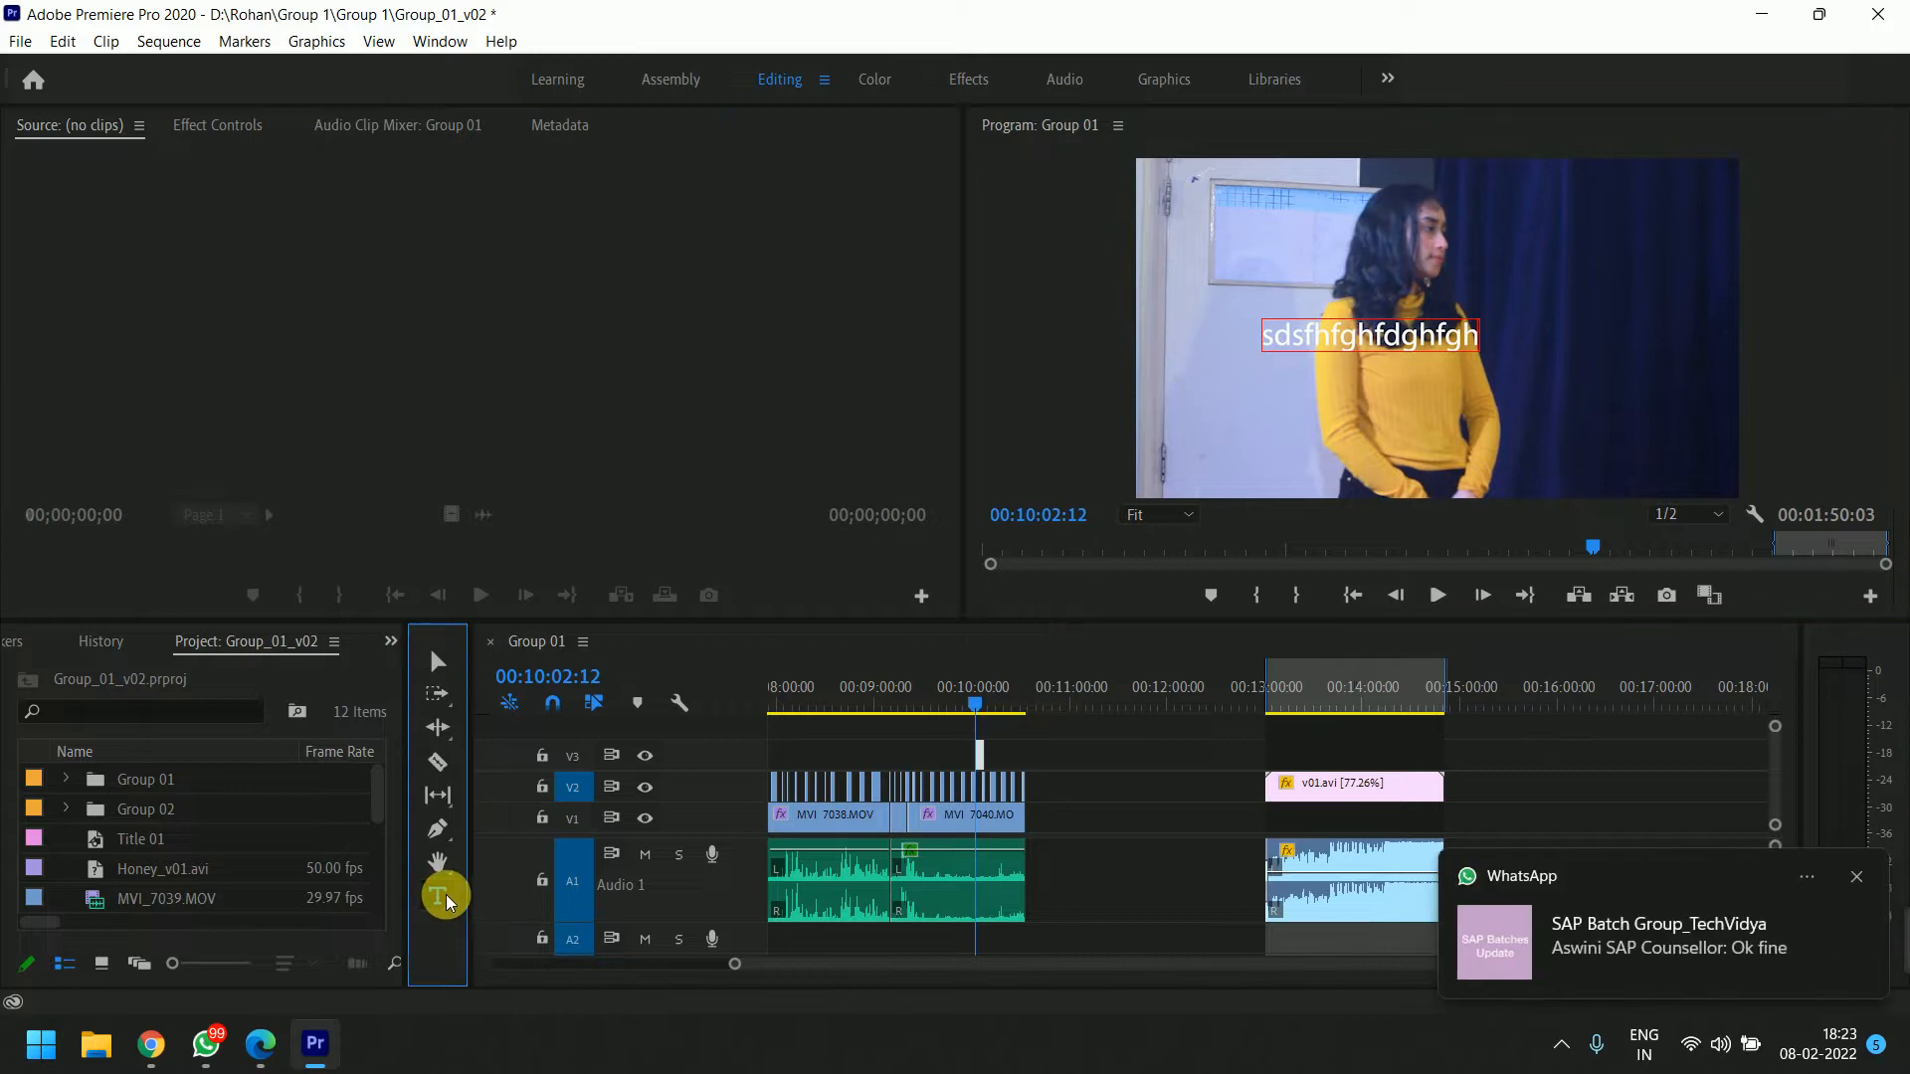
Add vertical text reading "sdfgsdgdfsg" over the dark curtain on the right side of the video frame.
{"action": "left_click", "coordinate": [1604, 234]}
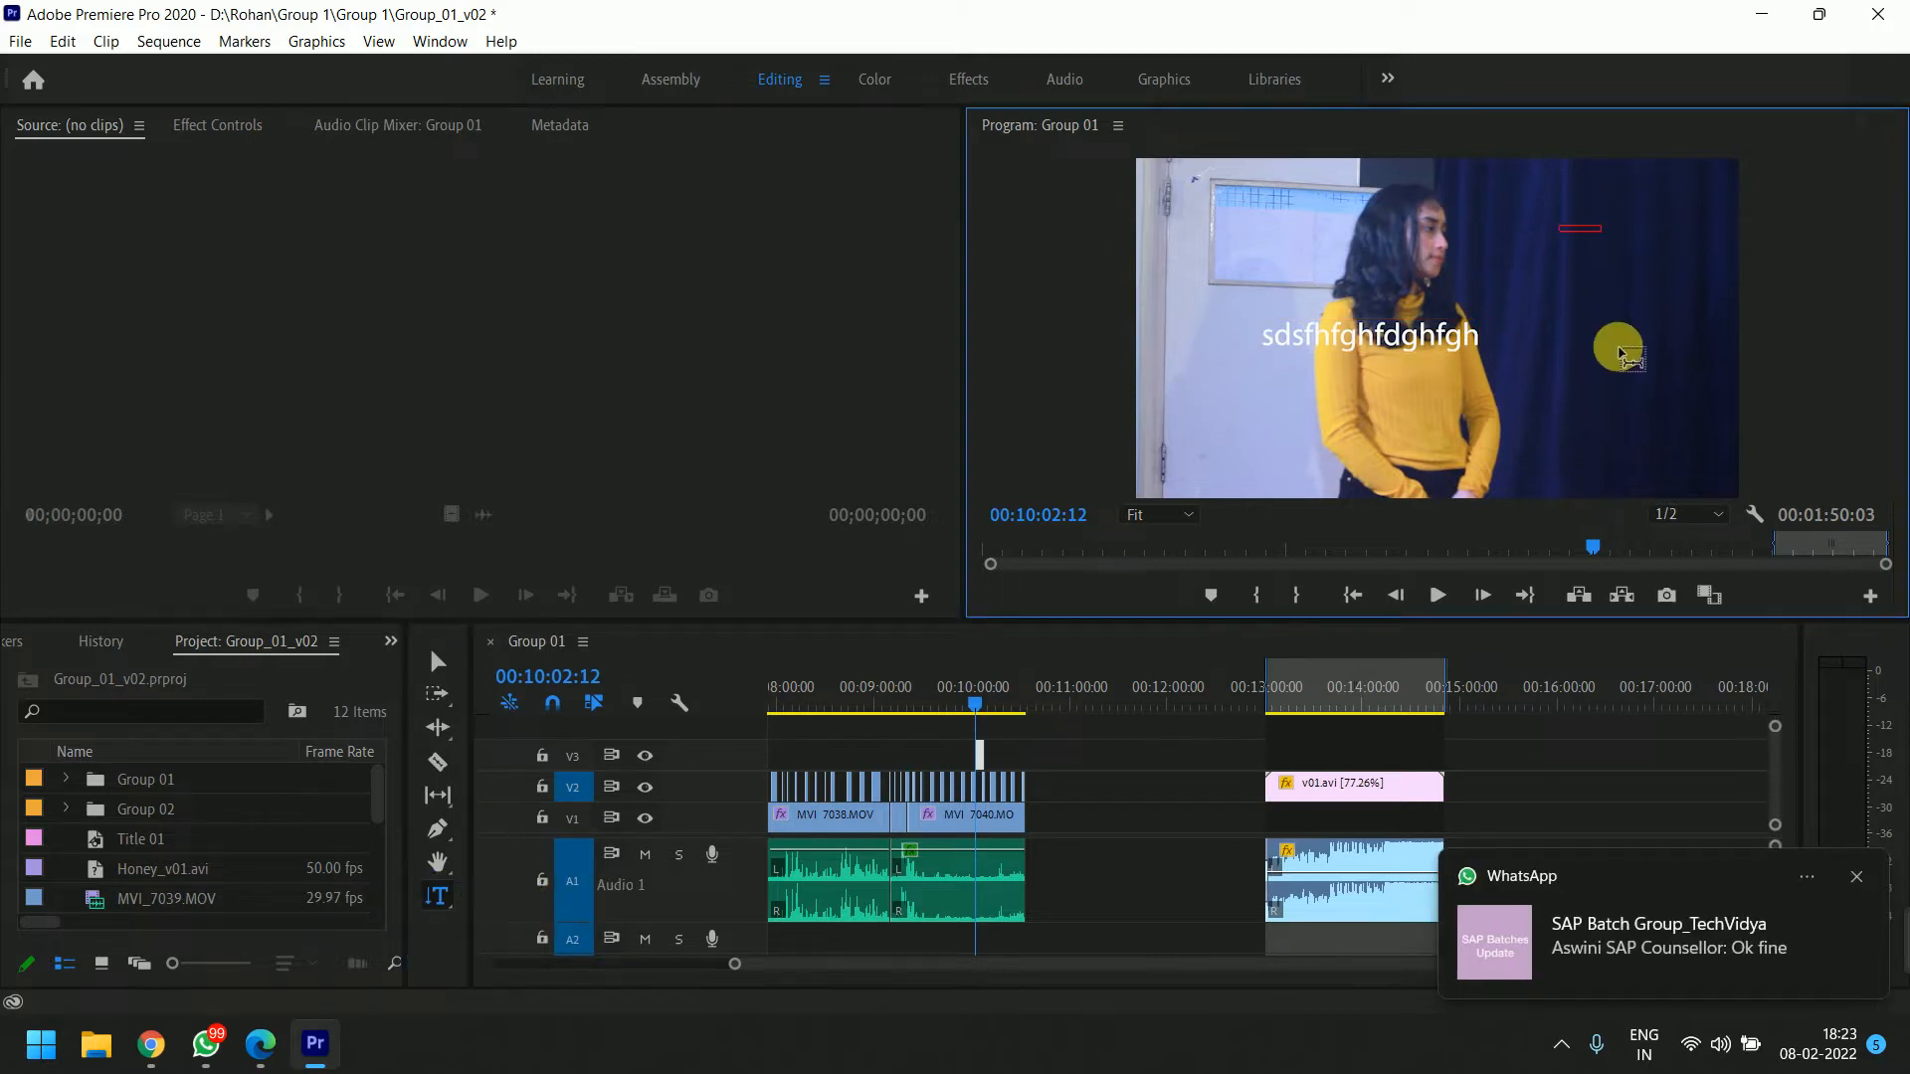
{"action": "type", "text": "sdfgsdgdf"}
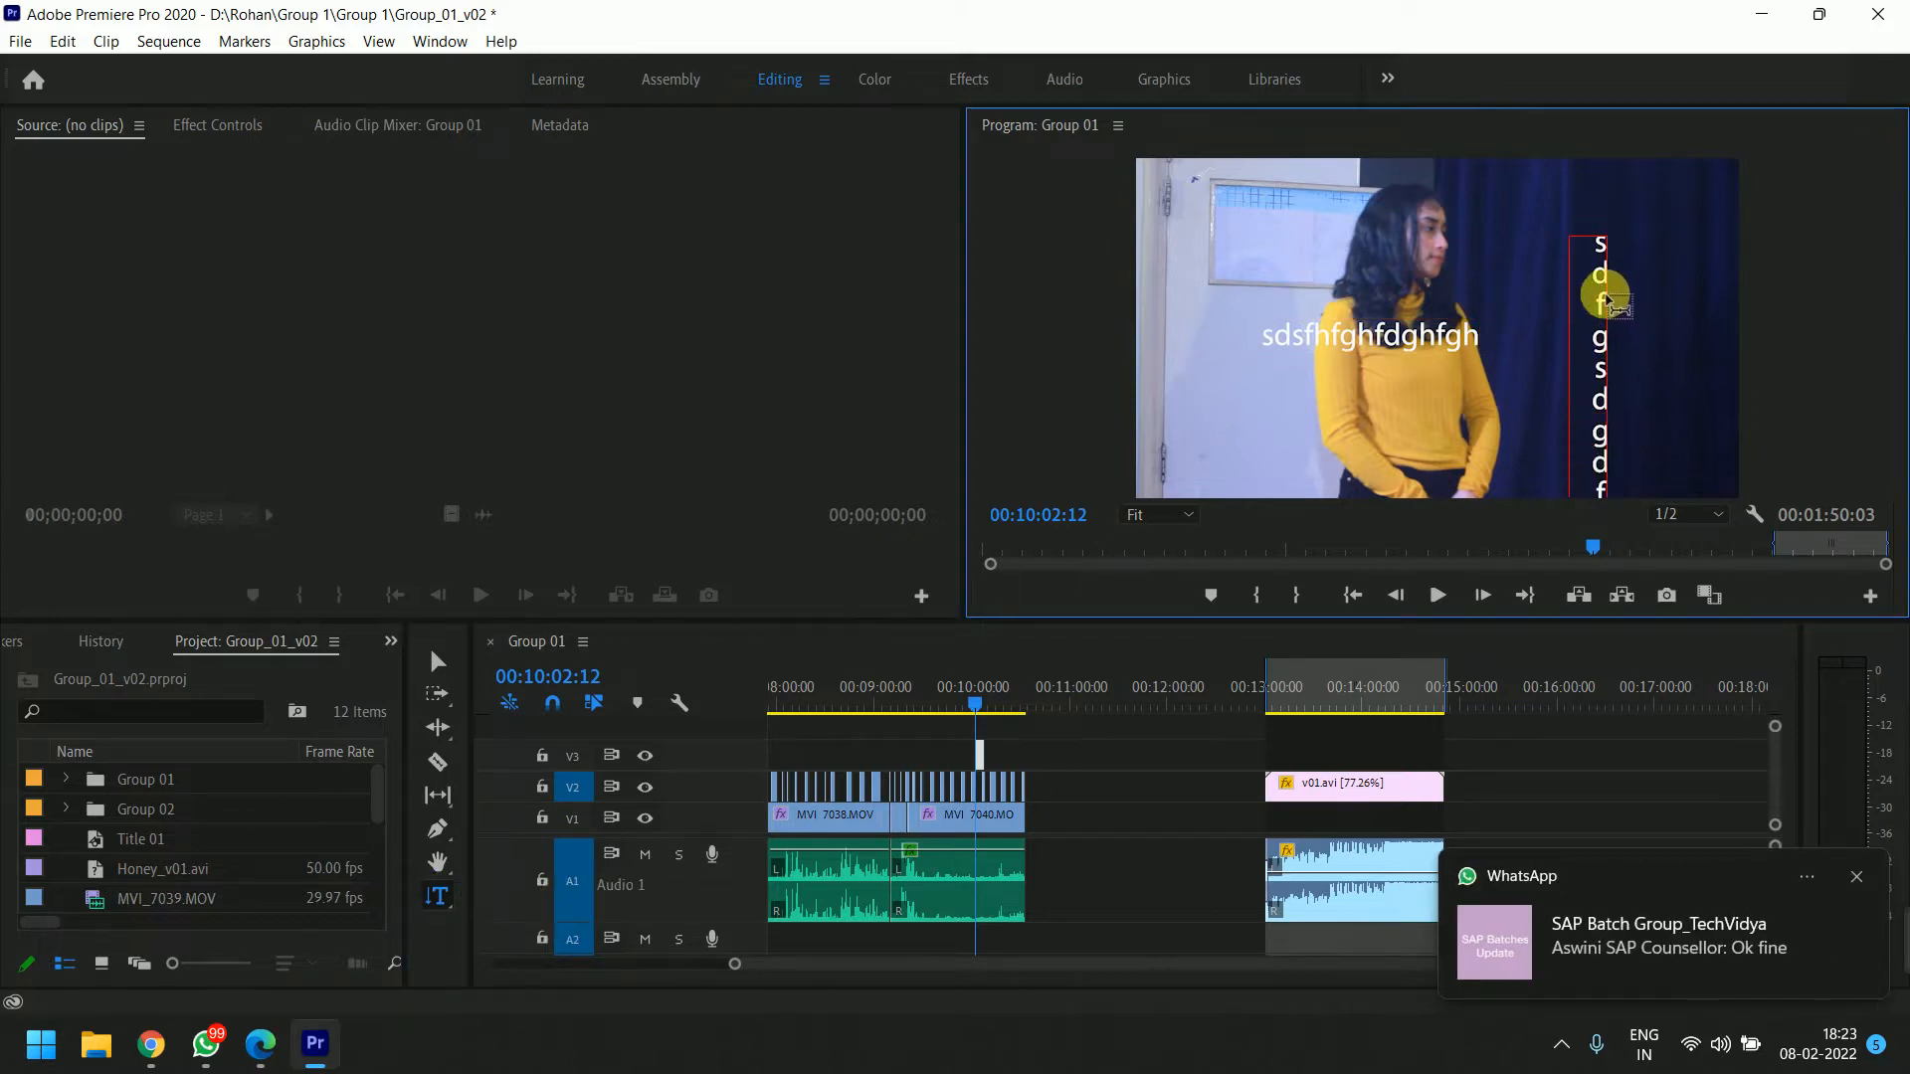
{"action": "scroll", "coordinate": [1607, 298], "scroll_direction": "down", "scroll_amount": 1}
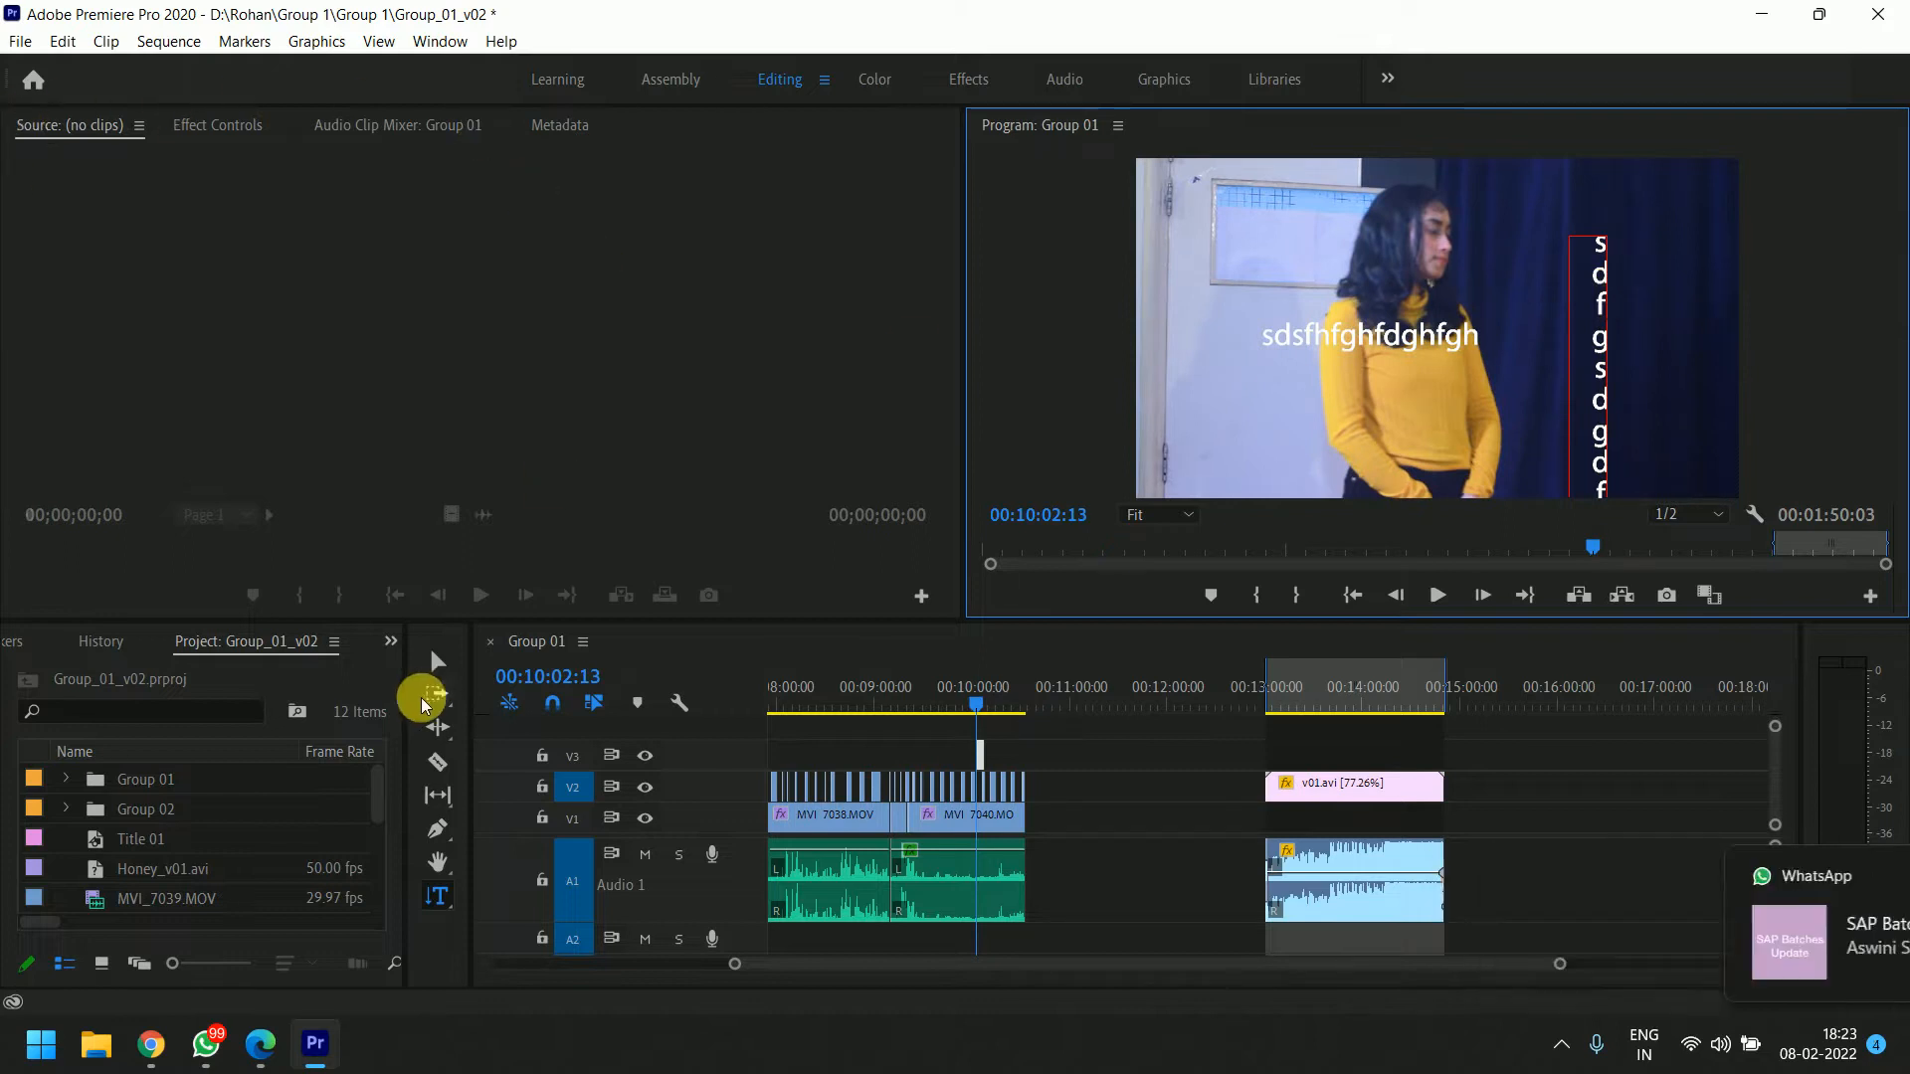
Reposition the vertical text higher near the frame's top edge and shift the horizontal text slightly up and to the right.
{"action": "left_click", "coordinate": [441, 659]}
{"action": "left_click", "coordinate": [1602, 414]}
{"action": "left_click_drag", "start_coordinate": [1602, 414], "coordinate": [1611, 347]}
{"action": "left_click_drag", "start_coordinate": [1422, 339], "coordinate": [1399, 314]}
{"action": "left_click_drag", "start_coordinate": [1614, 358], "coordinate": [1619, 356]}
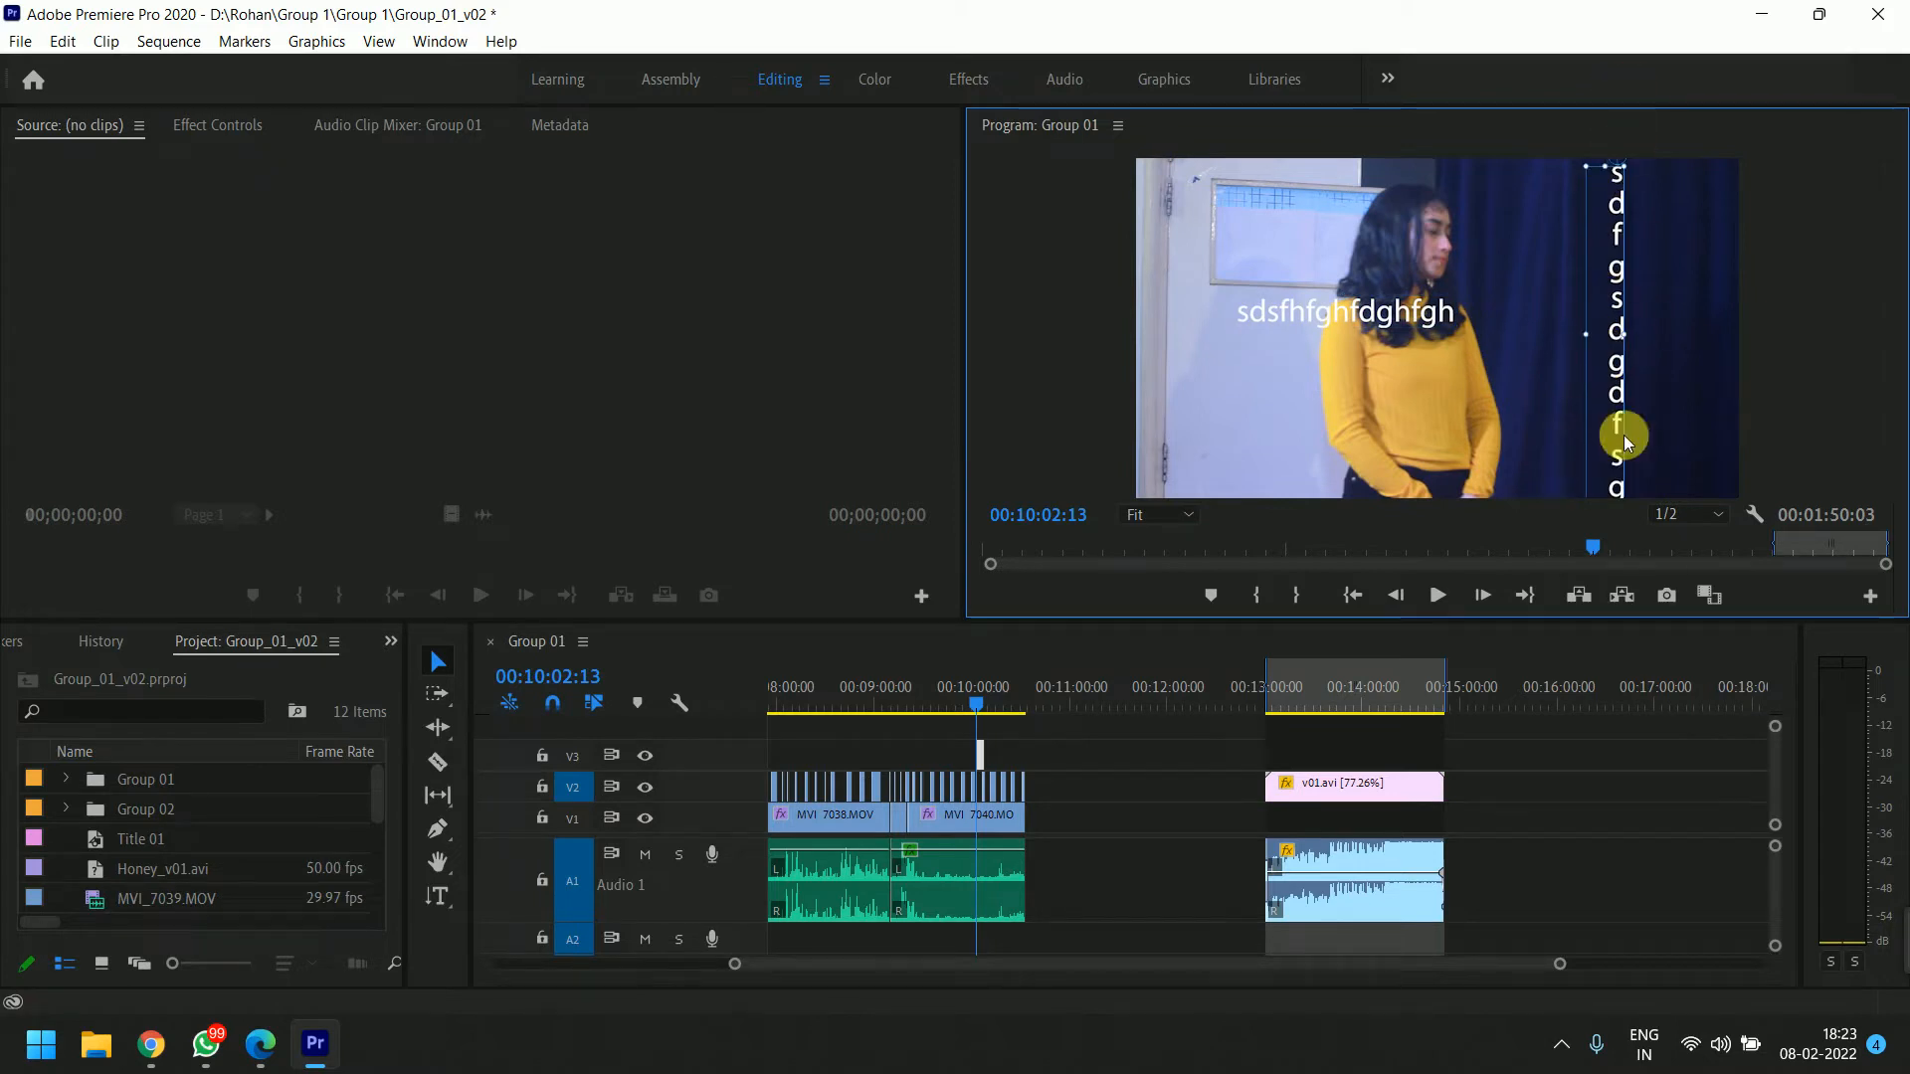
{"action": "left_click_drag", "start_coordinate": [1309, 307], "coordinate": [1355, 321]}
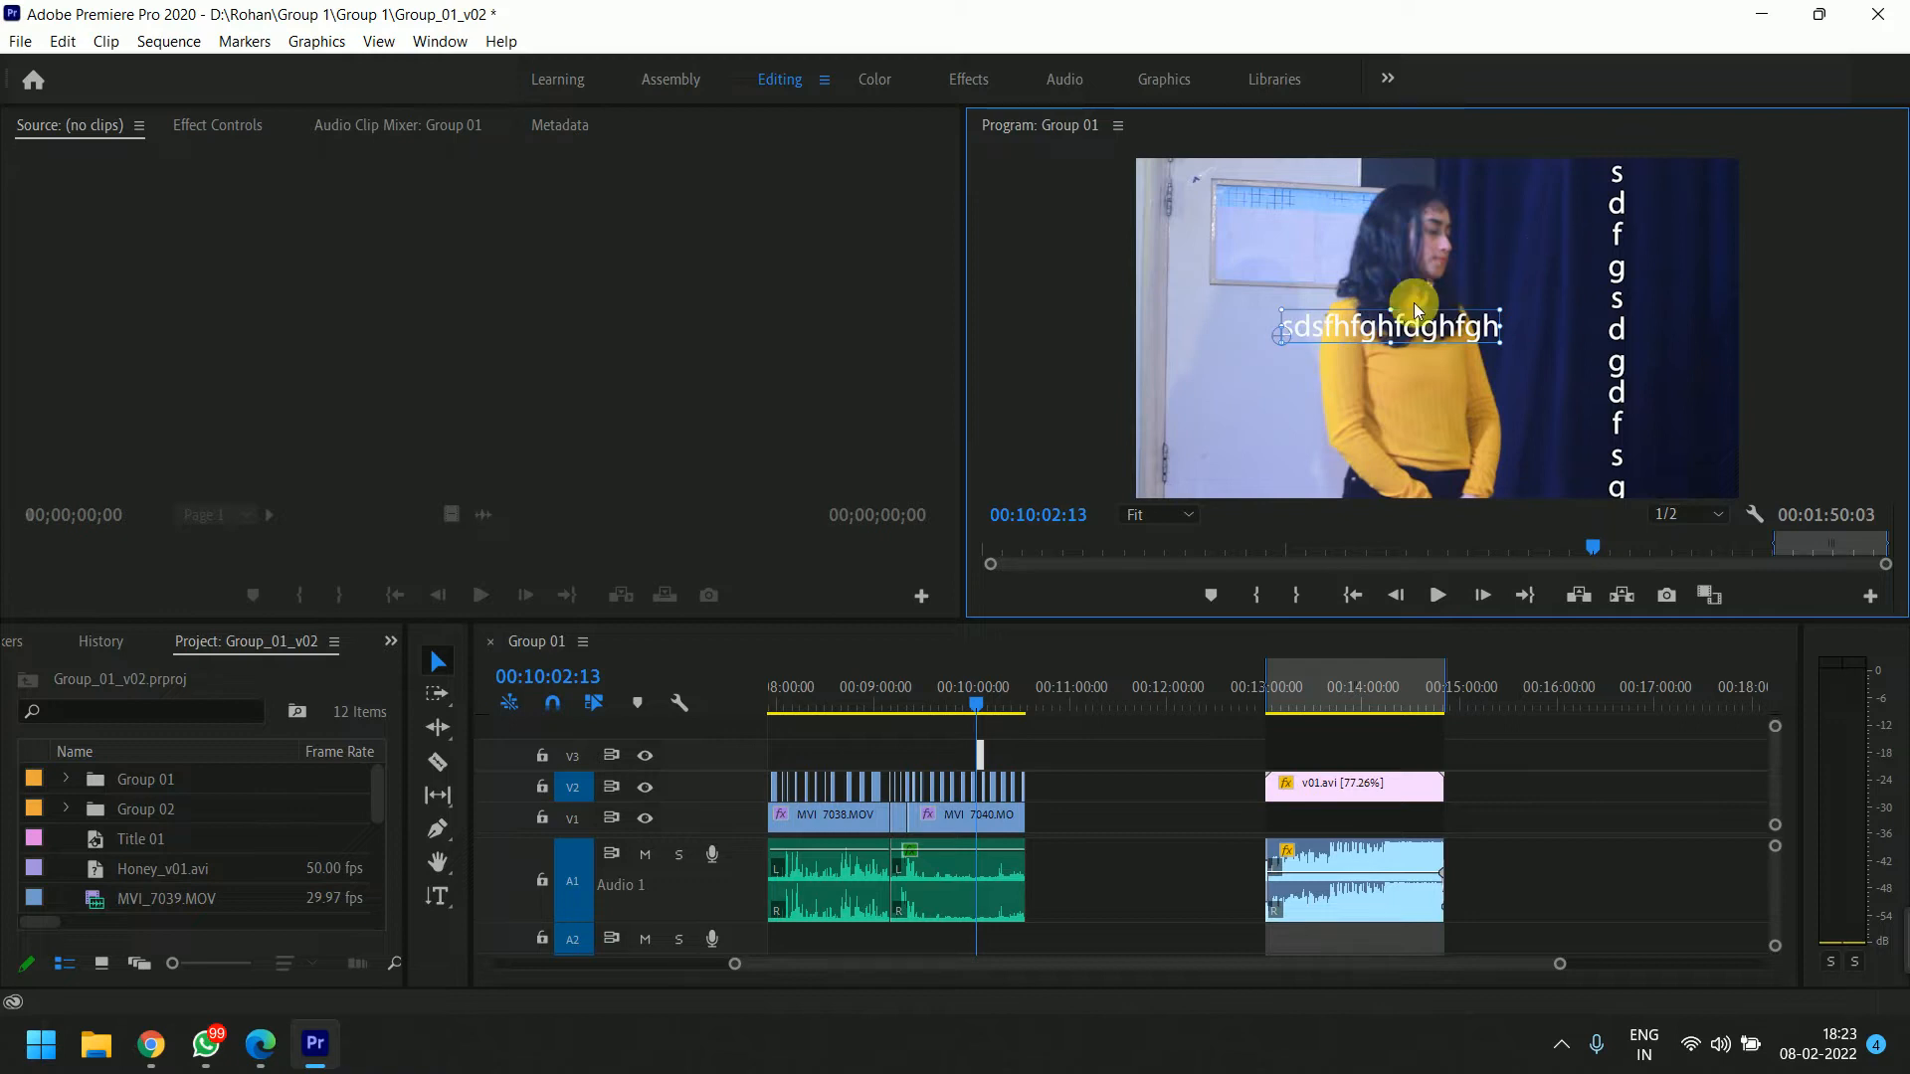
Enlarge the horizontal text and place it across the middle of the frame, nudging the vertical text slightly down.
{"action": "left_click_drag", "start_coordinate": [1391, 342], "coordinate": [1371, 356]}
{"action": "left_click_drag", "start_coordinate": [1463, 314], "coordinate": [1336, 329]}
{"action": "left_click_drag", "start_coordinate": [1622, 259], "coordinate": [1624, 298]}
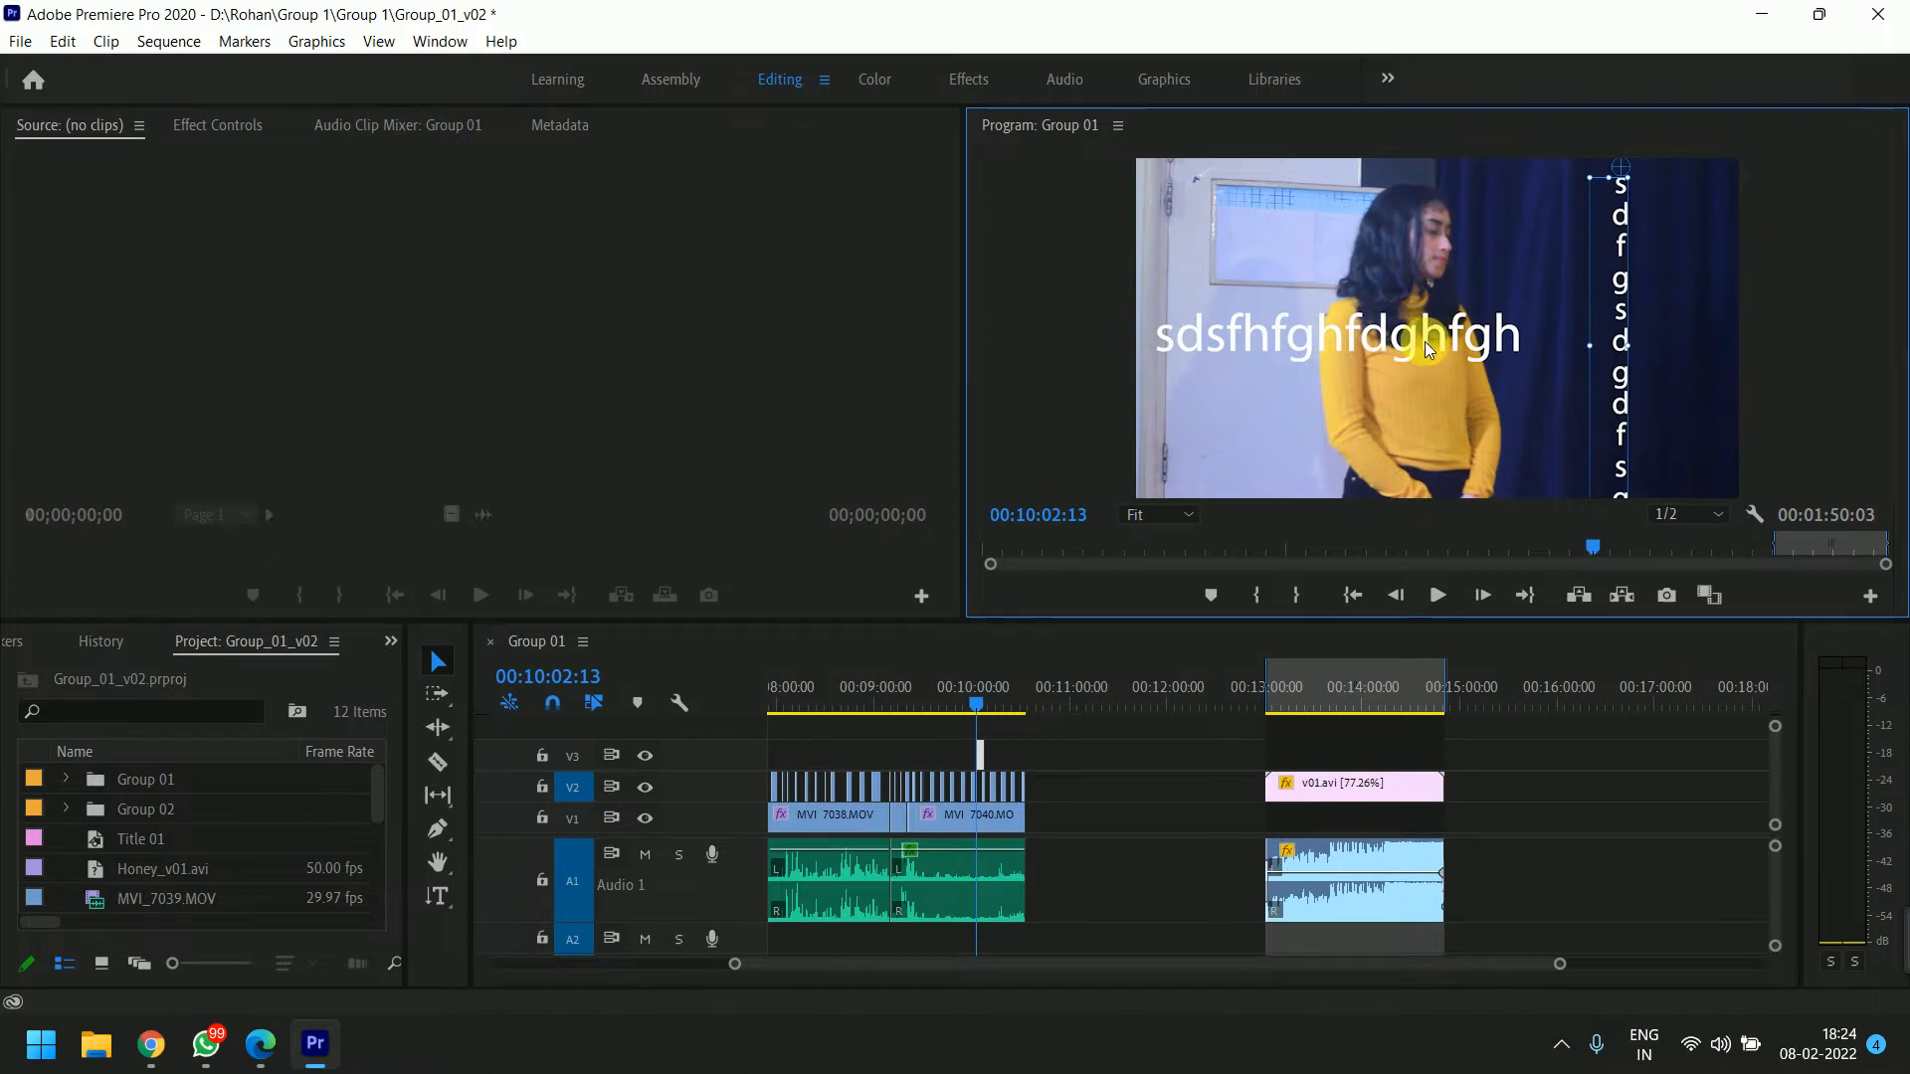
{"action": "left_click_drag", "start_coordinate": [1428, 348], "coordinate": [1448, 347]}
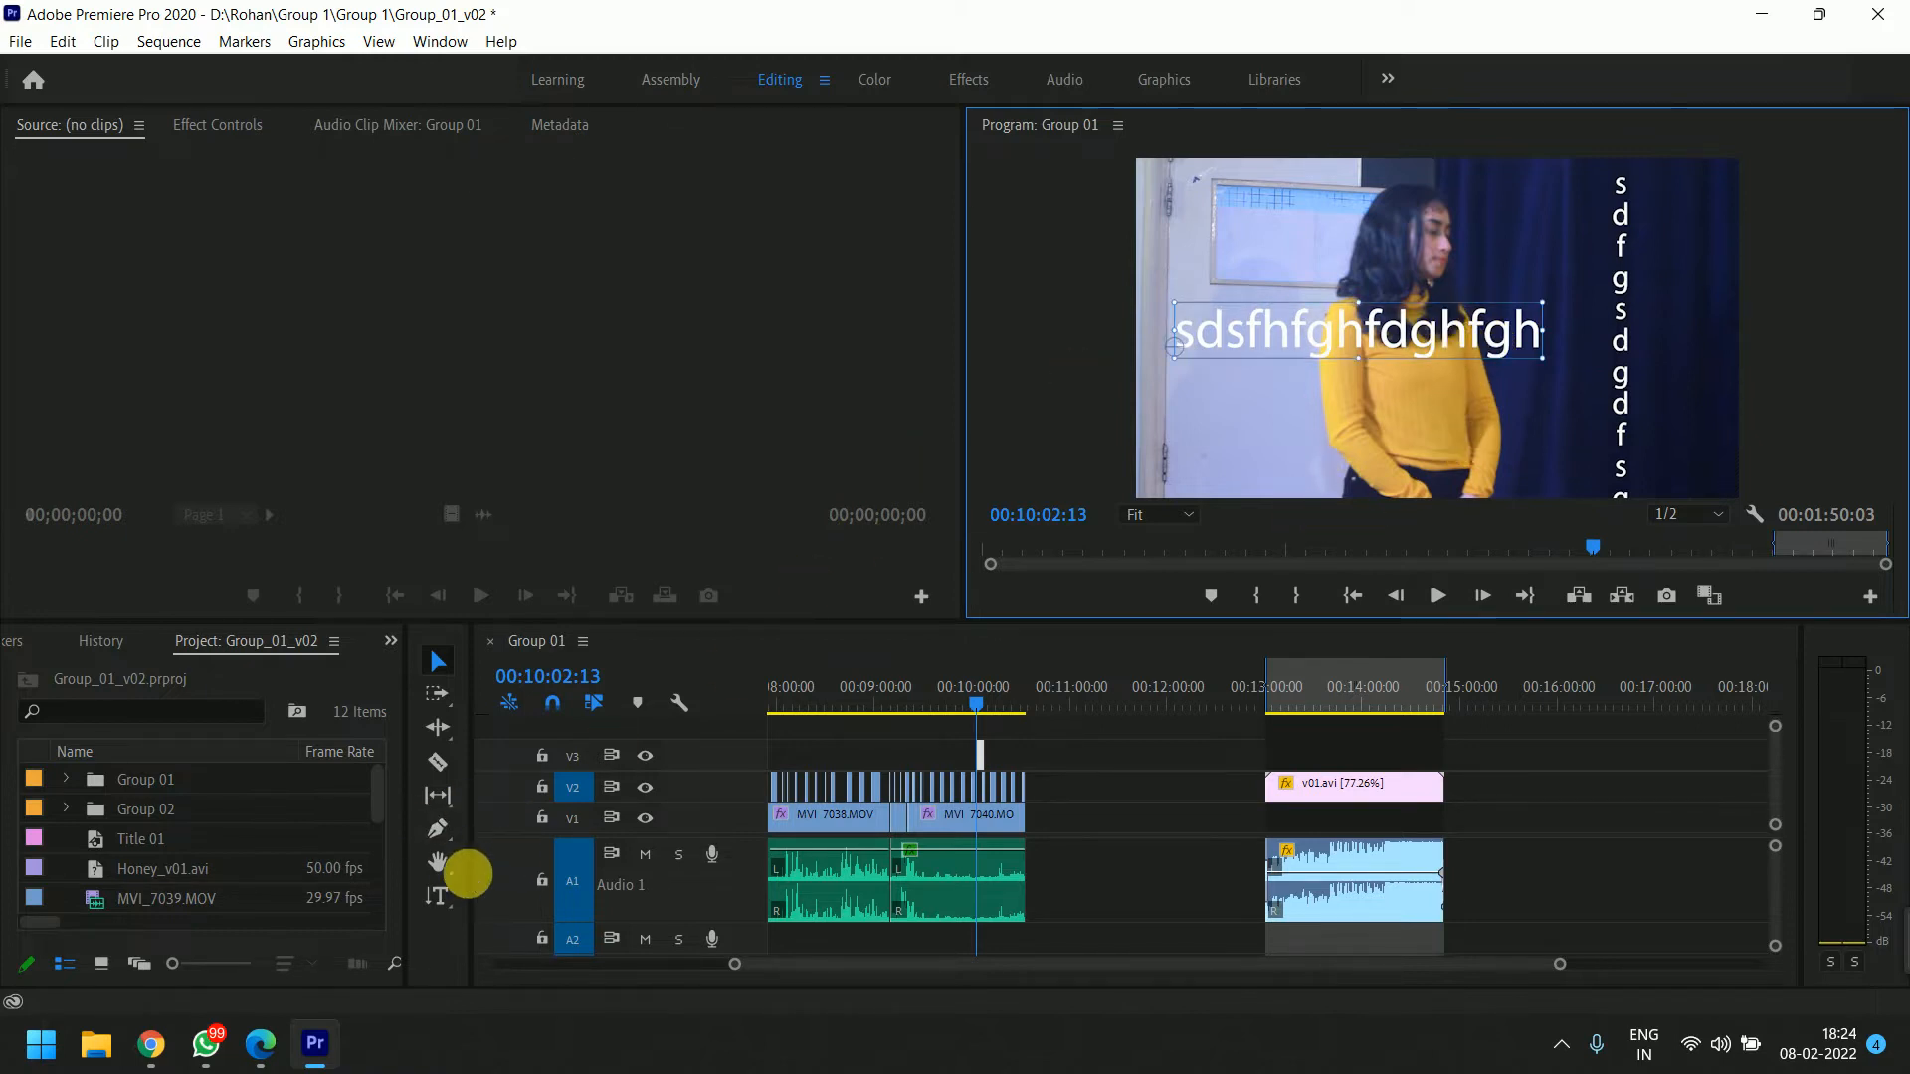
{"action": "left_click", "coordinate": [438, 894]}
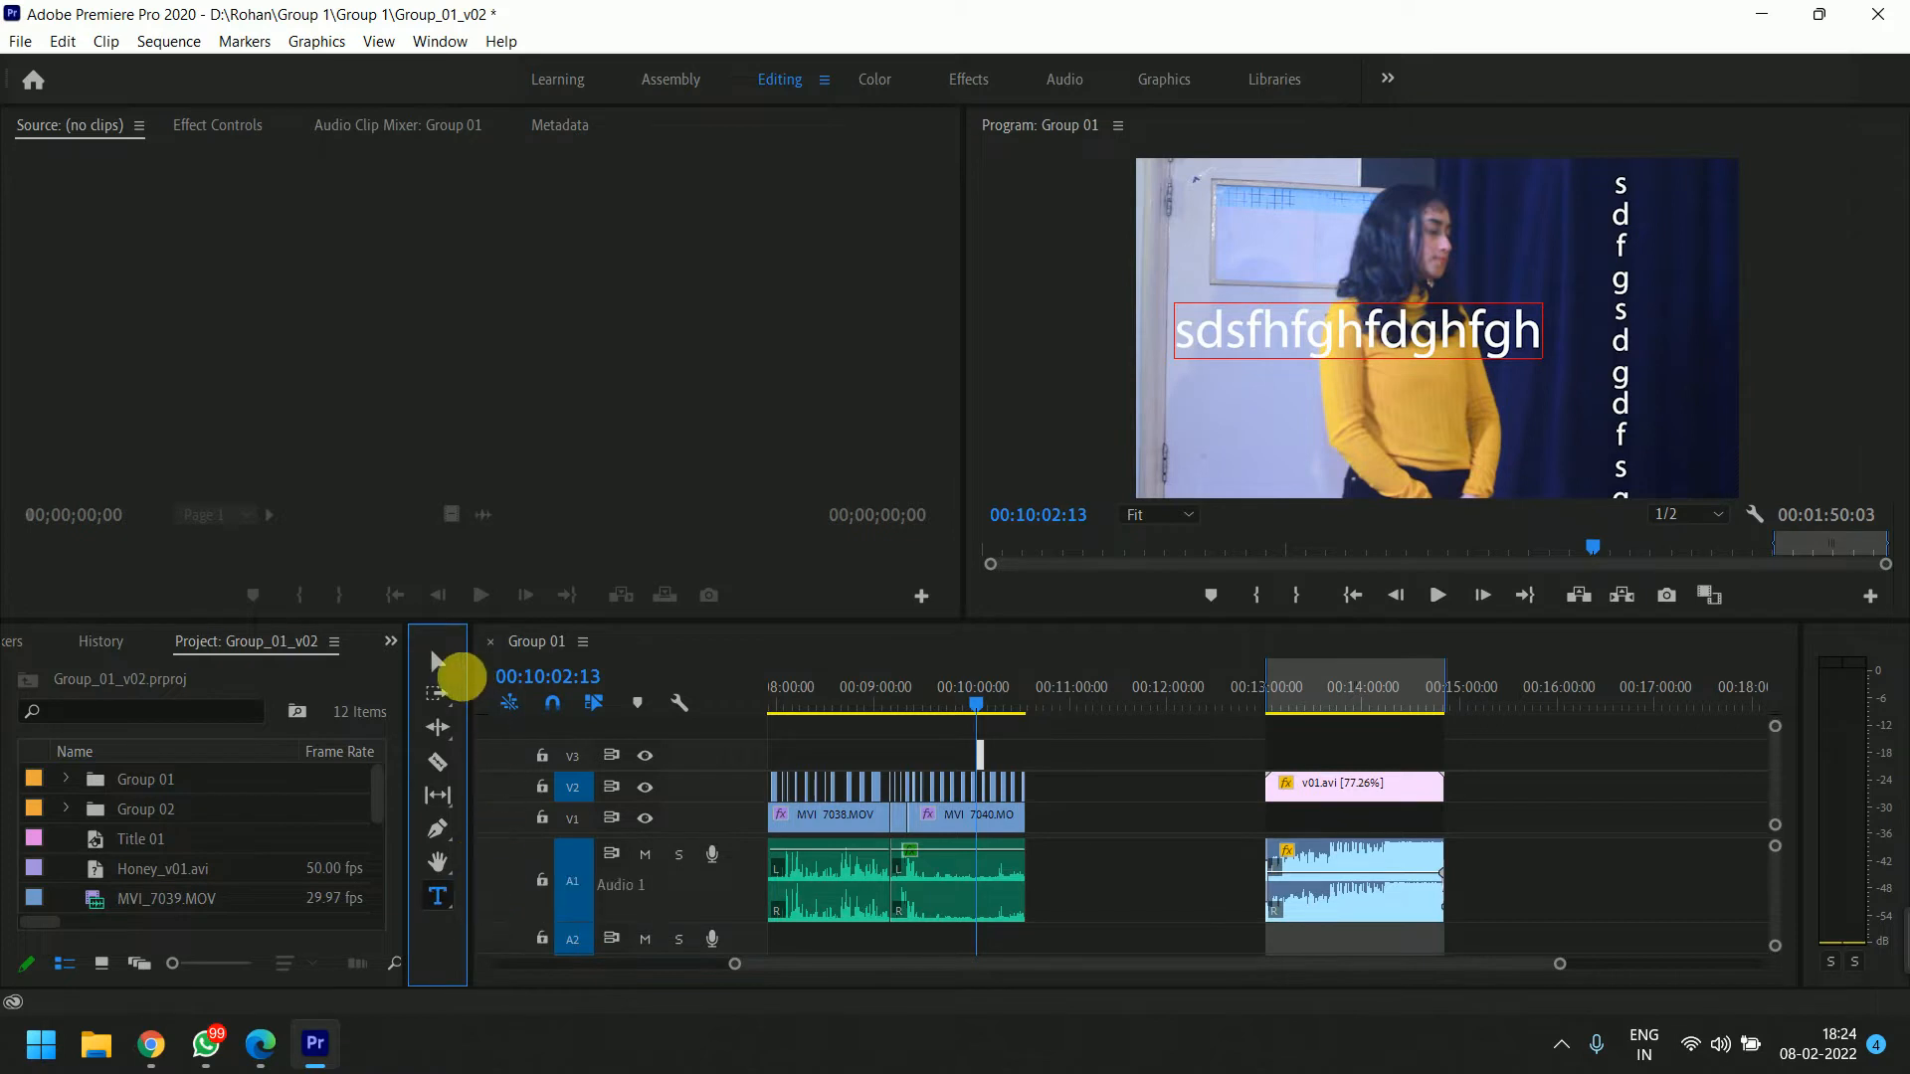
{"action": "left_click", "coordinate": [440, 663]}
{"action": "left_click", "coordinate": [1612, 287]}
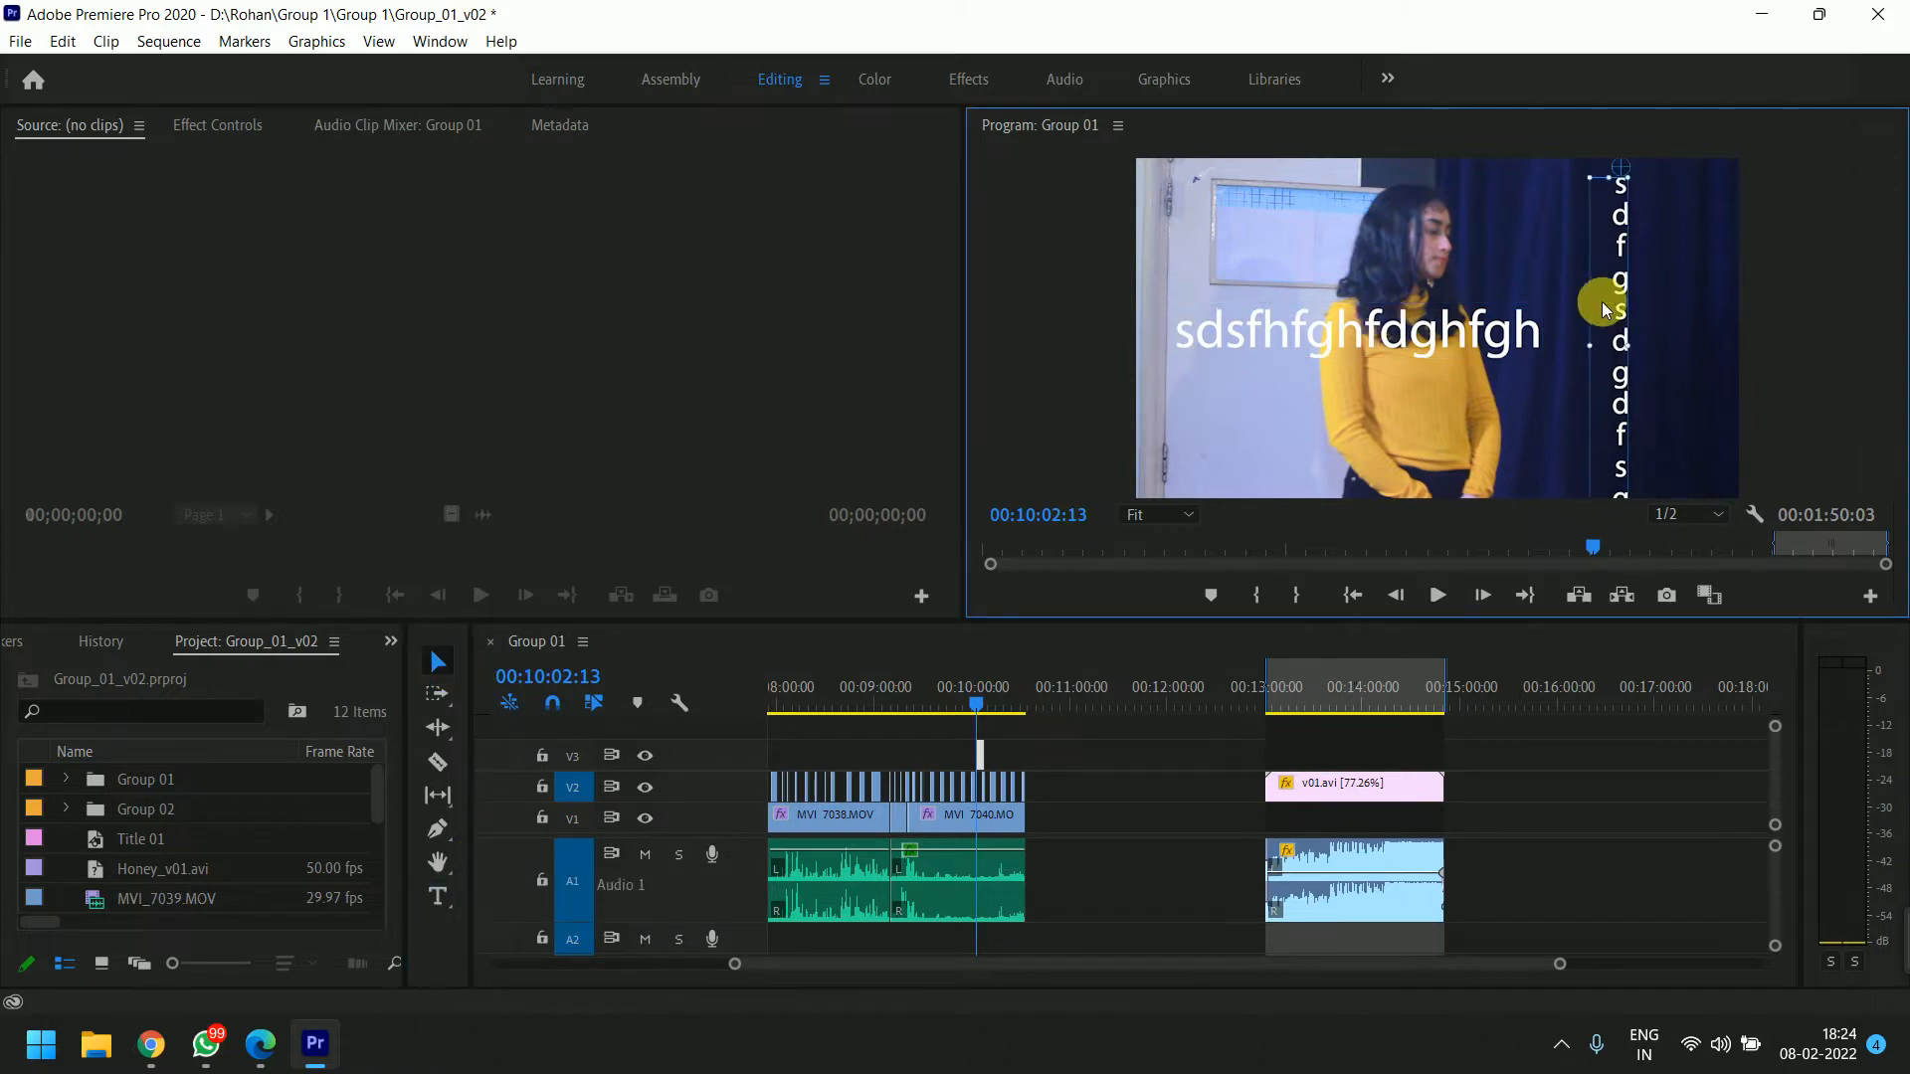
{"action": "left_click", "coordinate": [1483, 343]}
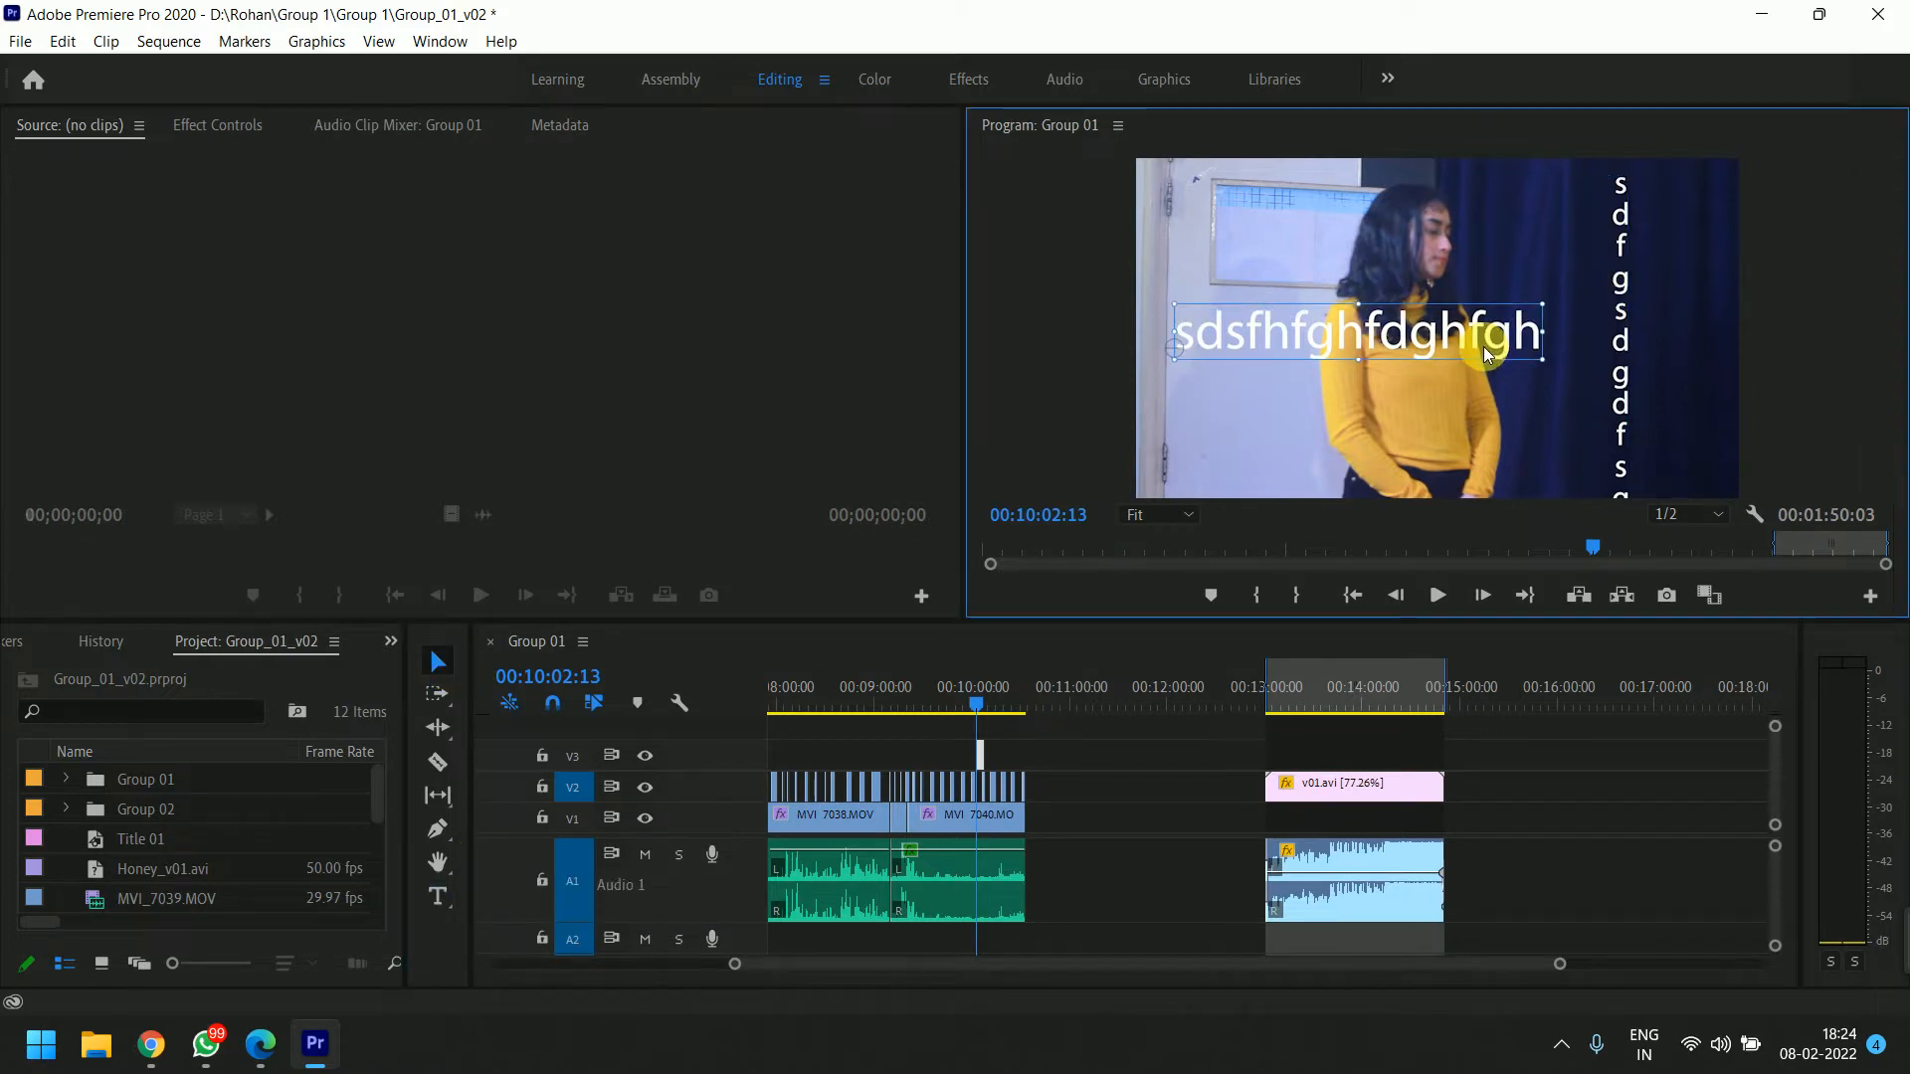
Extend the V3 text clip to the end of the MVI_7039.MOV clip beneath it, and place the playhead at 00:10:05:08.
{"action": "left_click", "coordinate": [1036, 737]}
{"action": "key", "text": "equal"}
{"action": "key", "text": "equal"}
{"action": "key", "text": "equal"}
{"action": "key", "text": "equal"}
{"action": "key", "text": "equal"}
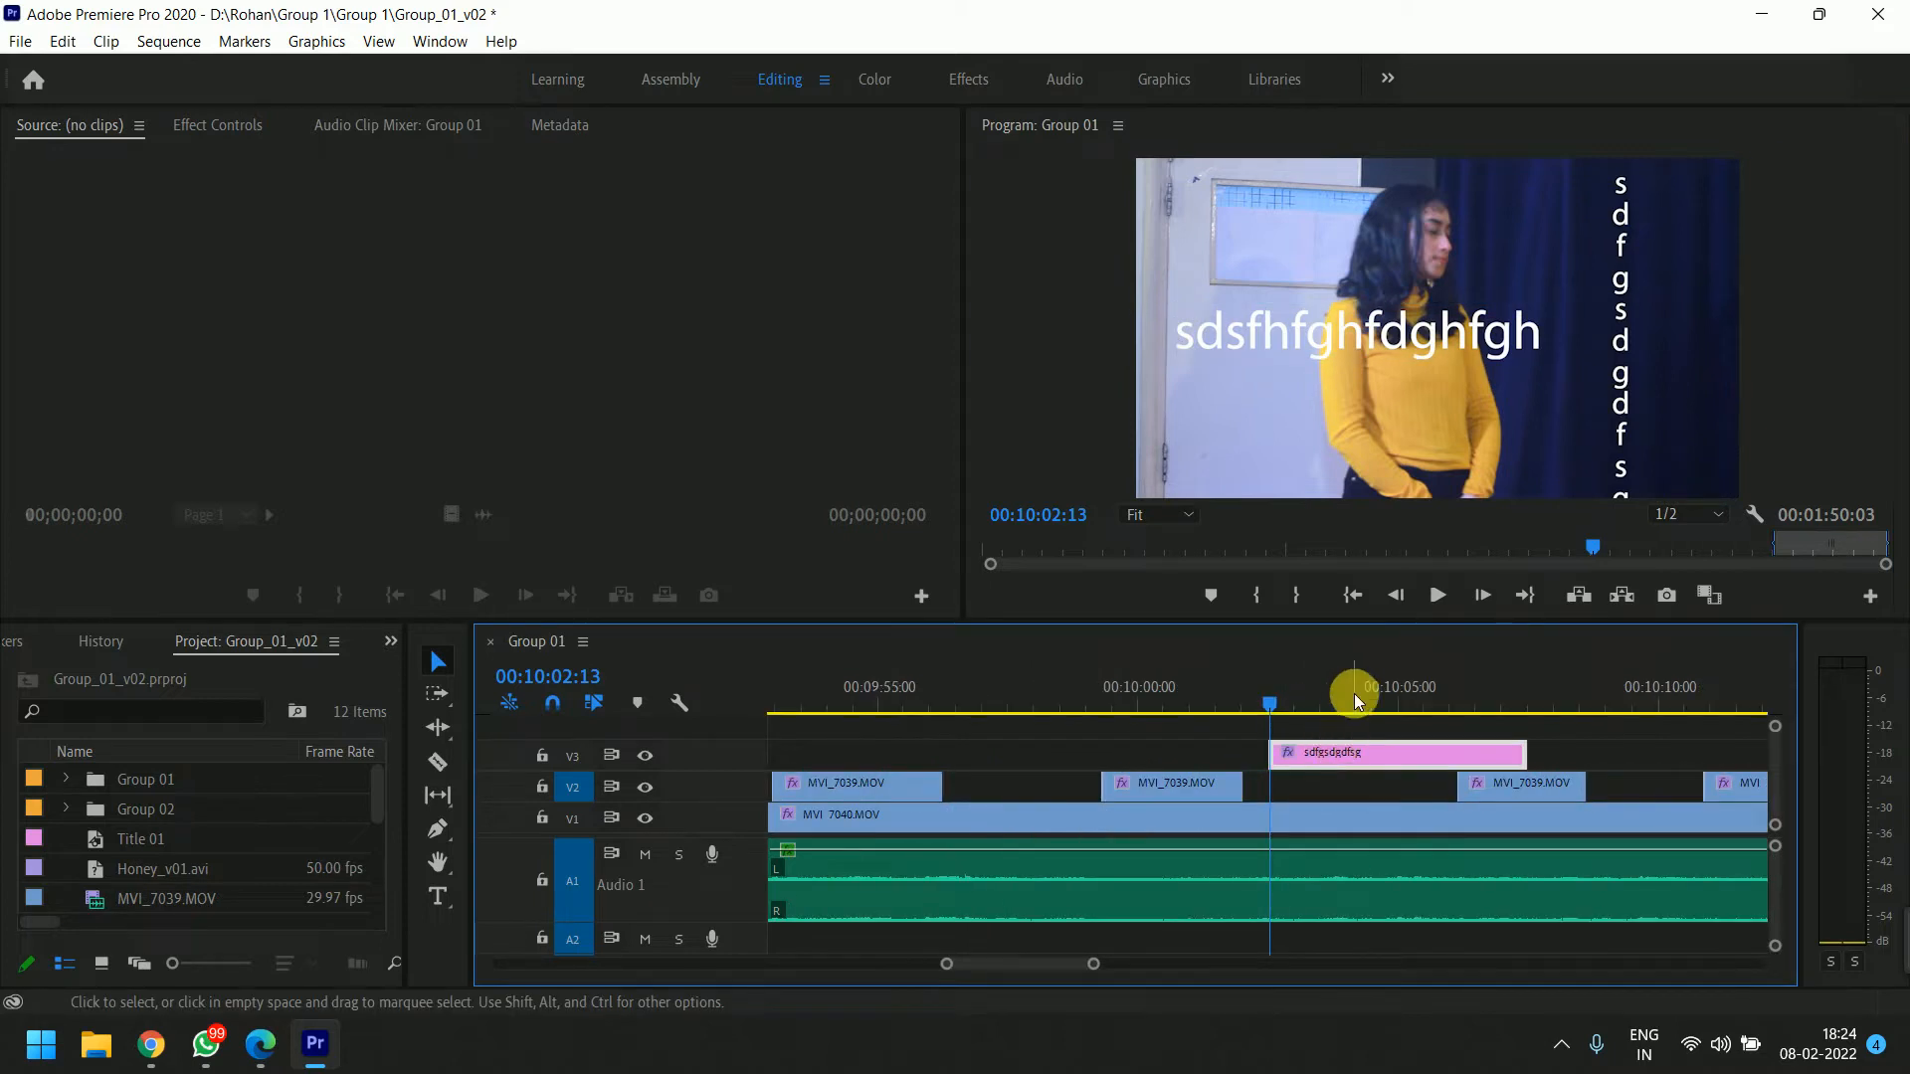
{"action": "left_click", "coordinate": [1354, 697]}
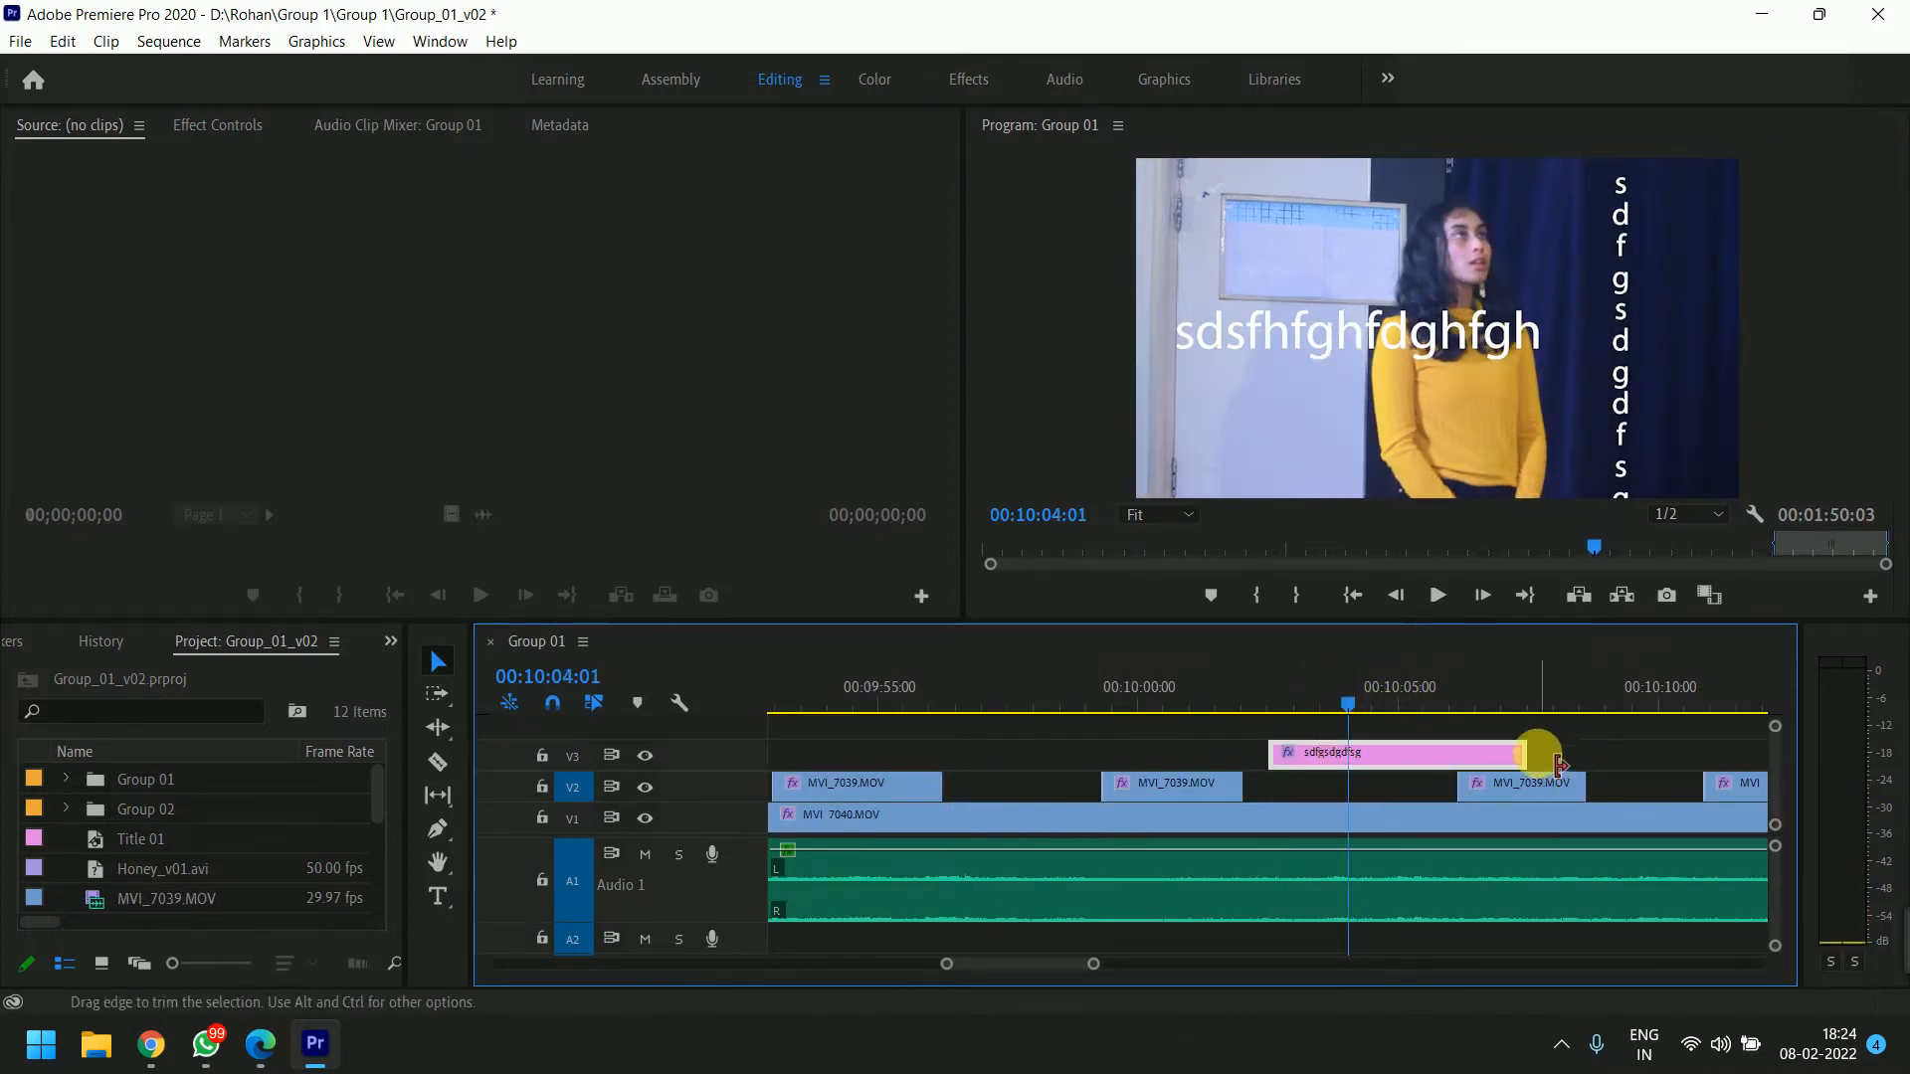
{"action": "mouse_move", "coordinate": [1558, 764]}
{"action": "left_mouse_down"}
{"action": "mouse_move", "coordinate": [1675, 746]}
{"action": "mouse_move", "coordinate": [1420, 760]}
{"action": "mouse_move", "coordinate": [1489, 776]}
{"action": "mouse_move", "coordinate": [1404, 765]}
{"action": "mouse_move", "coordinate": [1397, 717]}
{"action": "mouse_move", "coordinate": [1355, 718]}
{"action": "mouse_move", "coordinate": [1584, 746]}
{"action": "left_mouse_up"}
{"action": "left_click", "coordinate": [1409, 698]}
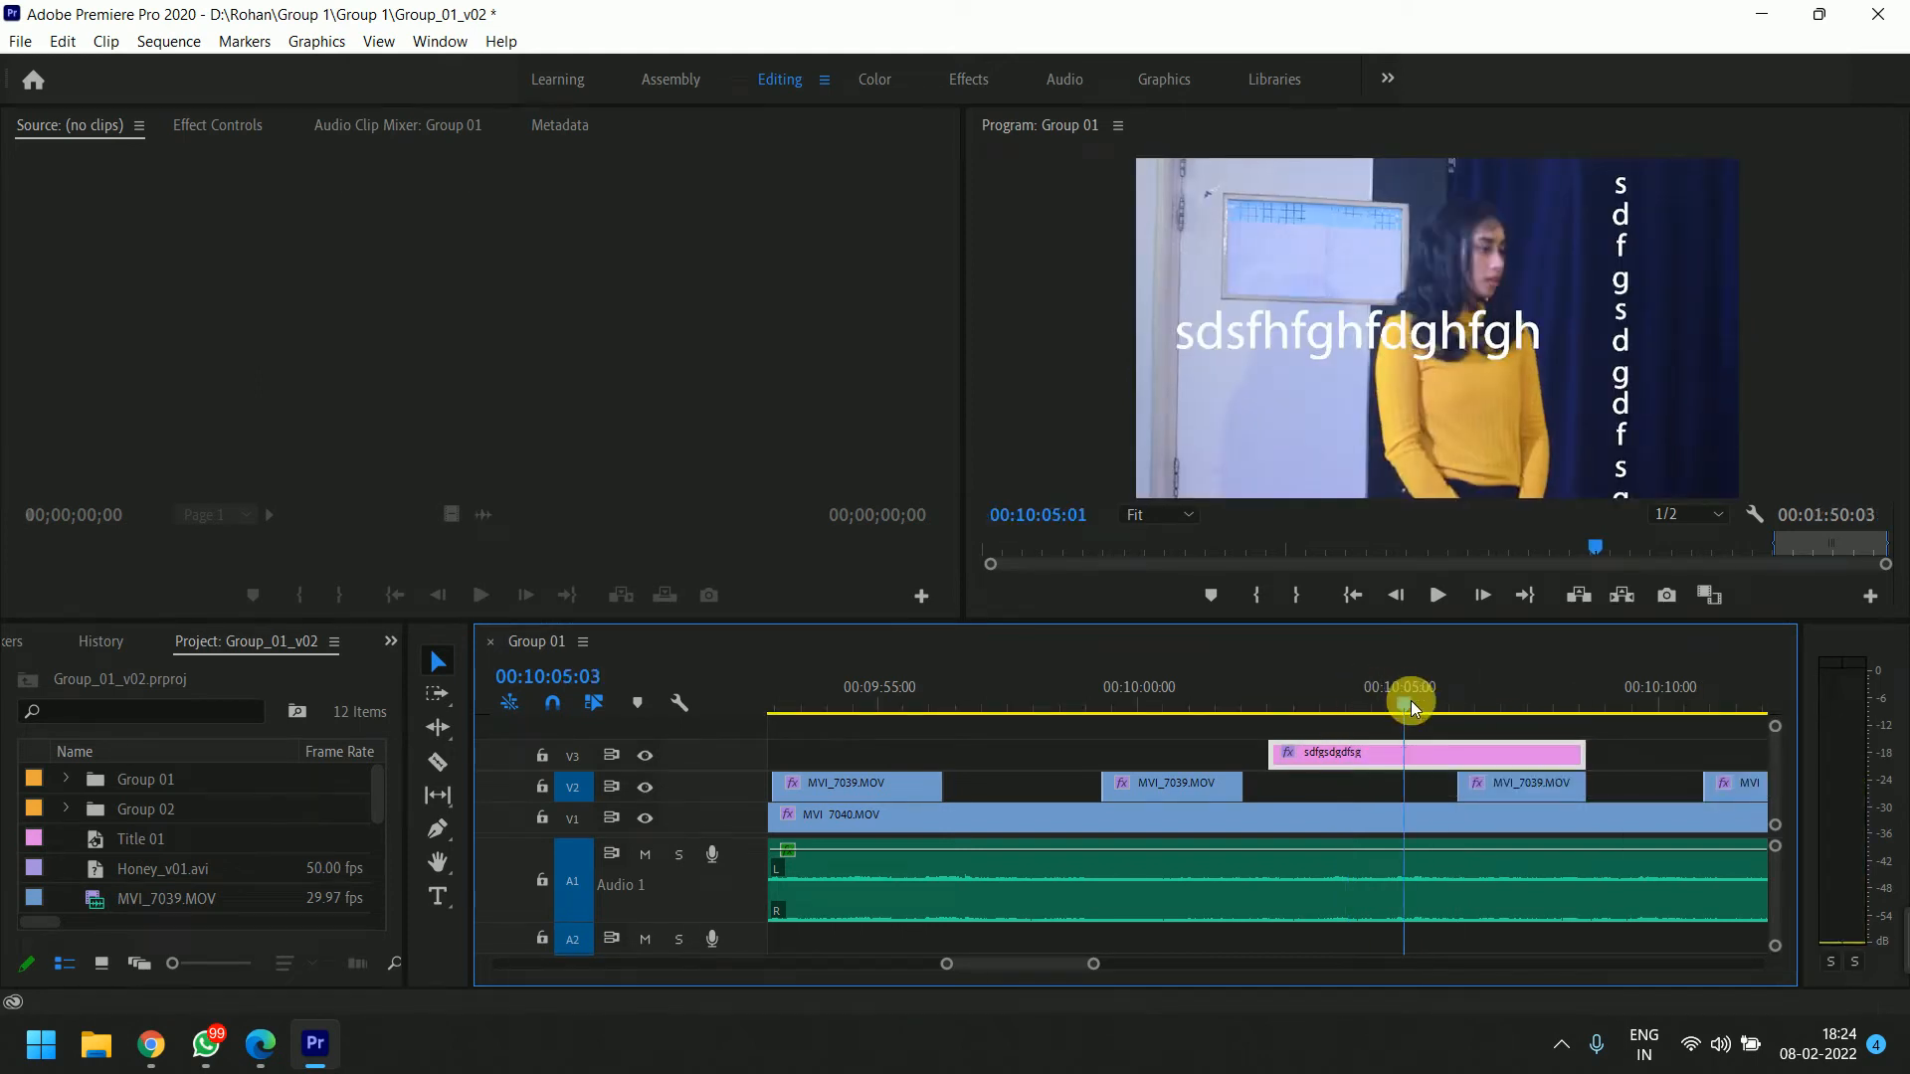
{"action": "left_click_drag", "start_coordinate": [1411, 701], "coordinate": [1415, 704]}
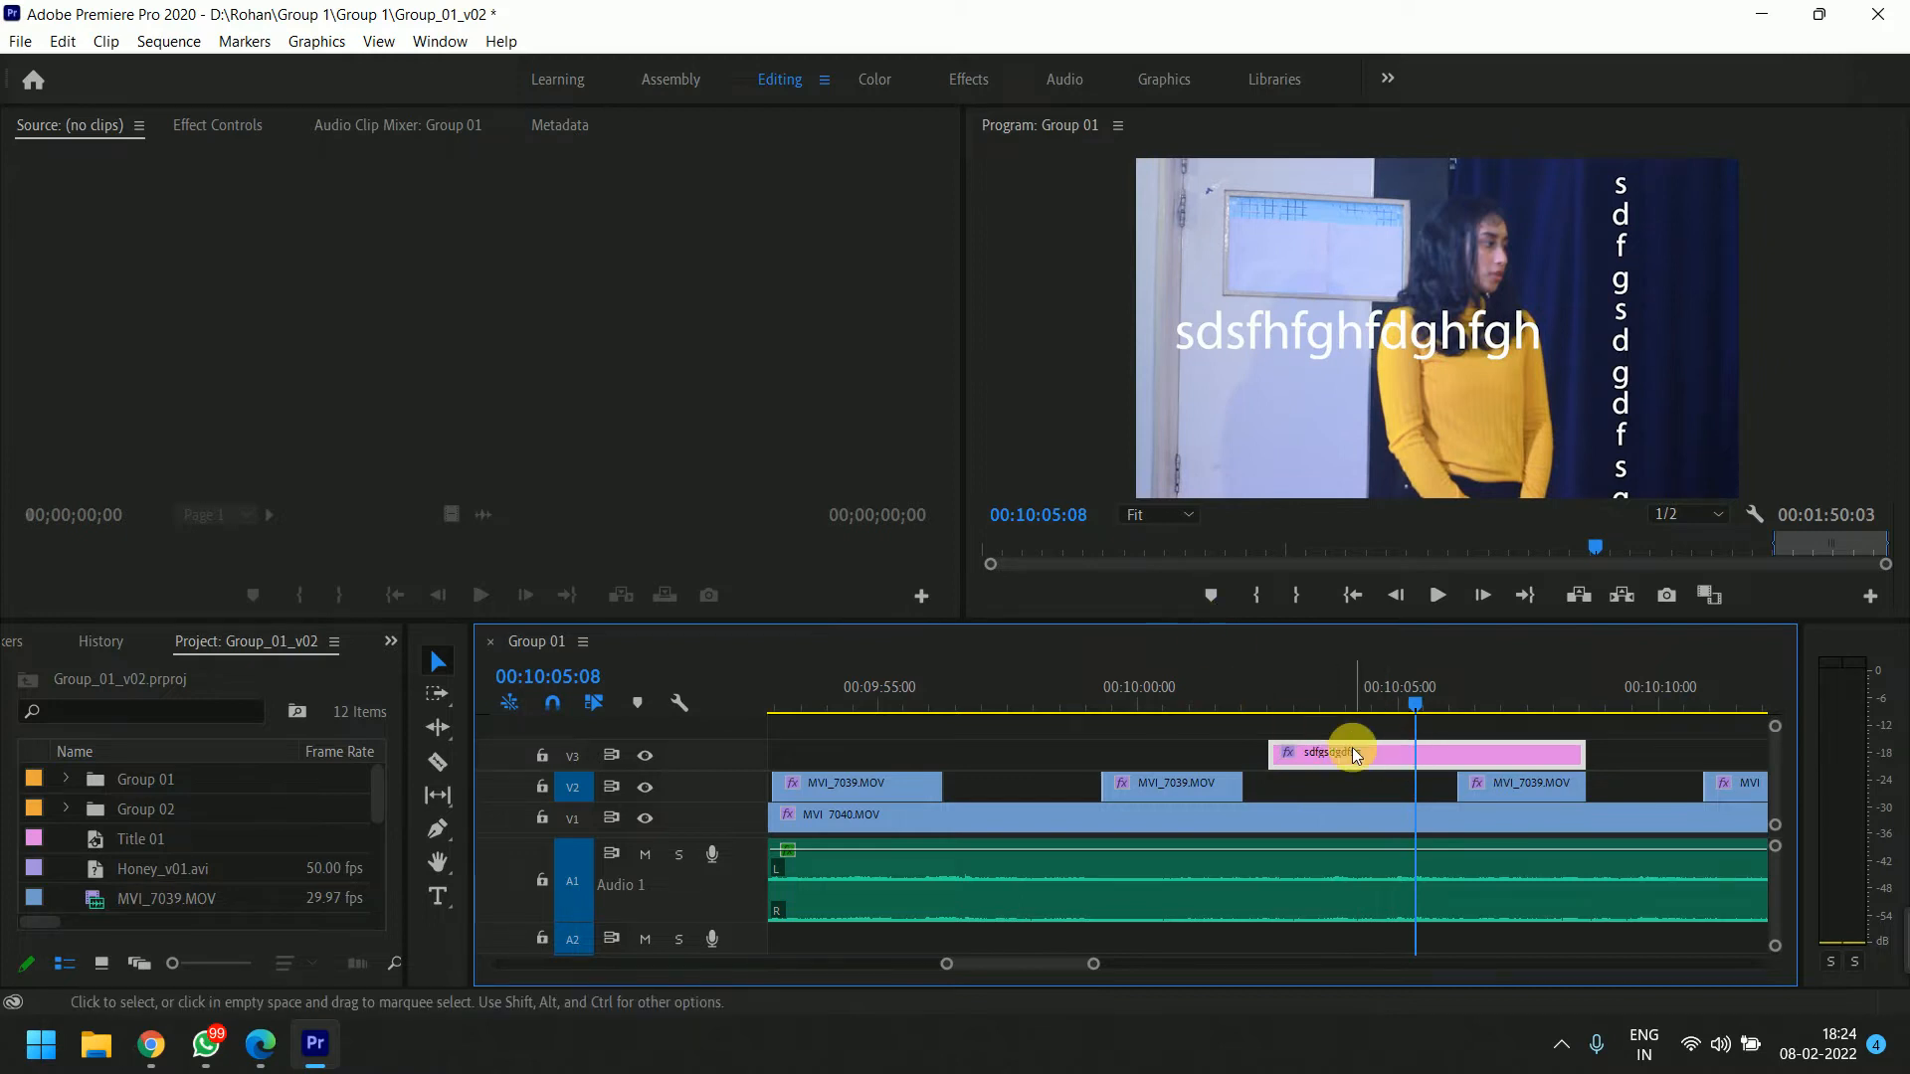
Open the text clip's effect controls and compare which on-screen text each of its two text layers controls.
{"action": "left_click", "coordinate": [234, 124]}
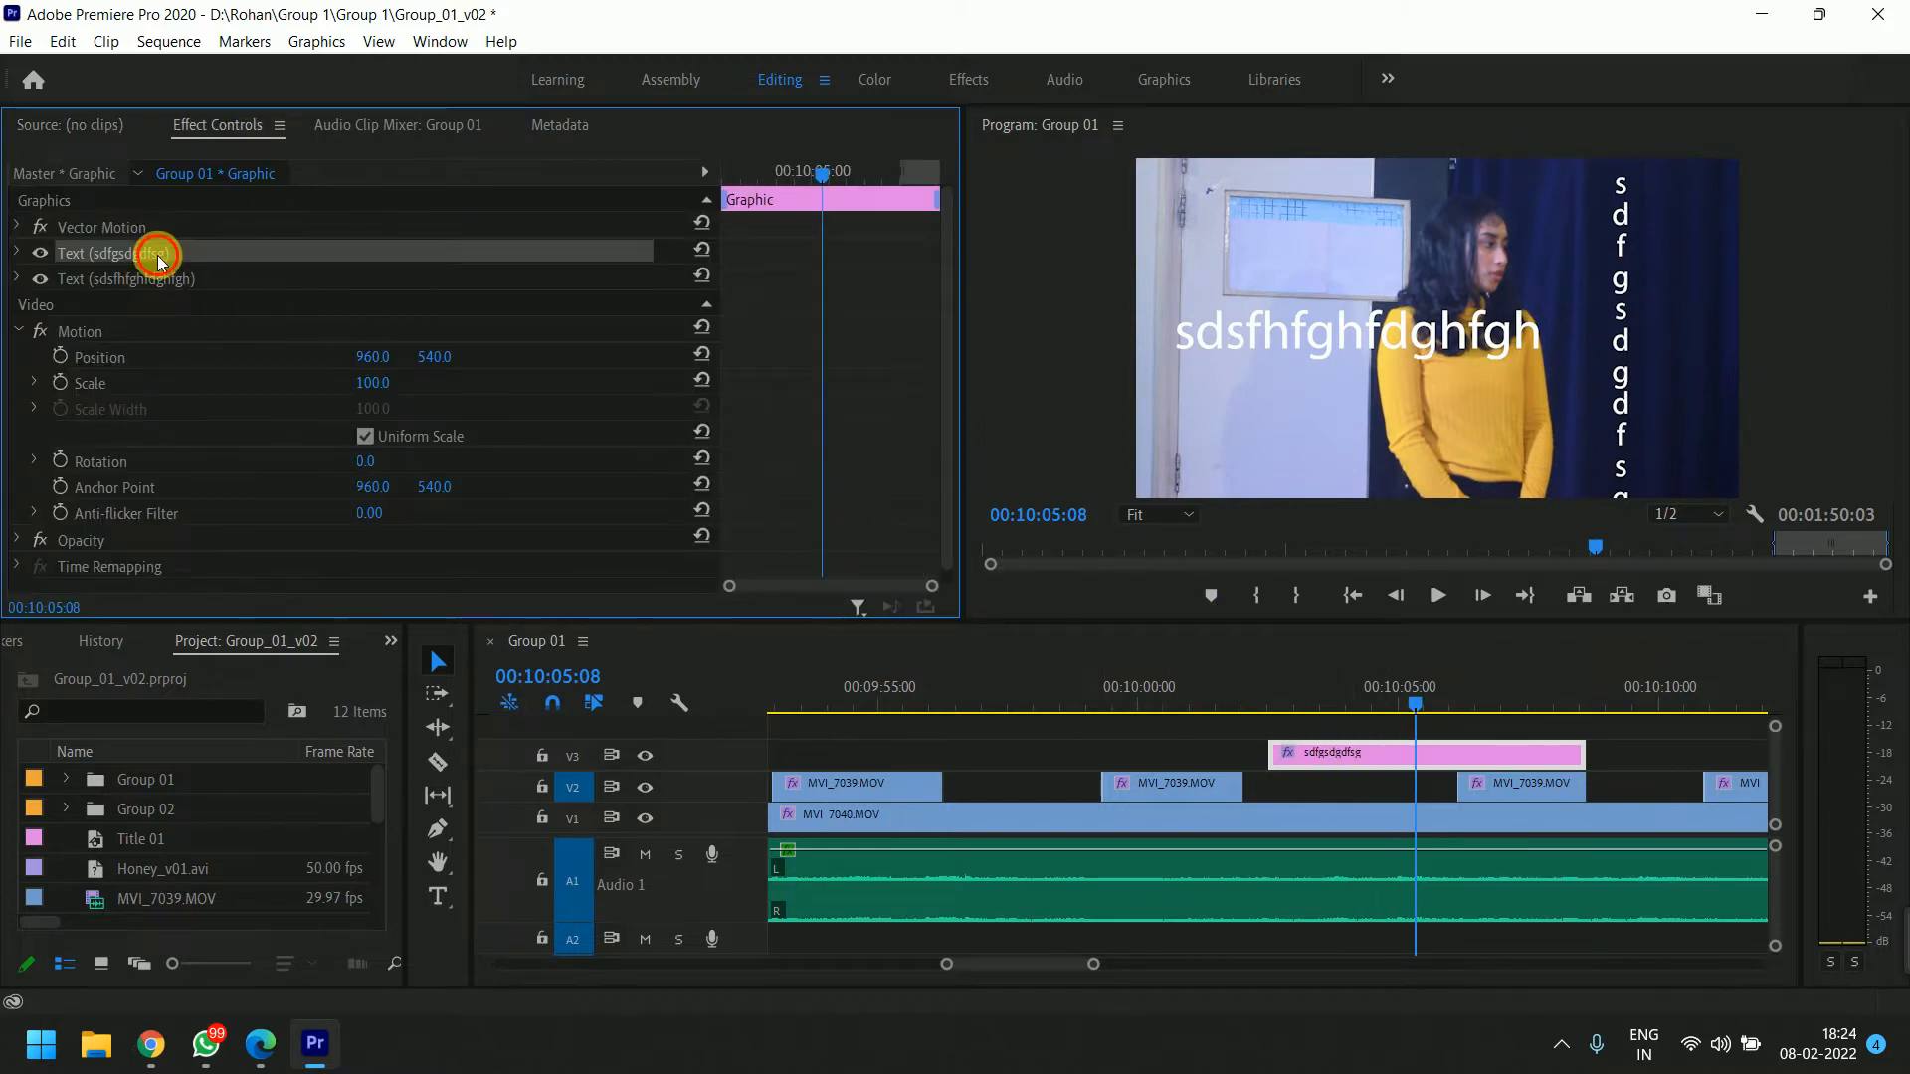
{"action": "left_click", "coordinate": [140, 277]}
{"action": "left_click", "coordinate": [143, 259]}
{"action": "left_click", "coordinate": [146, 279]}
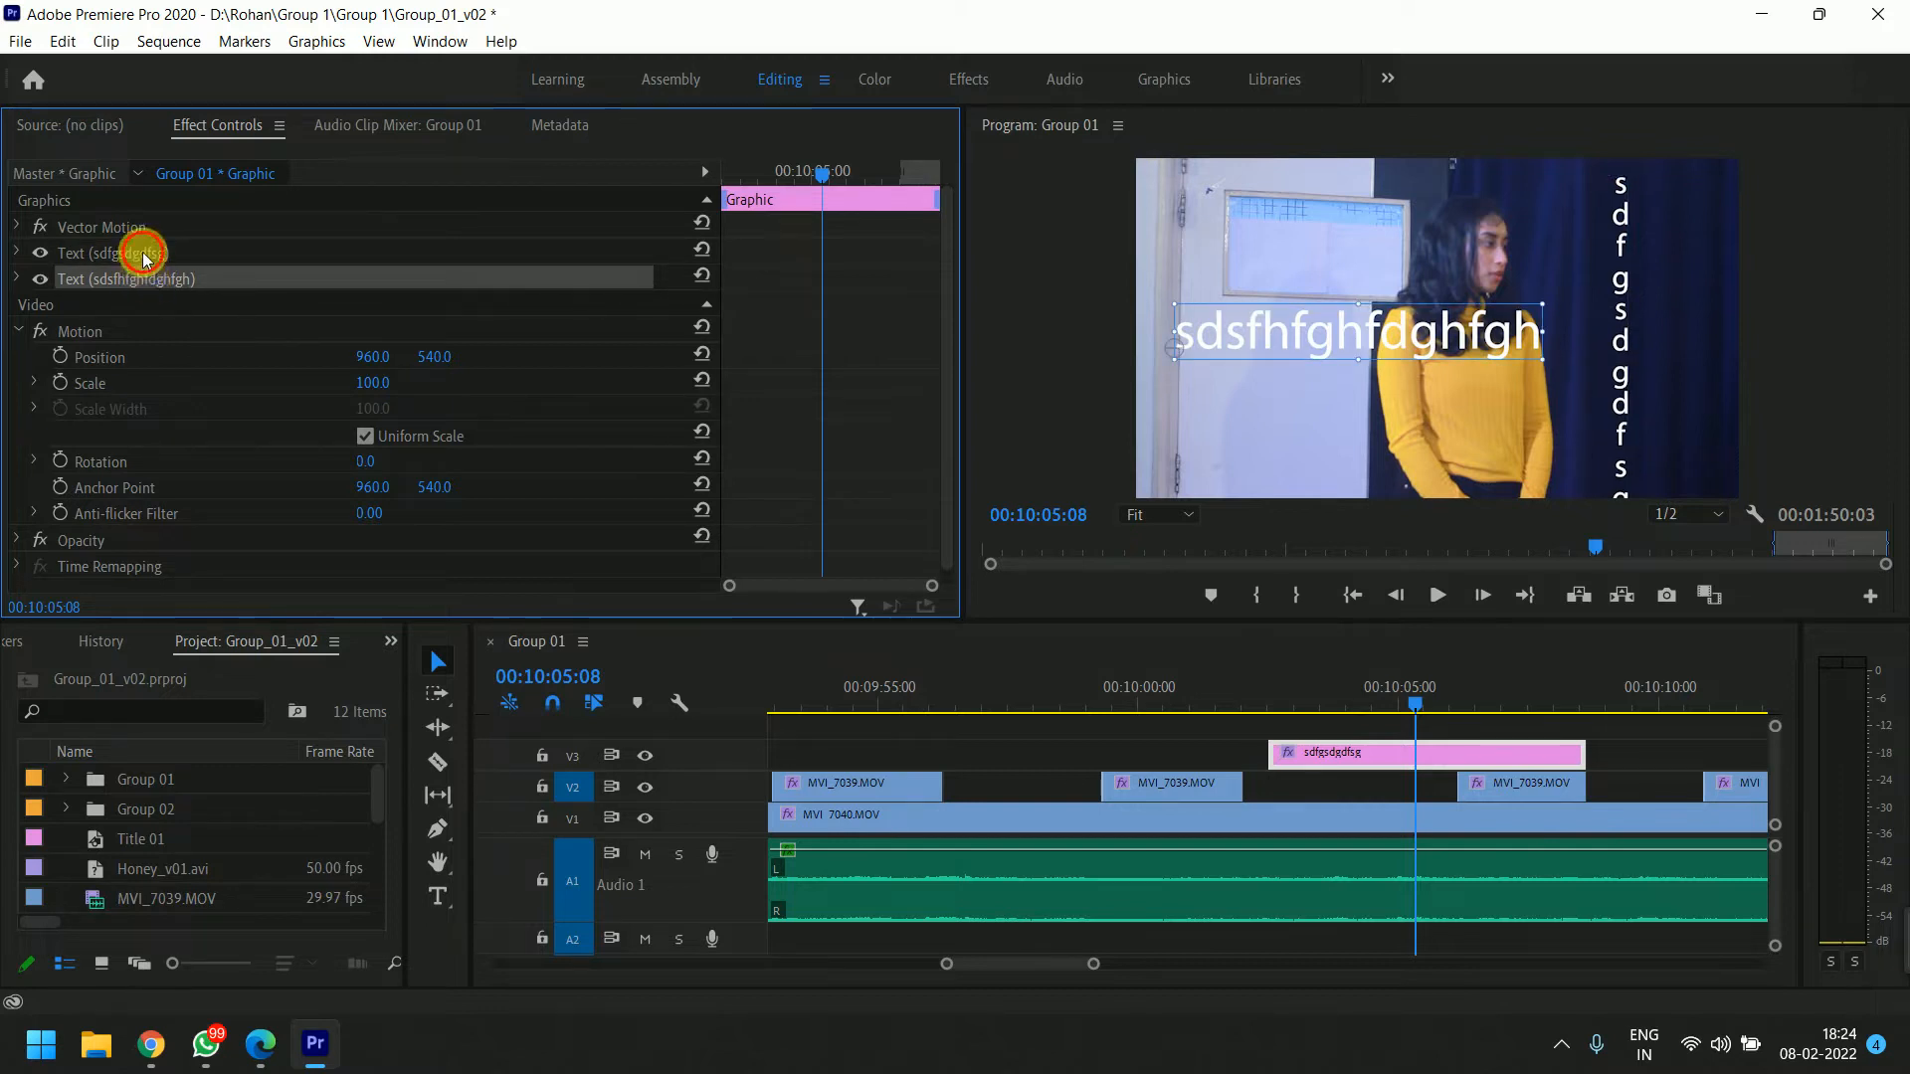
{"action": "left_click", "coordinate": [142, 256]}
{"action": "left_click", "coordinate": [146, 277]}
{"action": "left_click", "coordinate": [146, 261]}
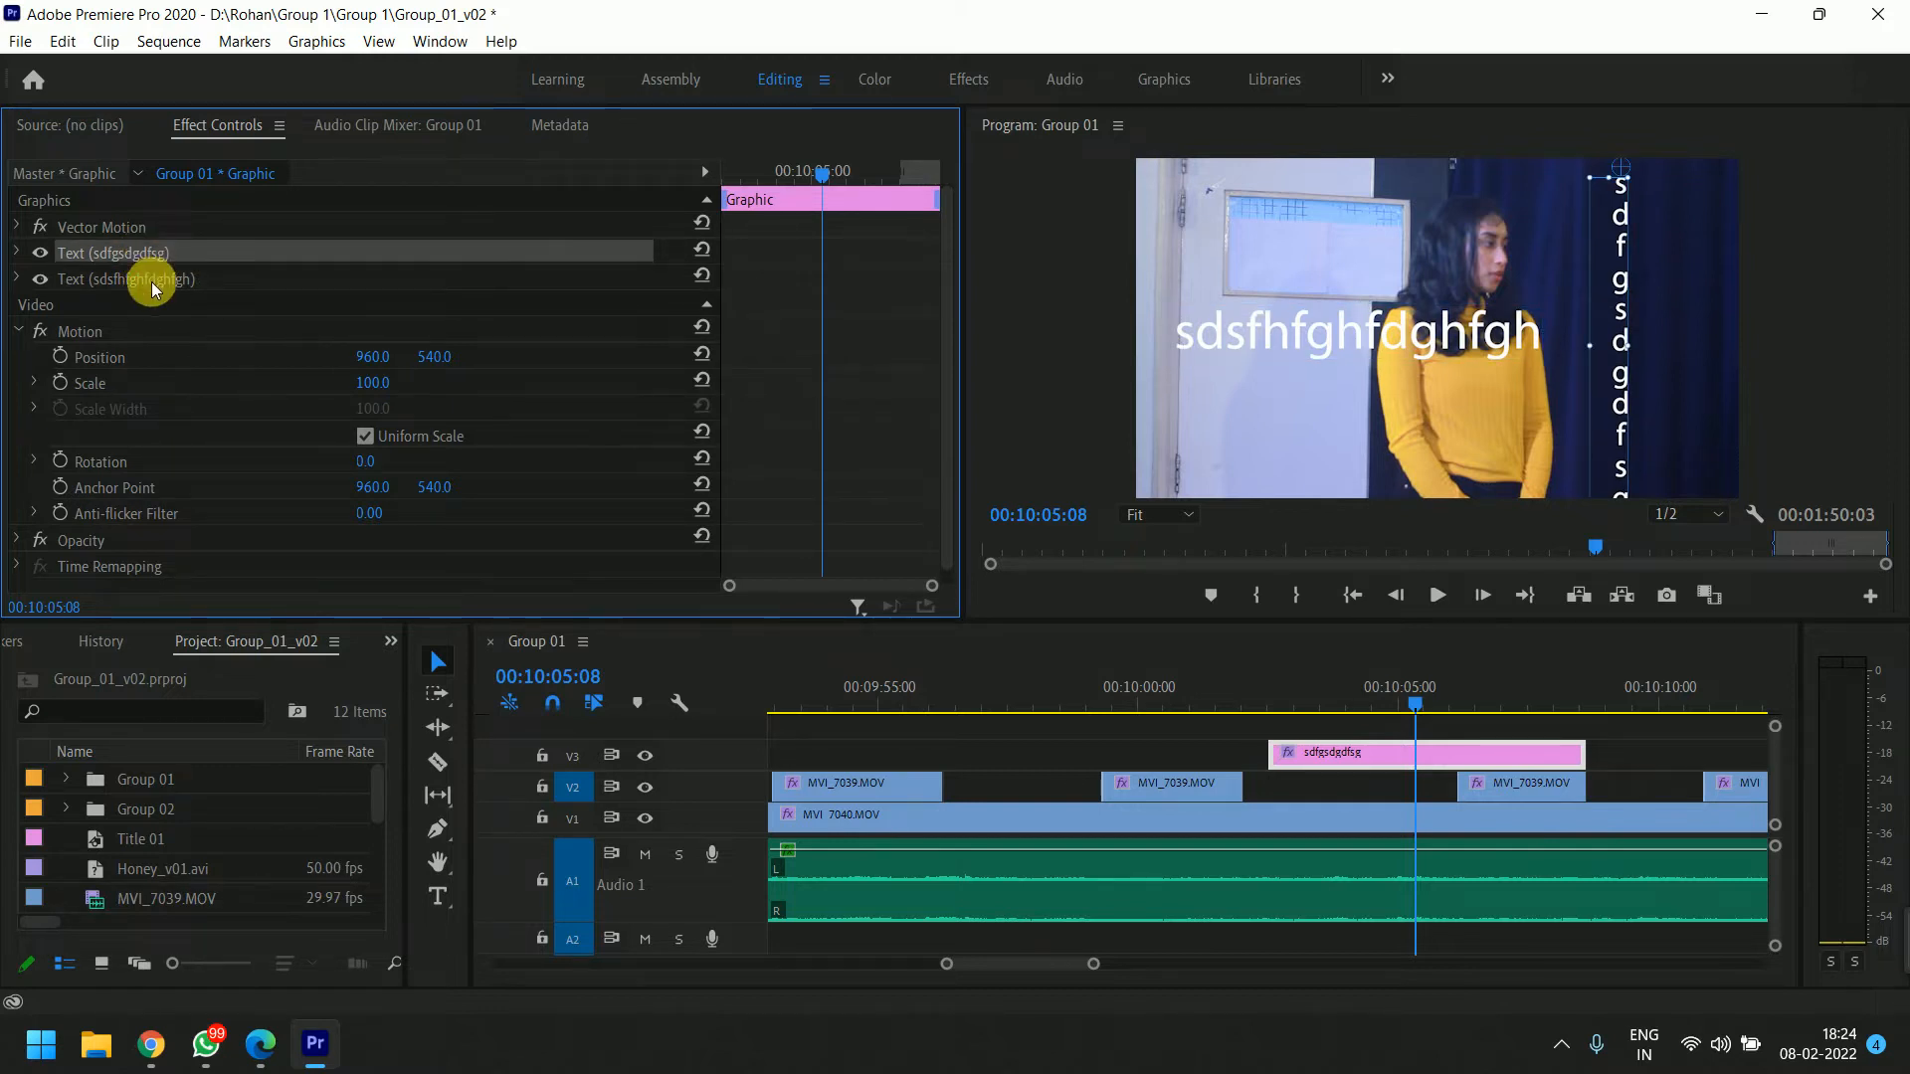
{"action": "left_click", "coordinate": [147, 280]}
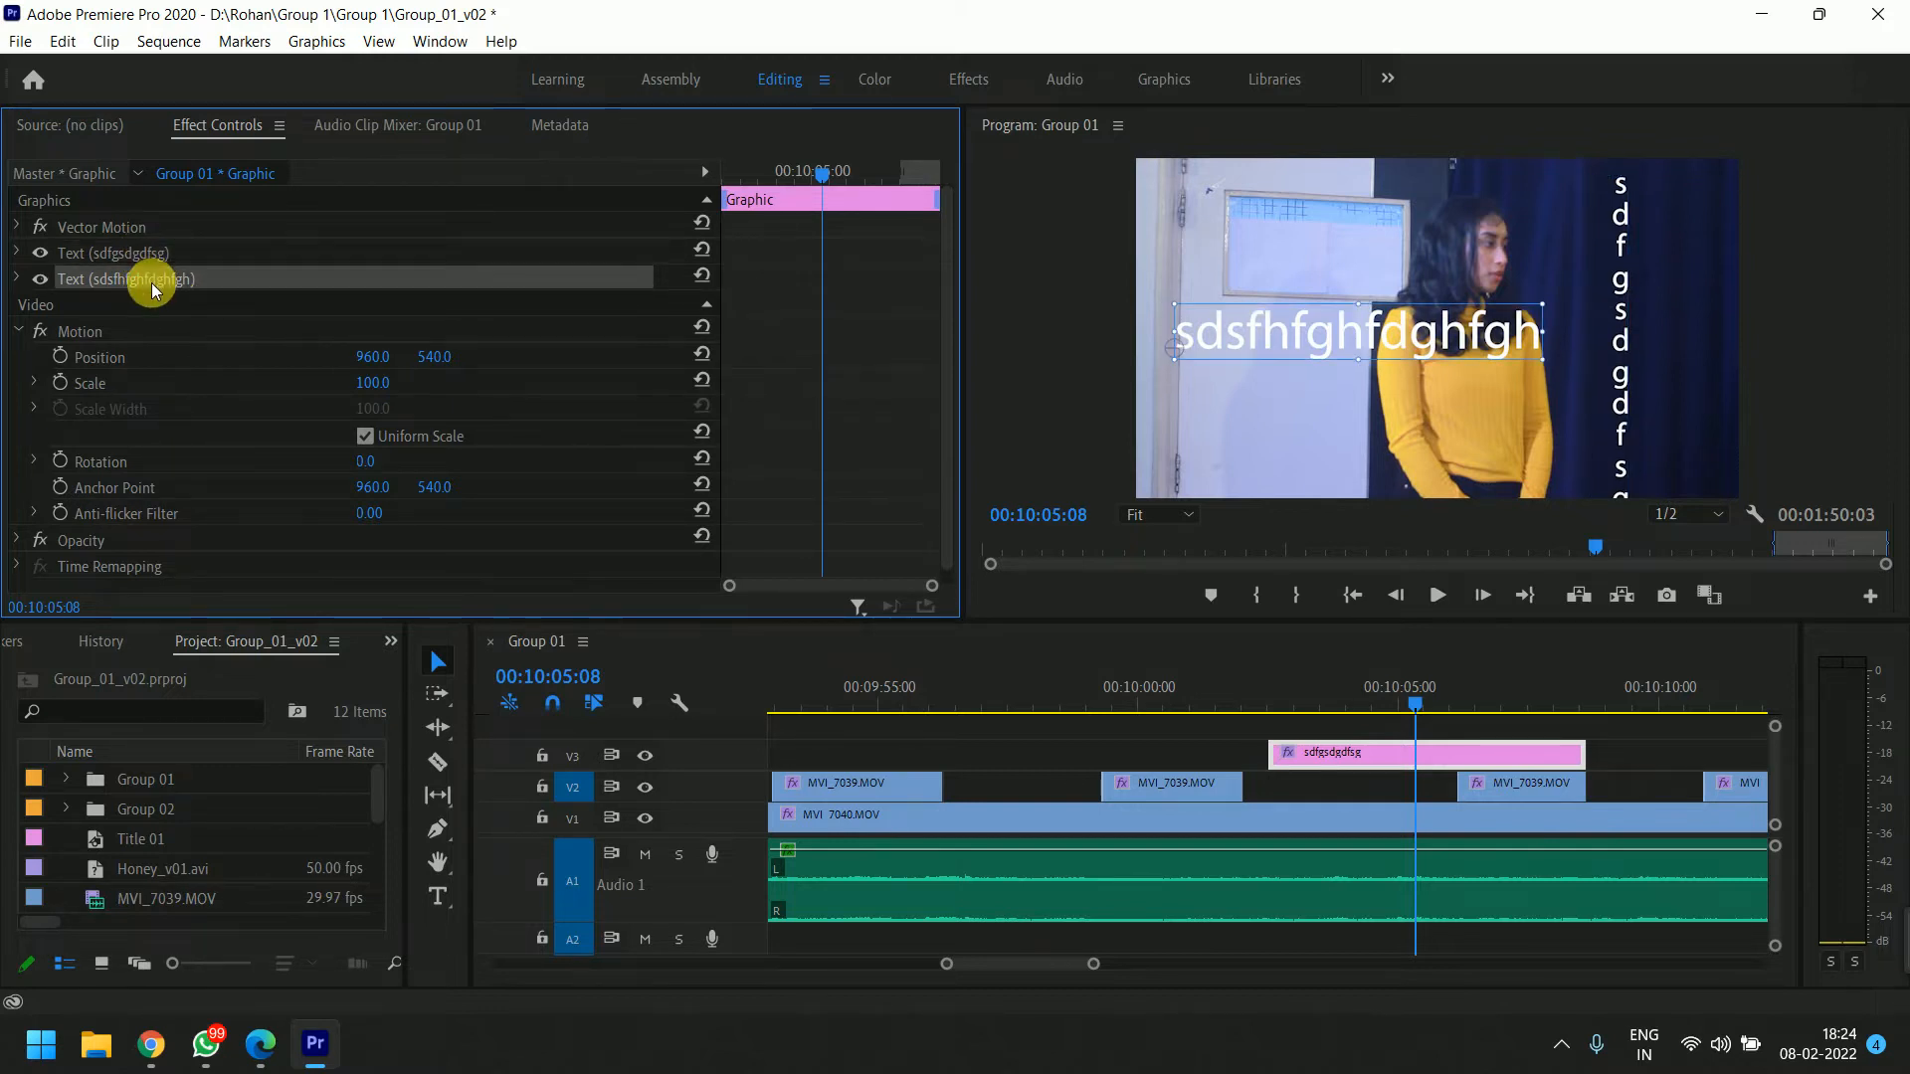
Expand the properties of the sdsfhfghfdghfgh text layer, leaving the sdfgsdgdfsg layer collapsed after viewing its properties.
{"action": "left_click", "coordinate": [18, 280]}
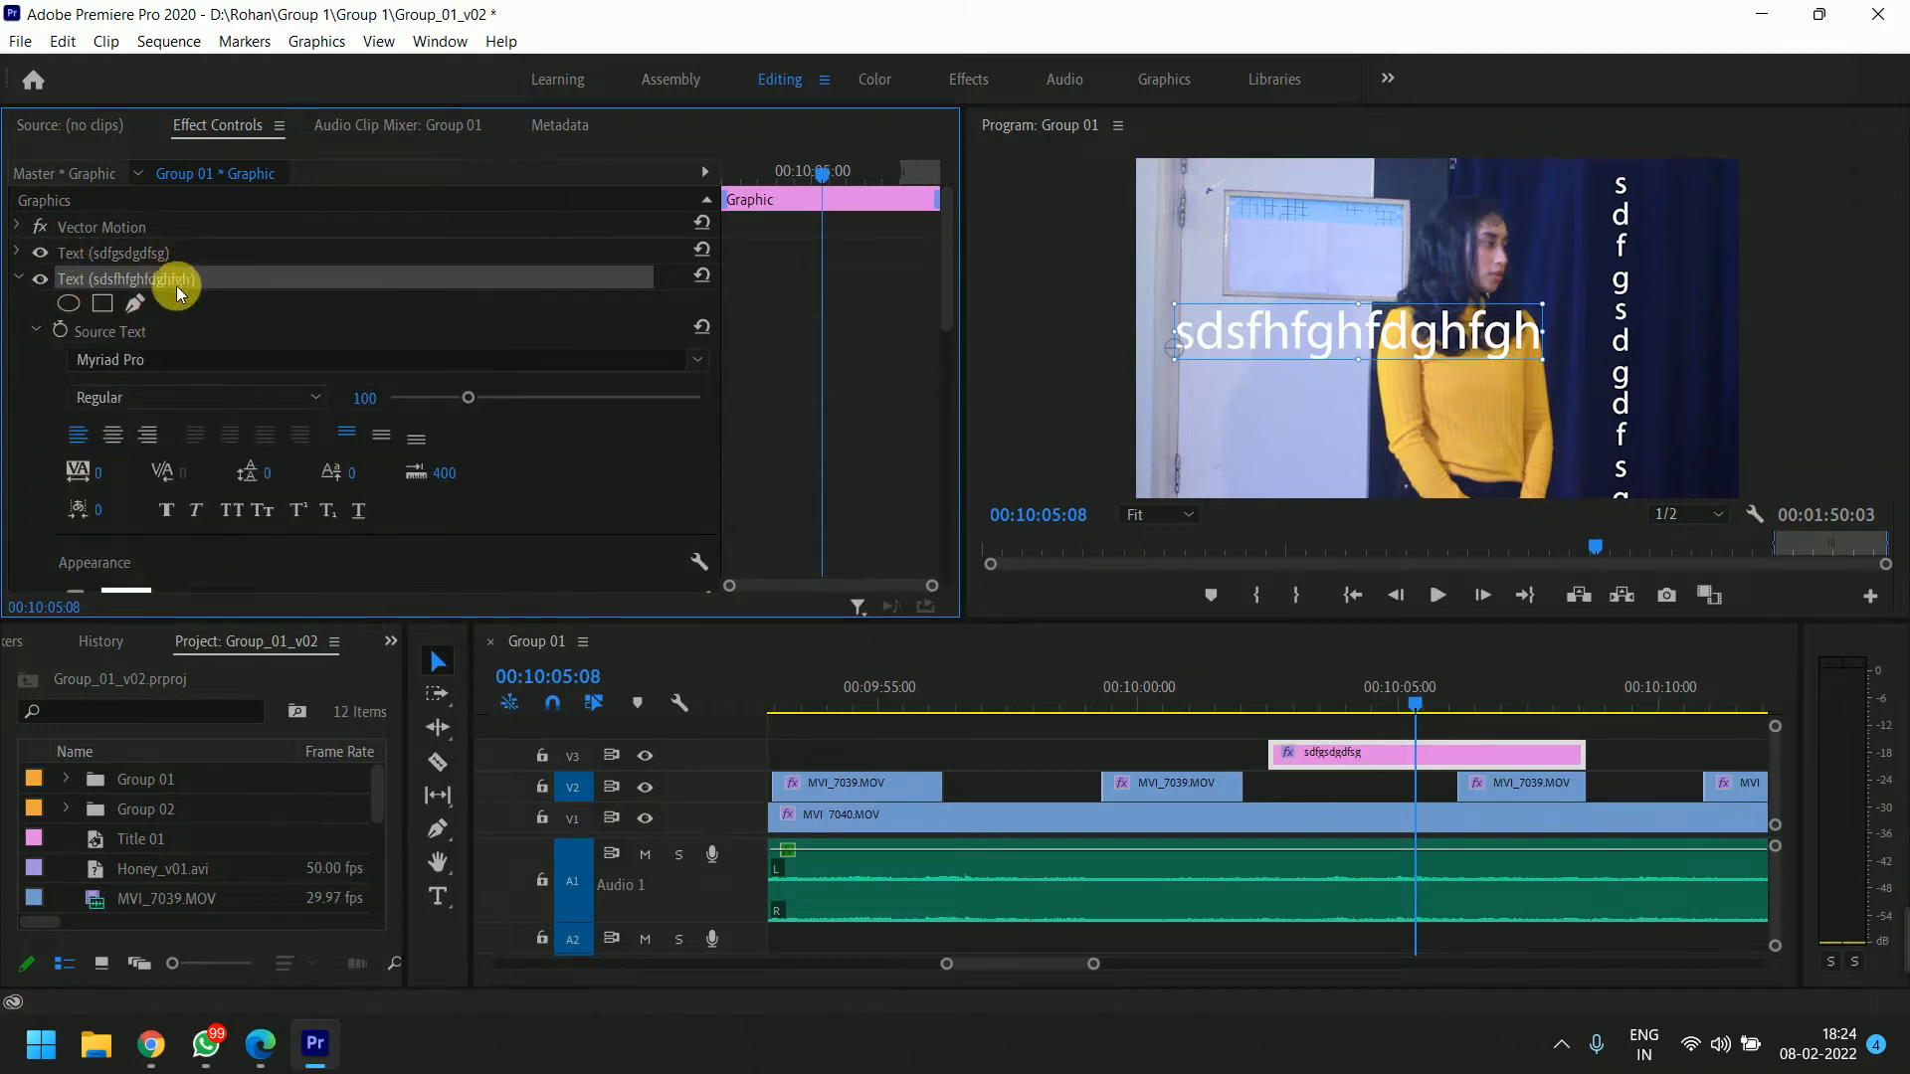
{"action": "left_click", "coordinate": [23, 254]}
{"action": "left_click", "coordinate": [20, 255]}
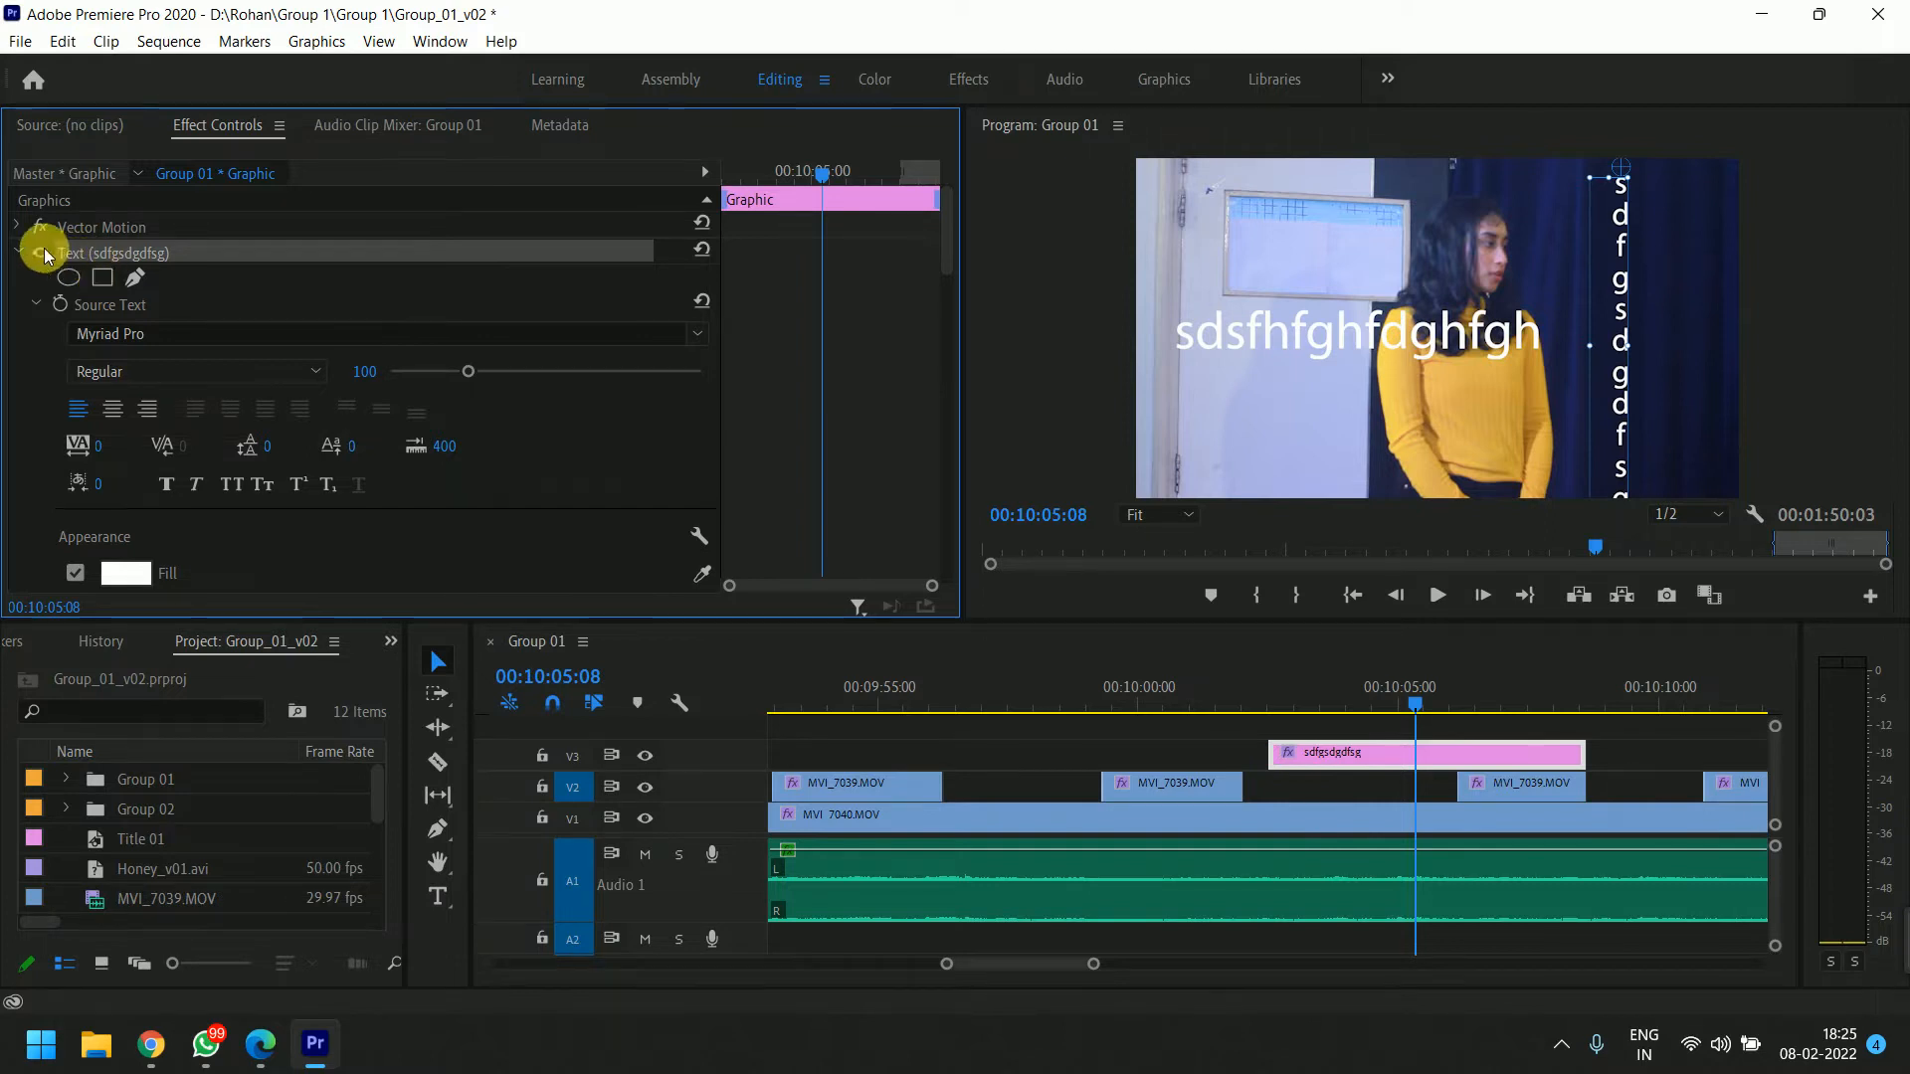
{"action": "left_click", "coordinate": [18, 255]}
{"action": "left_click", "coordinate": [115, 278]}
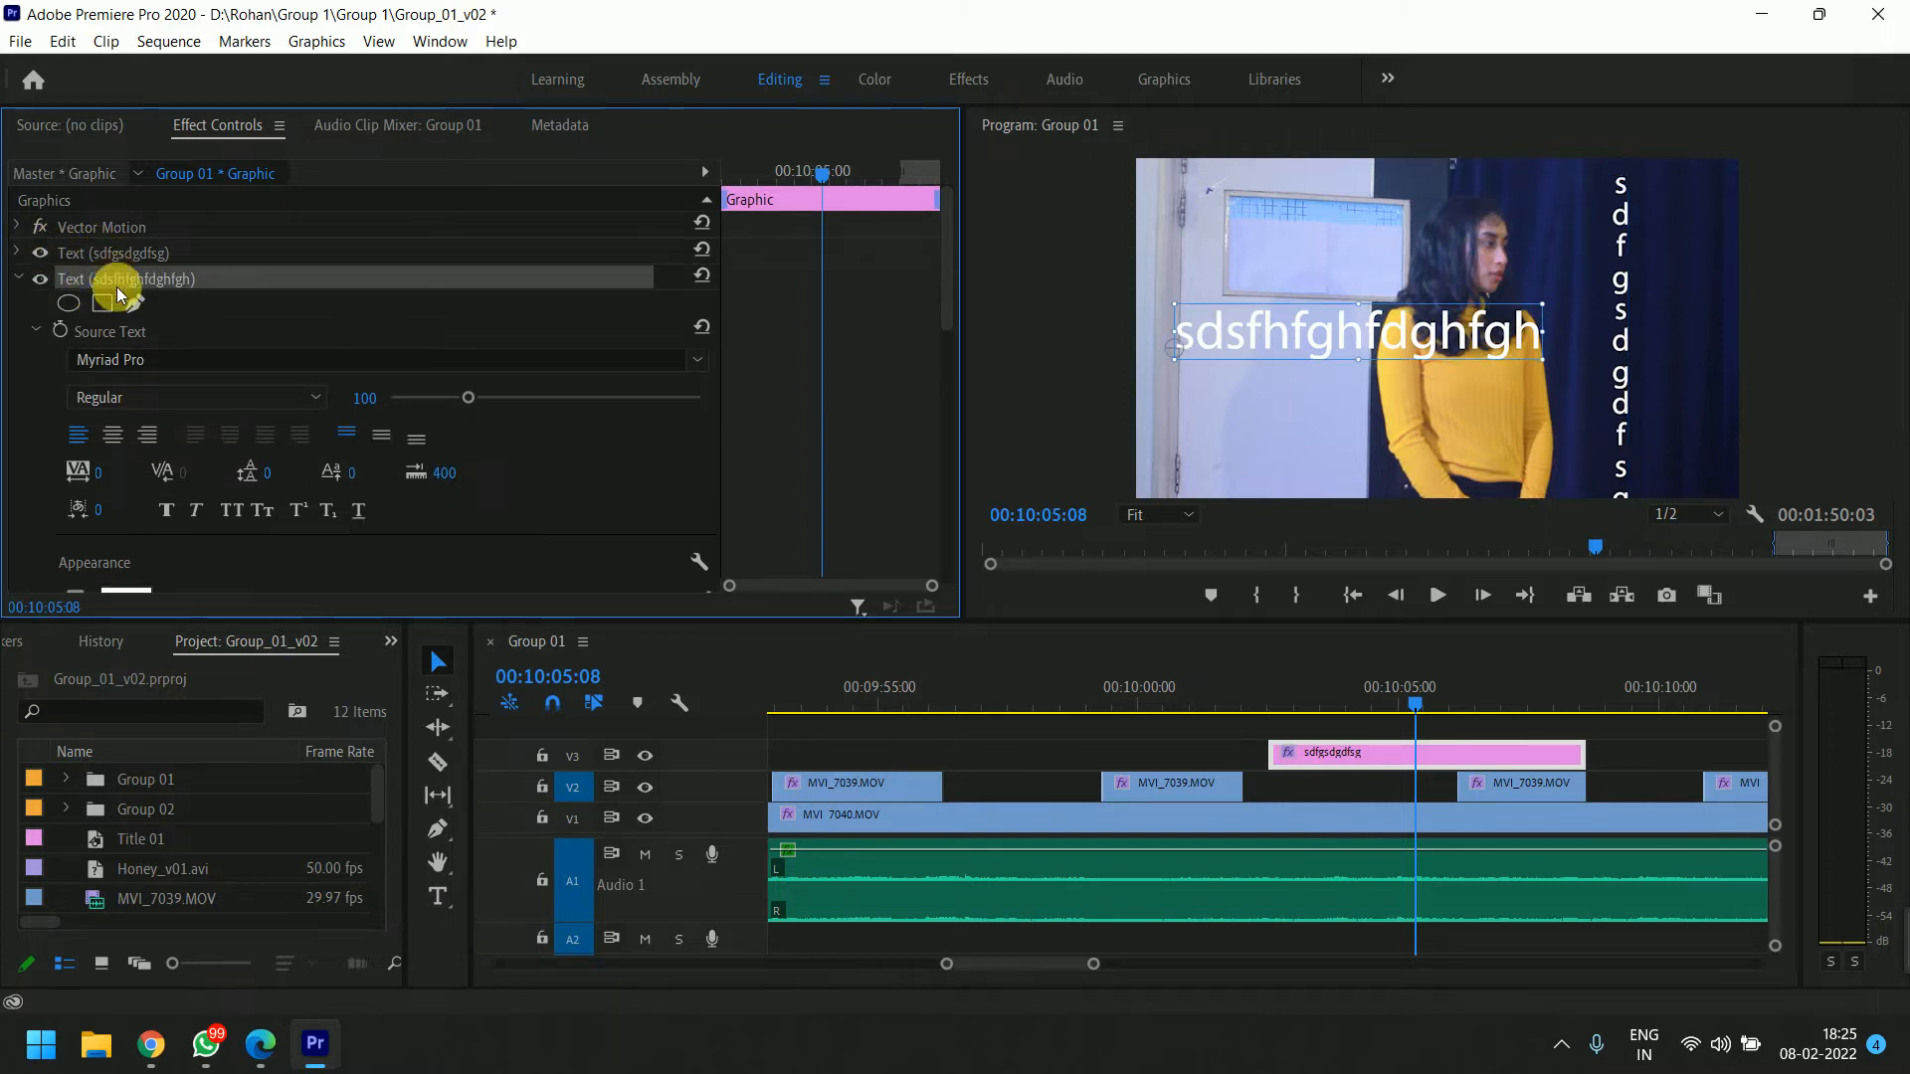
Try a freeform pen mask around the middle letters of the horizontal text, and undo the drawn path.
{"action": "left_click", "coordinate": [132, 312]}
{"action": "left_click", "coordinate": [1277, 393]}
{"action": "left_click", "coordinate": [1284, 310]}
{"action": "left_click", "coordinate": [1386, 265]}
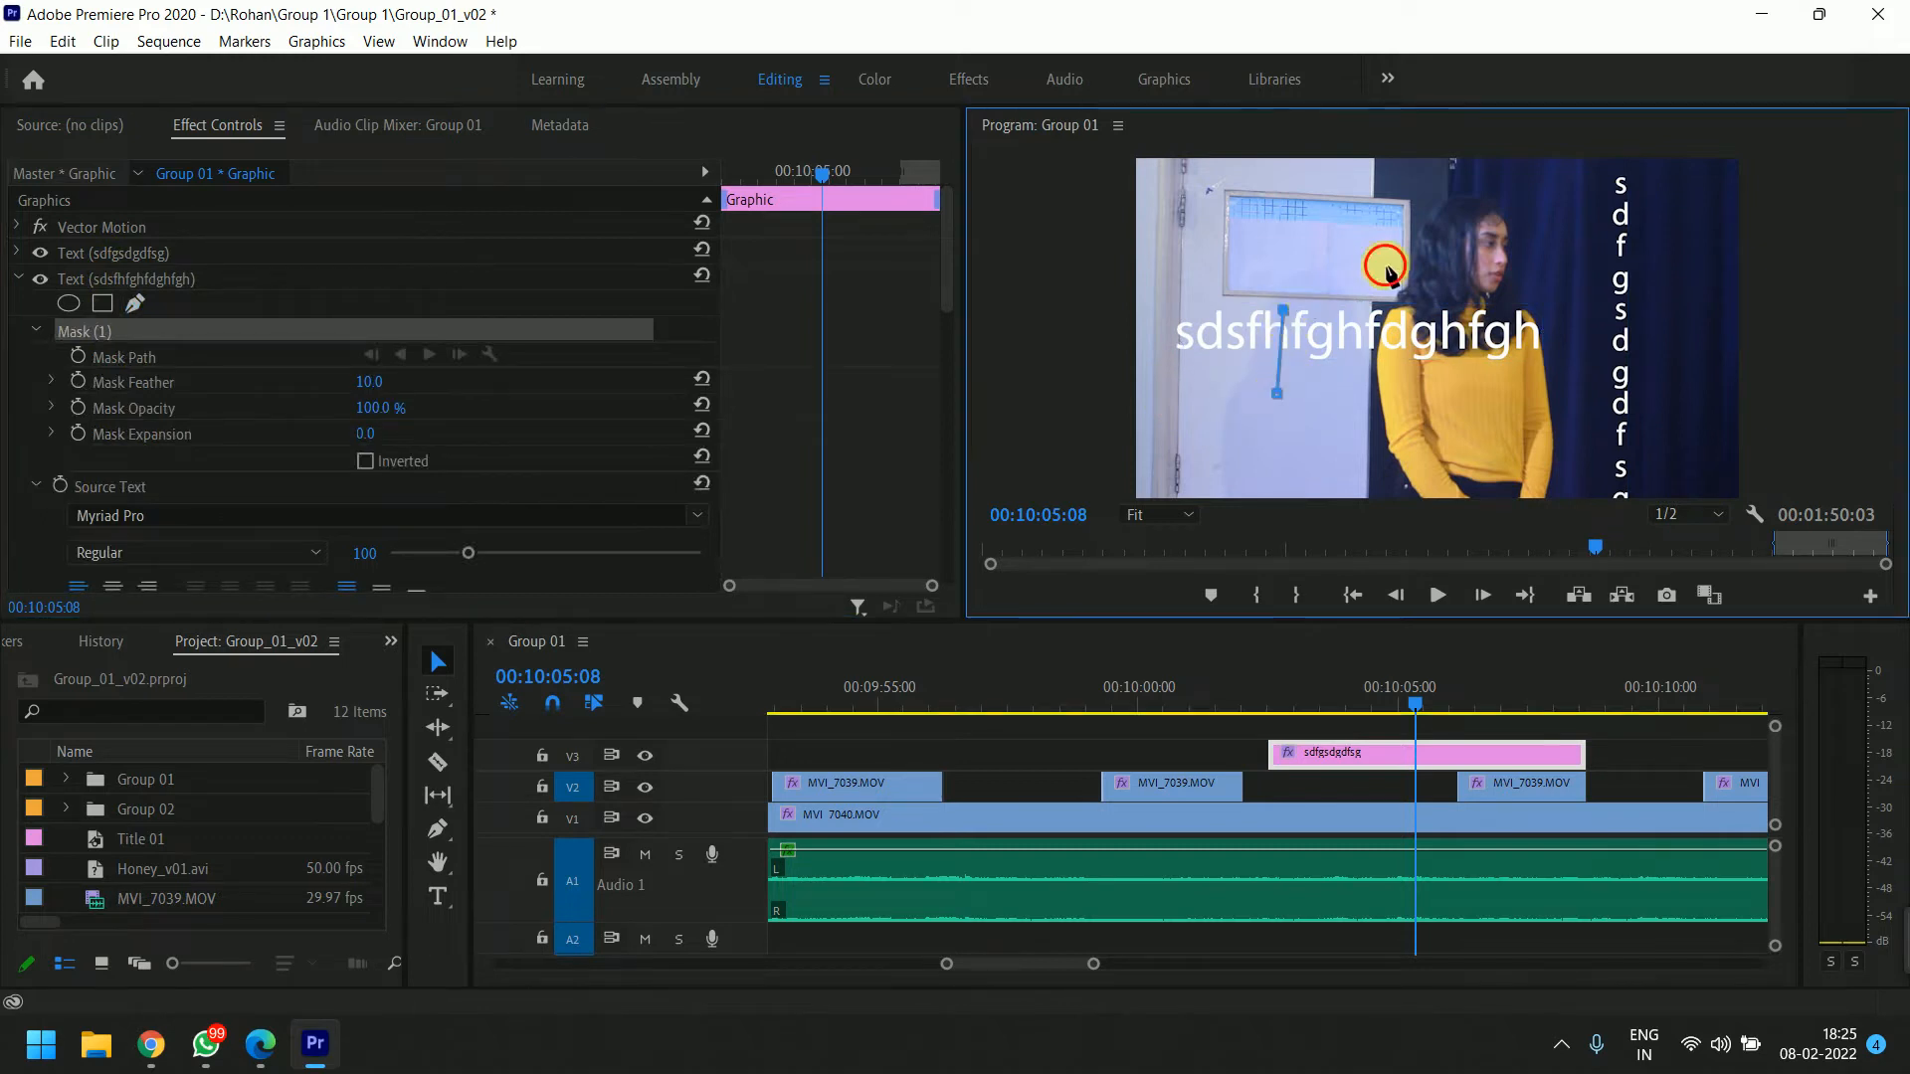
{"action": "left_click", "coordinate": [1435, 378]}
{"action": "left_click", "coordinate": [1276, 393]}
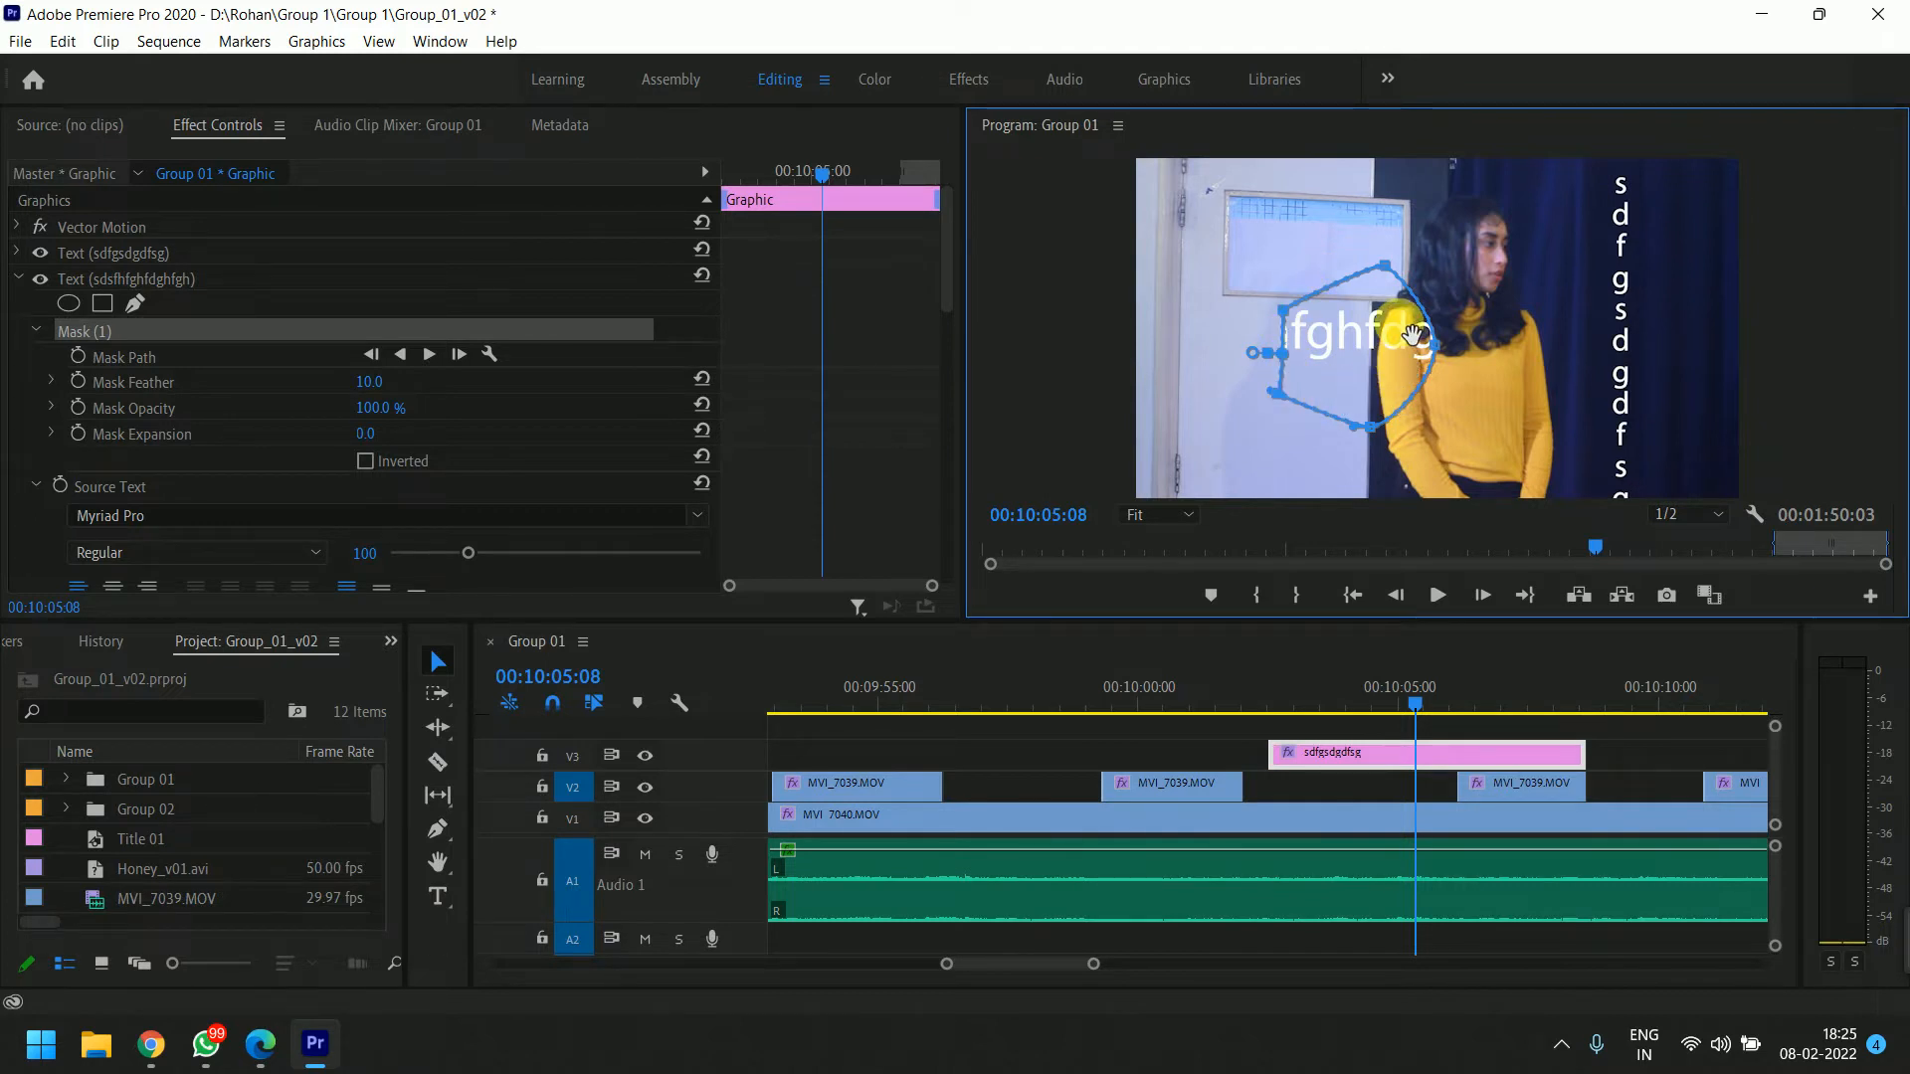
{"action": "key", "text": "ctrl+z"}
{"action": "key", "text": "ctrl+z"}
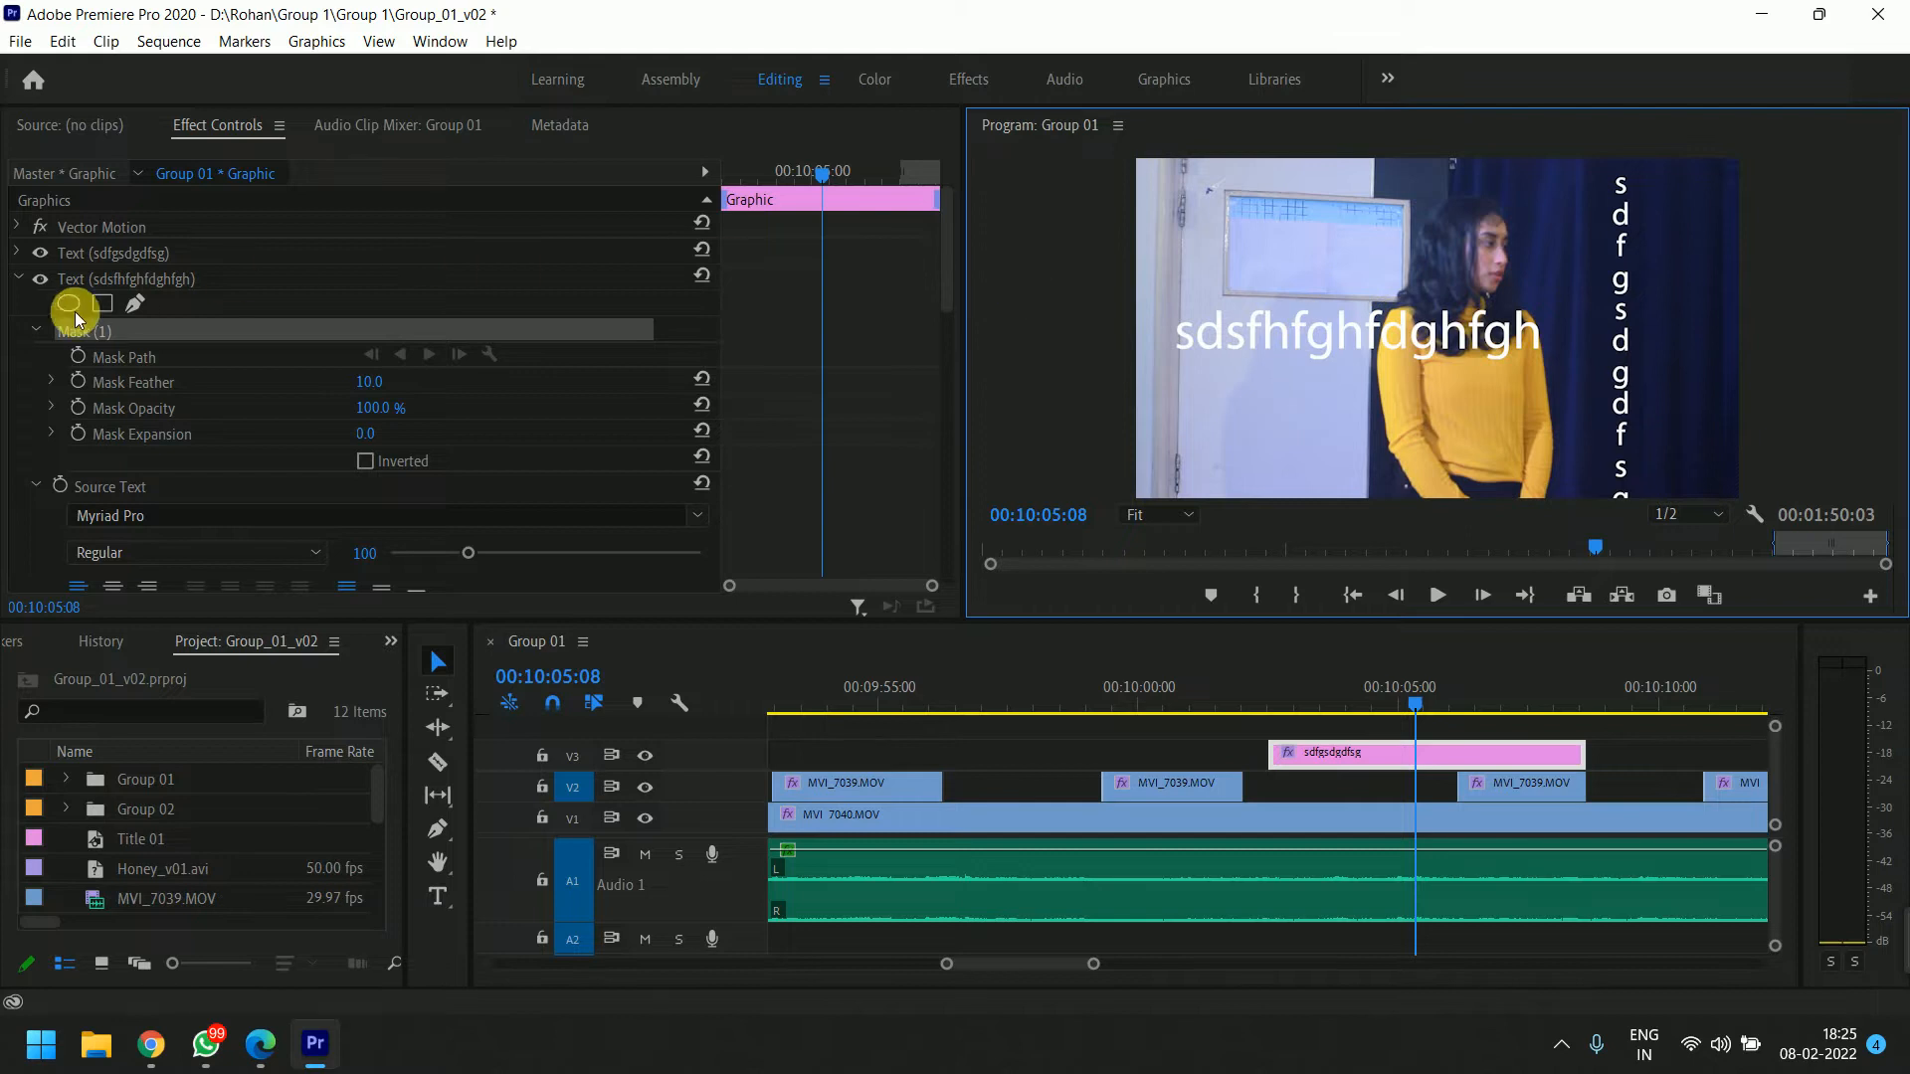
Try a rectangular mask over the horizontal text's middle letters, and delete both masks from that text layer.
{"action": "left_click", "coordinate": [101, 303]}
{"action": "left_click_drag", "start_coordinate": [1473, 319], "coordinate": [1373, 324]}
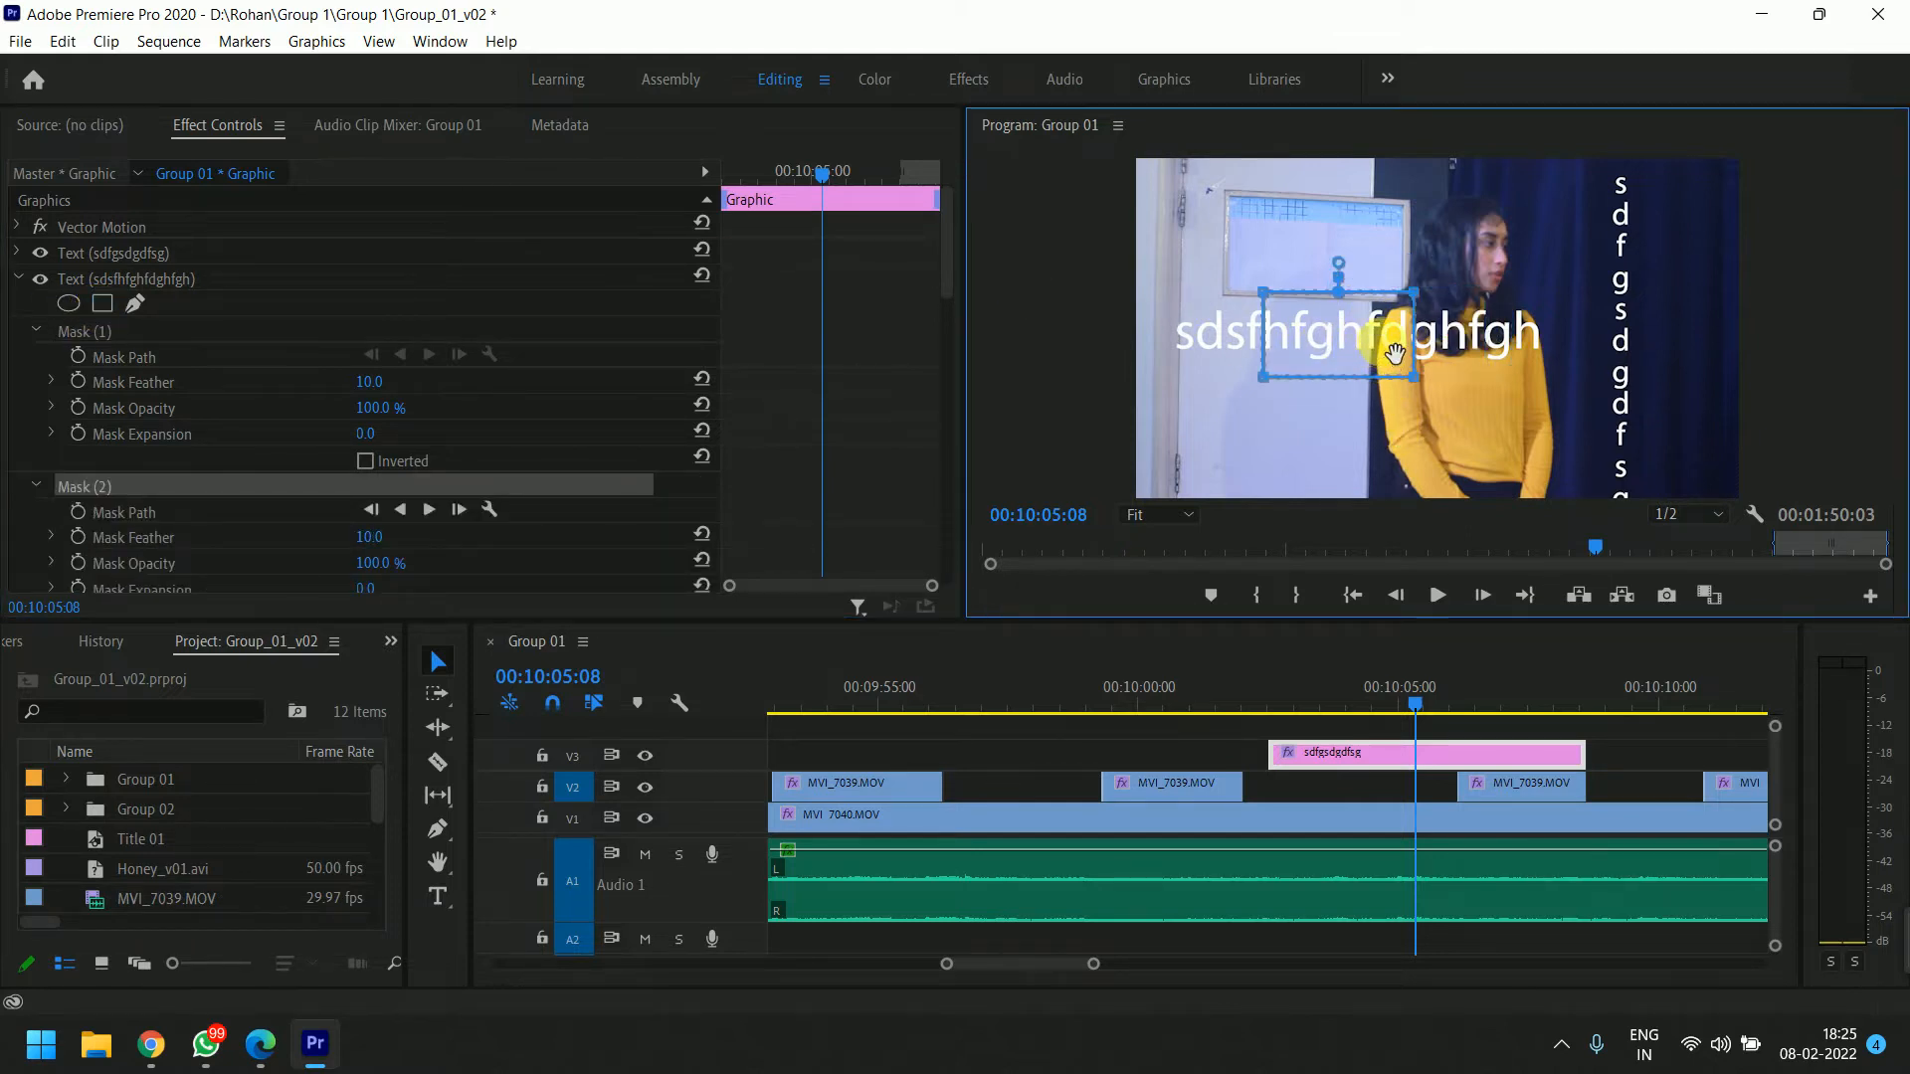
{"action": "left_click", "coordinate": [104, 331]}
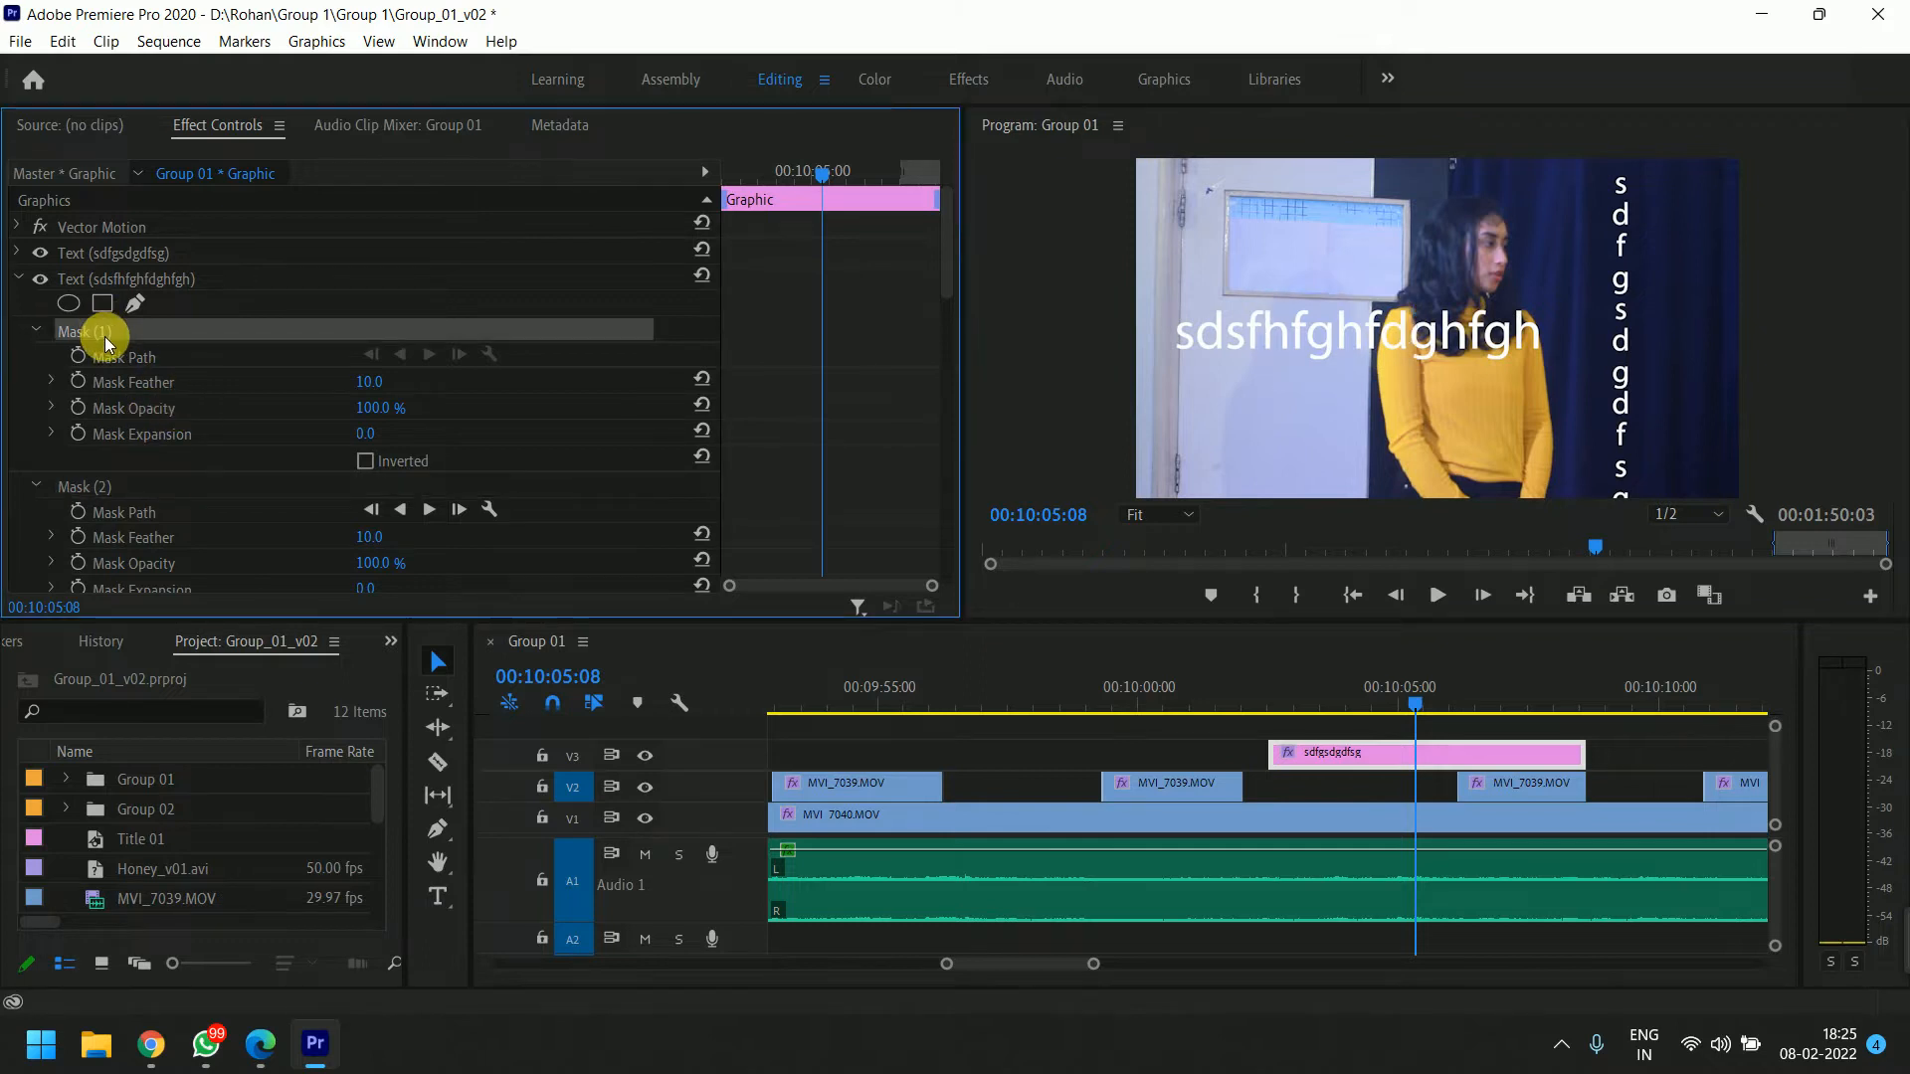
{"action": "key", "text": "Delete"}
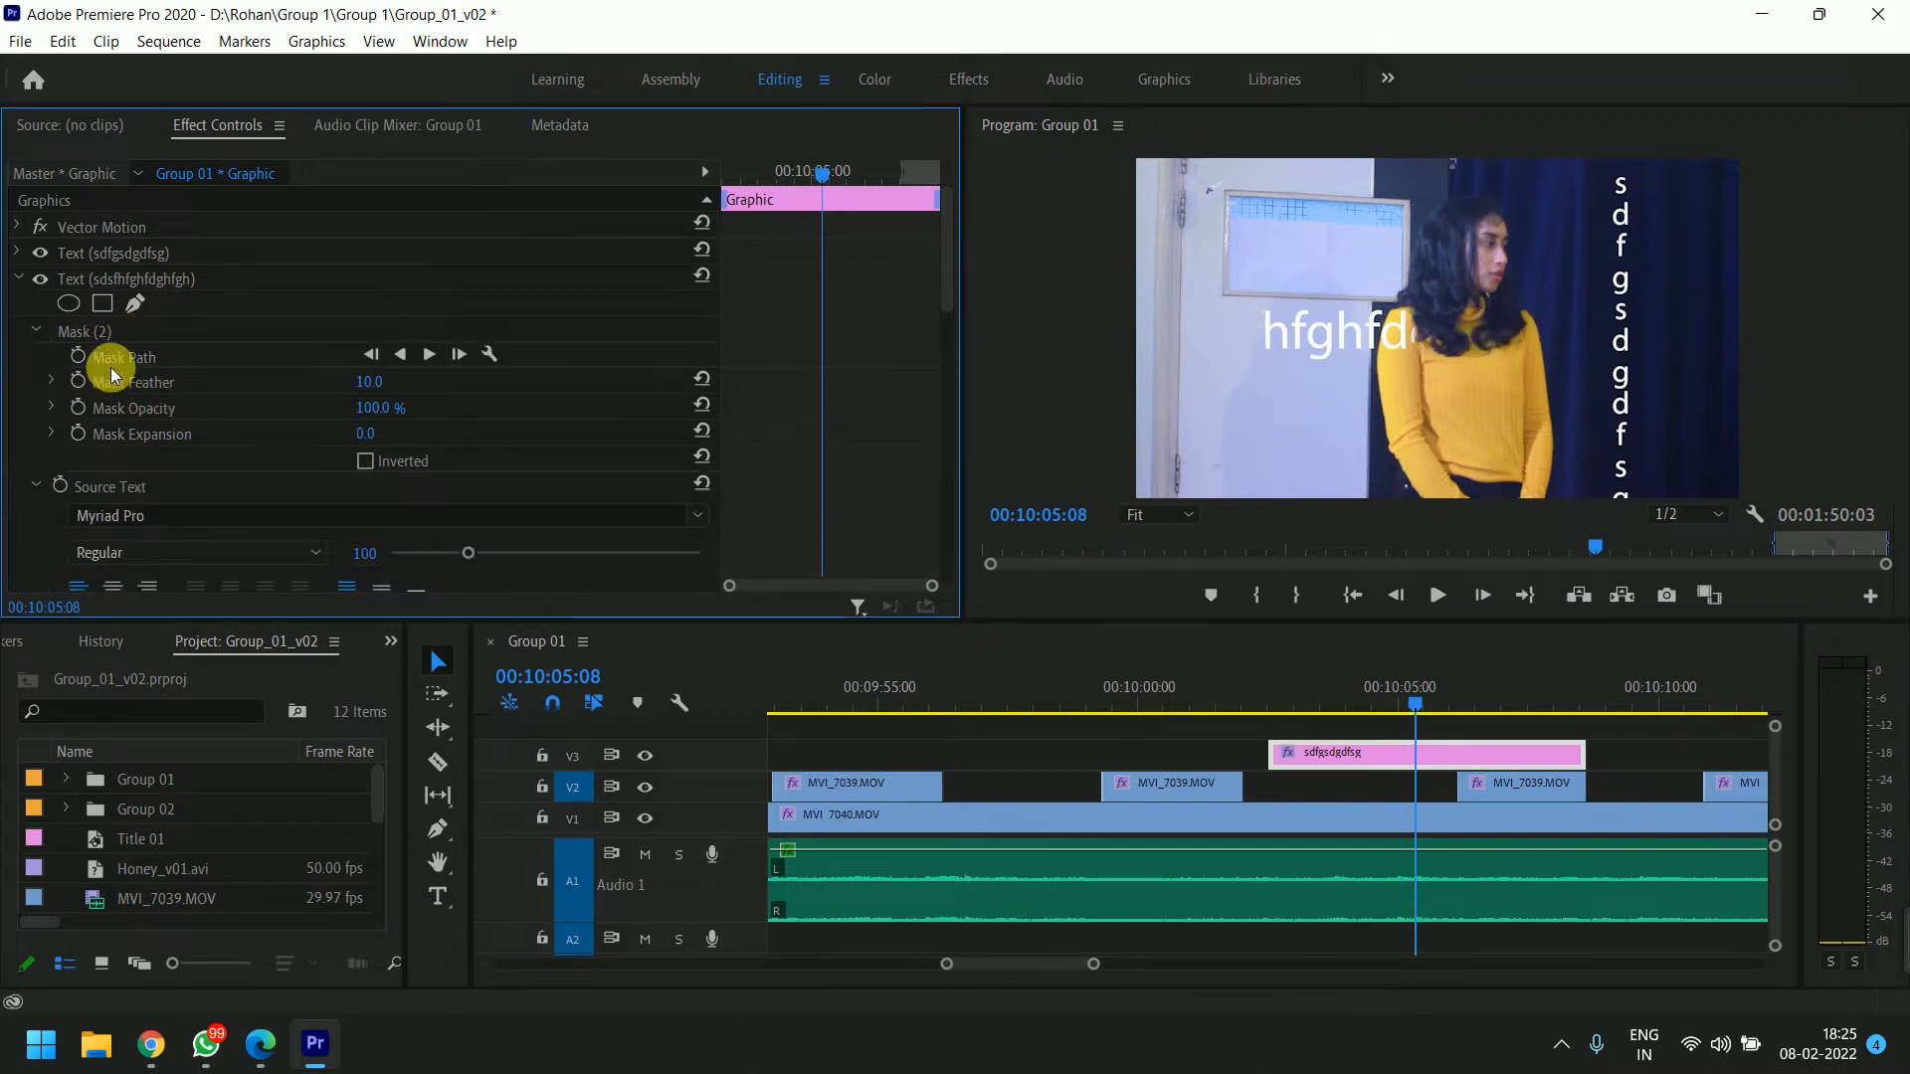
{"action": "left_click", "coordinate": [112, 332]}
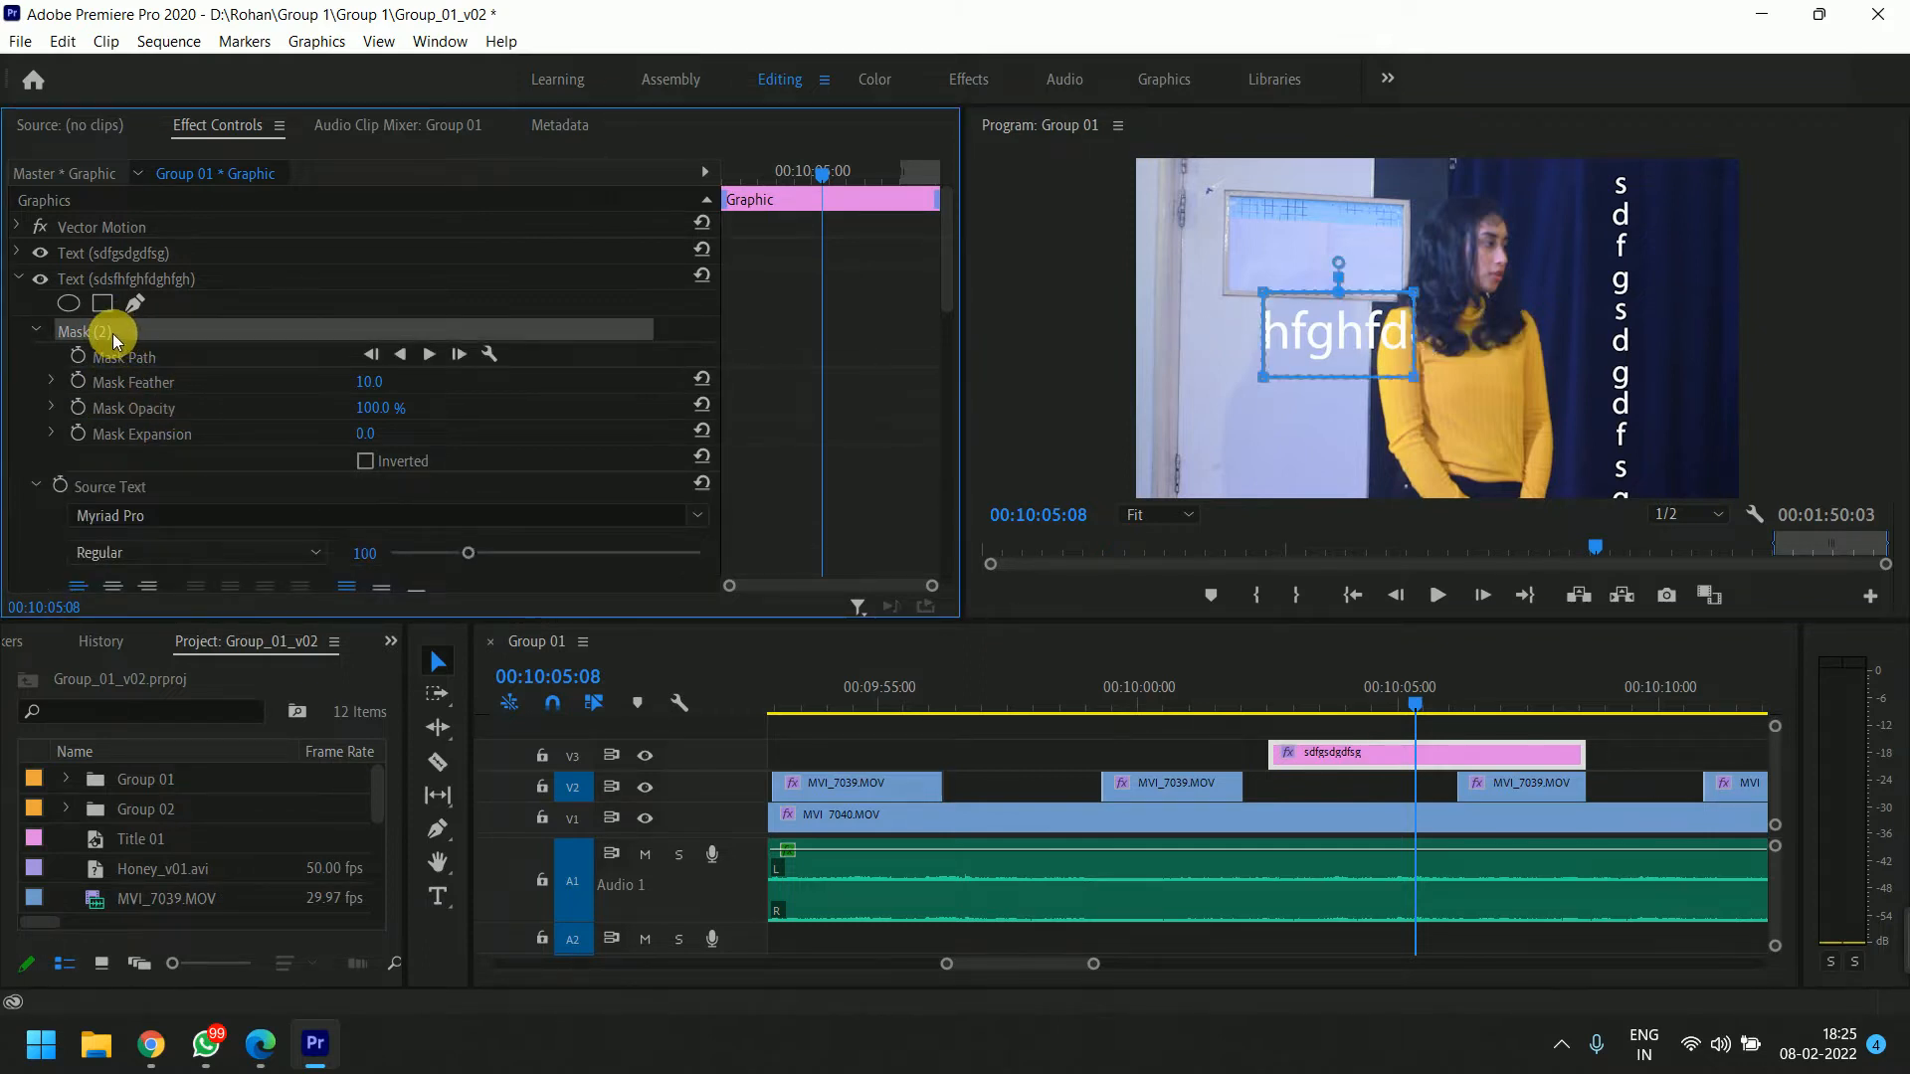
{"action": "key", "text": "Delete"}
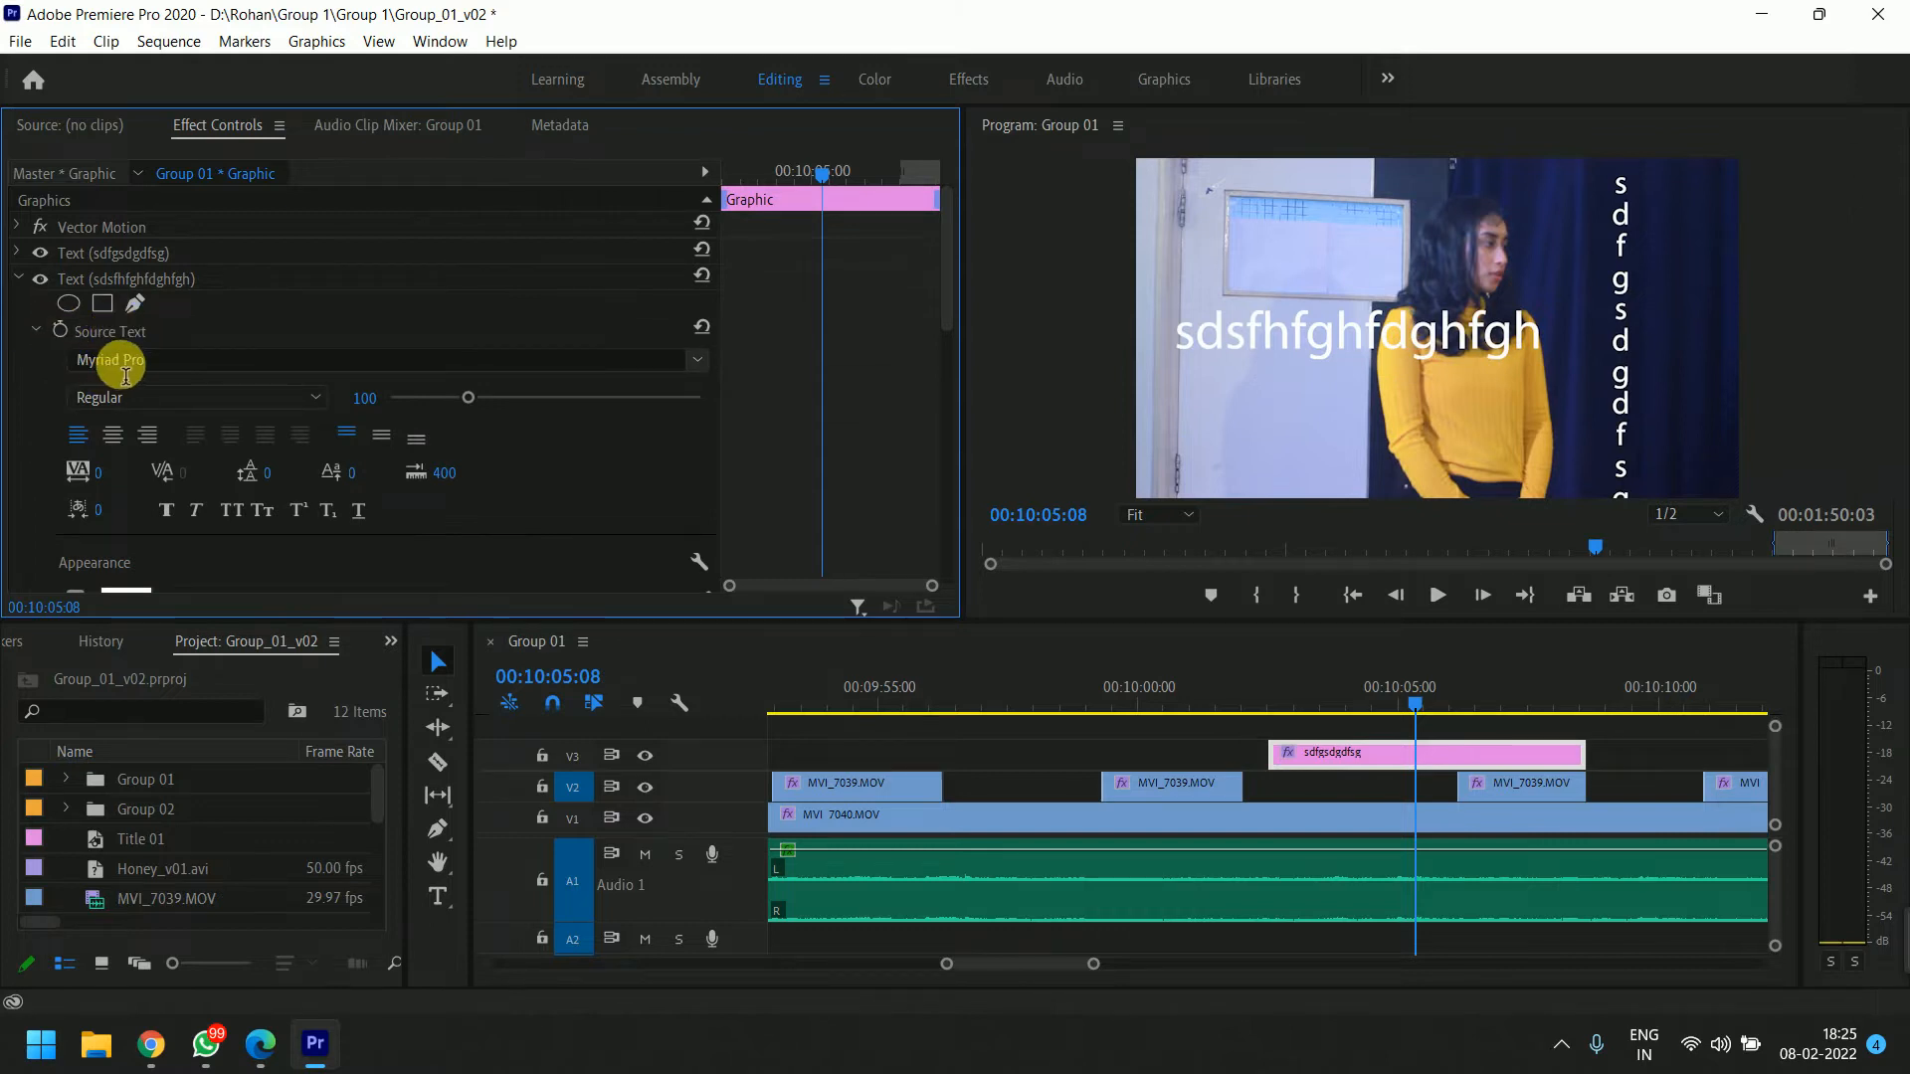
Set the font of the horizontal text to Mistral.
{"action": "left_click", "coordinate": [653, 360]}
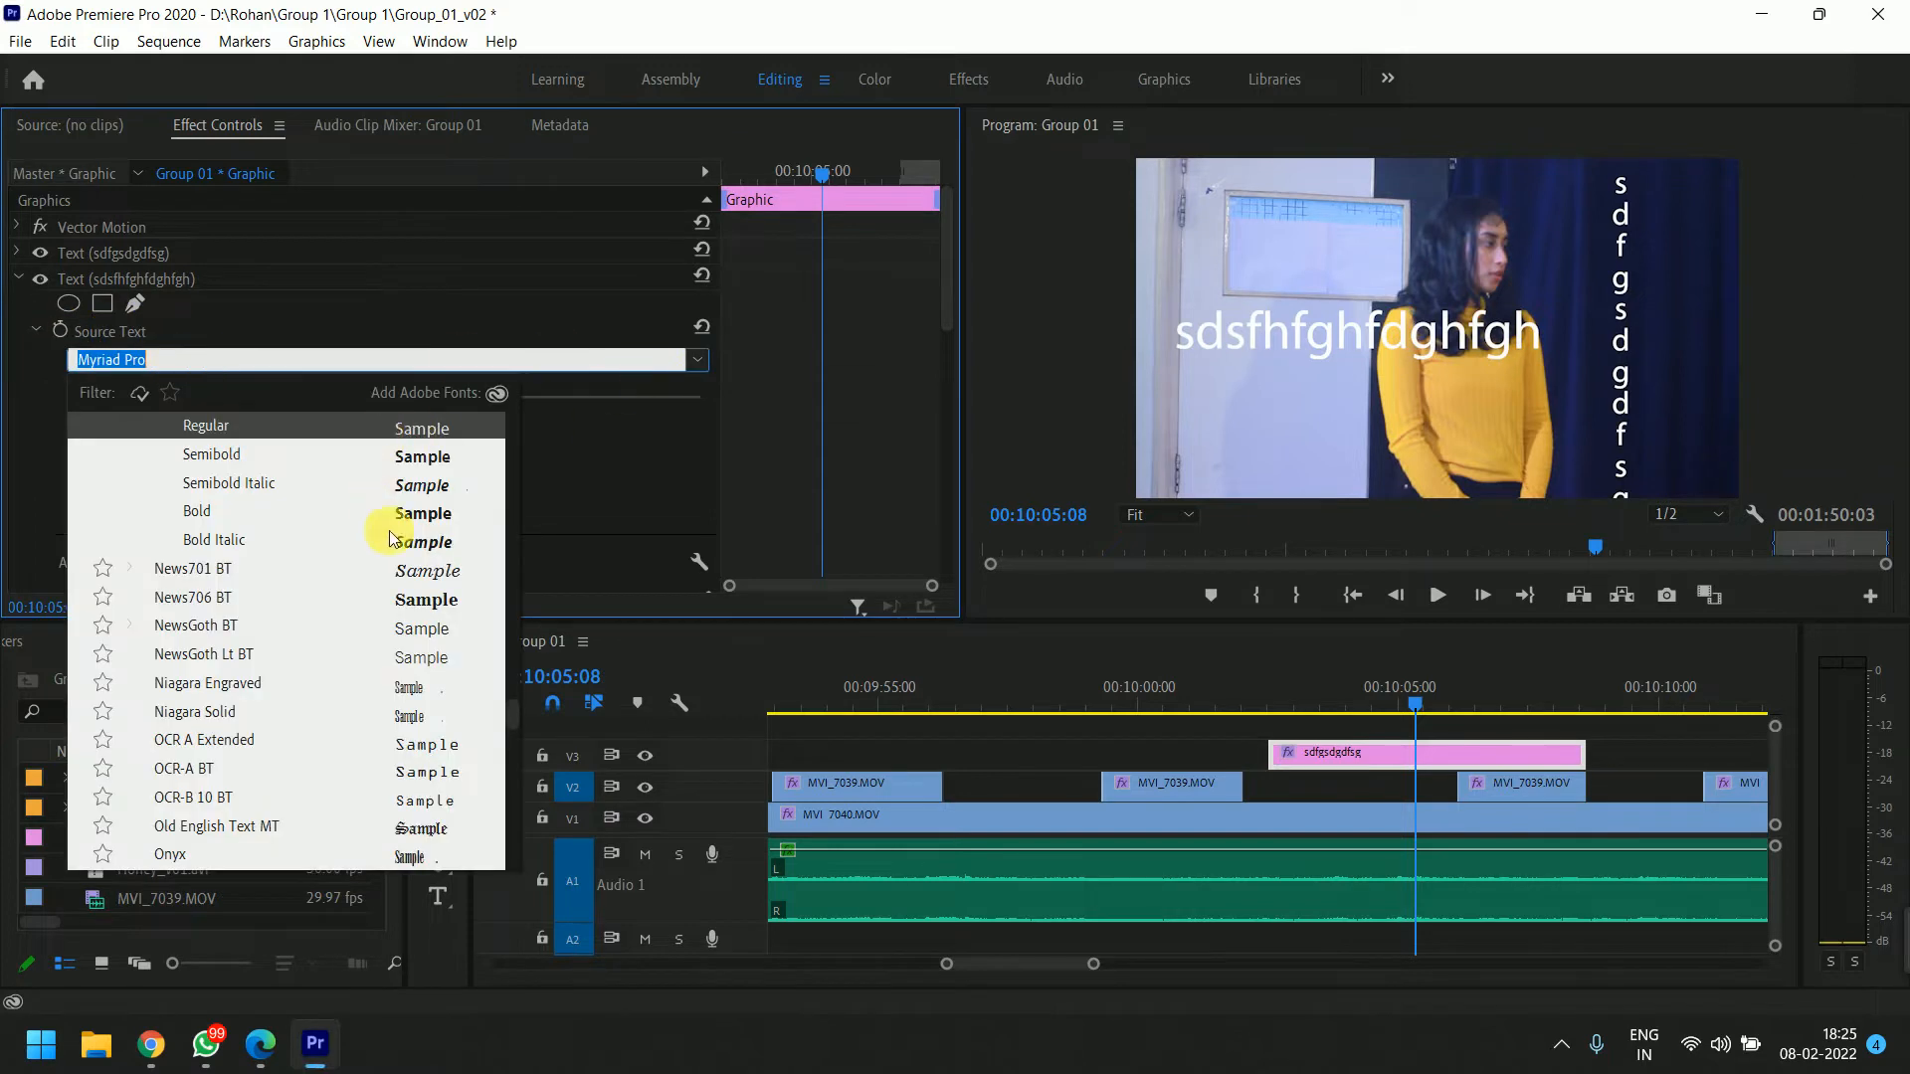
{"action": "scroll", "coordinate": [418, 577], "scroll_direction": "up", "scroll_amount": 3}
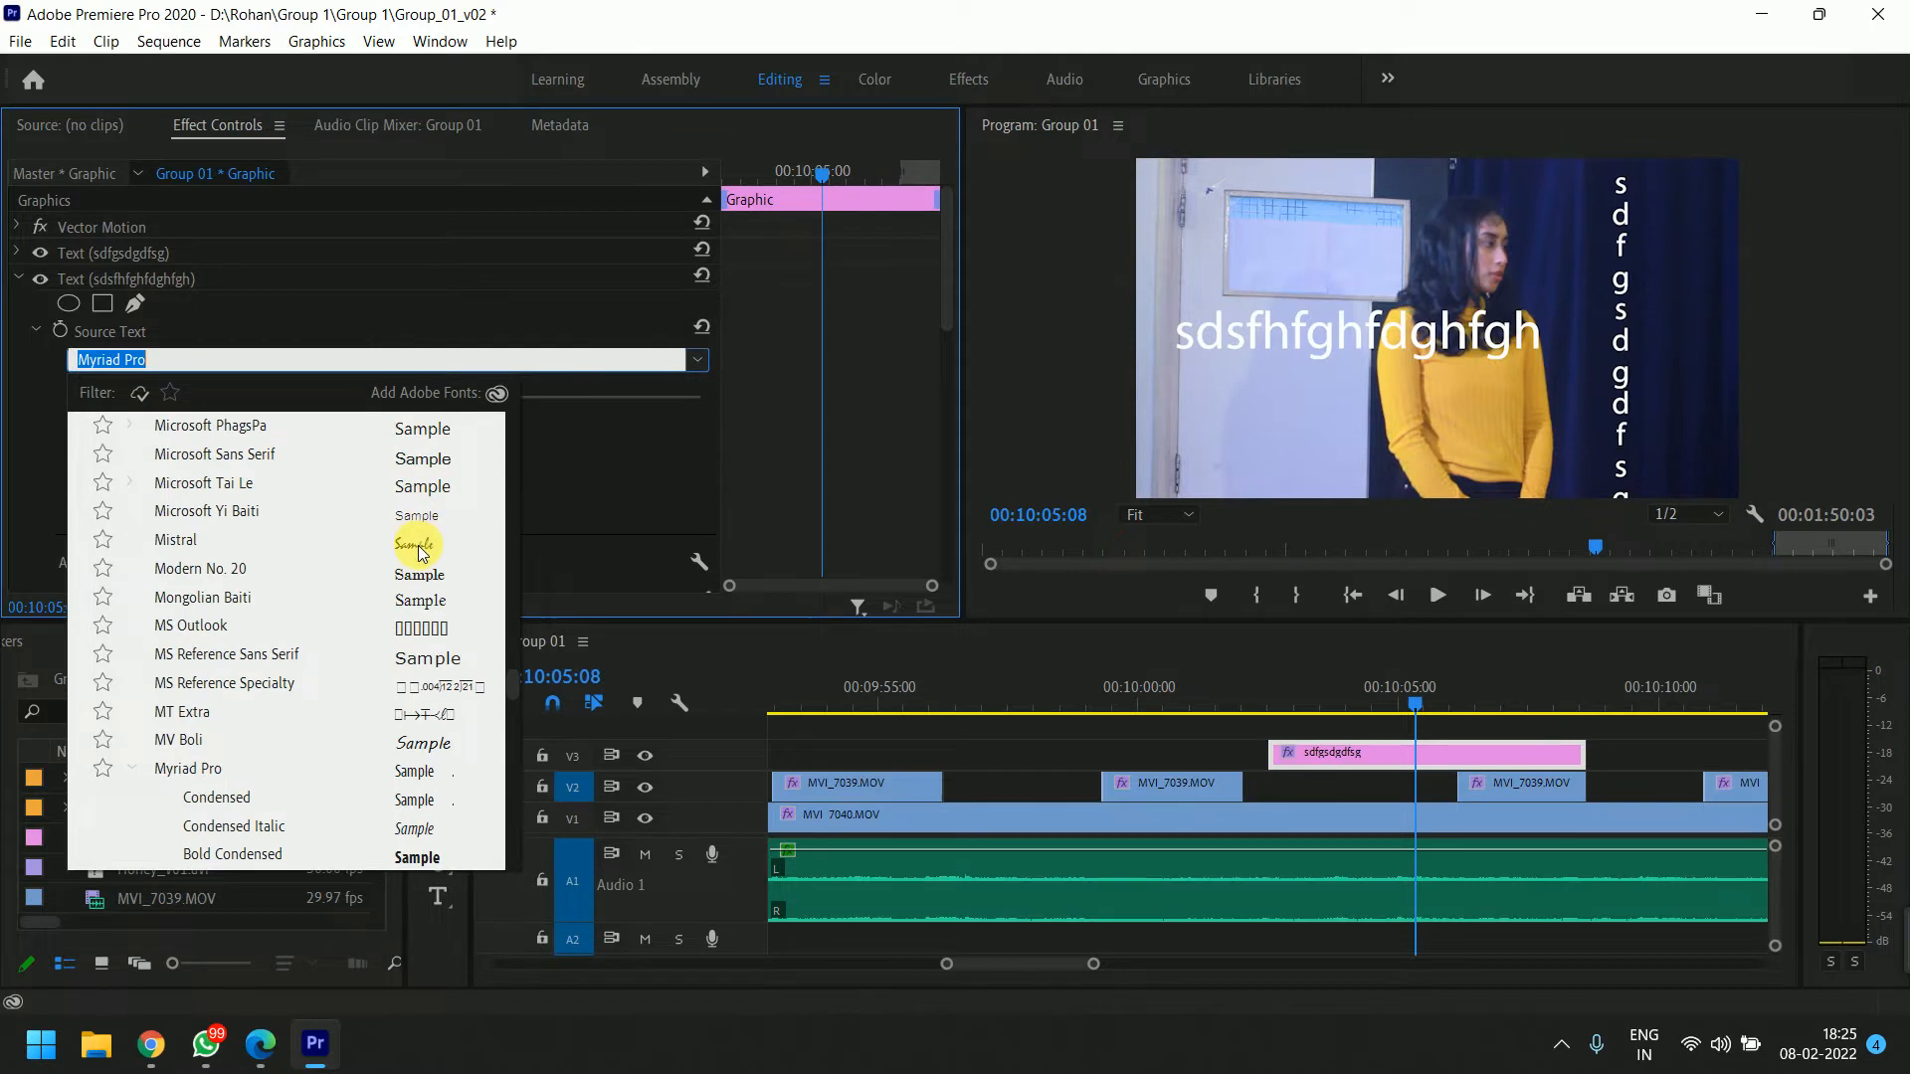
{"action": "left_click", "coordinate": [419, 550]}
Change the font of the horizontal text to Mandhor.
{"action": "left_click", "coordinate": [700, 361]}
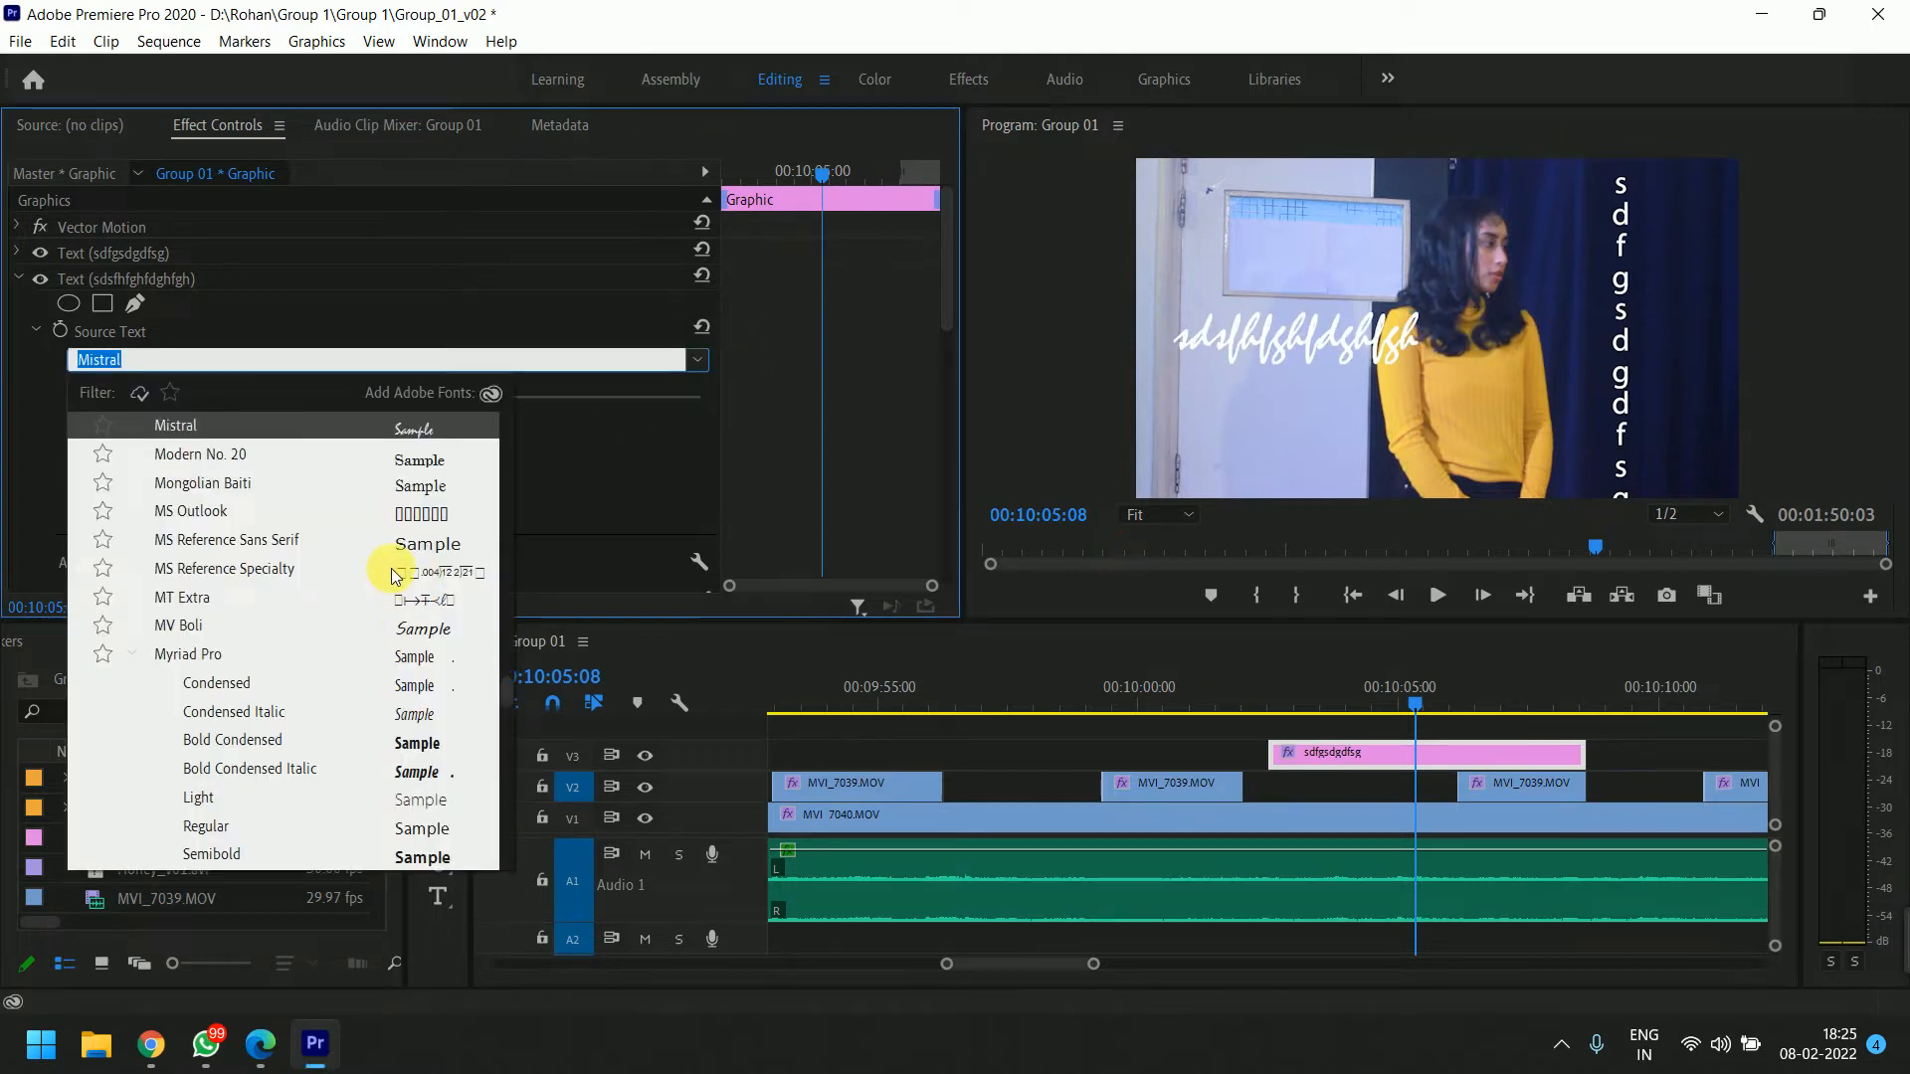
{"action": "scroll", "coordinate": [398, 574], "scroll_direction": "up", "scroll_amount": 2}
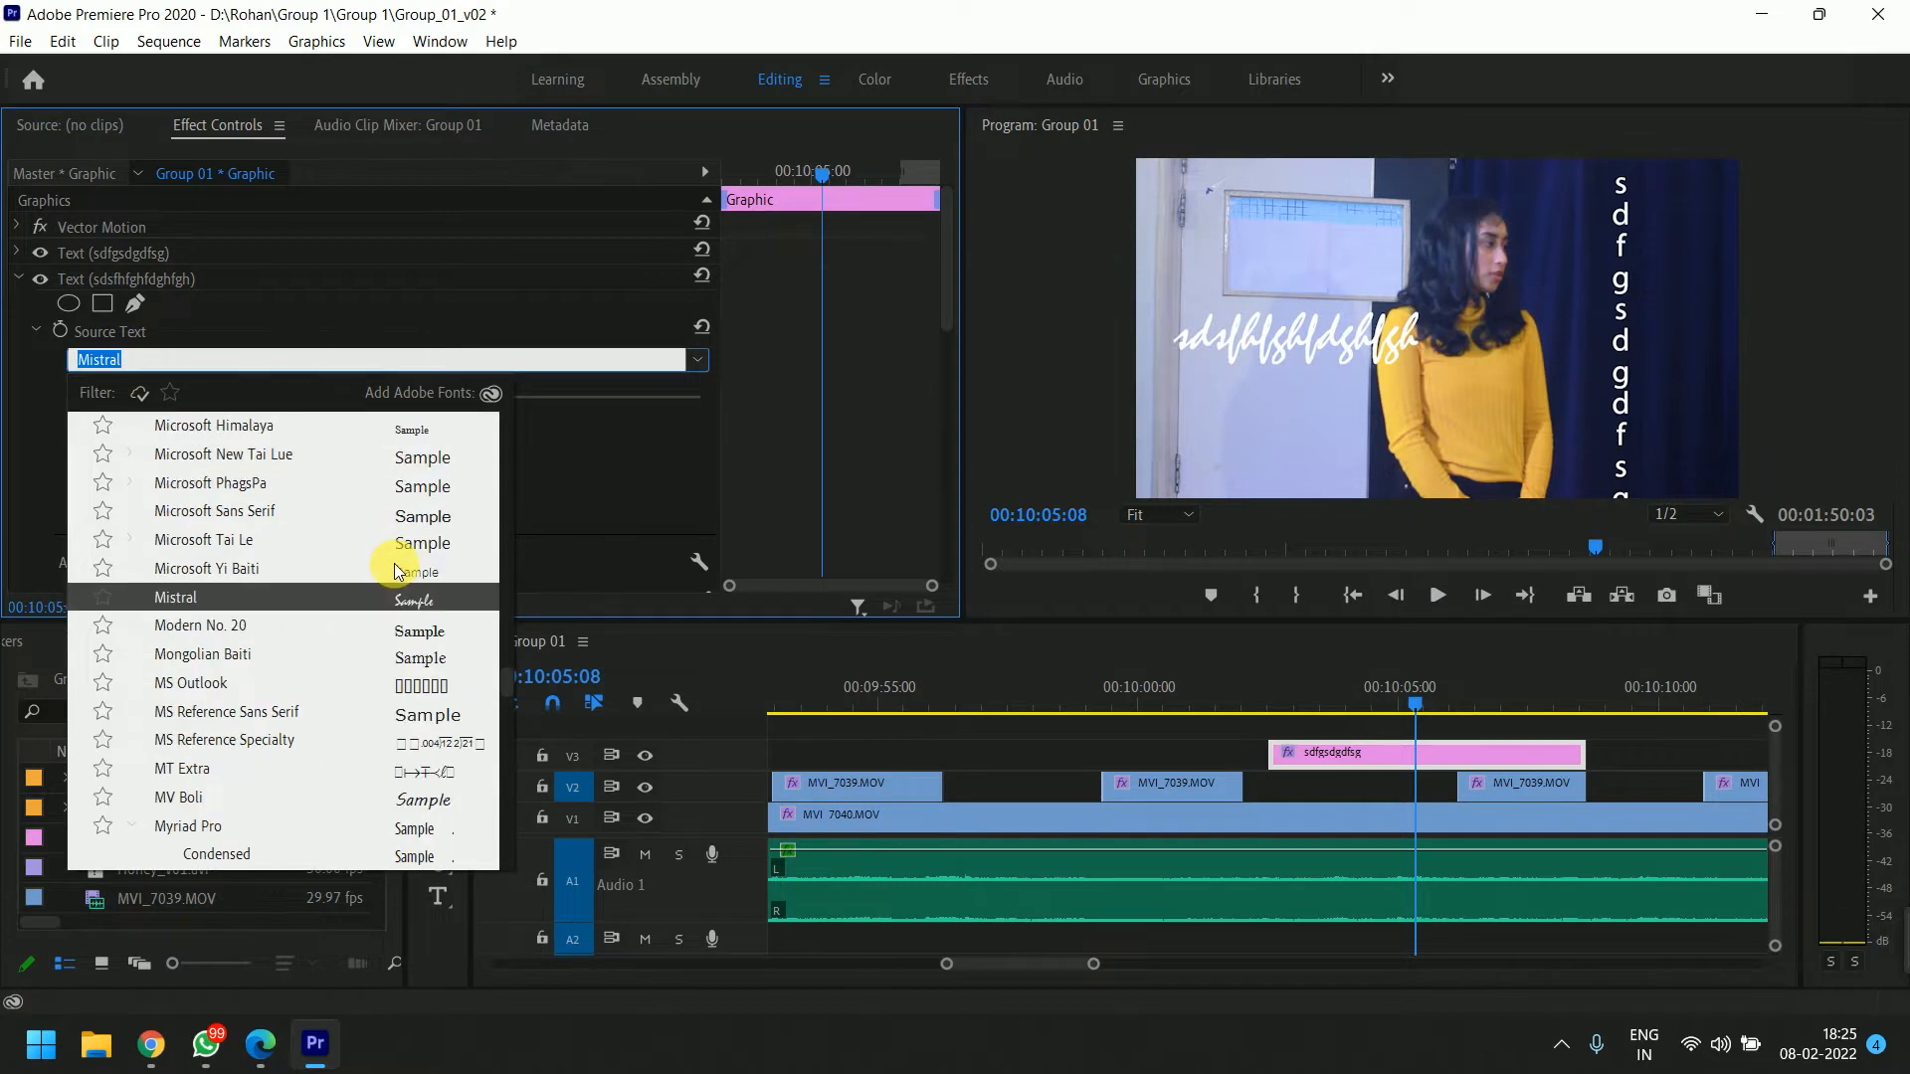
{"action": "scroll", "coordinate": [393, 552], "scroll_direction": "up", "scroll_amount": 2}
{"action": "key", "text": "Escape"}
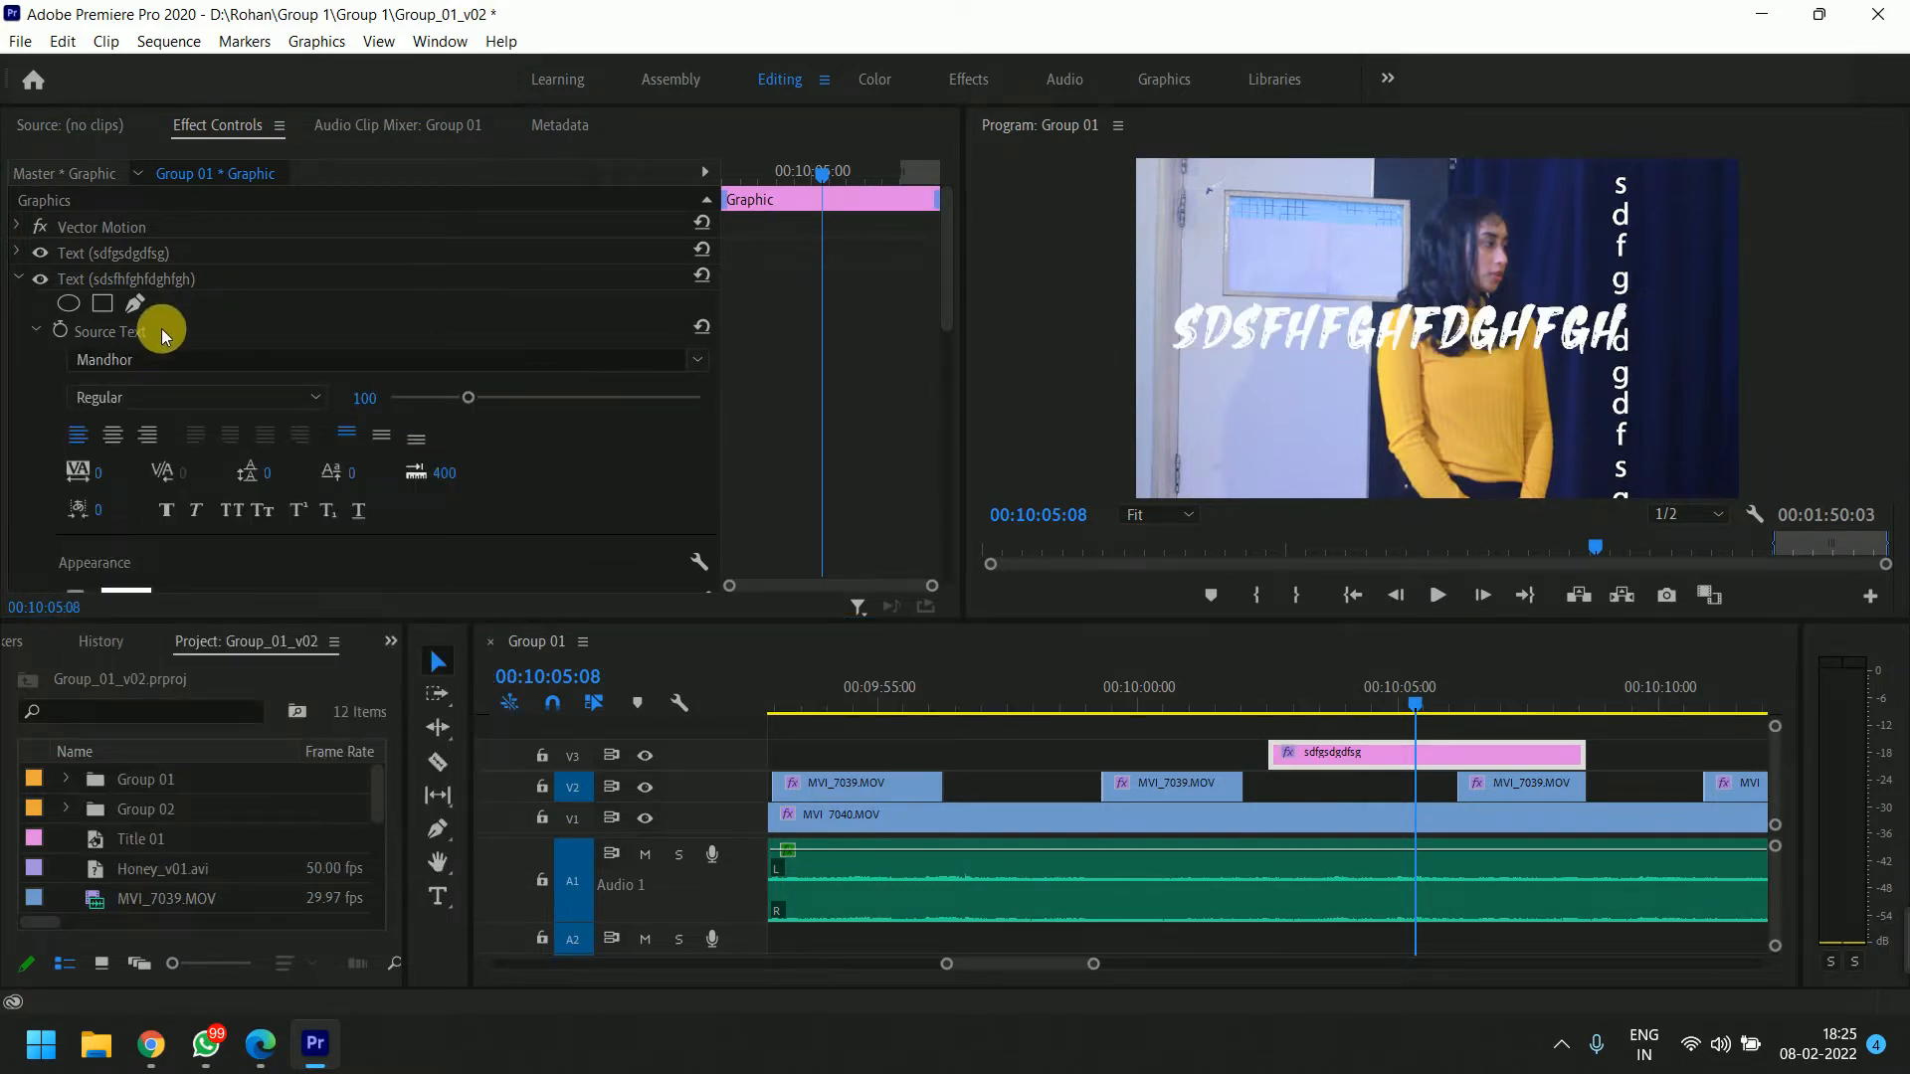
{"action": "left_click", "coordinate": [200, 398]}
{"action": "left_click", "coordinate": [205, 397]}
{"action": "left_click", "coordinate": [255, 366]}
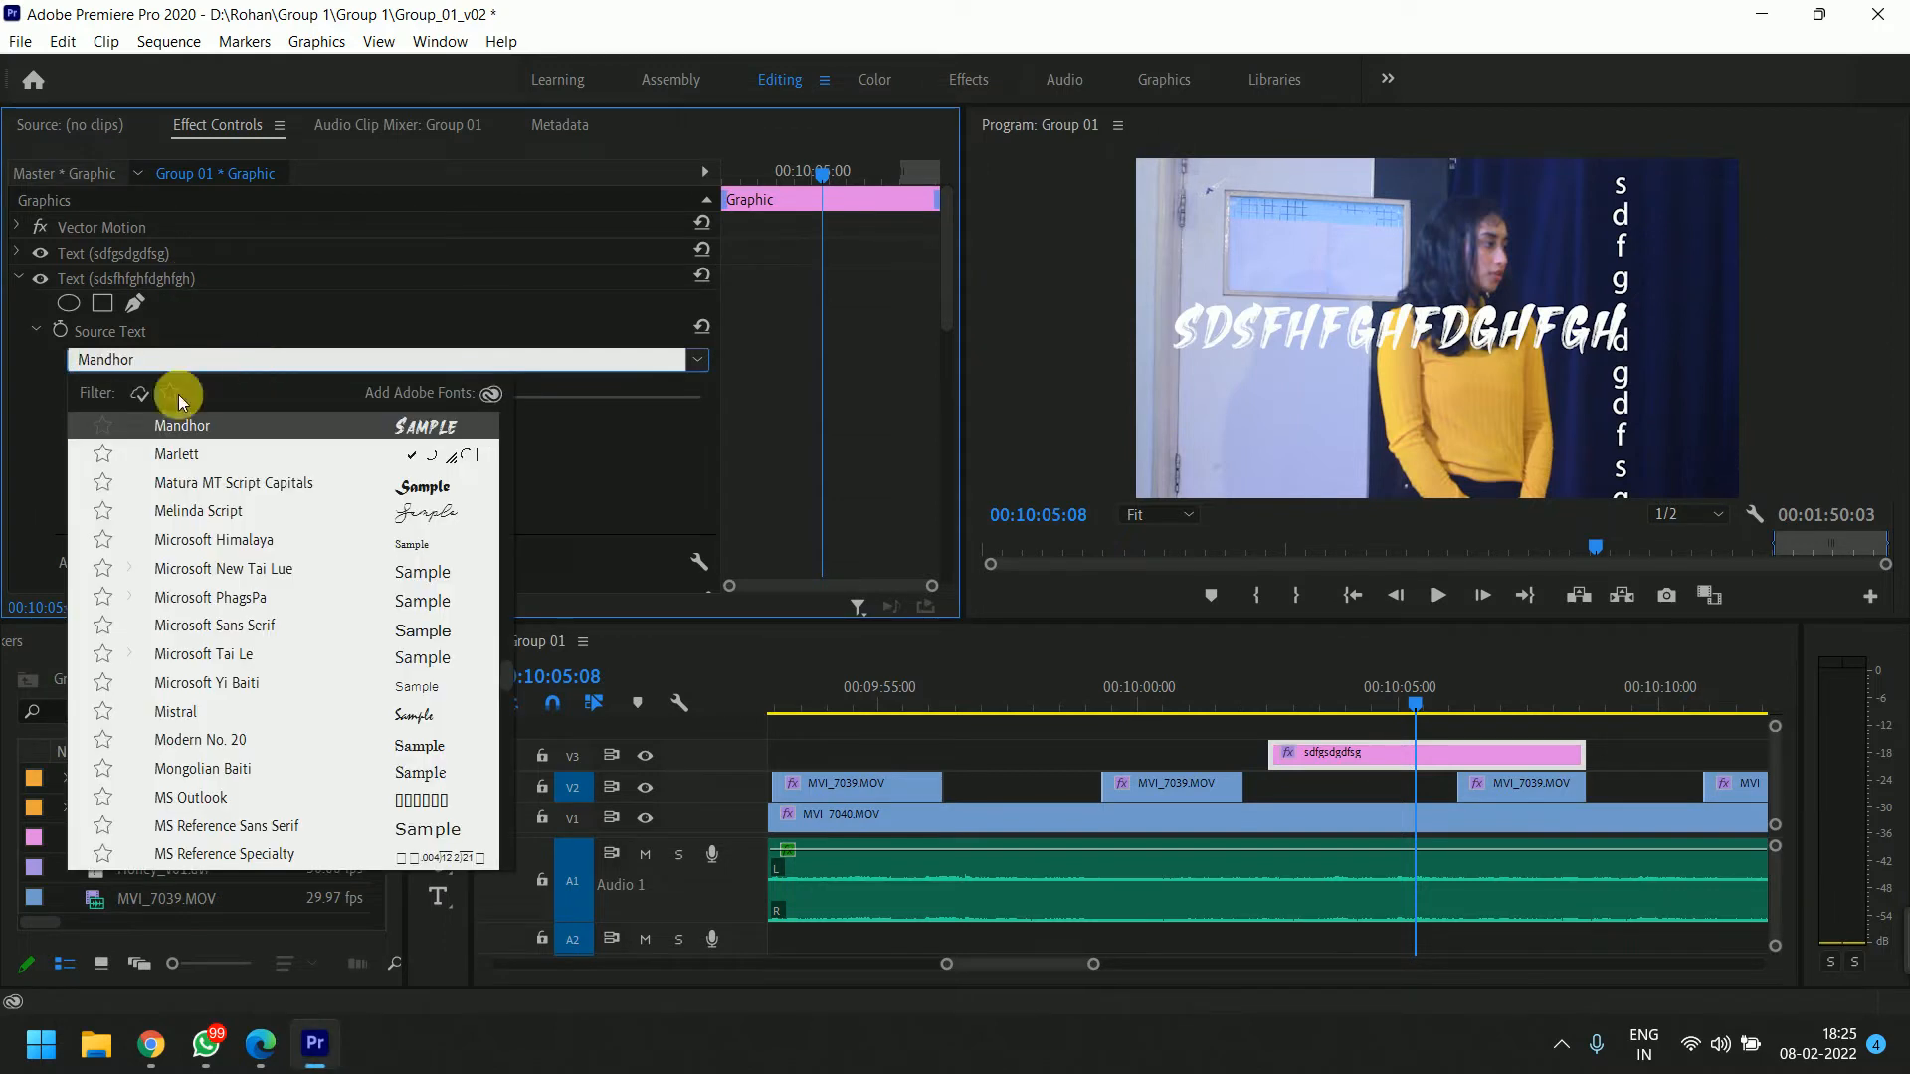
{"action": "left_click", "coordinate": [18, 406]}
{"action": "left_click", "coordinate": [109, 401]}
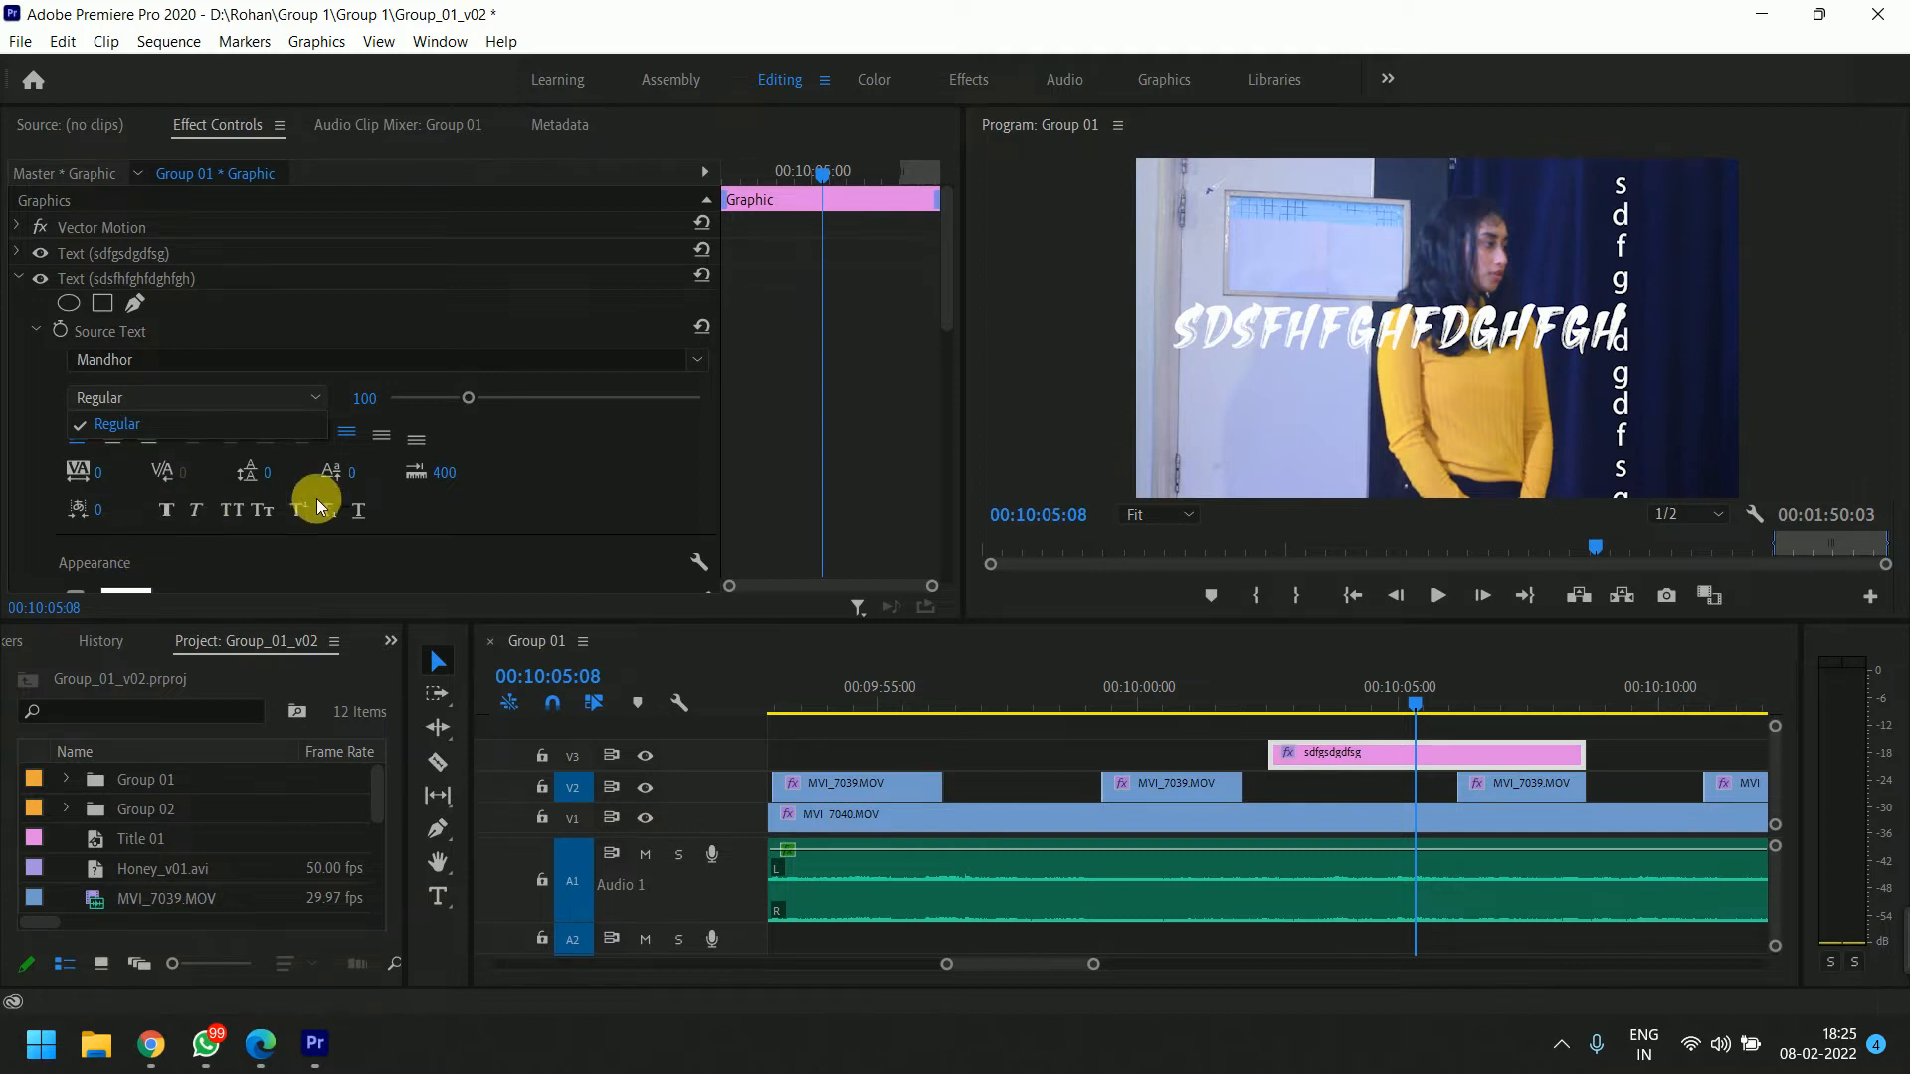
{"action": "left_click", "coordinate": [503, 443]}
Set the horizontal text's font size to 55, then try other paragraph alignments and return it to left alignment.
{"action": "left_click_drag", "start_coordinate": [469, 397], "coordinate": [429, 398]}
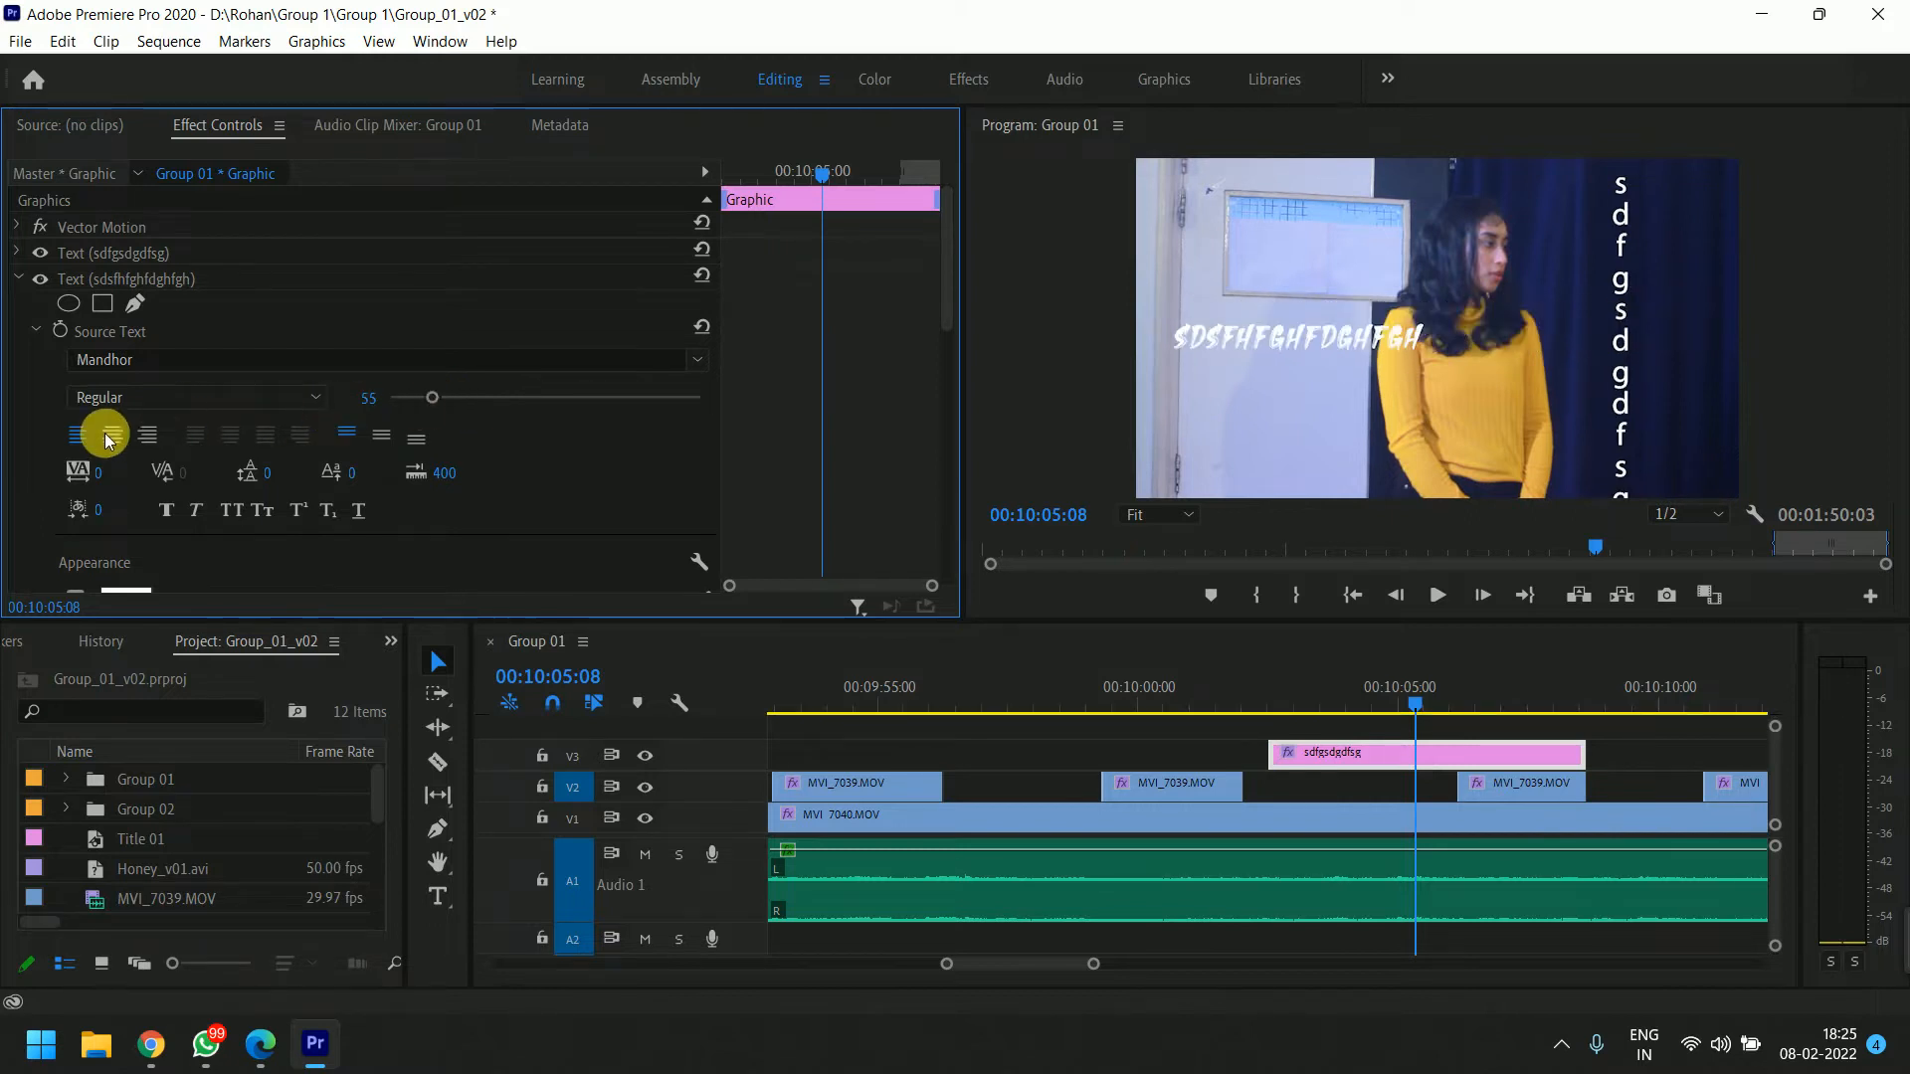
{"action": "left_click", "coordinate": [147, 435]}
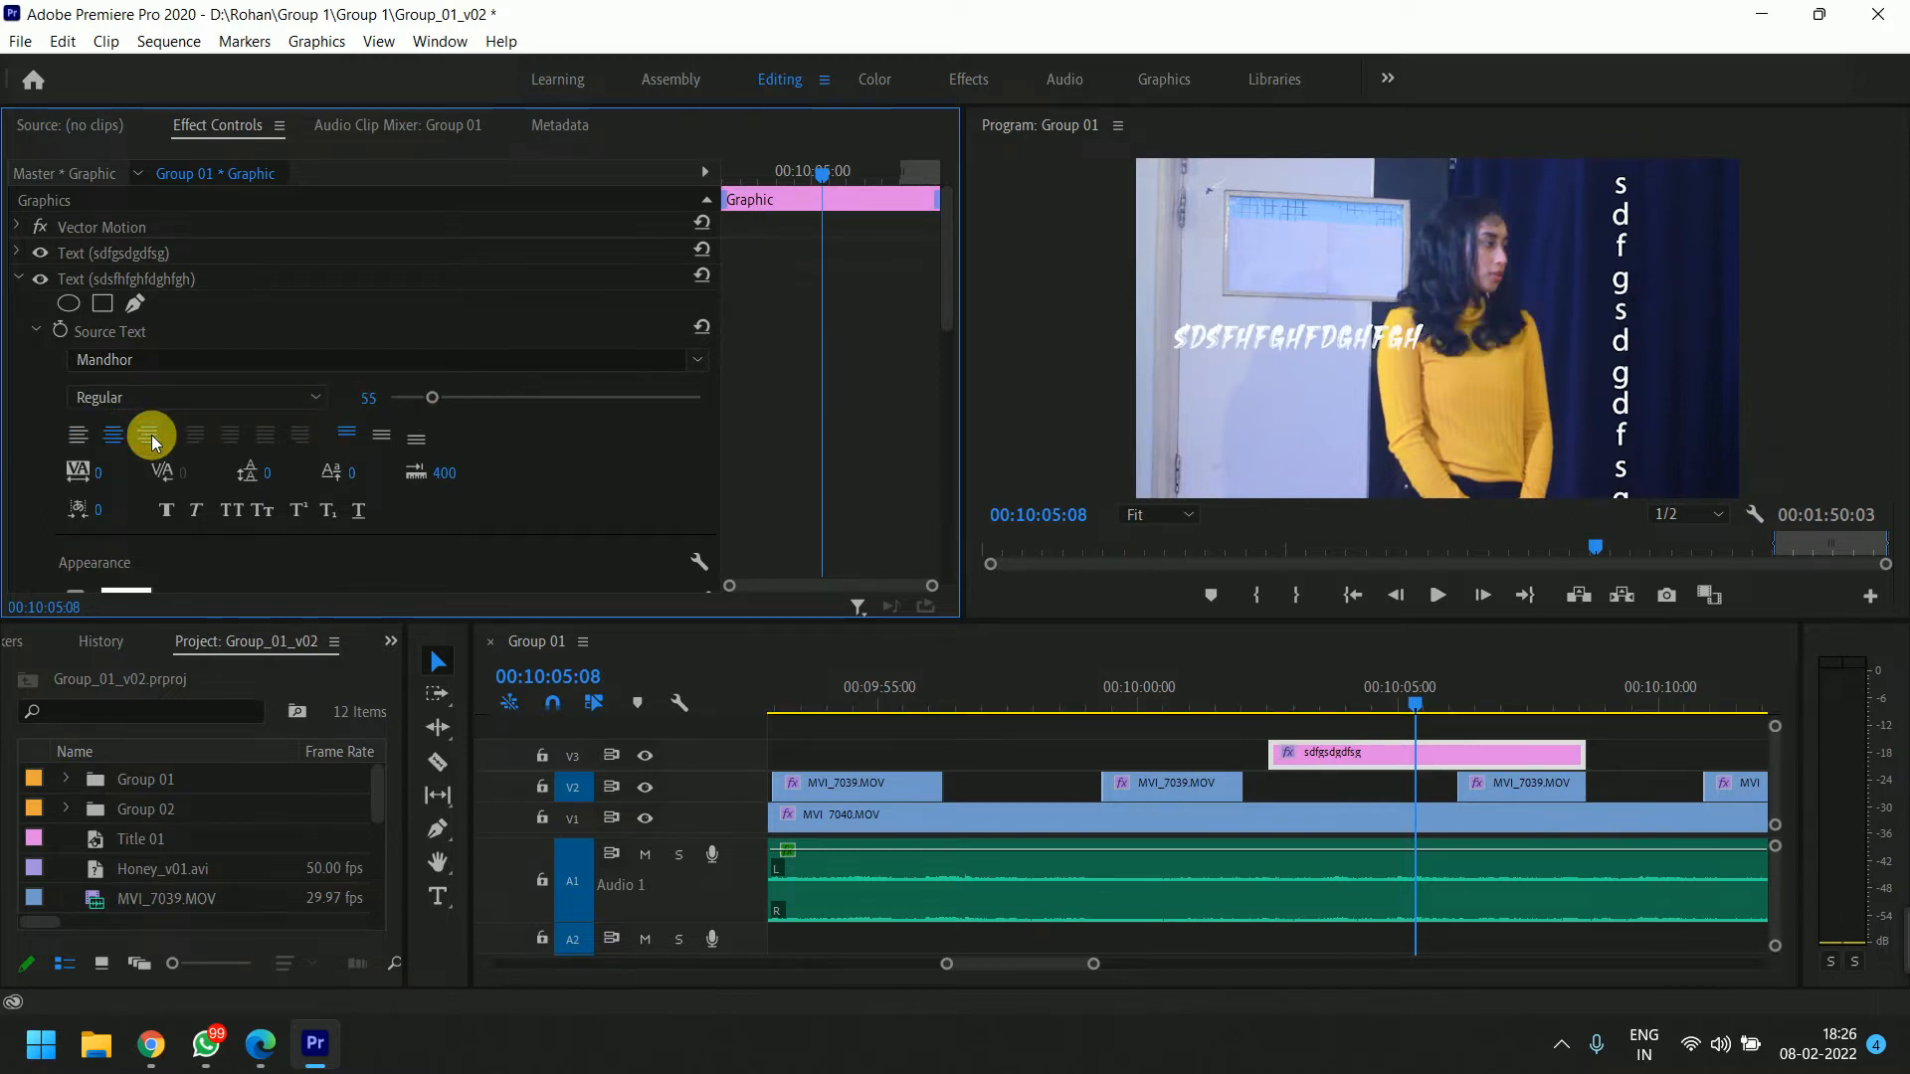
{"action": "left_click", "coordinate": [84, 433]}
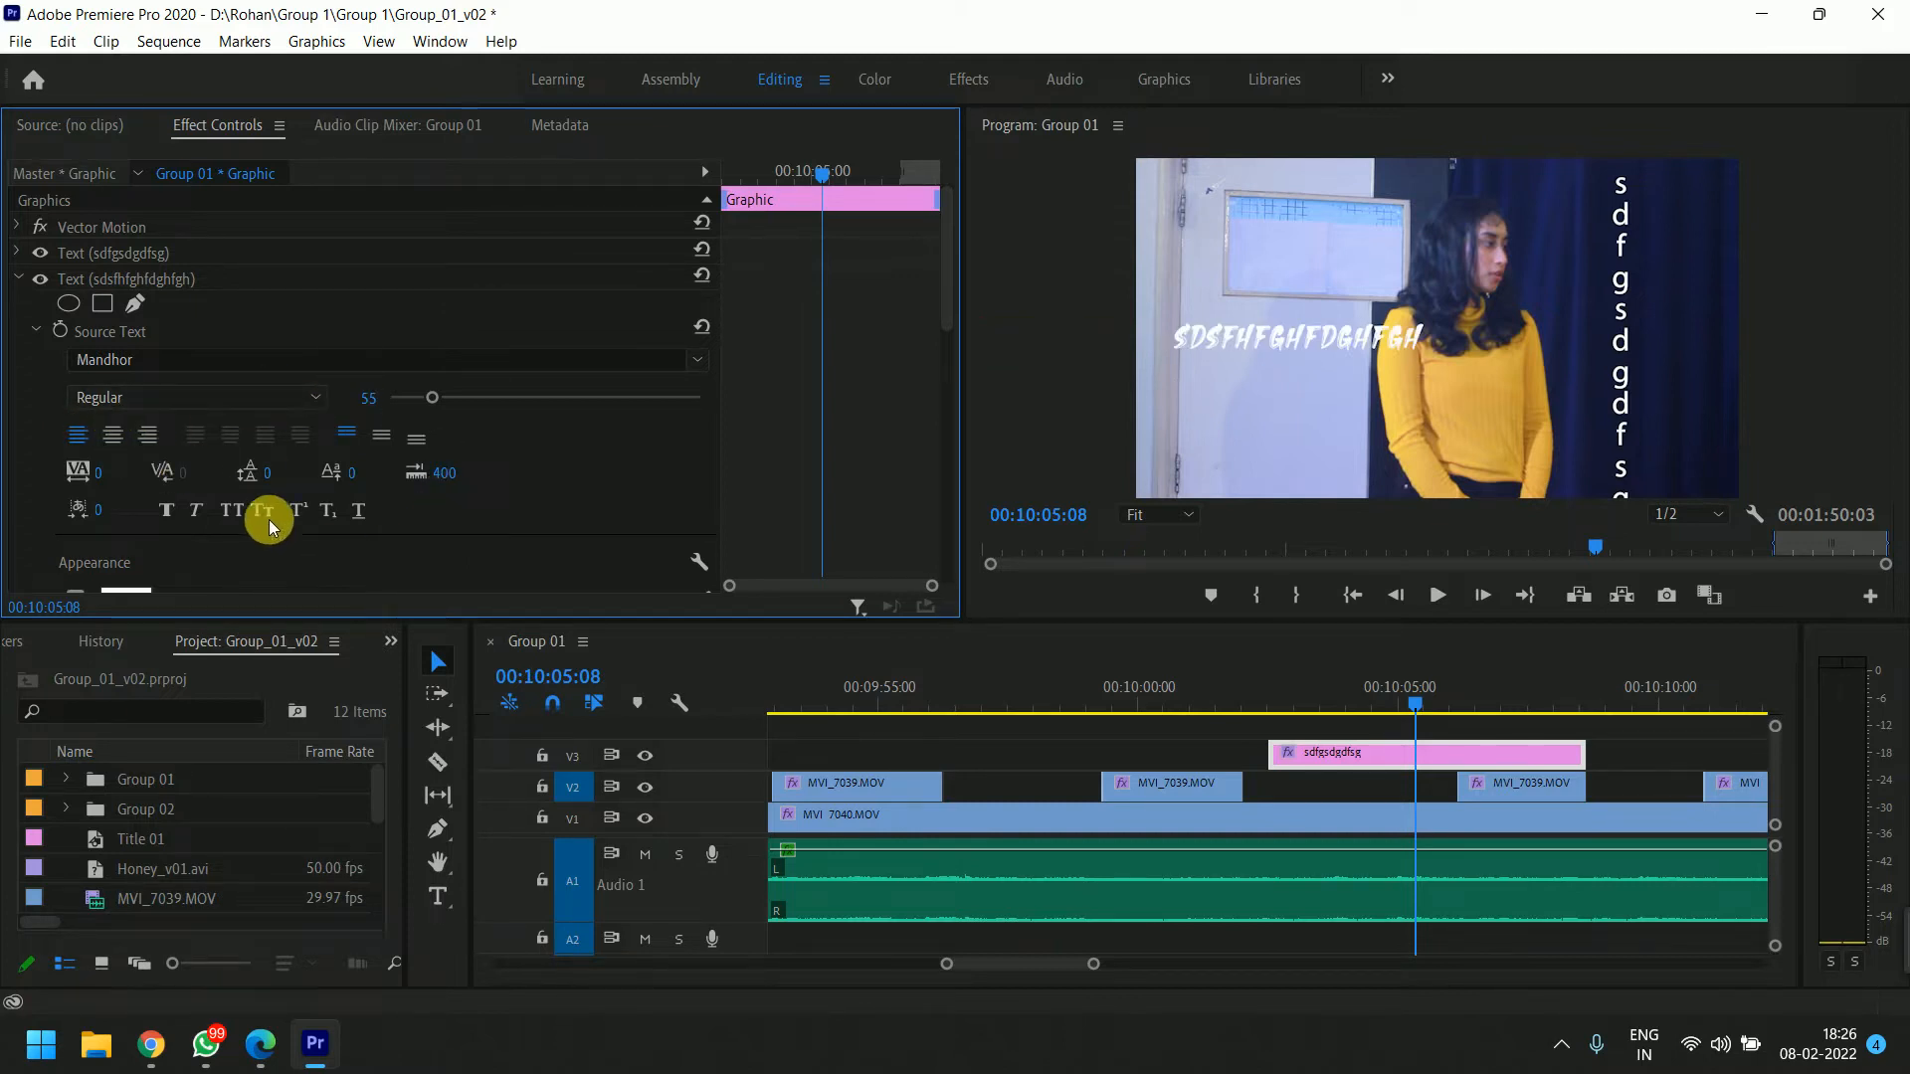
Draw a paragraph text box across the upper middle of the frame and fill it with repeated copies of "rdgsdfgsdfgdsgdfgdsgdsfg".
{"action": "left_click", "coordinate": [440, 905]}
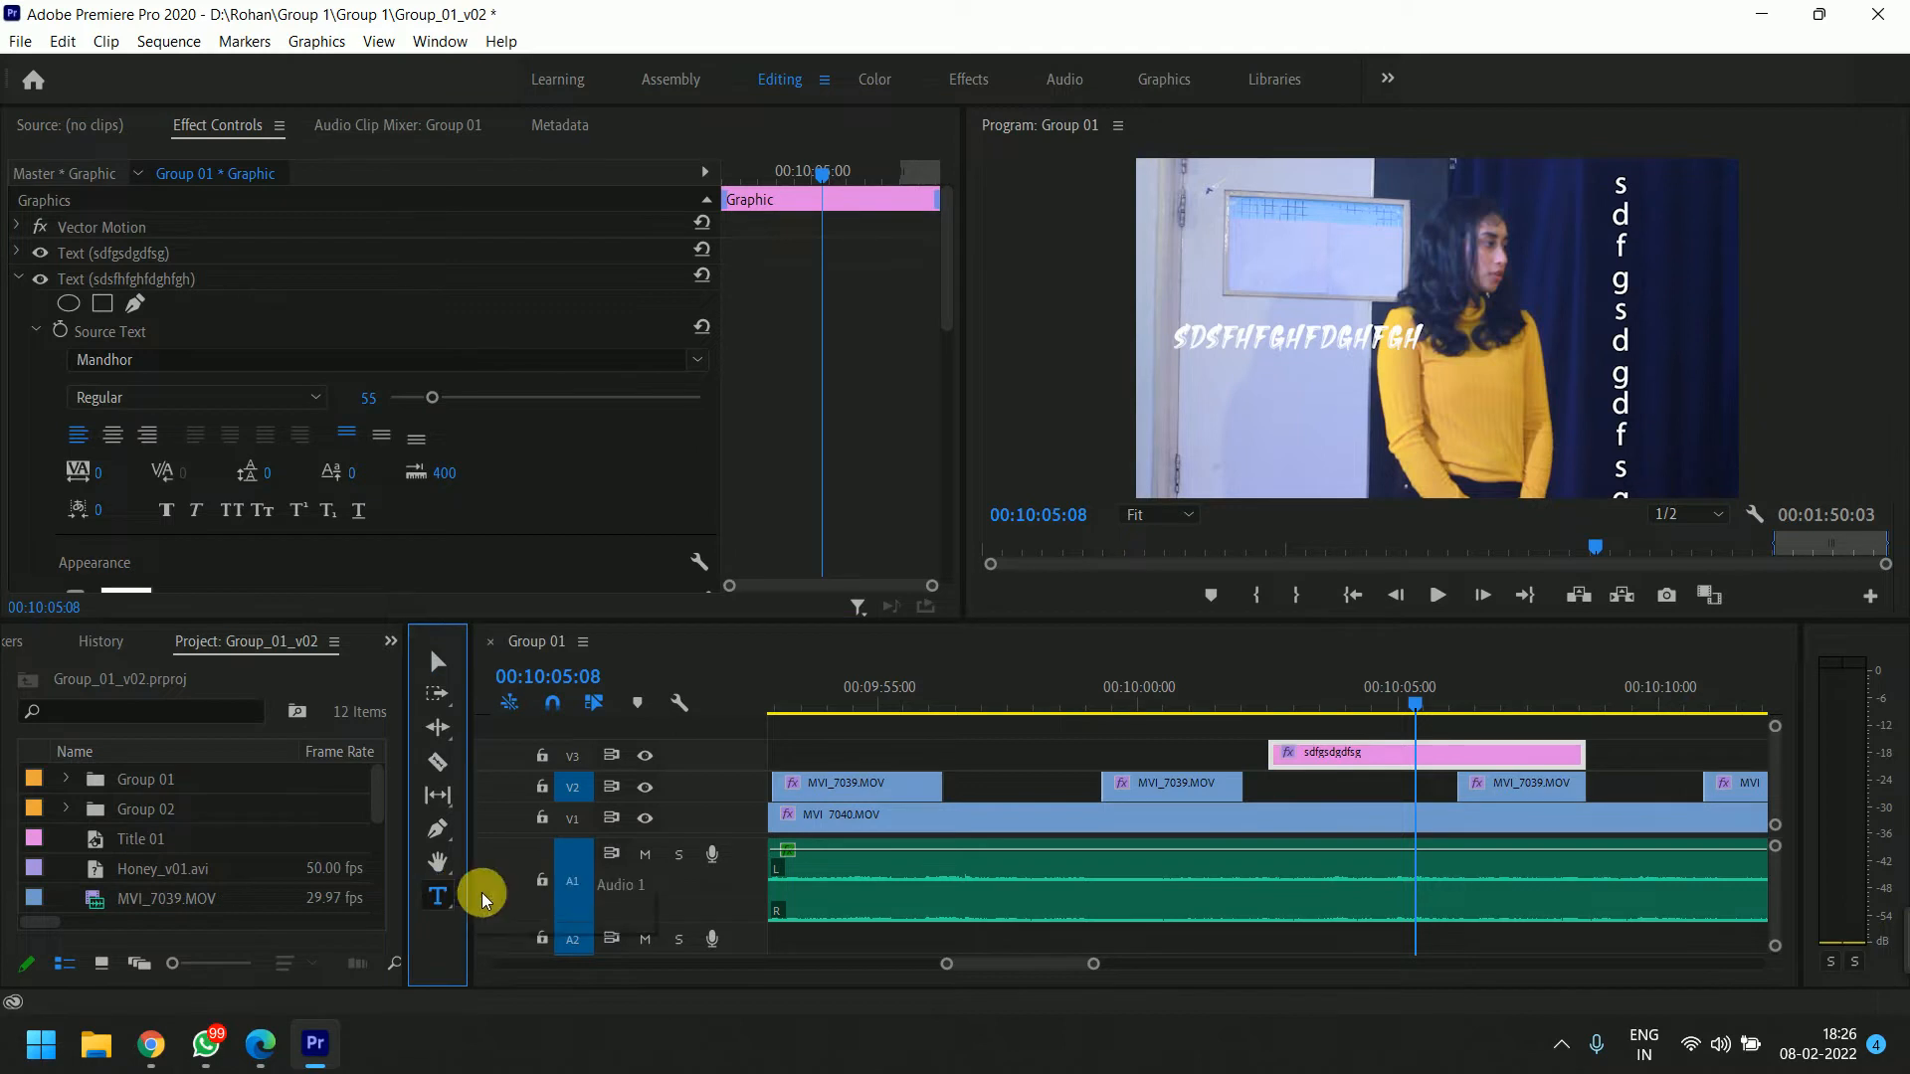
{"action": "left_click", "coordinate": [1199, 209]}
{"action": "left_click_drag", "start_coordinate": [1304, 278], "coordinate": [1557, 403]}
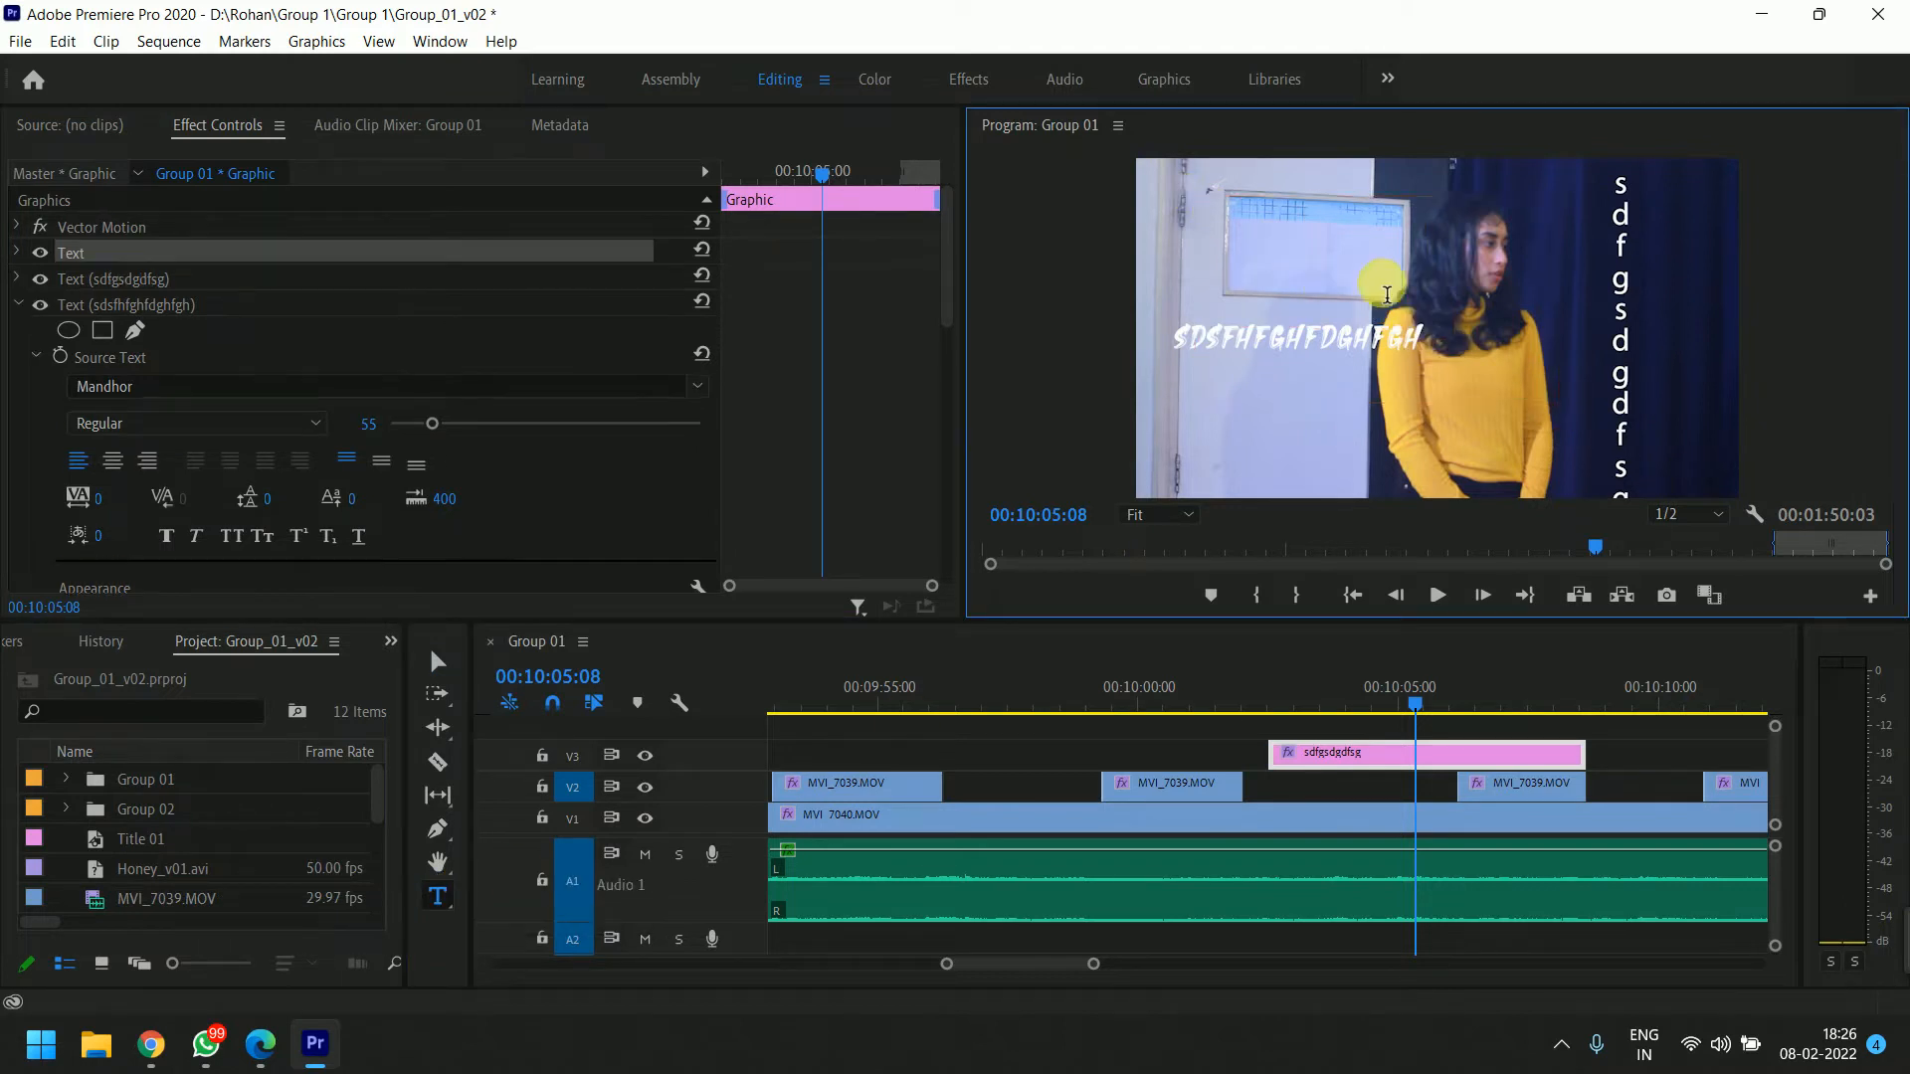
{"action": "type", "text": "fdgsdfgsdfgdsgdfgdsgdsfg"}
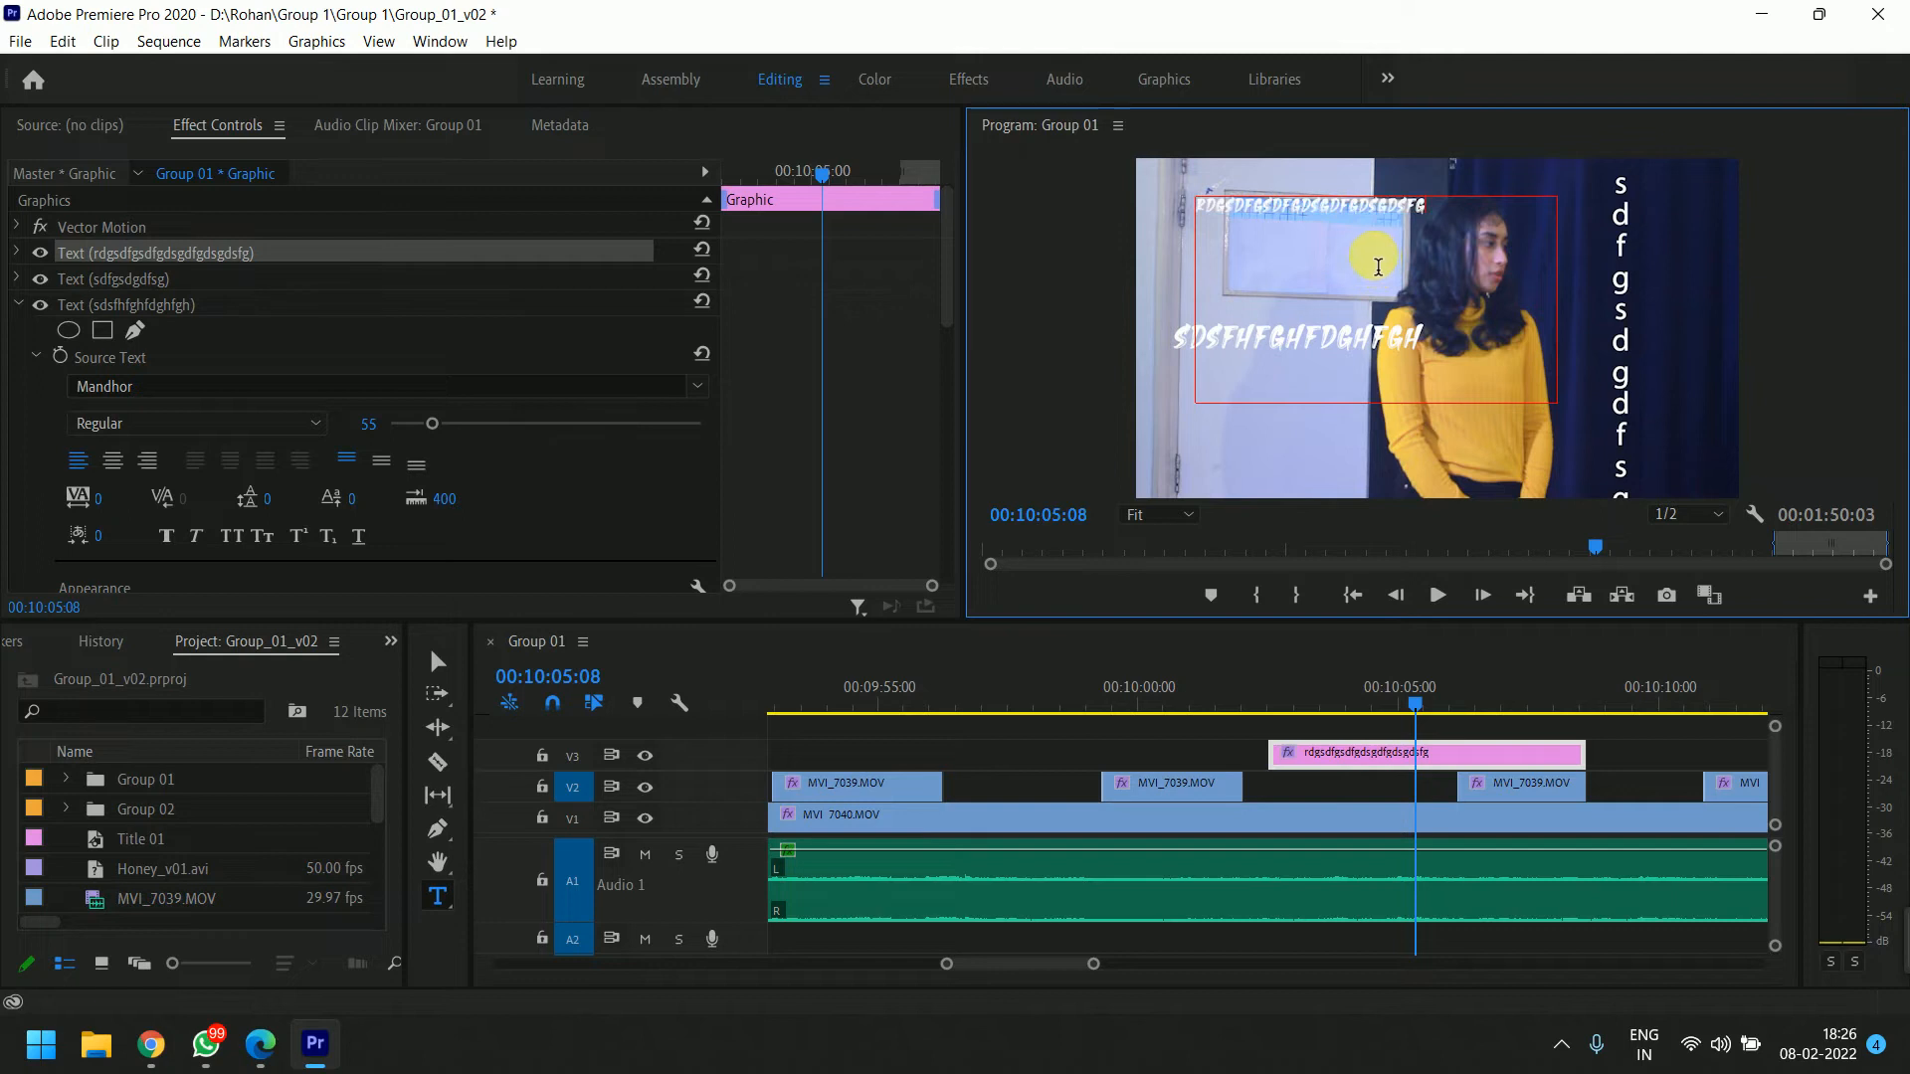
{"action": "key", "text": "ctrl+v"}
{"action": "key", "text": "ctrl+v"}
{"action": "key", "text": "ctrl+v"}
{"action": "key", "text": "ctrl+v"}
{"action": "key", "text": "ctrl+v"}
{"action": "key", "text": "ctrl+v"}
{"action": "key", "text": "ctrl+v"}
{"action": "key", "text": "ctrl+v"}
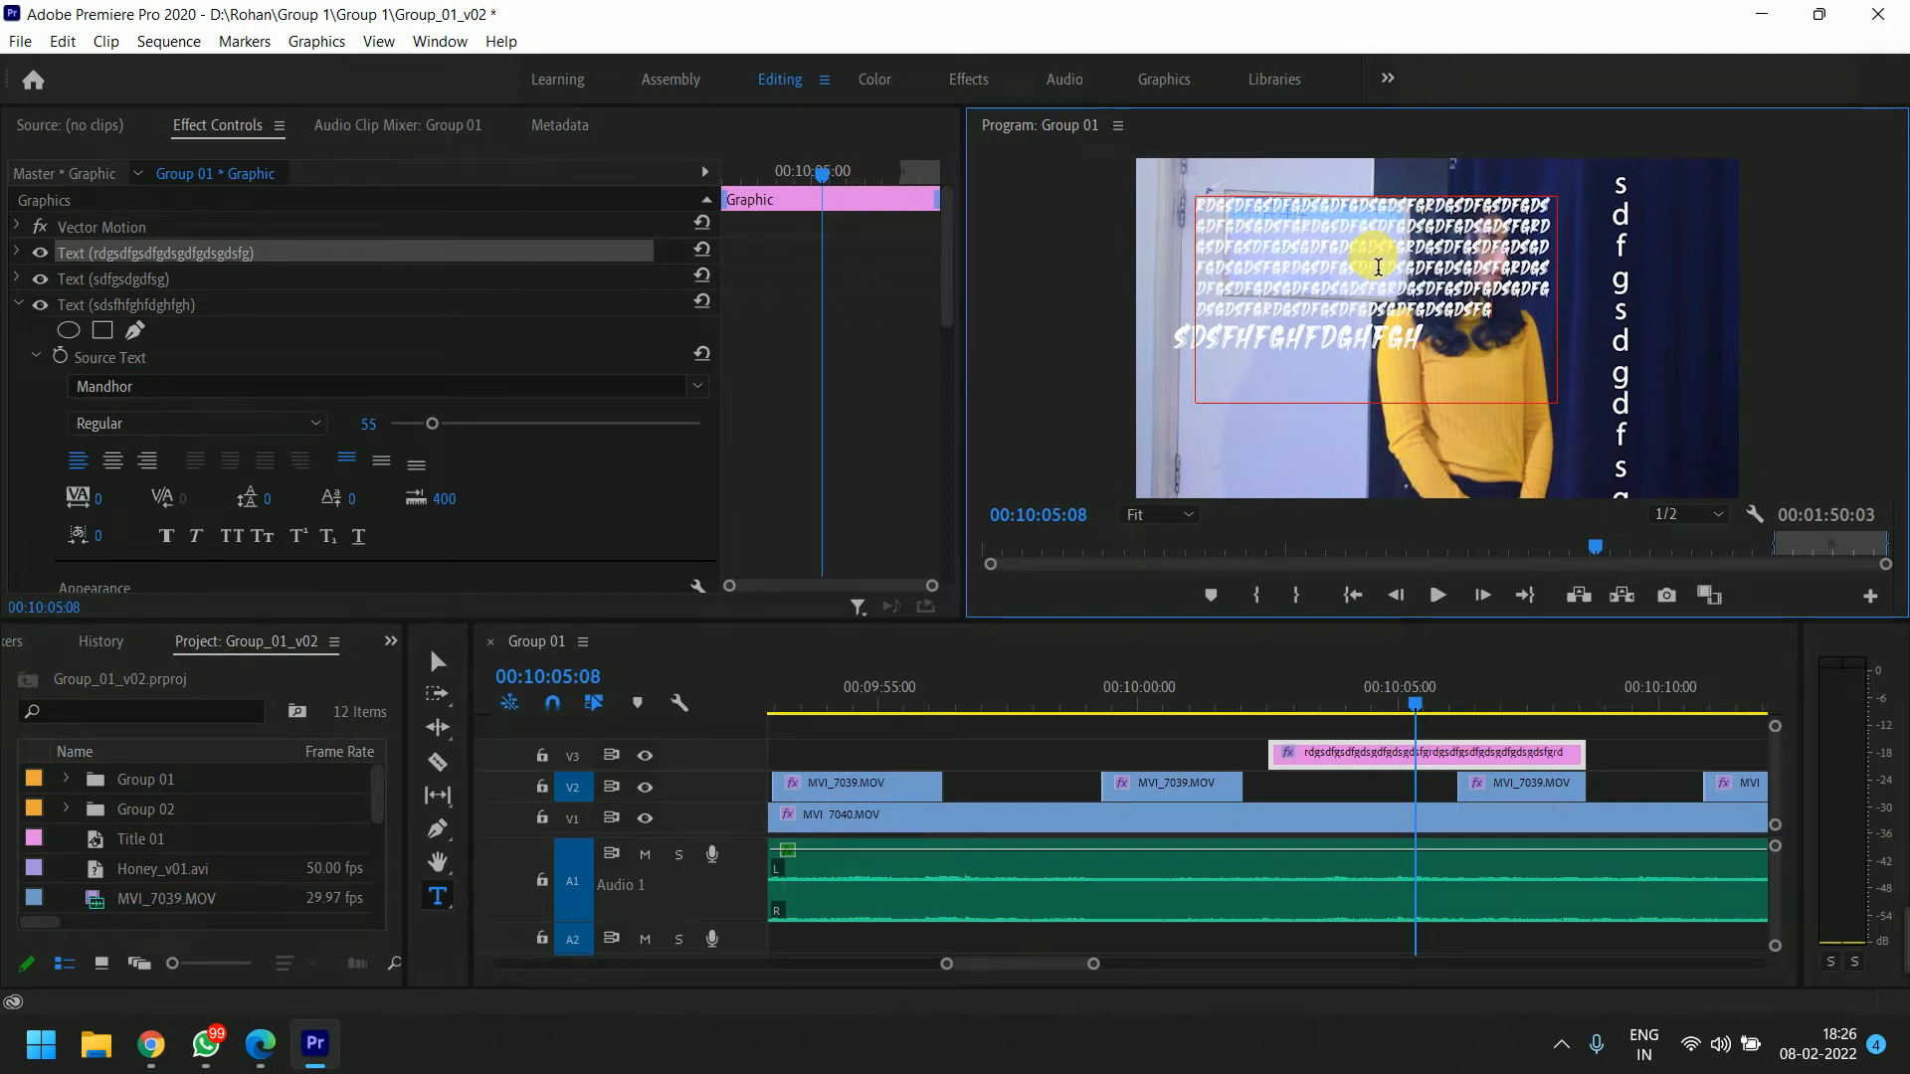
{"action": "key", "text": "ctrl+v"}
{"action": "key", "text": "ctrl+v"}
Try centre alignment on the horizontal text layer and set it to right alignment.
{"action": "key", "text": "ctrl+a"}
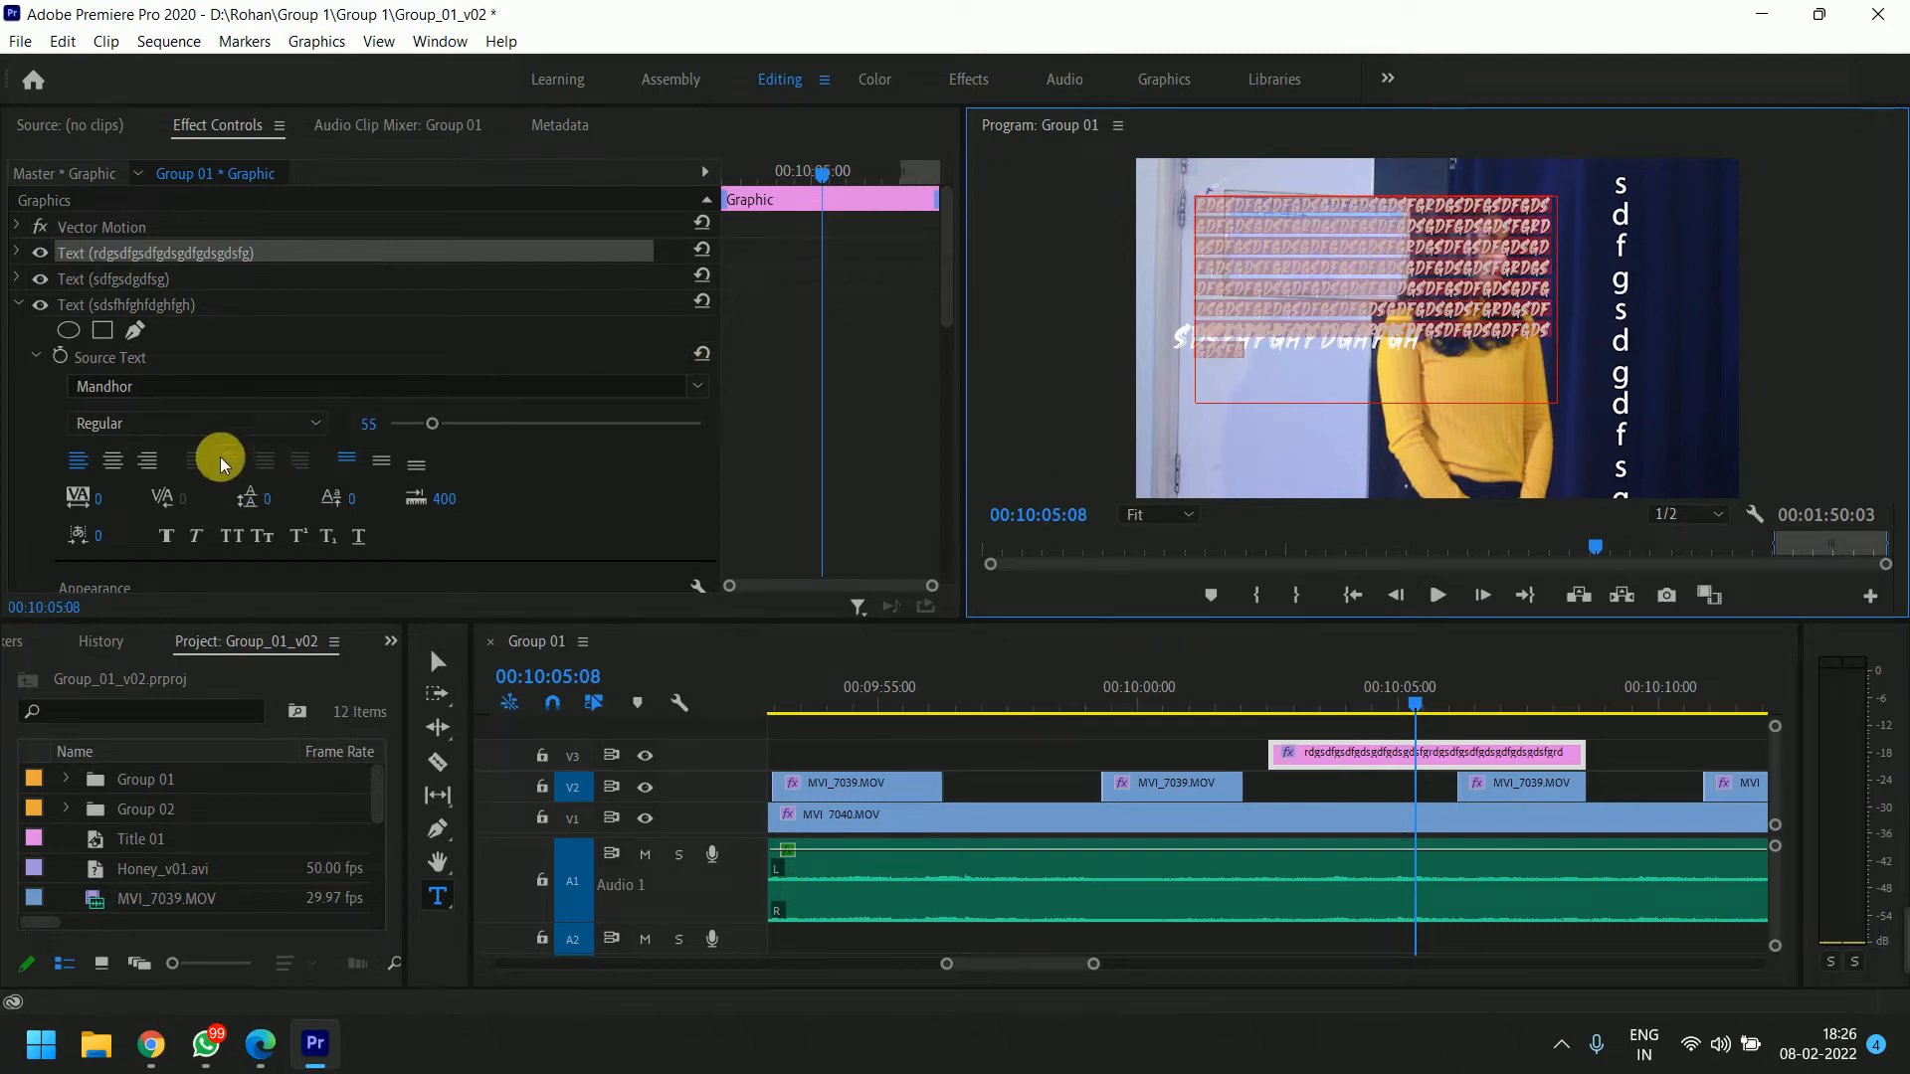
{"action": "left_click", "coordinate": [115, 461]}
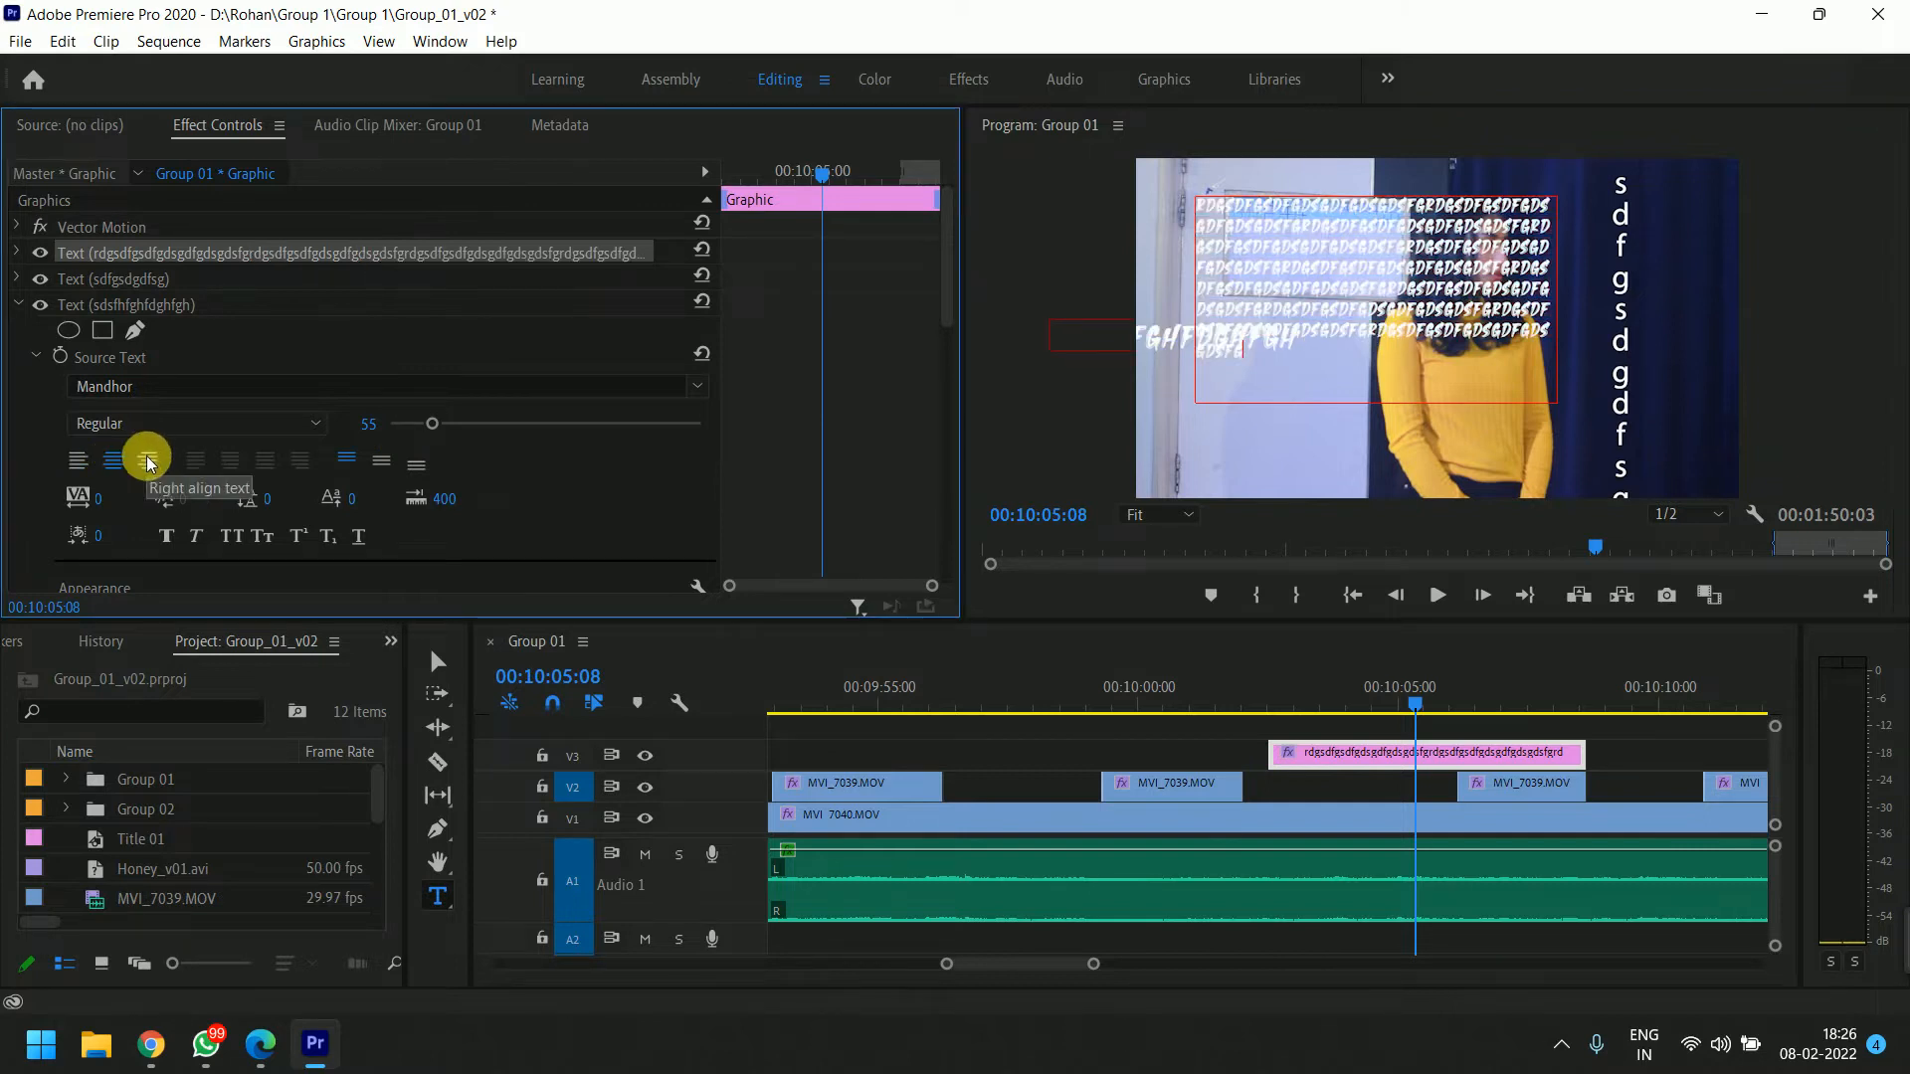
{"action": "left_click", "coordinate": [147, 459]}
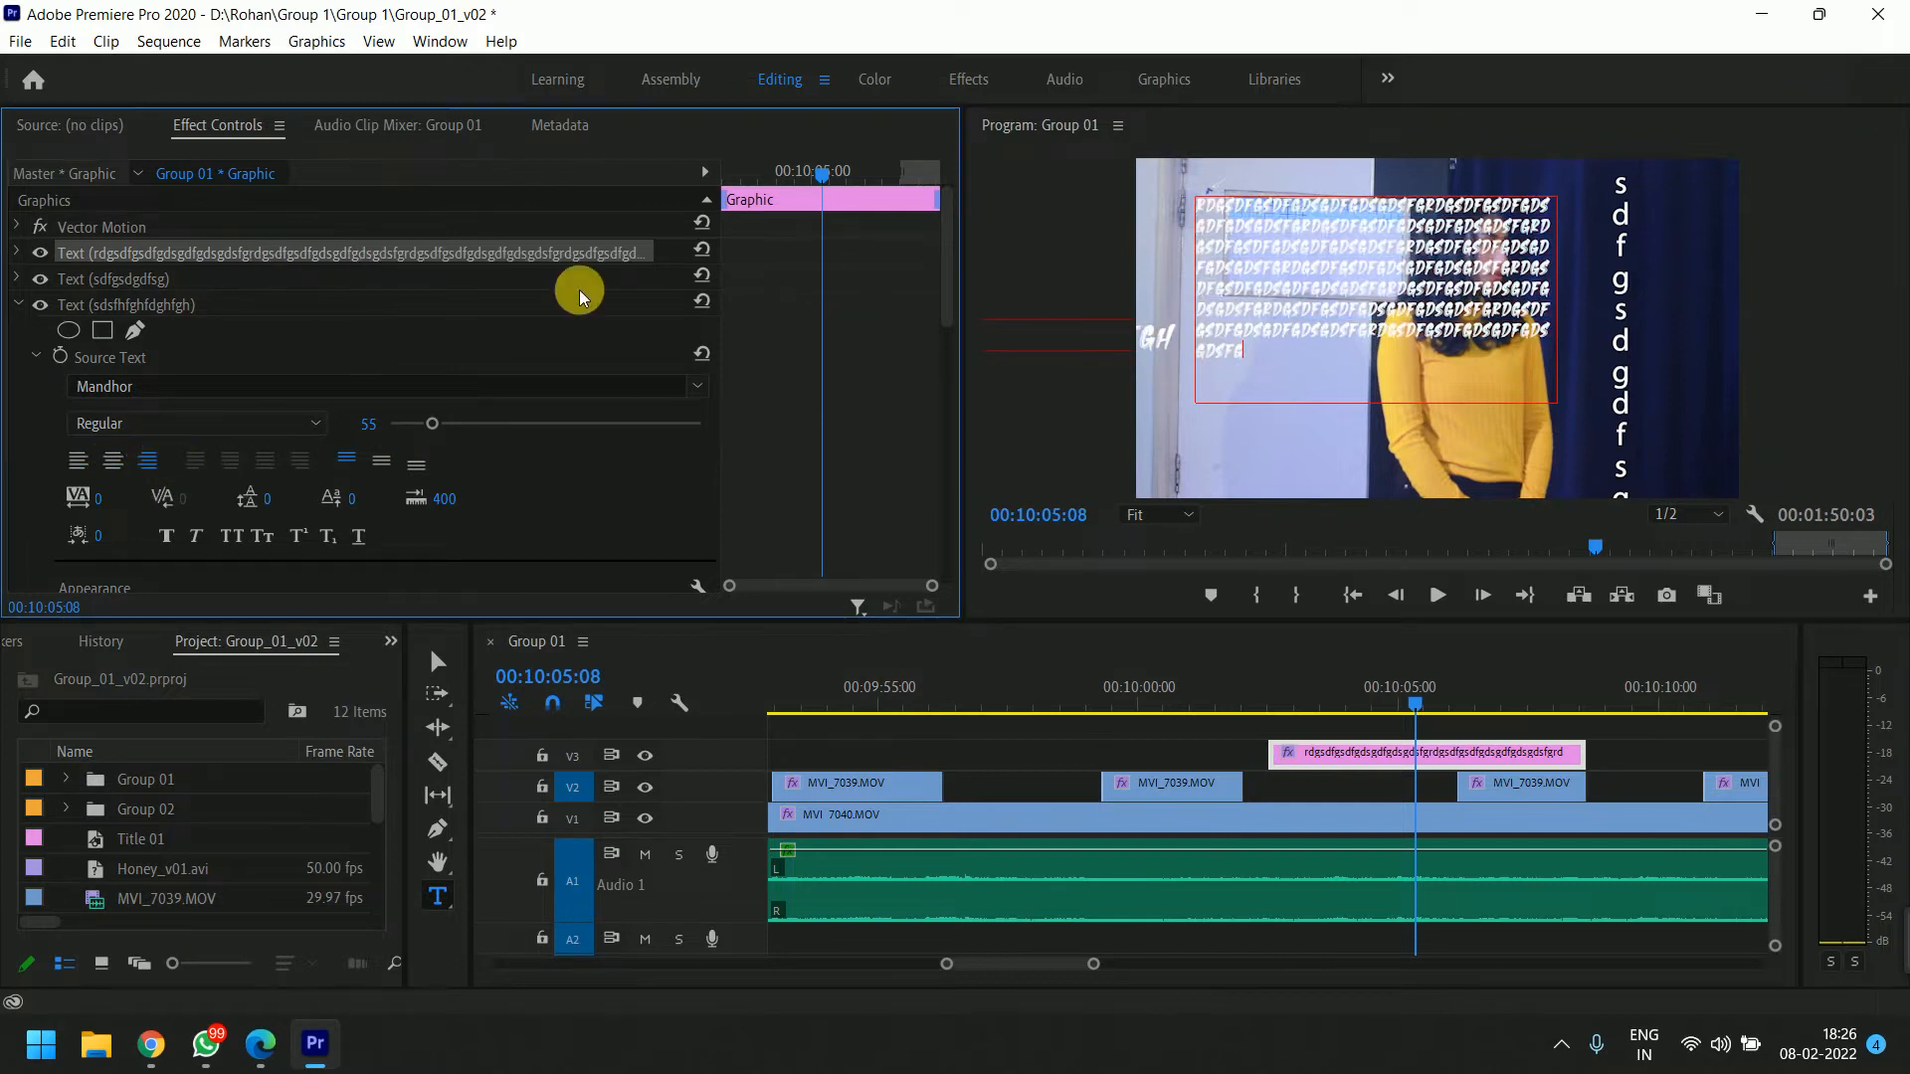
Try centre and right alignment on the filled paragraph text, and set it to justified with the last line left-aligned.
{"action": "left_click", "coordinate": [20, 255]}
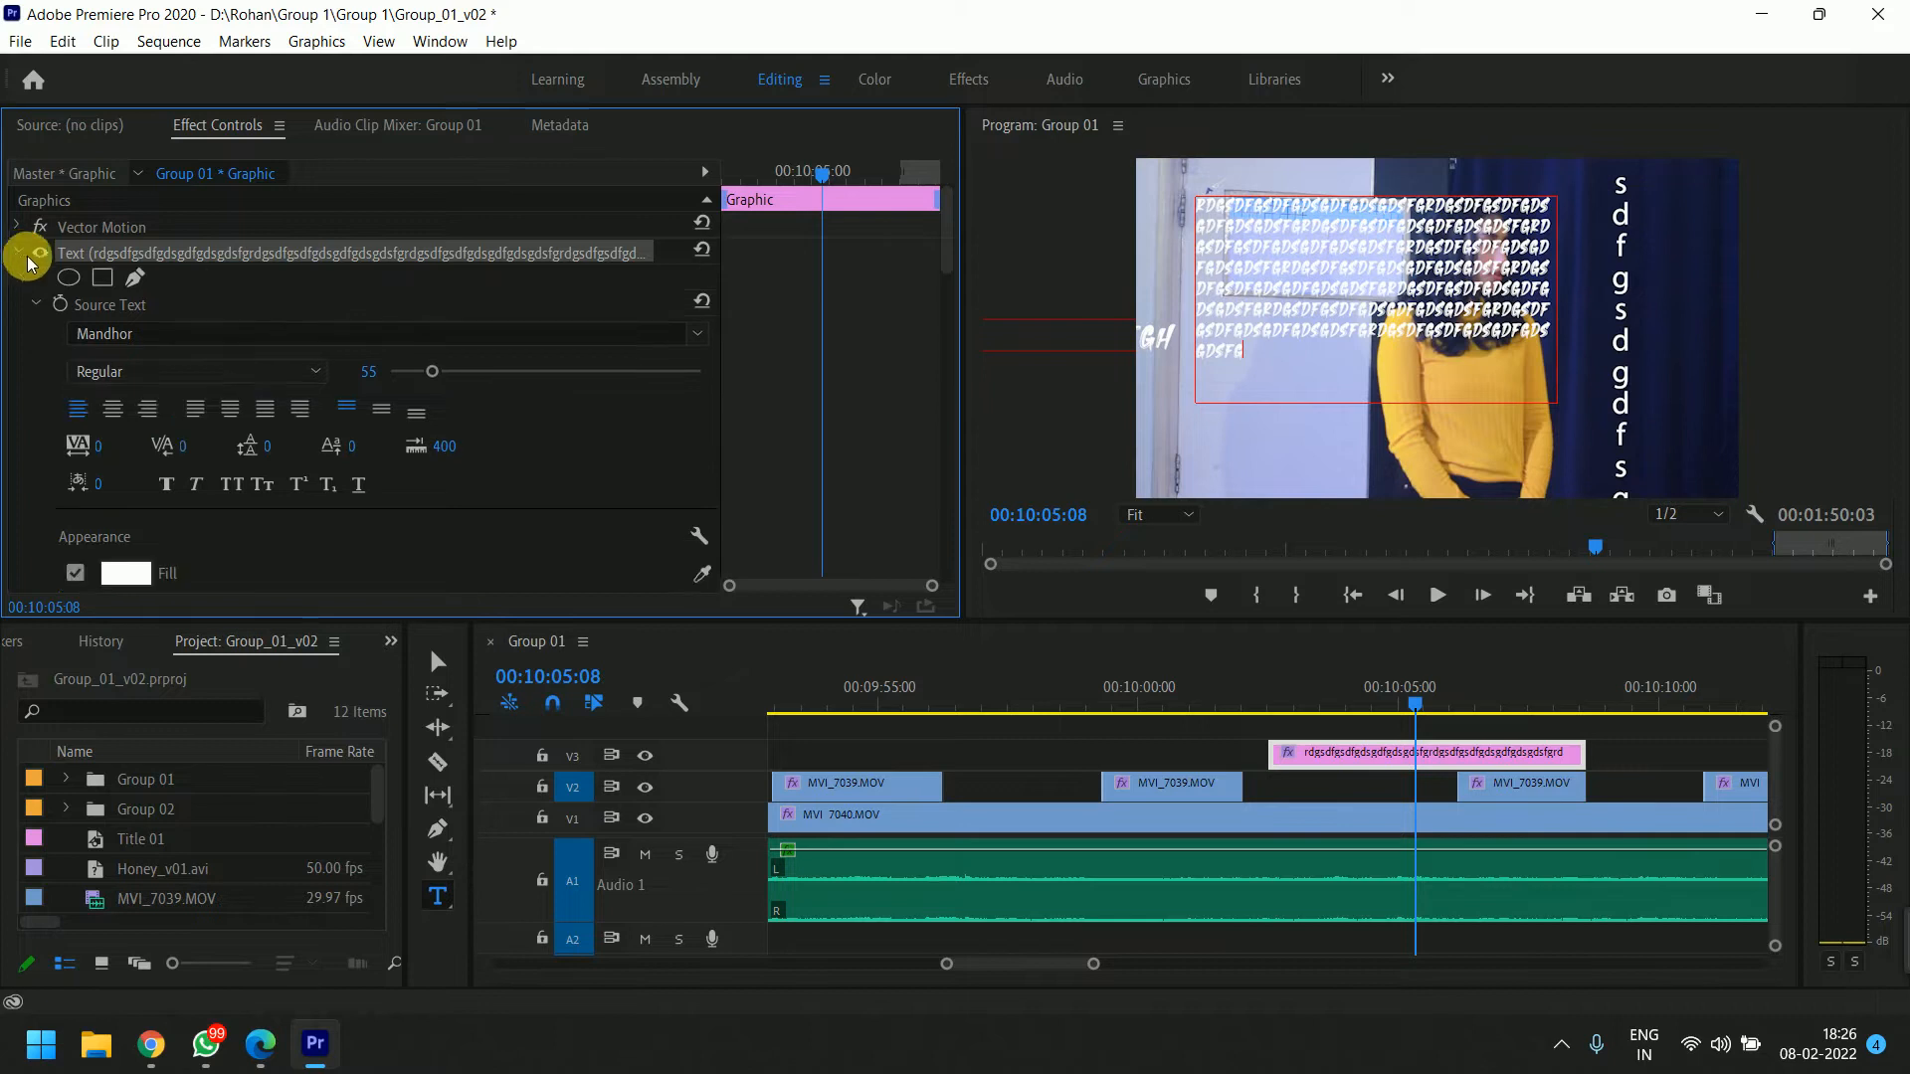
{"action": "left_click", "coordinate": [111, 410]}
{"action": "left_click", "coordinate": [149, 410]}
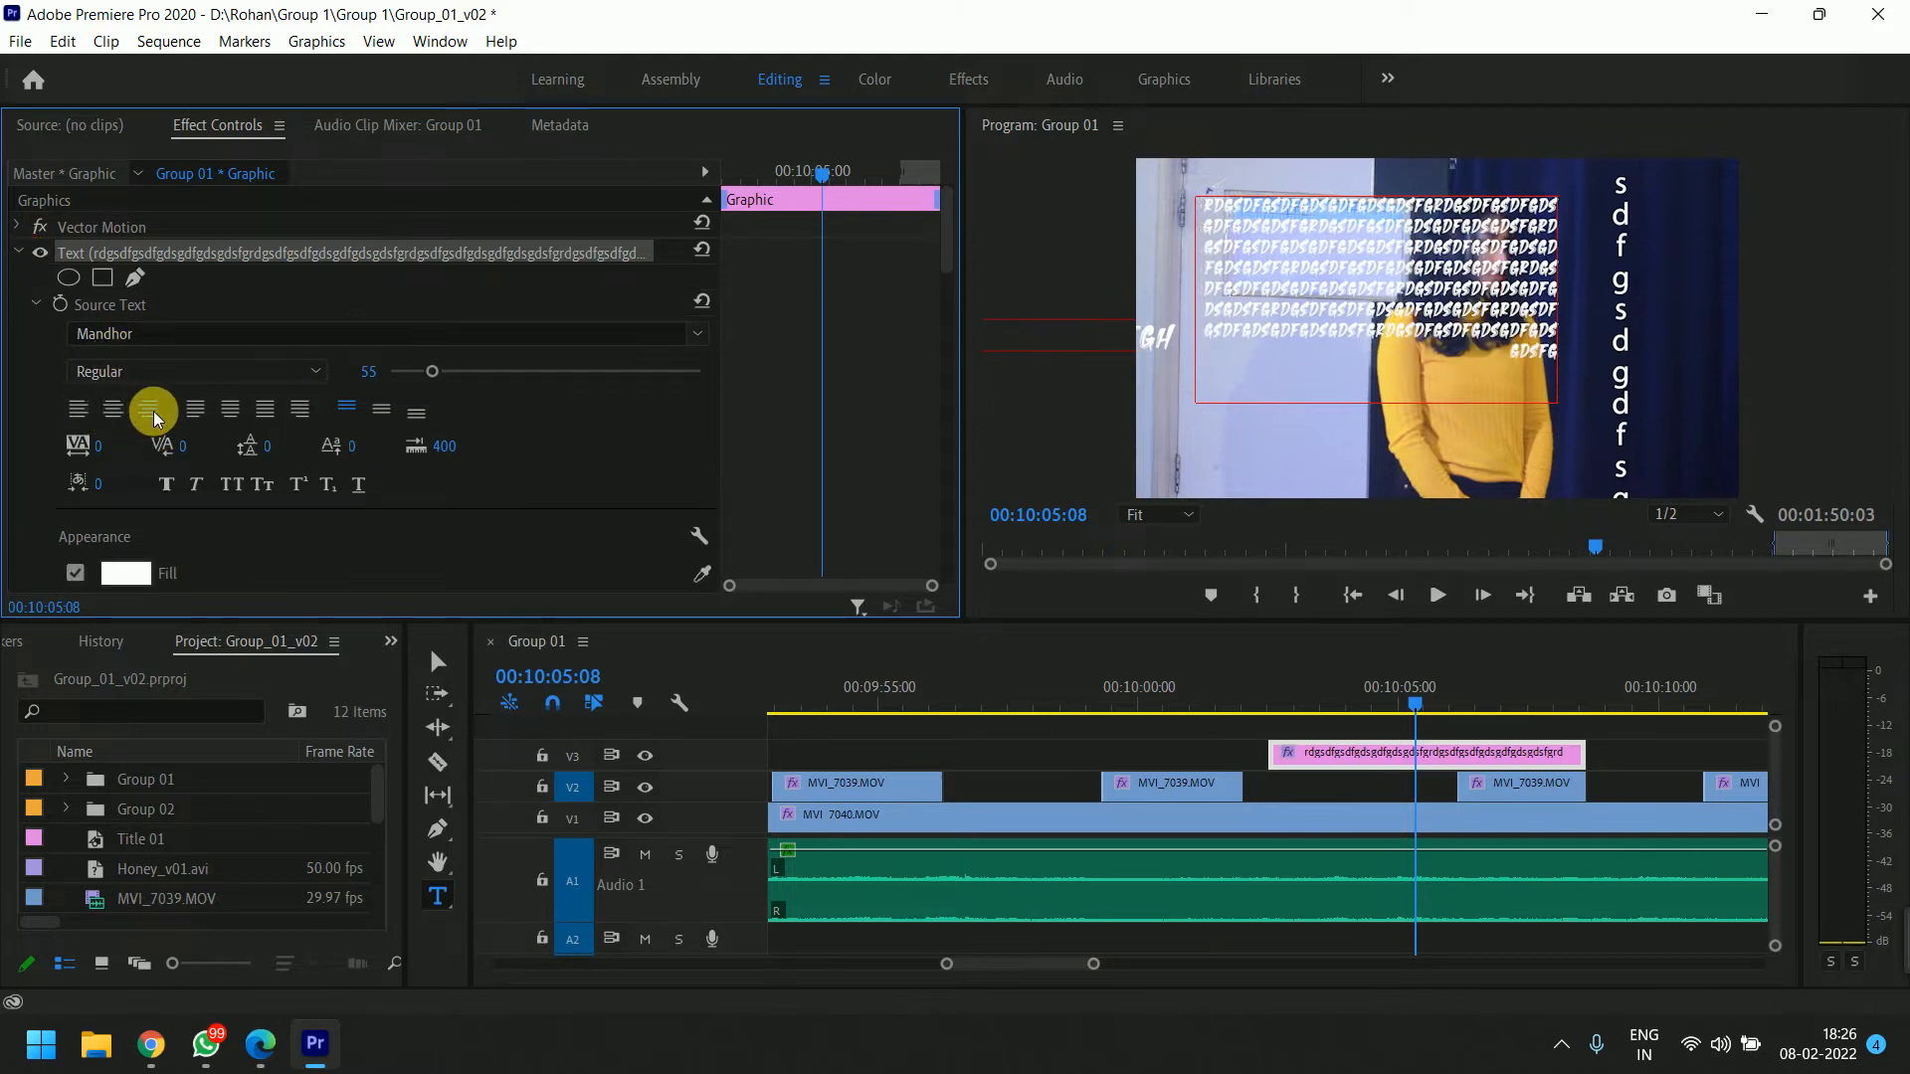
{"action": "left_click", "coordinate": [193, 411]}
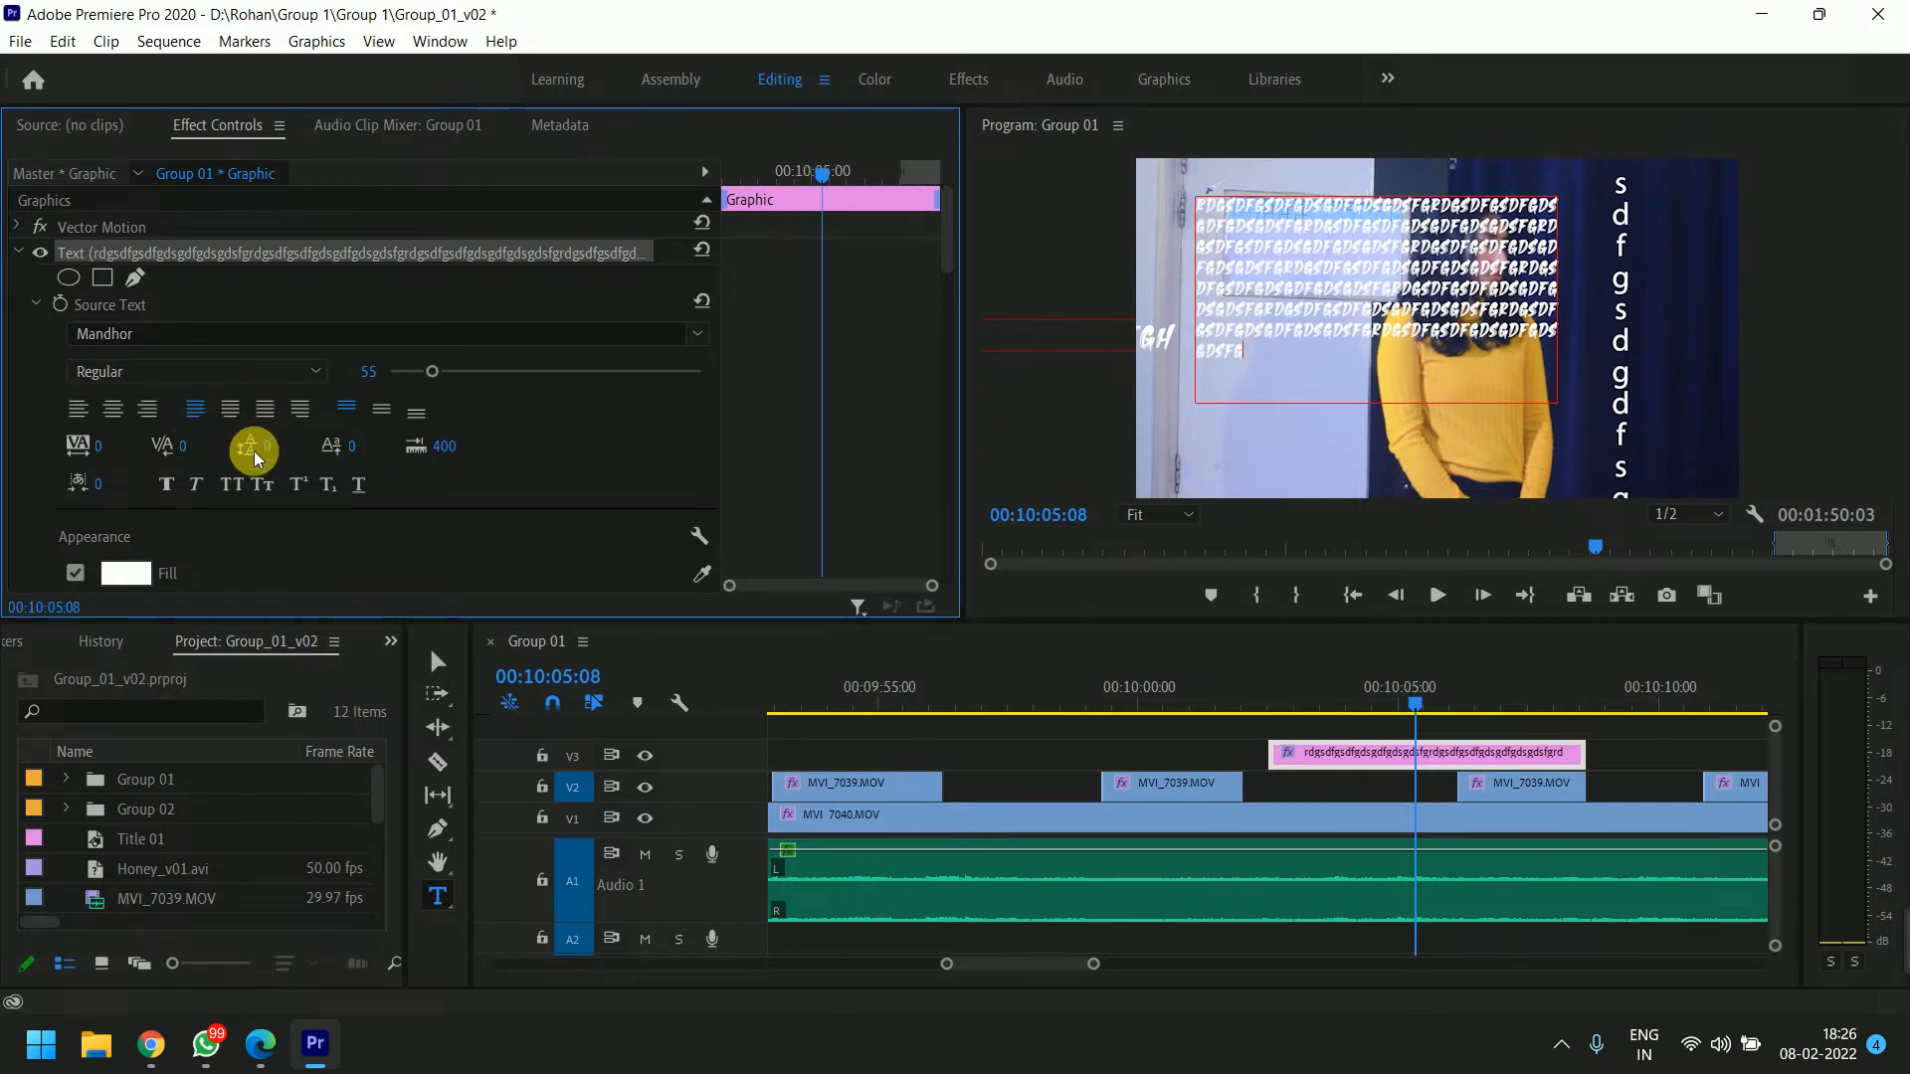
Try centre and bottom vertical alignment on the filled paragraph text and return it to top alignment.
{"action": "left_click", "coordinate": [386, 412]}
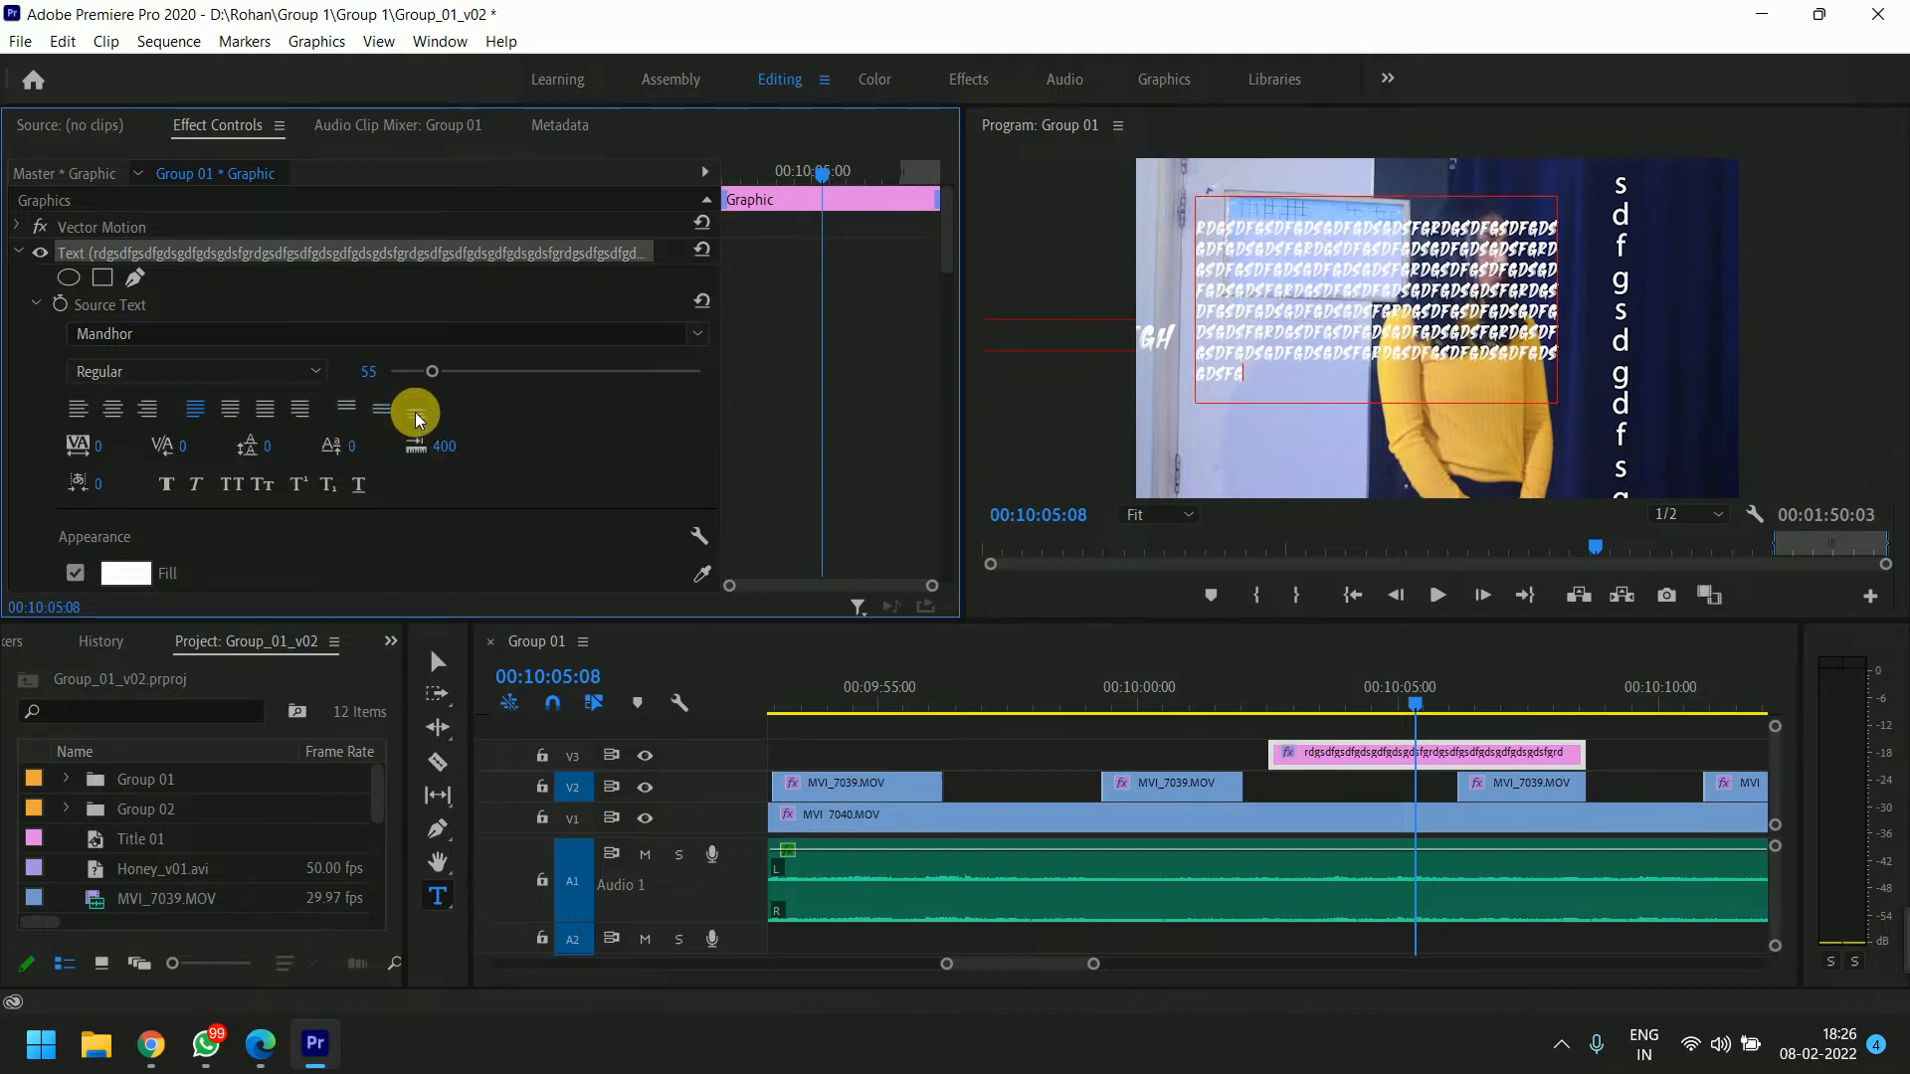
{"action": "left_click", "coordinate": [415, 412]}
{"action": "left_click", "coordinate": [343, 409]}
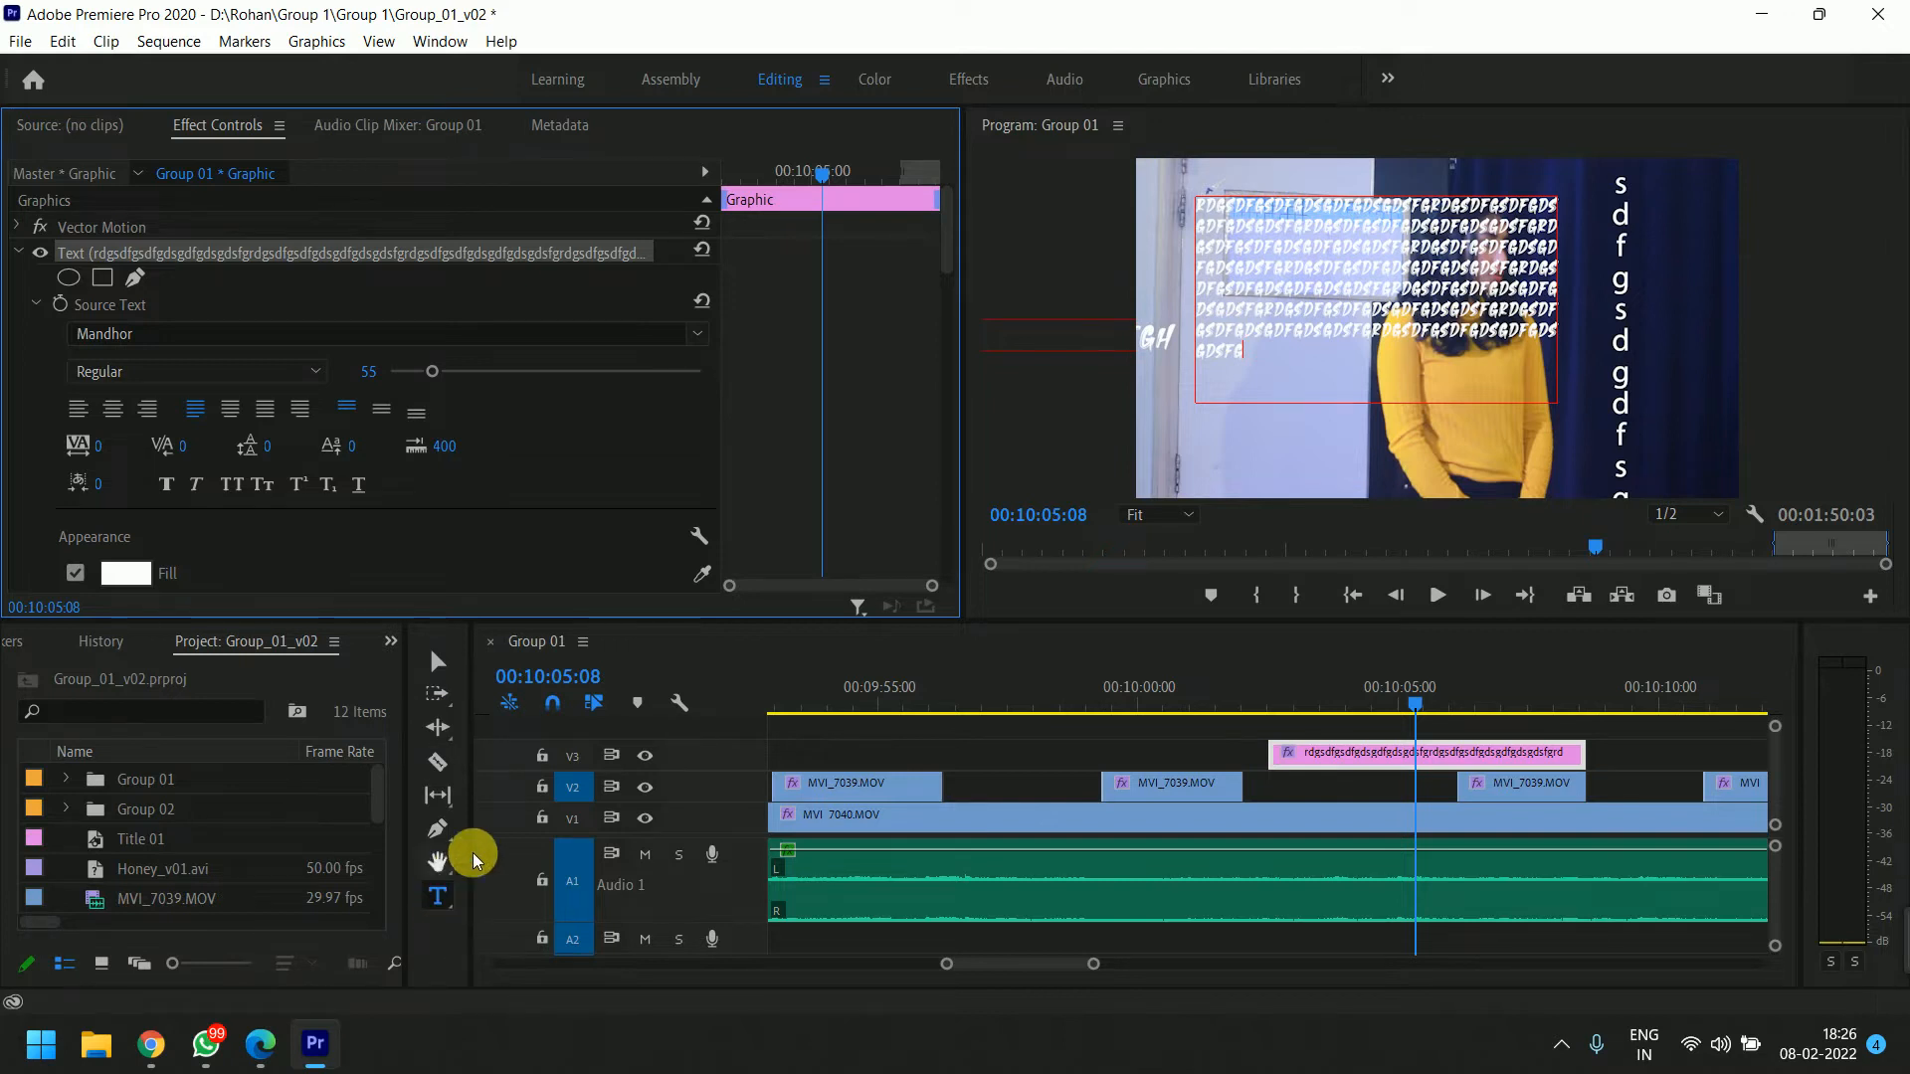
Draw an empty paragraph text box across most of the frame at 00:09:57:18, as a new graphic clip.
{"action": "left_click", "coordinate": [1020, 702]}
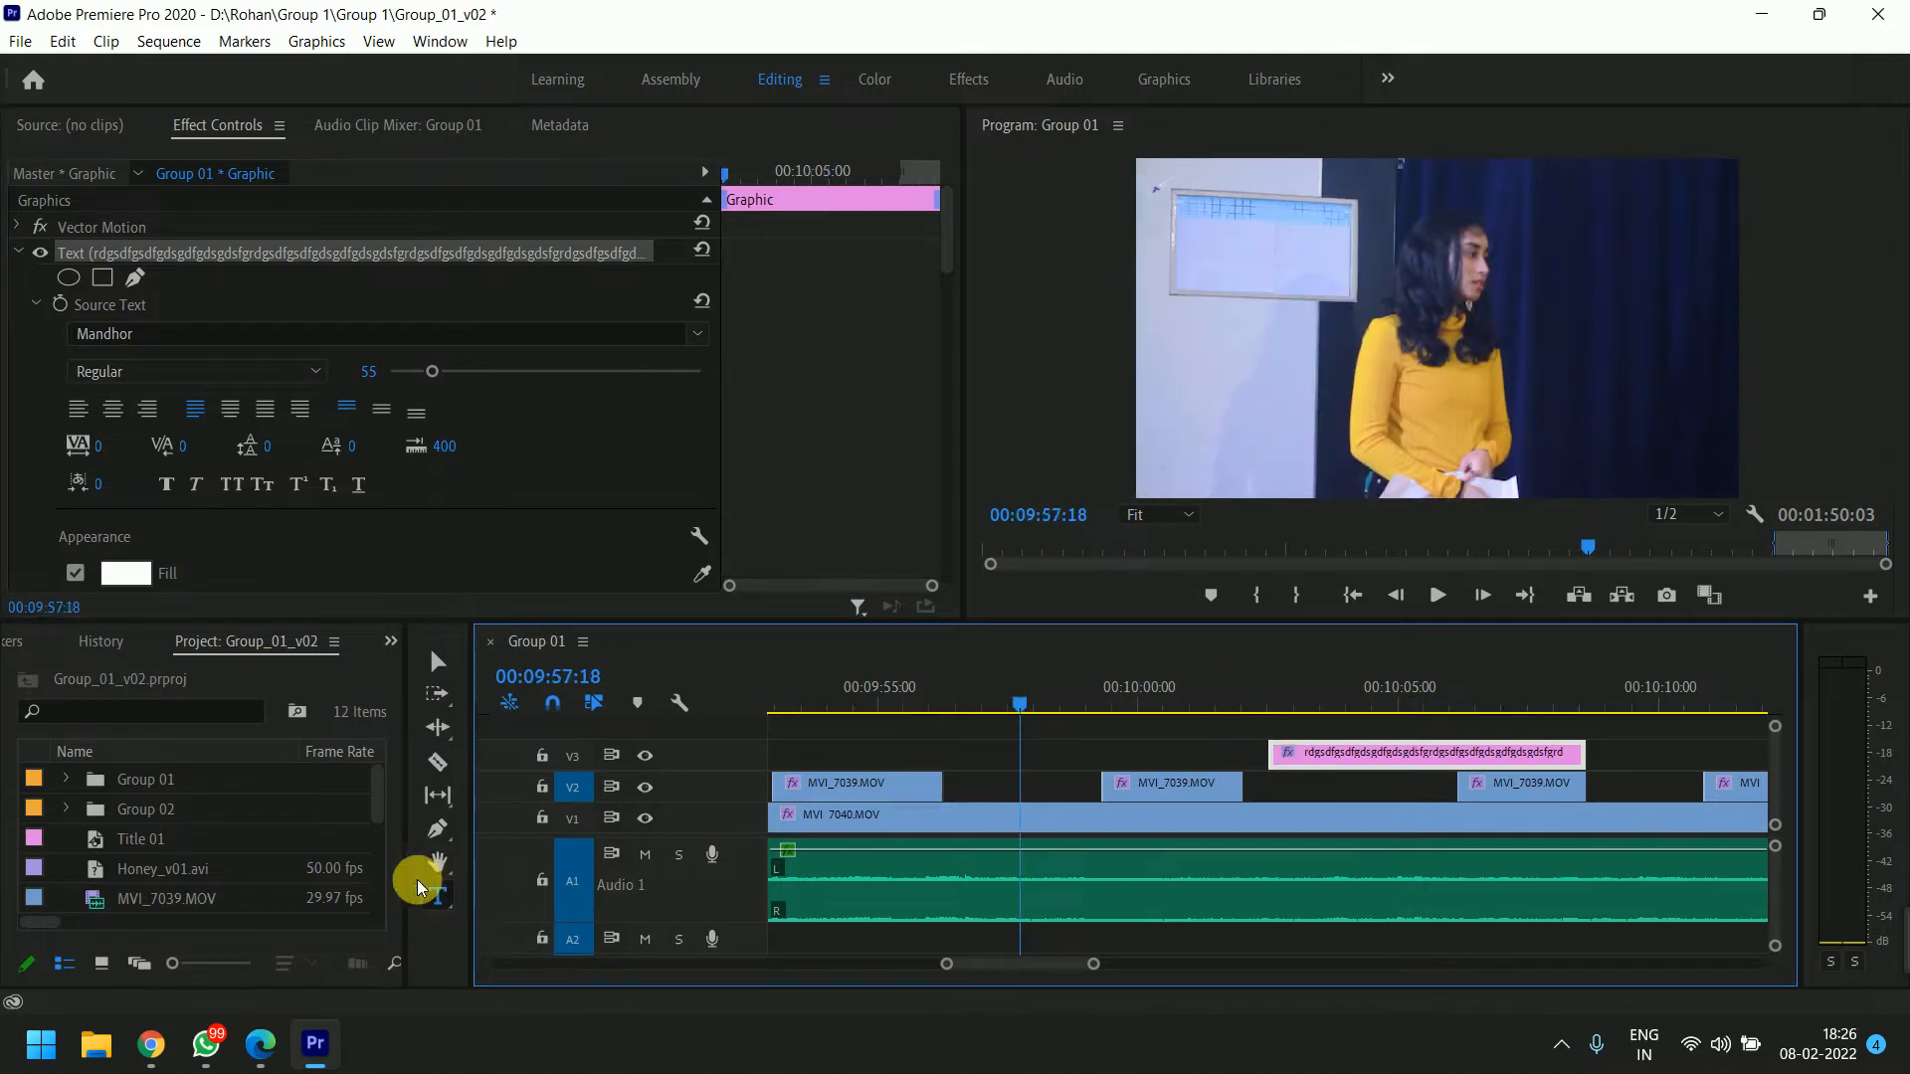
{"action": "left_click", "coordinate": [1220, 211]}
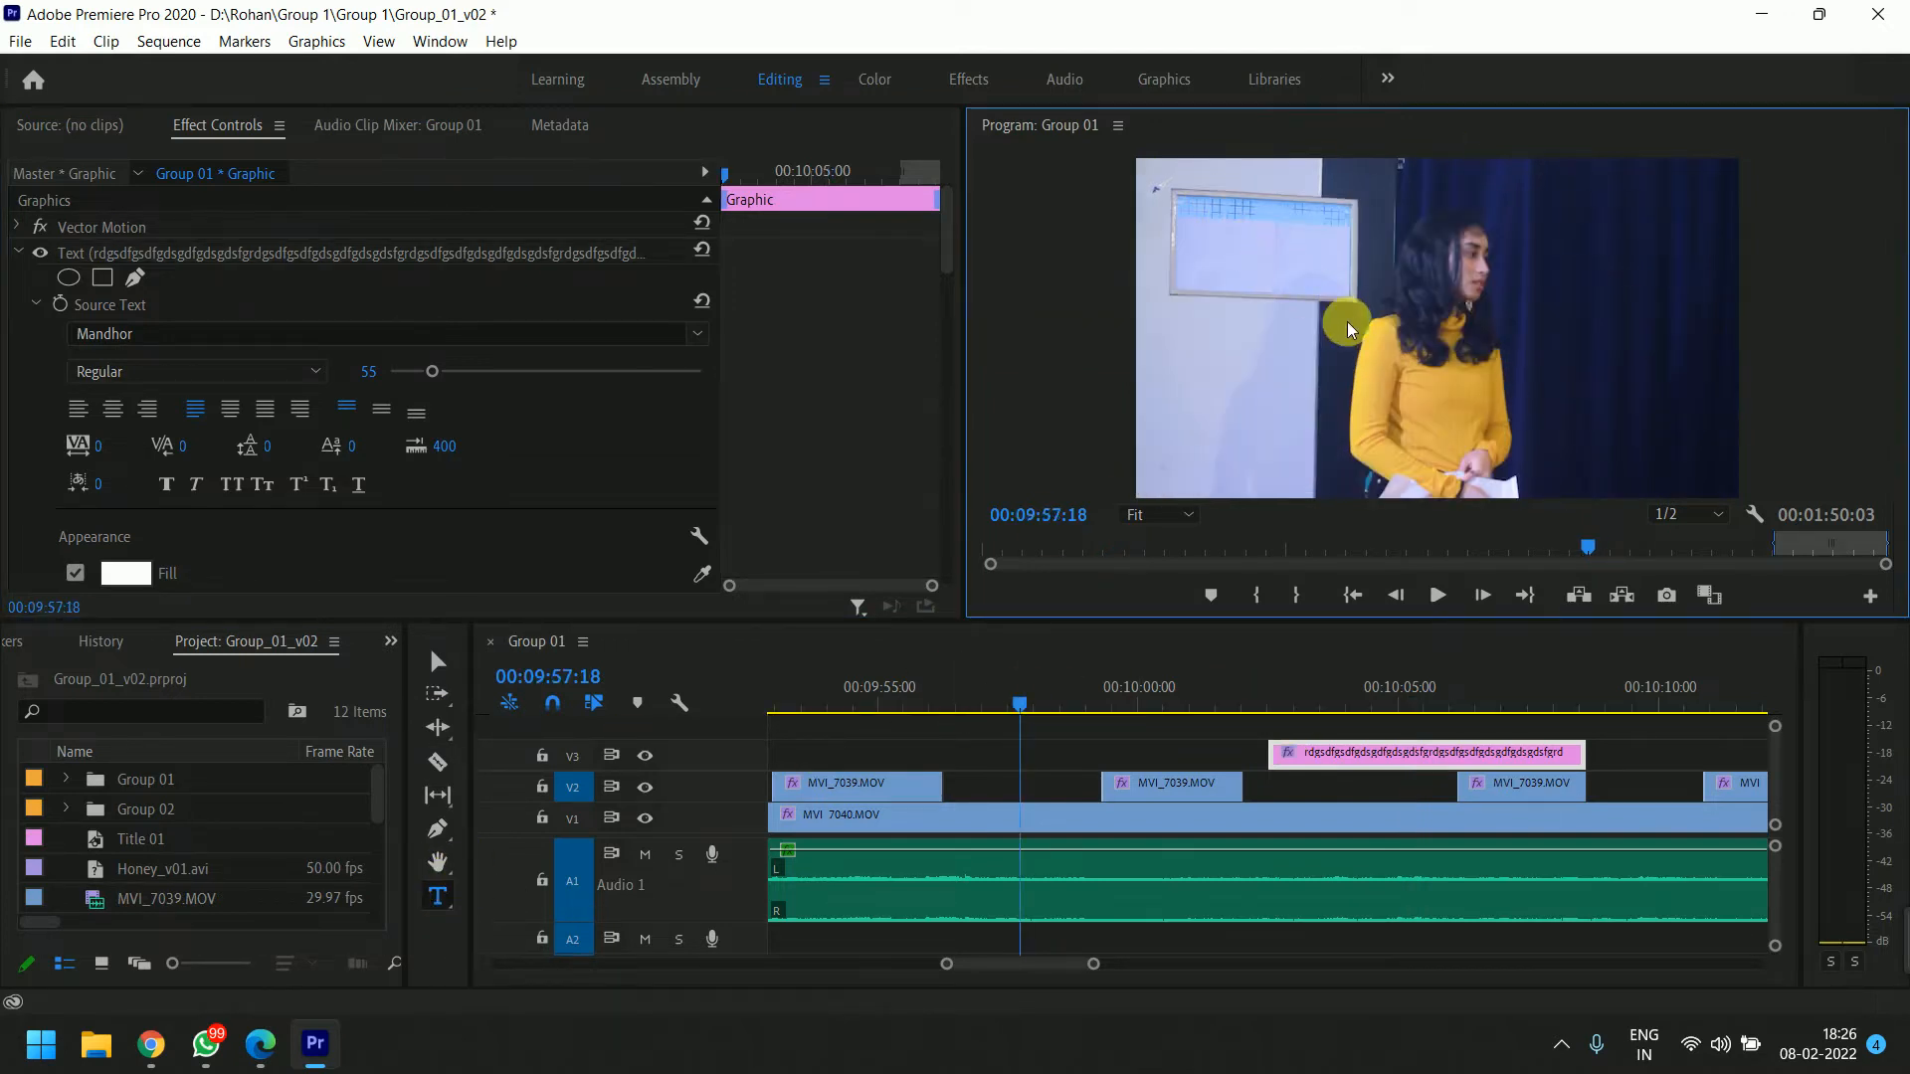
{"action": "left_click", "coordinate": [1703, 462]}
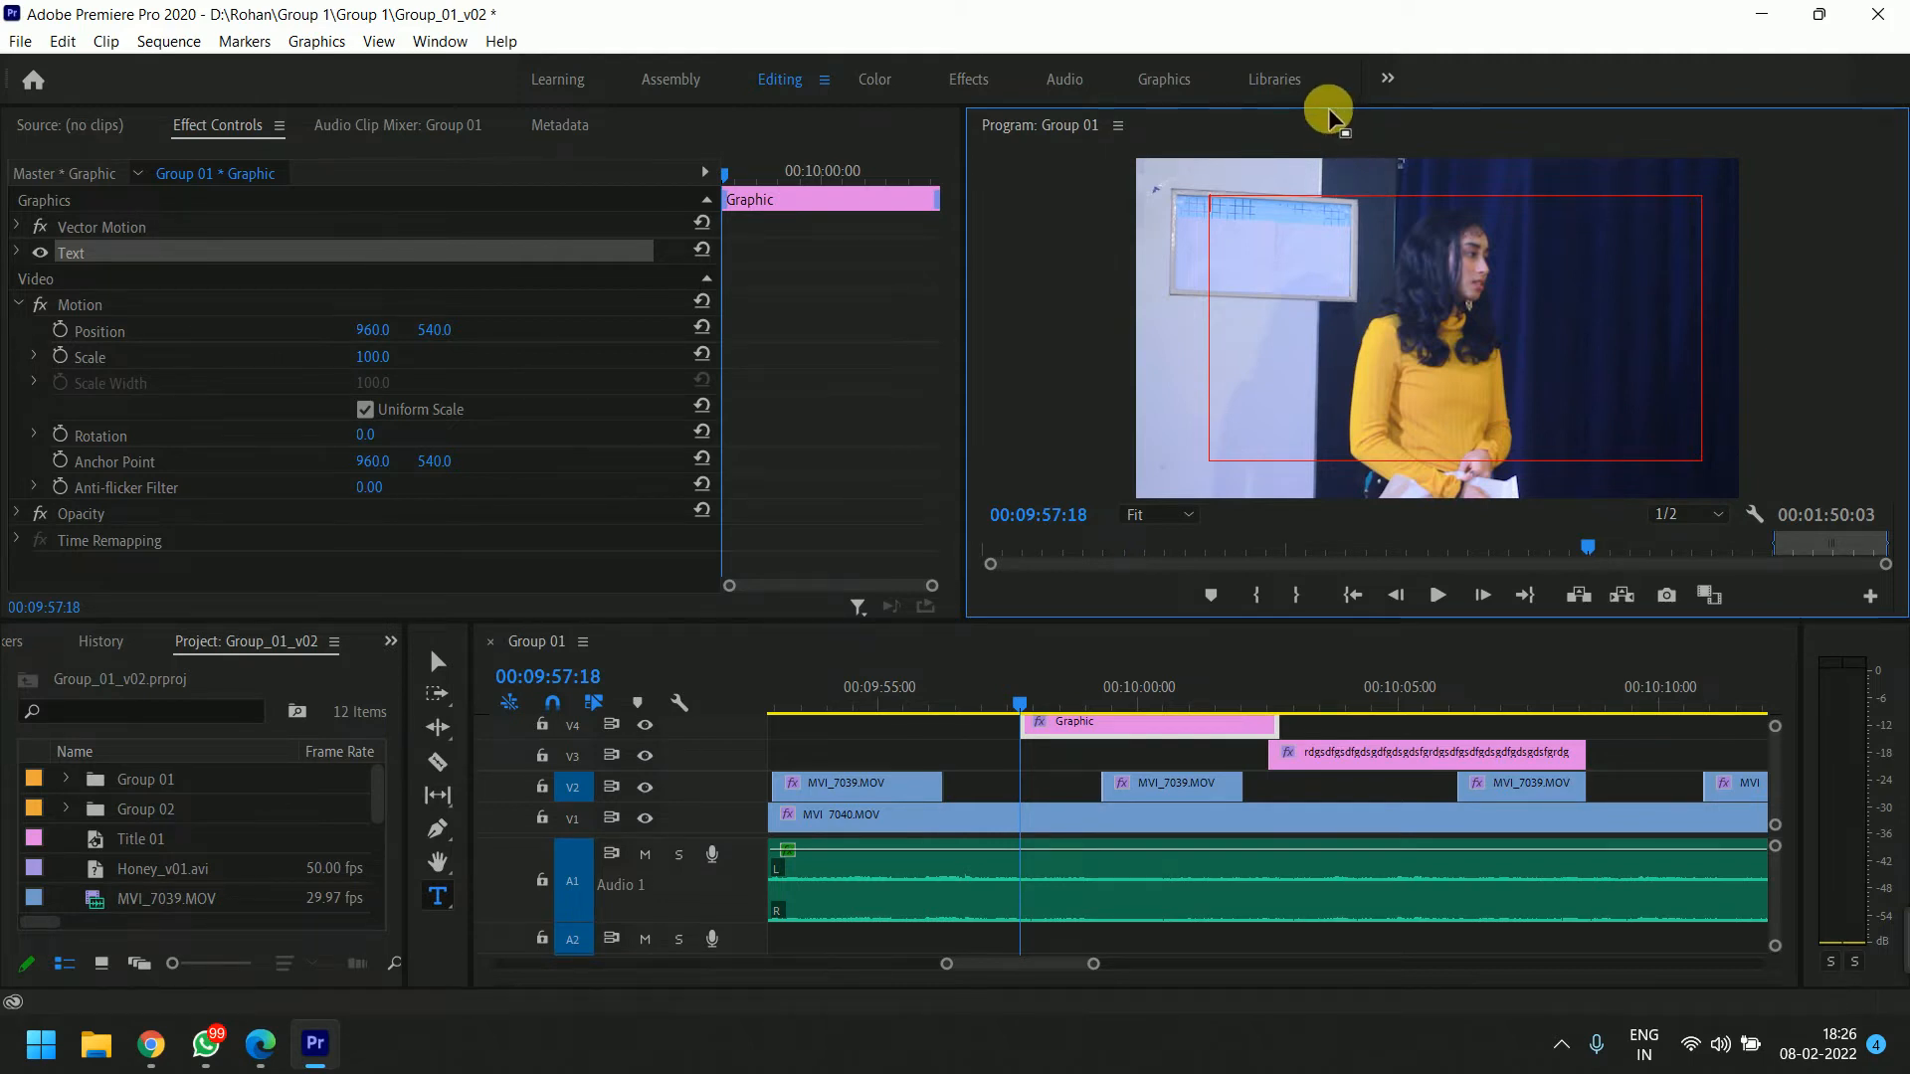
Return to the V3 graphic at 00:10:04:18 and delete its filled paragraph text layer.
{"action": "left_click", "coordinate": [1379, 658]}
{"action": "left_click", "coordinate": [1416, 762]}
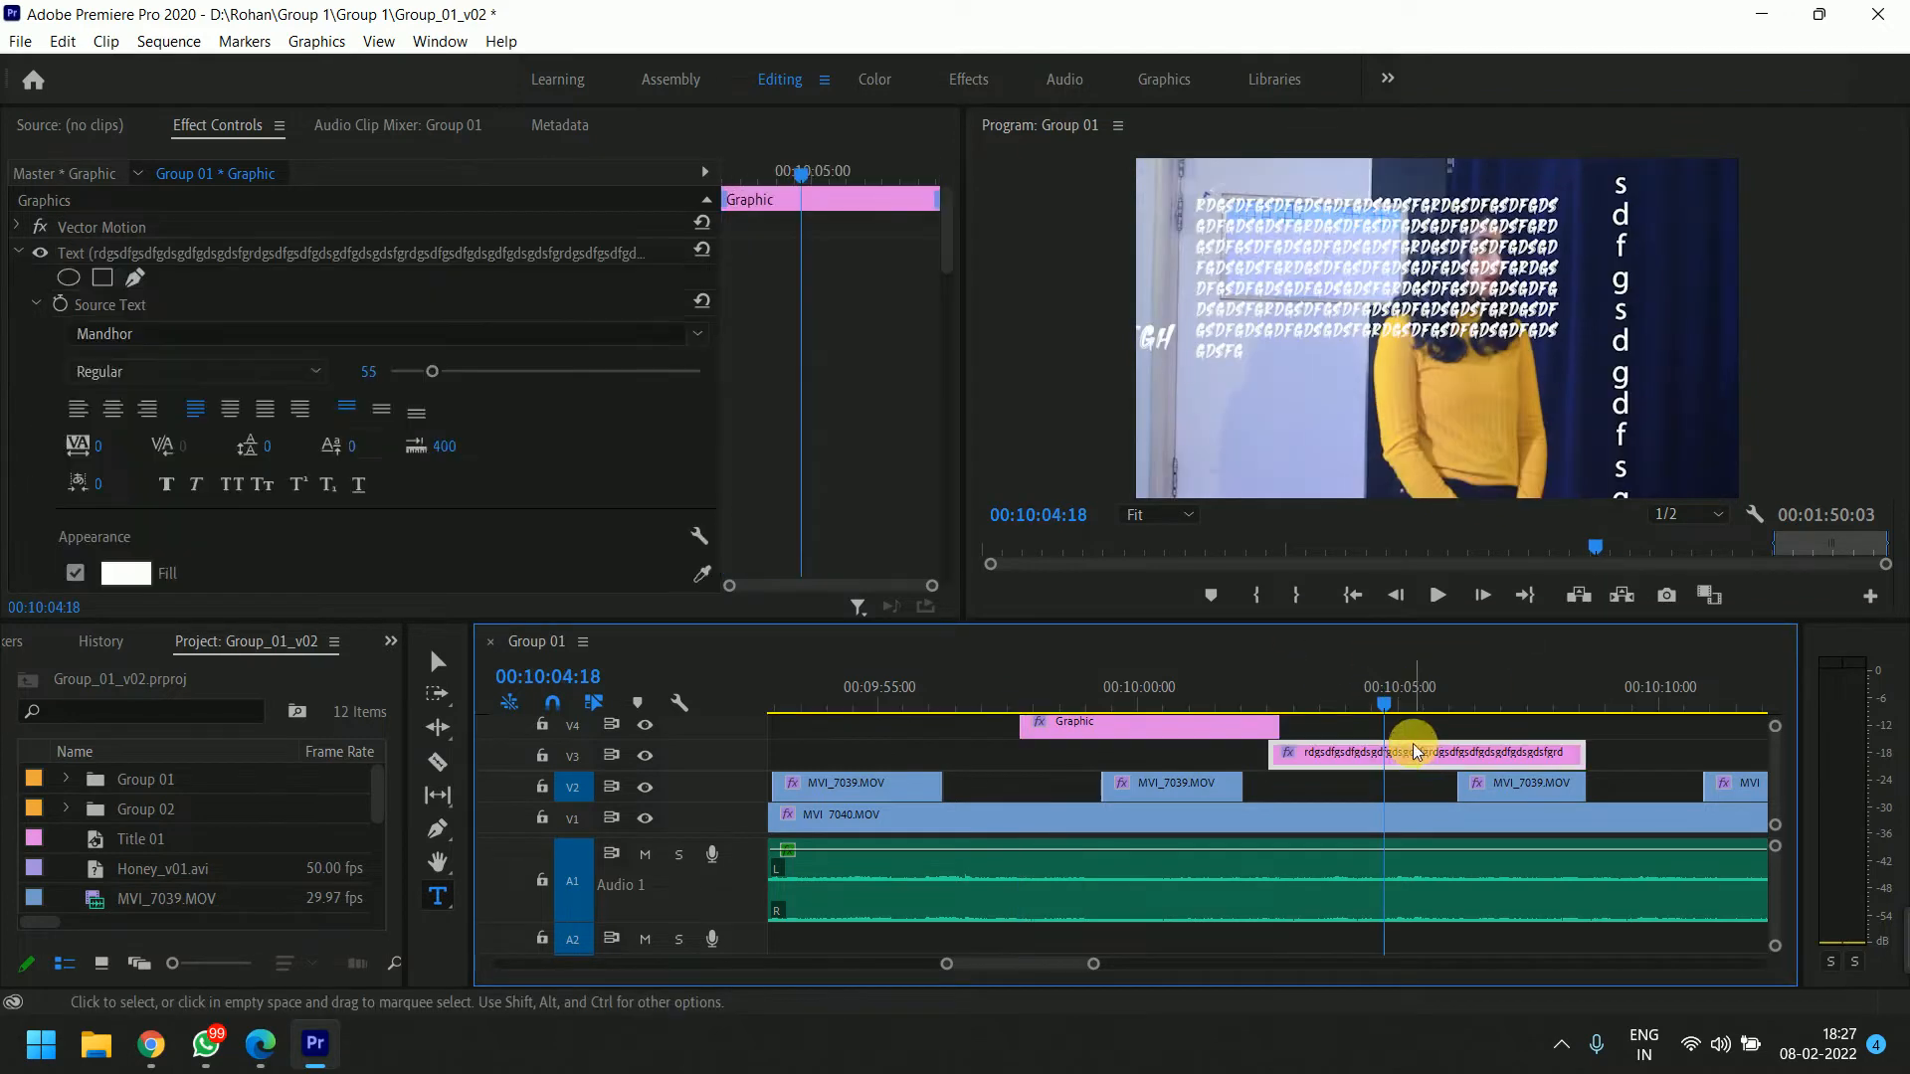
{"action": "key", "text": "v"}
{"action": "left_click", "coordinate": [139, 253]}
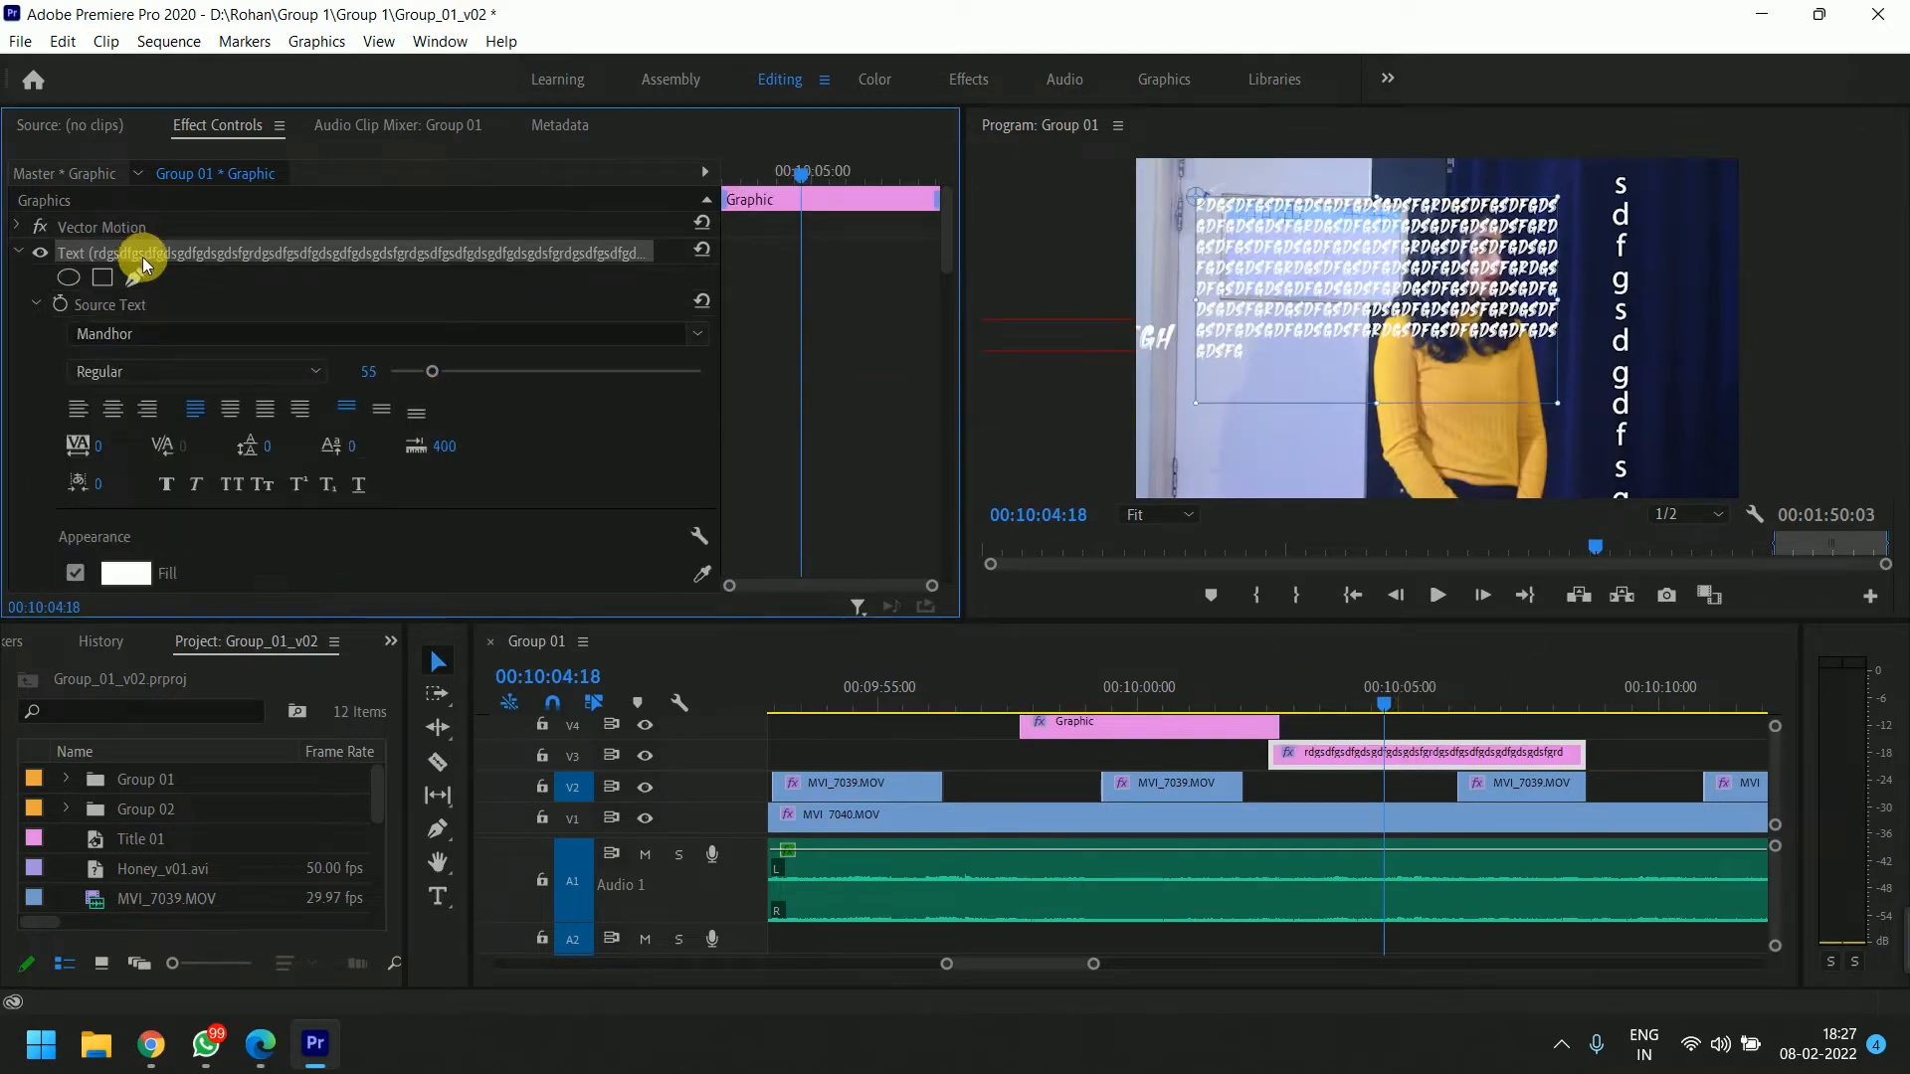
{"action": "key", "text": "Delete"}
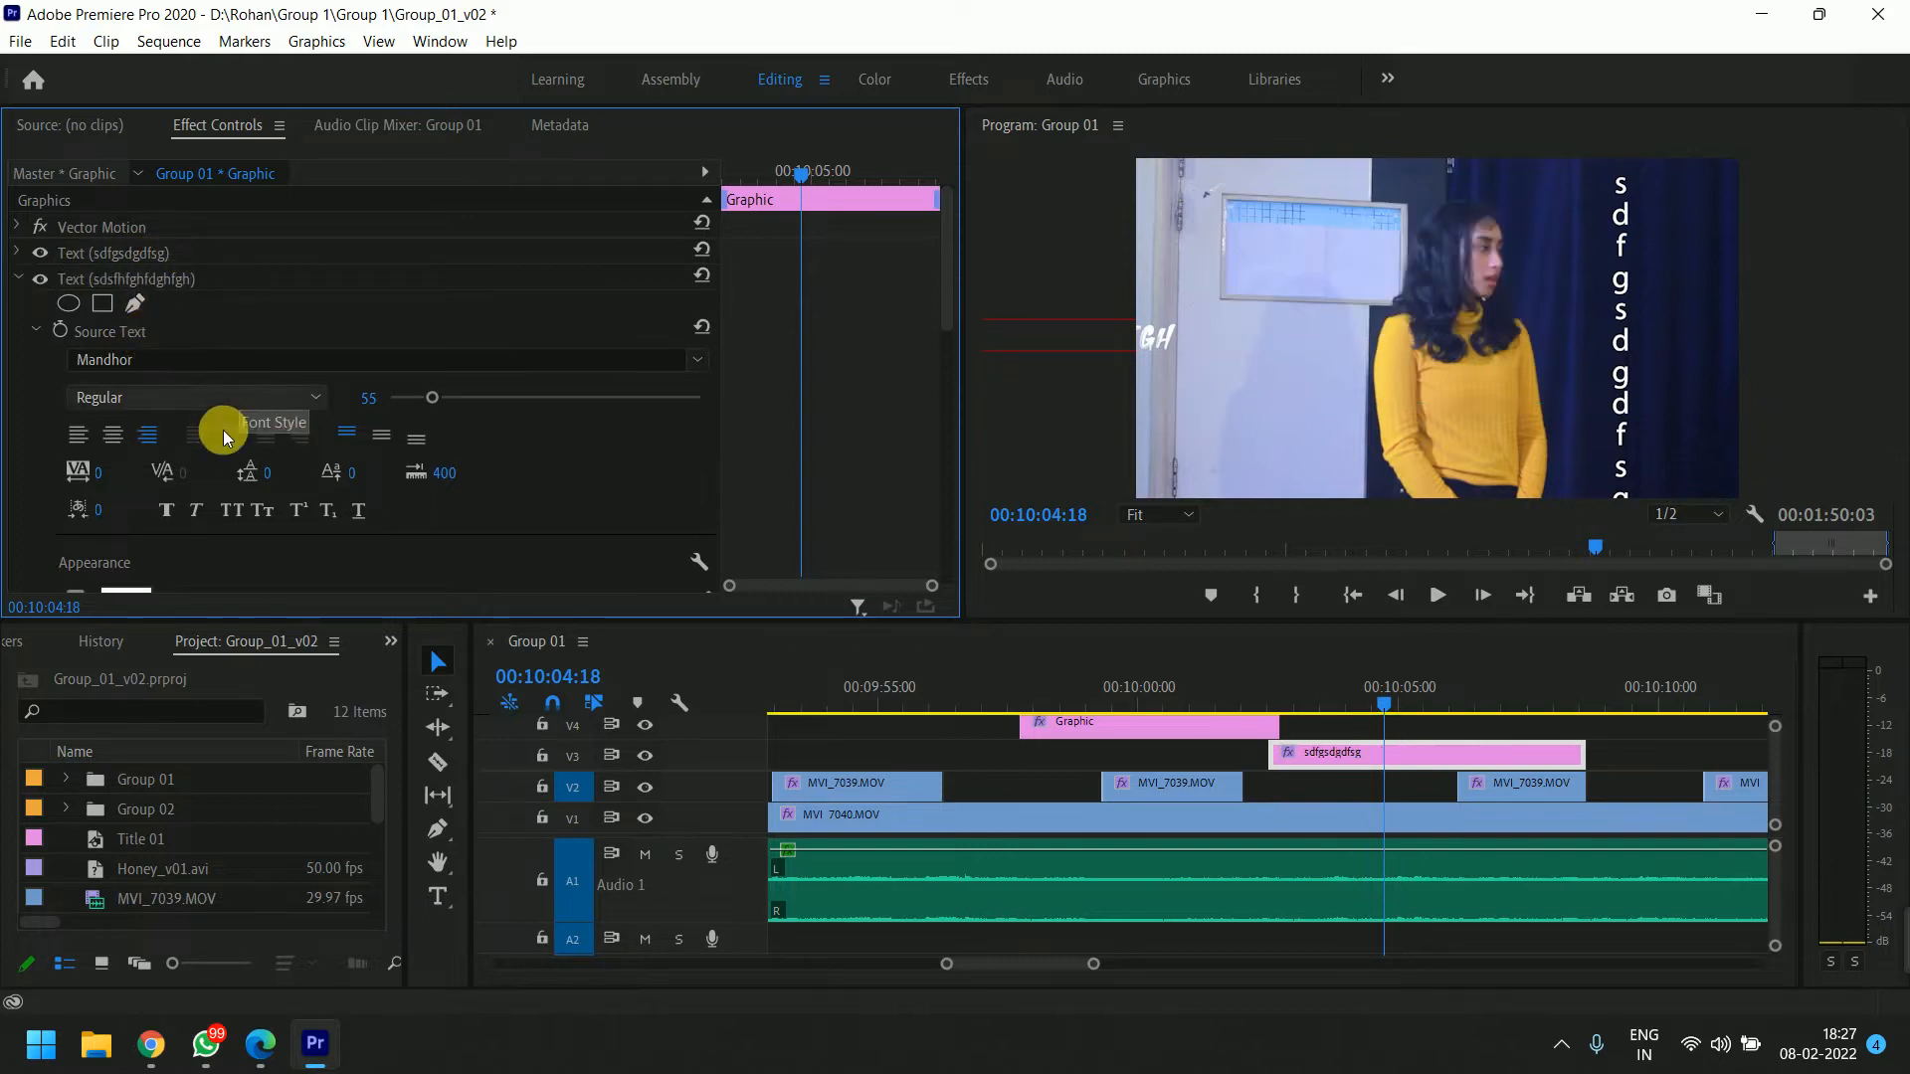
Move the horizontal text fully back into the frame, and set its tracking to 109 and leading to 24.
{"action": "left_click", "coordinate": [1054, 328]}
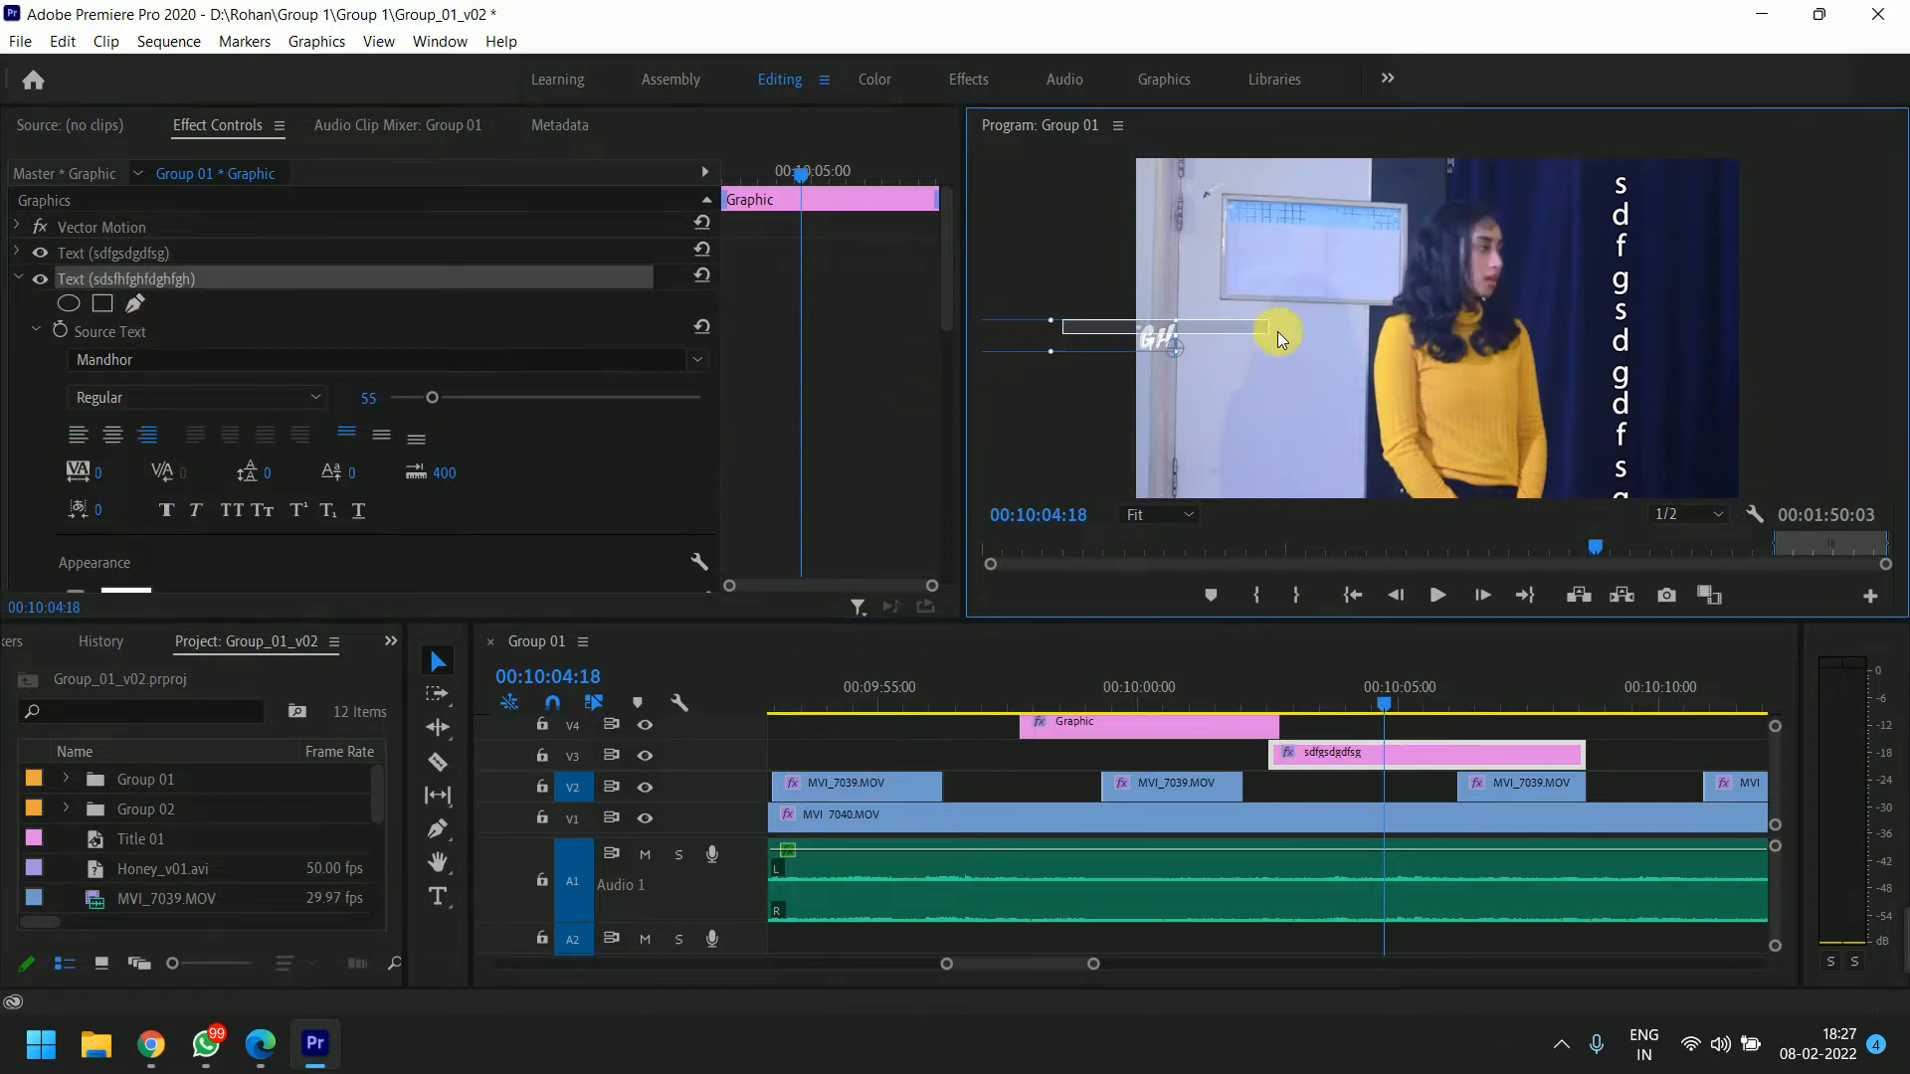
{"action": "left_click_drag", "start_coordinate": [1142, 329], "coordinate": [1418, 353]}
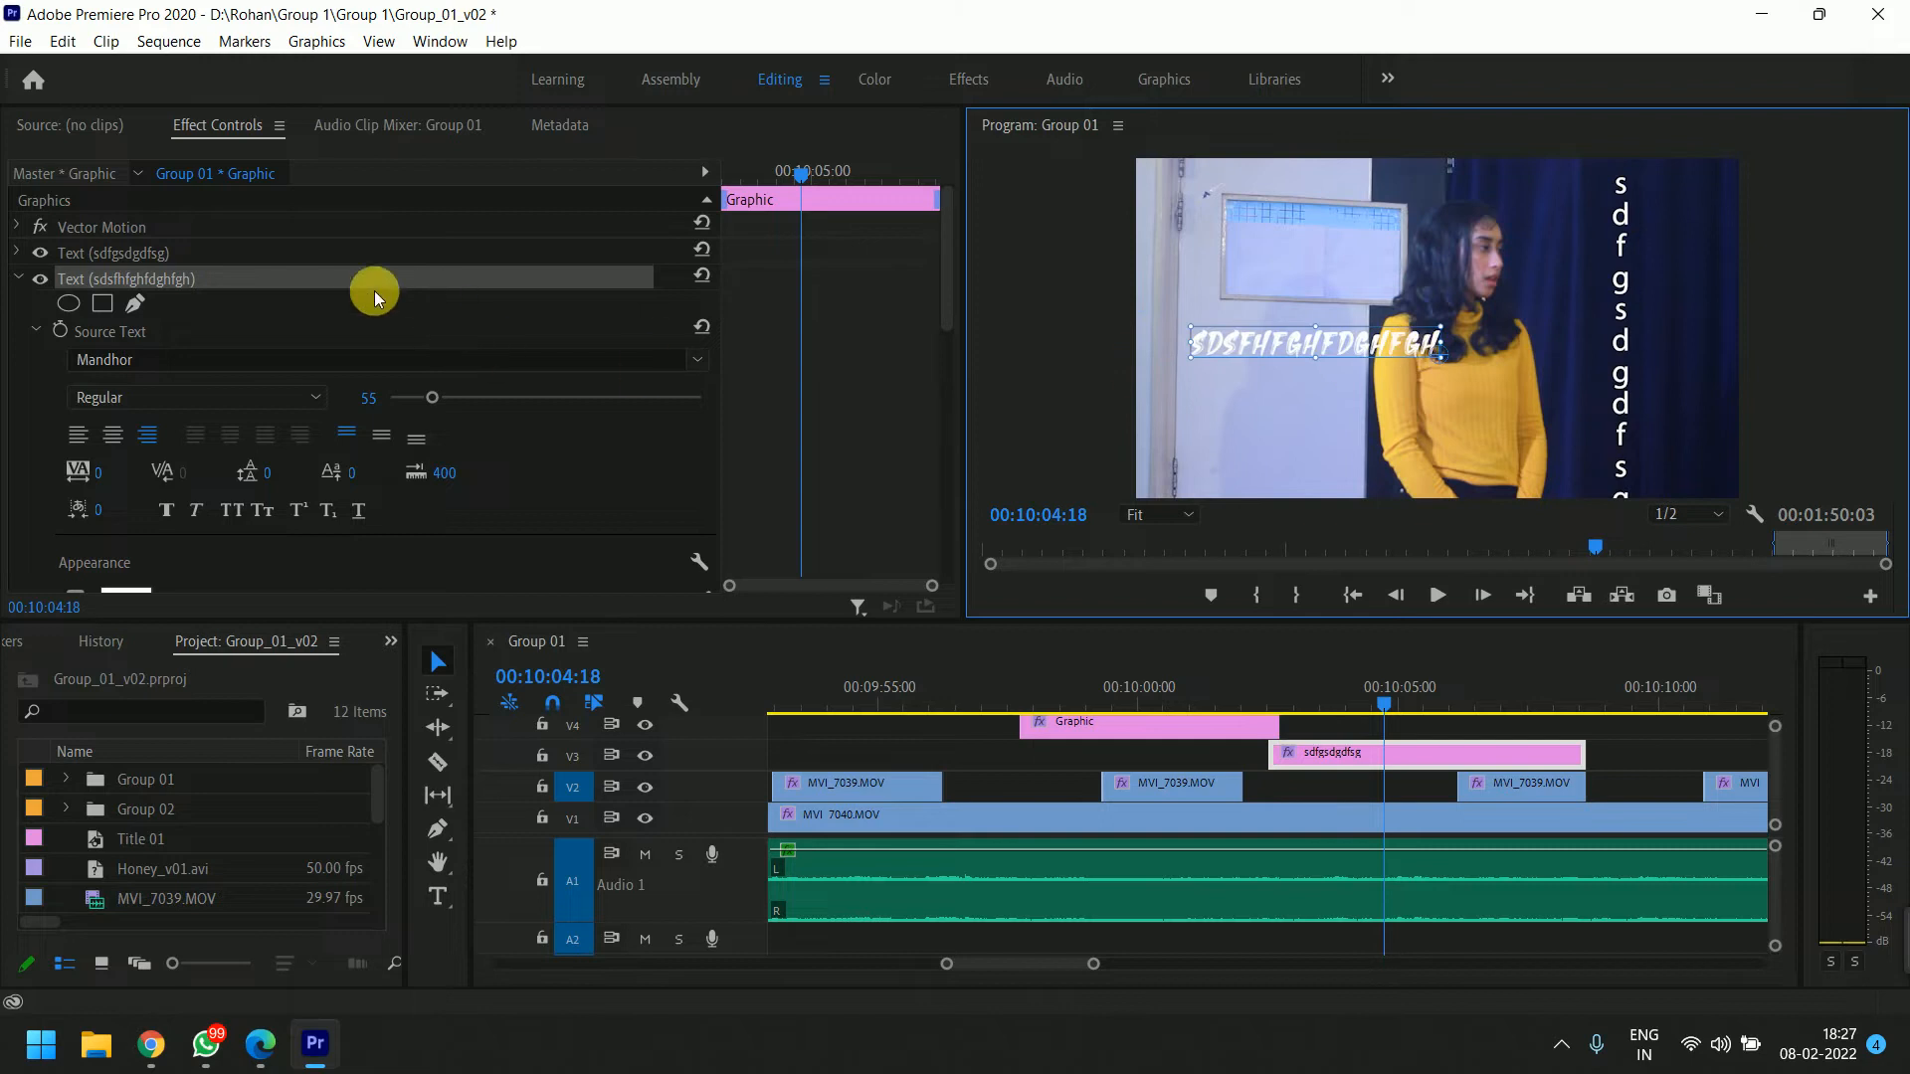
{"action": "left_click_drag", "start_coordinate": [95, 473], "coordinate": [293, 474]}
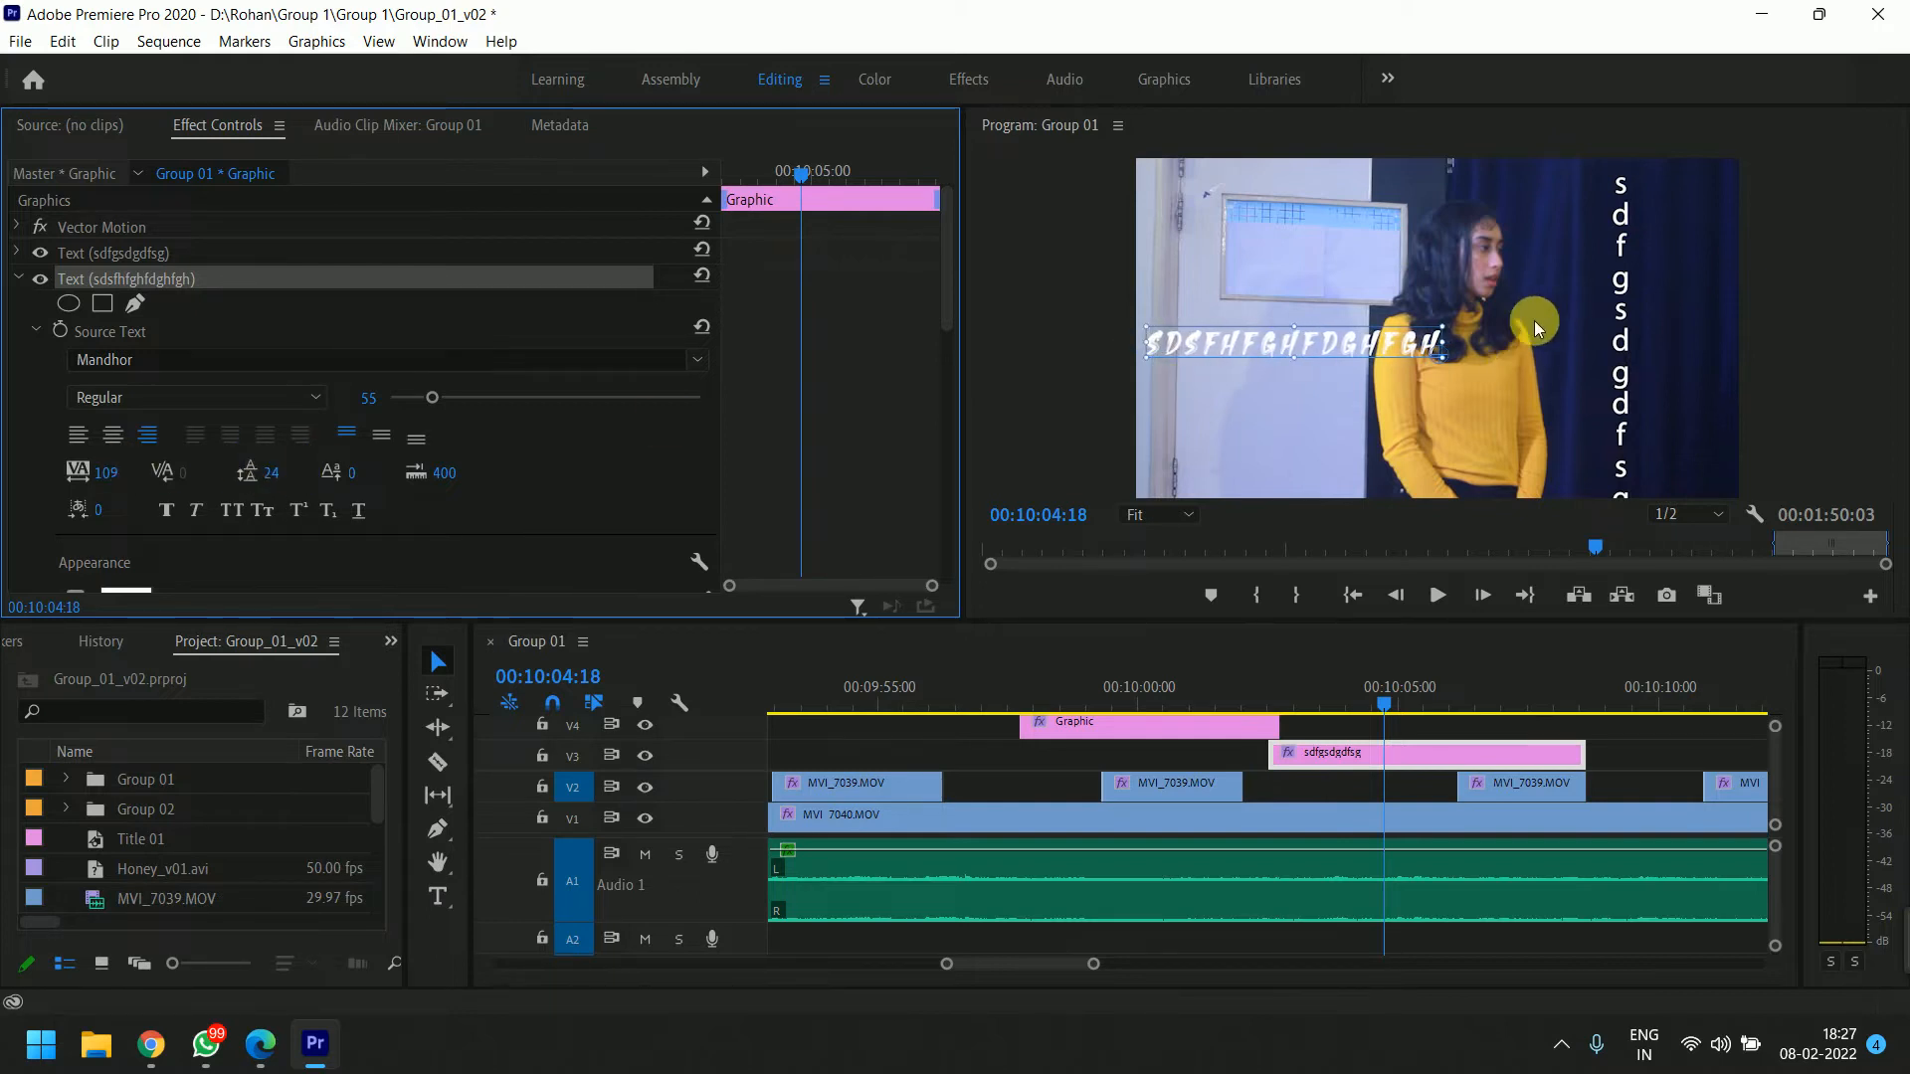
Break the horizontal text into two lines after "sdsfhfghfd" and set its leading to 4.
{"action": "double_click", "coordinate": [1423, 343]}
{"action": "left_click", "coordinate": [1343, 343]}
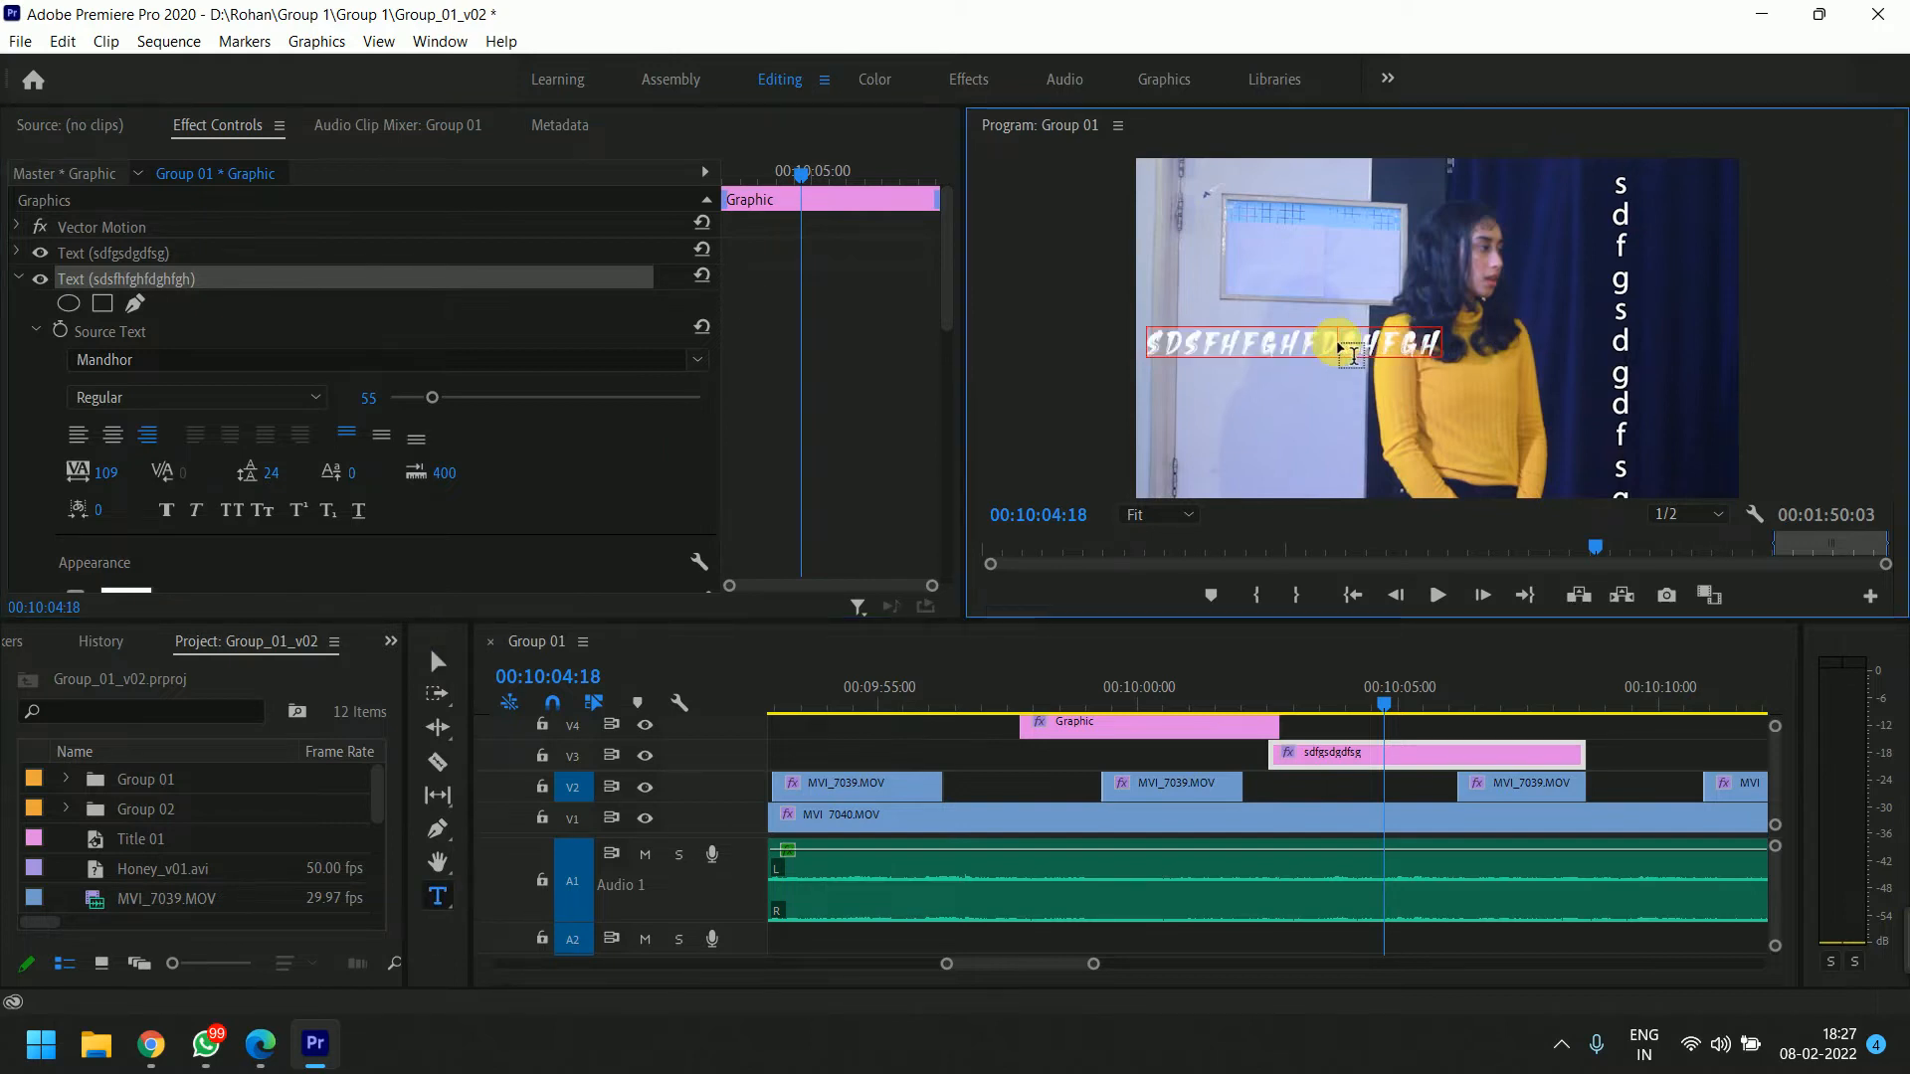
{"action": "key", "text": "Return"}
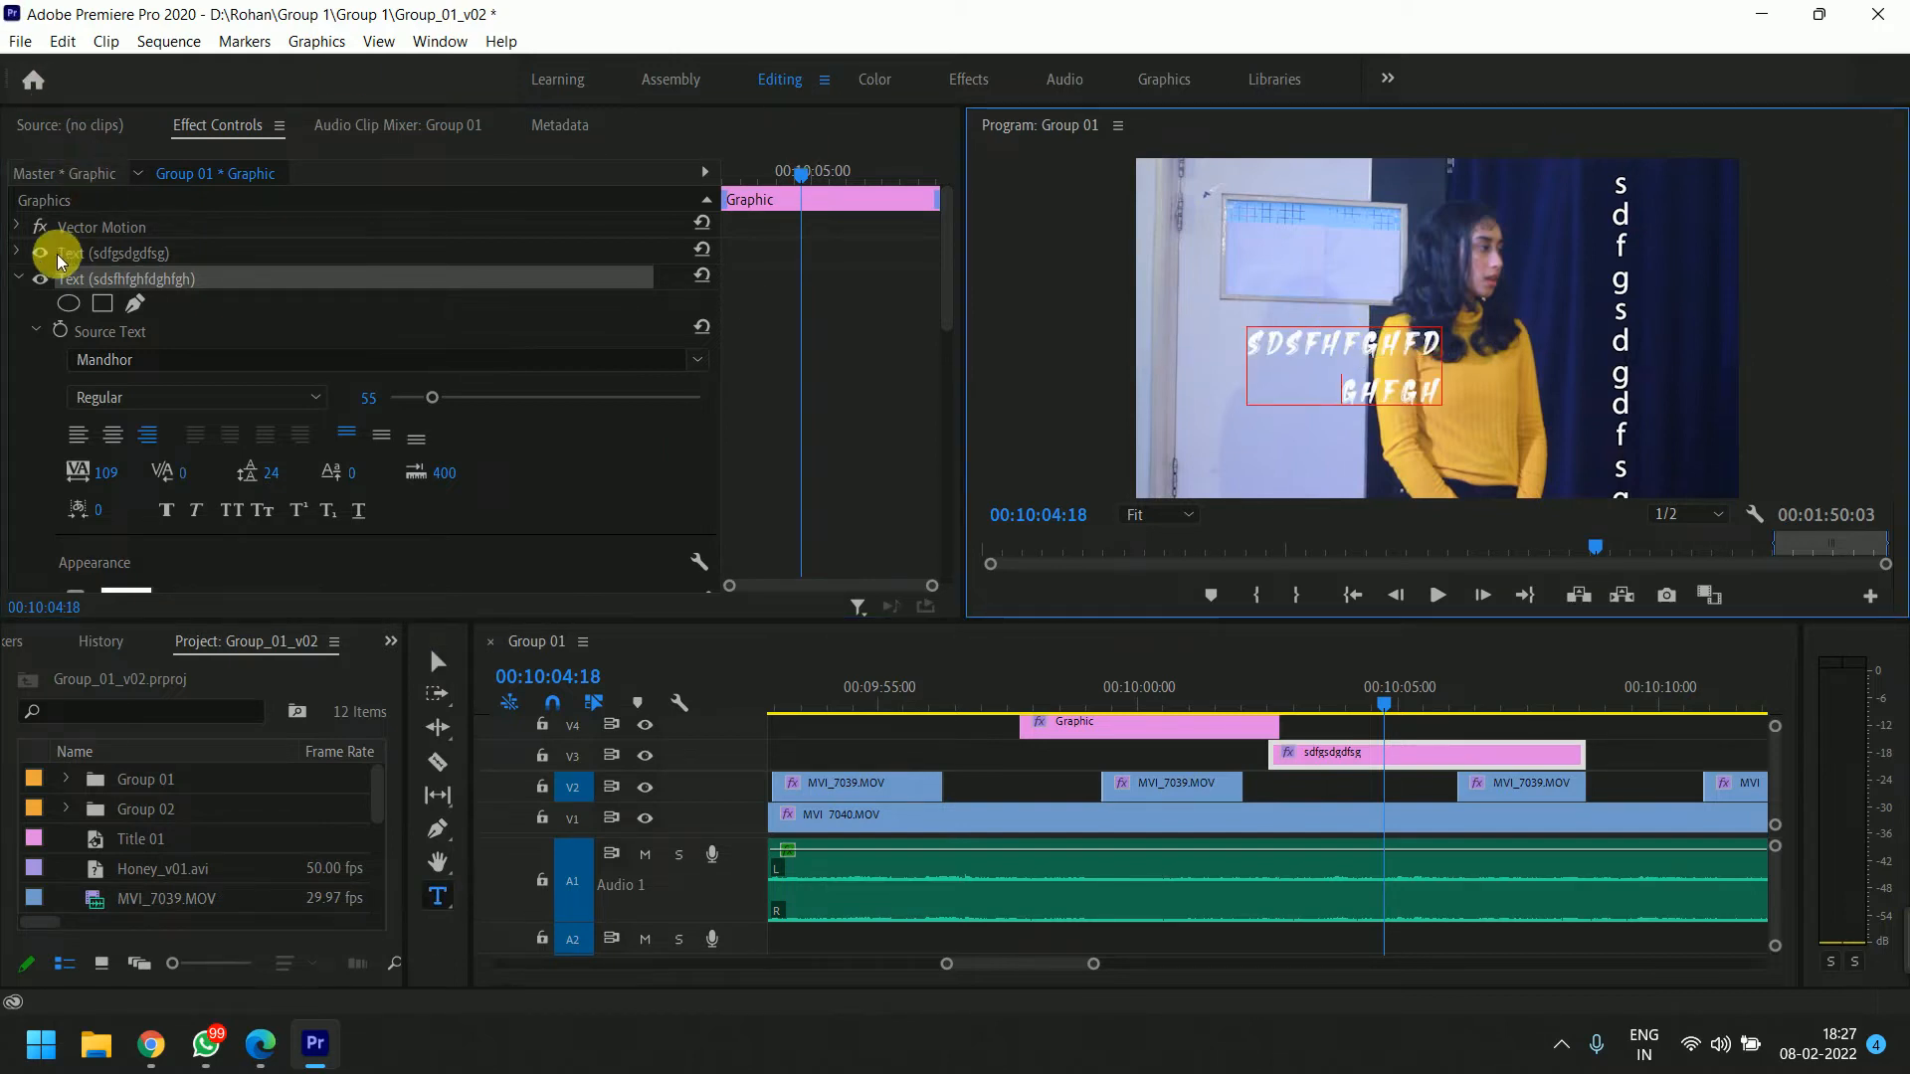
{"action": "left_click_drag", "start_coordinate": [270, 473], "coordinate": [238, 473]}
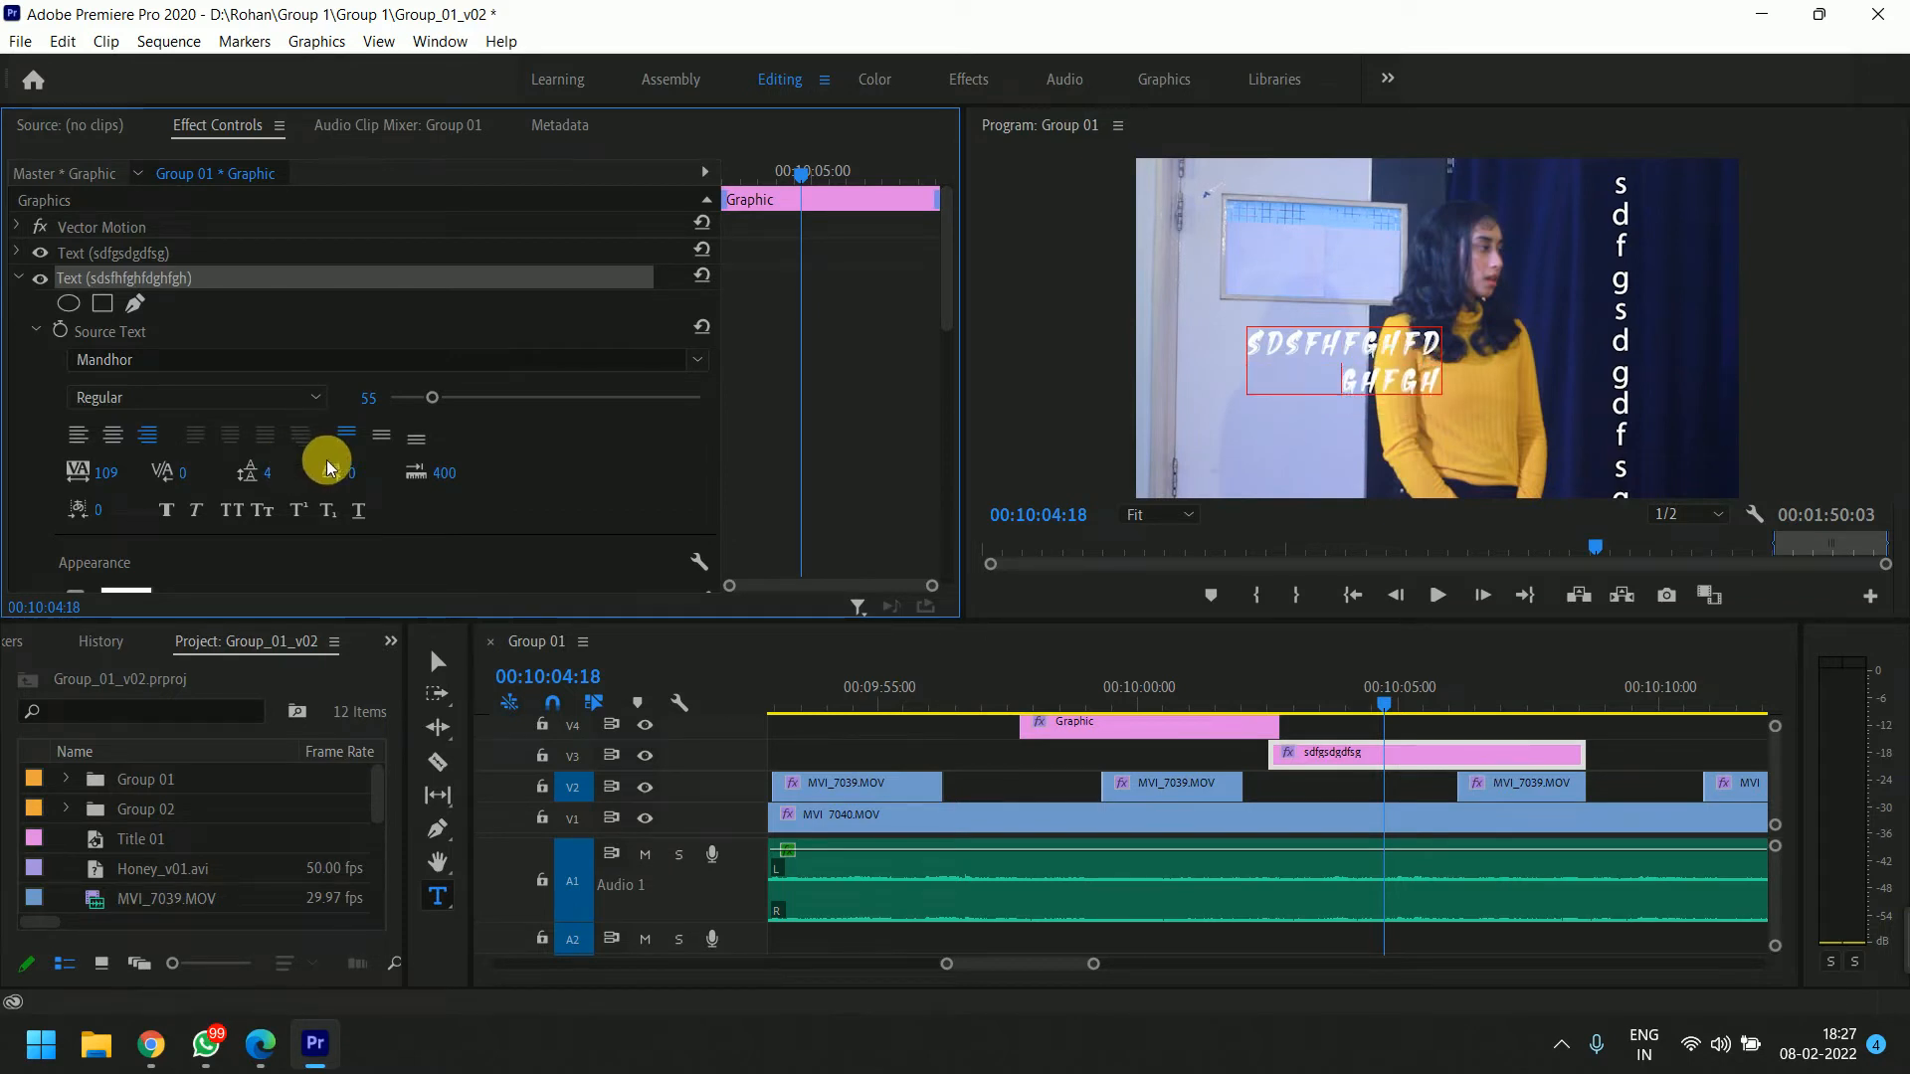
Set the second line's baseline shift to 5 and its first letter H to -36, with a tab width of 442.
{"action": "left_click", "coordinate": [1347, 384]}
{"action": "left_click_drag", "start_coordinate": [1343, 383], "coordinate": [1445, 386]}
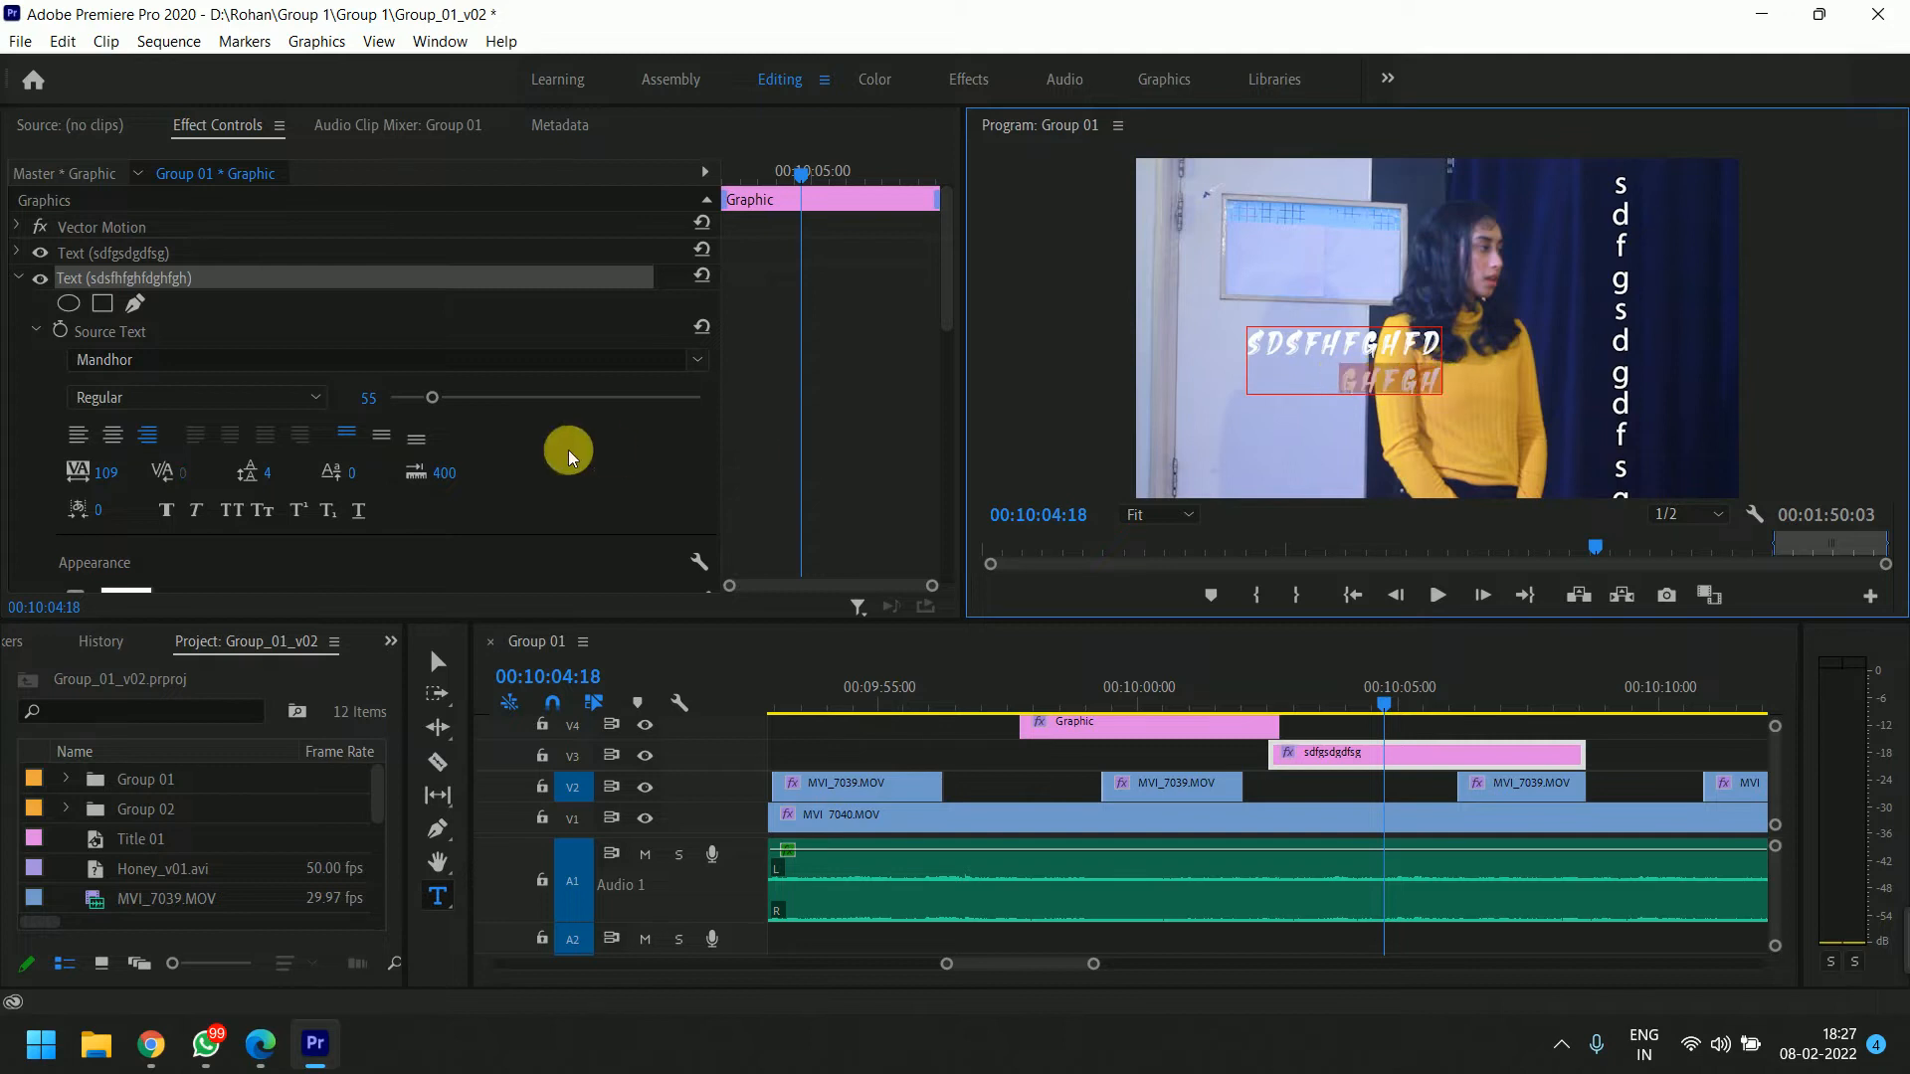
{"action": "left_click_drag", "start_coordinate": [352, 474], "coordinate": [363, 474]}
{"action": "left_click", "coordinate": [1385, 378]}
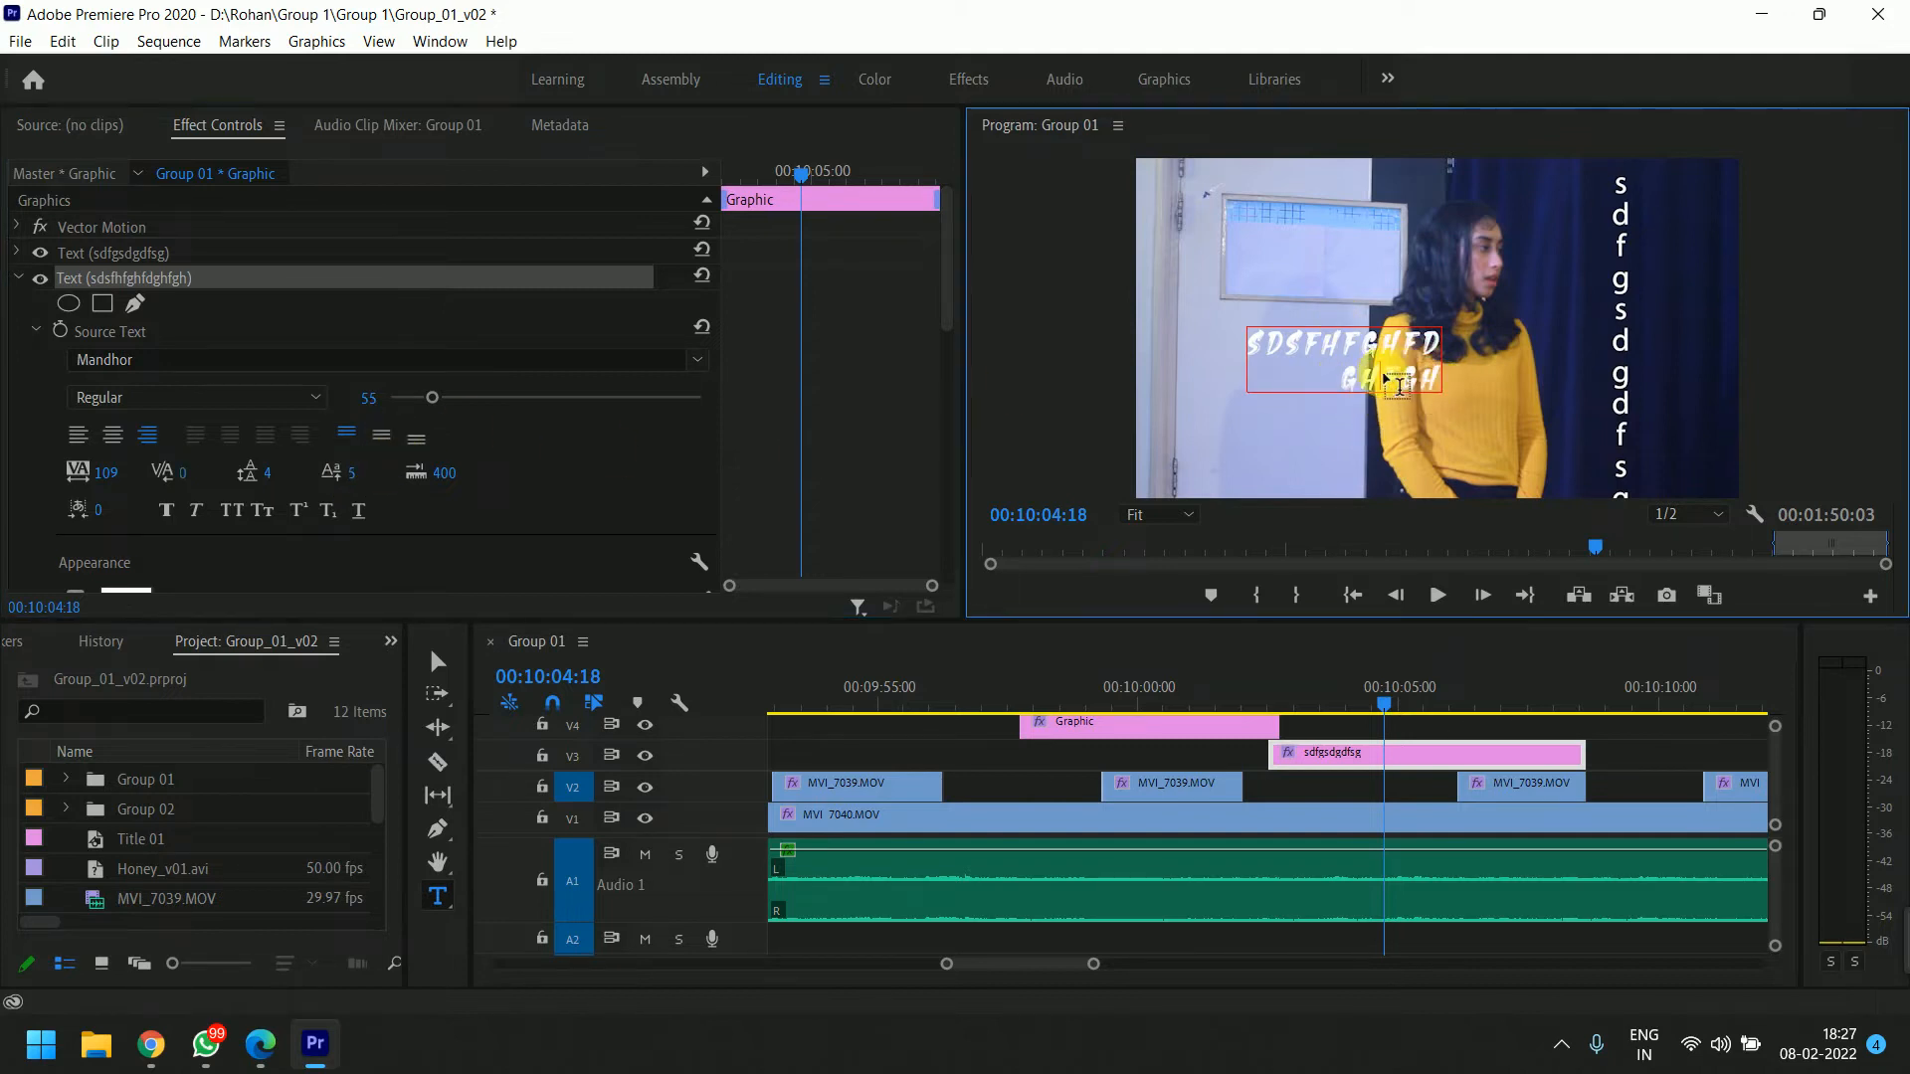
{"action": "left_click_drag", "start_coordinate": [357, 474], "coordinate": [558, 458]}
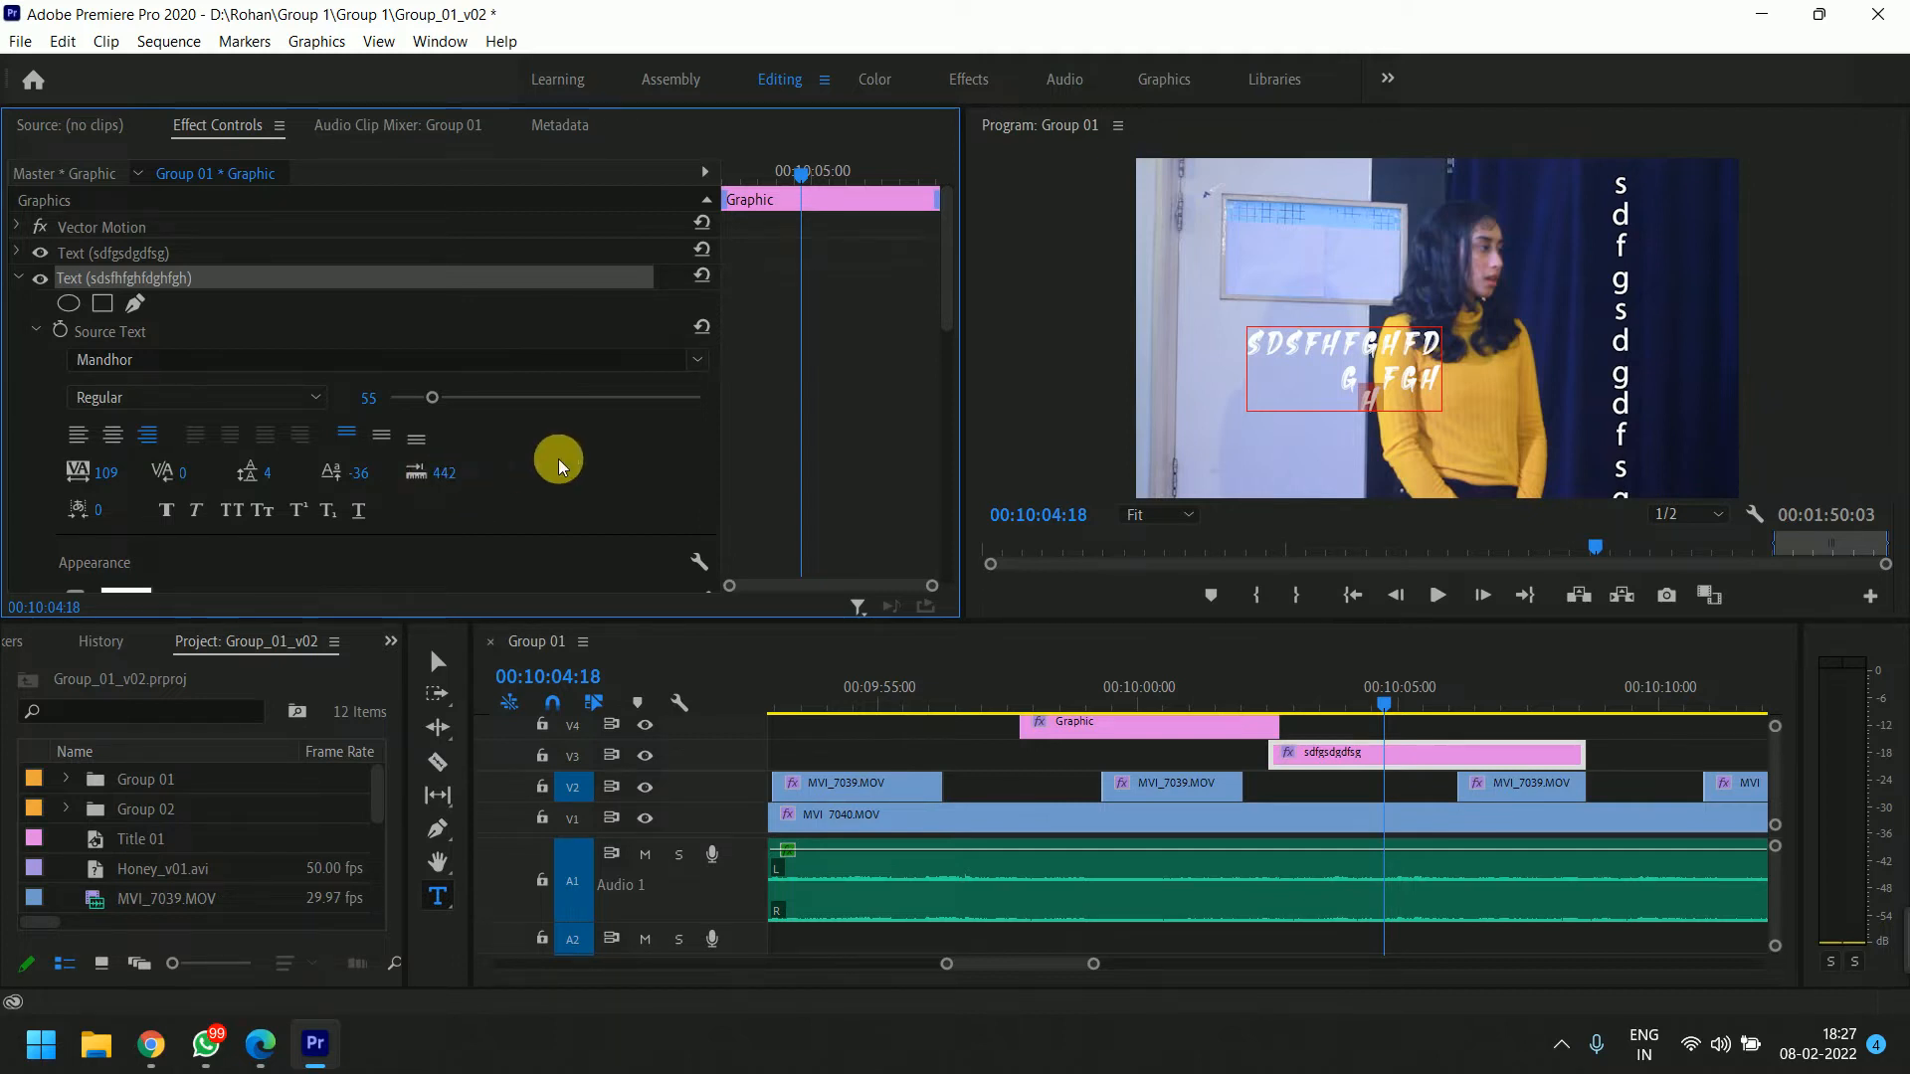
Set the tab width of the horizontal text layer to 462.
{"action": "left_click", "coordinate": [1602, 310]}
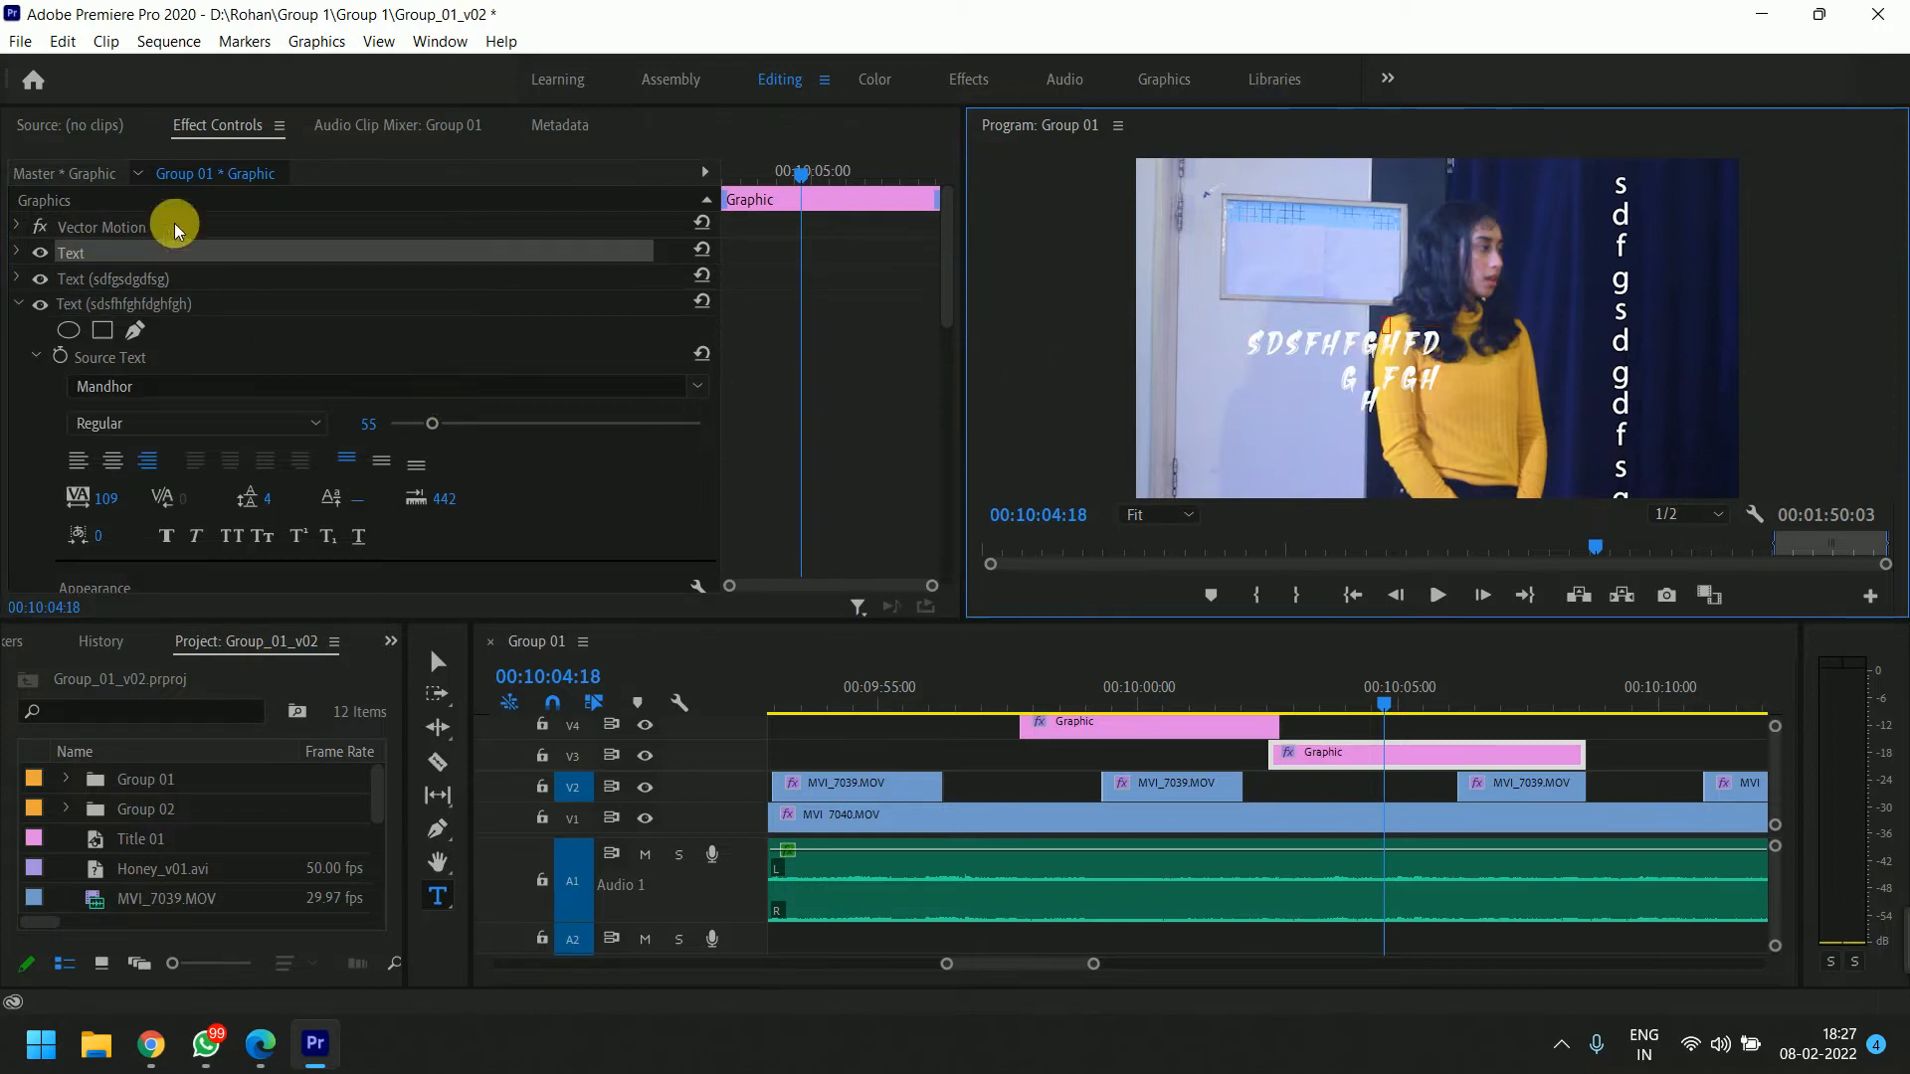
{"action": "left_click", "coordinate": [123, 308]}
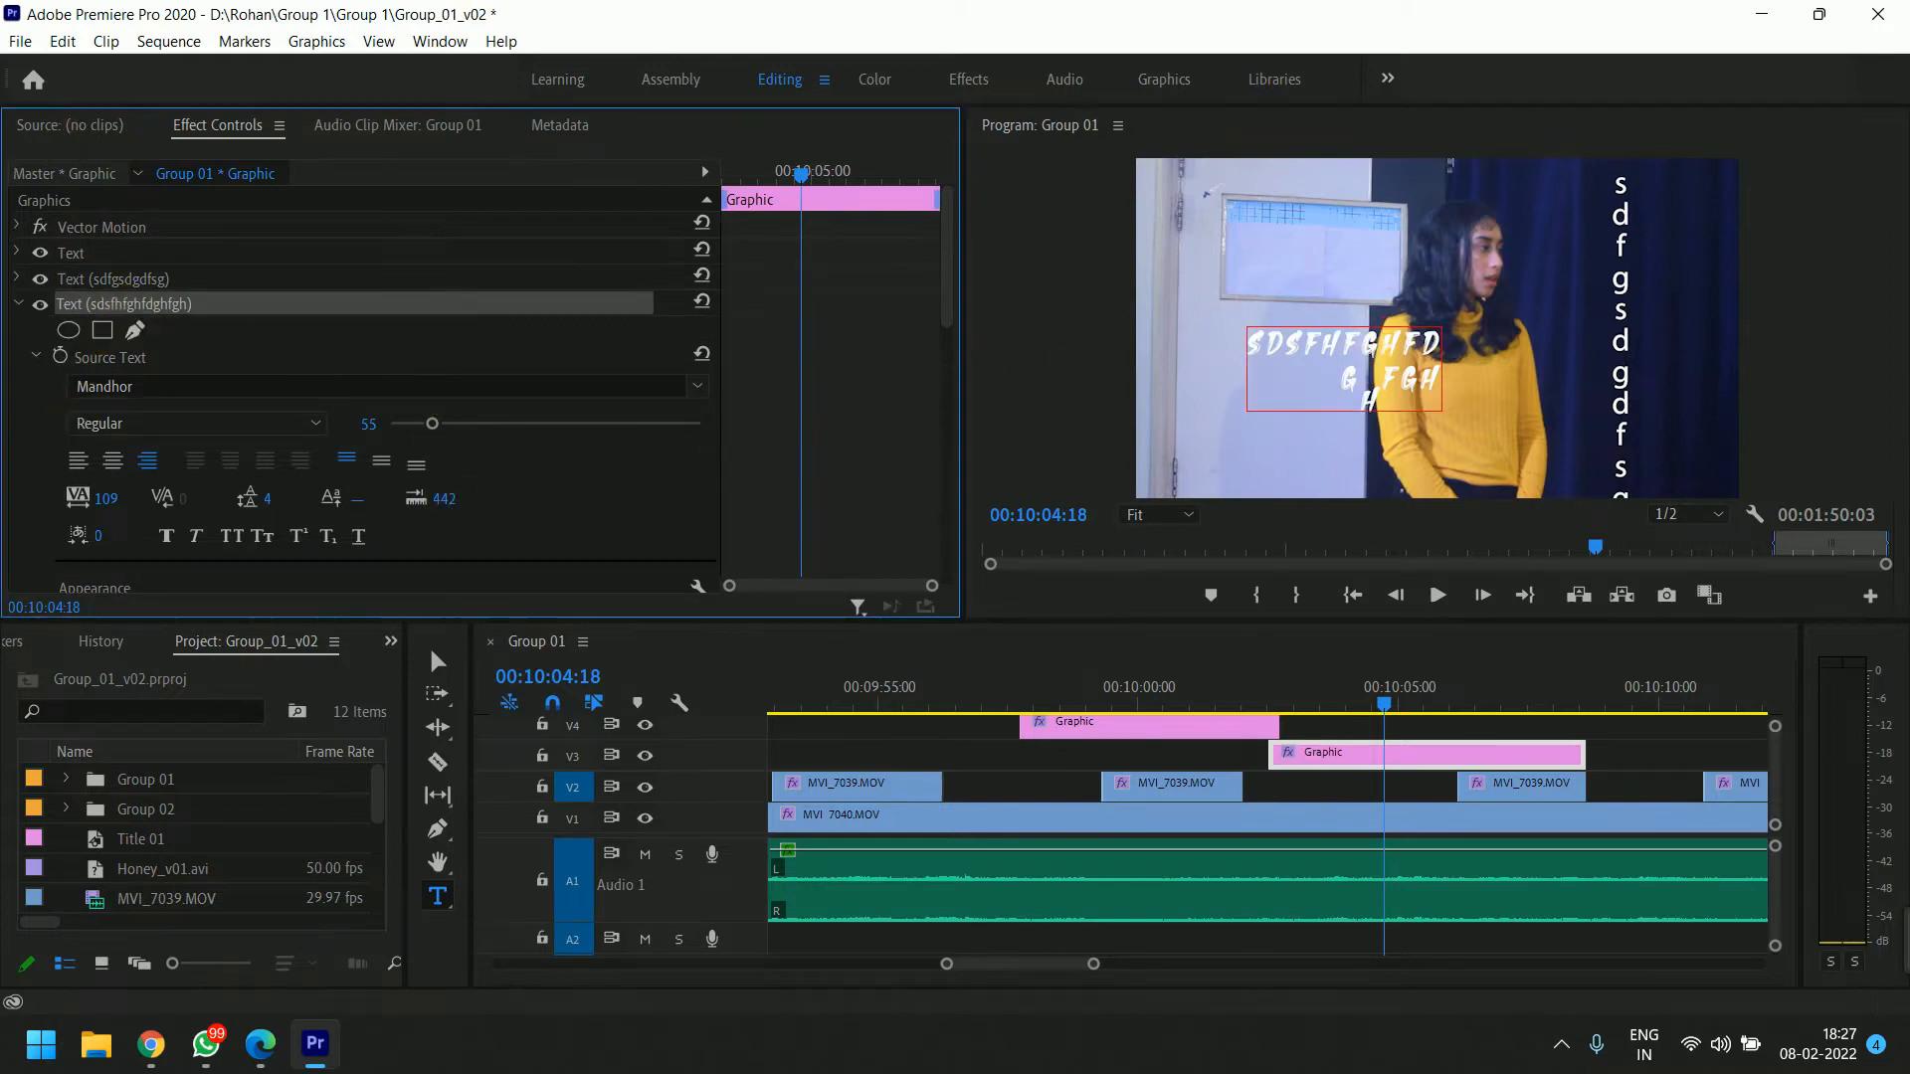
{"action": "mouse_move", "coordinate": [444, 498]}
{"action": "left_mouse_down"}
{"action": "mouse_move", "coordinate": [415, 500]}
{"action": "mouse_move", "coordinate": [445, 513]}
{"action": "left_mouse_up"}
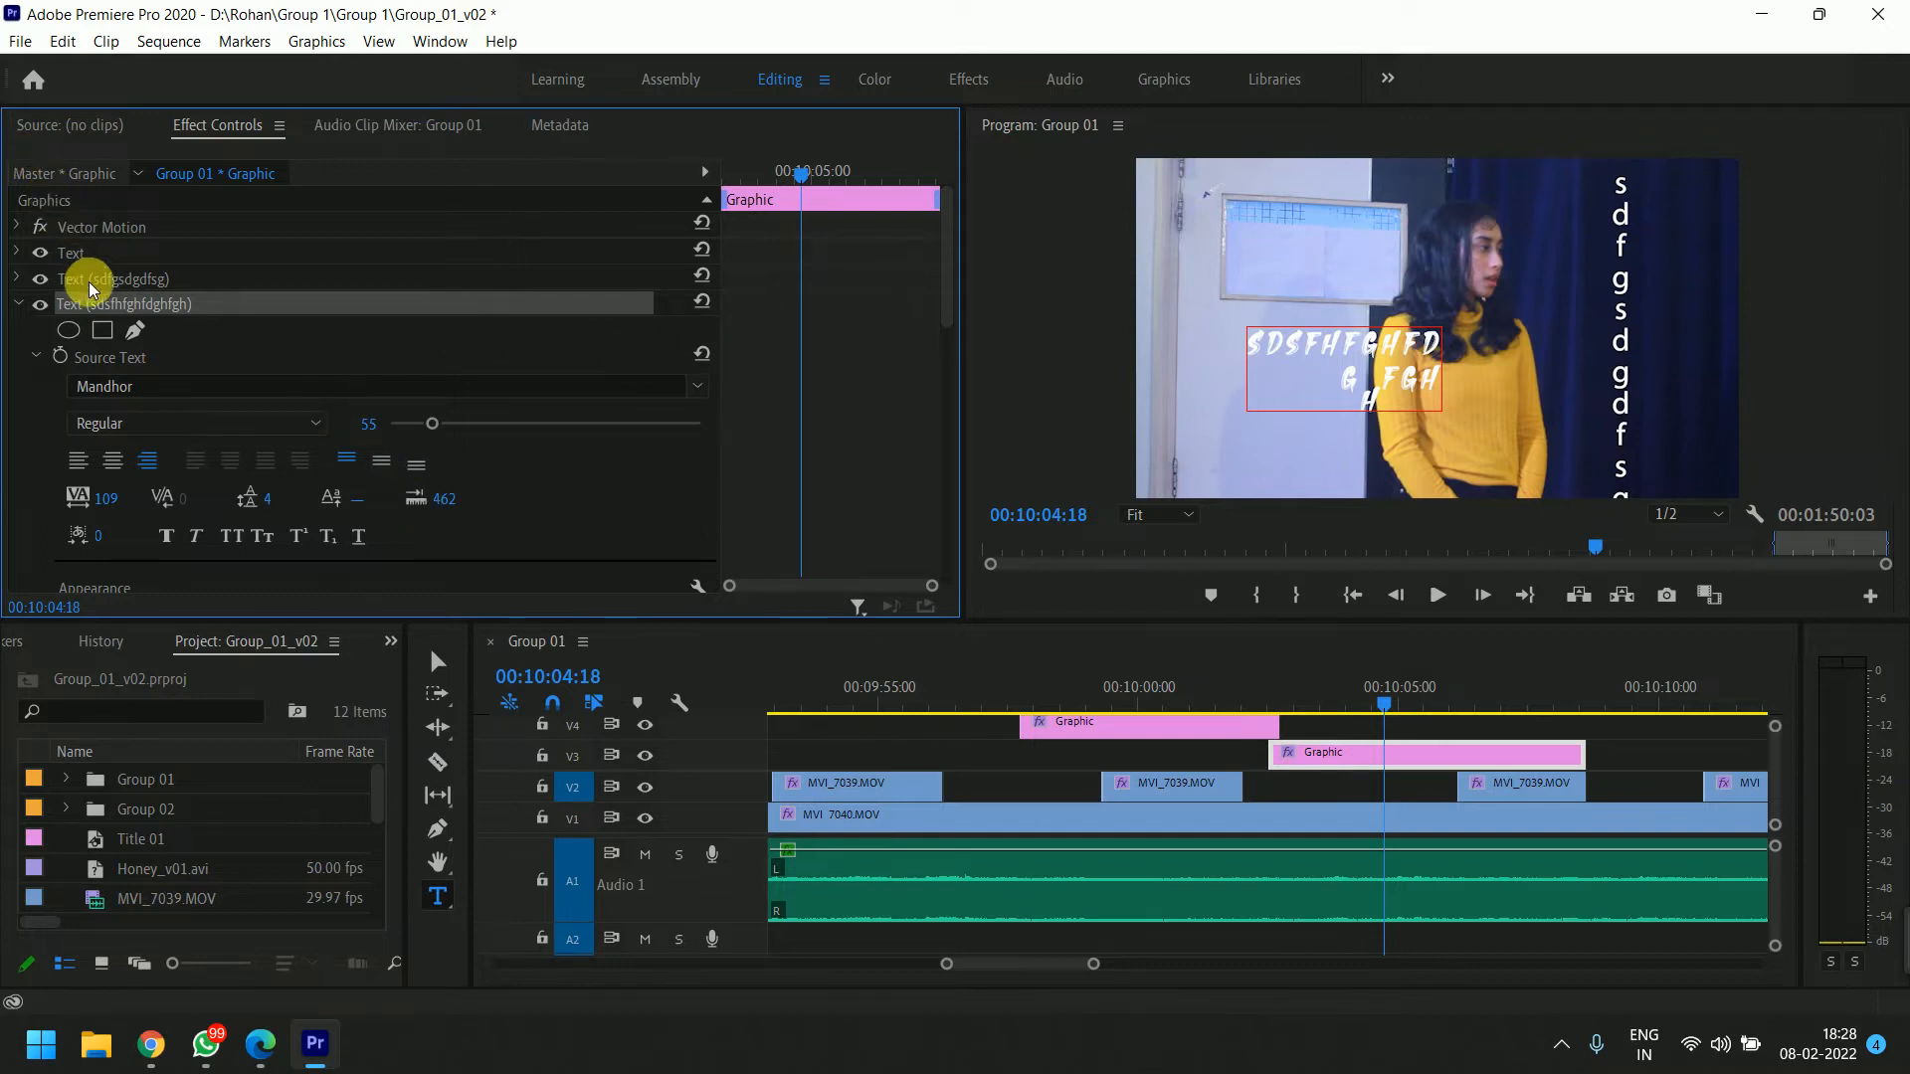
Set the tab width of the horizontal text layer to 502, and select the graphic's Vector Motion.
{"action": "left_click", "coordinate": [438, 662]}
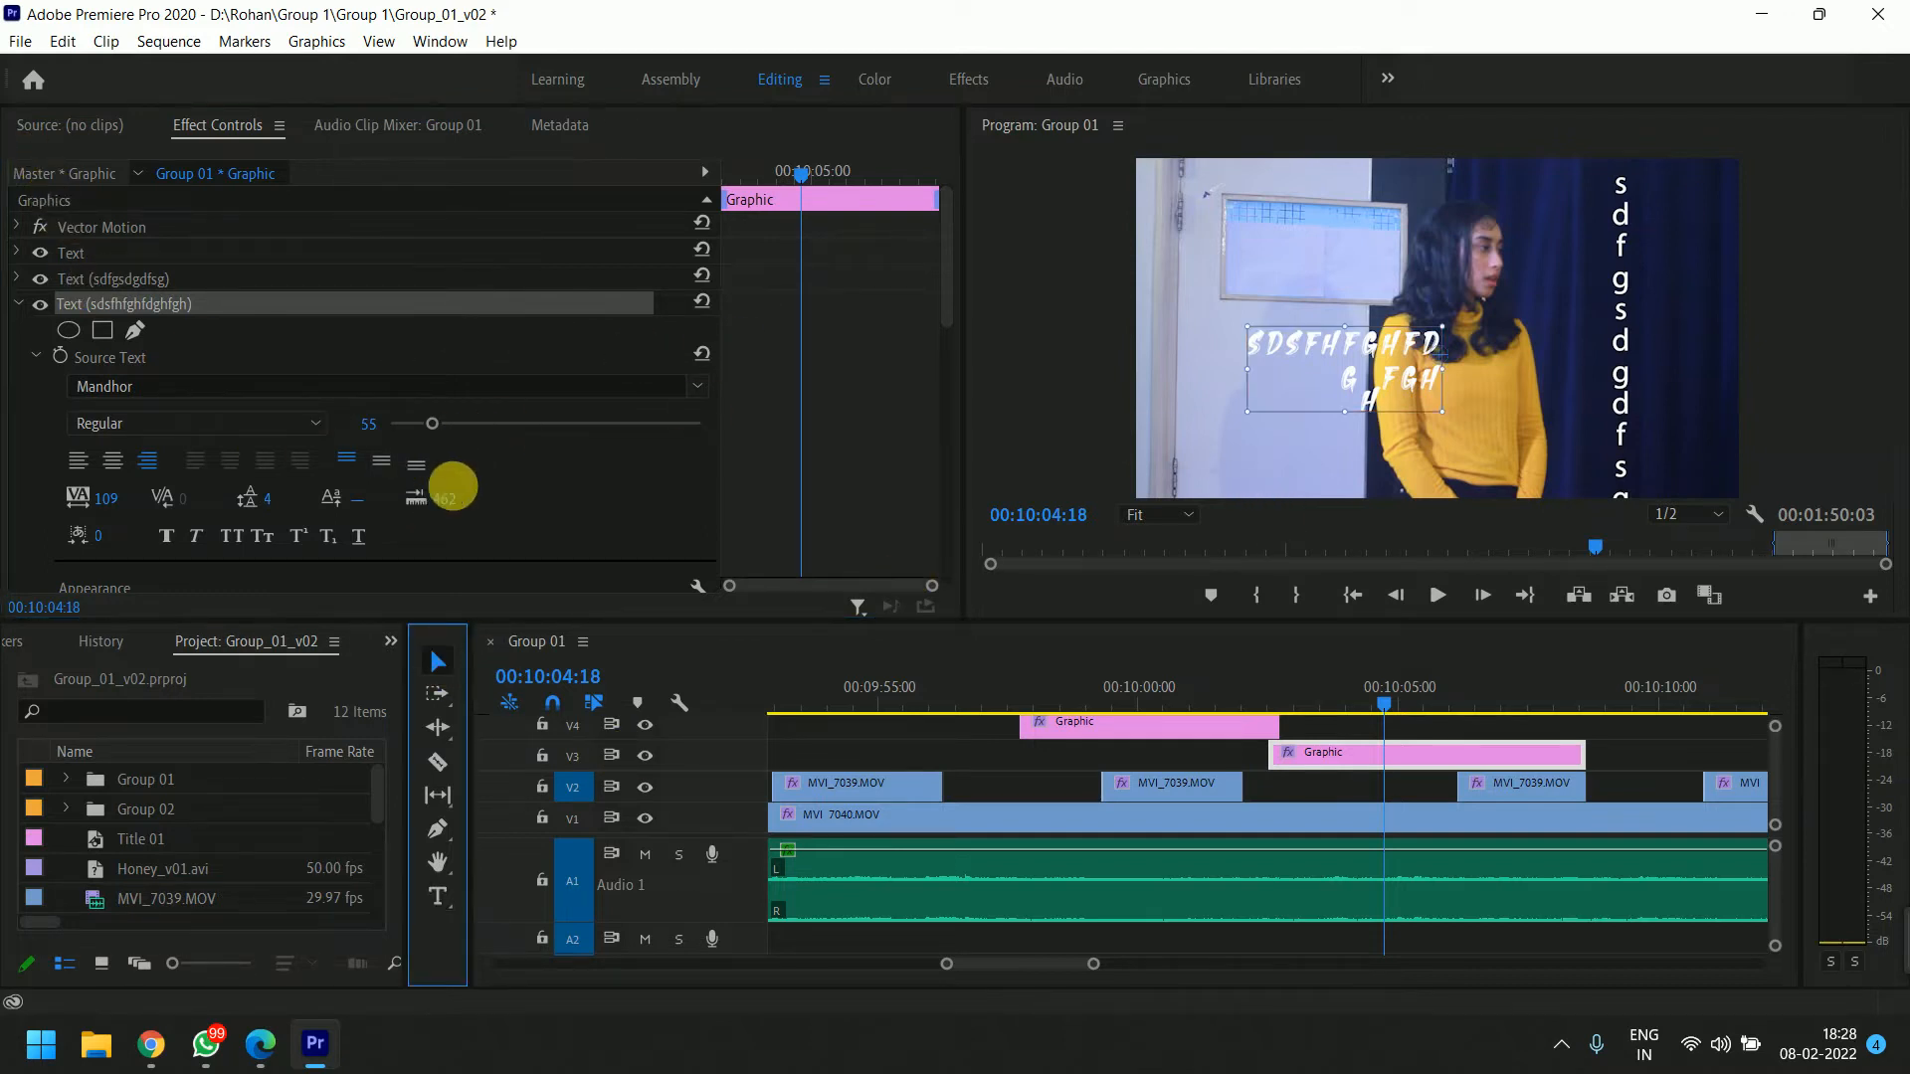
{"action": "mouse_move", "coordinate": [453, 487]}
{"action": "left_mouse_down"}
{"action": "mouse_move", "coordinate": [474, 487]}
{"action": "mouse_move", "coordinate": [475, 512]}
{"action": "left_mouse_up"}
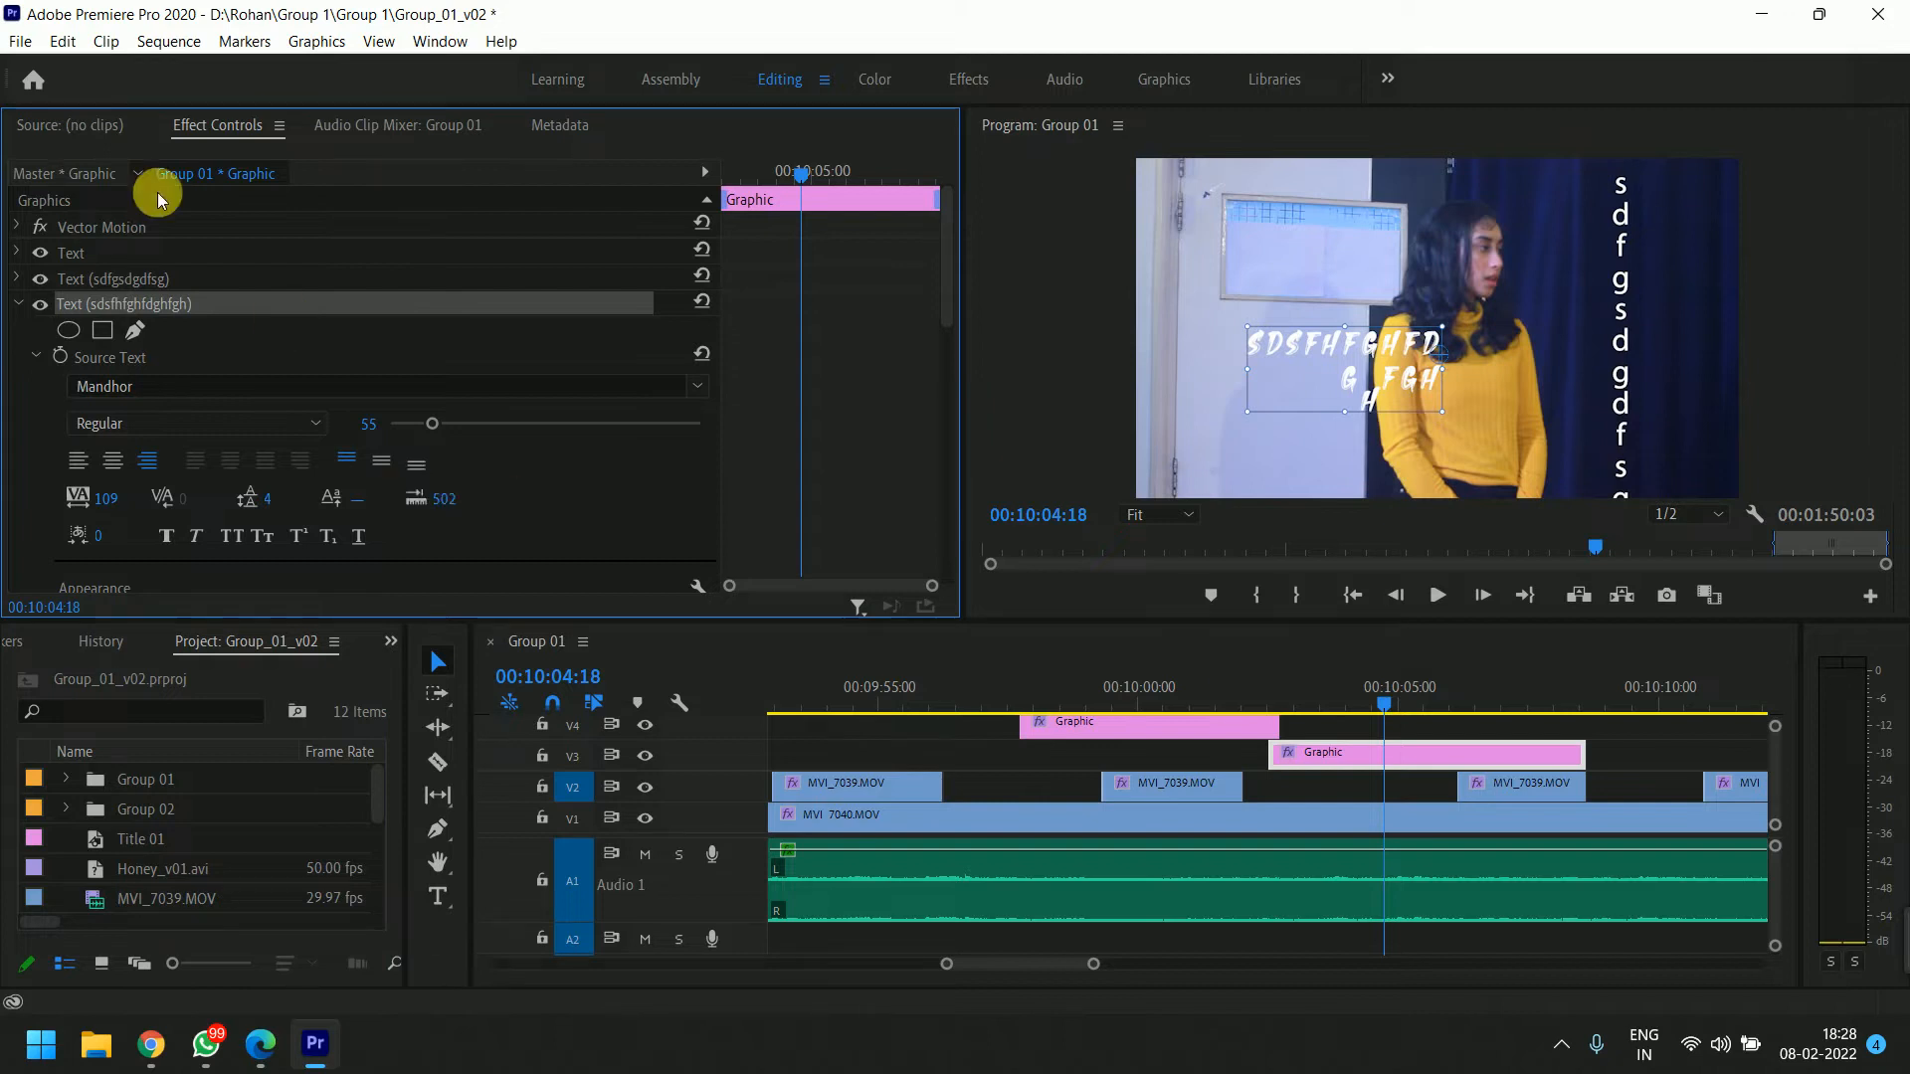
{"action": "left_click", "coordinate": [140, 227]}
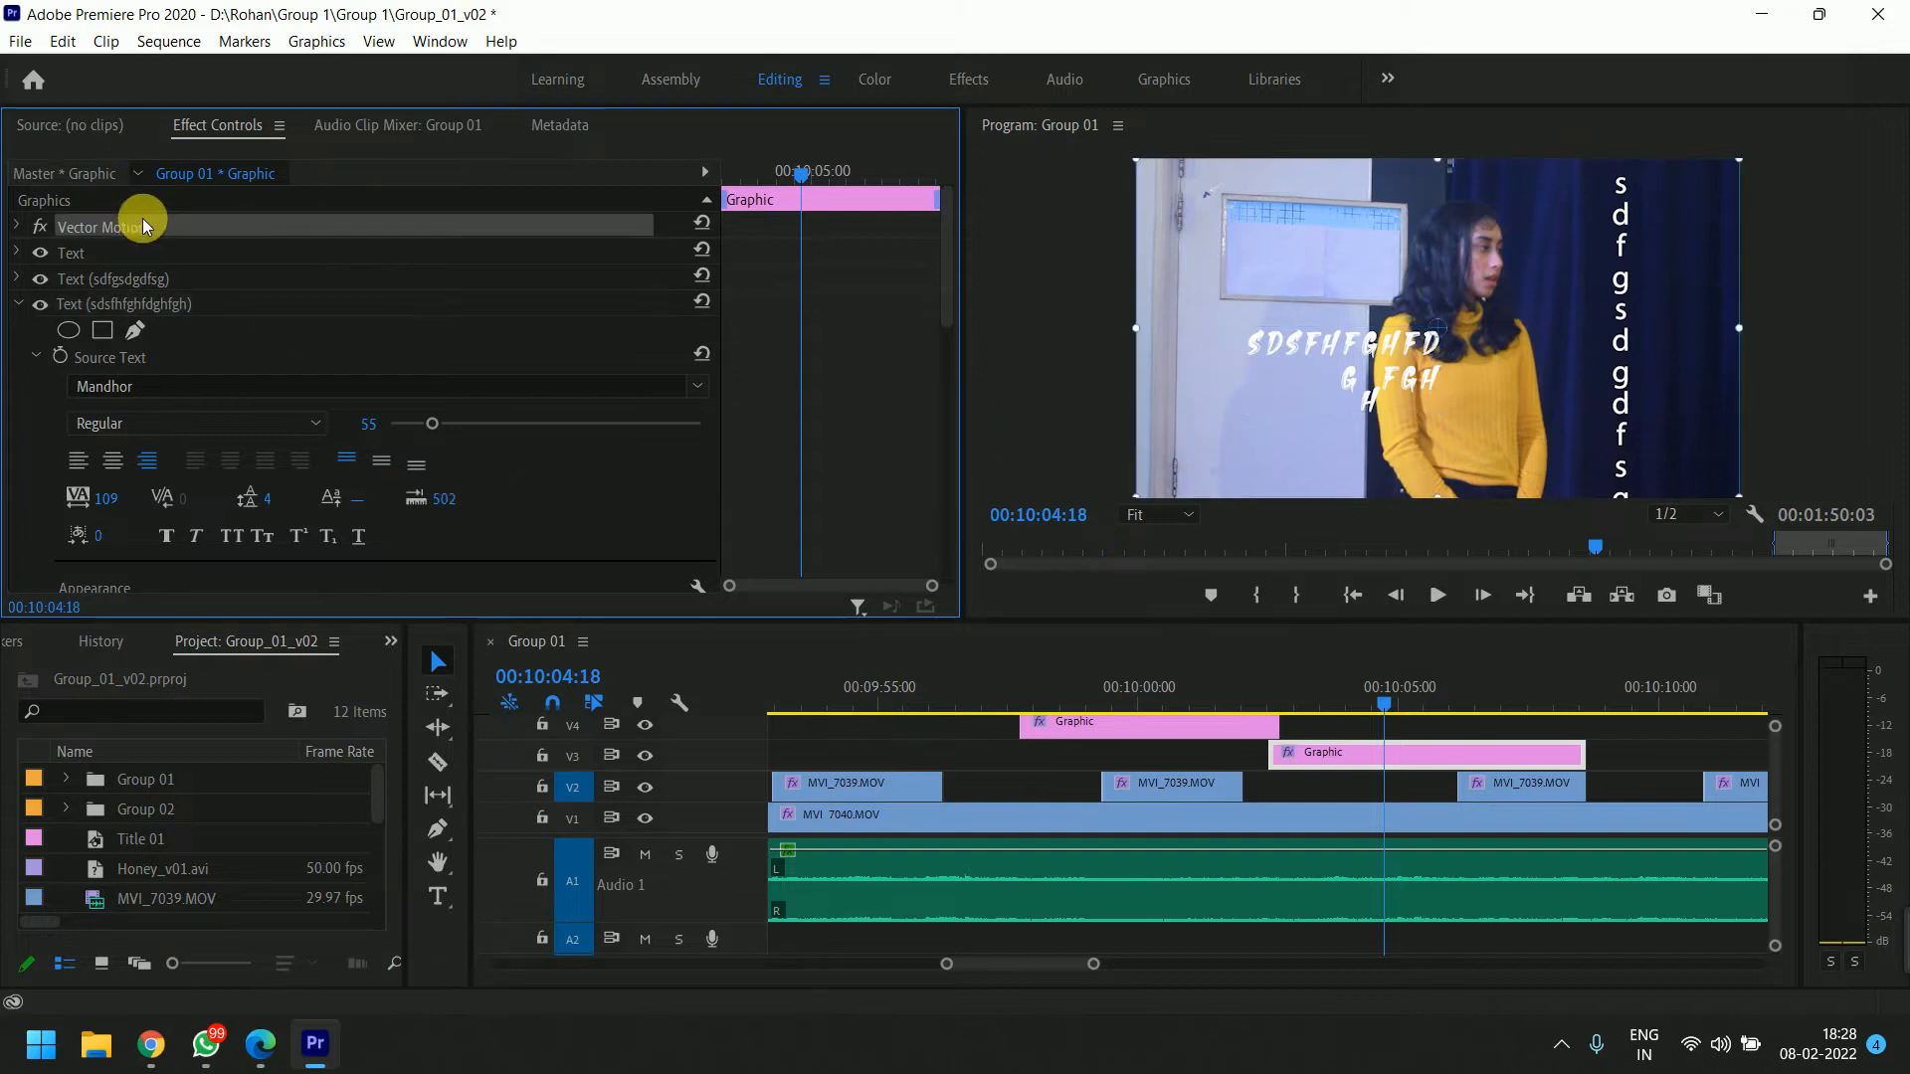
Enter "tw" in the paragraph text layer of the earlier graphic clip on V4, with the Vector Motion and text properties expanded.
{"action": "left_click", "coordinate": [1098, 681]}
{"action": "left_click", "coordinate": [1122, 727]}
{"action": "left_click", "coordinate": [81, 237]}
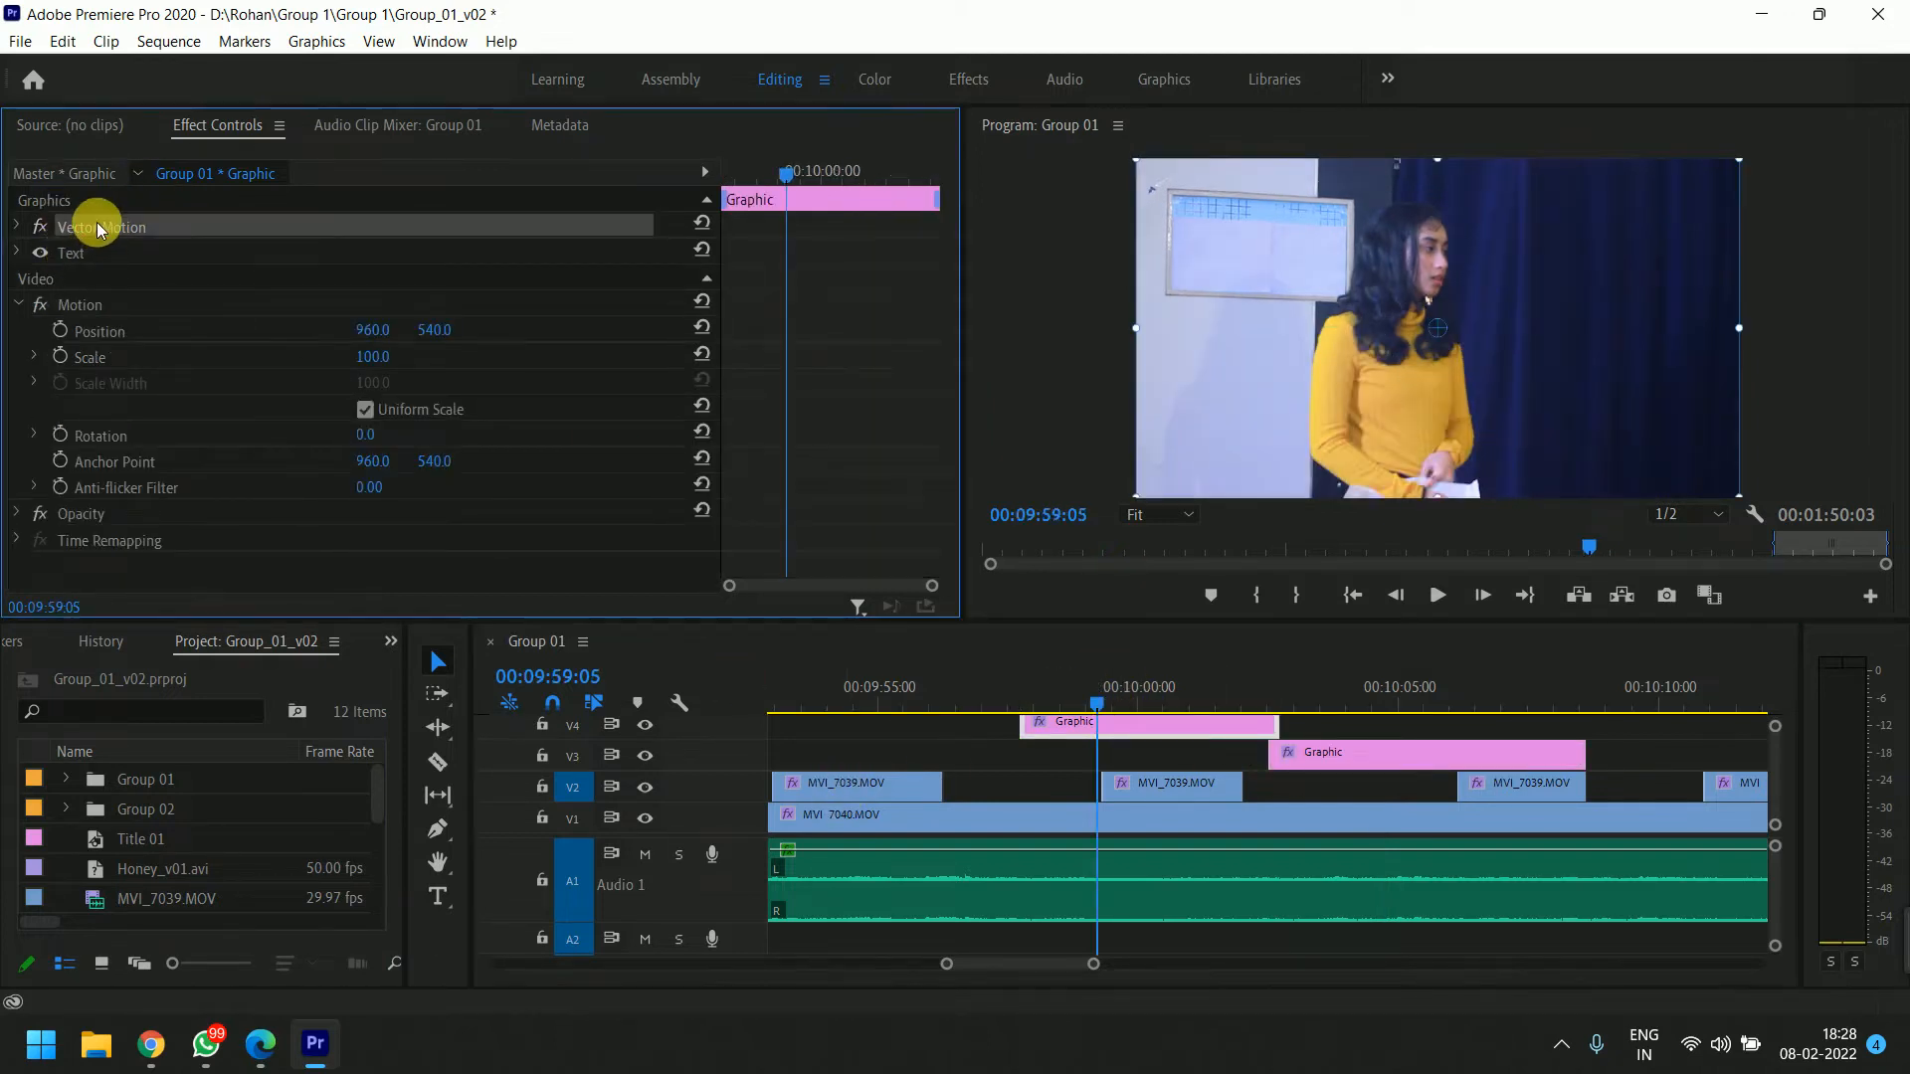
{"action": "left_click", "coordinate": [23, 229]}
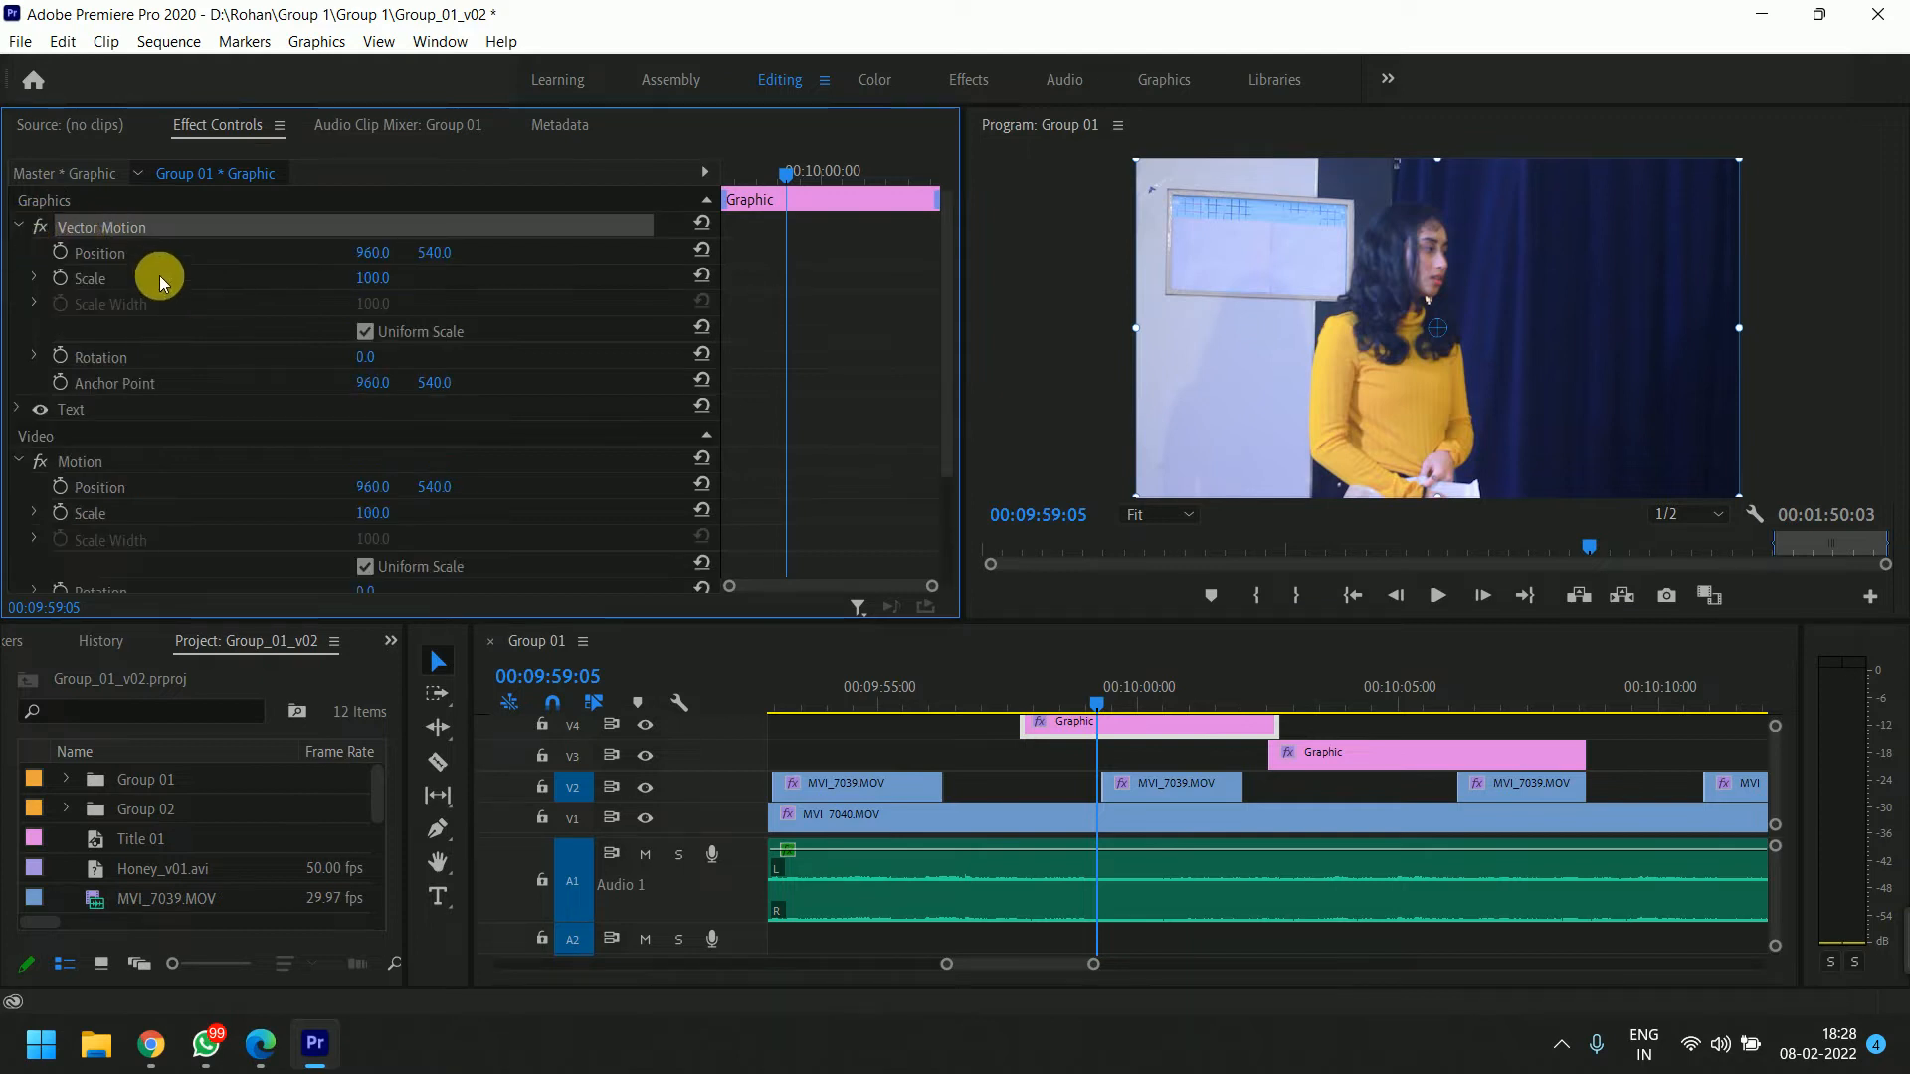
{"action": "left_click", "coordinate": [94, 411]}
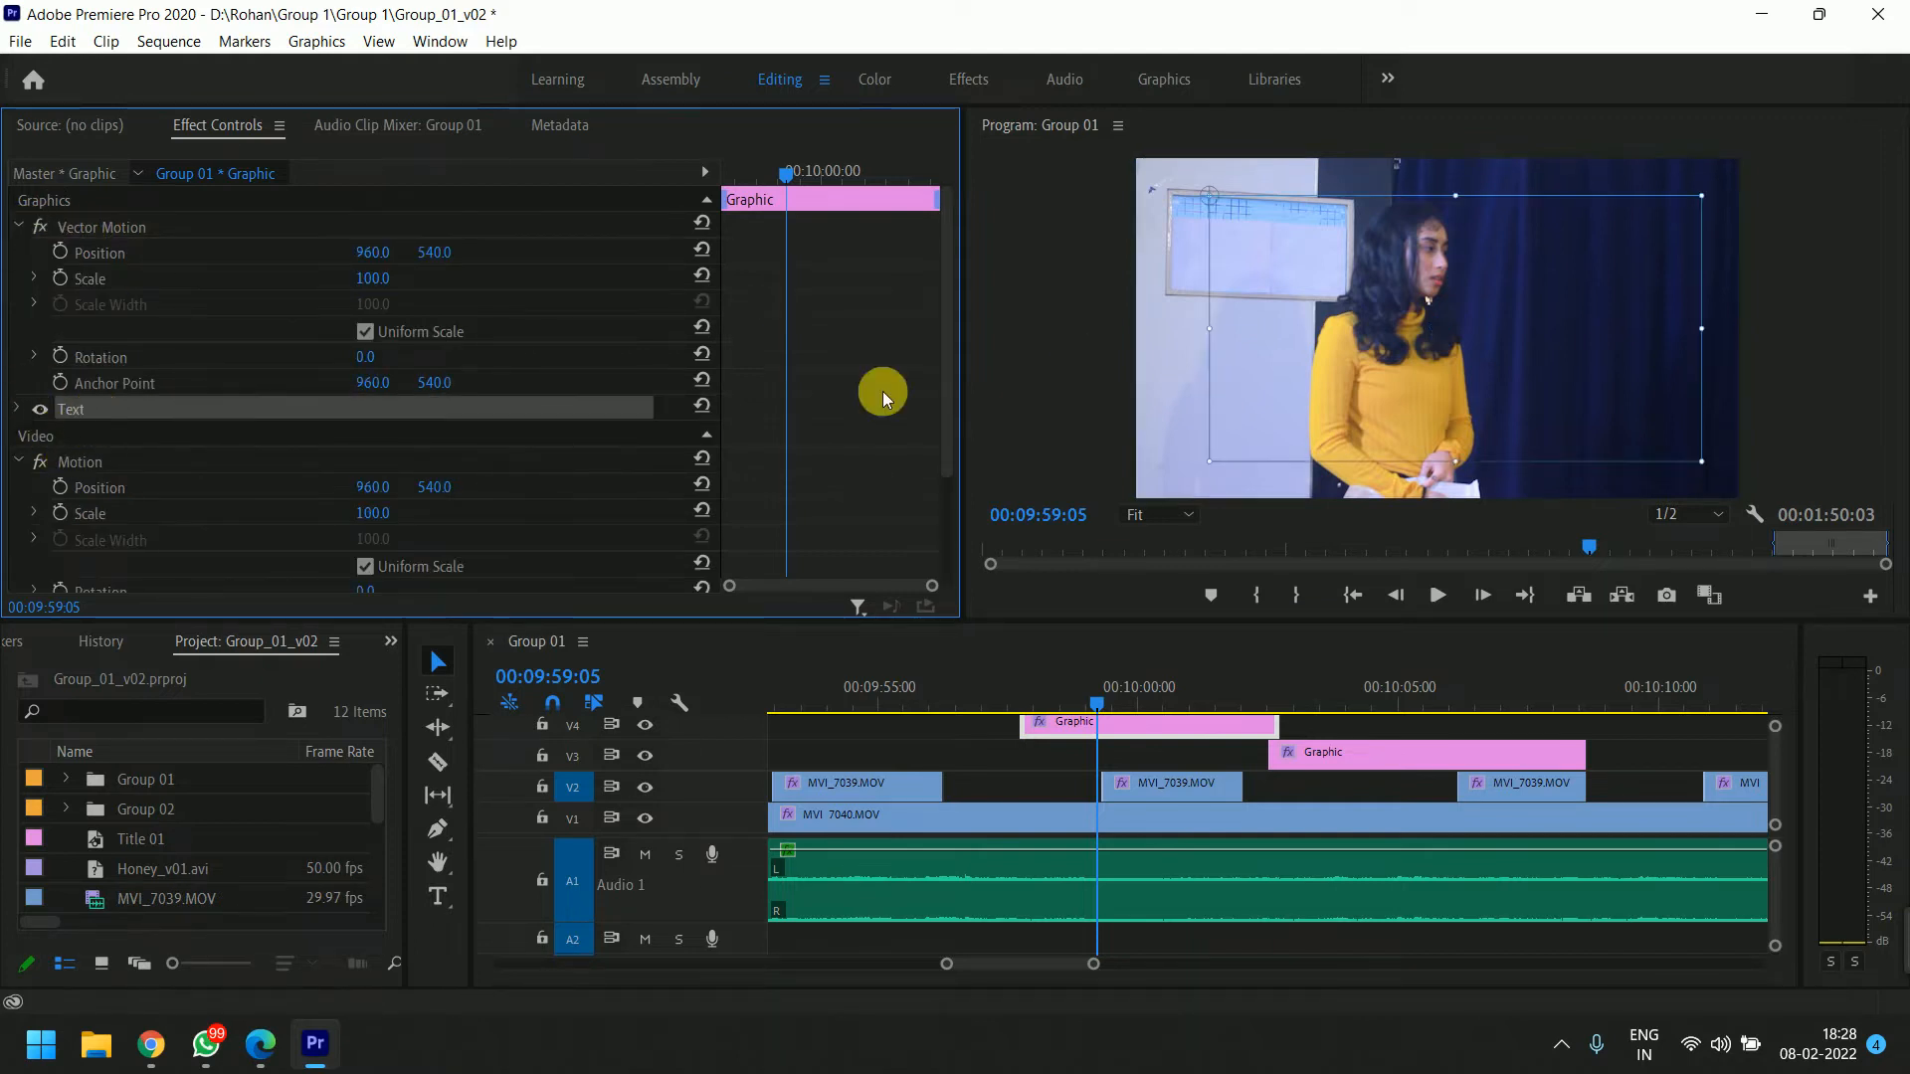
{"action": "key", "text": "t"}
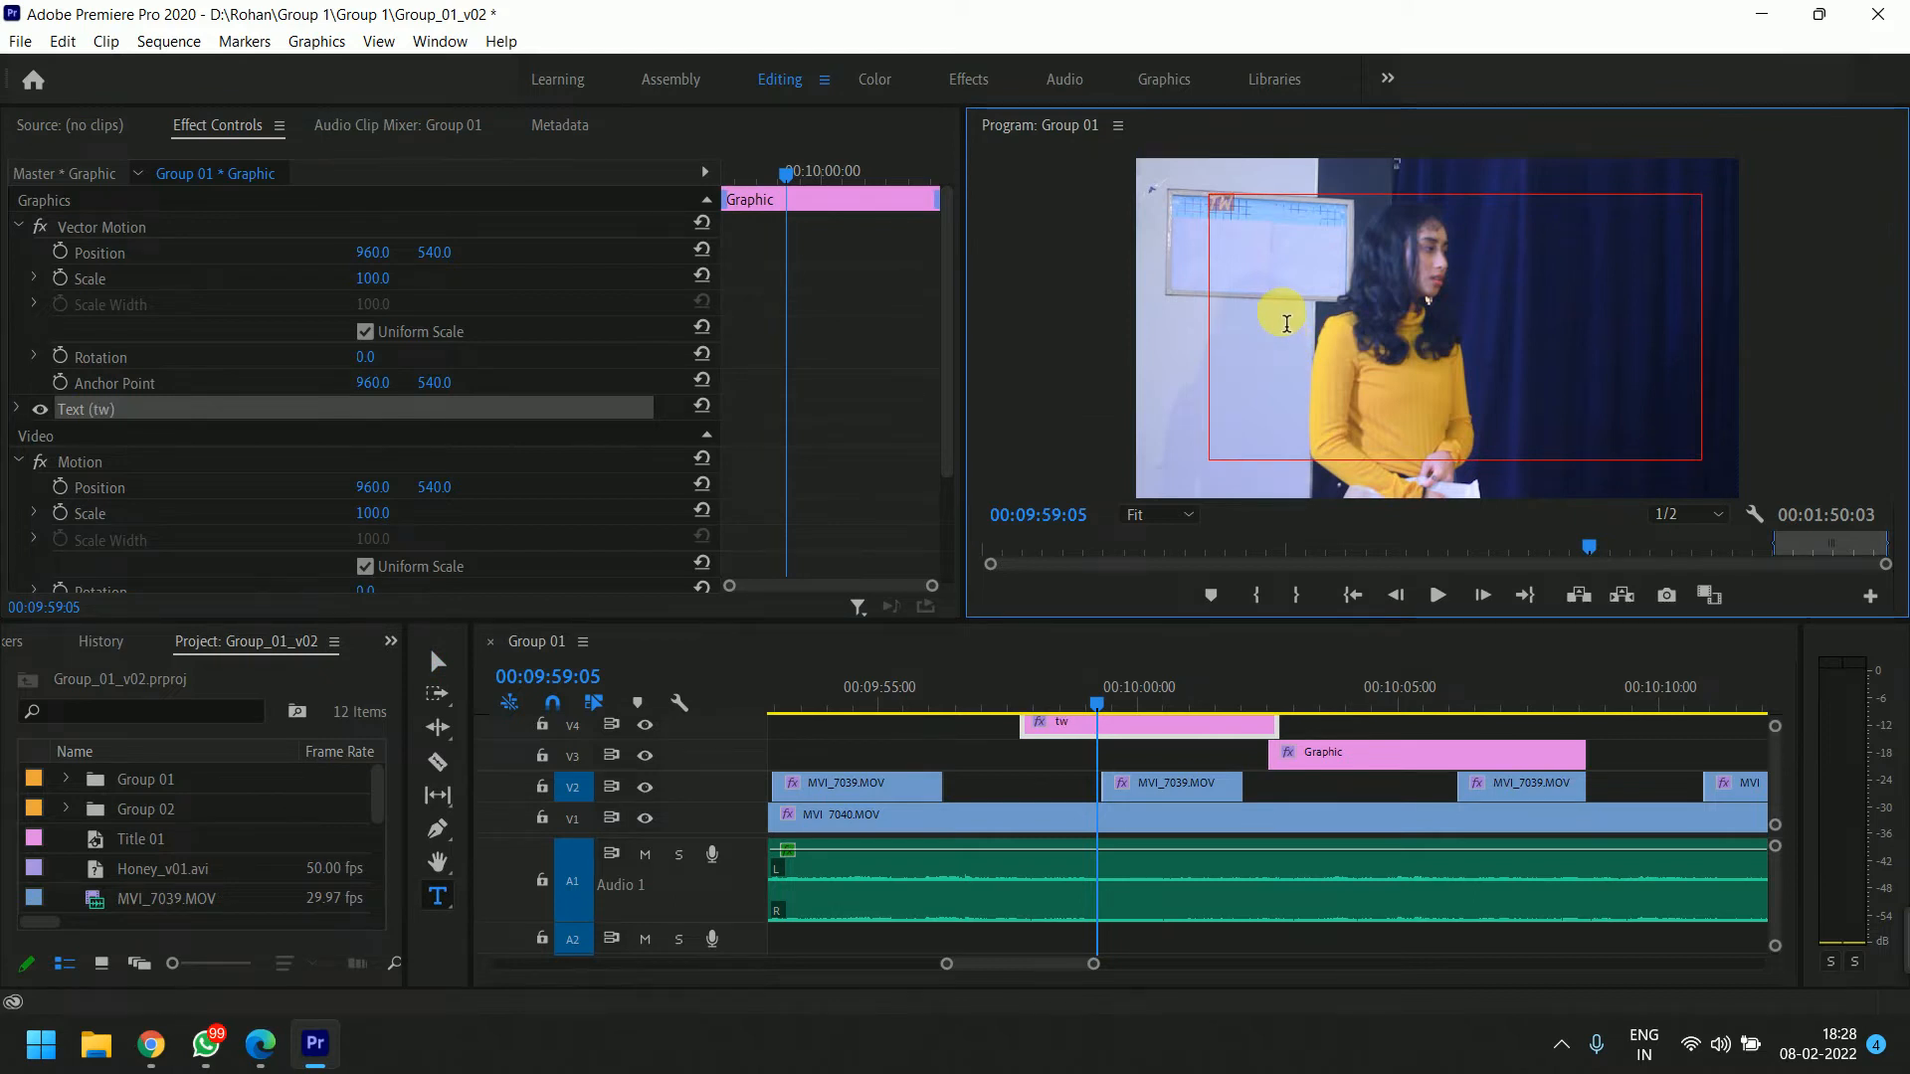
{"action": "left_click", "coordinate": [16, 409]}
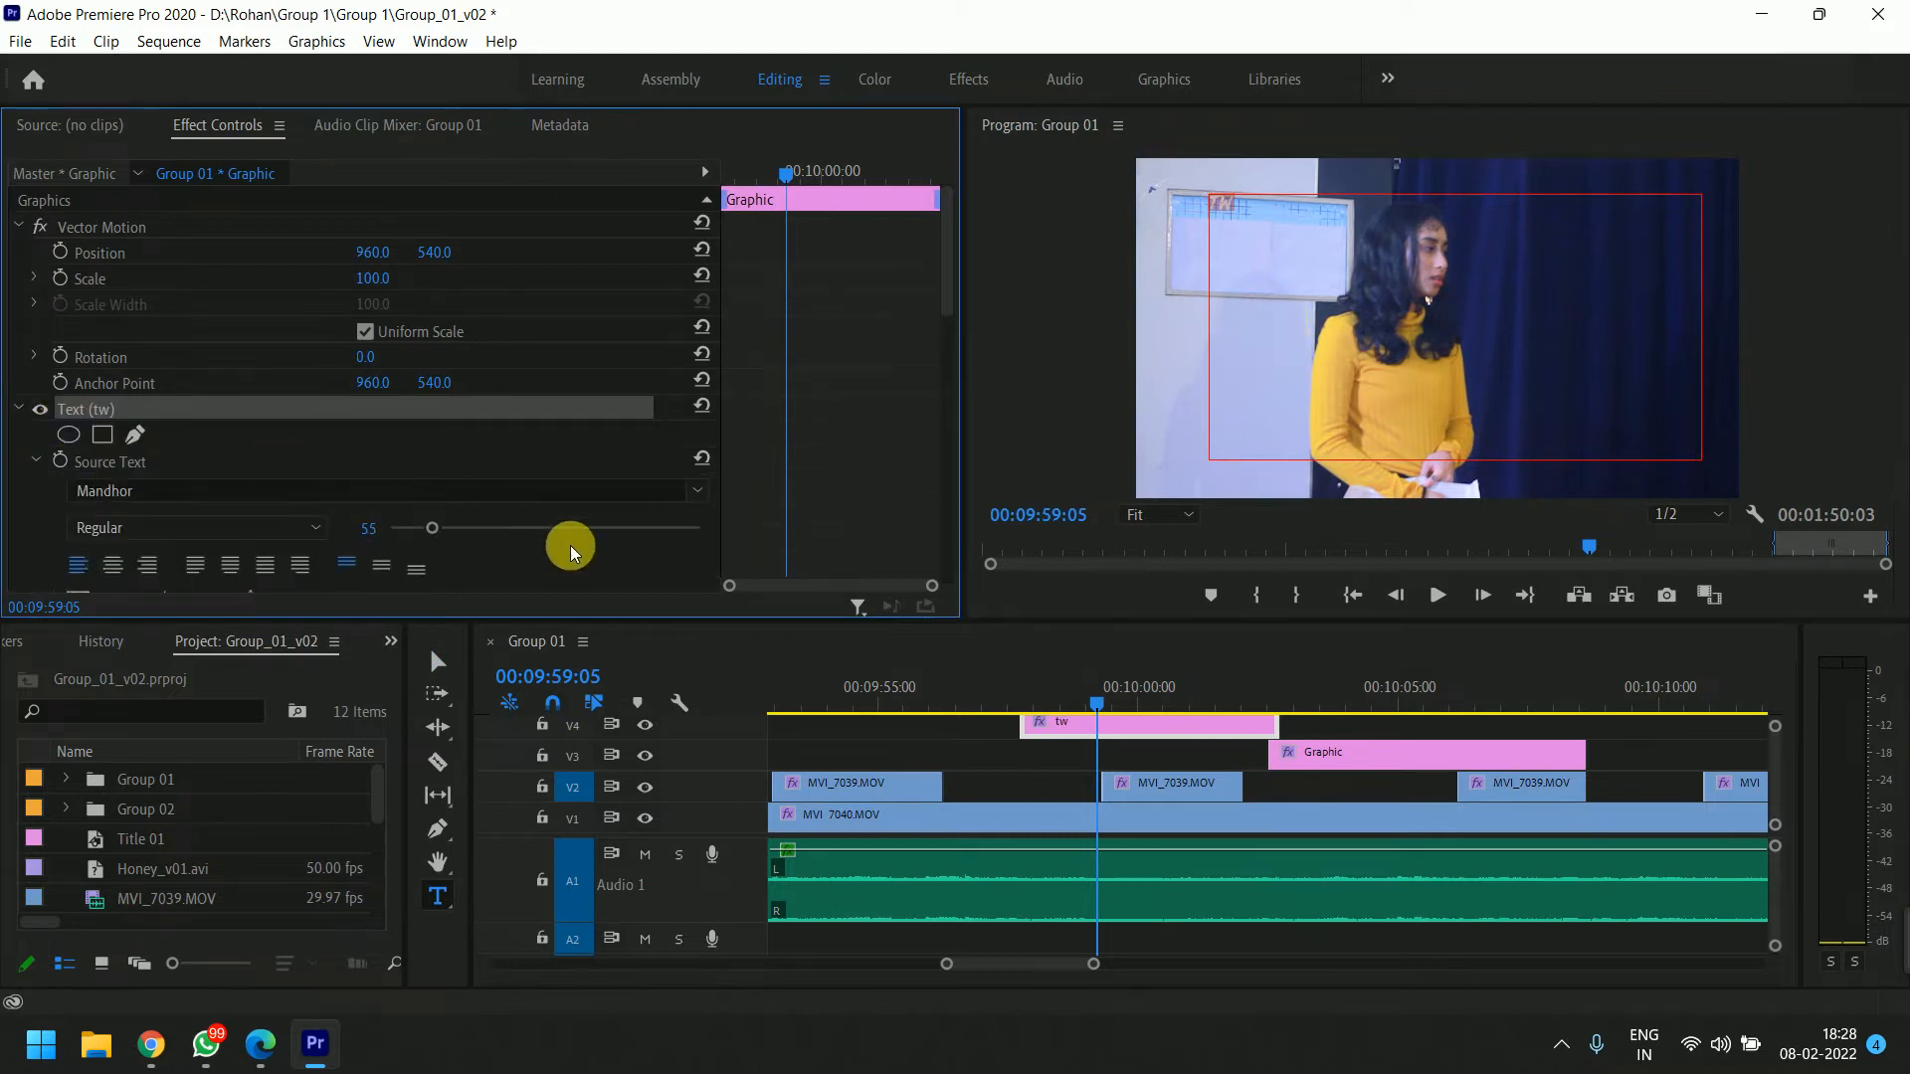
Try tab widths of 0 and 34 on the "tw" paragraph text.
{"action": "scroll", "coordinate": [570, 545], "scroll_direction": "down", "scroll_amount": 1}
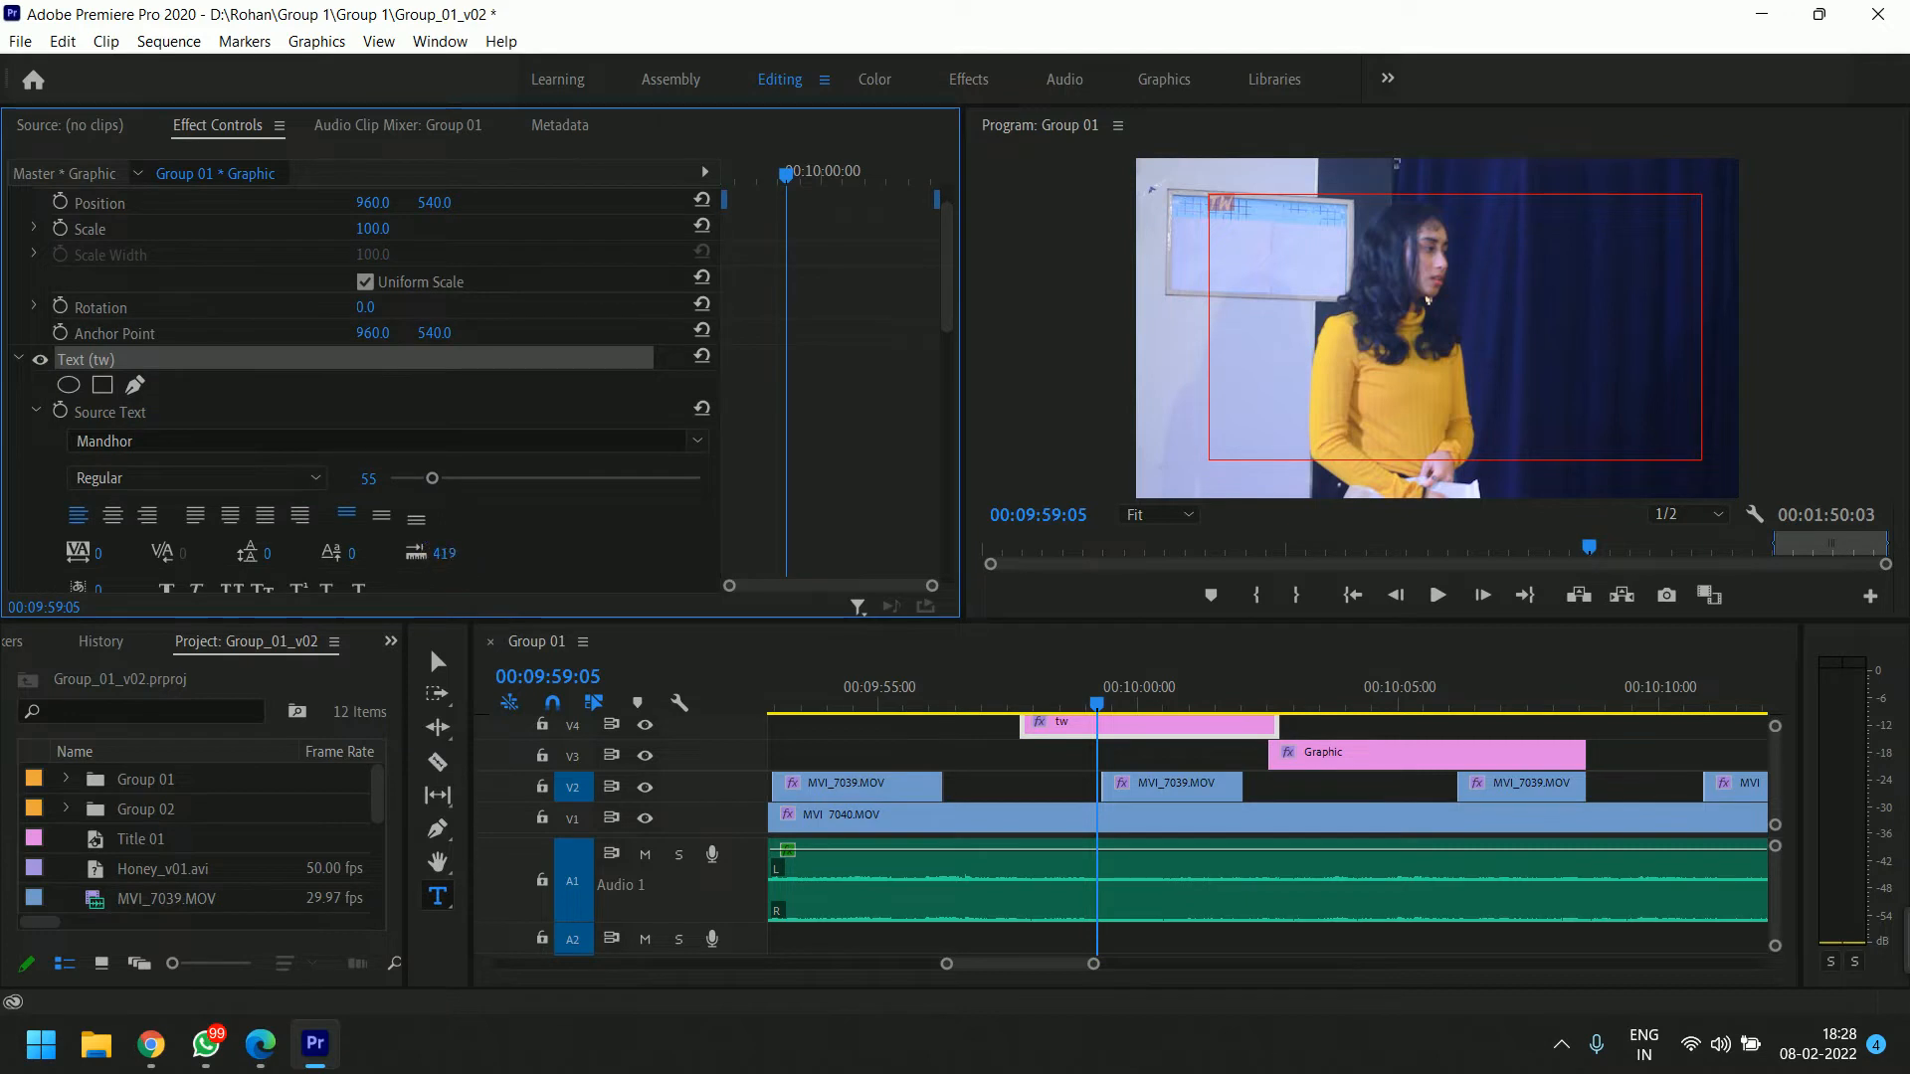
{"action": "left_click_drag", "start_coordinate": [444, 553], "coordinate": [326, 554]}
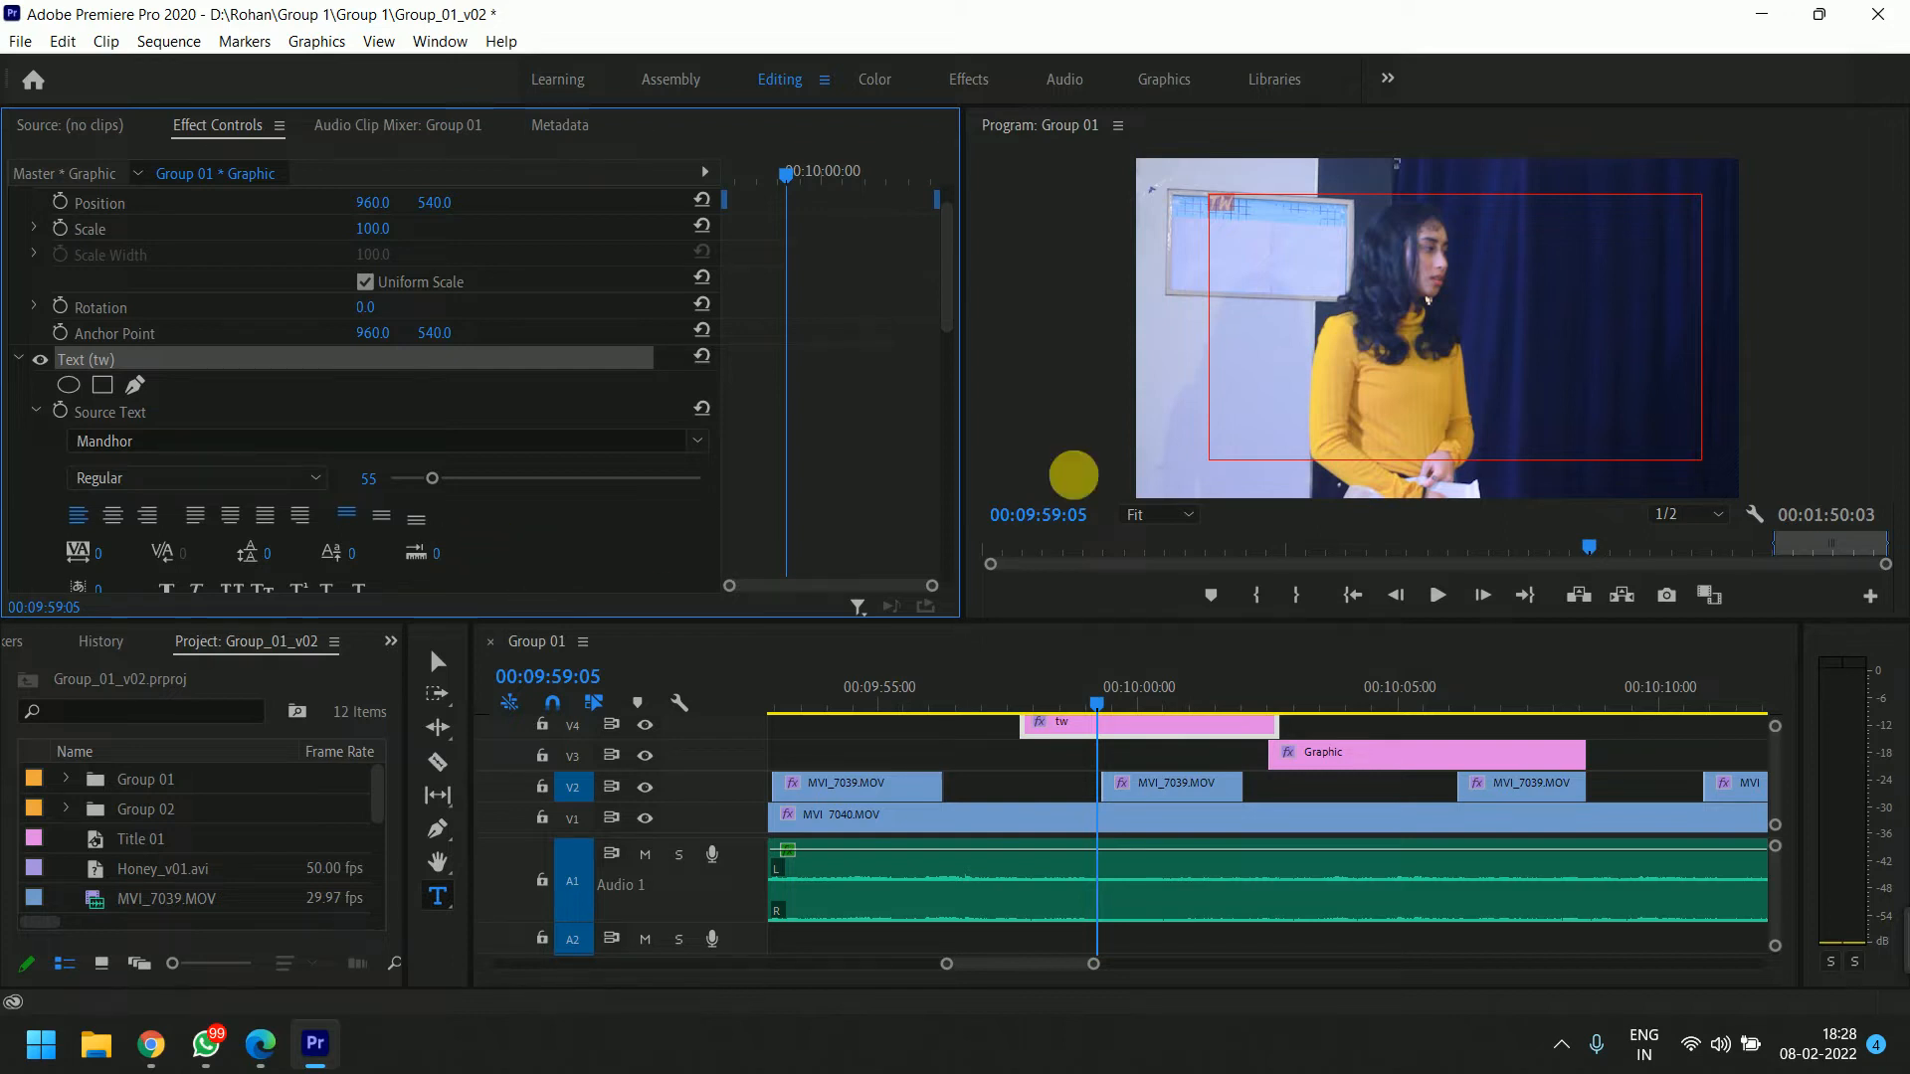
{"action": "left_click", "coordinate": [437, 663]}
{"action": "left_click", "coordinate": [1195, 398]}
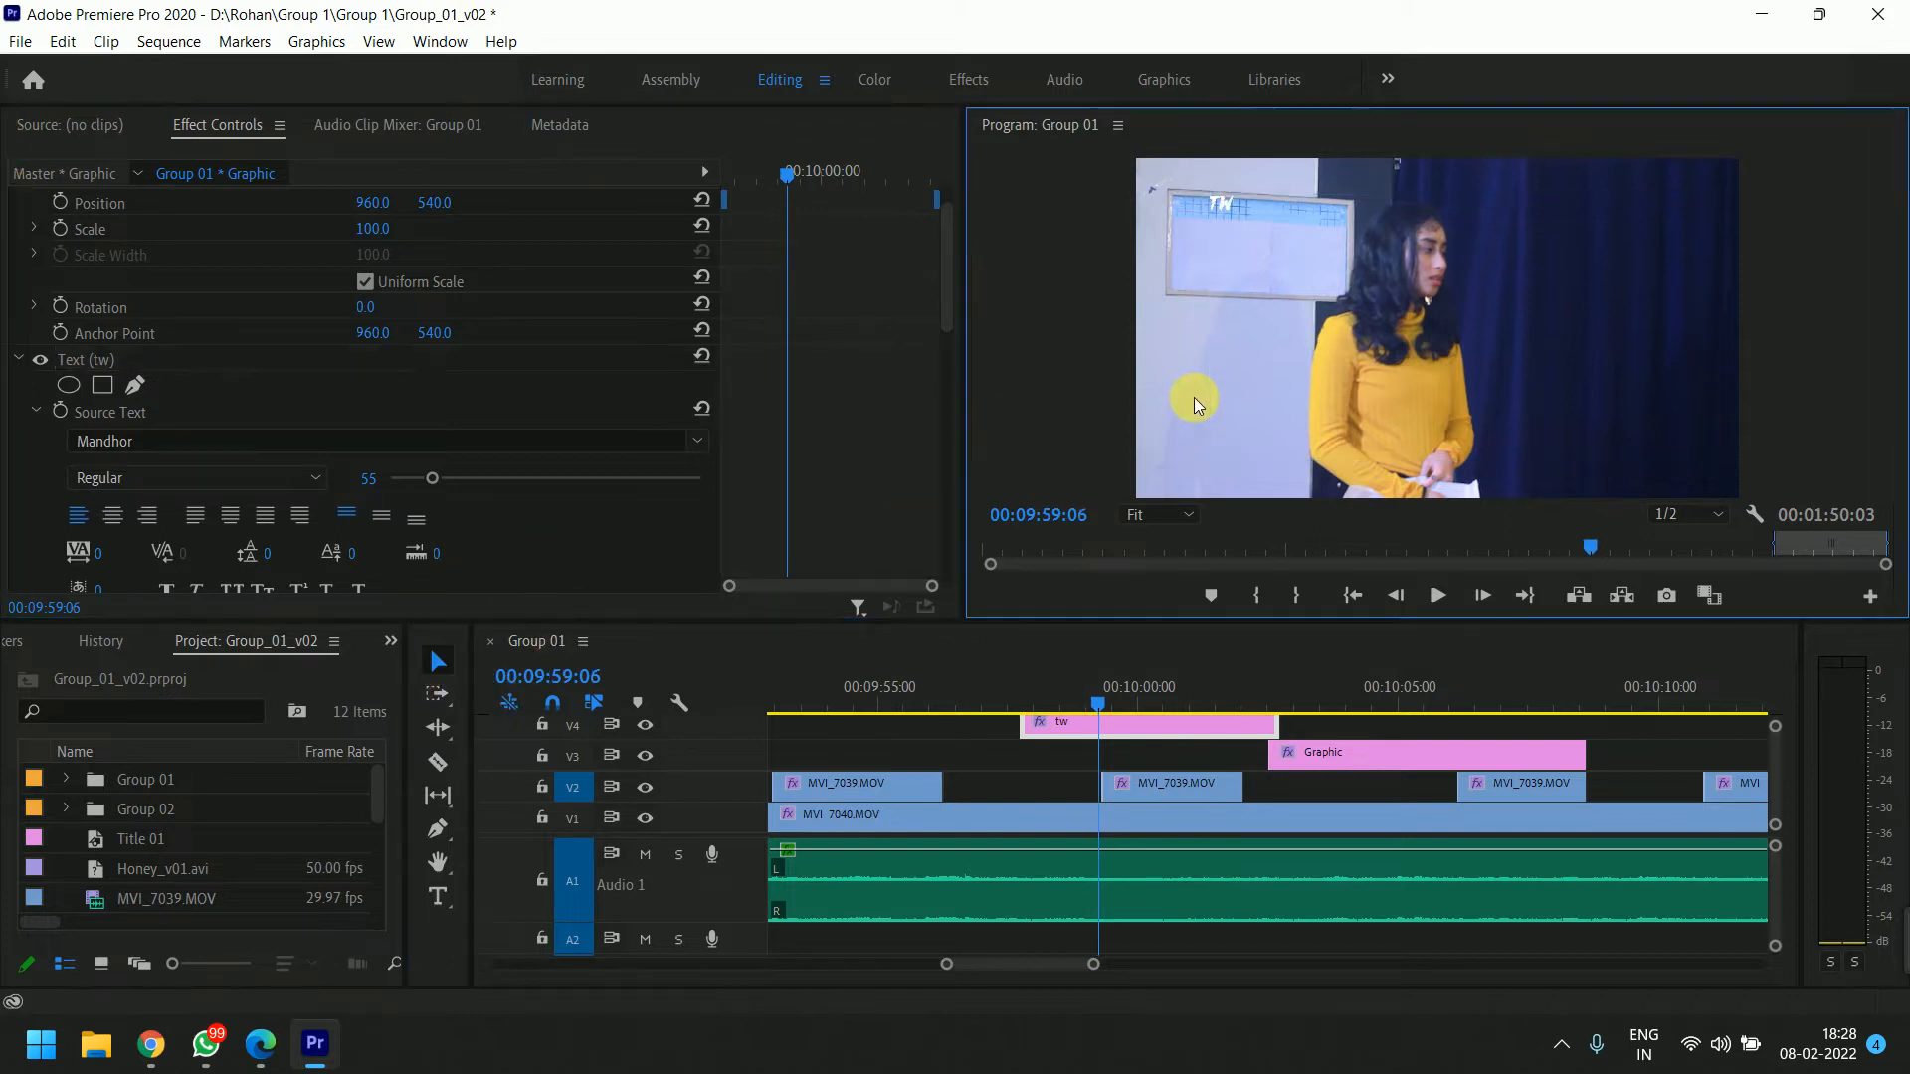
{"action": "left_click", "coordinate": [1296, 353]}
{"action": "left_click_drag", "start_coordinate": [442, 557], "coordinate": [474, 551]}
{"action": "double_click", "coordinate": [1239, 364]}
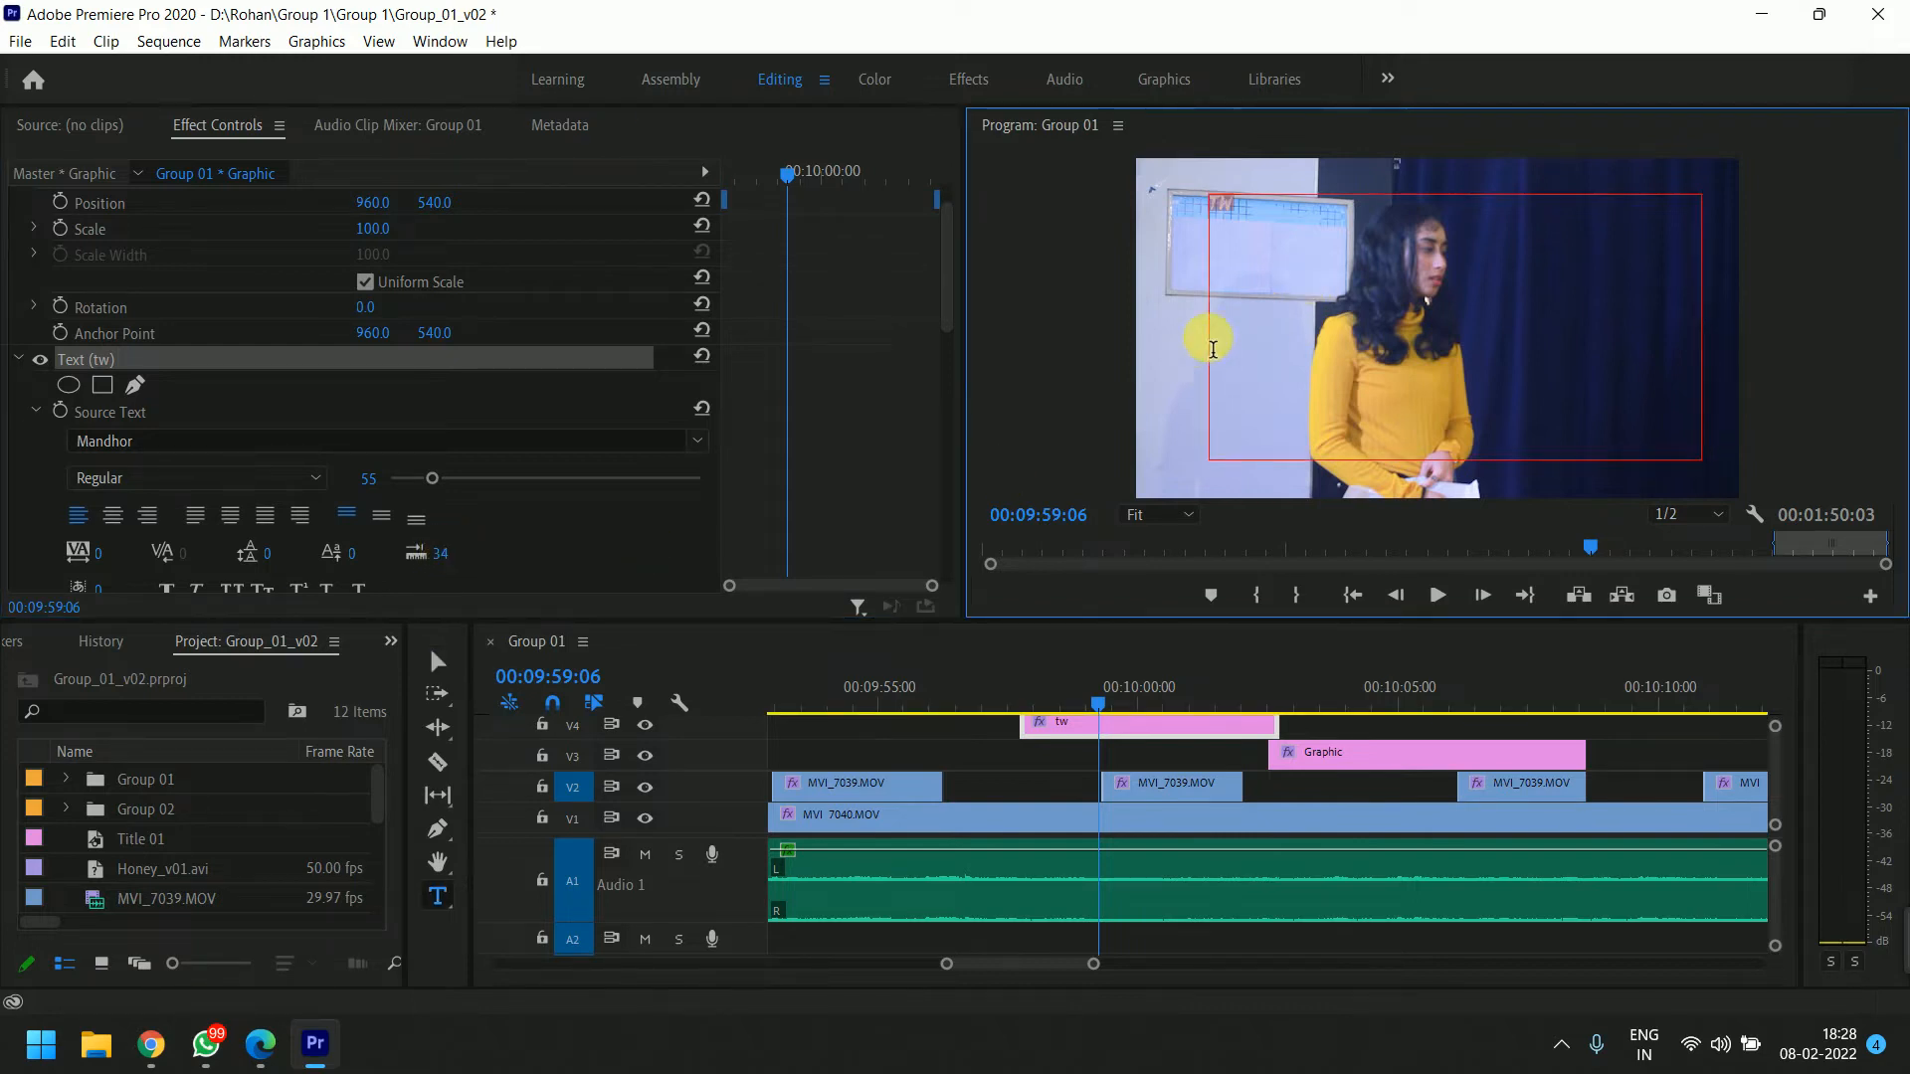
Move the paragraph text's anchor point from the box corner to inside the whiteboard area, and set the tab width to 240.
{"action": "left_click", "coordinate": [1293, 239]}
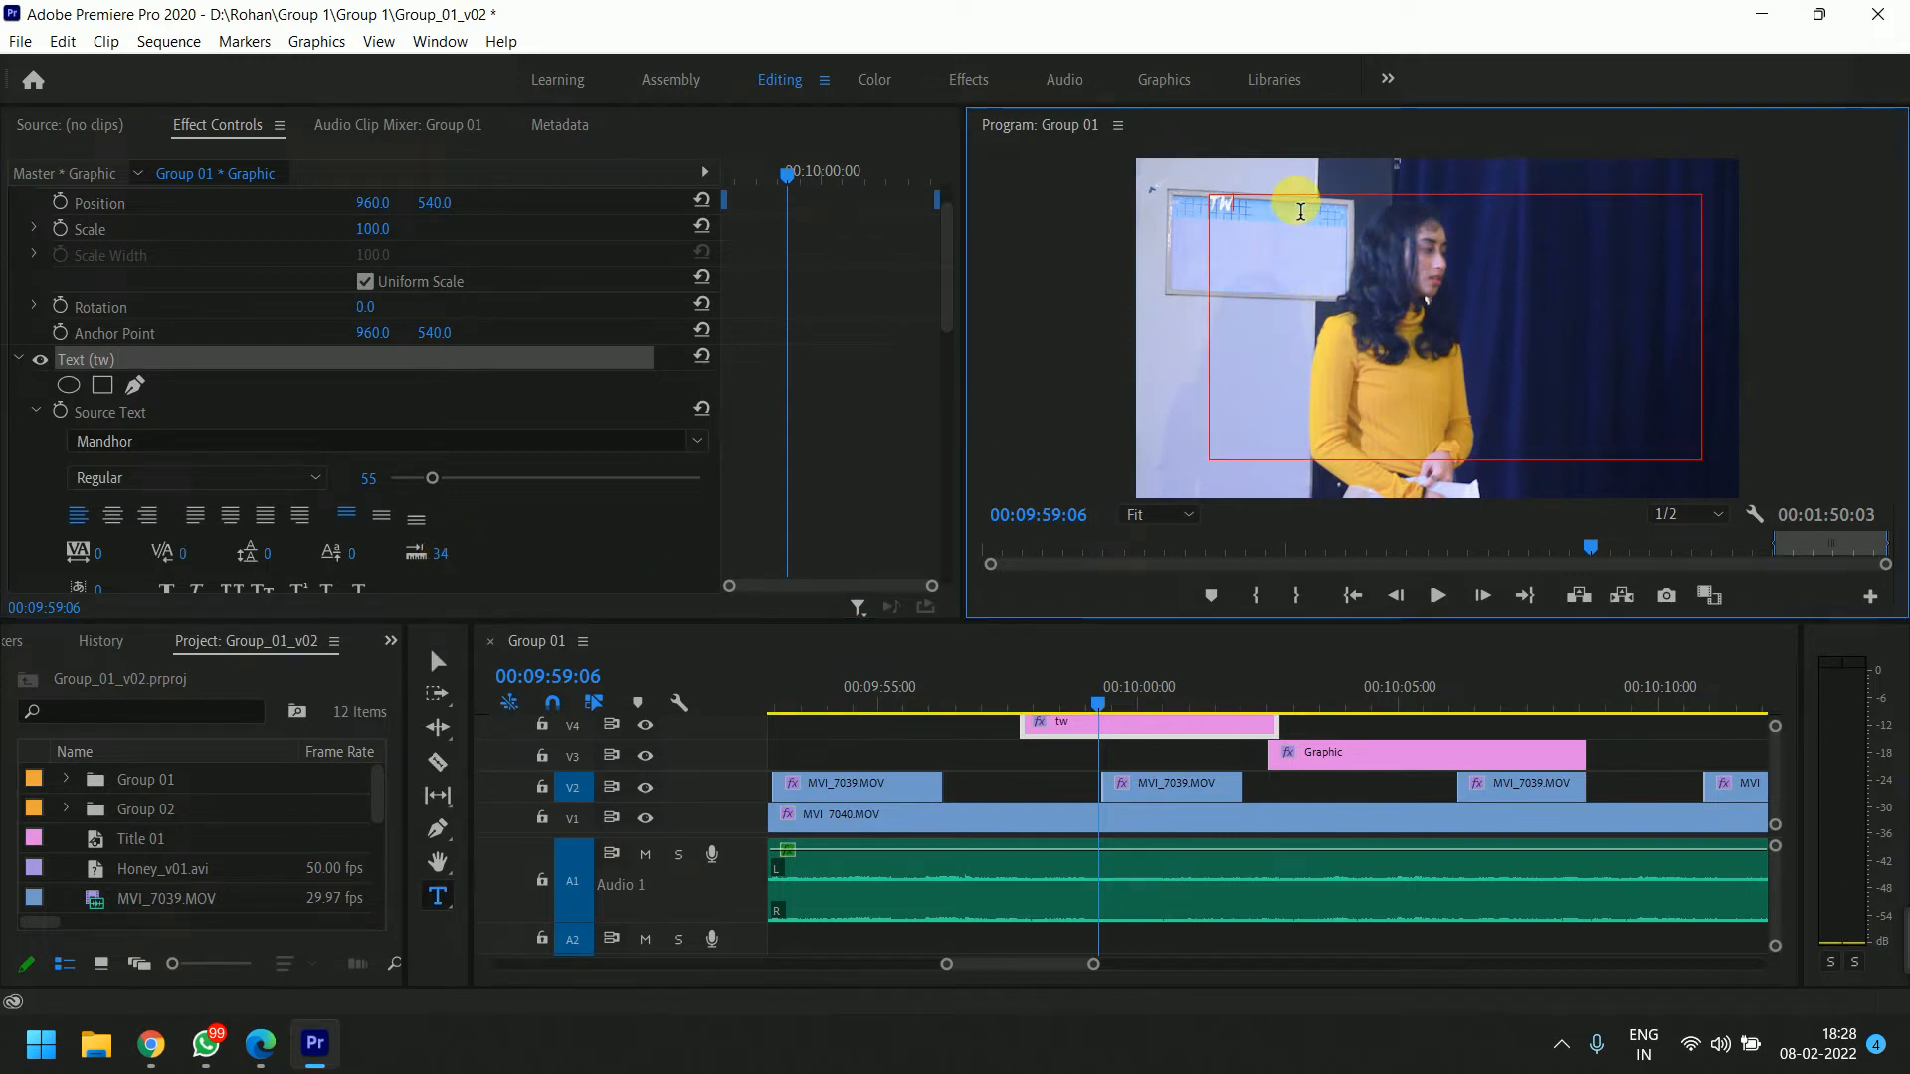
{"action": "left_click", "coordinate": [438, 662]}
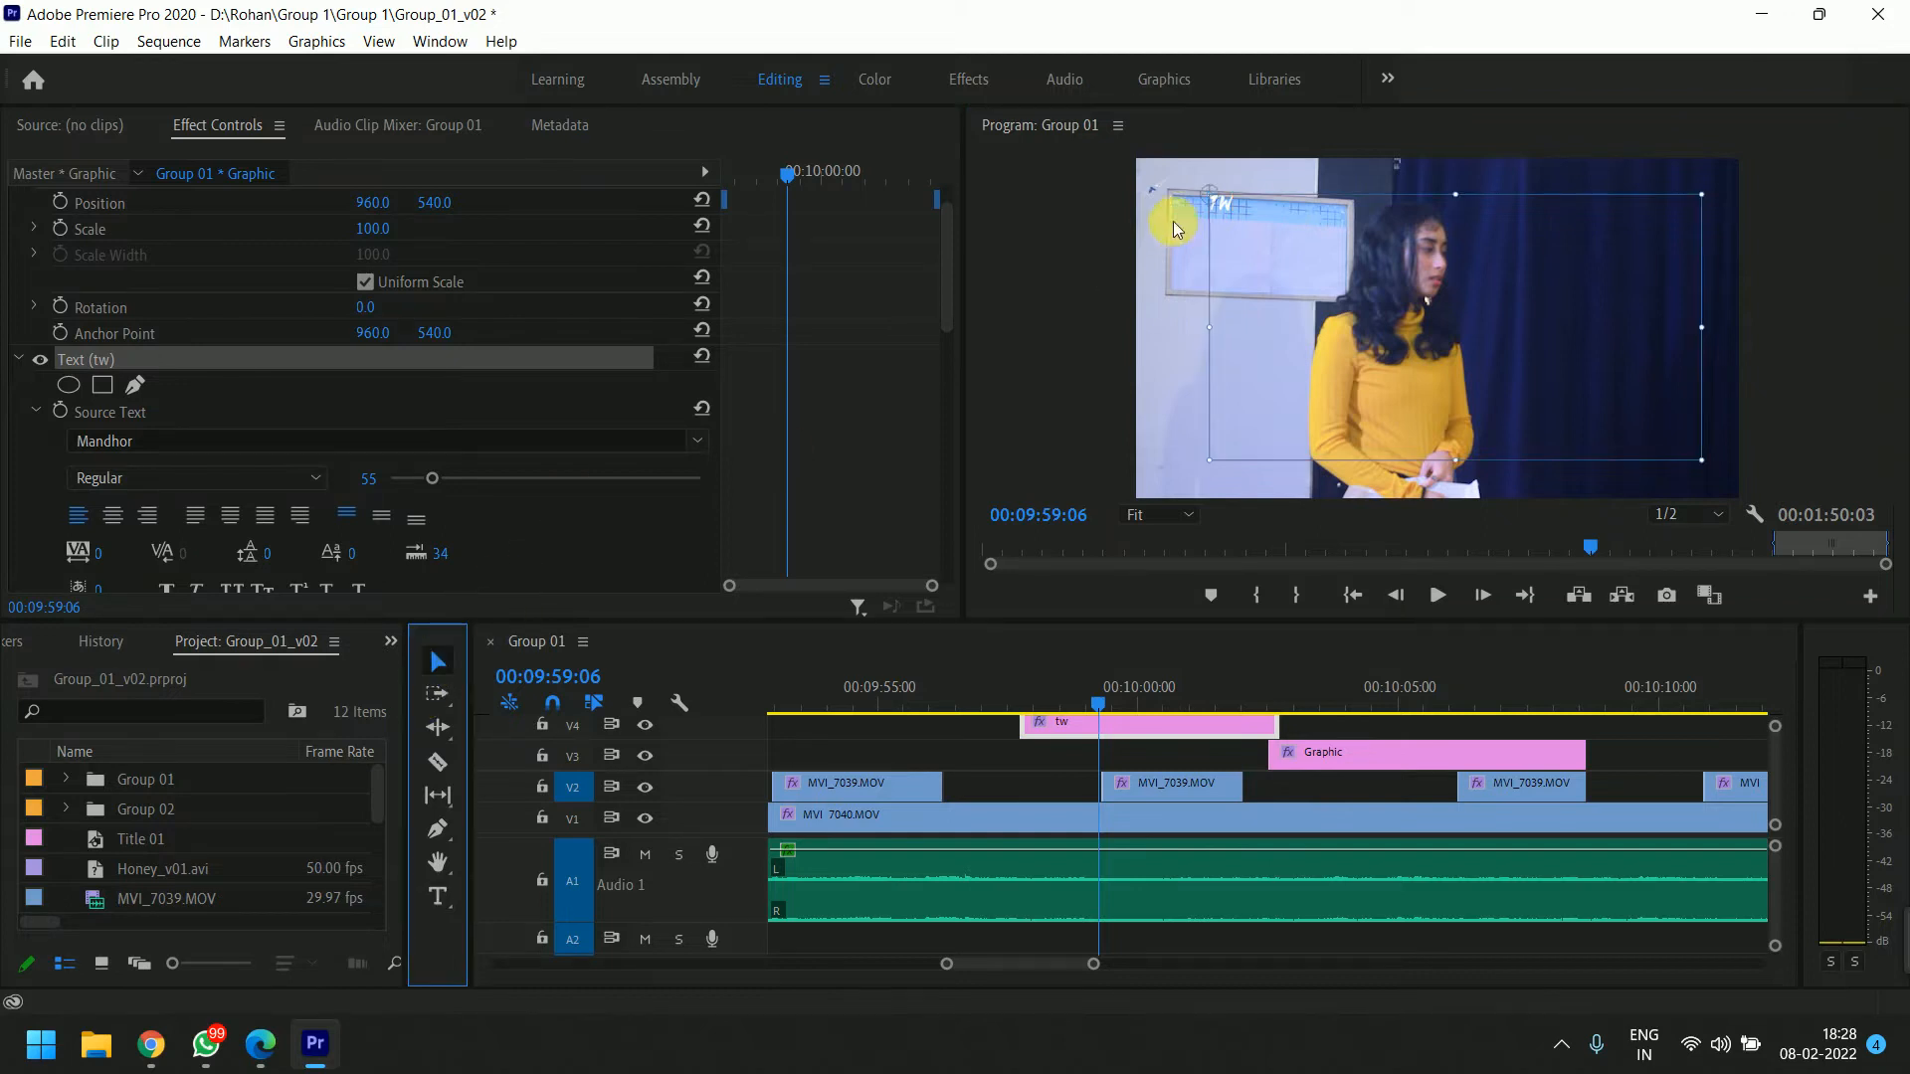
{"action": "left_click", "coordinate": [1206, 197]}
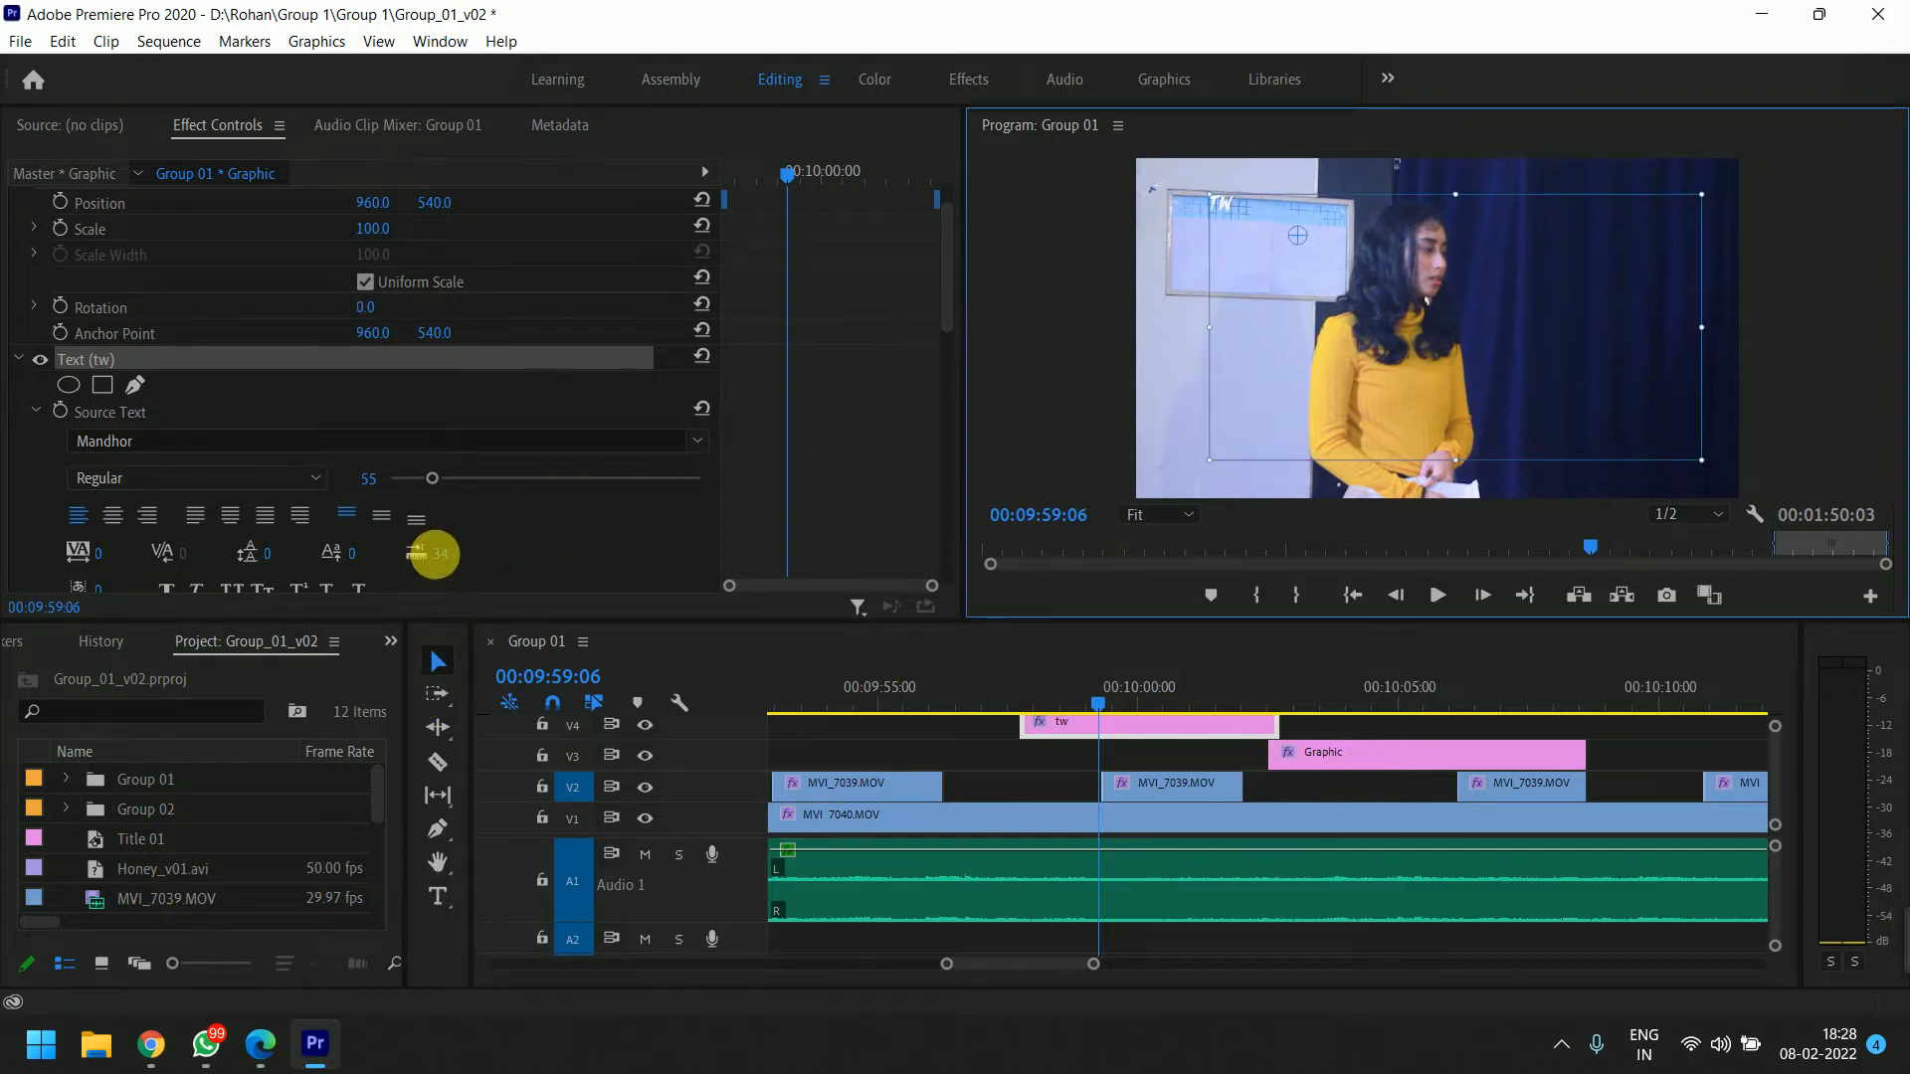
{"action": "left_click", "coordinate": [426, 559]}
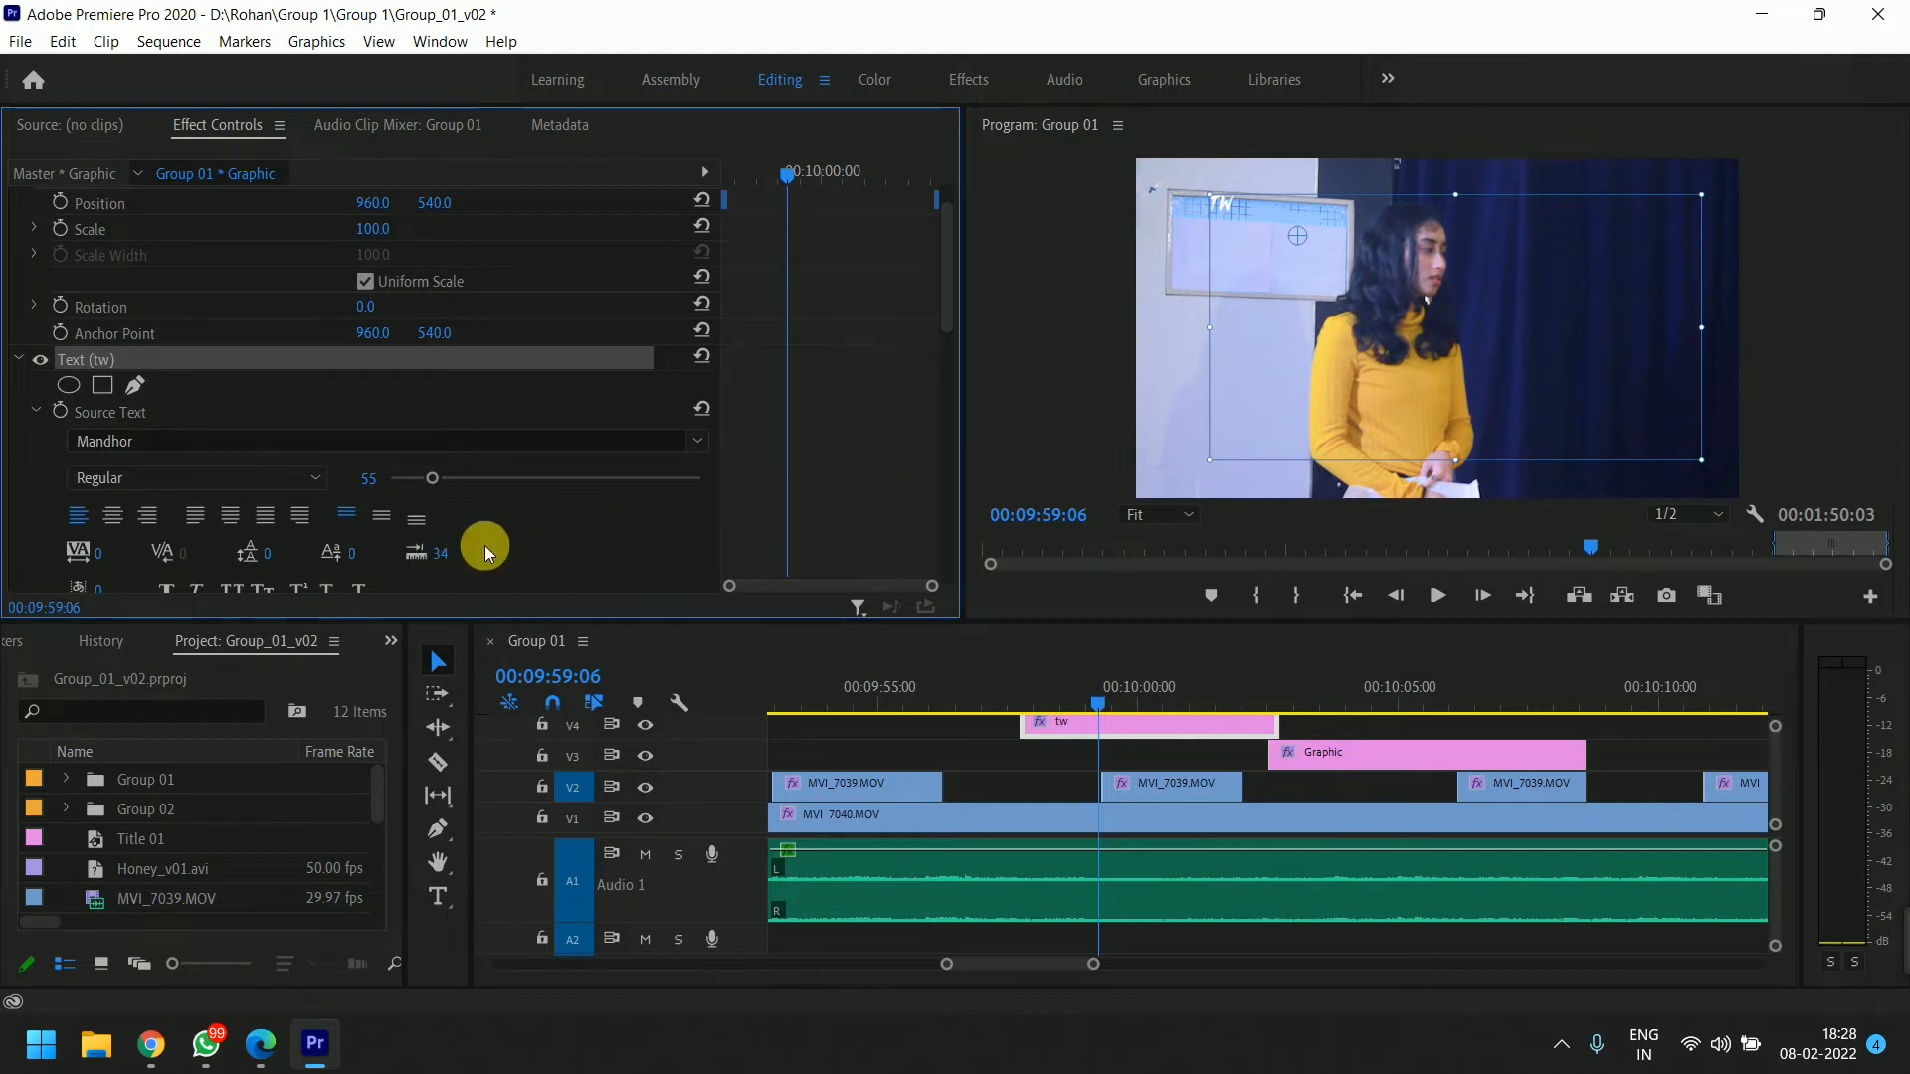
{"action": "left_click_drag", "start_coordinate": [443, 553], "coordinate": [539, 525]}
Select the "tw" letters and set their tsume to 56.
{"action": "scroll", "coordinate": [540, 525], "scroll_direction": "down", "scroll_amount": 1}
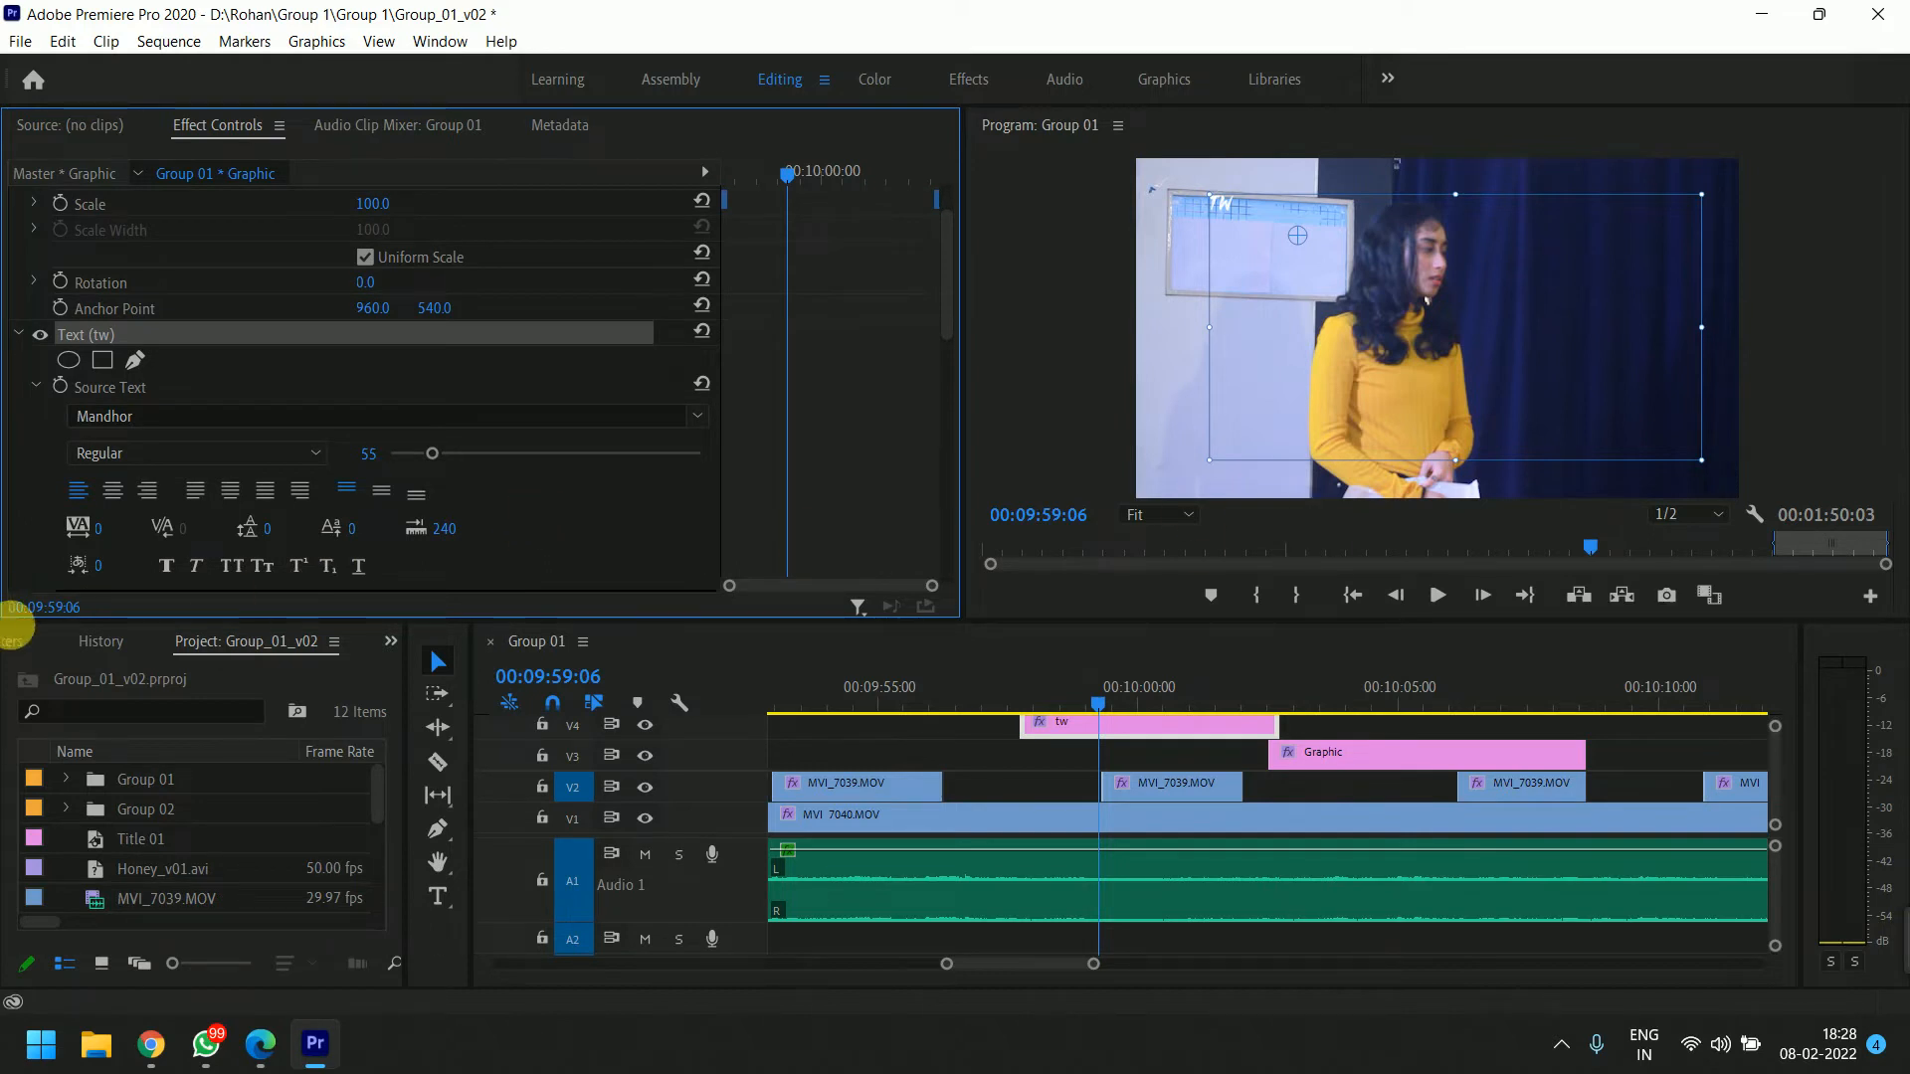
{"action": "left_click_drag", "start_coordinate": [97, 565], "coordinate": [105, 565]}
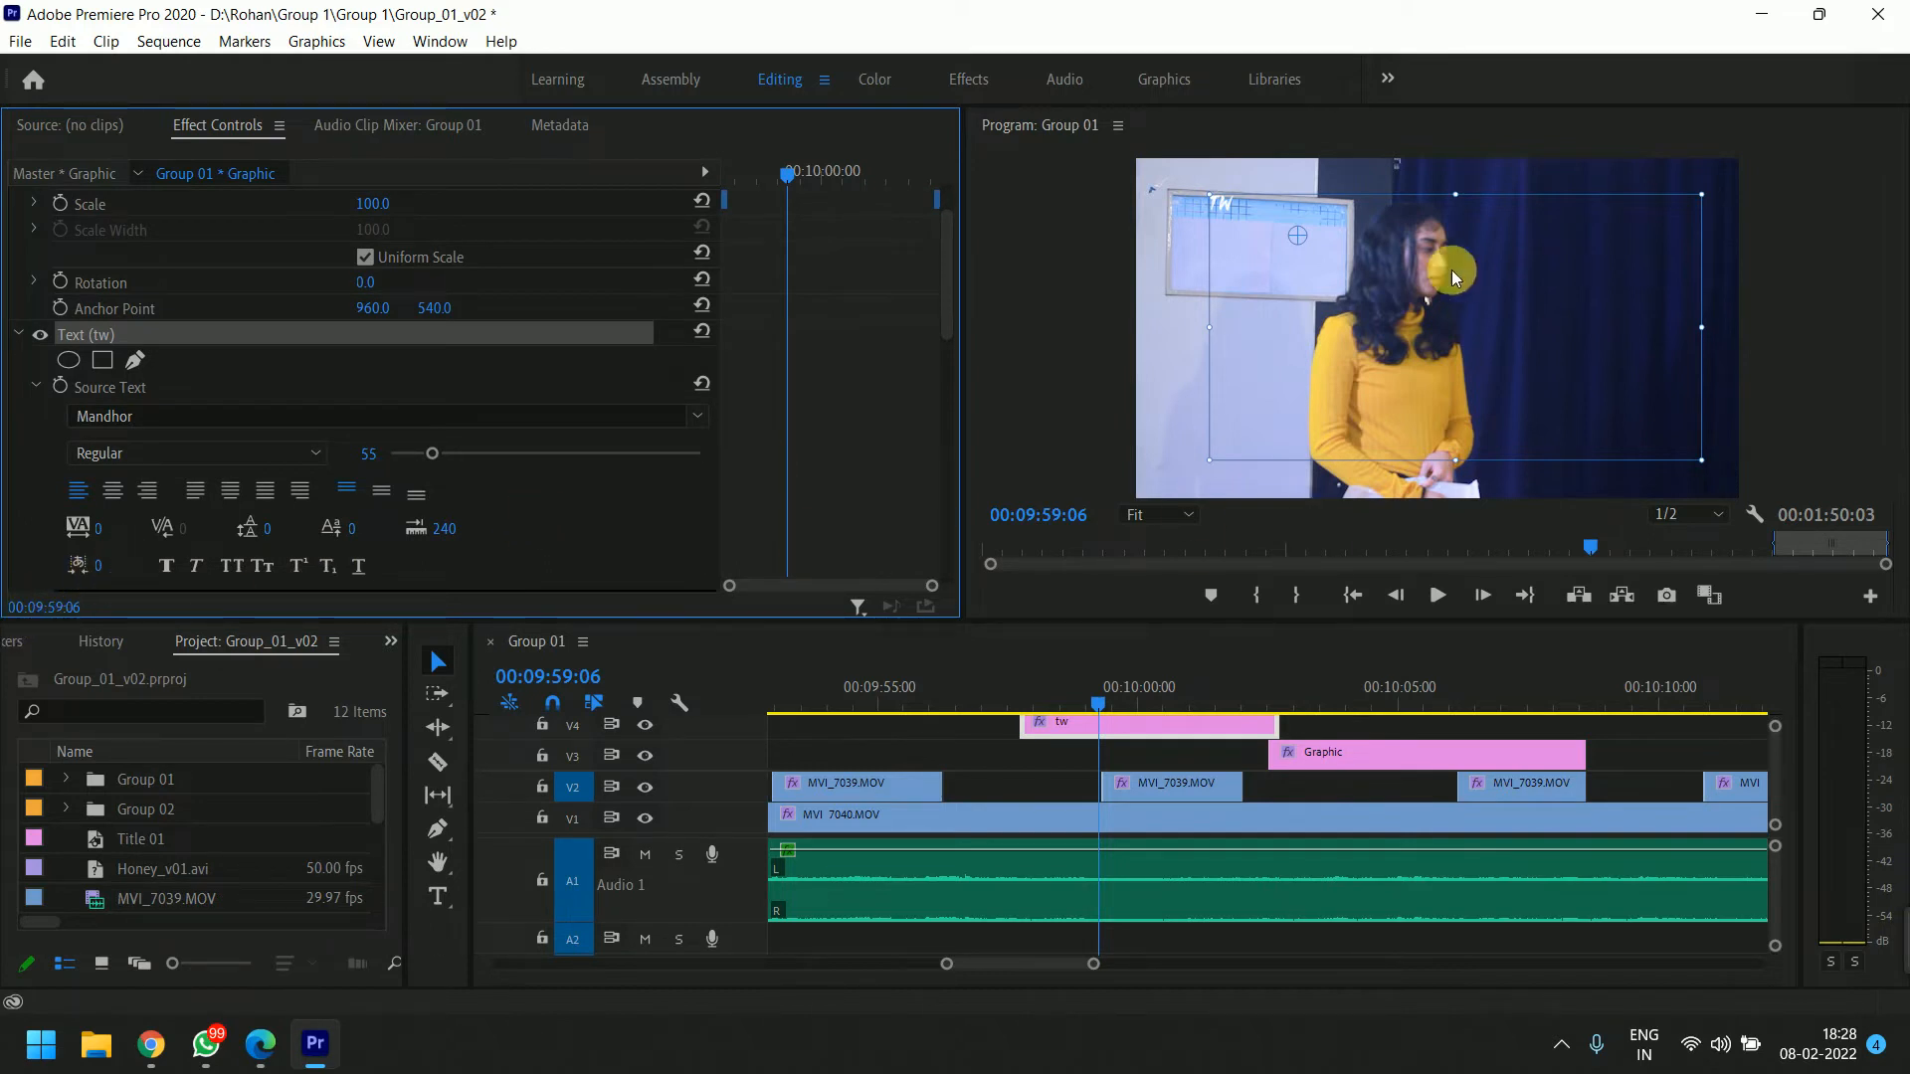
{"action": "double_click", "coordinate": [1223, 204]}
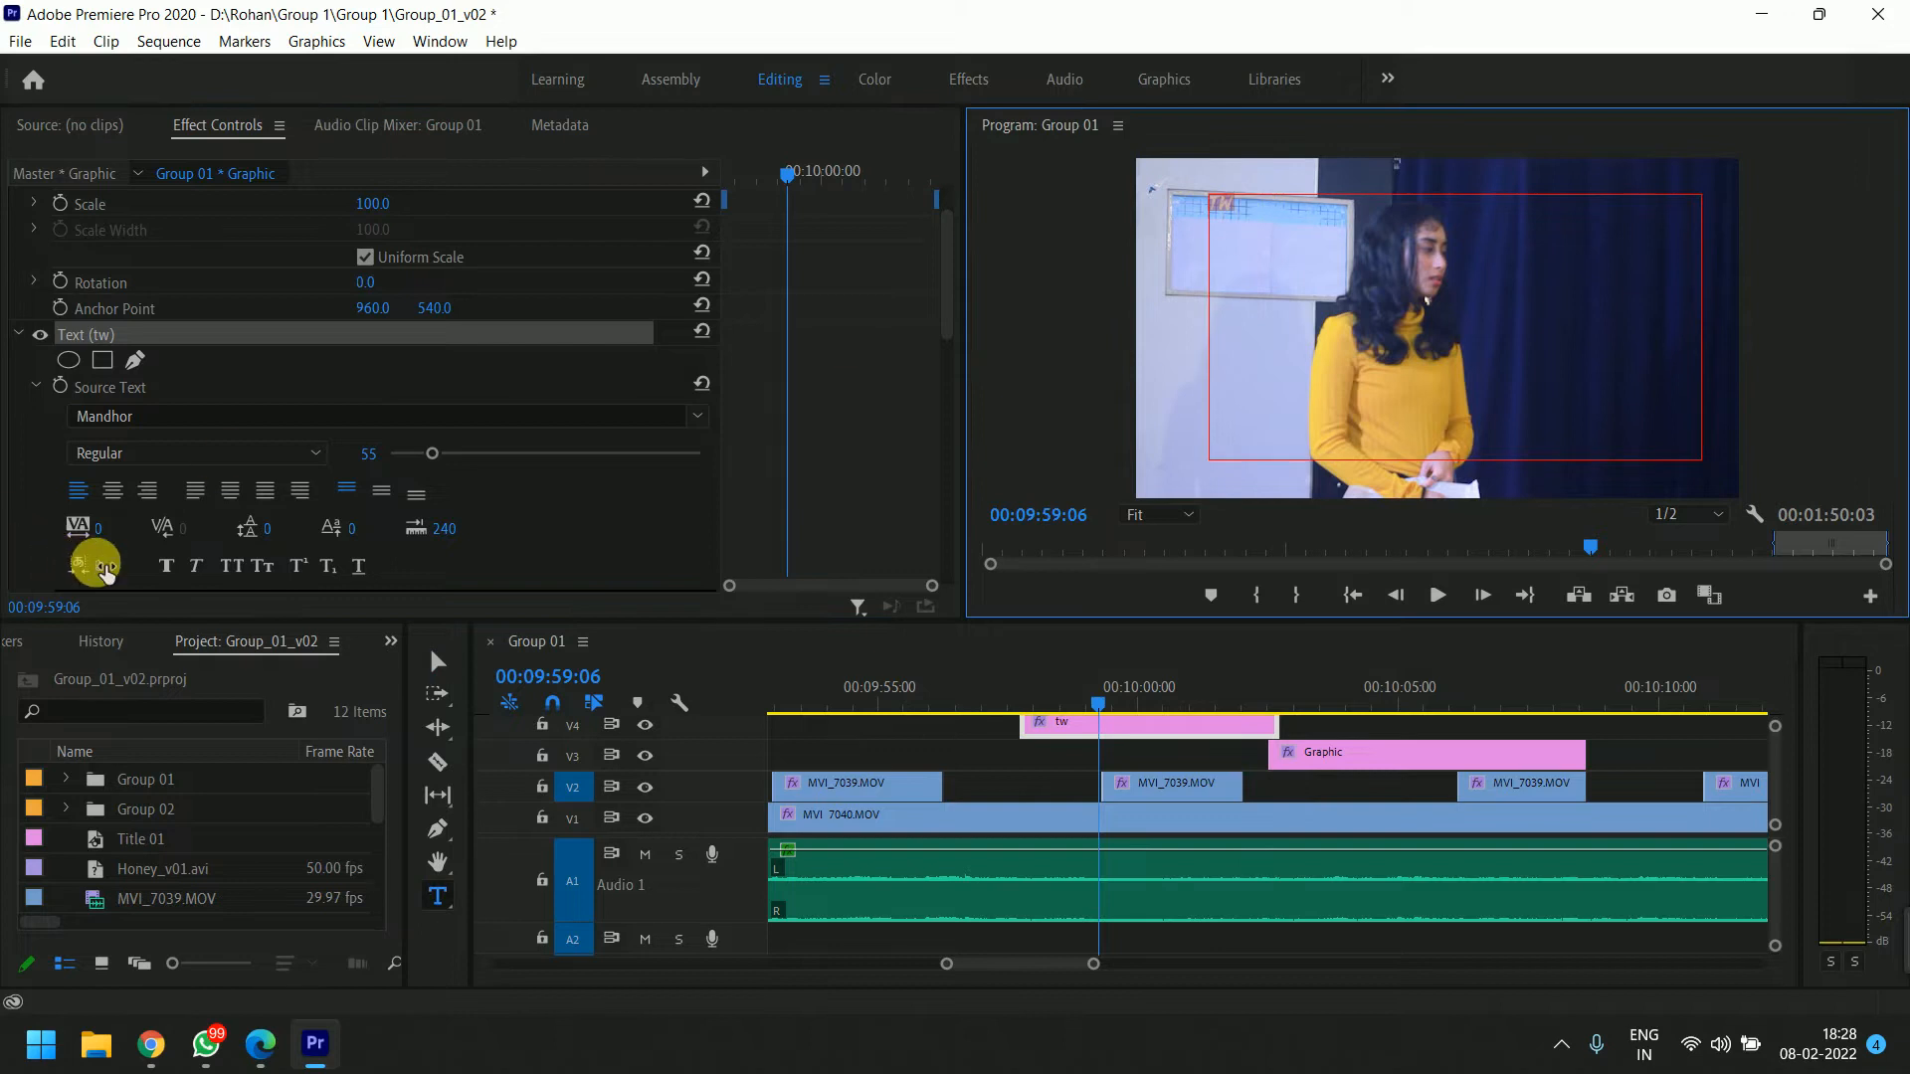
{"action": "left_click_drag", "start_coordinate": [98, 563], "coordinate": [121, 561]}
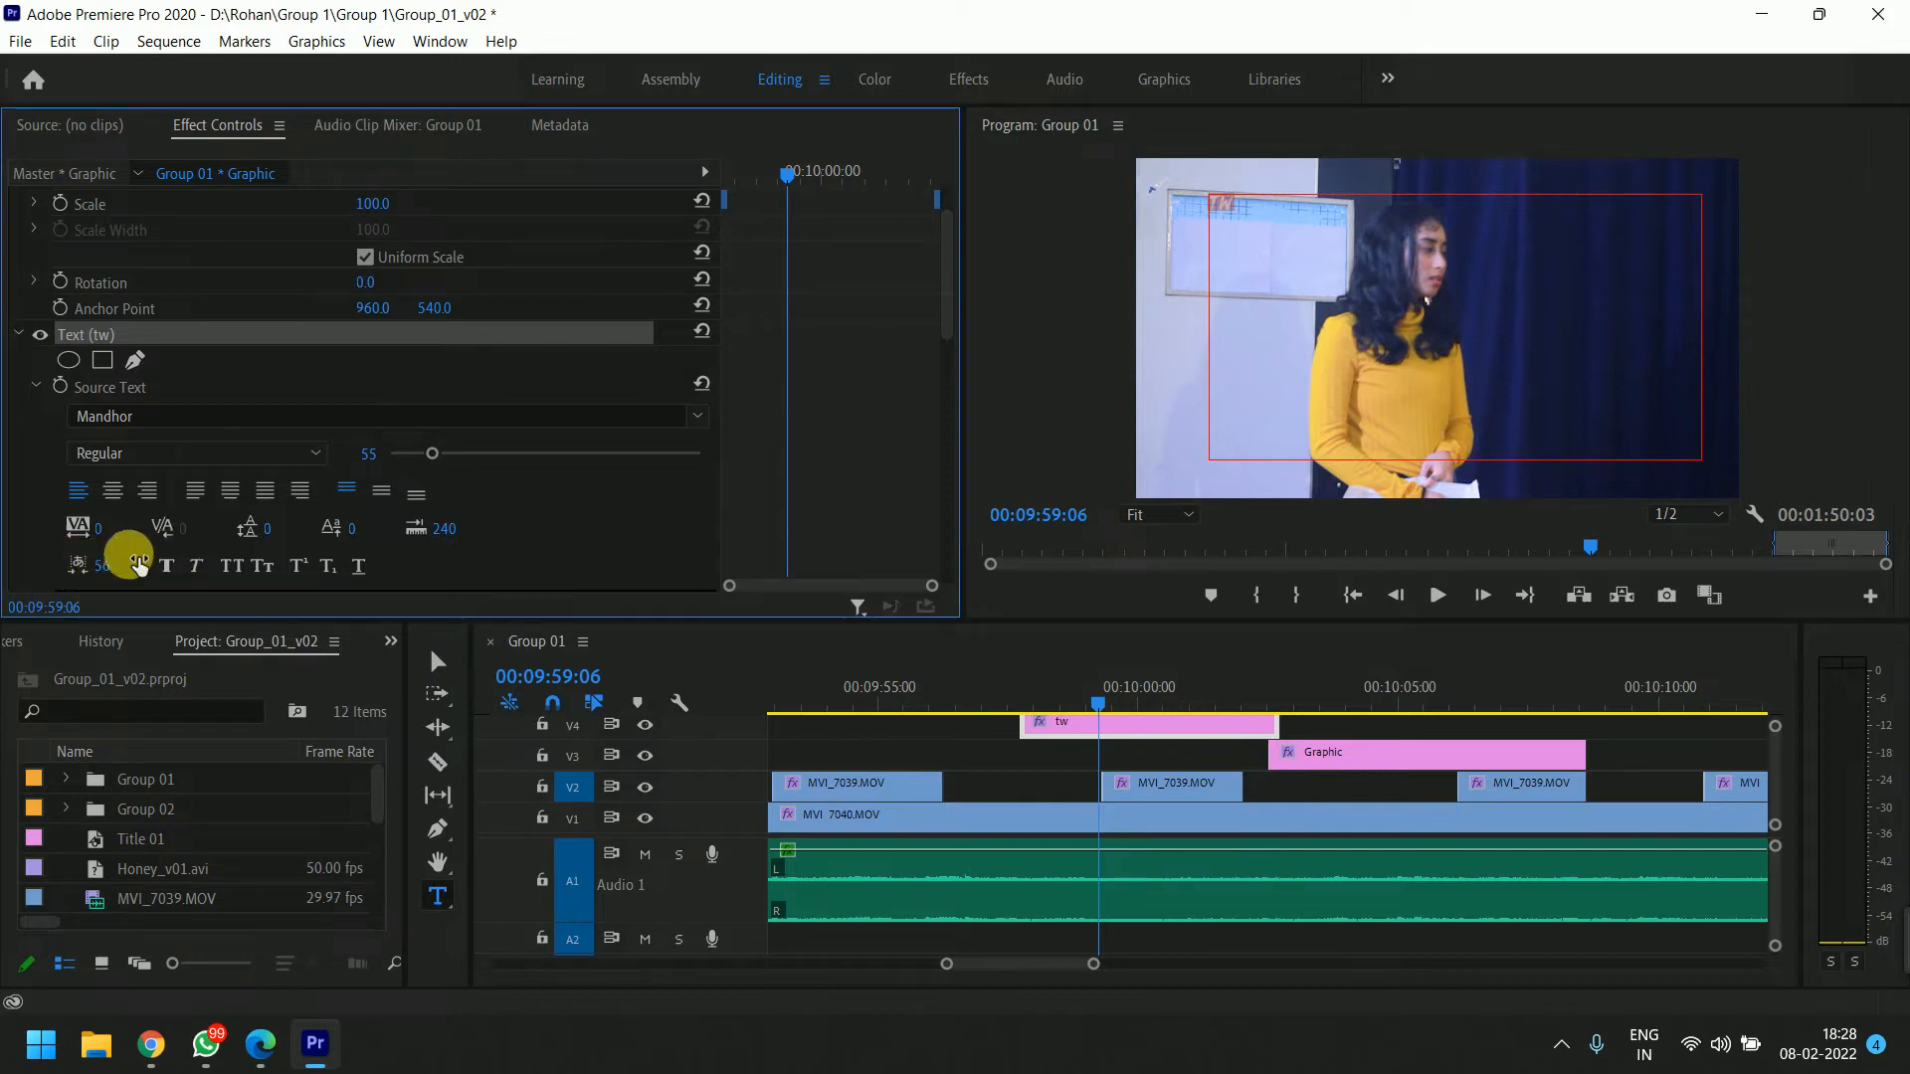
{"action": "scroll", "coordinate": [132, 547], "scroll_direction": "down", "scroll_amount": 1}
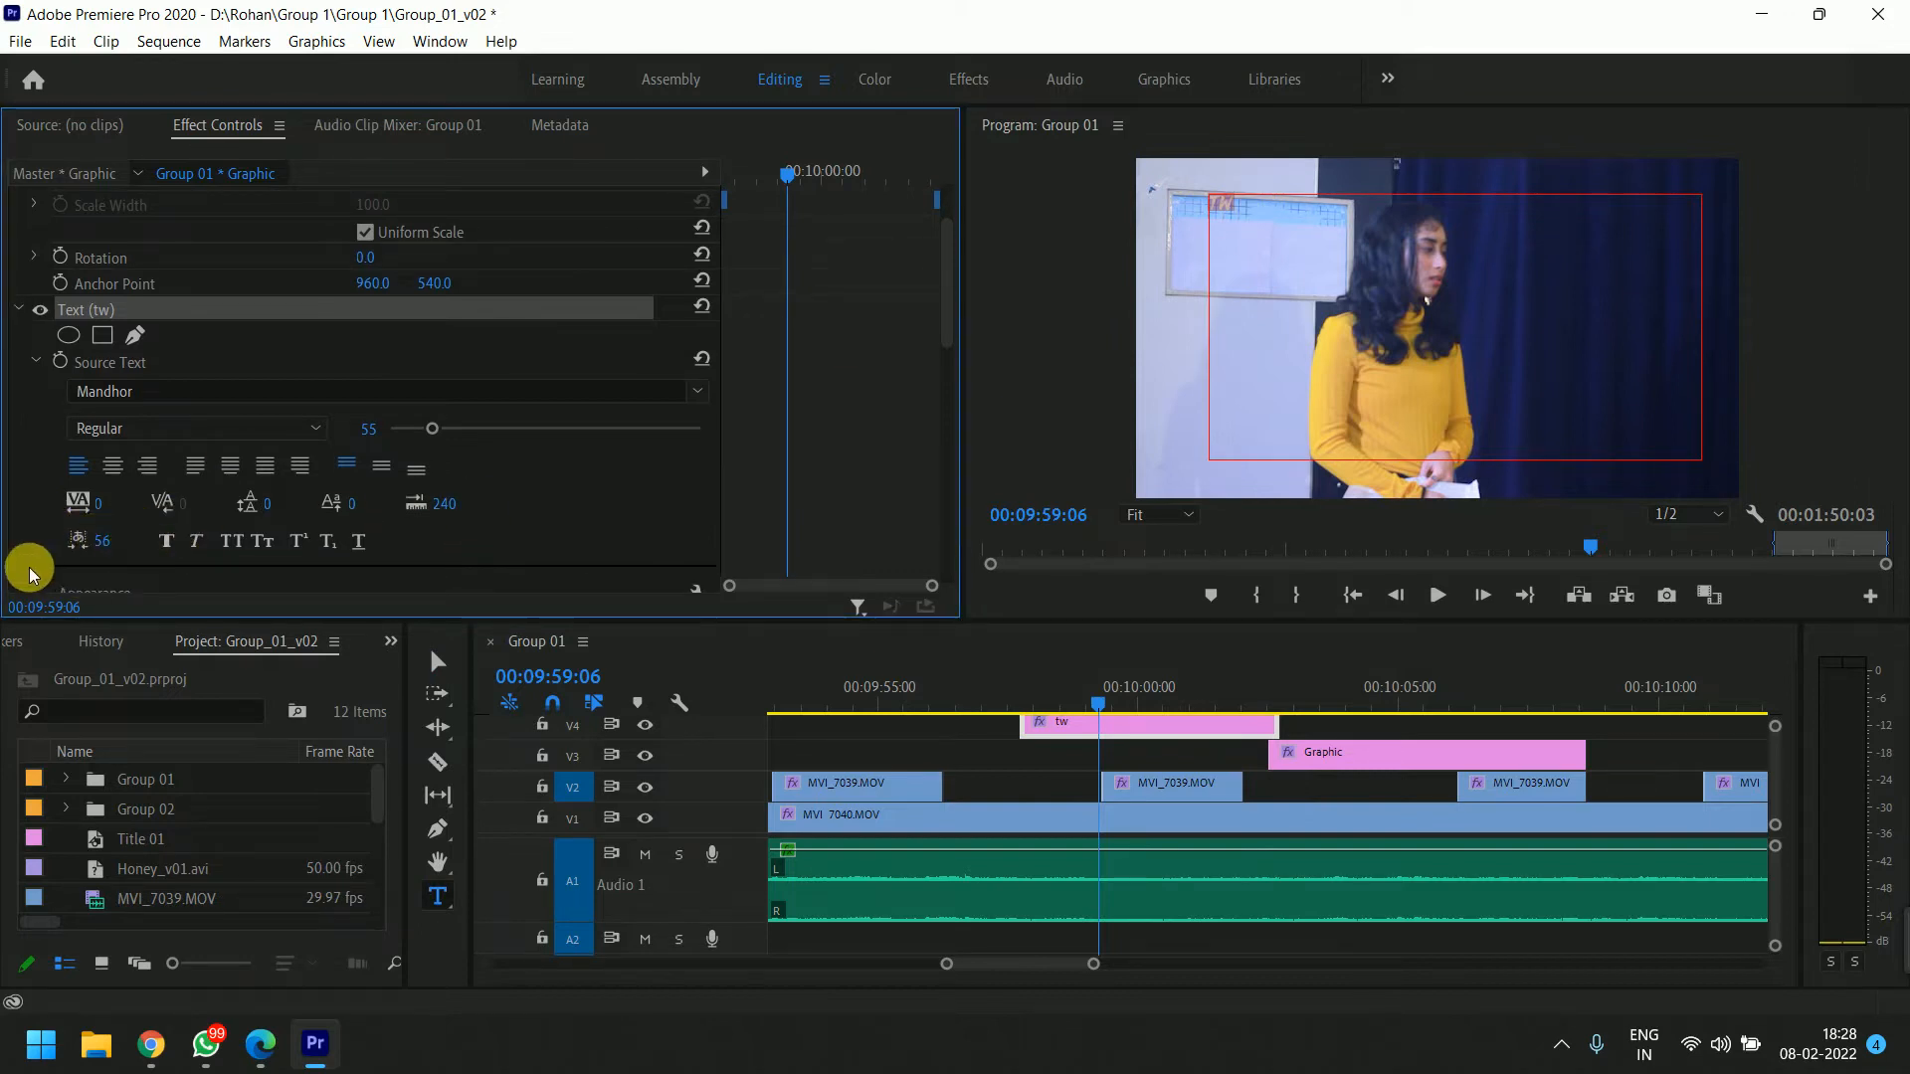
Apply faux bold to the "tw" letters and change them to the Matura MT Script Capitals font at size 133.
{"action": "left_click", "coordinate": [165, 543]}
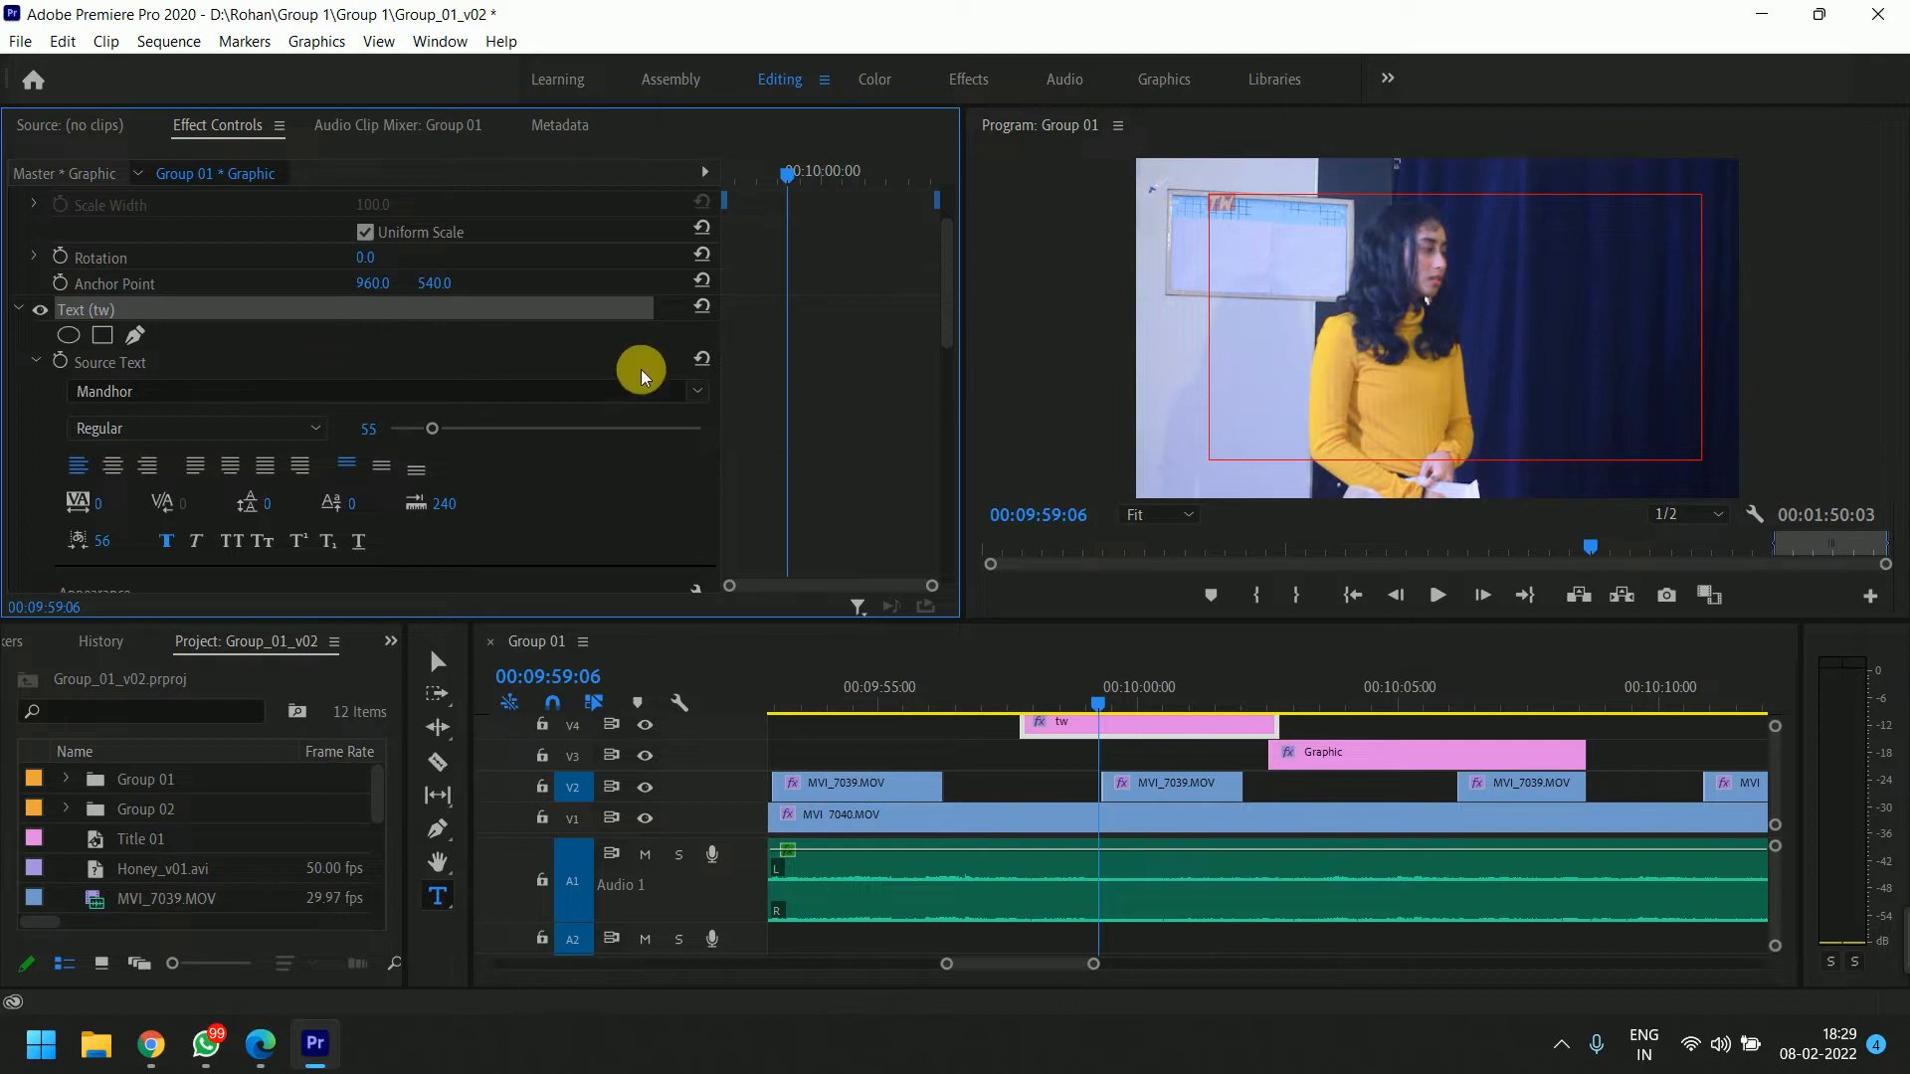
{"action": "left_click", "coordinate": [697, 391]}
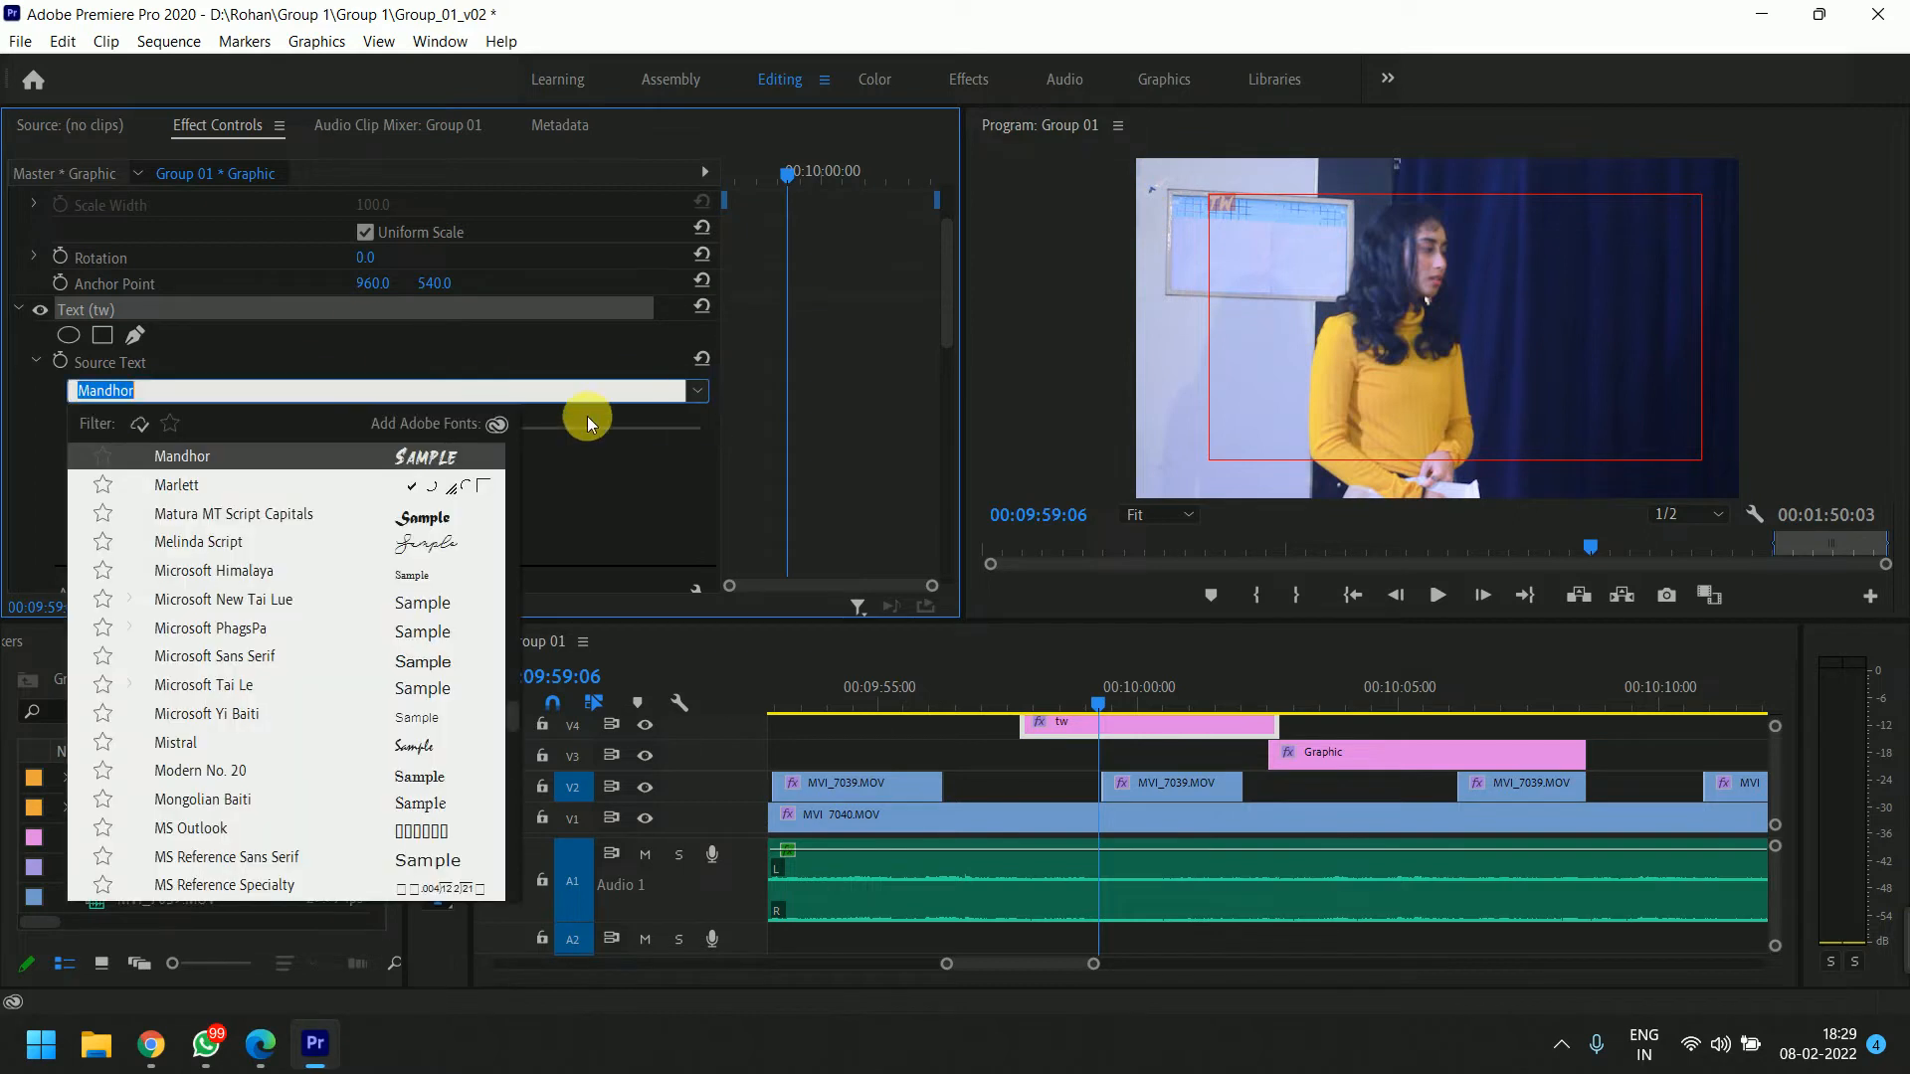
{"action": "left_click", "coordinate": [232, 513]}
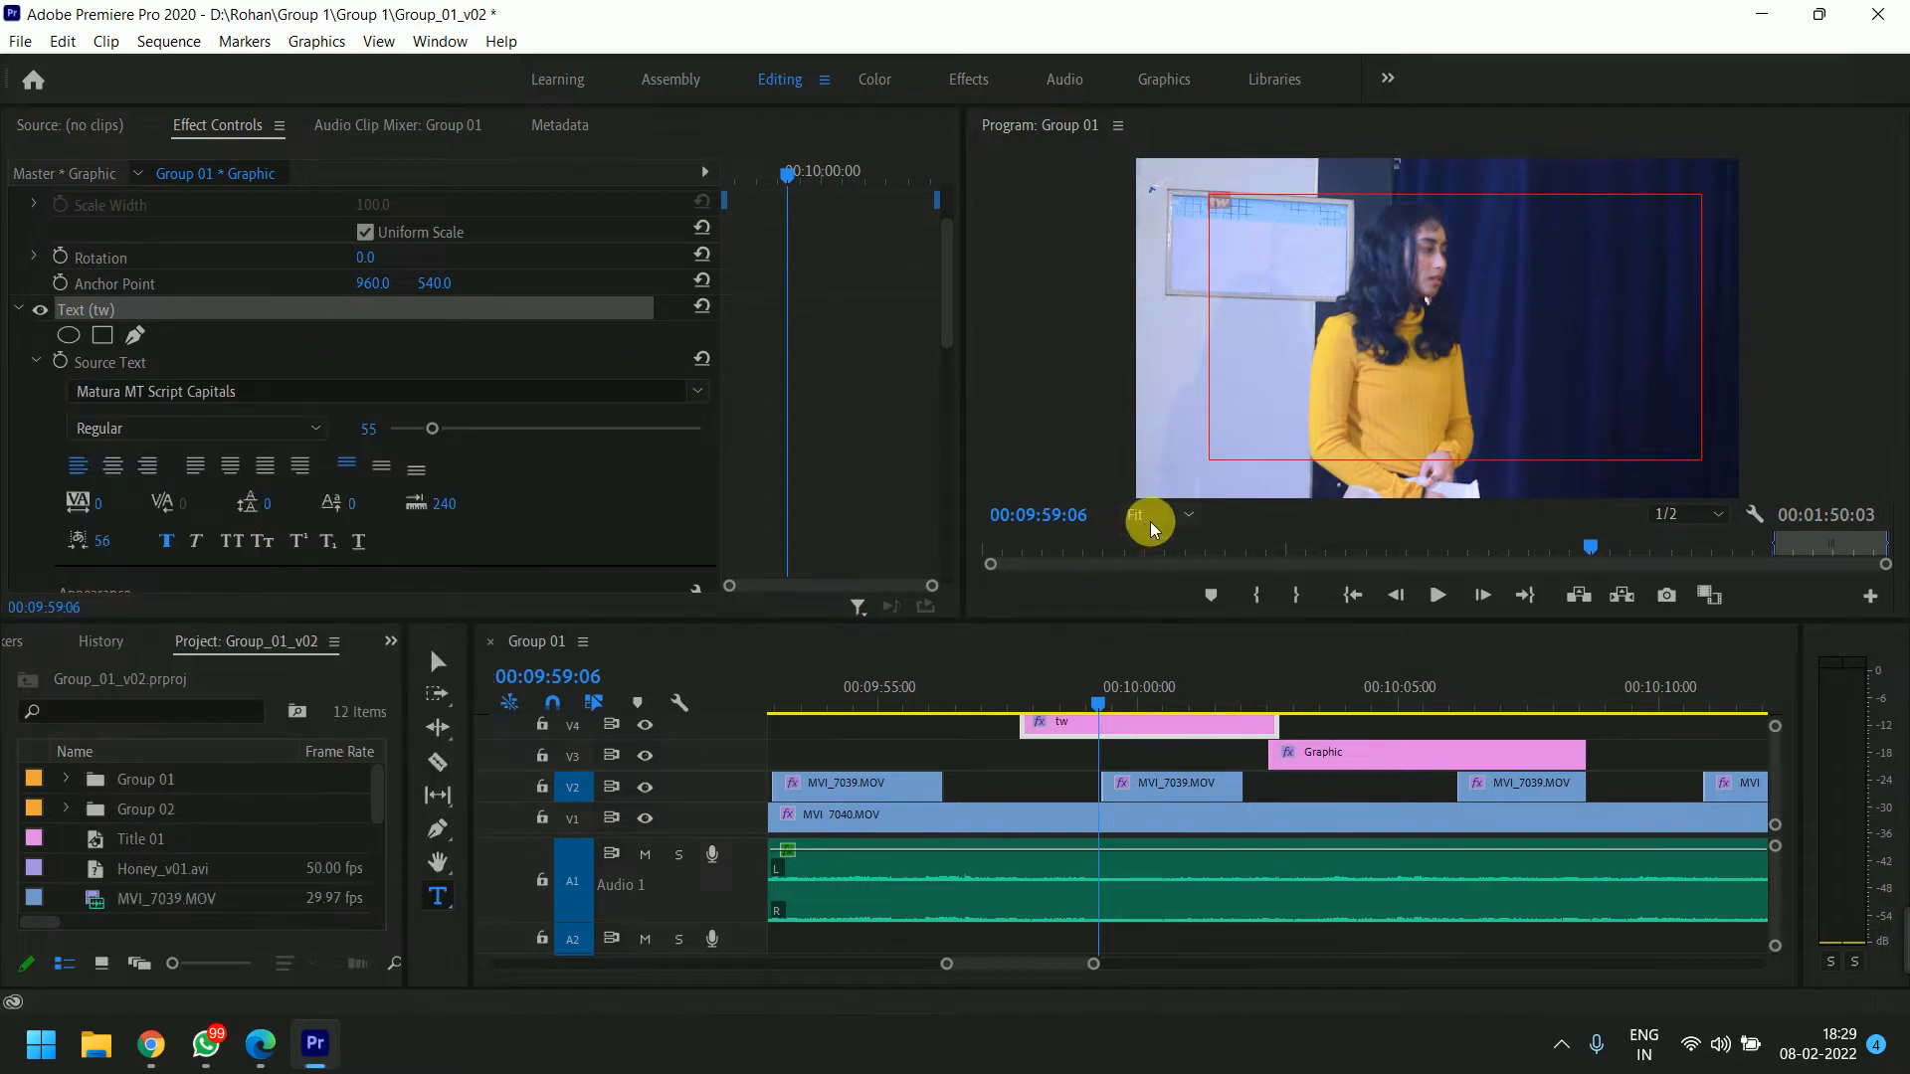
{"action": "left_click_drag", "start_coordinate": [487, 428], "coordinate": [491, 427]}
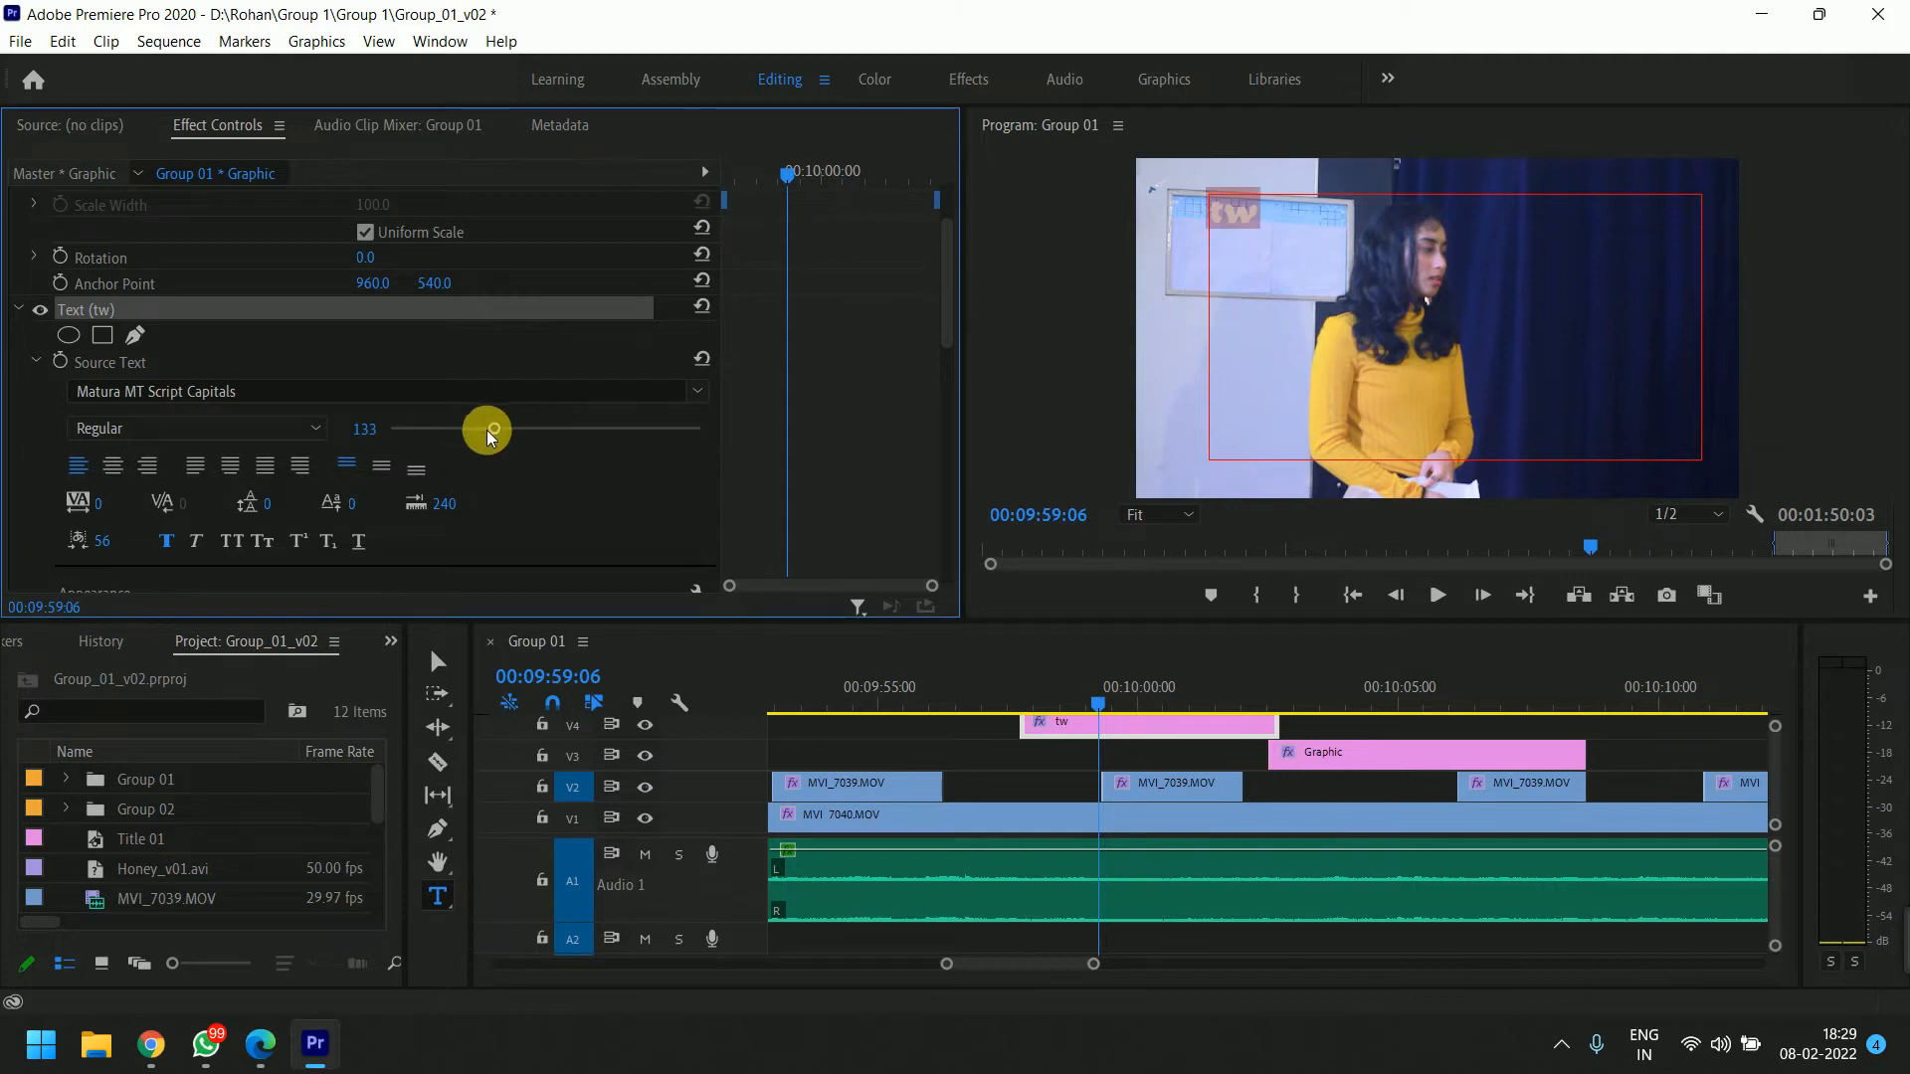
Try small caps on the "tw" letters and switch it off again.
{"action": "left_click", "coordinate": [174, 538]}
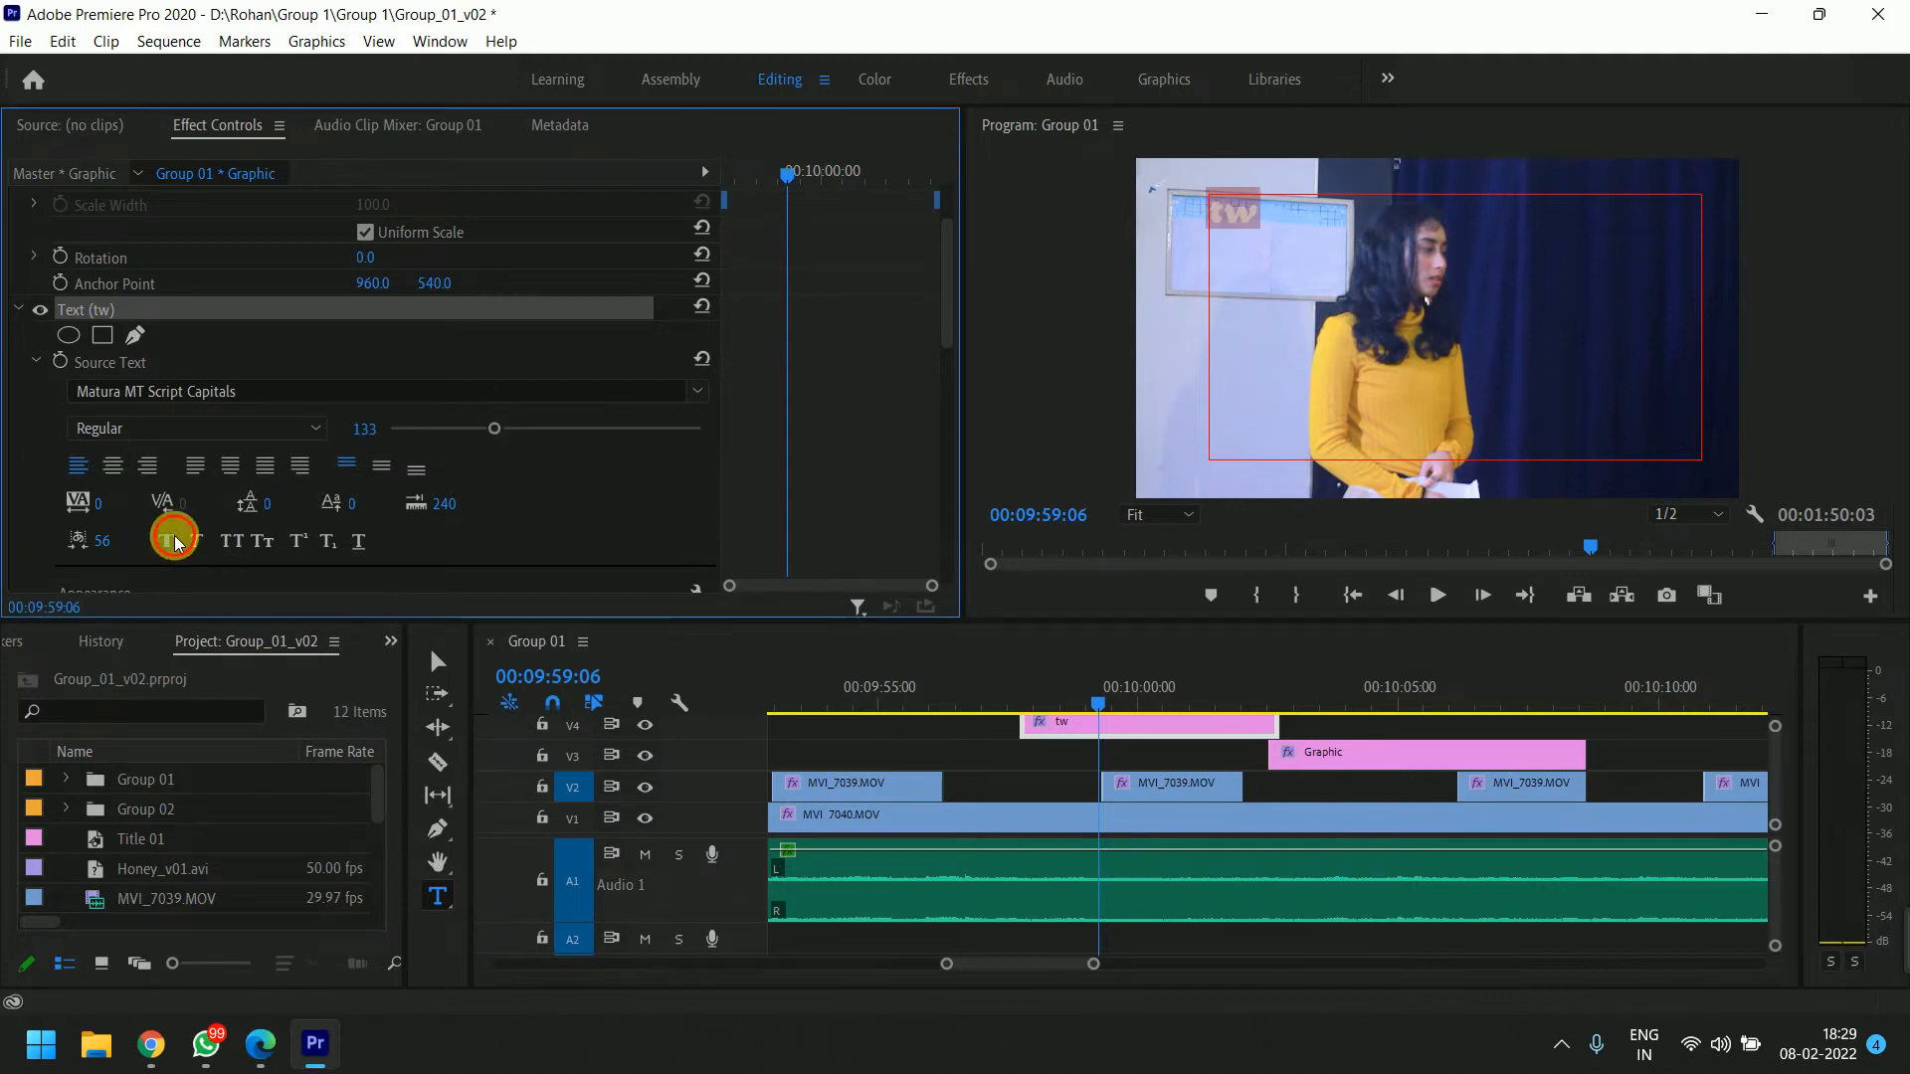
{"action": "left_click", "coordinate": [260, 539]}
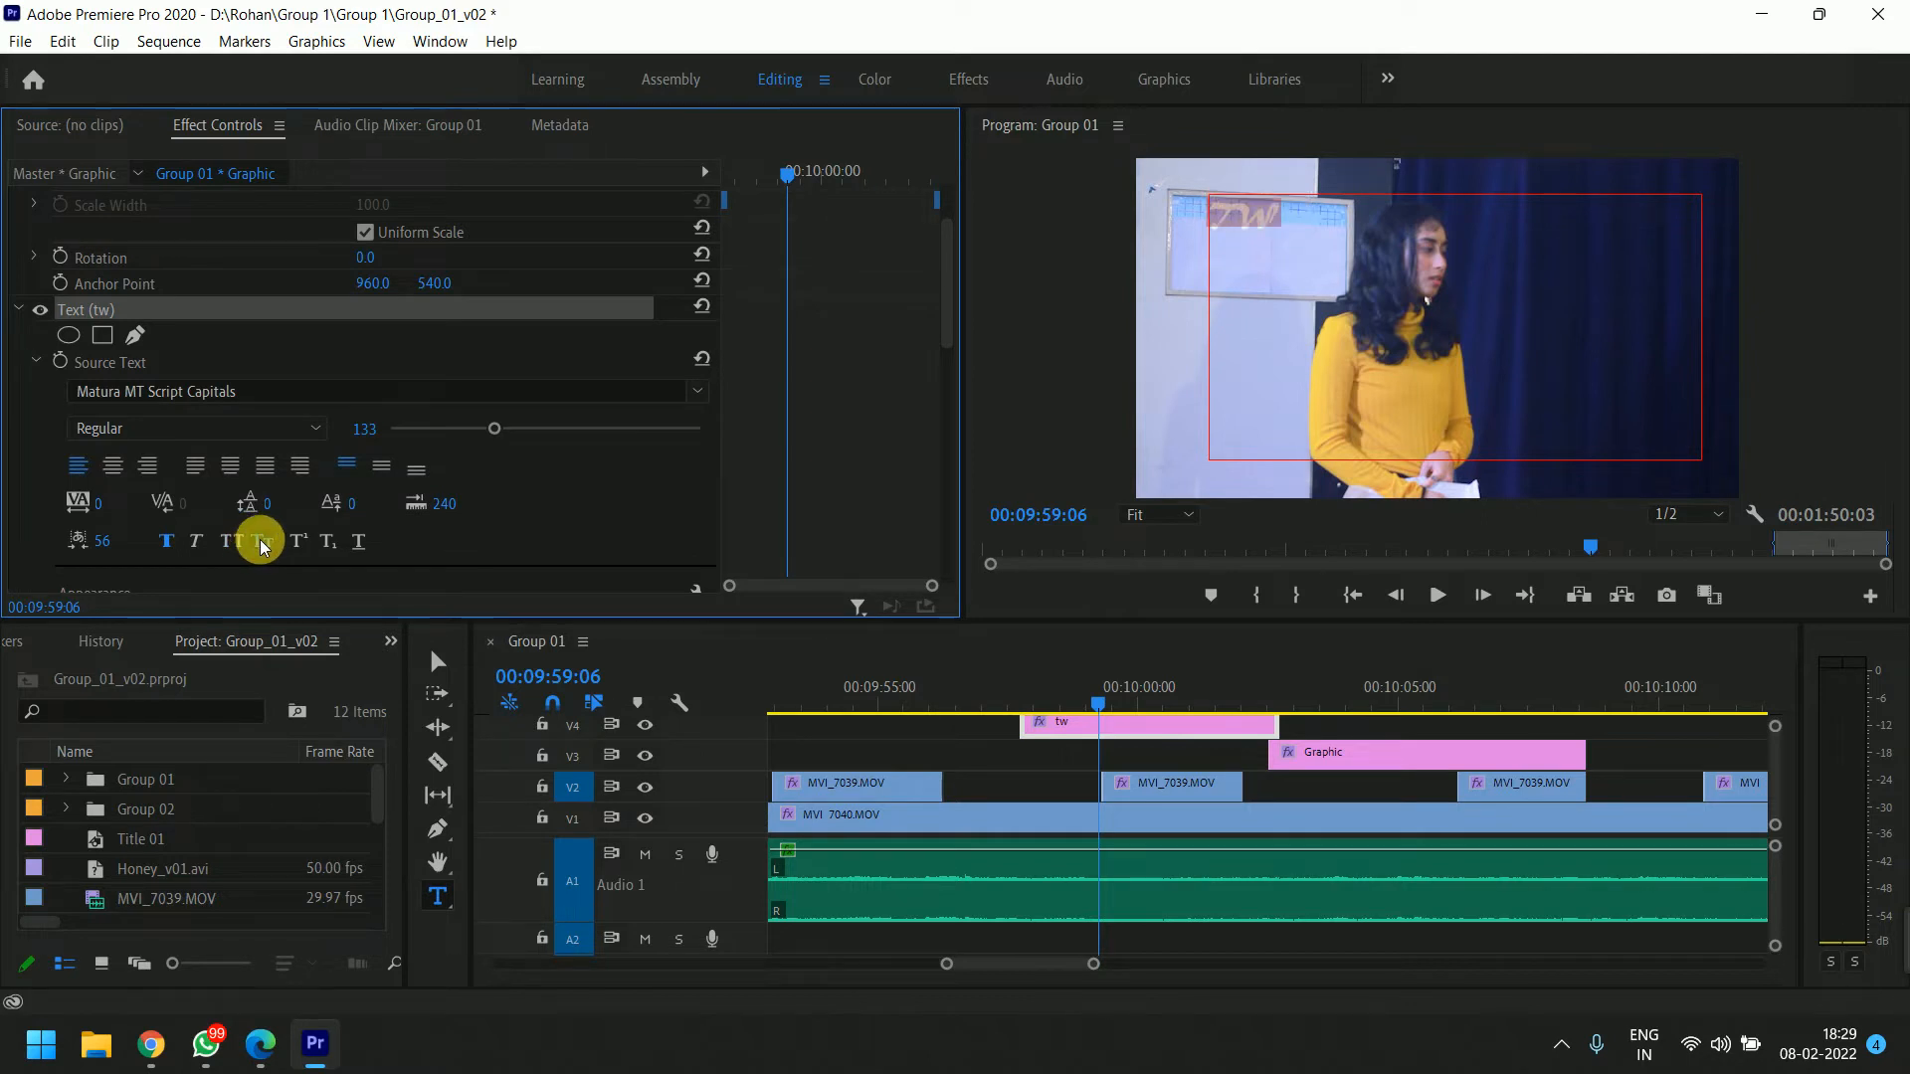
{"action": "left_click", "coordinate": [260, 539]}
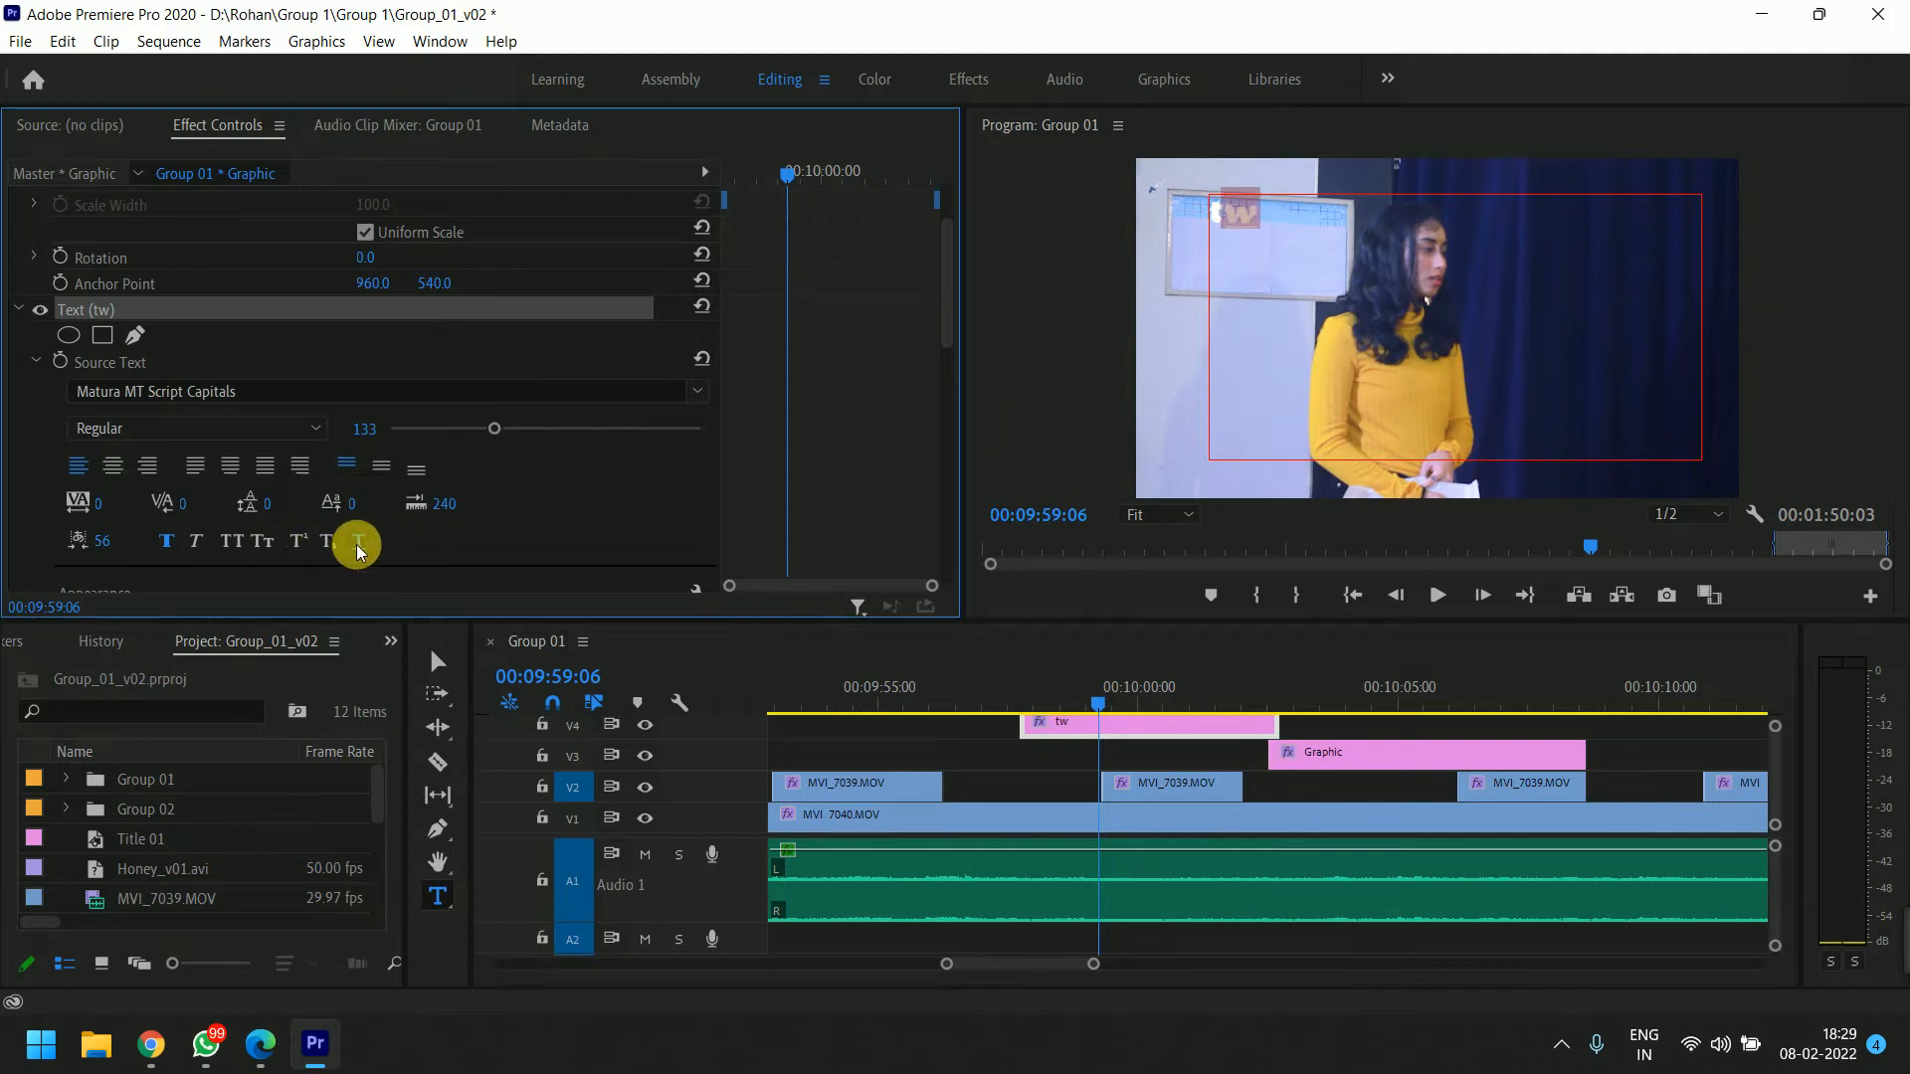
Give the letter w a red A60000 fill and a white stroke with a width of 22.
{"action": "scroll", "coordinate": [505, 506], "scroll_direction": "down", "scroll_amount": 4}
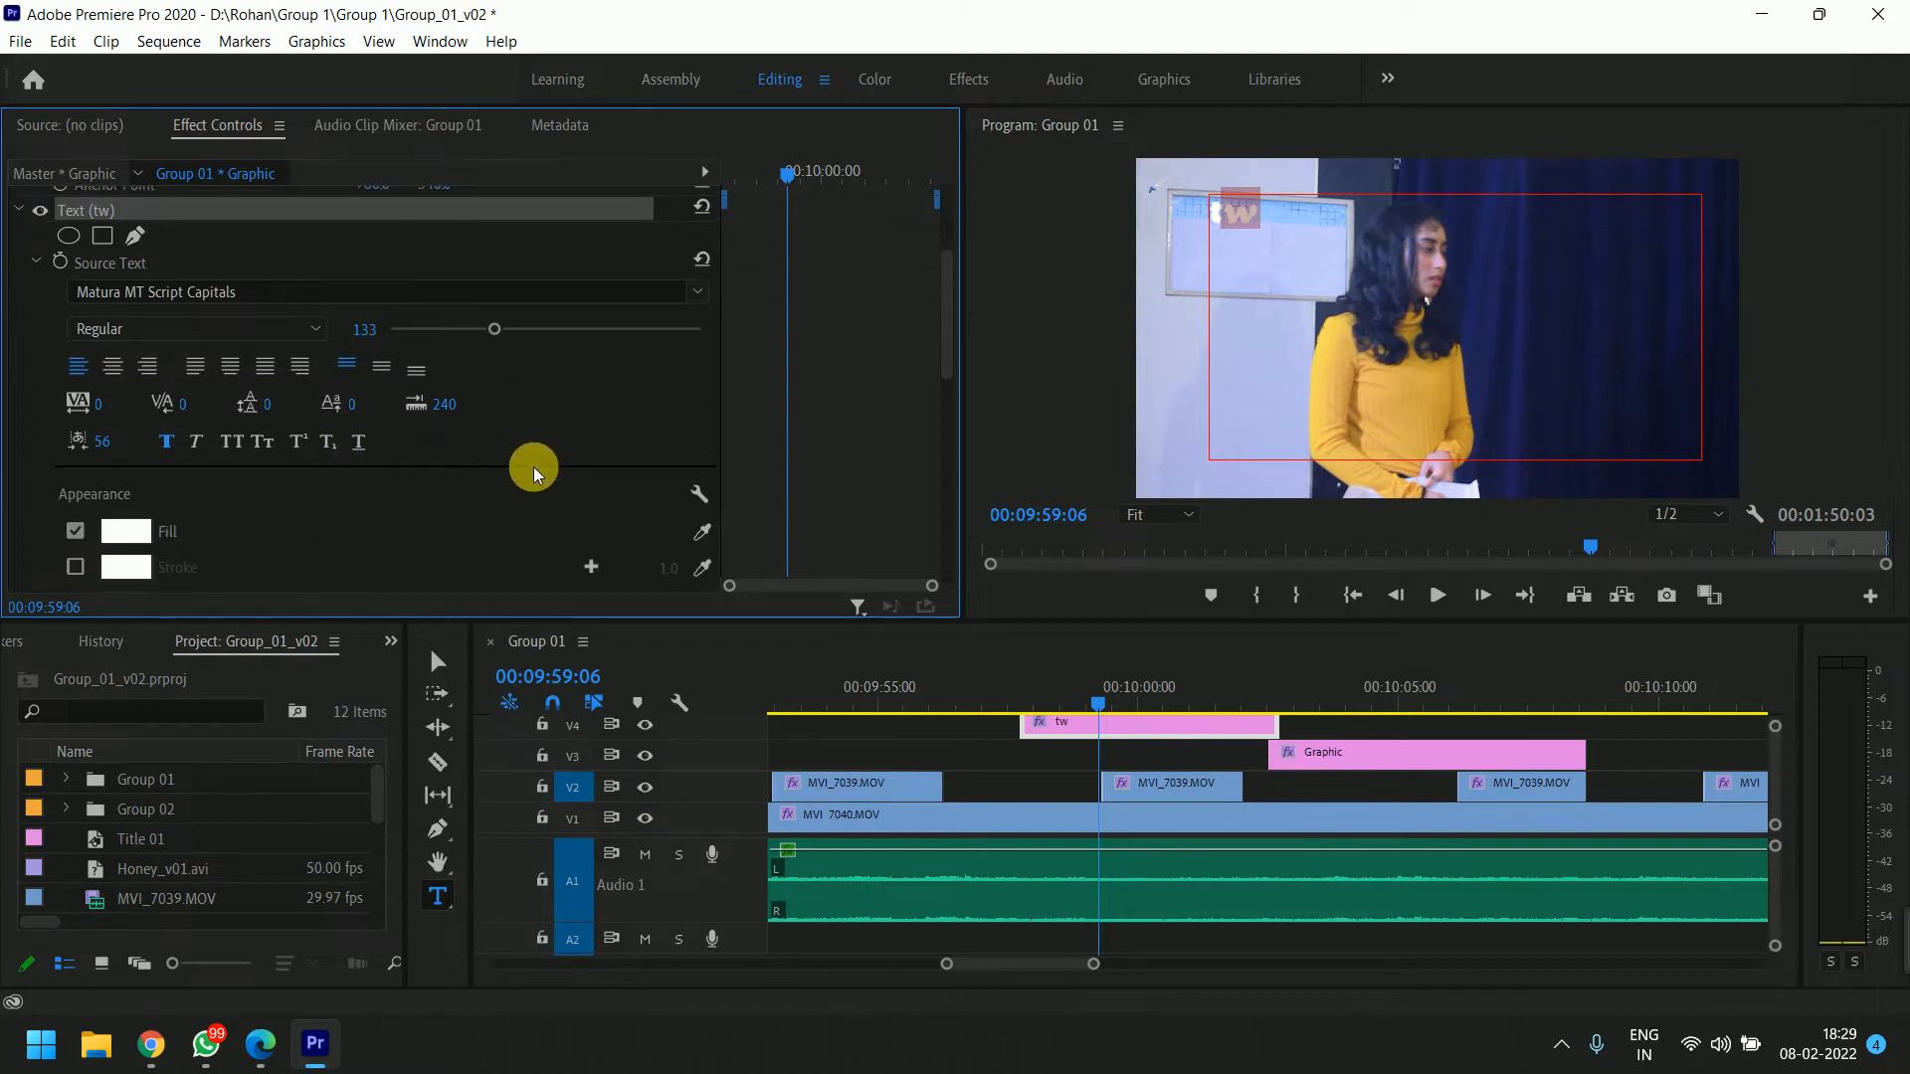
{"action": "scroll", "coordinate": [533, 464], "scroll_direction": "down", "scroll_amount": 1}
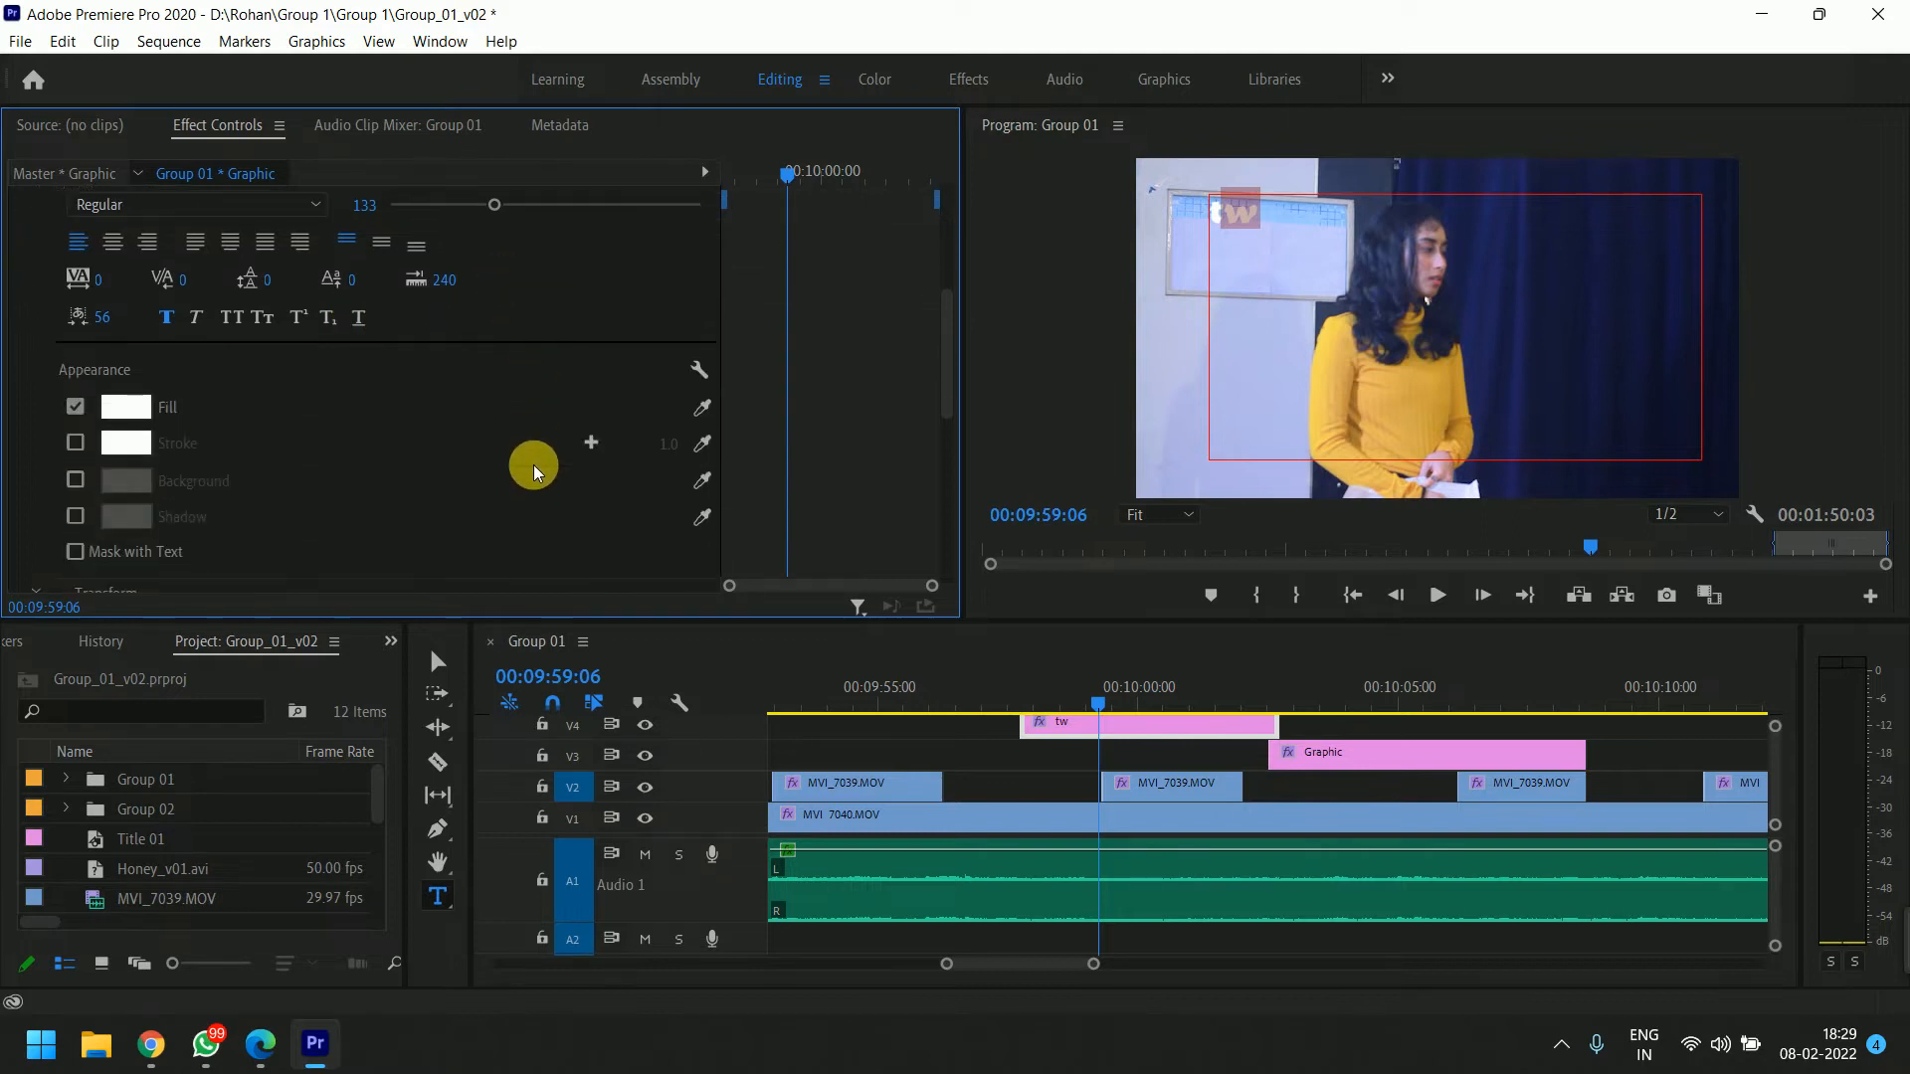
{"action": "left_click", "coordinate": [119, 408]}
{"action": "left_click", "coordinate": [858, 823]}
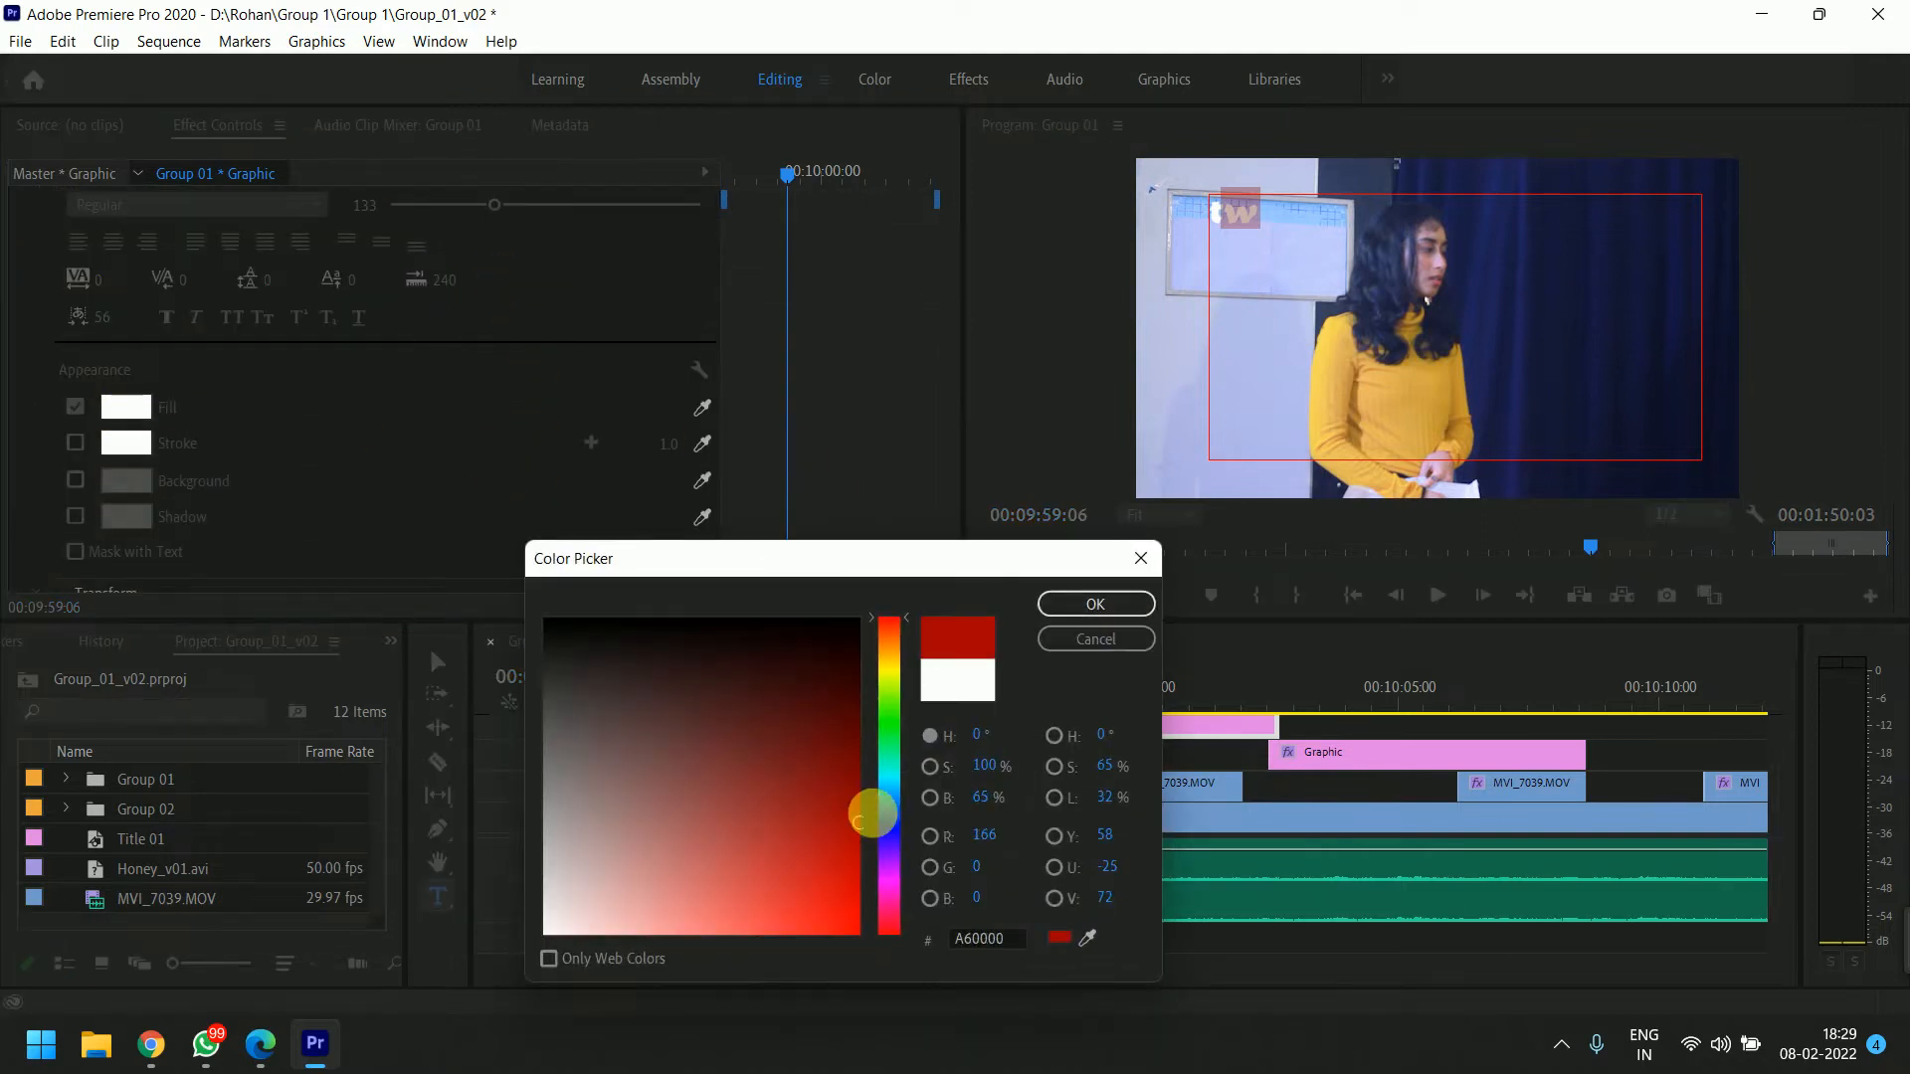
{"action": "left_click", "coordinate": [1096, 605]}
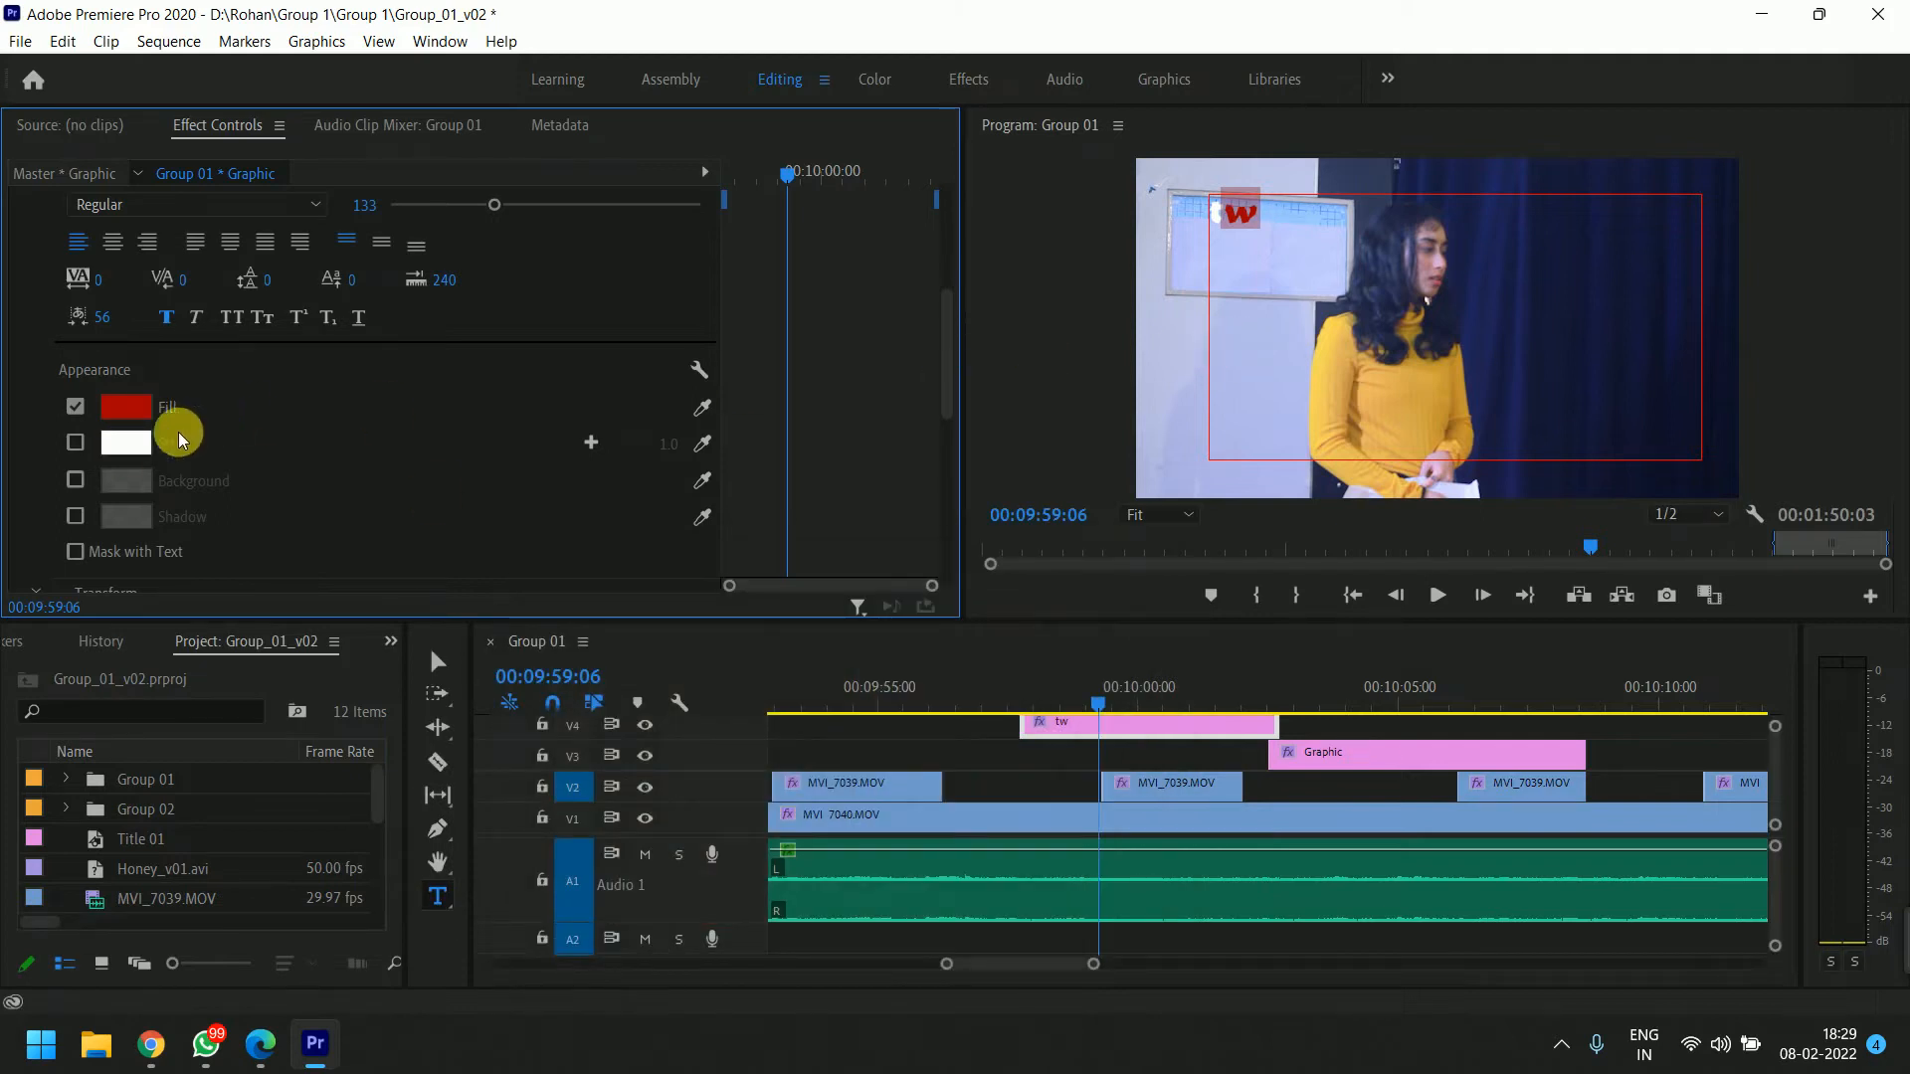
{"action": "left_click", "coordinate": [74, 441]}
{"action": "left_click_drag", "start_coordinate": [679, 445], "coordinate": [693, 445]}
Try the background and the shadow on the text, turning each one off again.
{"action": "left_click", "coordinate": [77, 480]}
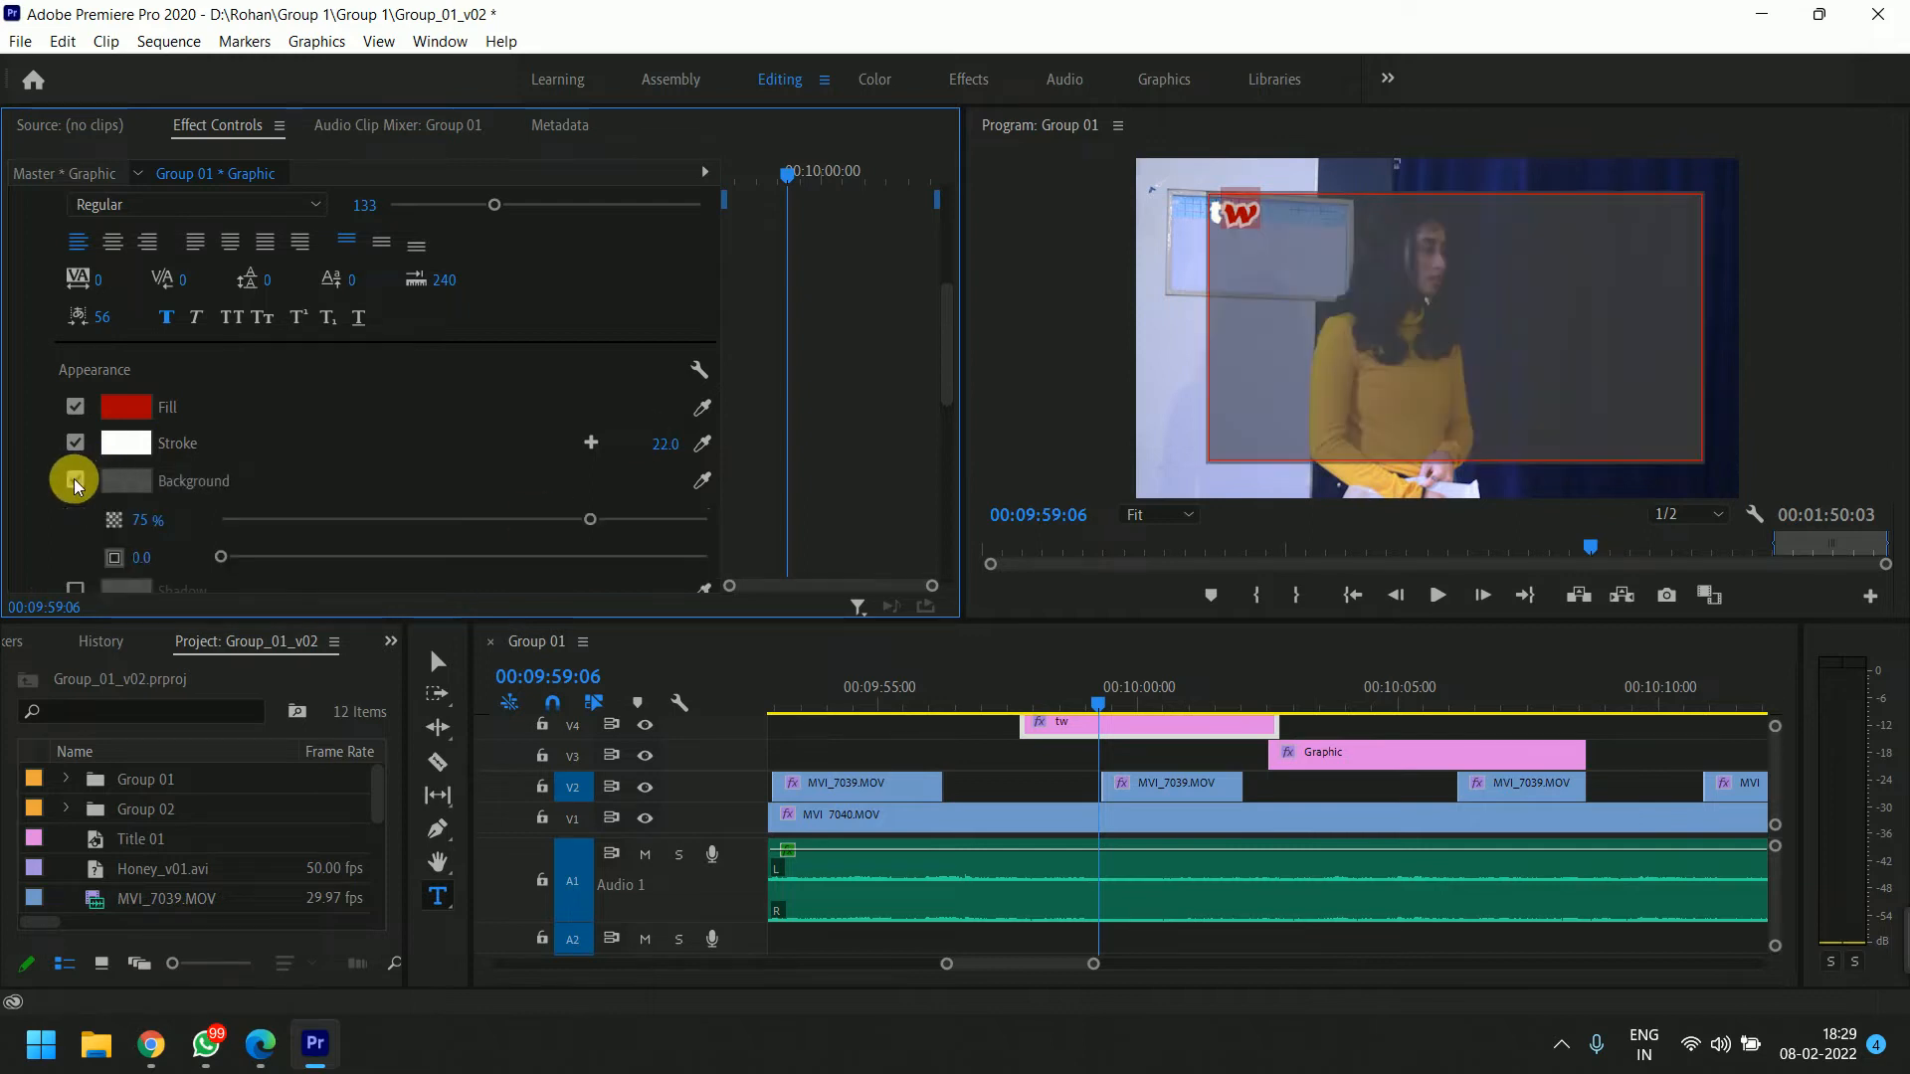
{"action": "left_click", "coordinate": [75, 480]}
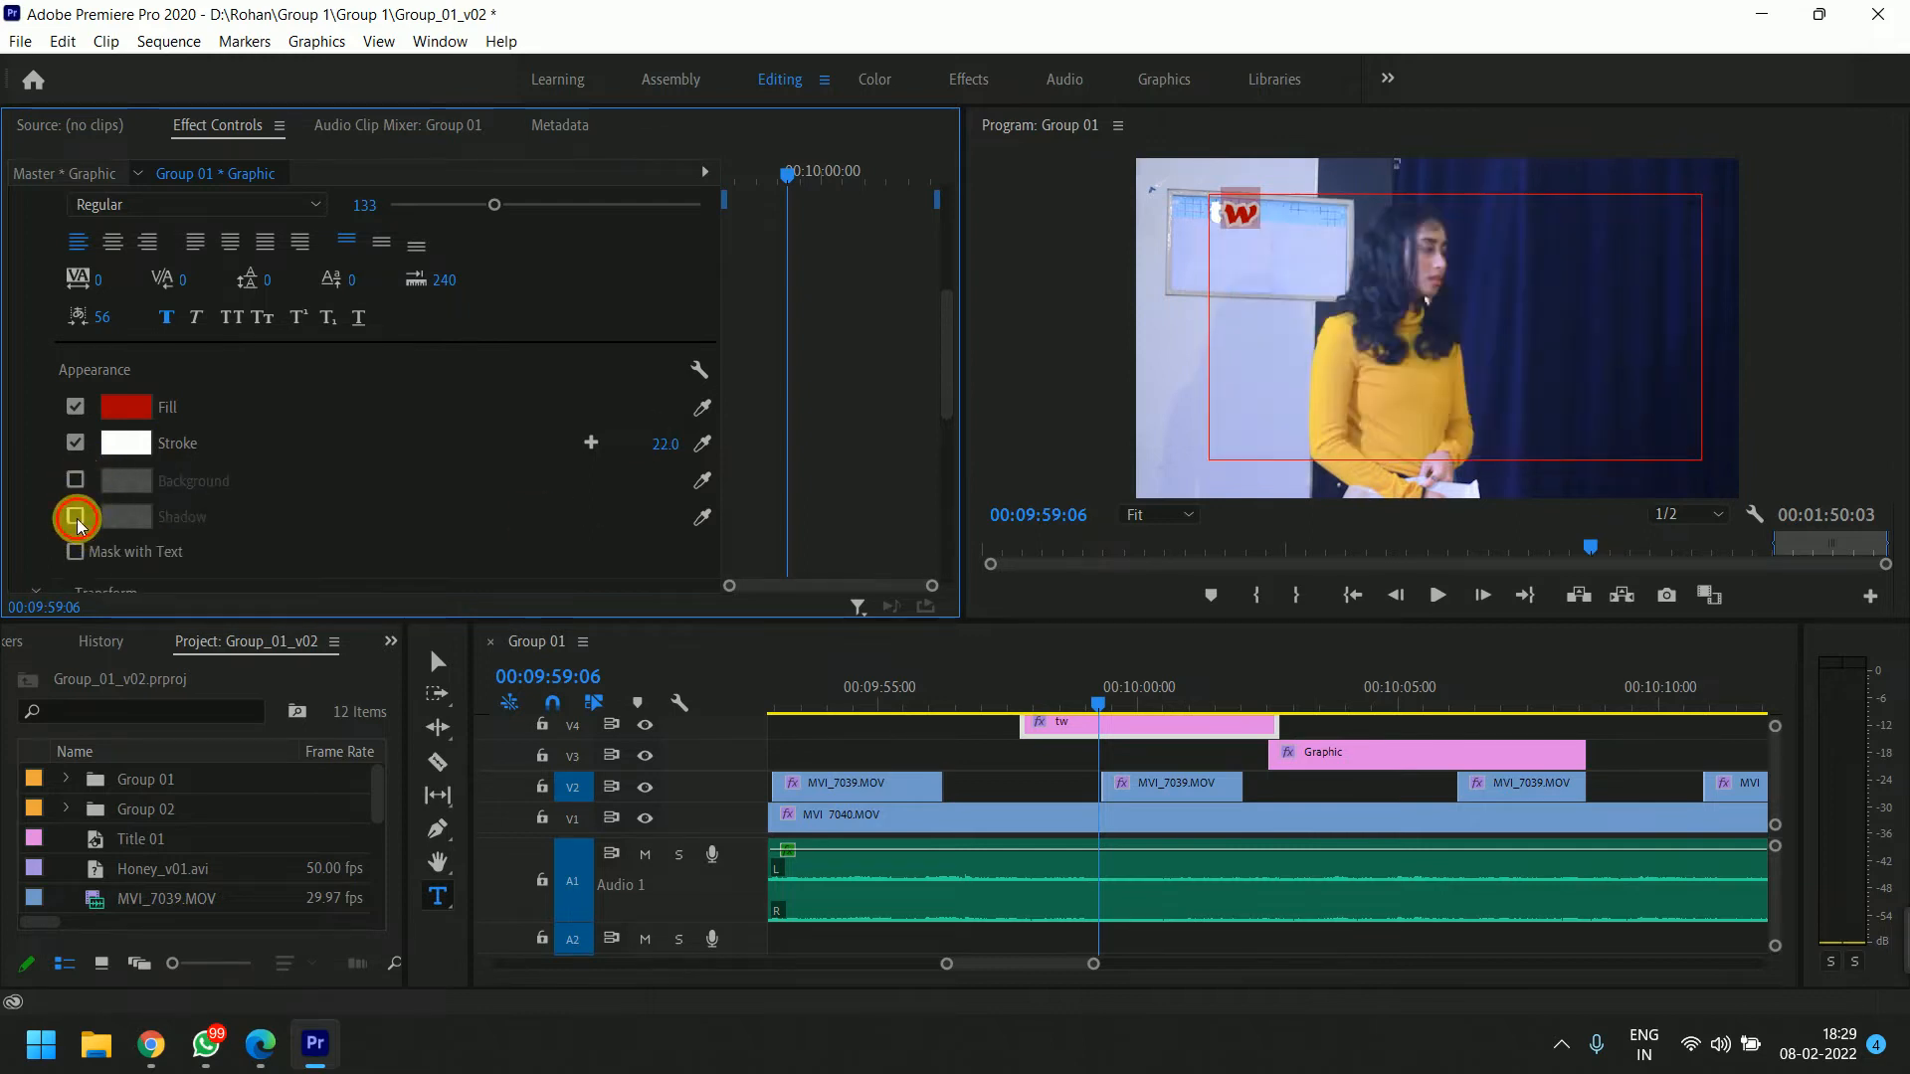
{"action": "left_click", "coordinate": [76, 517]}
{"action": "left_click", "coordinate": [75, 518]}
{"action": "scroll", "coordinate": [235, 483], "scroll_direction": "down", "scroll_amount": 2}
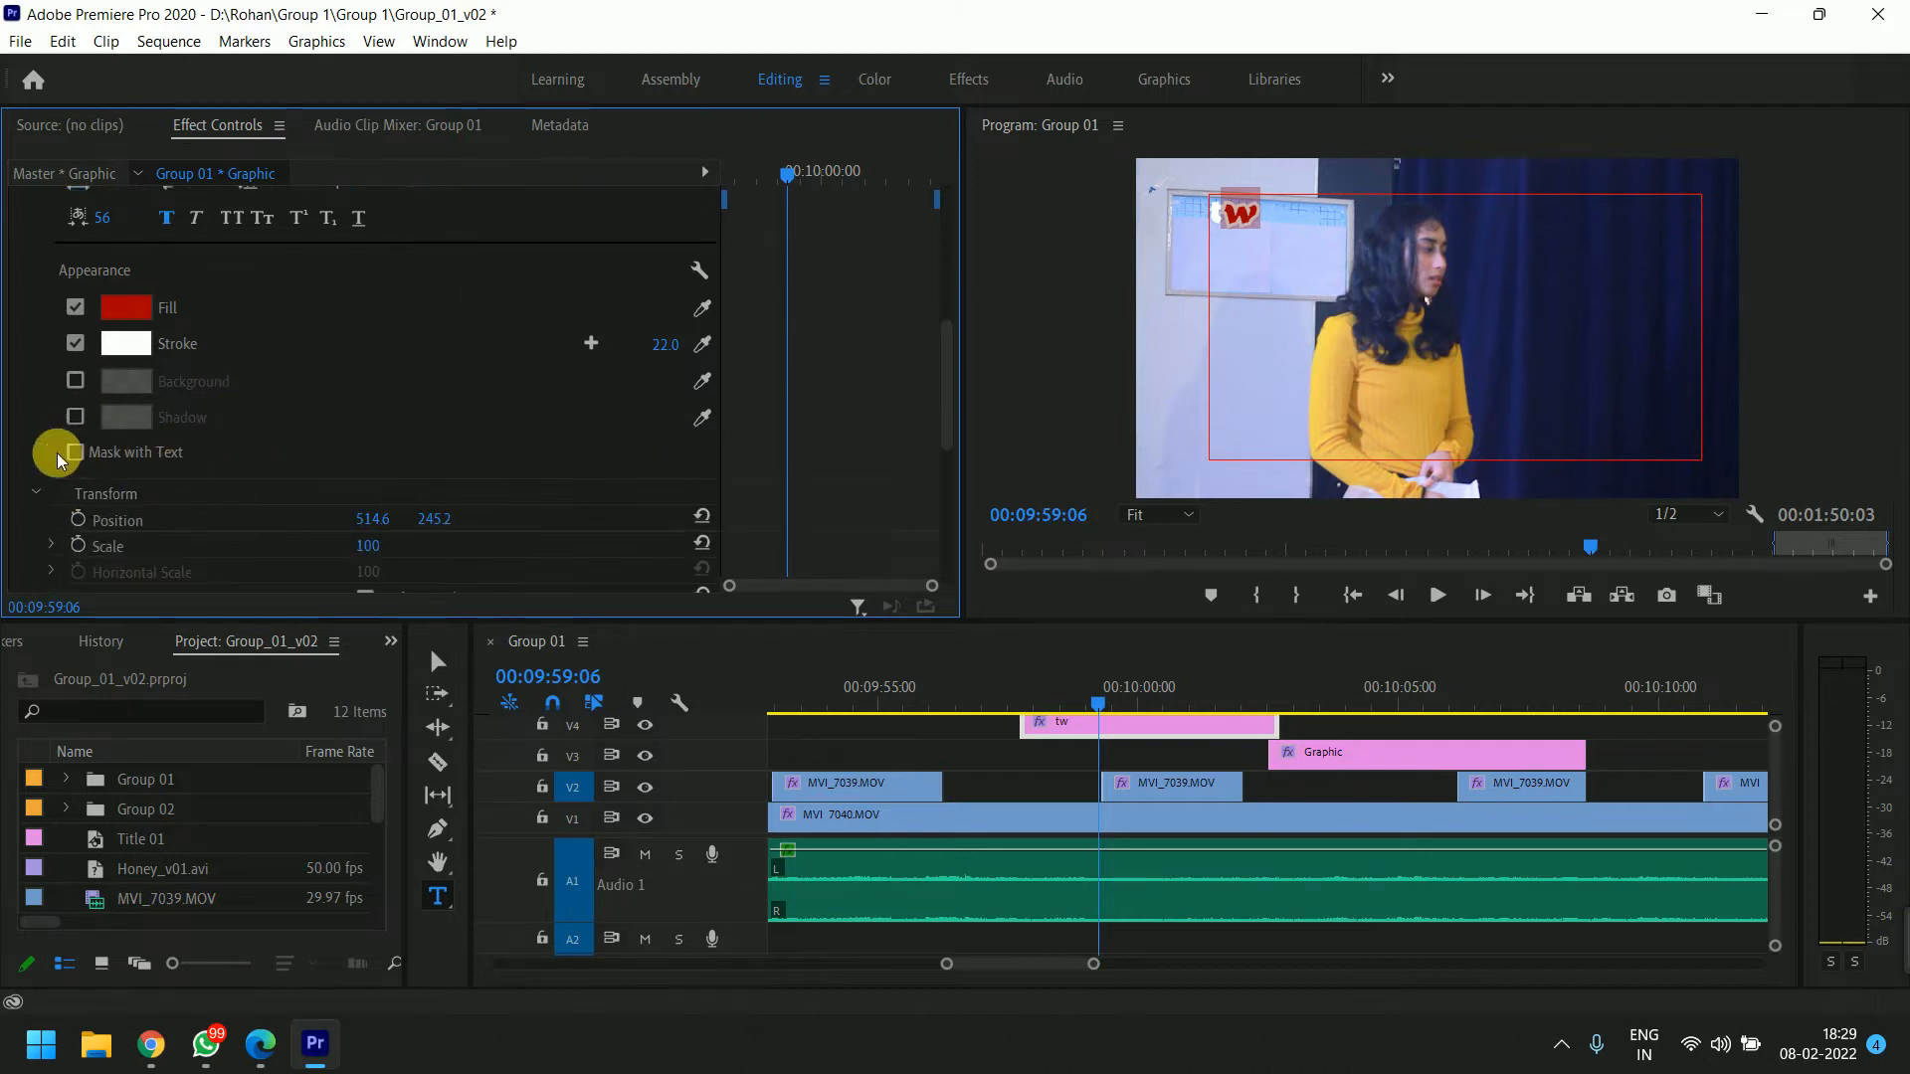
Try Mask with Text on the letter w and switch it off again.
{"action": "left_click", "coordinate": [76, 453]}
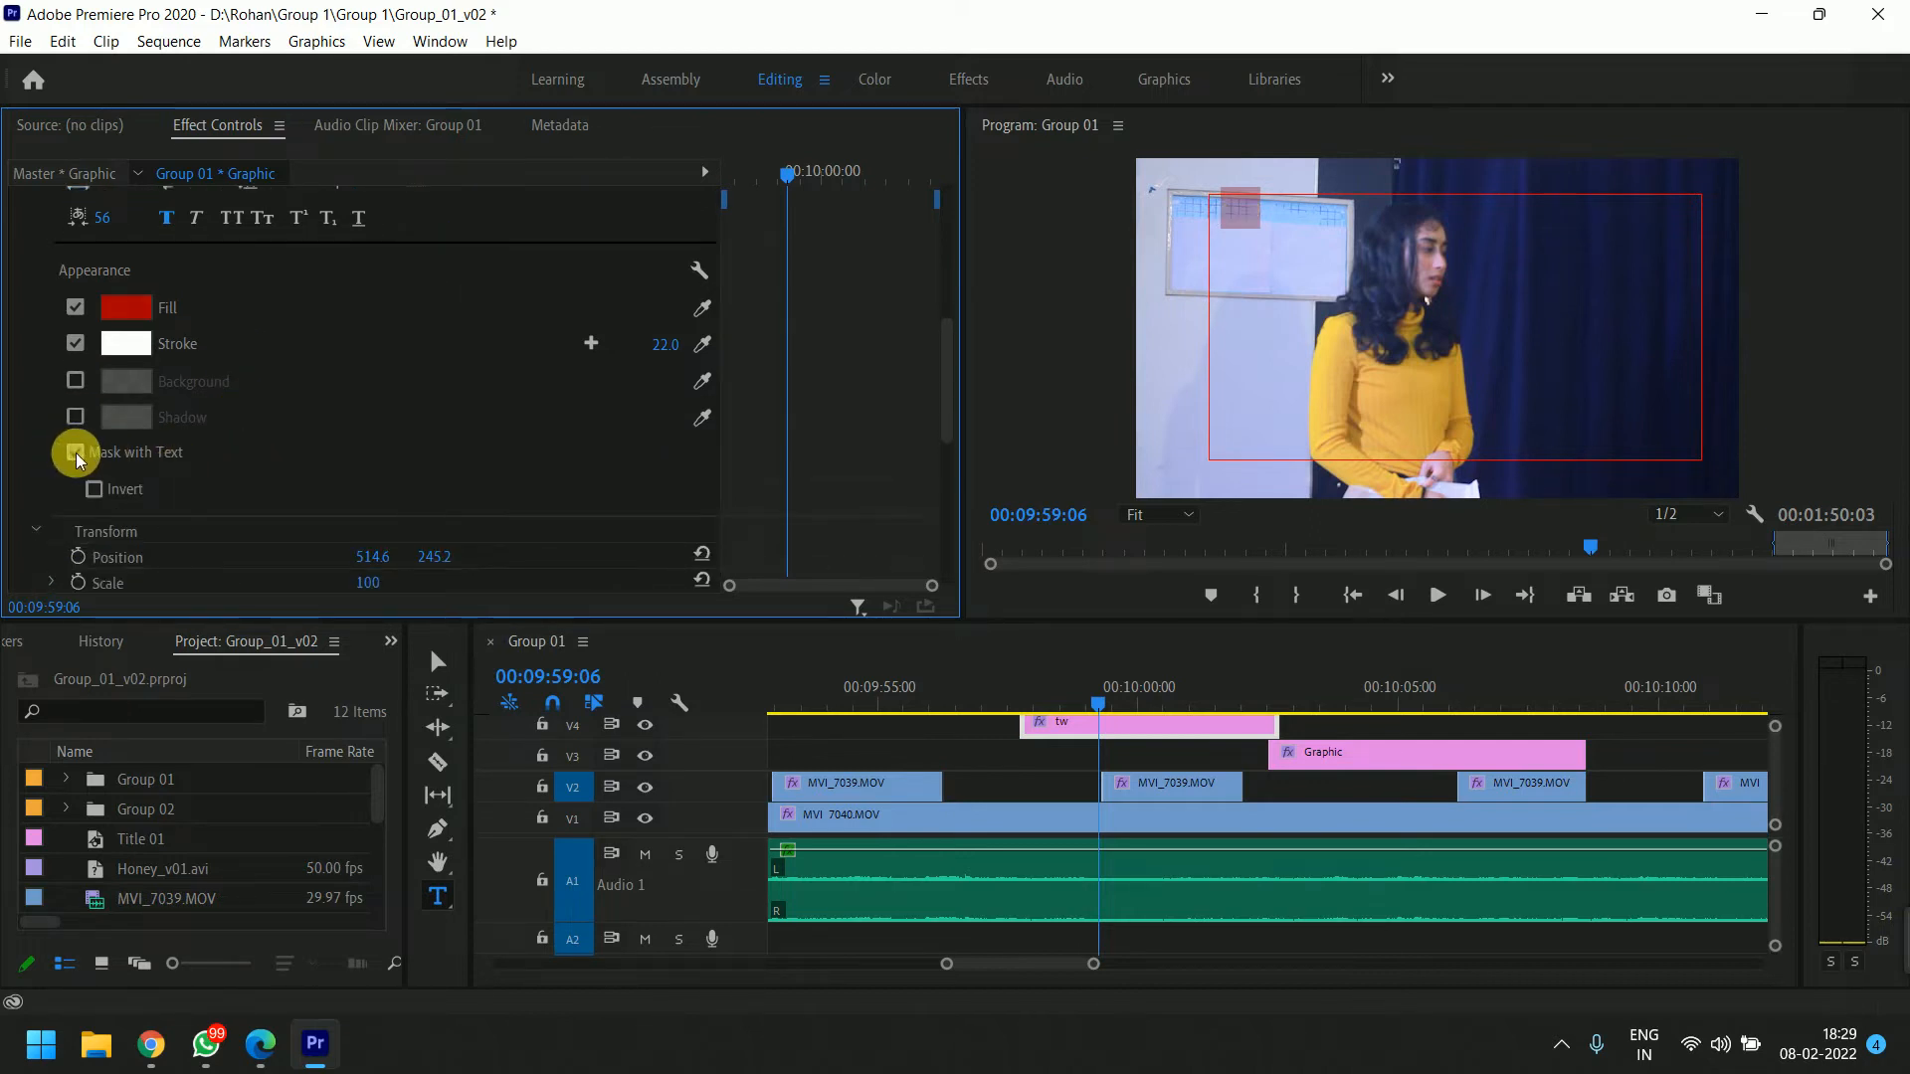
{"action": "left_click", "coordinate": [75, 452]}
{"action": "scroll", "coordinate": [253, 428], "scroll_direction": "down", "scroll_amount": 1}
{"action": "scroll", "coordinate": [295, 414], "scroll_direction": "up", "scroll_amount": 5}
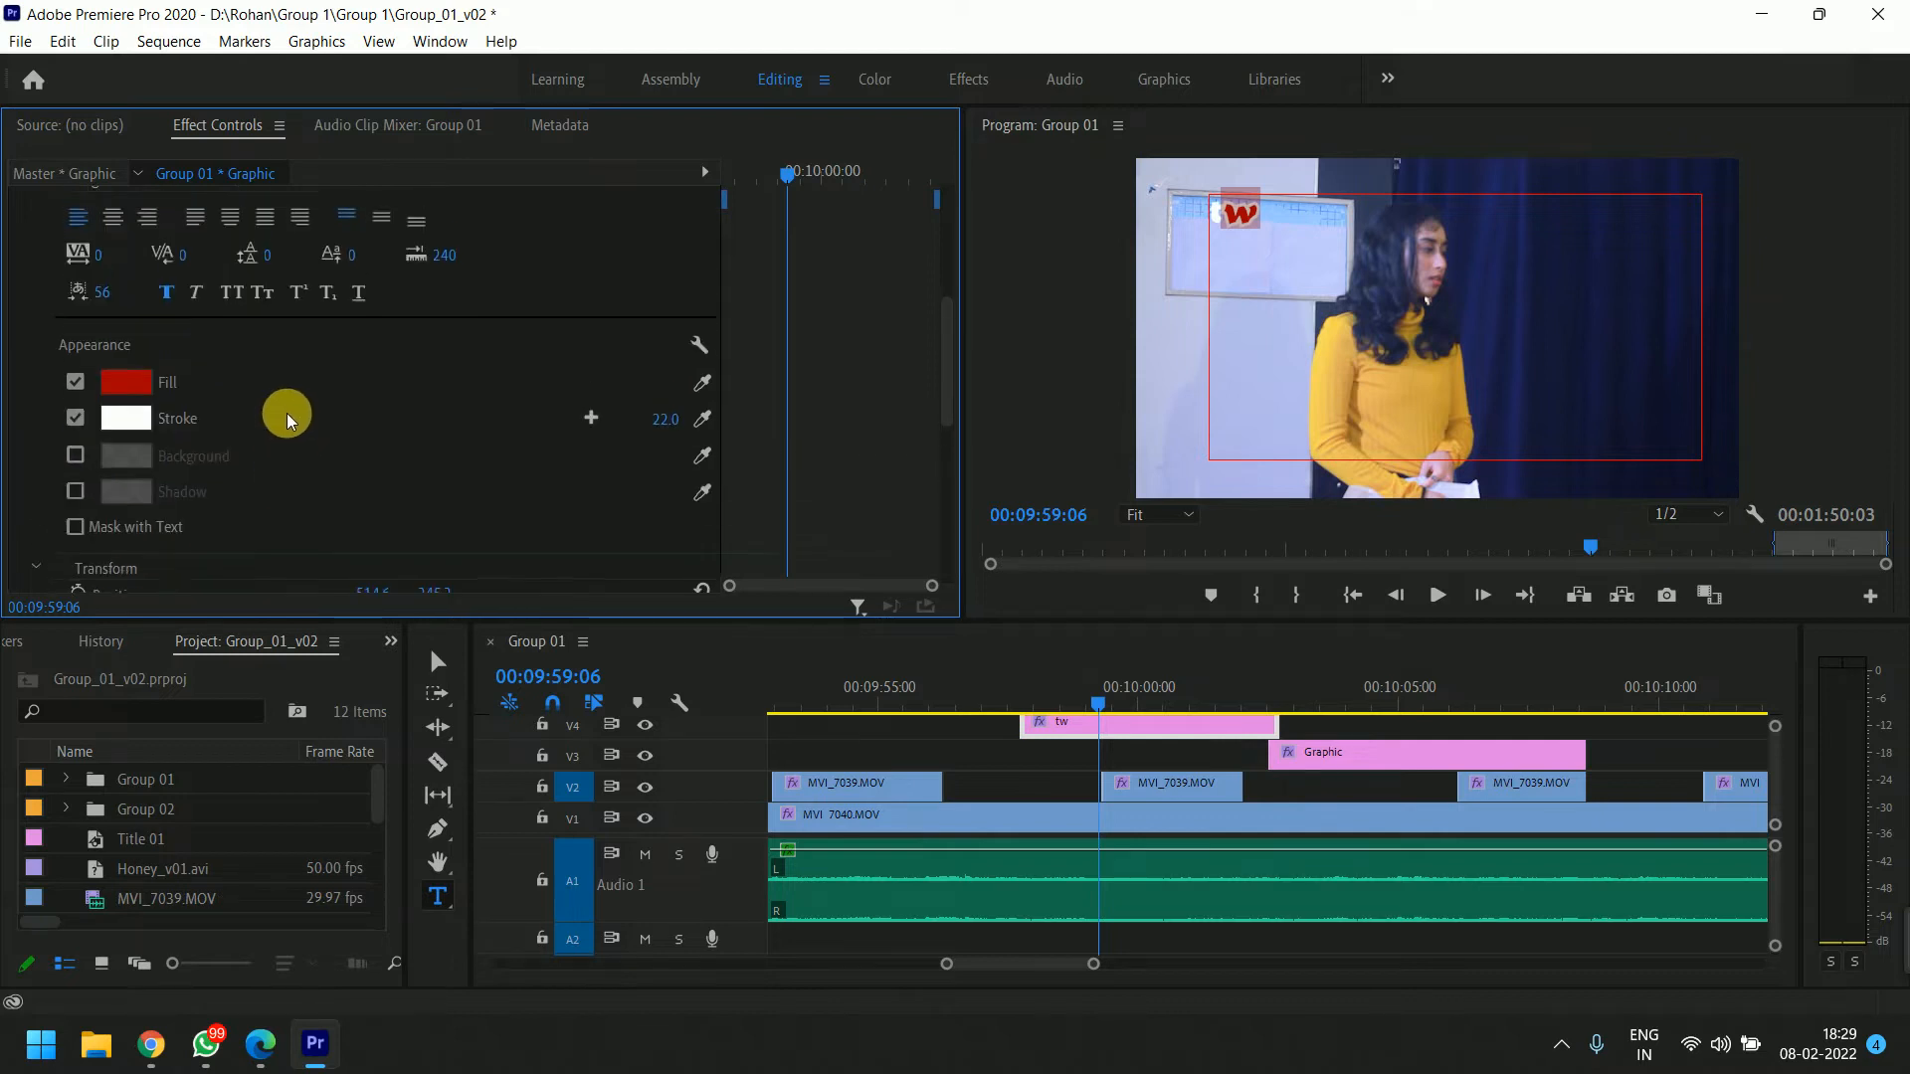
{"action": "scroll", "coordinate": [195, 498], "scroll_direction": "down", "scroll_amount": 1}
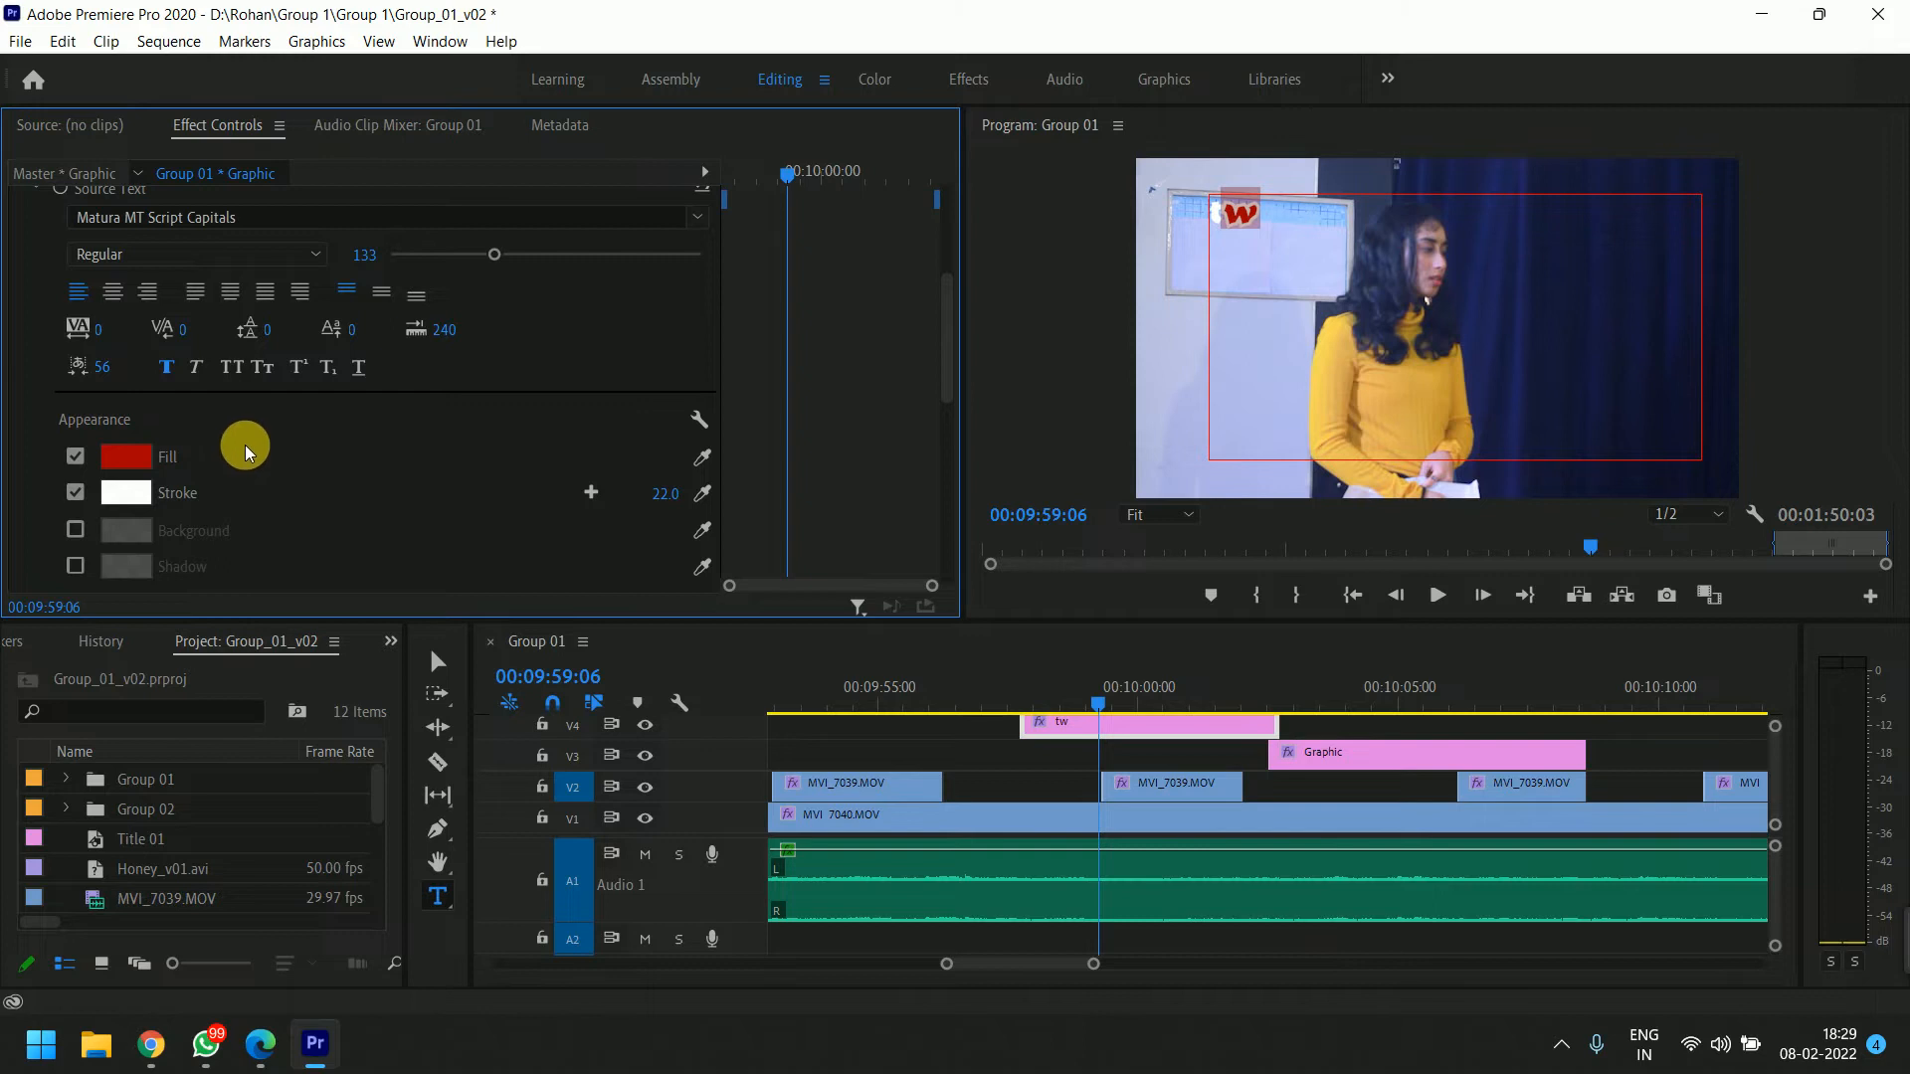
{"action": "left_click", "coordinate": [1245, 229]}
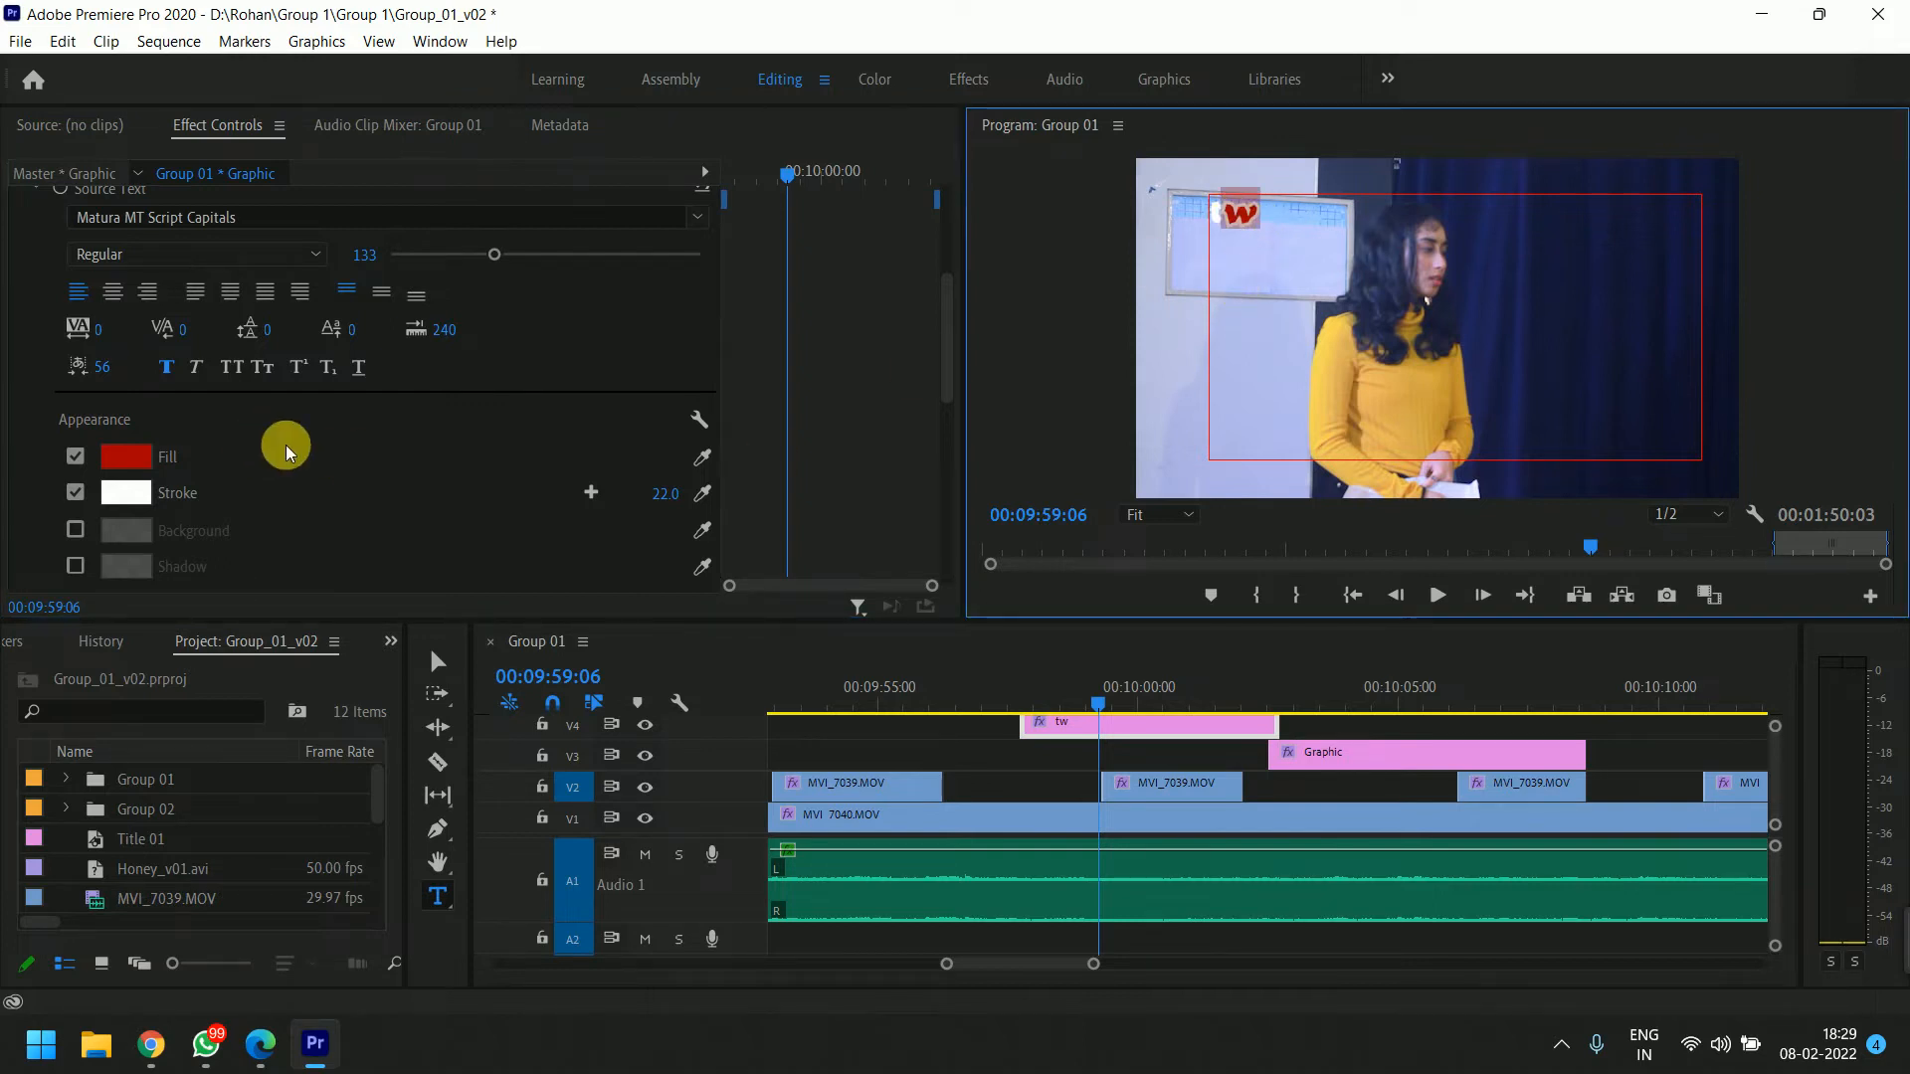
{"action": "scroll", "coordinate": [302, 416], "scroll_direction": "down", "scroll_amount": 1}
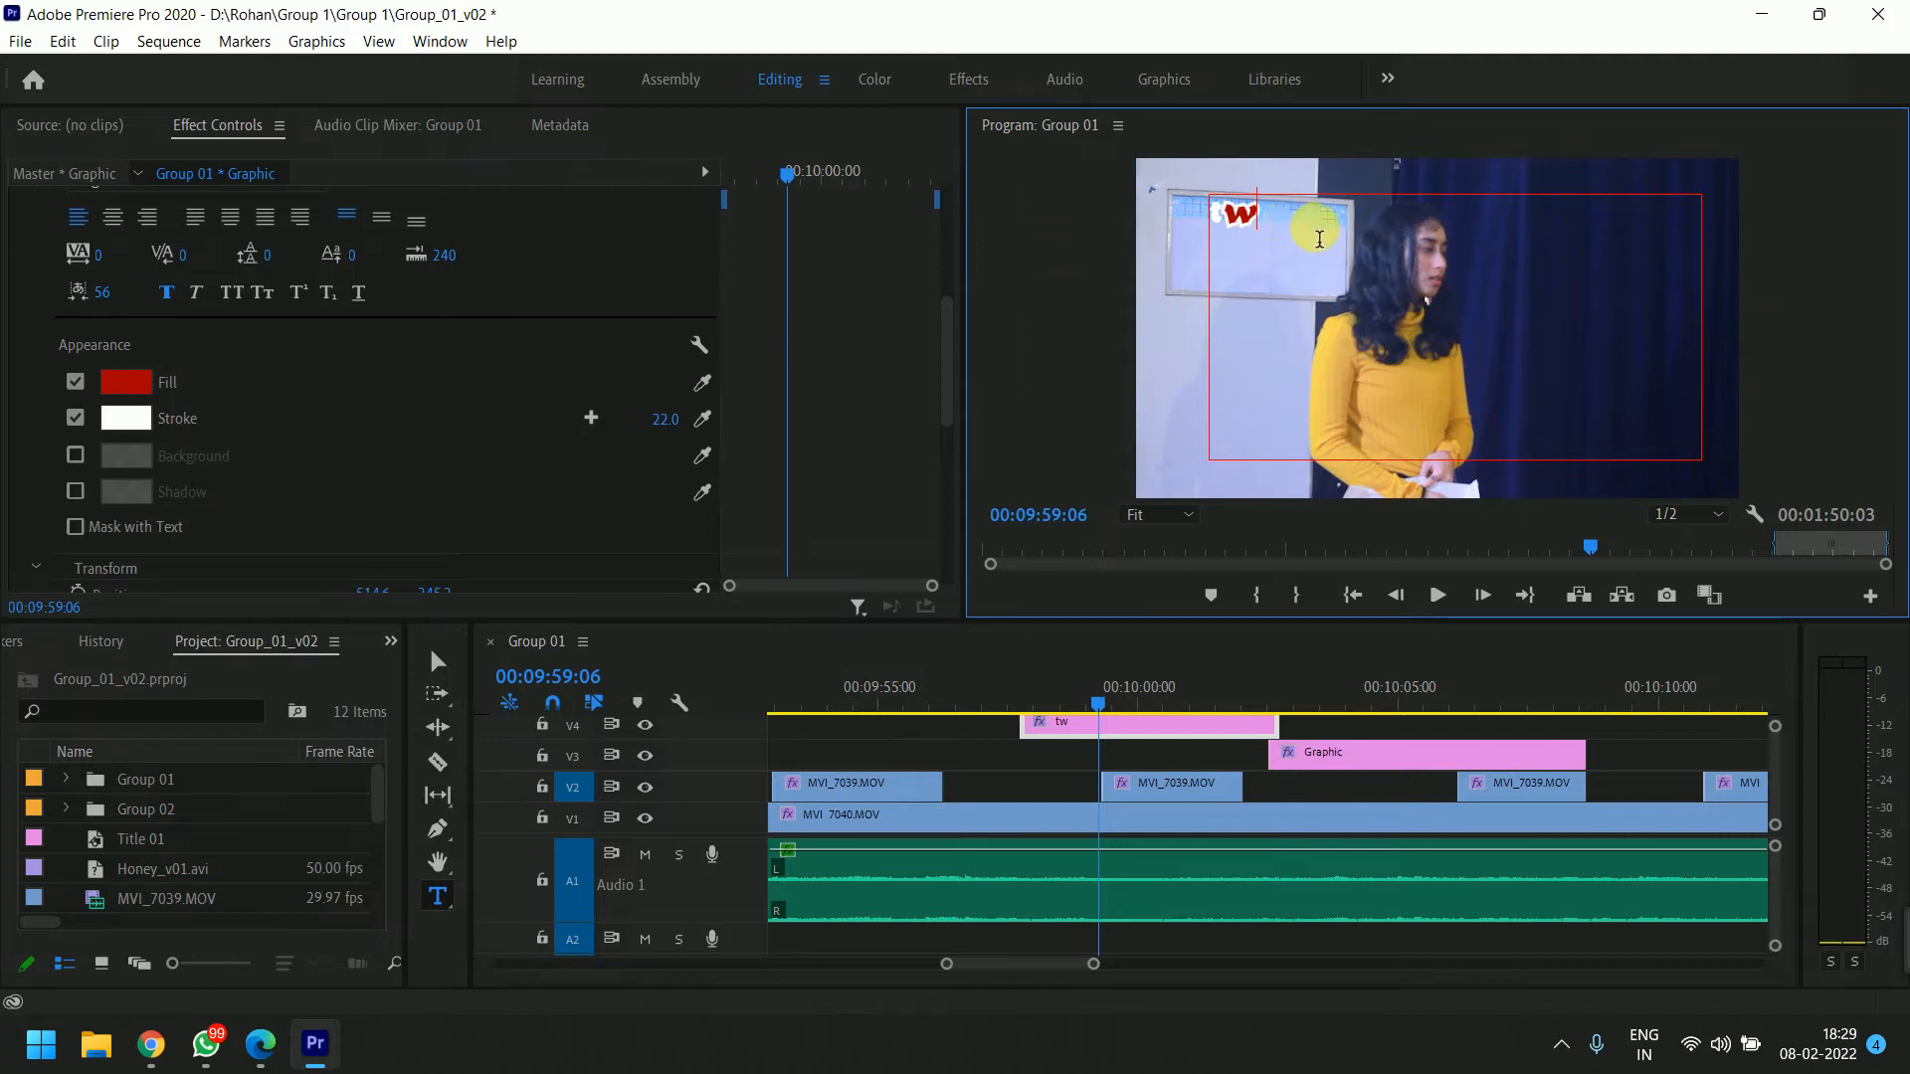
{"action": "left_click_drag", "start_coordinate": [1038, 221], "coordinate": [1003, 307]}
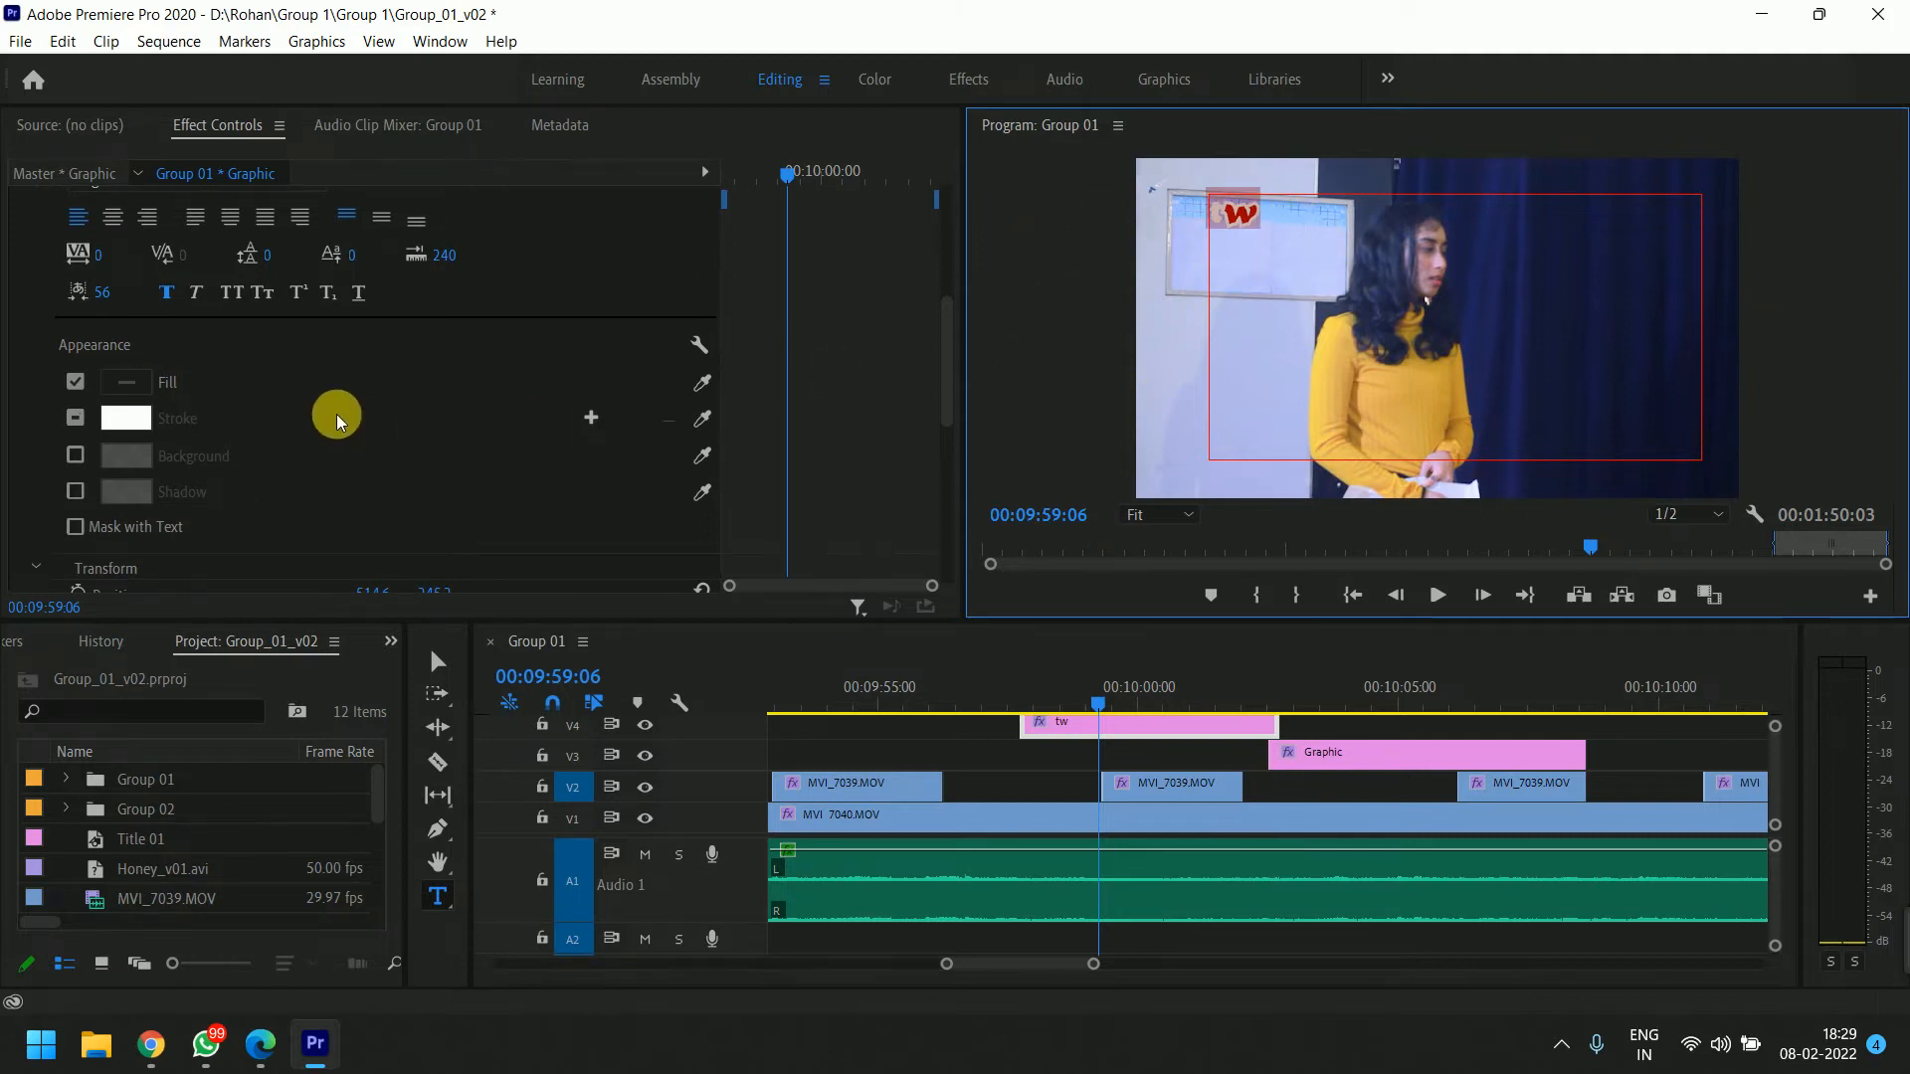
{"action": "left_click", "coordinate": [1334, 336]}
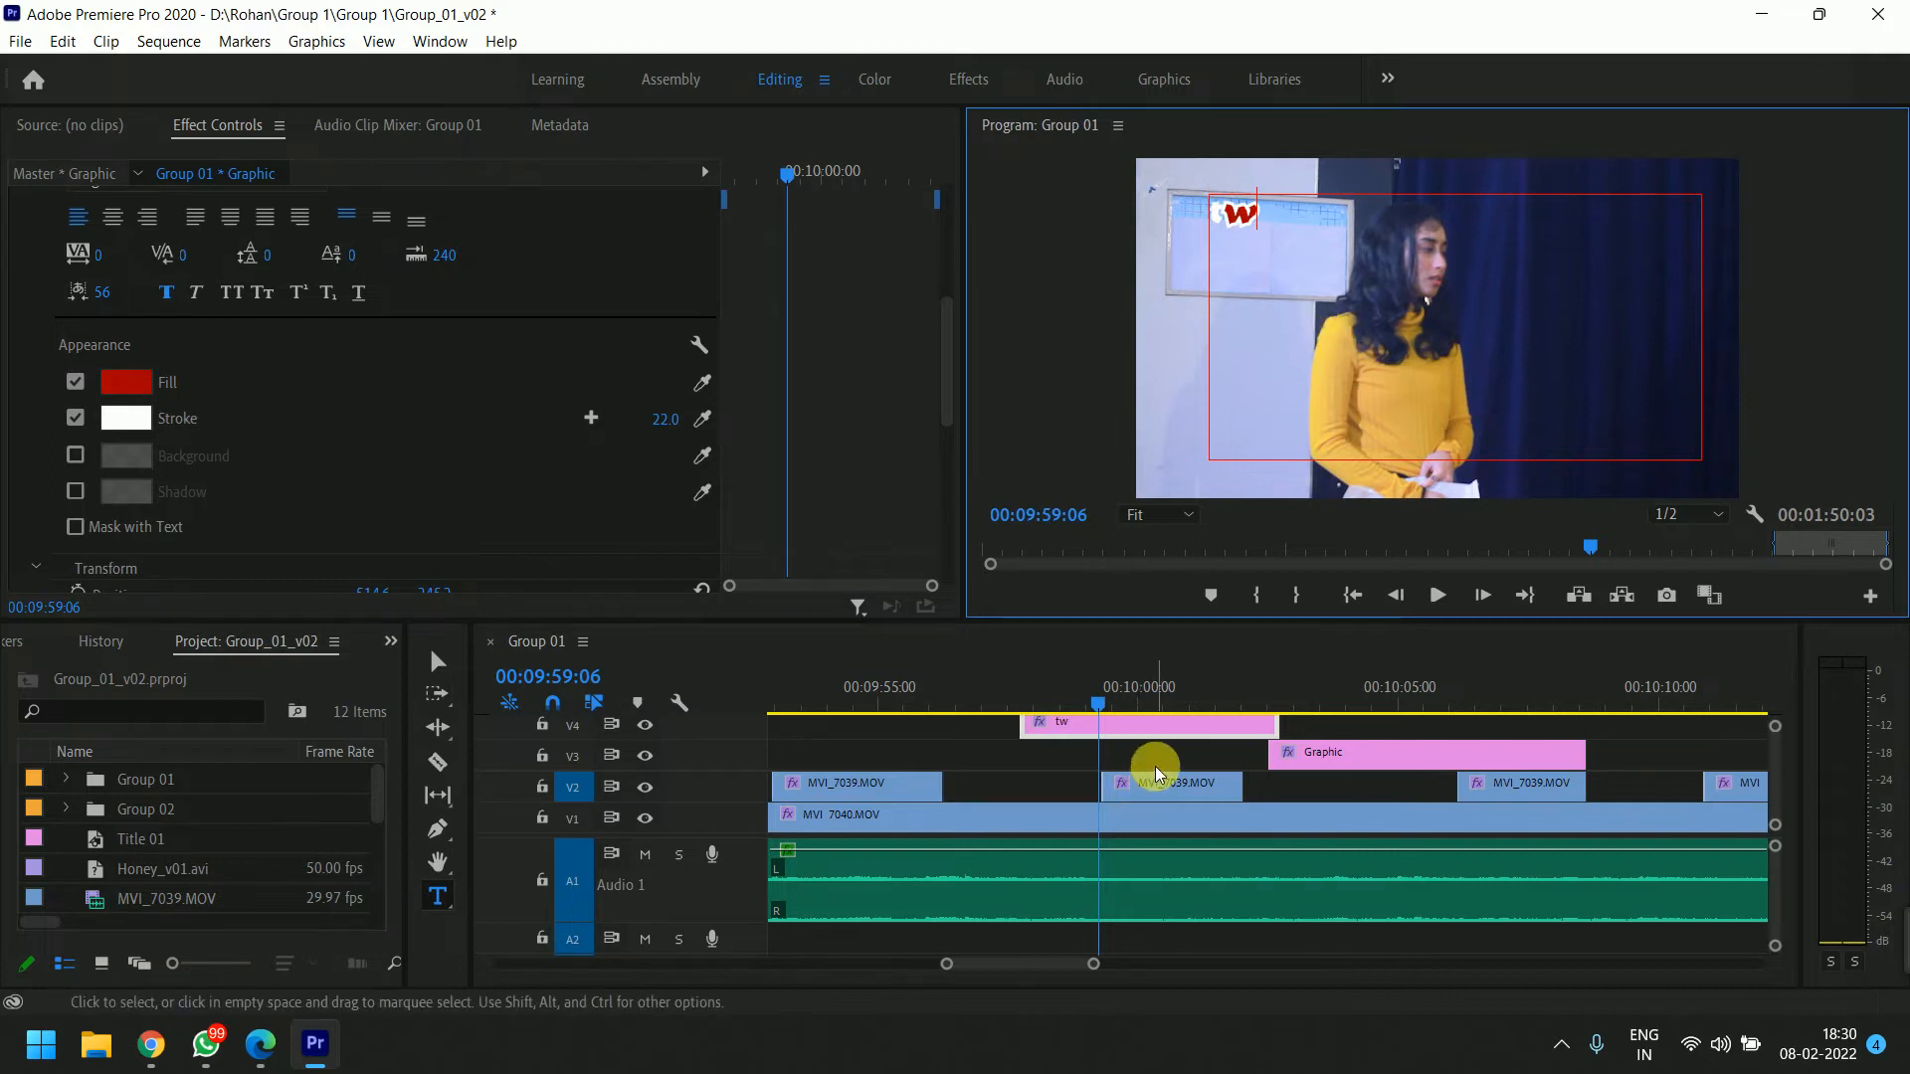
{"action": "left_click", "coordinate": [135, 529]}
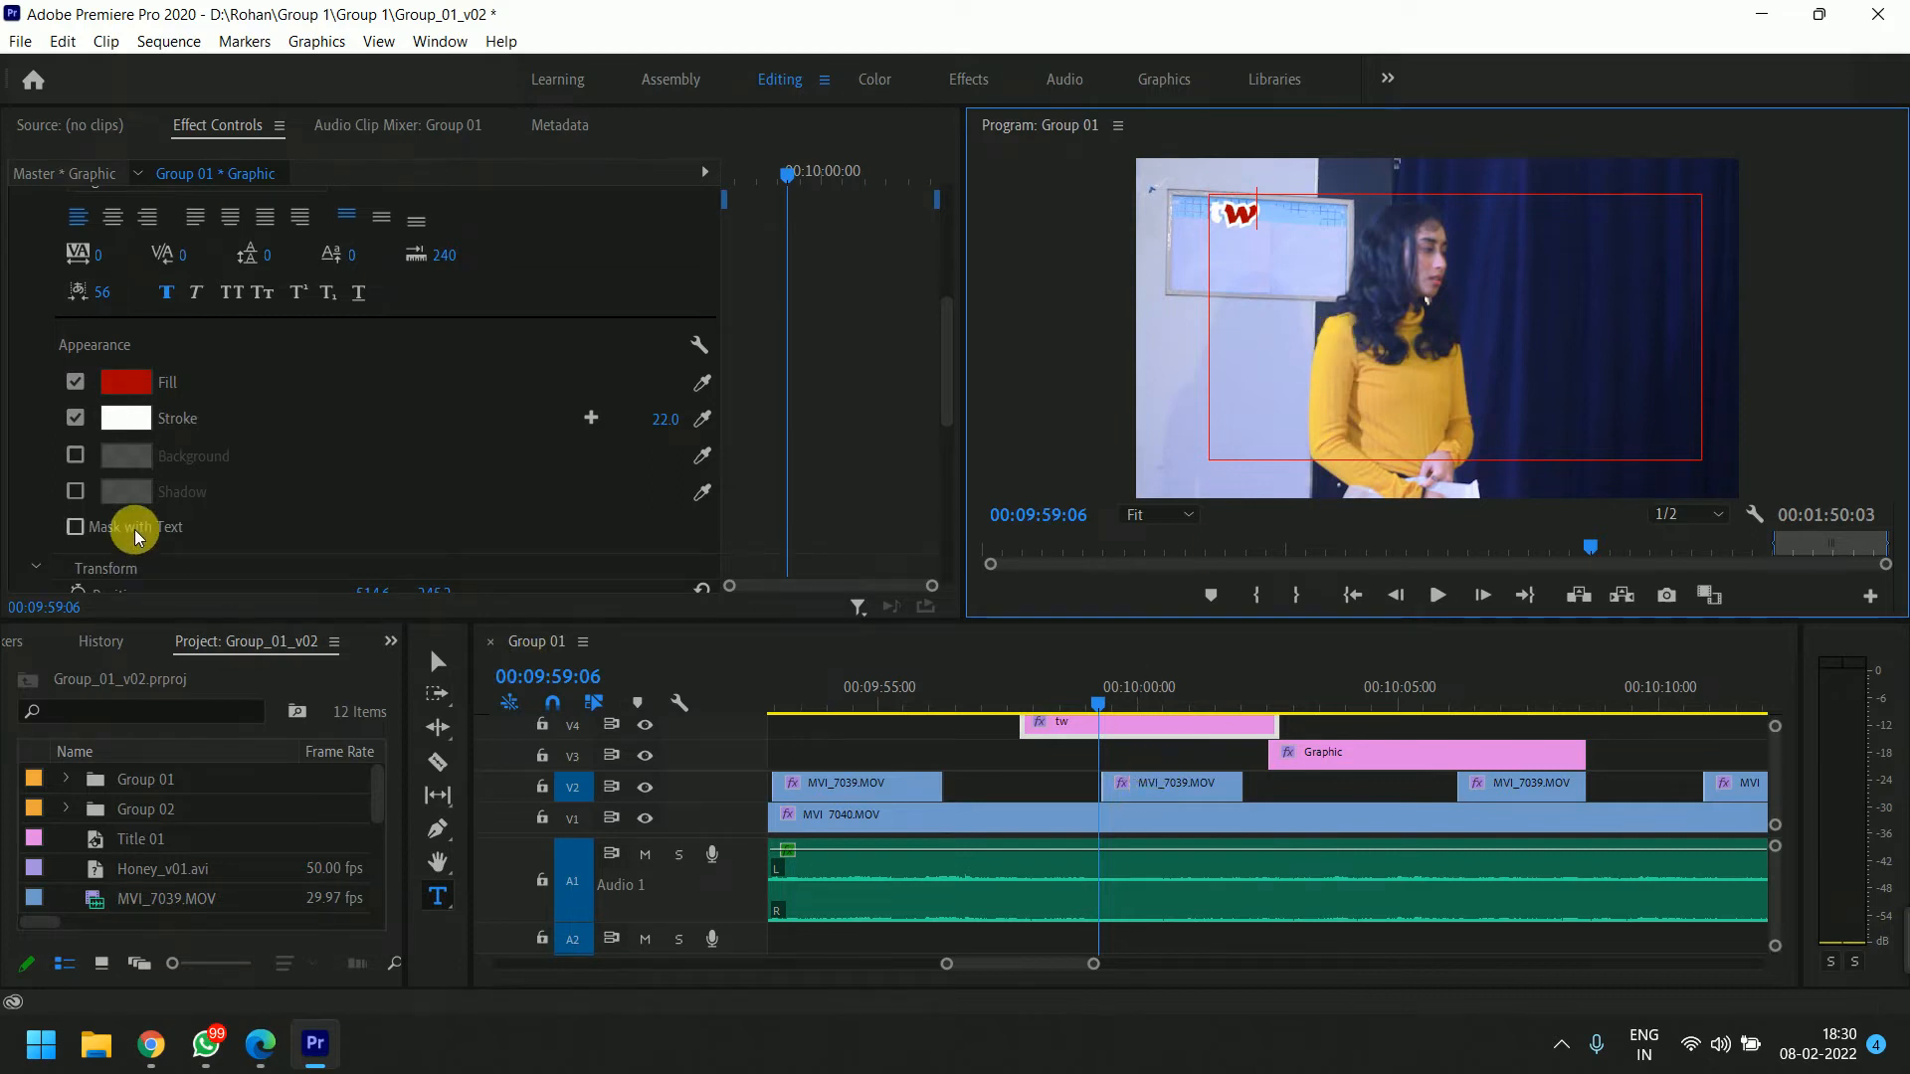
{"action": "left_click", "coordinate": [134, 528]}
Add a rectangular mask to the "tw" text and move it over the letters.
{"action": "scroll", "coordinate": [269, 457], "scroll_direction": "up", "scroll_amount": 3}
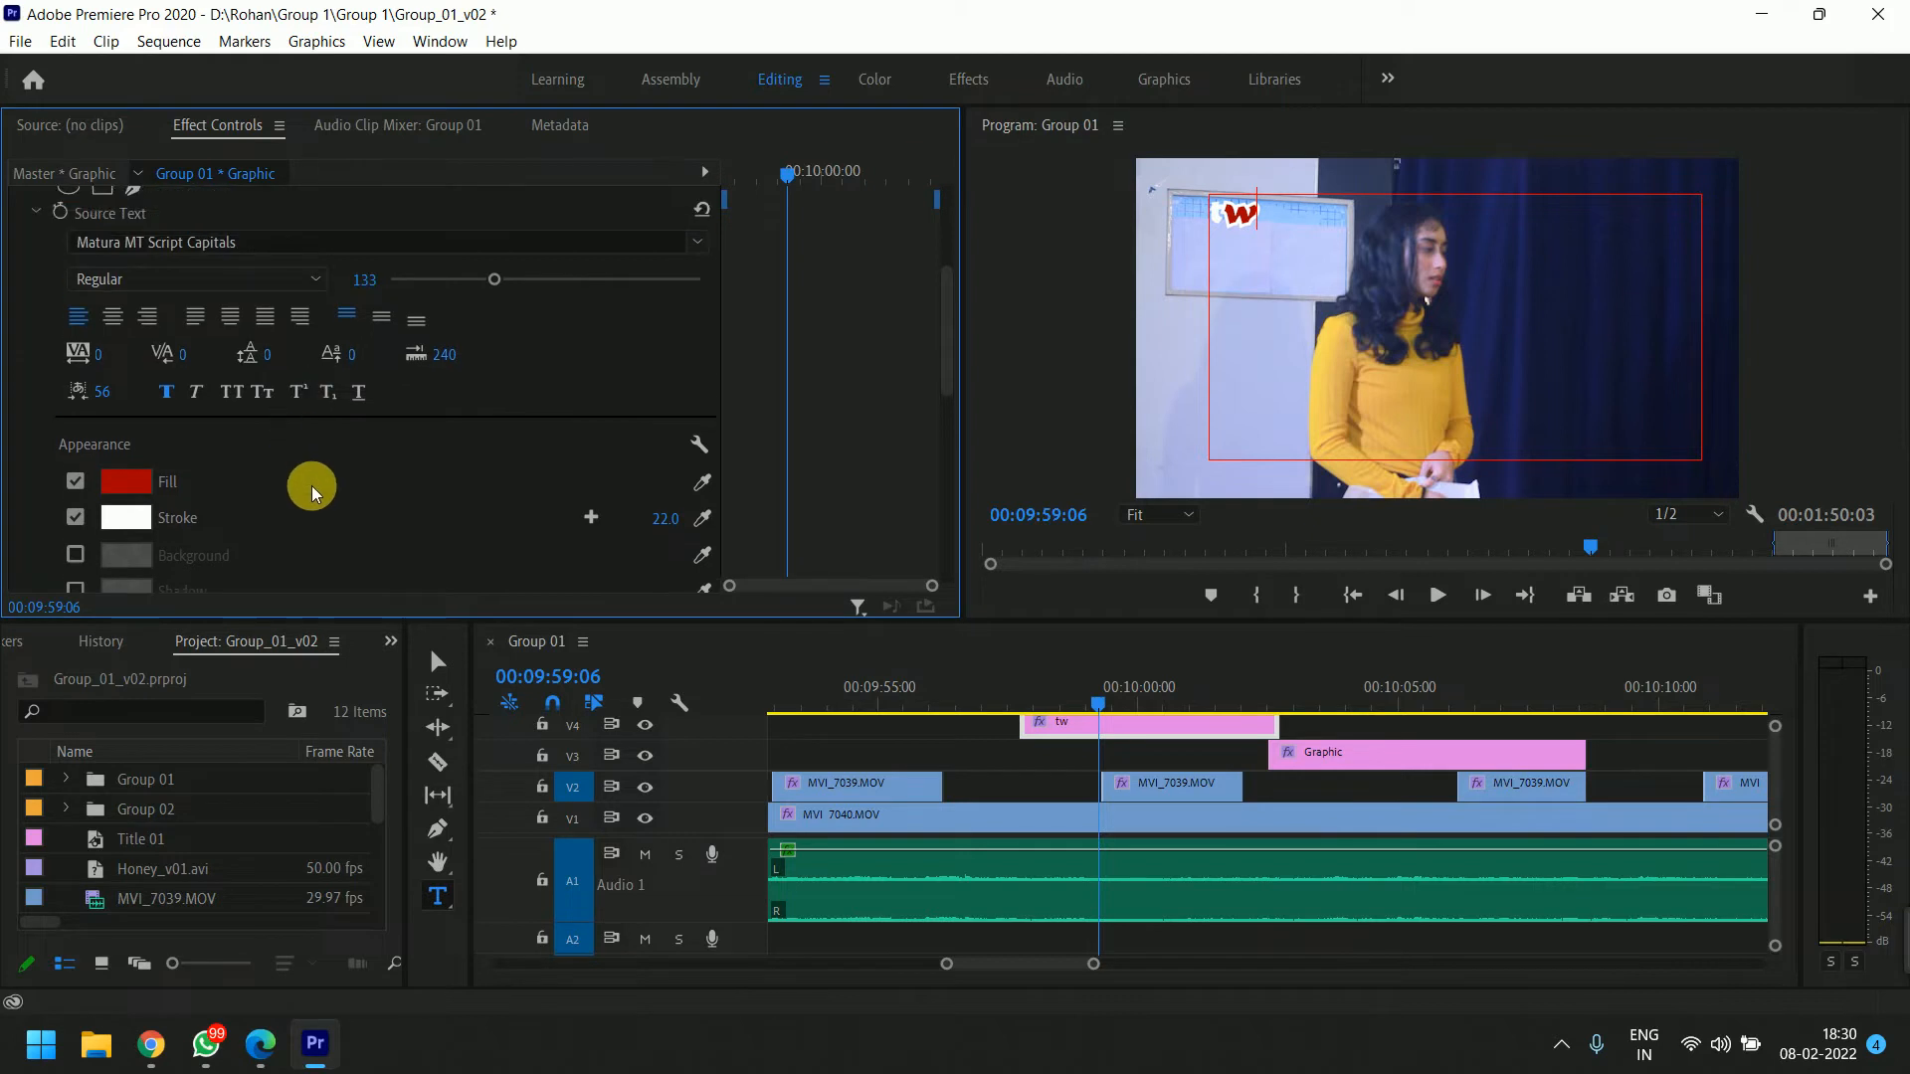
{"action": "left_click", "coordinate": [103, 235]}
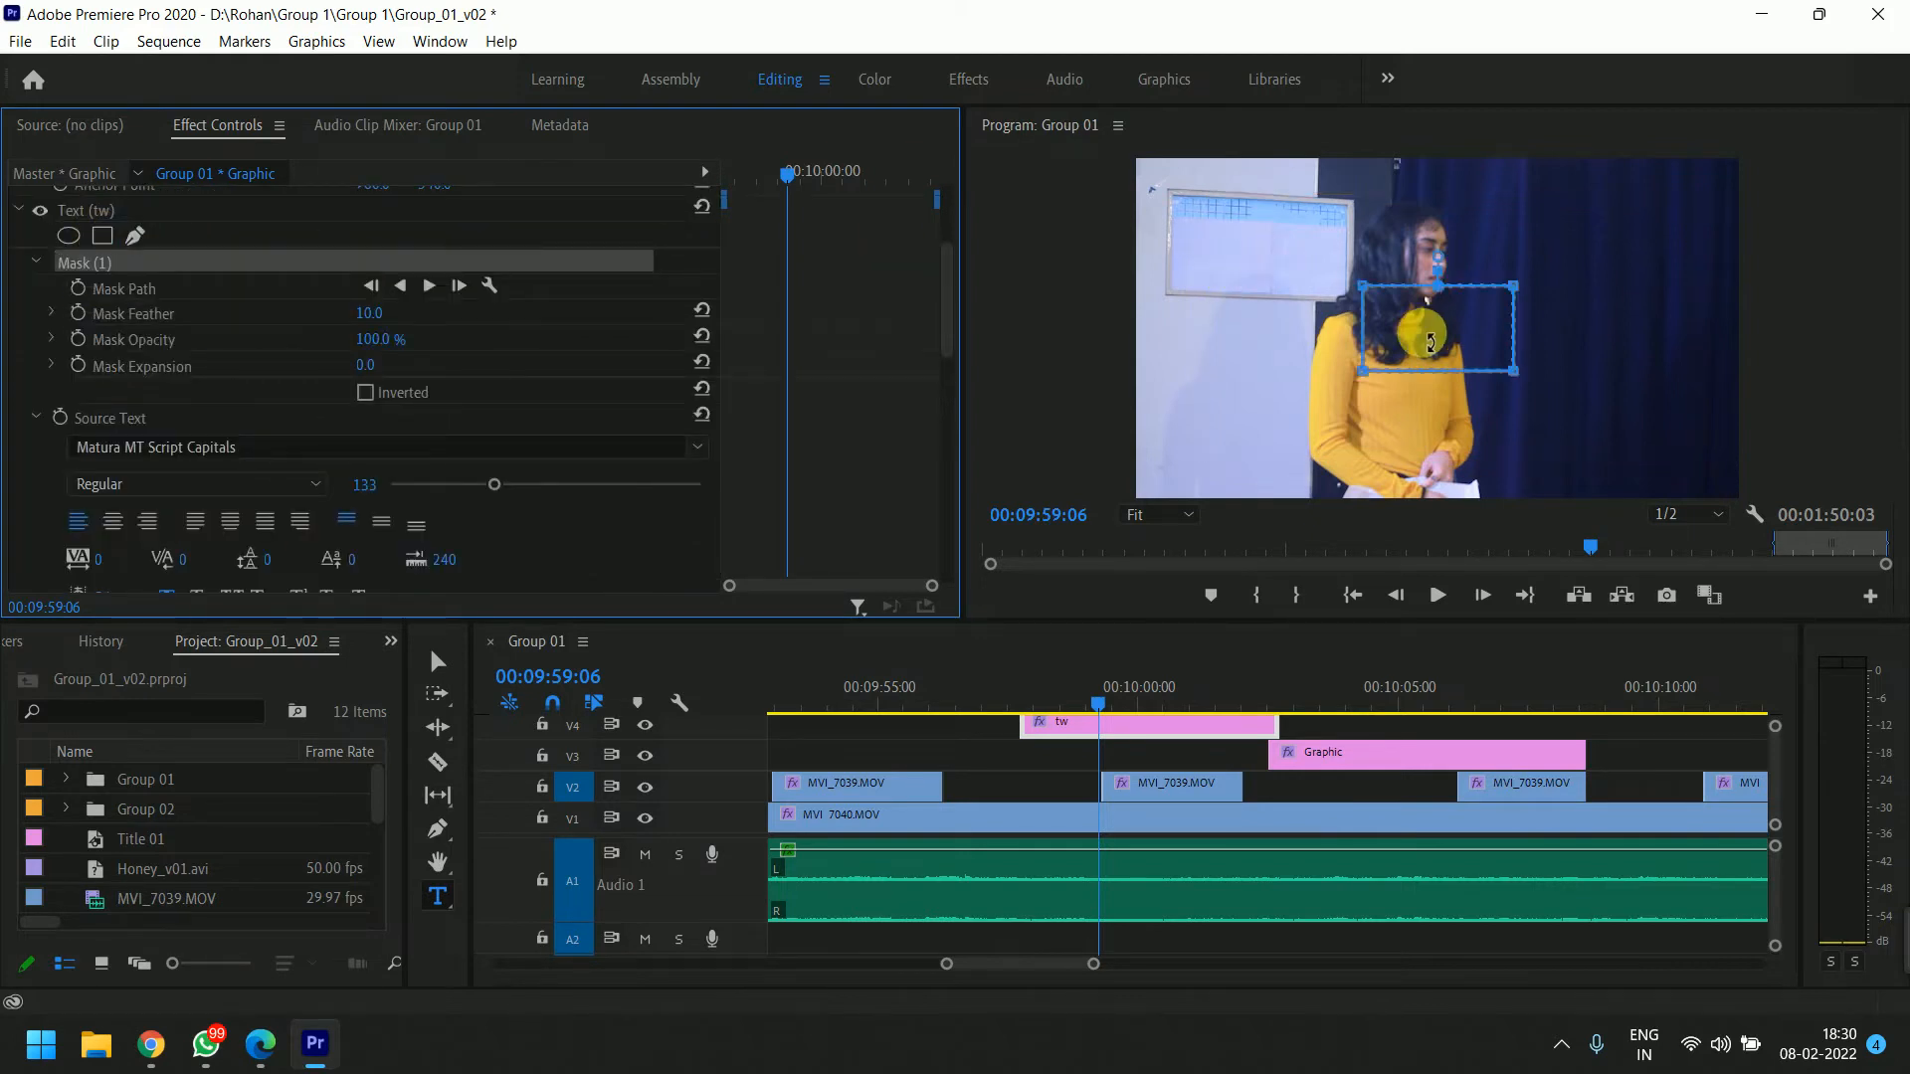
{"action": "left_click_drag", "start_coordinate": [1421, 333], "coordinate": [1255, 219]}
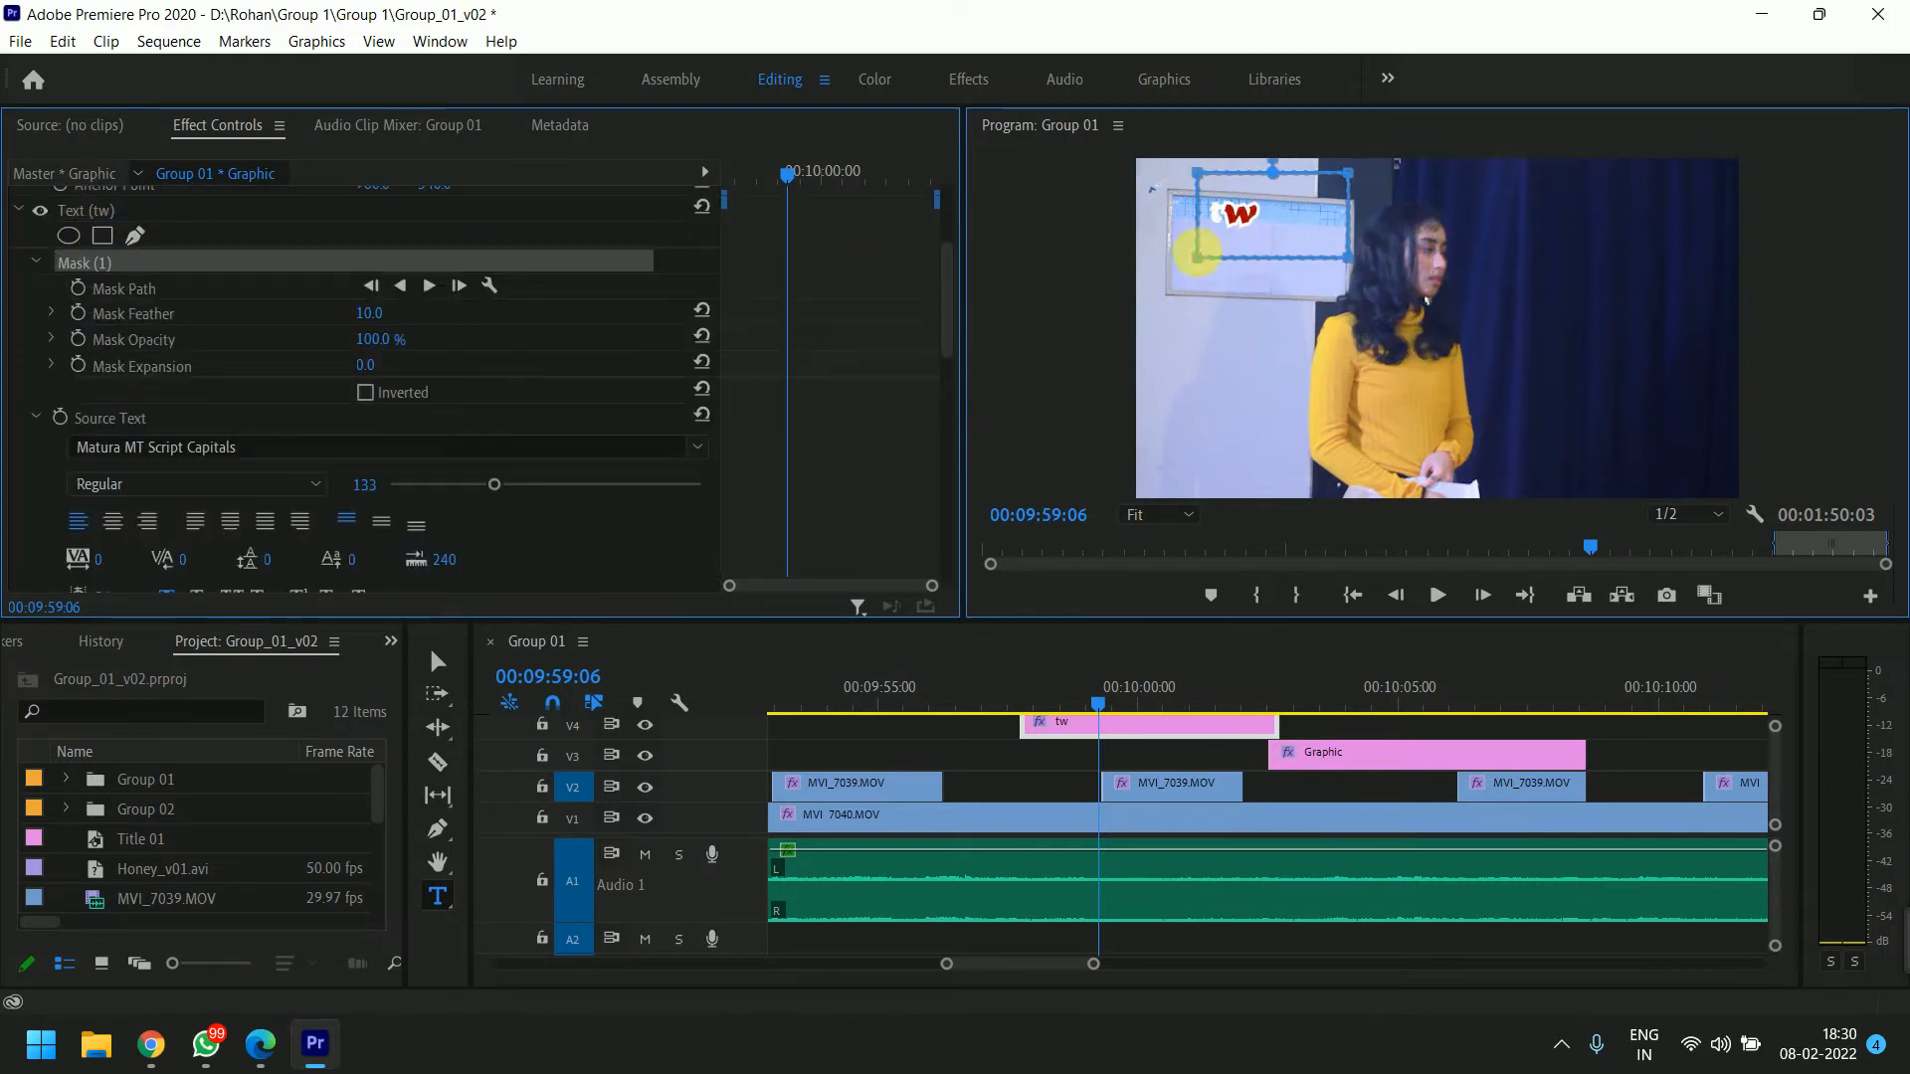
Try Mask with Text together with the rectangular mask, then turn the option off.
{"action": "scroll", "coordinate": [440, 474], "scroll_direction": "down", "scroll_amount": 5}
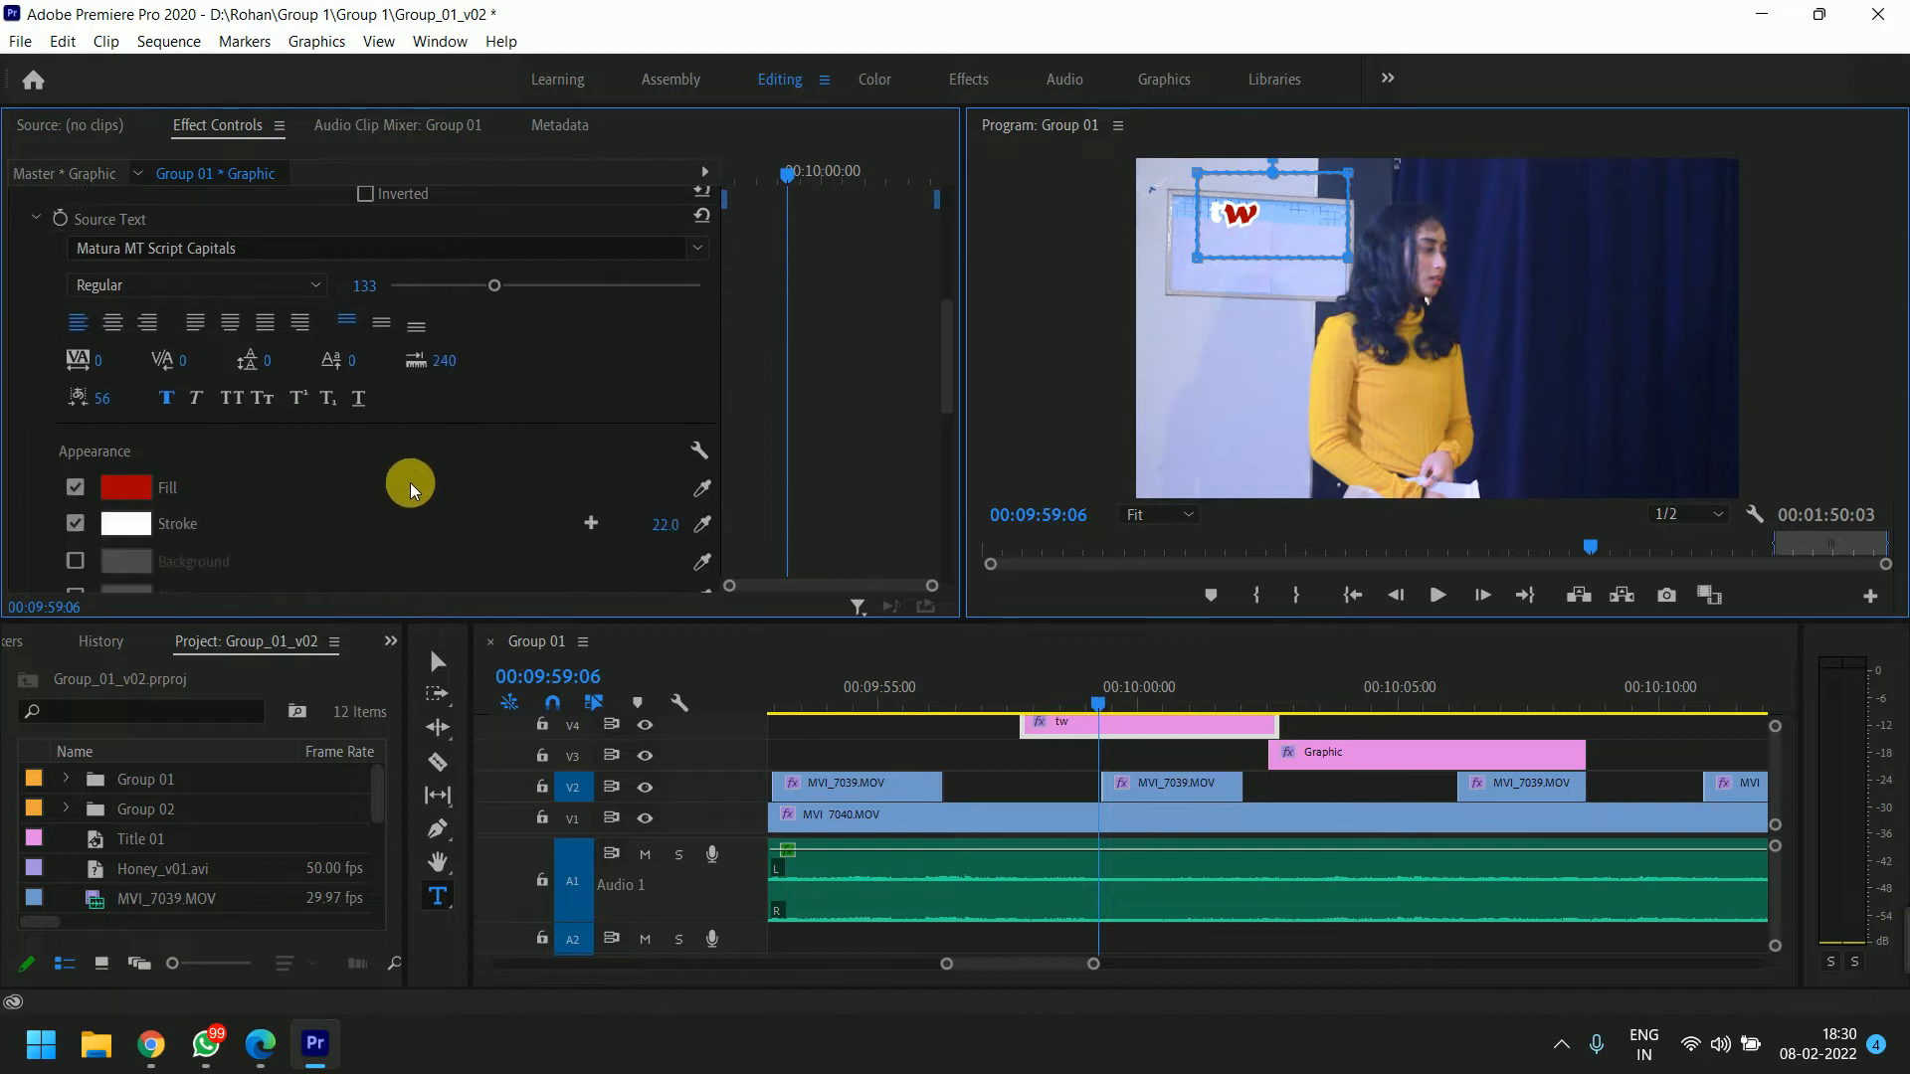
{"action": "left_click", "coordinate": [75, 558]}
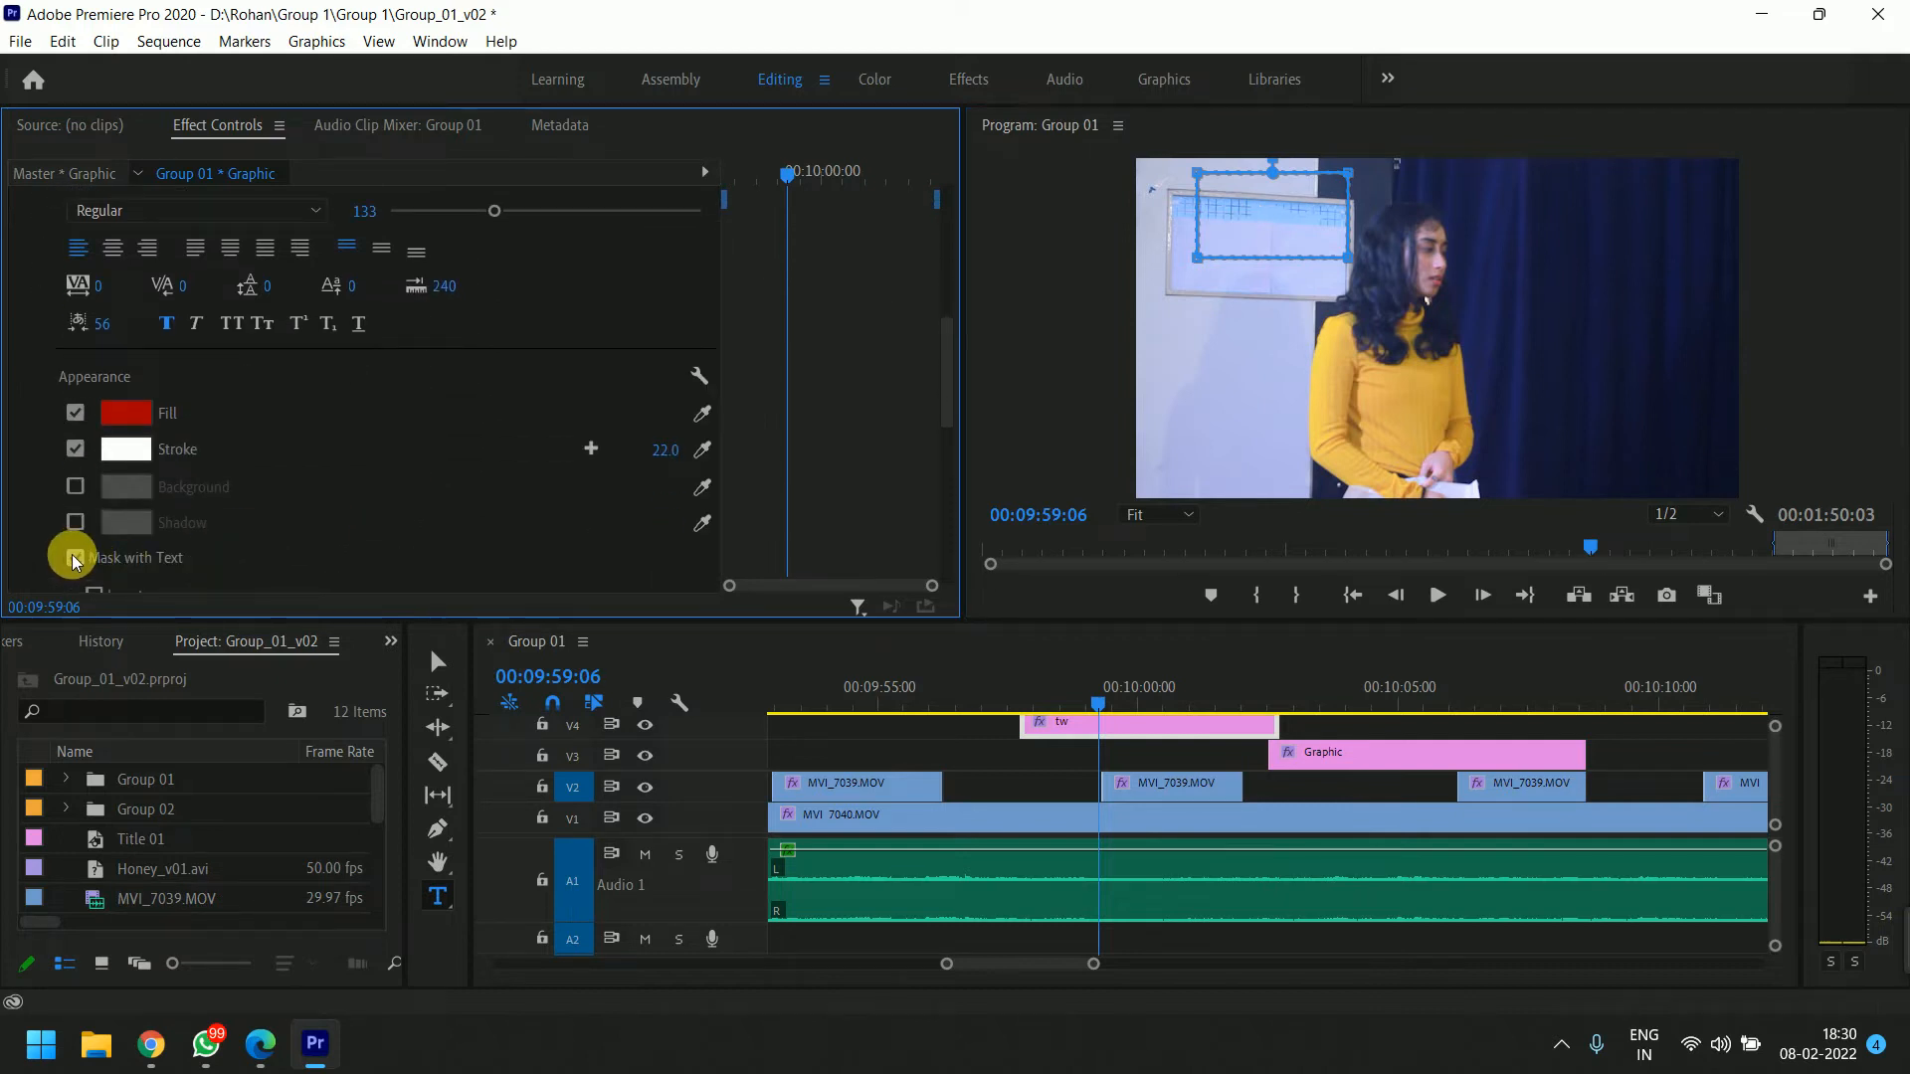
{"action": "left_click", "coordinate": [73, 554]}
{"action": "scroll", "coordinate": [158, 530], "scroll_direction": "down", "scroll_amount": 1}
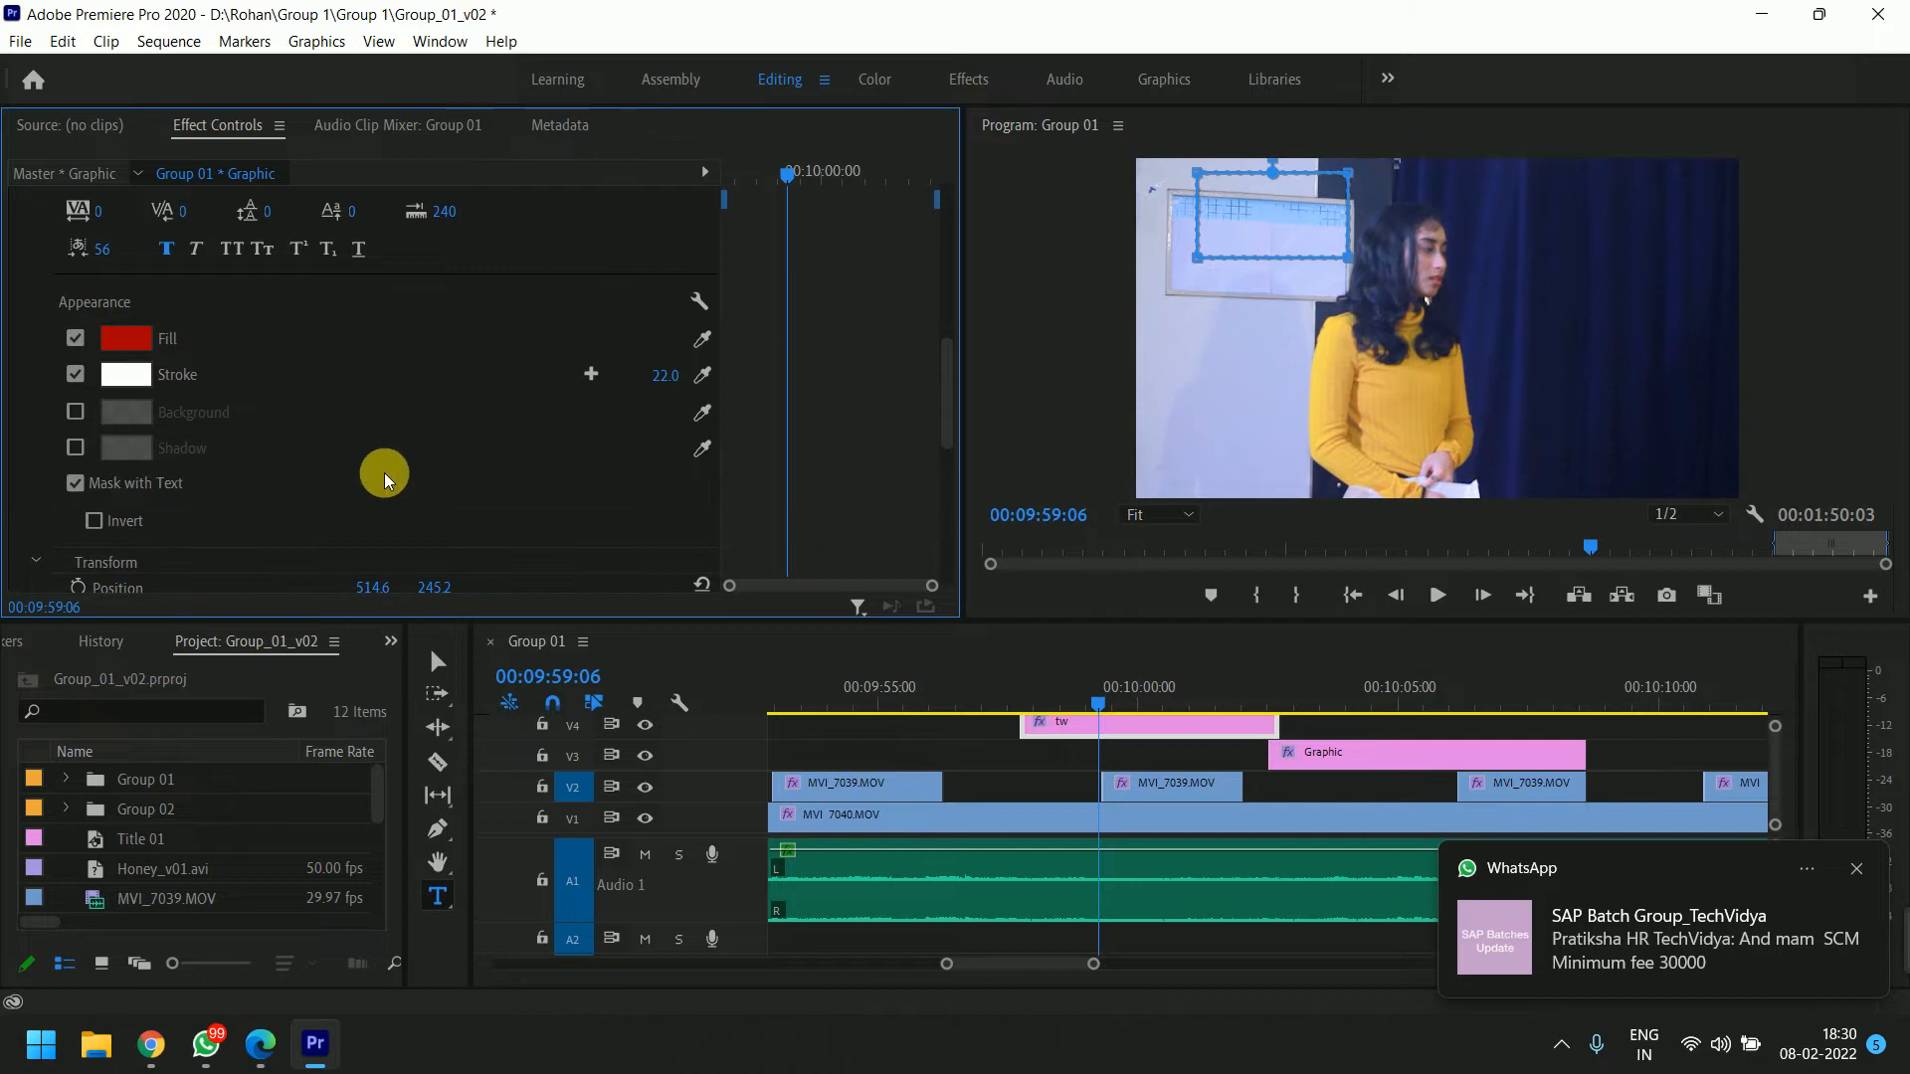
{"action": "scroll", "coordinate": [297, 515], "scroll_direction": "up", "scroll_amount": 1}
{"action": "left_click", "coordinate": [102, 535]}
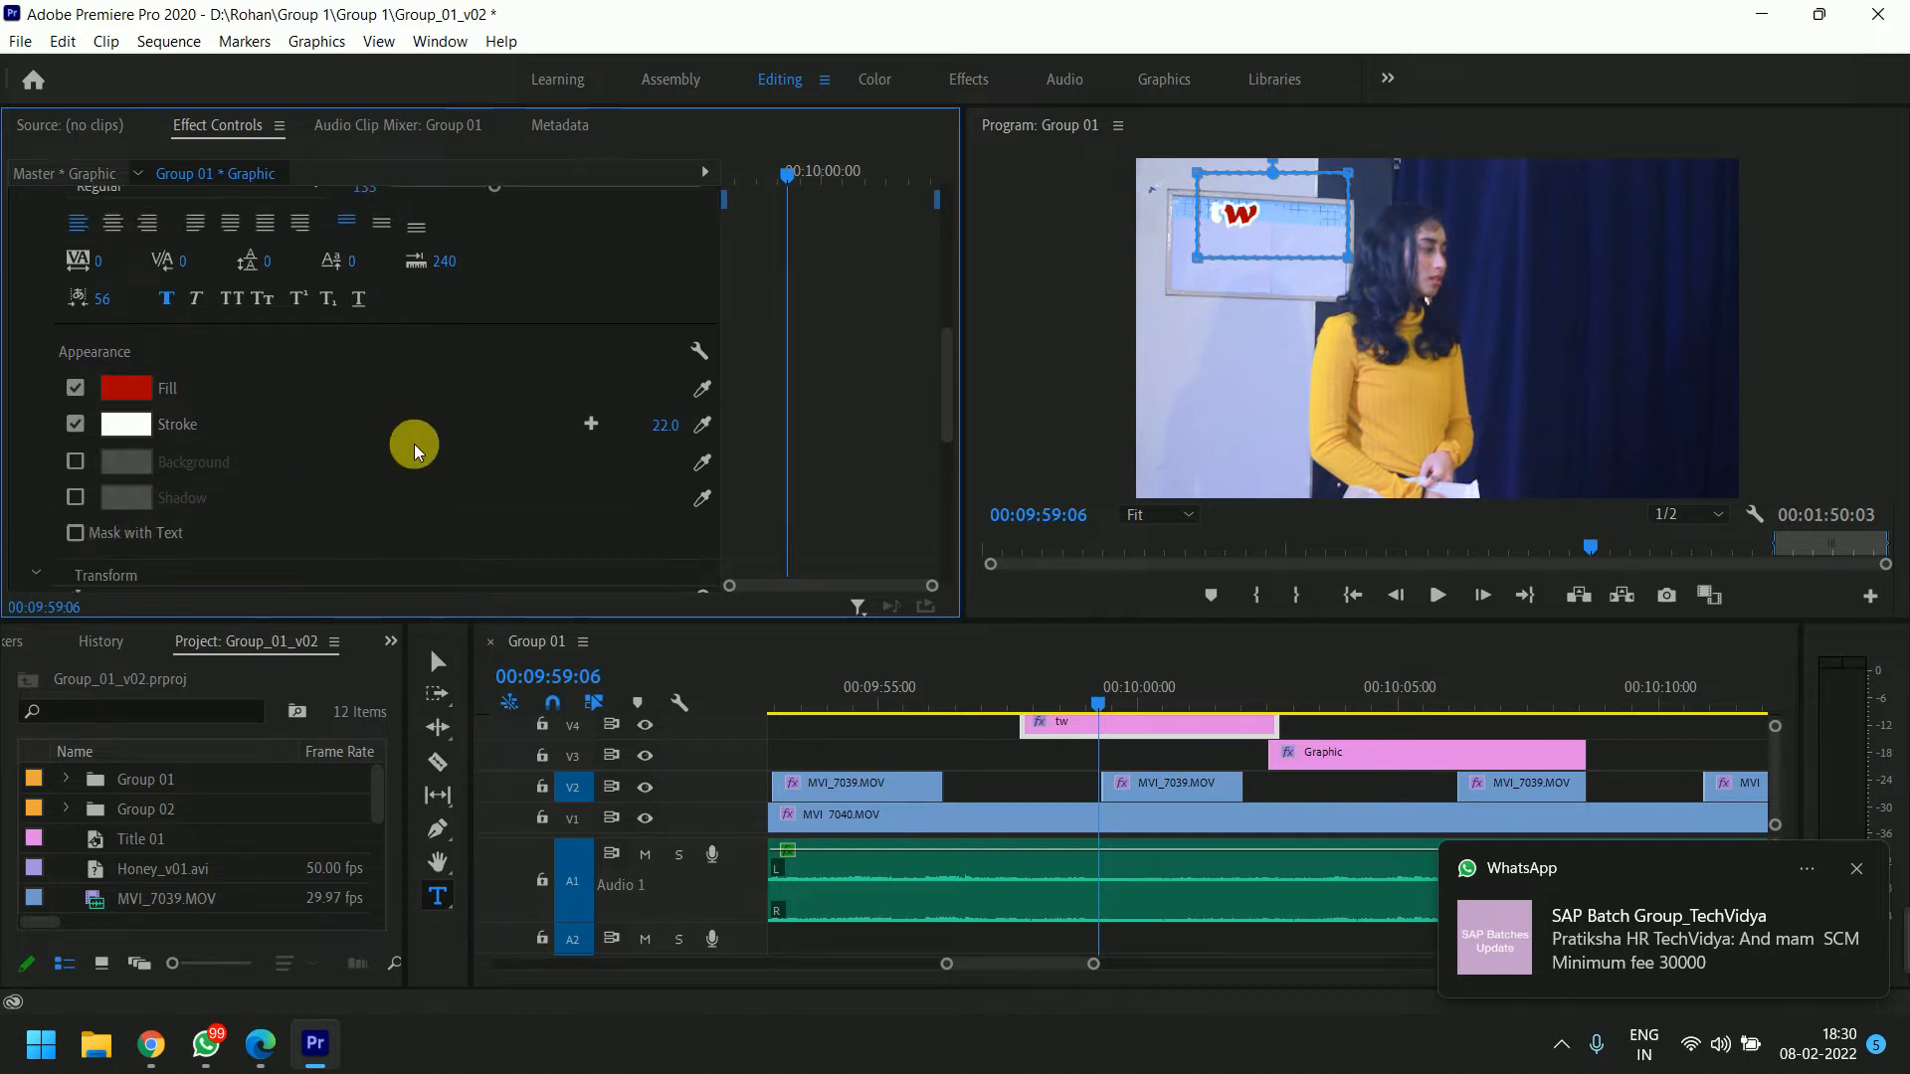
Delete the rectangular mask from the "tw" text.
{"action": "scroll", "coordinate": [414, 444], "scroll_direction": "down", "scroll_amount": 3}
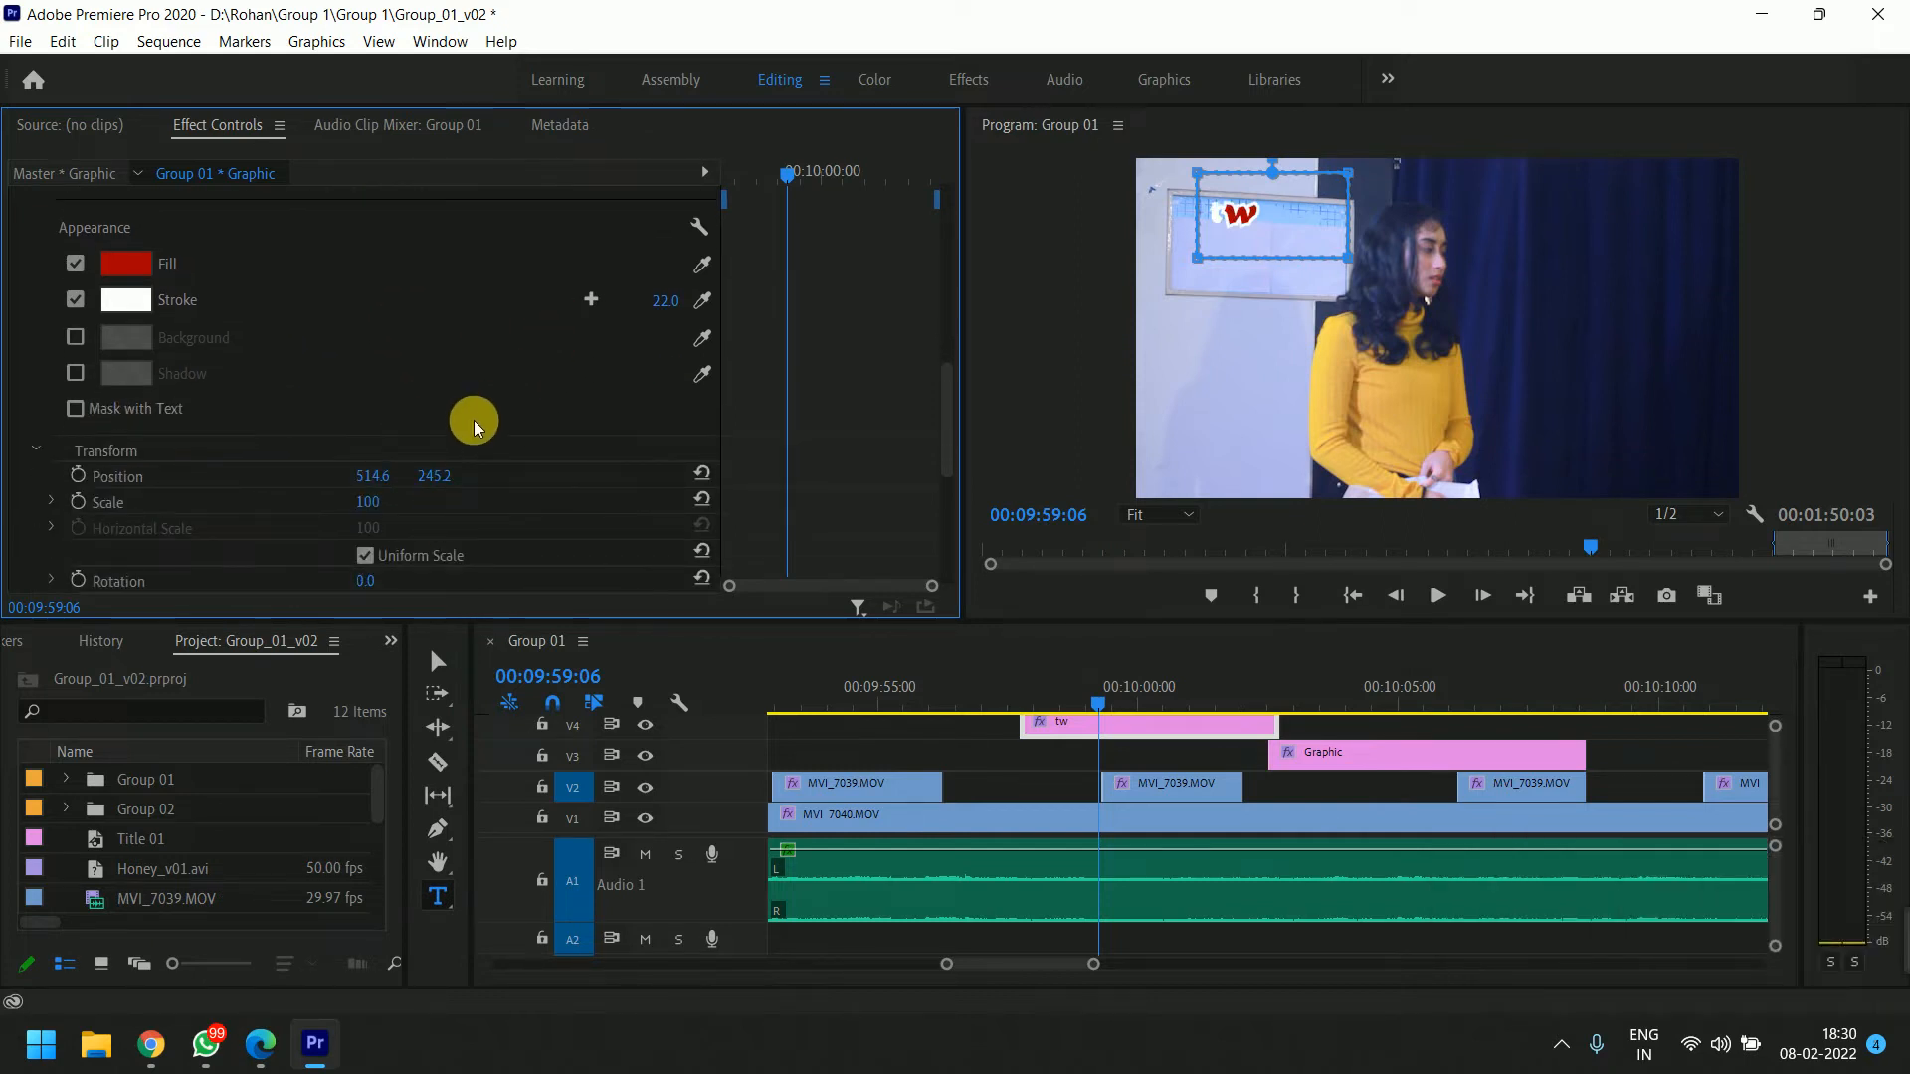
{"action": "scroll", "coordinate": [428, 444], "scroll_direction": "up", "scroll_amount": 6}
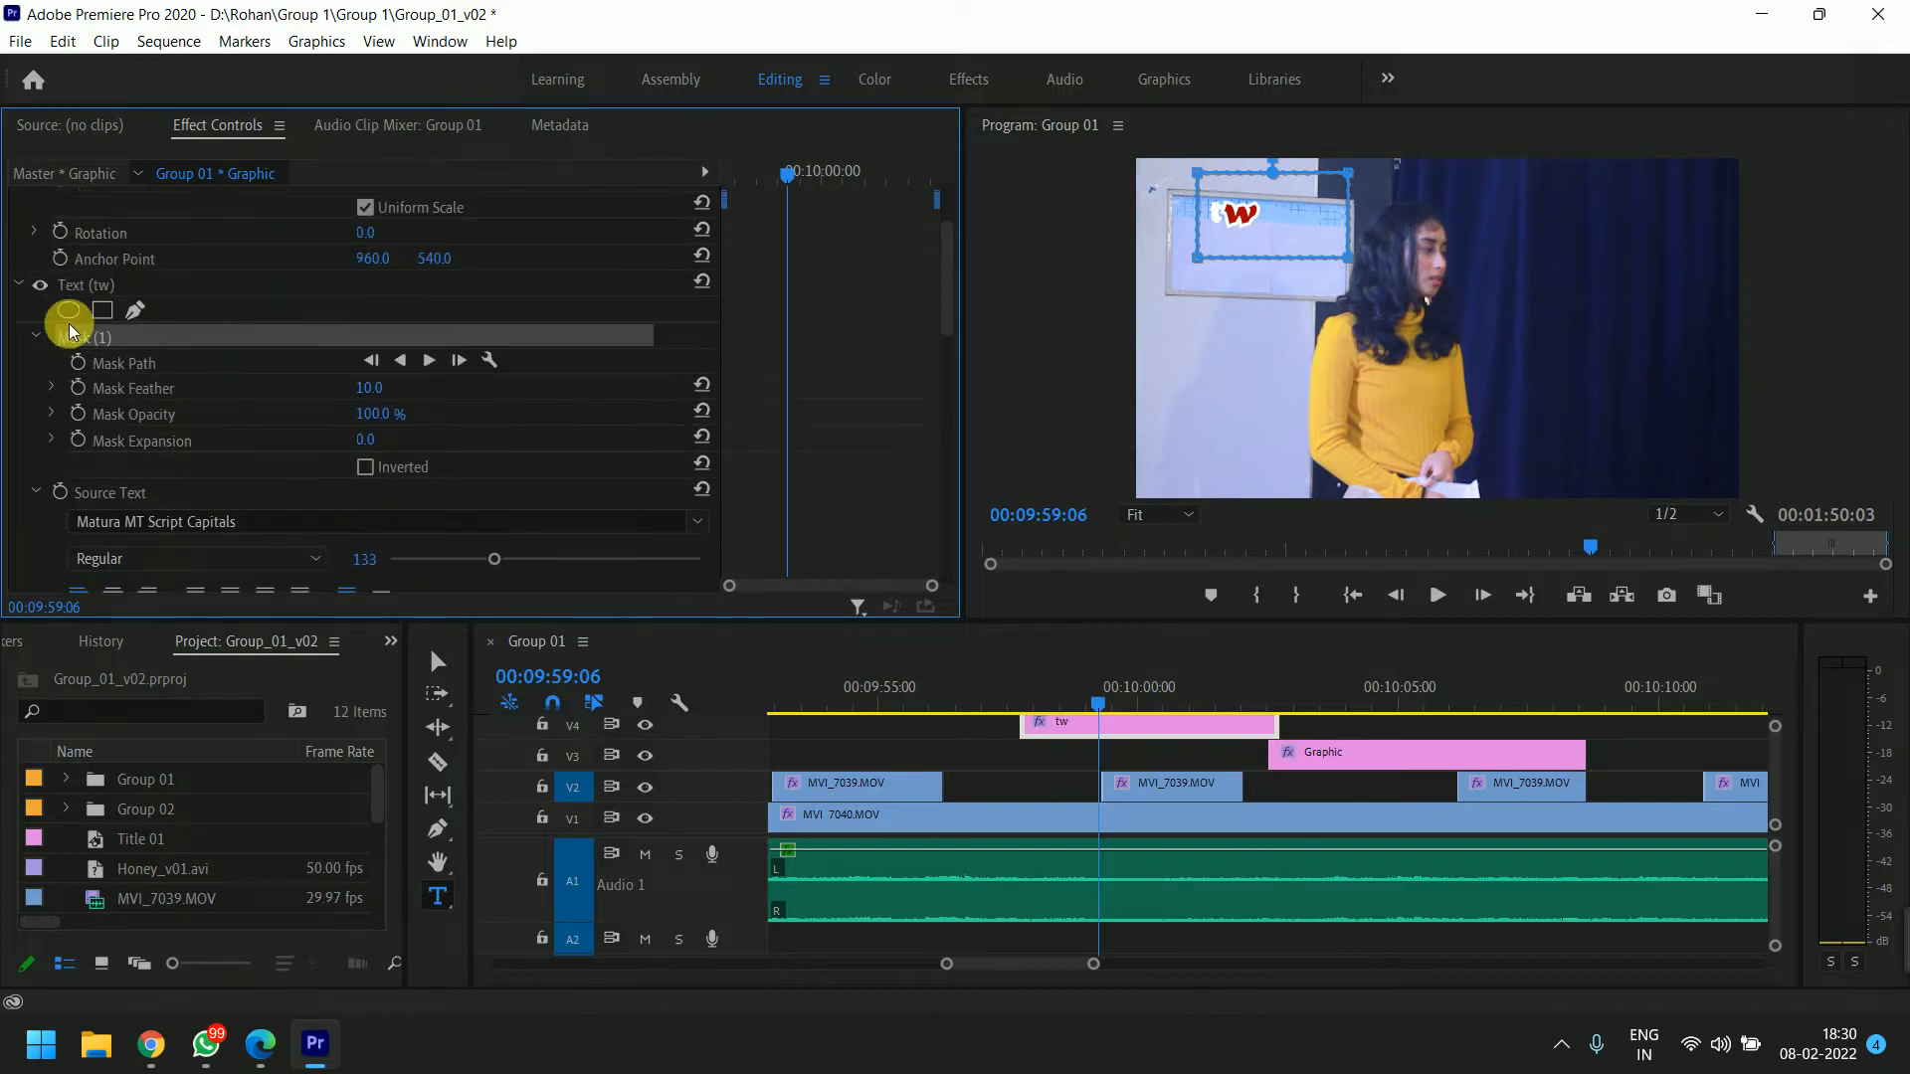
{"action": "key", "text": "Delete"}
{"action": "scroll", "coordinate": [209, 368], "scroll_direction": "down", "scroll_amount": 3}
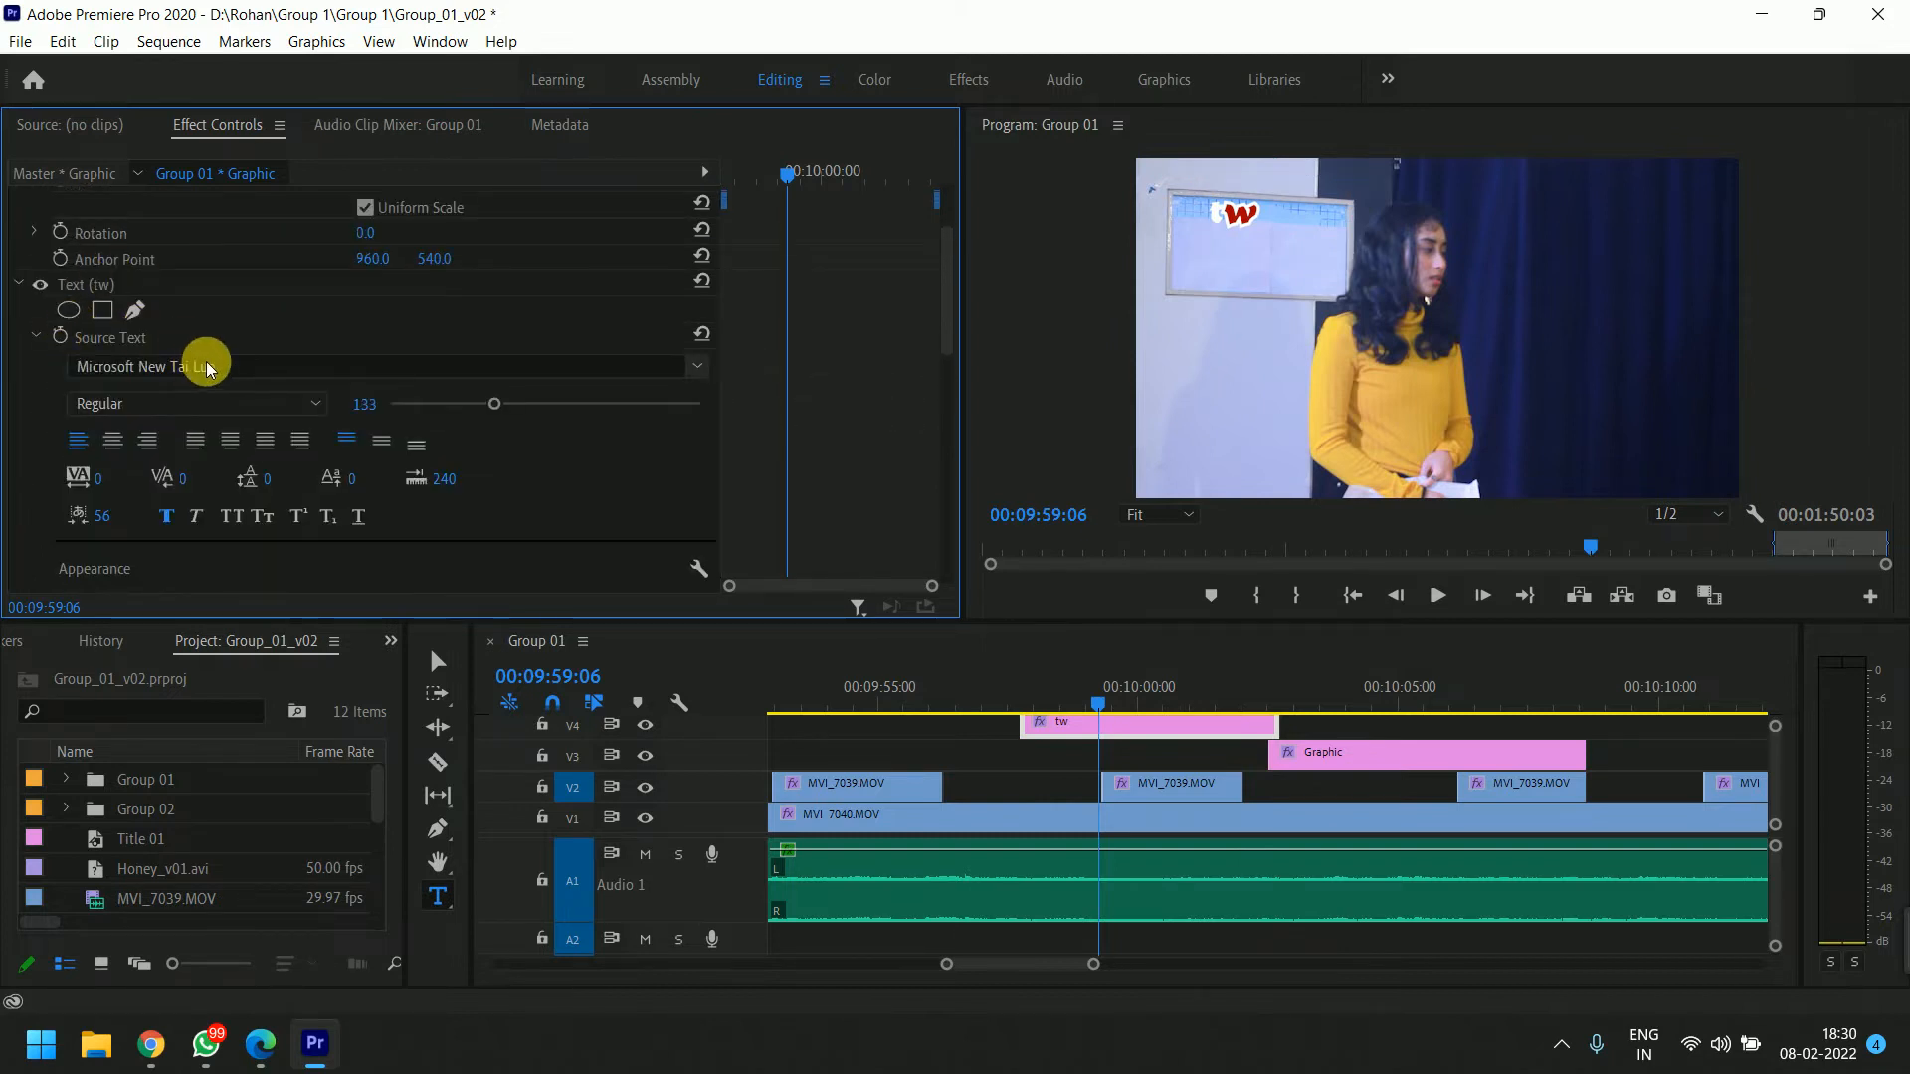
{"action": "scroll", "coordinate": [207, 368], "scroll_direction": "down", "scroll_amount": 3}
Select the Graphic clip on track V3 and examine its text settings with the playhead over the clip.
{"action": "left_click", "coordinate": [1381, 693]}
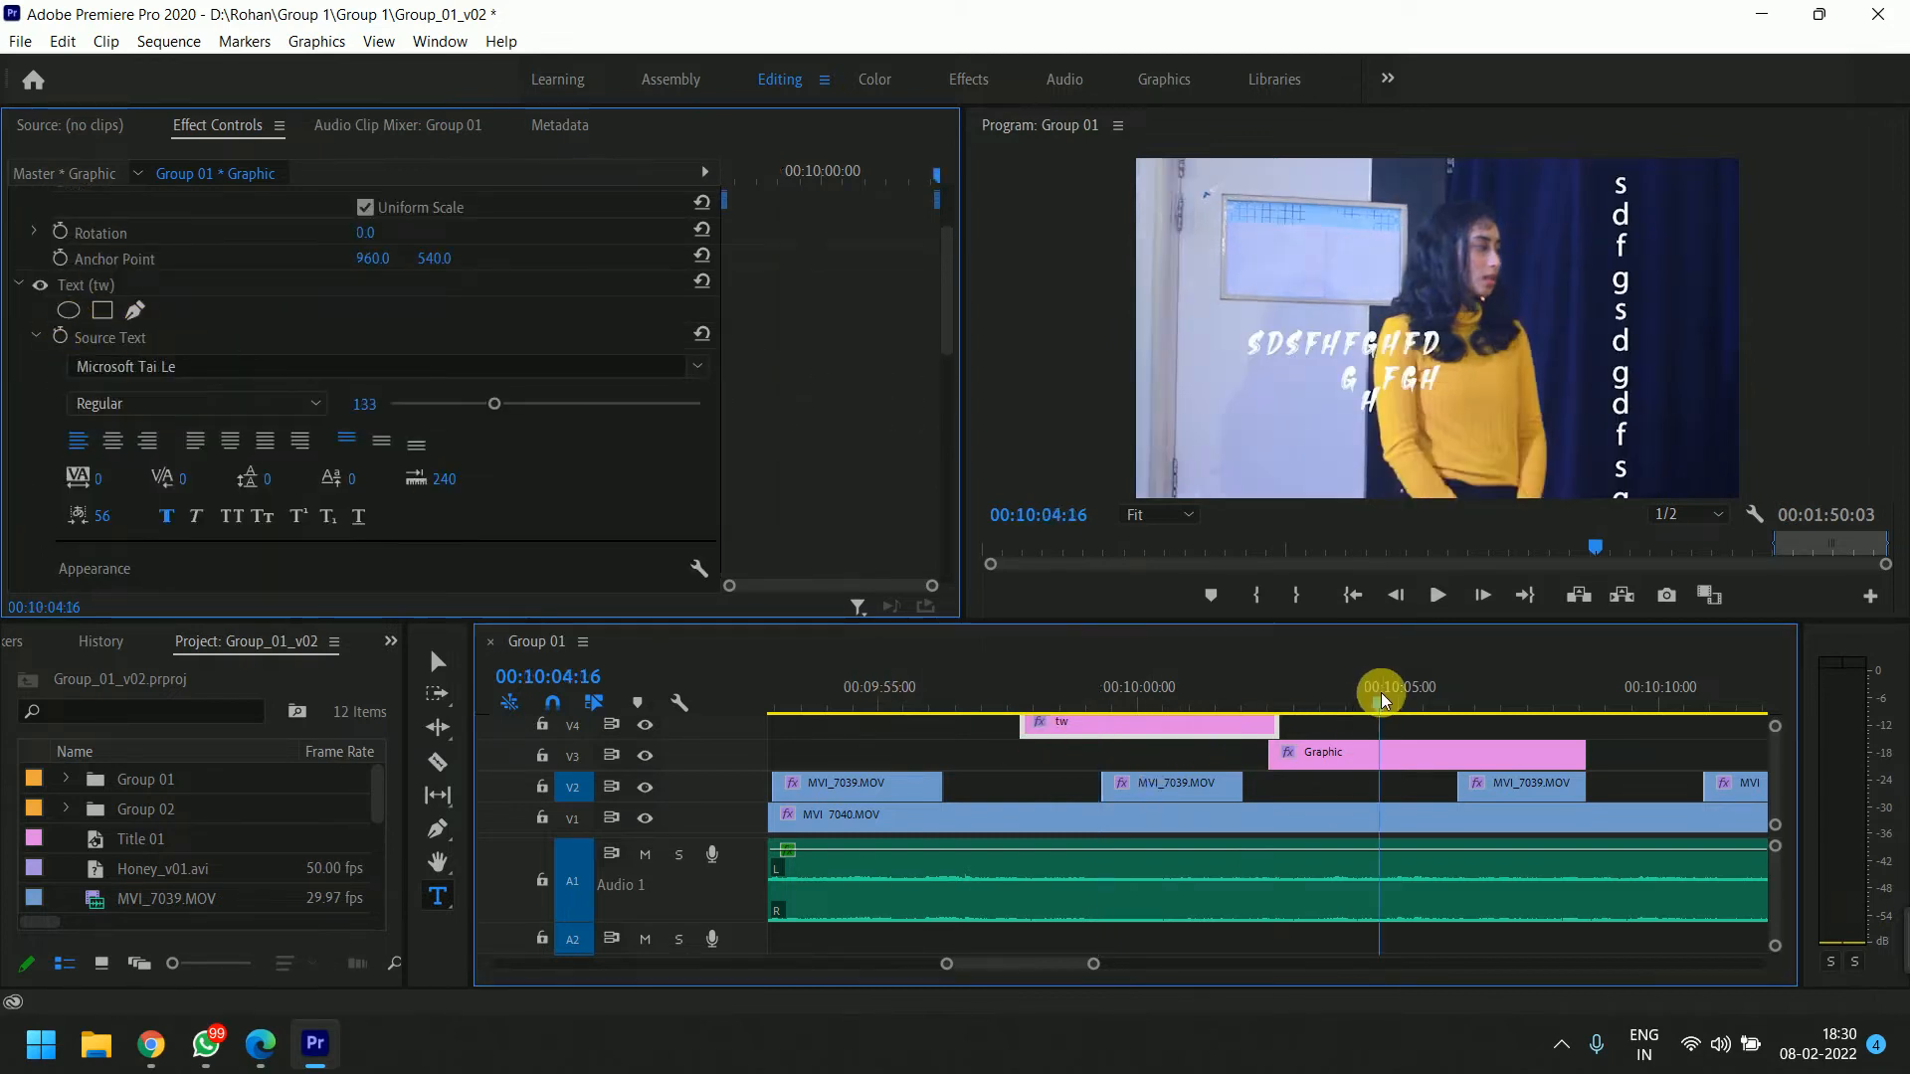
{"action": "left_click", "coordinate": [1369, 761]}
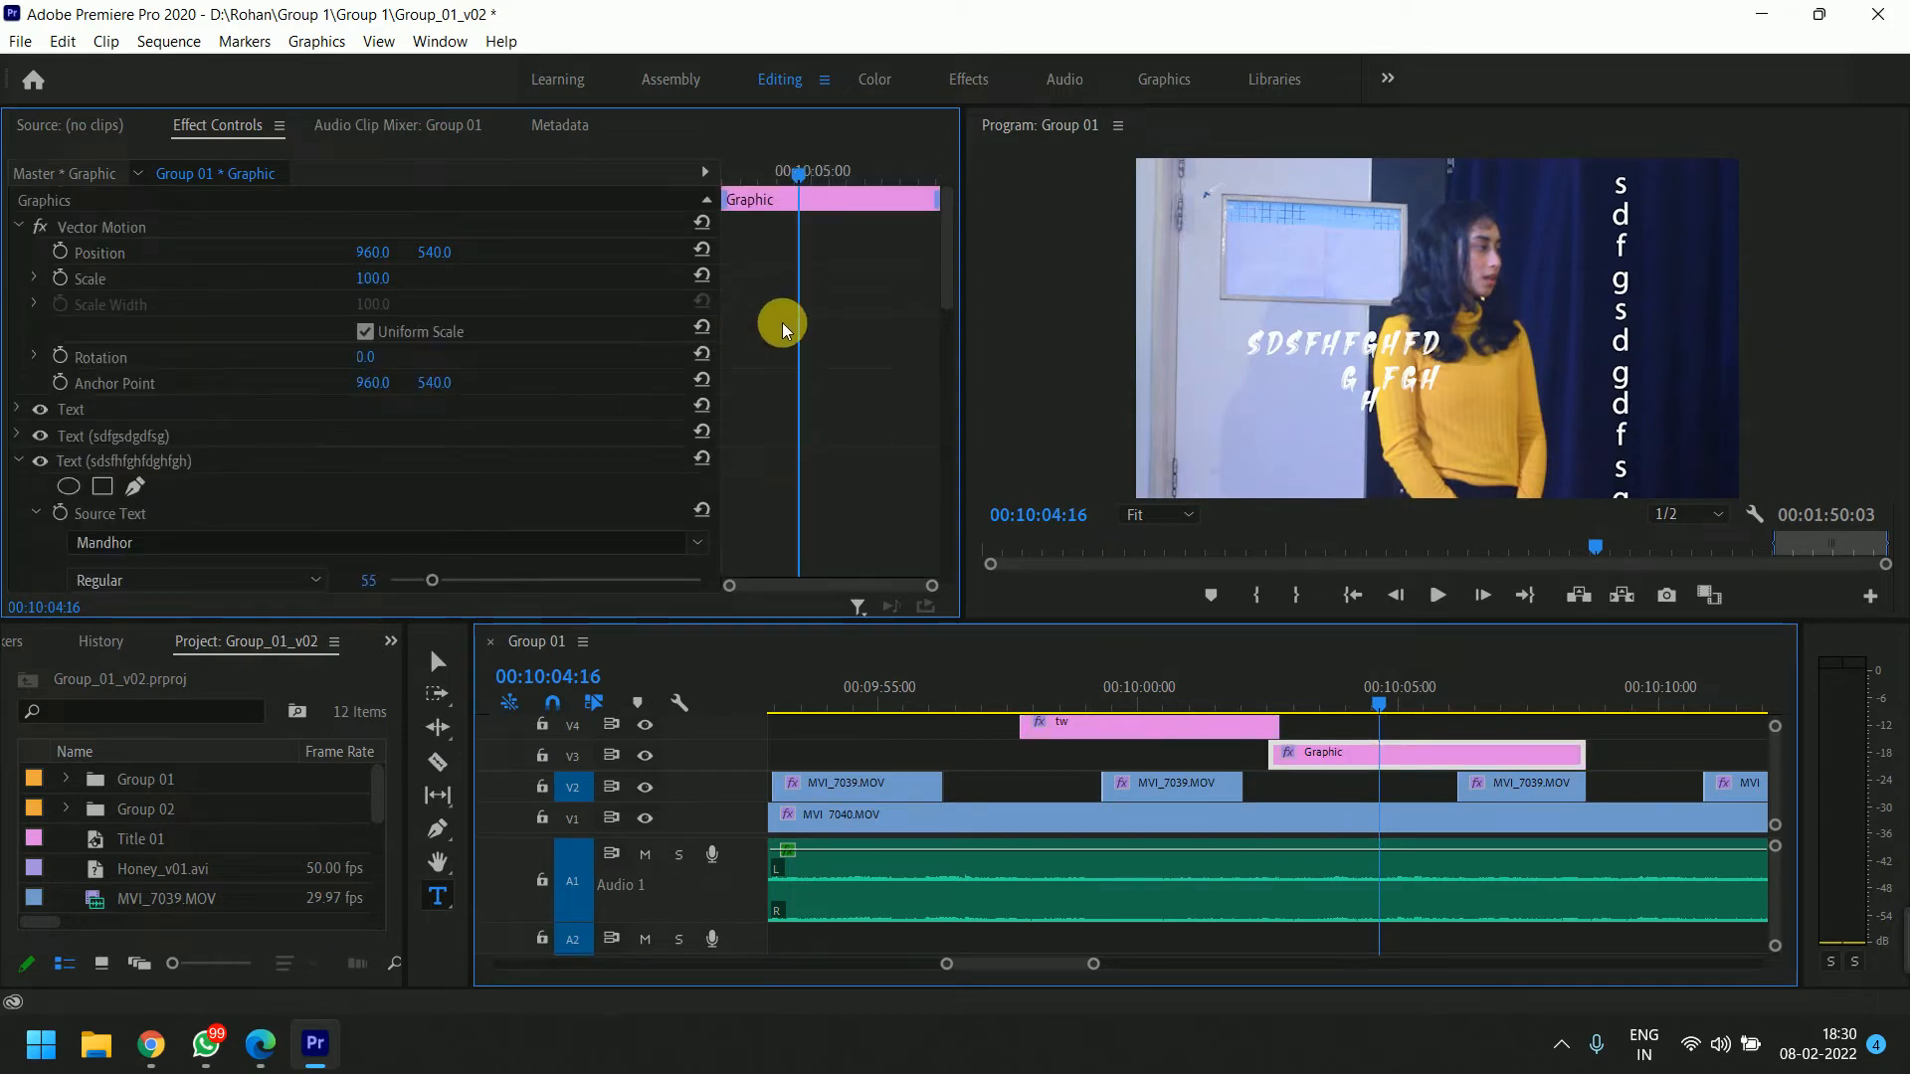
{"action": "scroll", "coordinate": [802, 324], "scroll_direction": "down", "scroll_amount": 5}
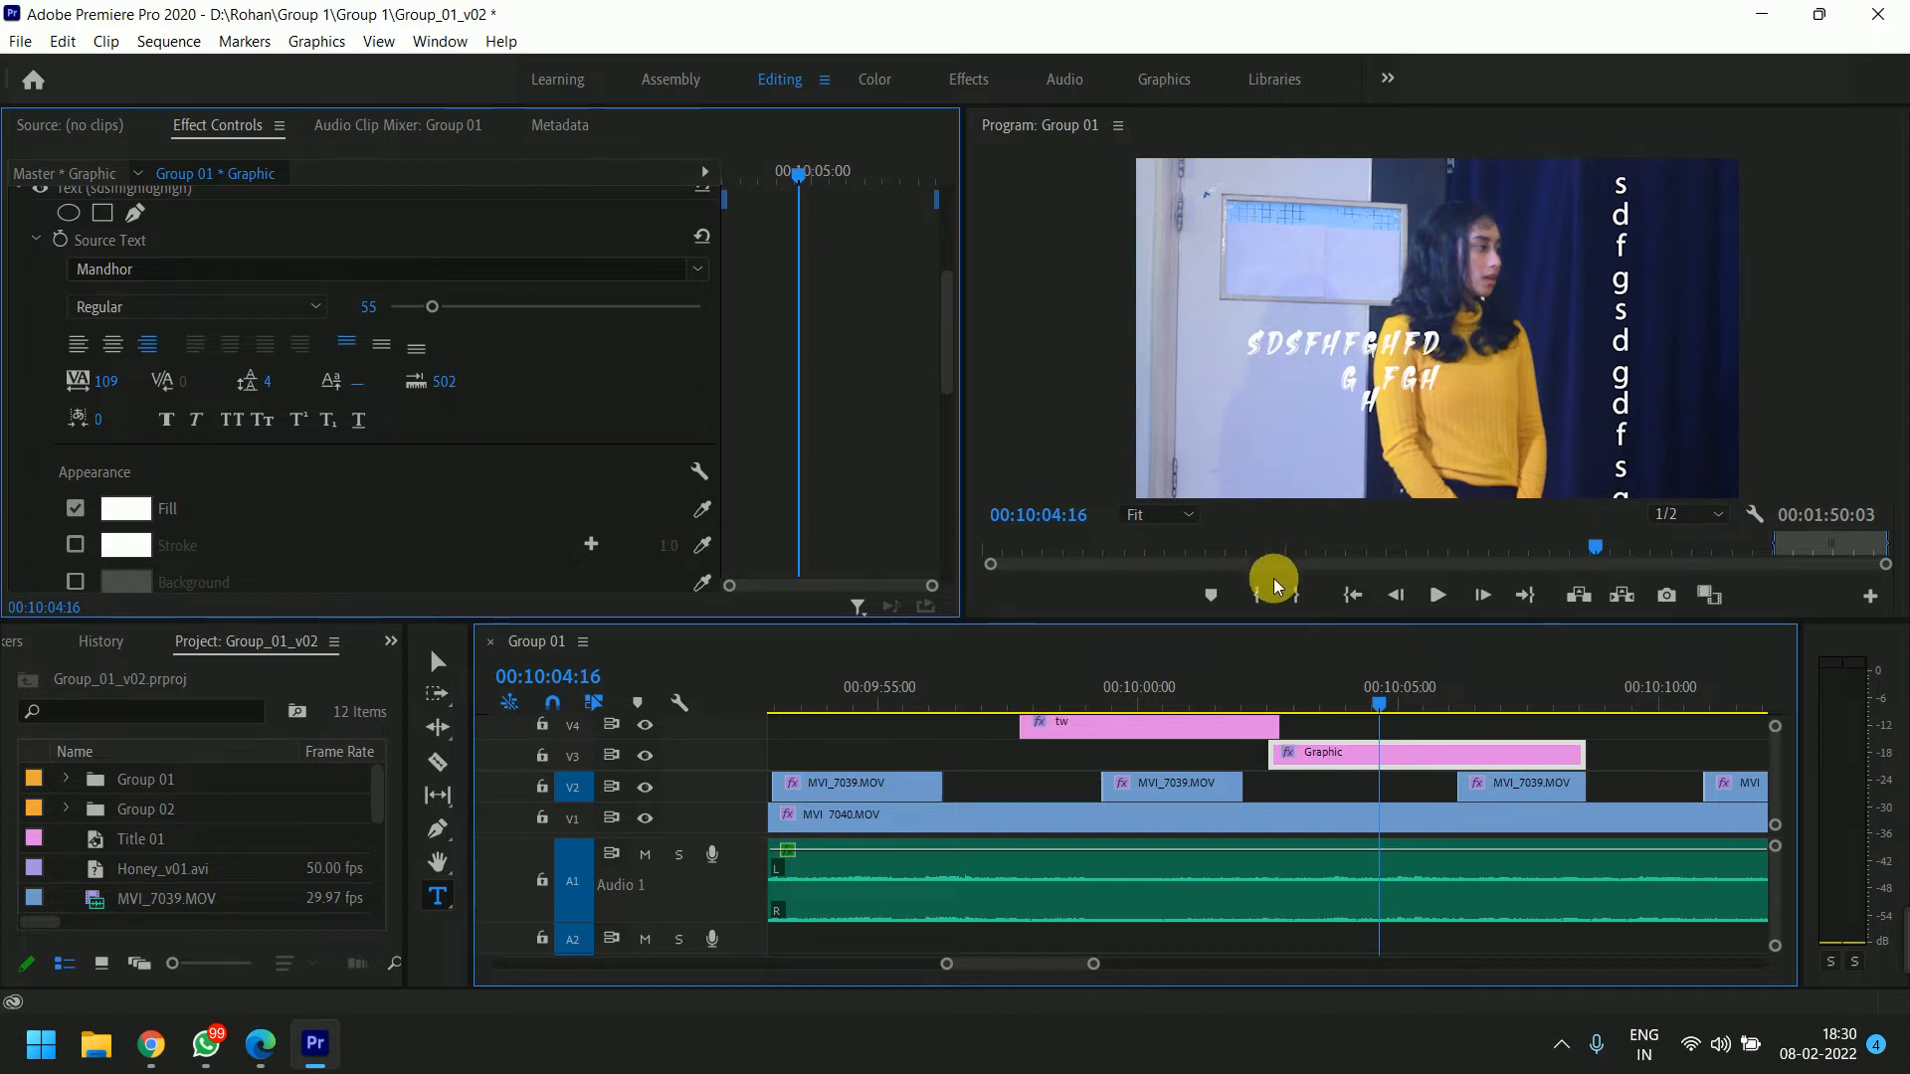
{"action": "mouse_move", "coordinate": [1387, 697]}
{"action": "left_mouse_down"}
{"action": "mouse_move", "coordinate": [939, 691]}
{"action": "mouse_move", "coordinate": [1371, 701]}
{"action": "left_mouse_up"}
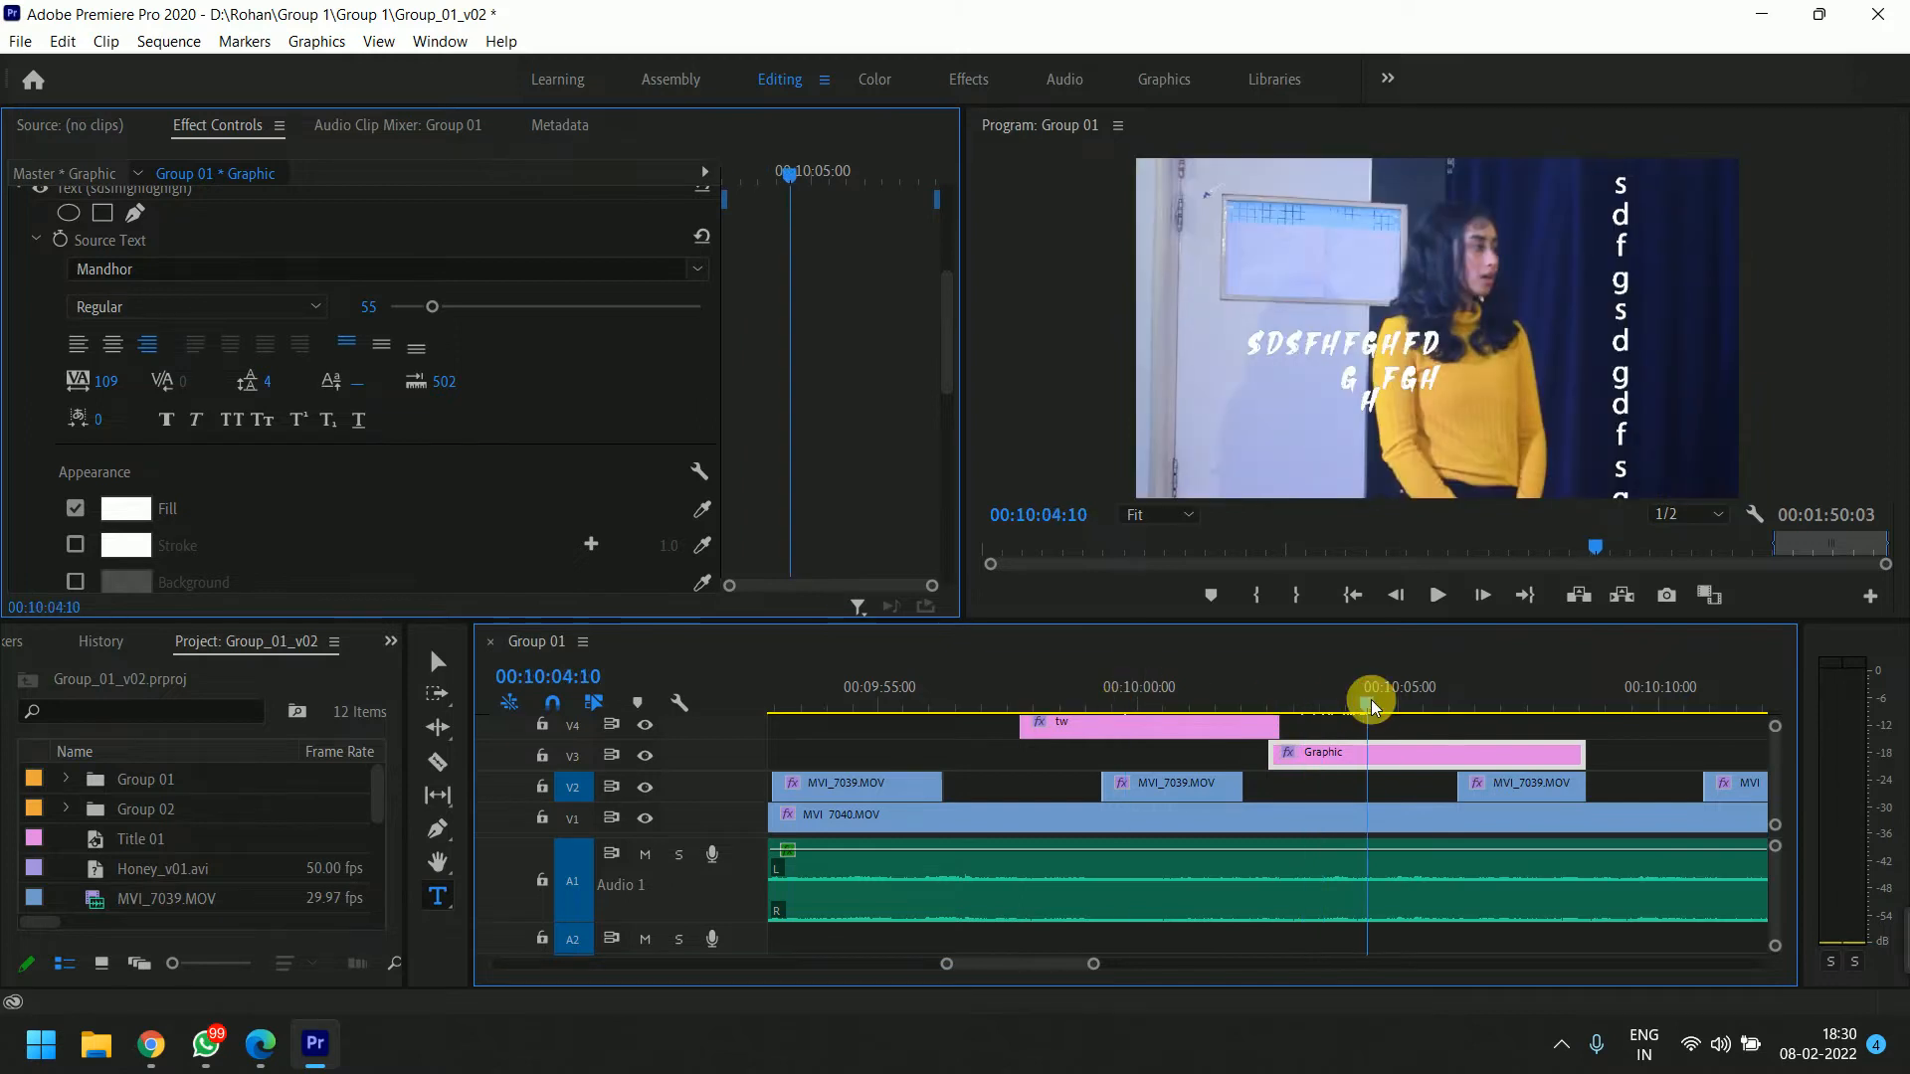
{"action": "scroll", "coordinate": [533, 410], "scroll_direction": "up", "scroll_amount": 2}
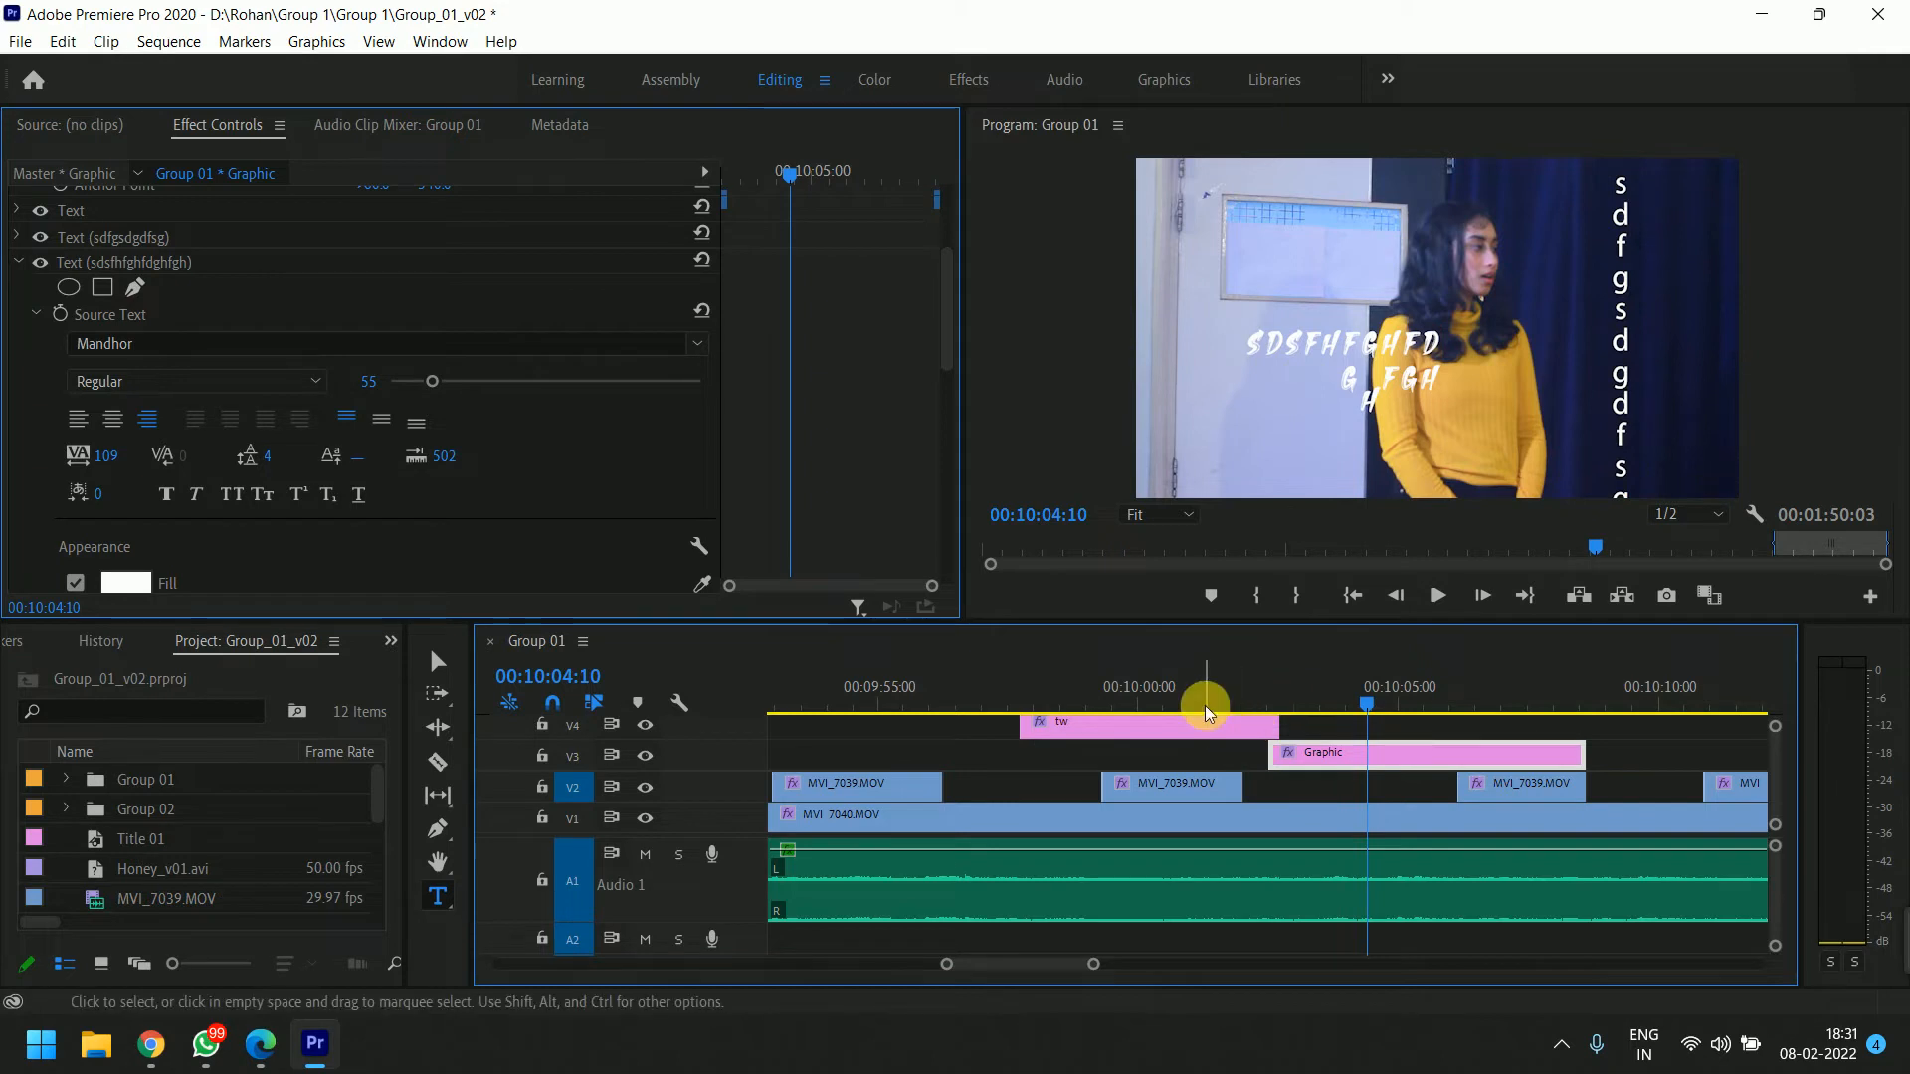
{"action": "left_click", "coordinate": [430, 662]}
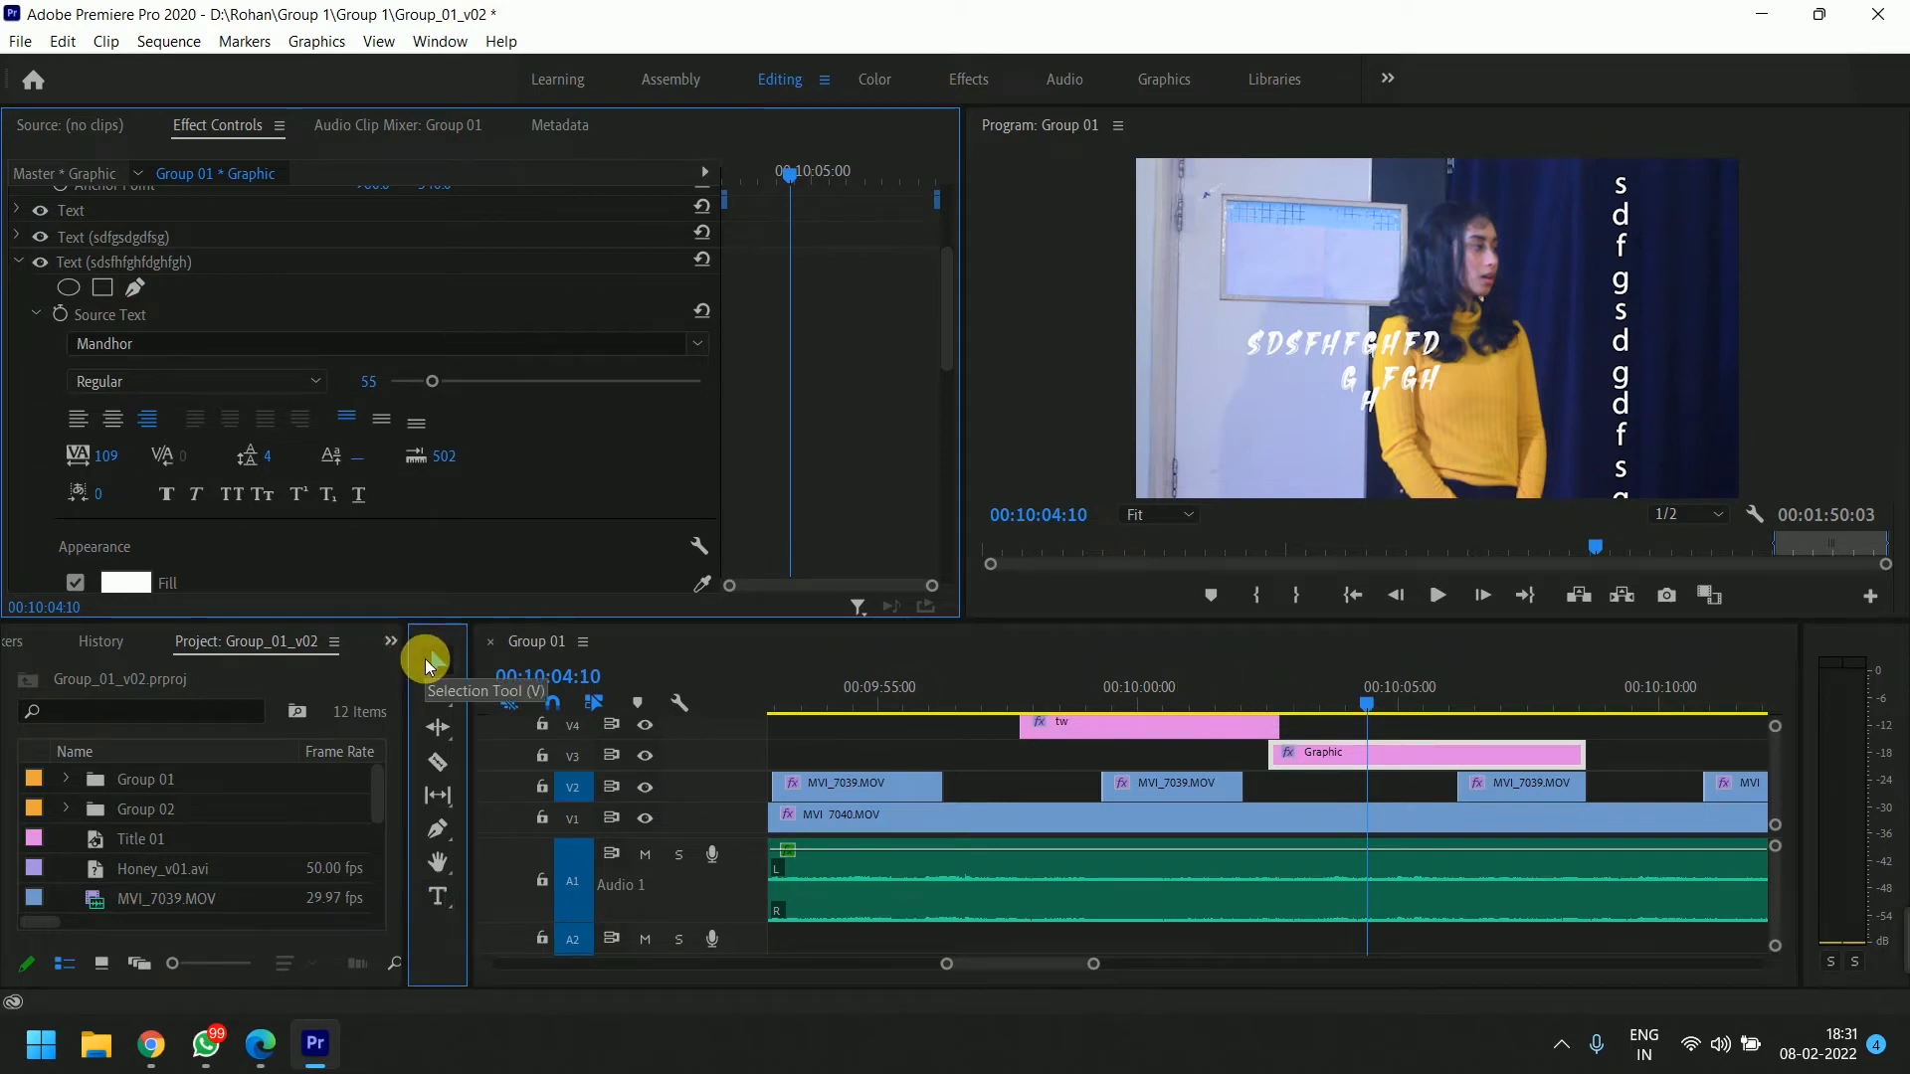
{"action": "left_click", "coordinate": [1906, 965]}
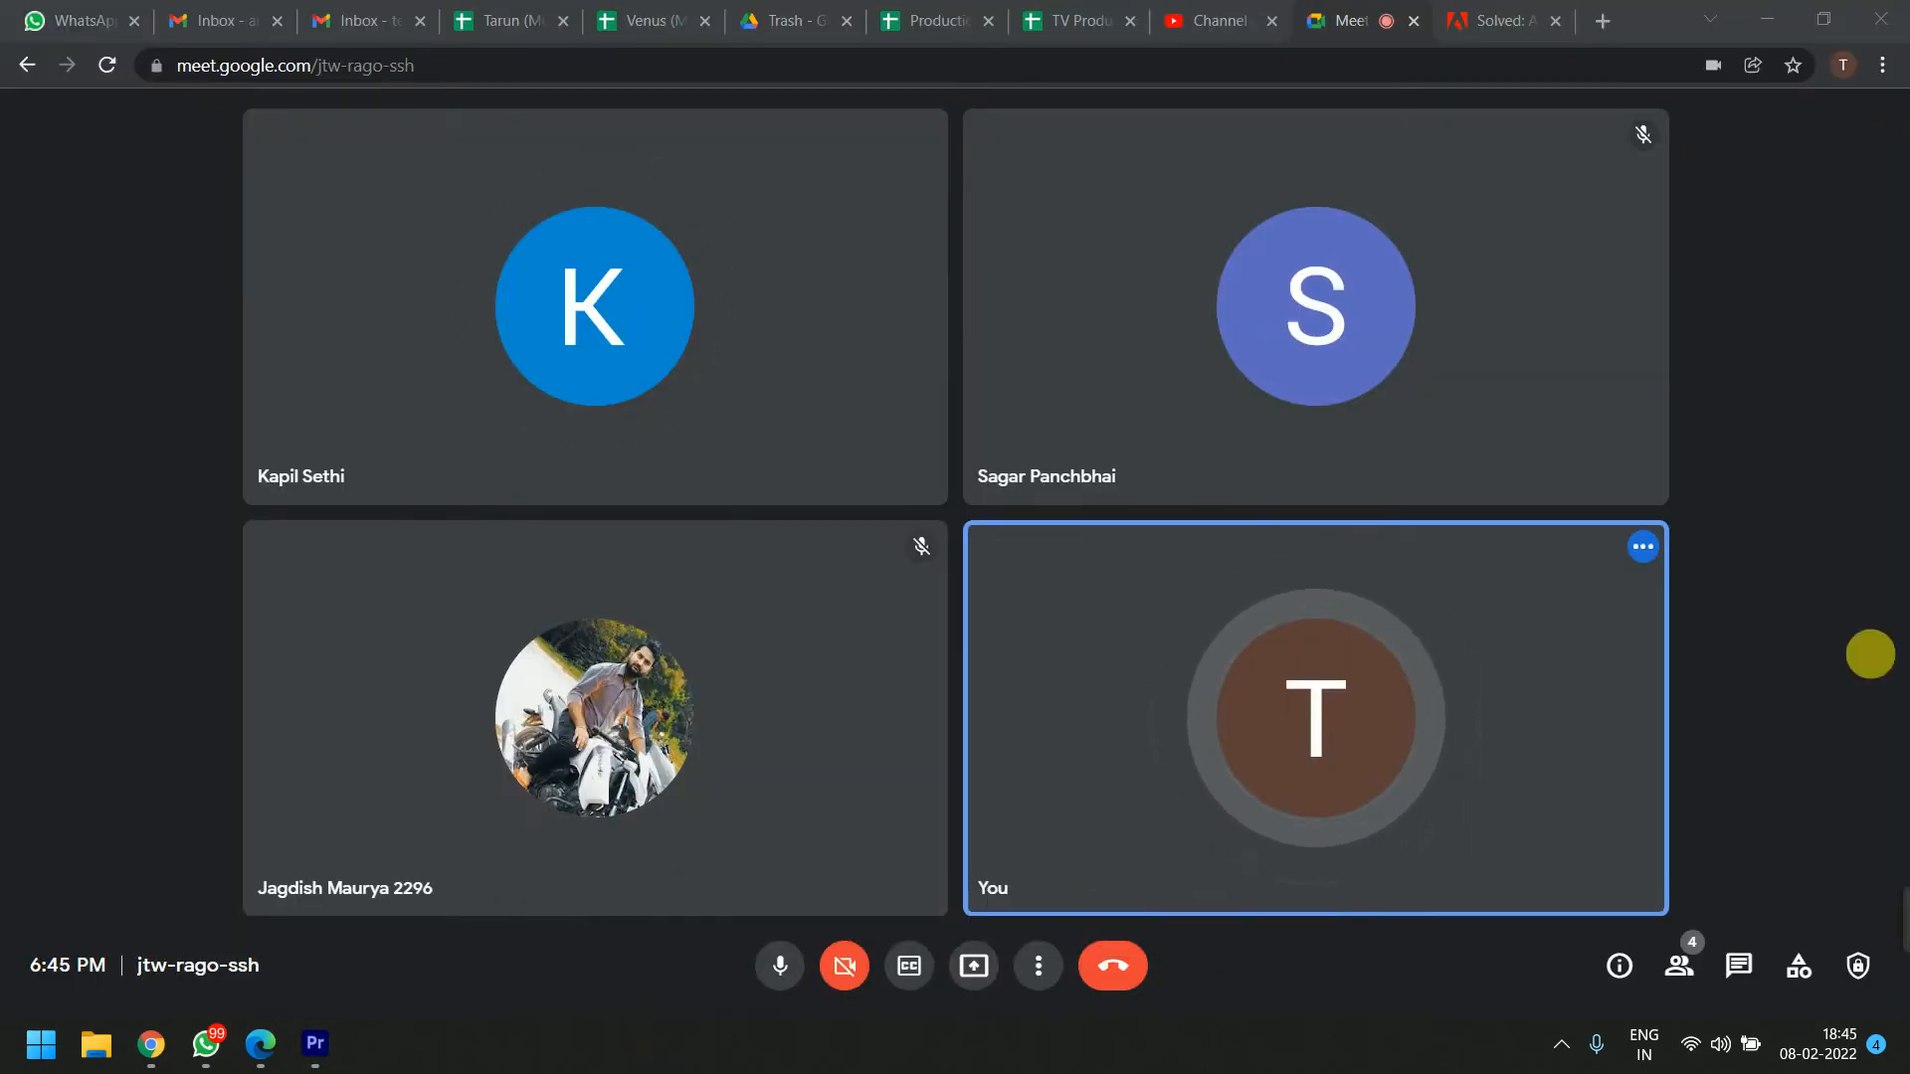
Switch back to Premiere Pro, select the Graphic clip and review its text properties with the playhead at 00:10:04:19.
{"action": "key", "text": "alt+Tab"}
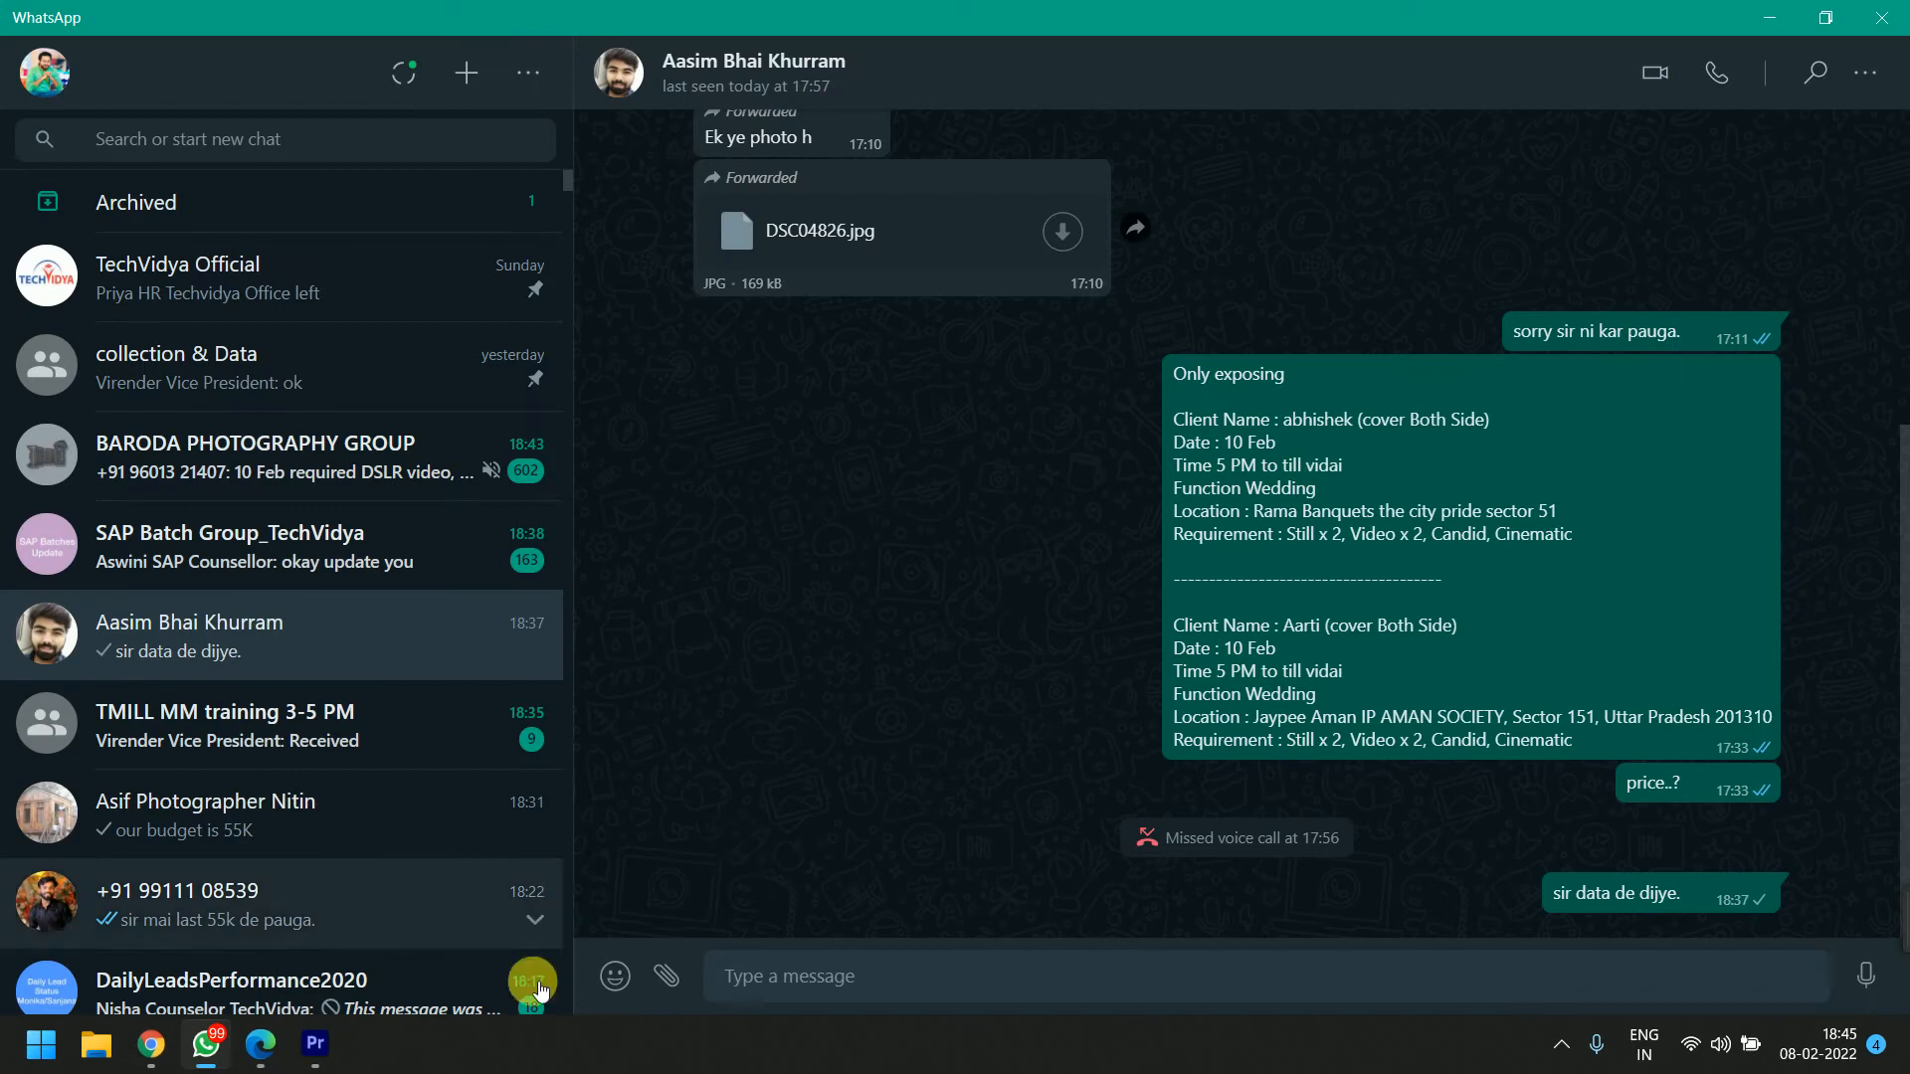
{"action": "left_click", "coordinate": [315, 1043]}
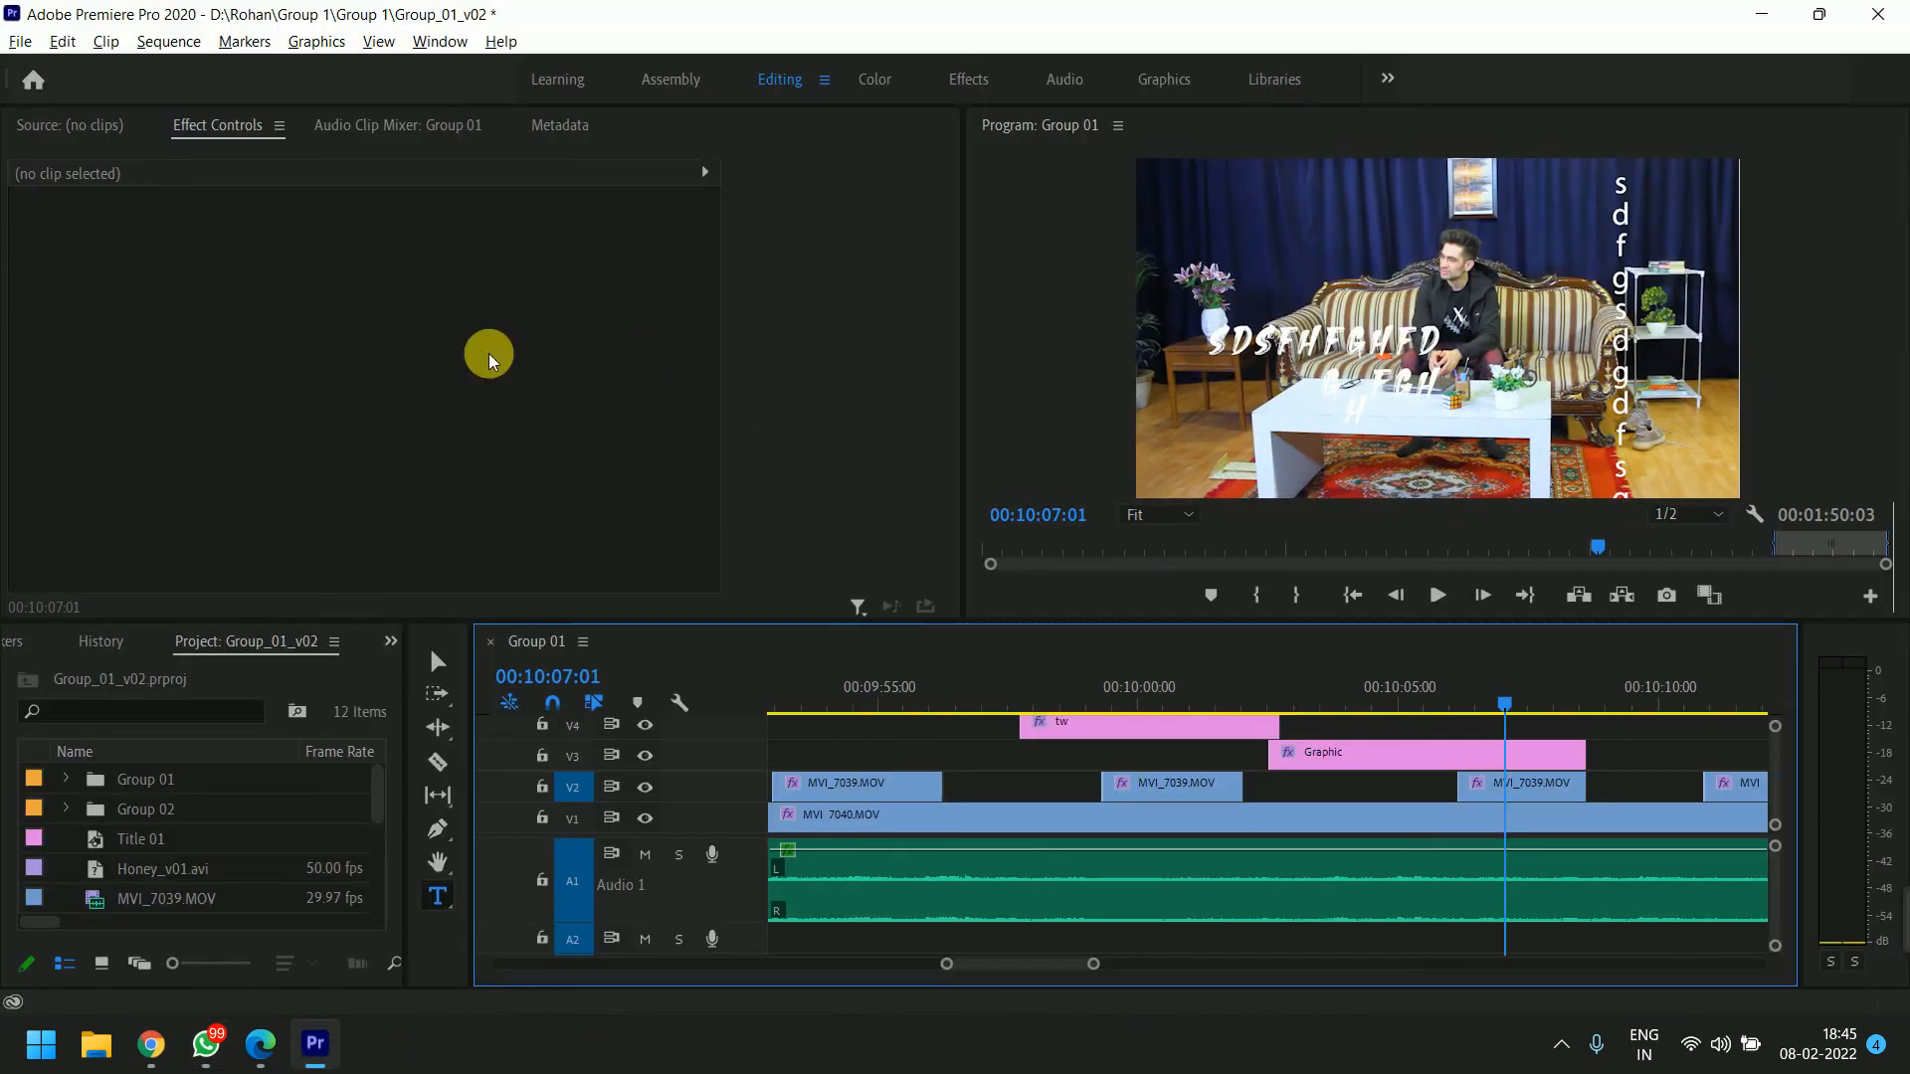
{"action": "left_click", "coordinate": [1318, 764]}
{"action": "left_click", "coordinate": [1386, 691]}
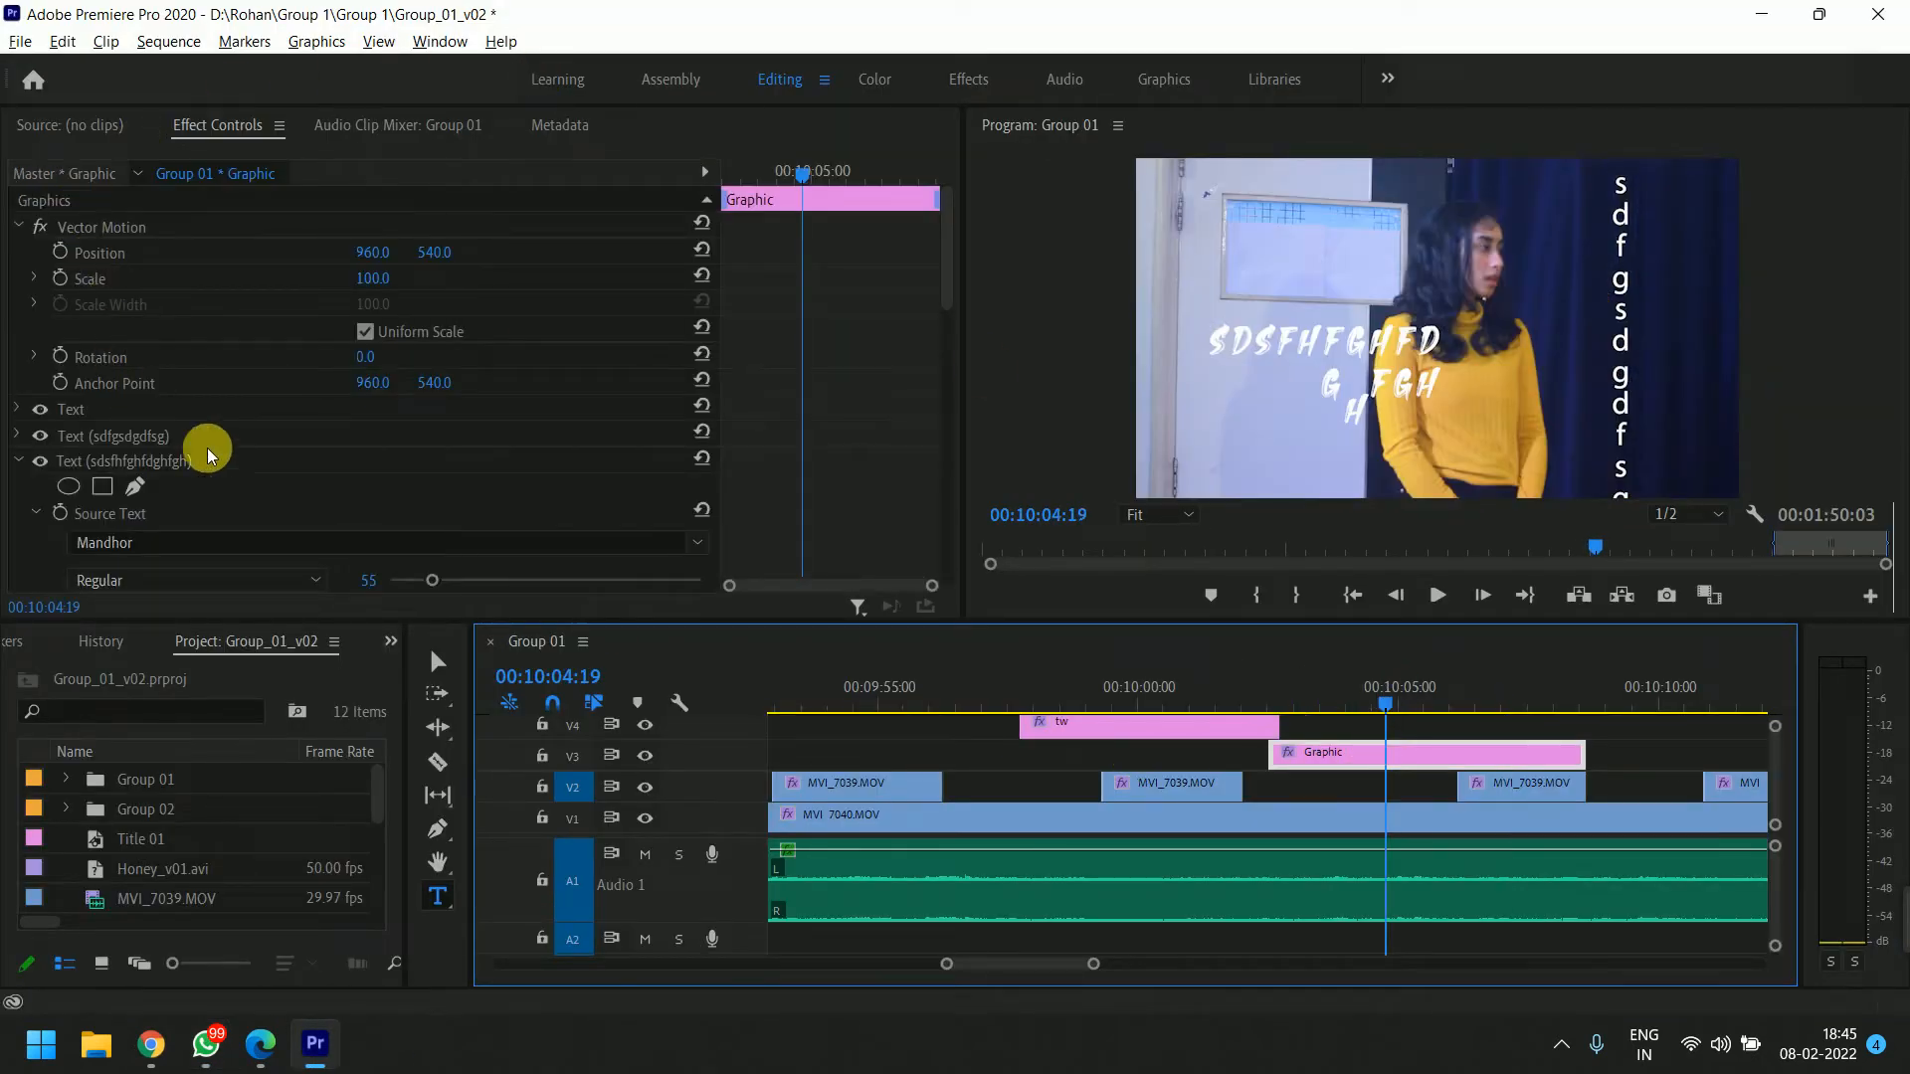
{"action": "scroll", "coordinate": [207, 447], "scroll_direction": "down", "scroll_amount": 5}
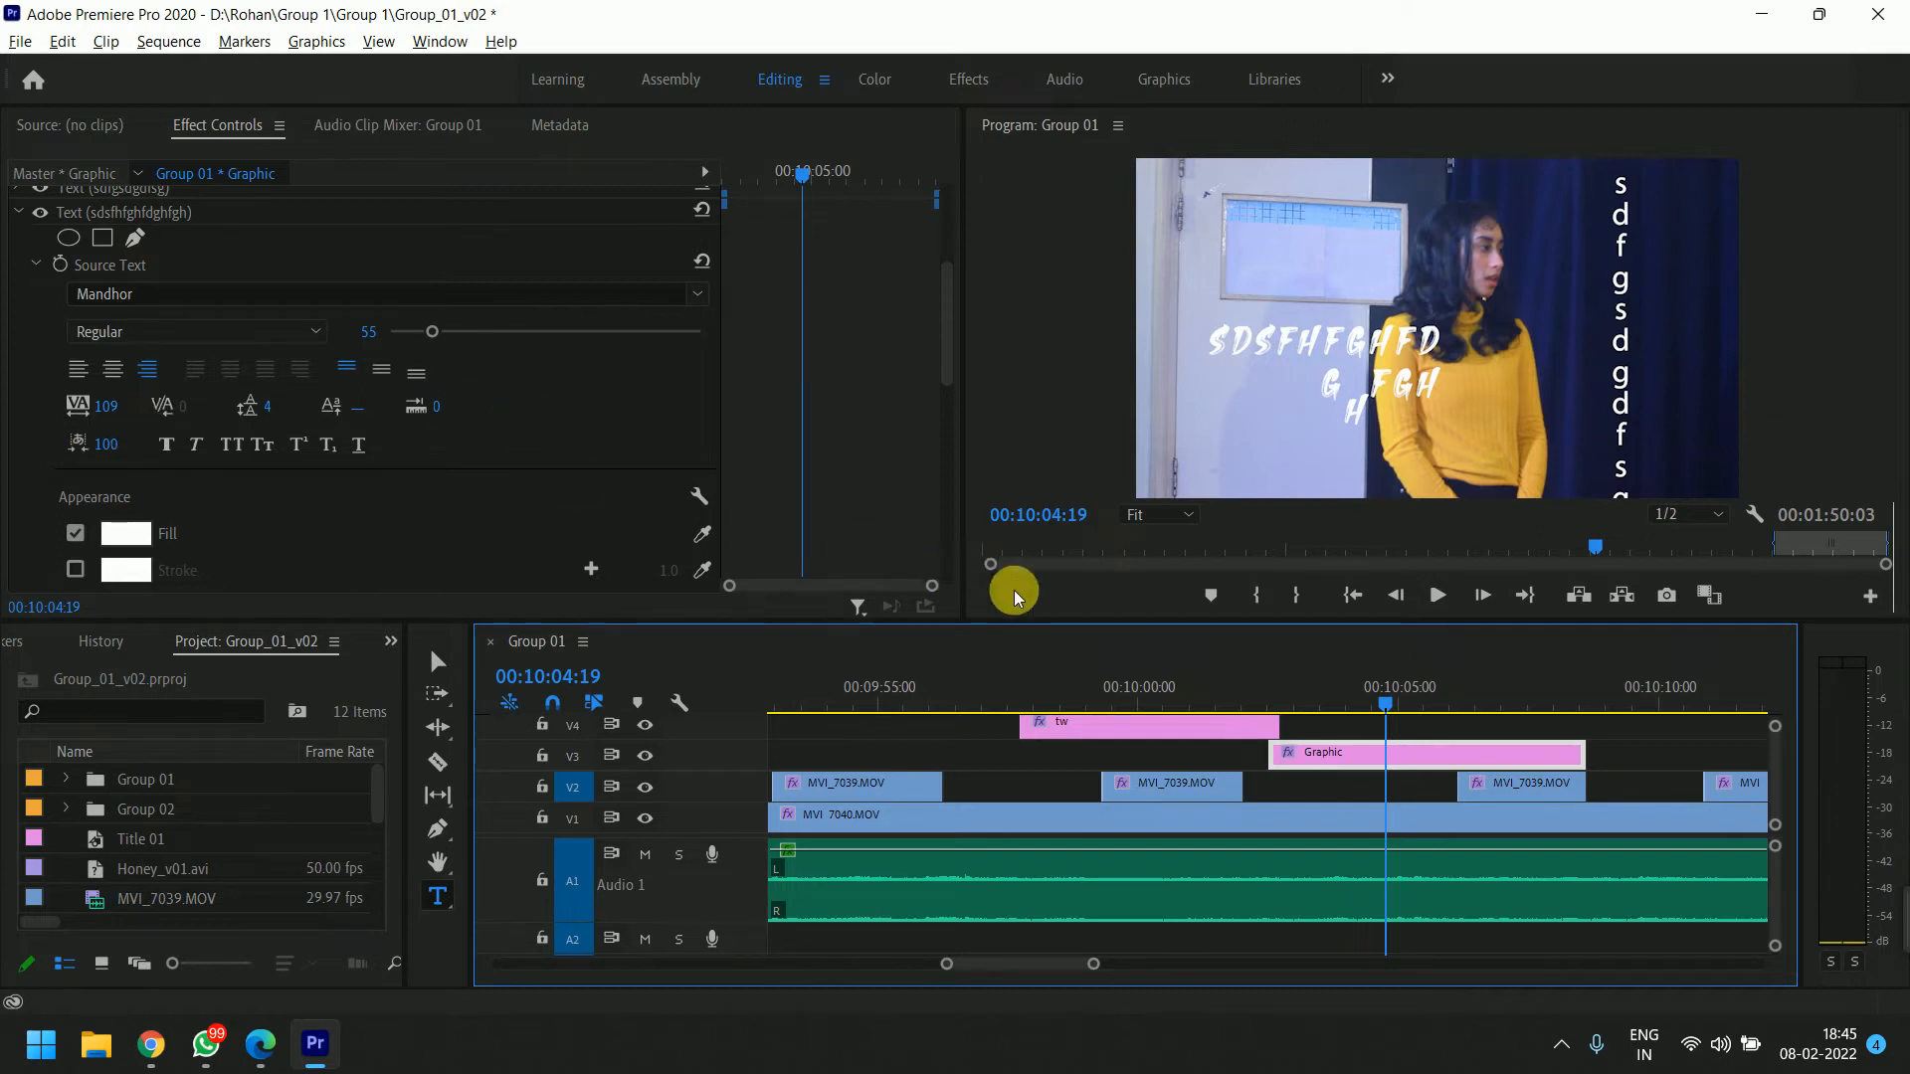
Move the playhead past the end of the Graphic clip to 00:10:11:02.
{"action": "left_click", "coordinate": [1588, 696]}
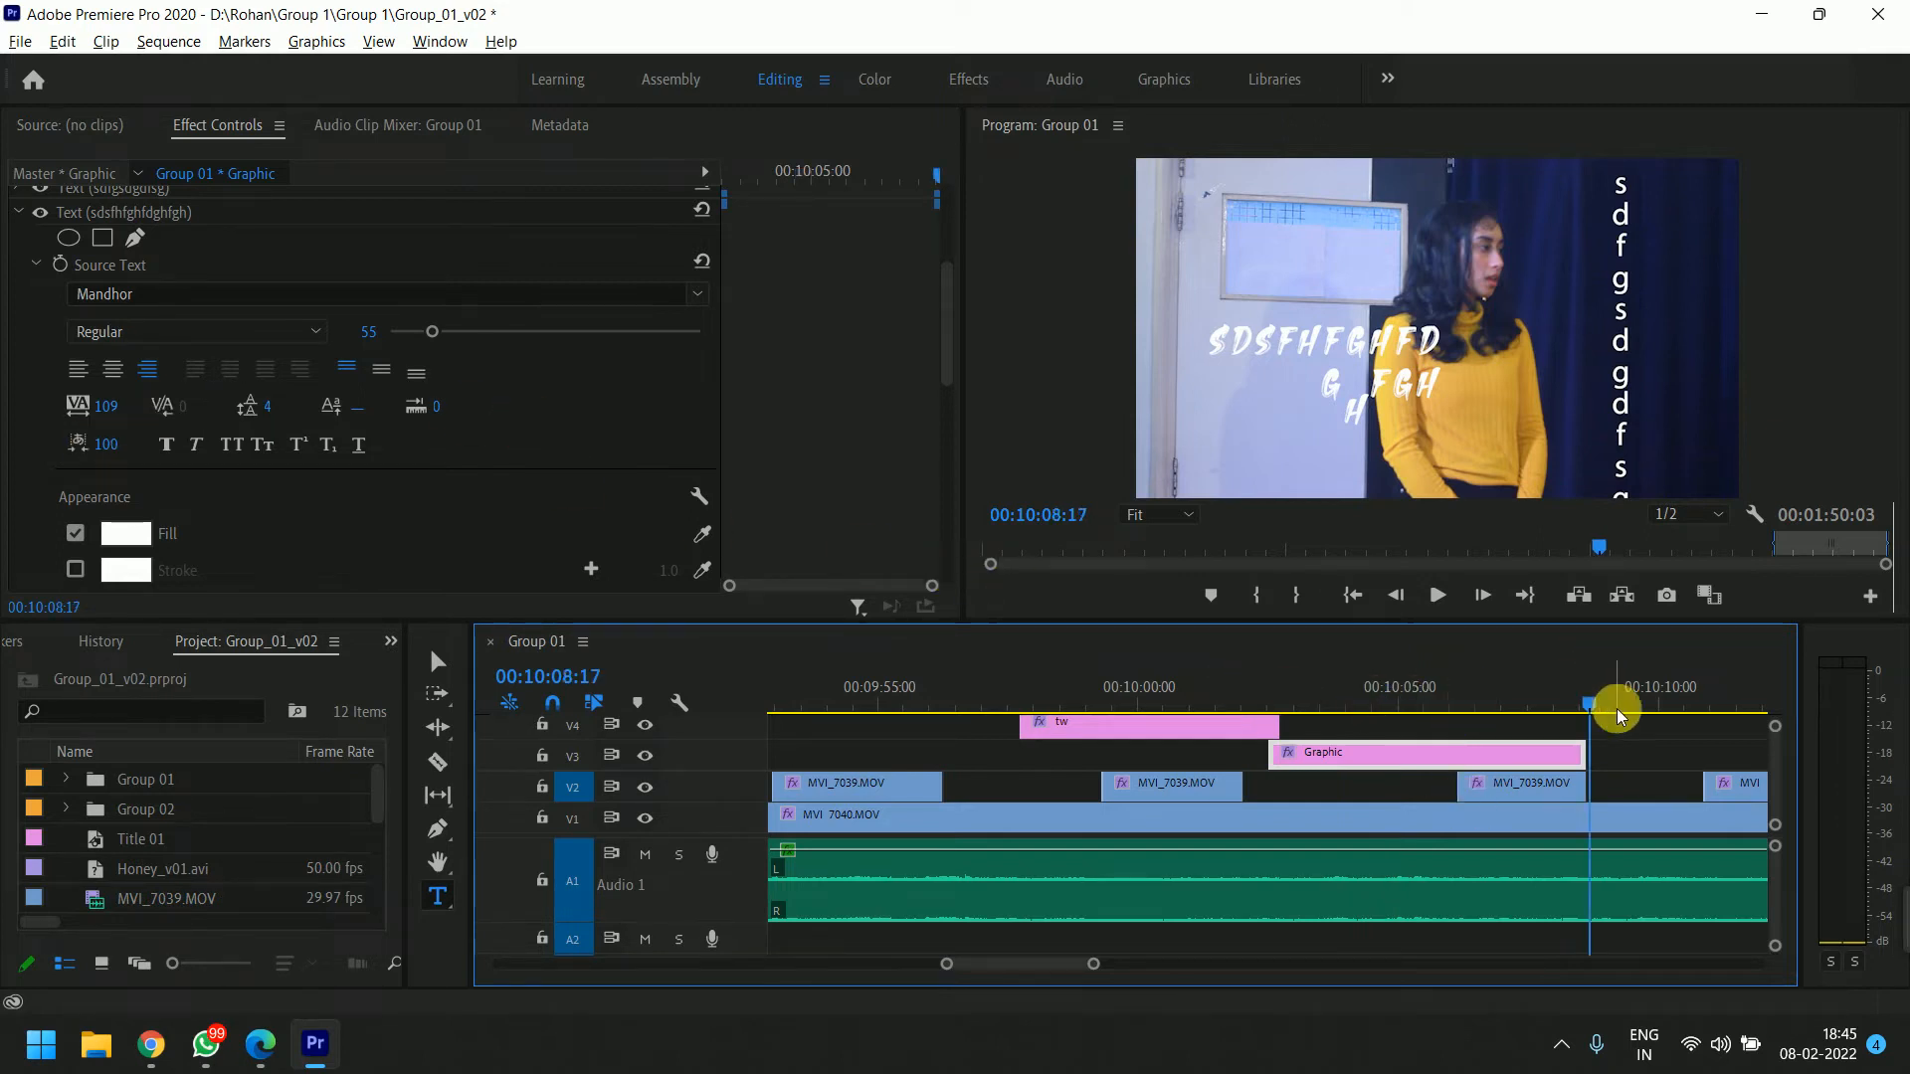
{"action": "scroll", "coordinate": [1572, 702], "scroll_direction": "down", "scroll_amount": 2}
{"action": "left_click", "coordinate": [1455, 699]}
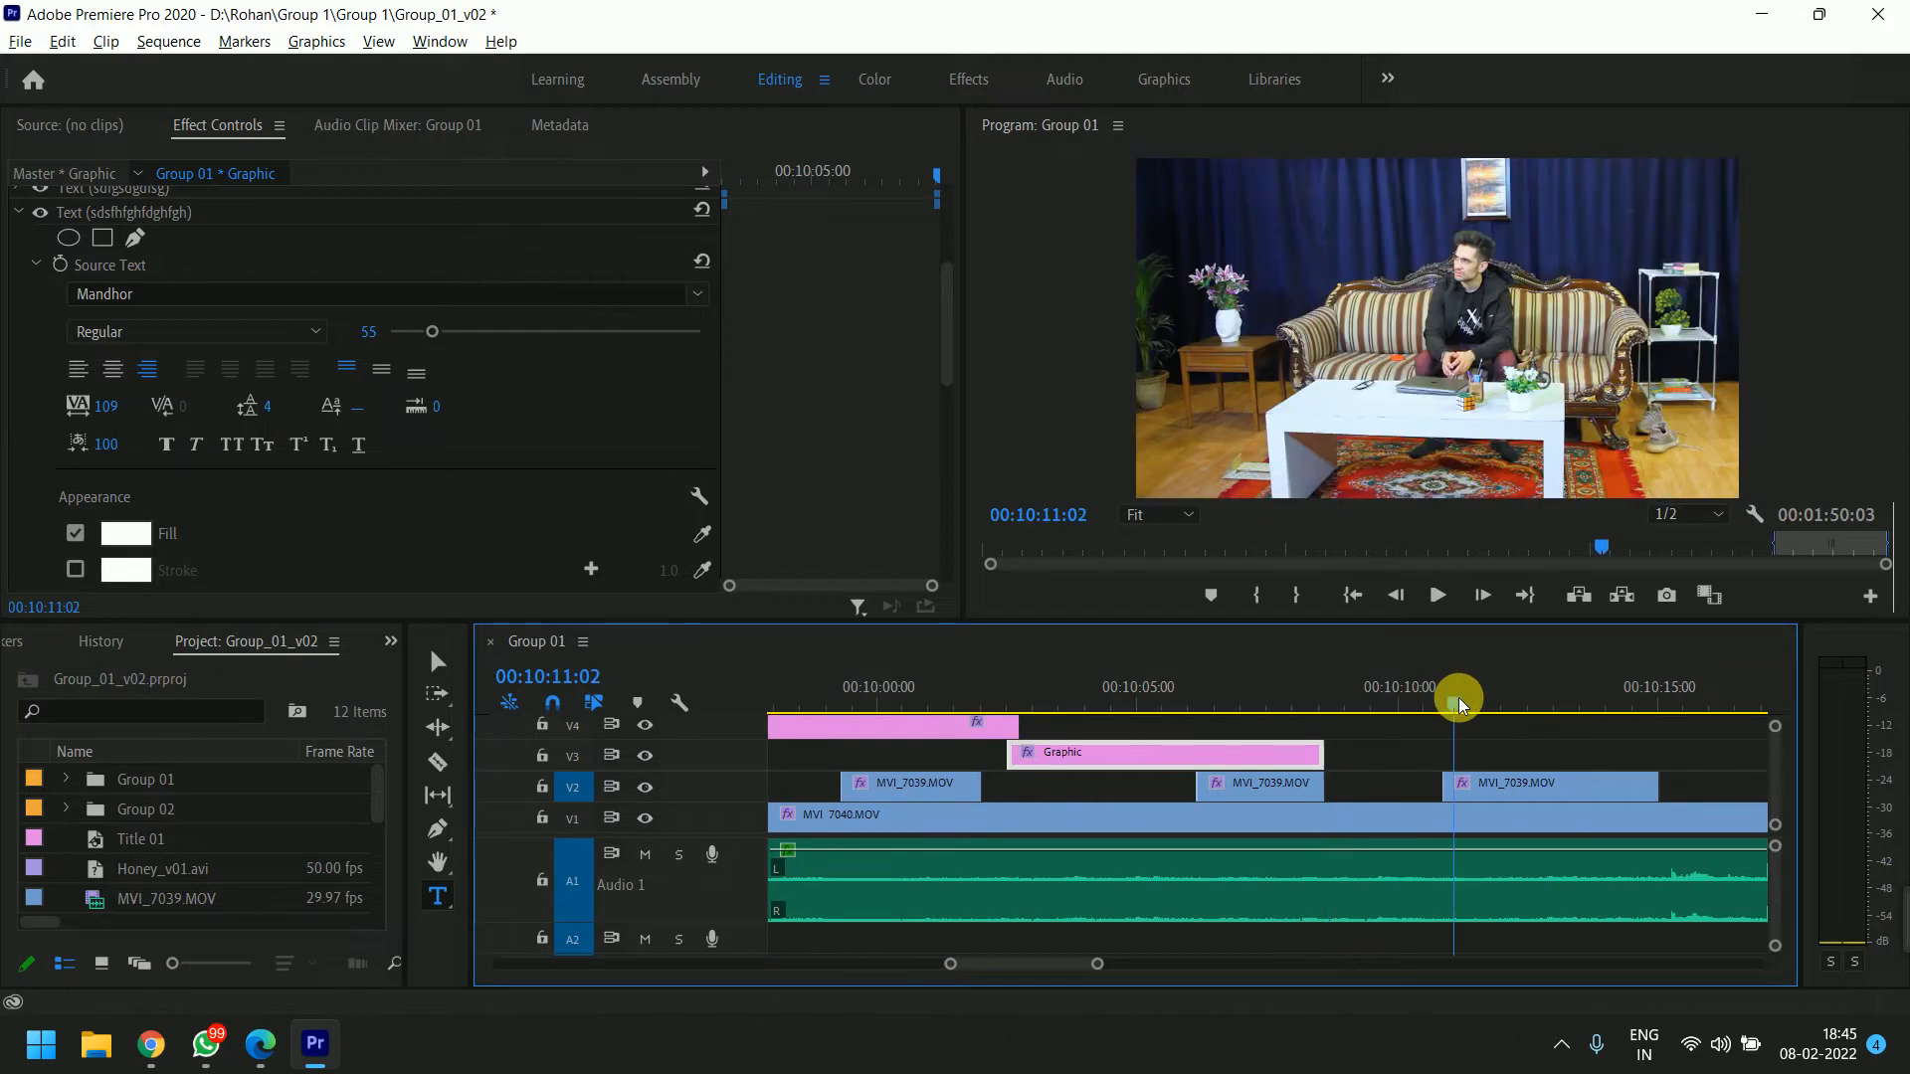
Share the entire screen in the Google Meet call, then return to Premiere Pro and deselect the Graphic clip.
{"action": "left_click", "coordinate": [148, 1059]}
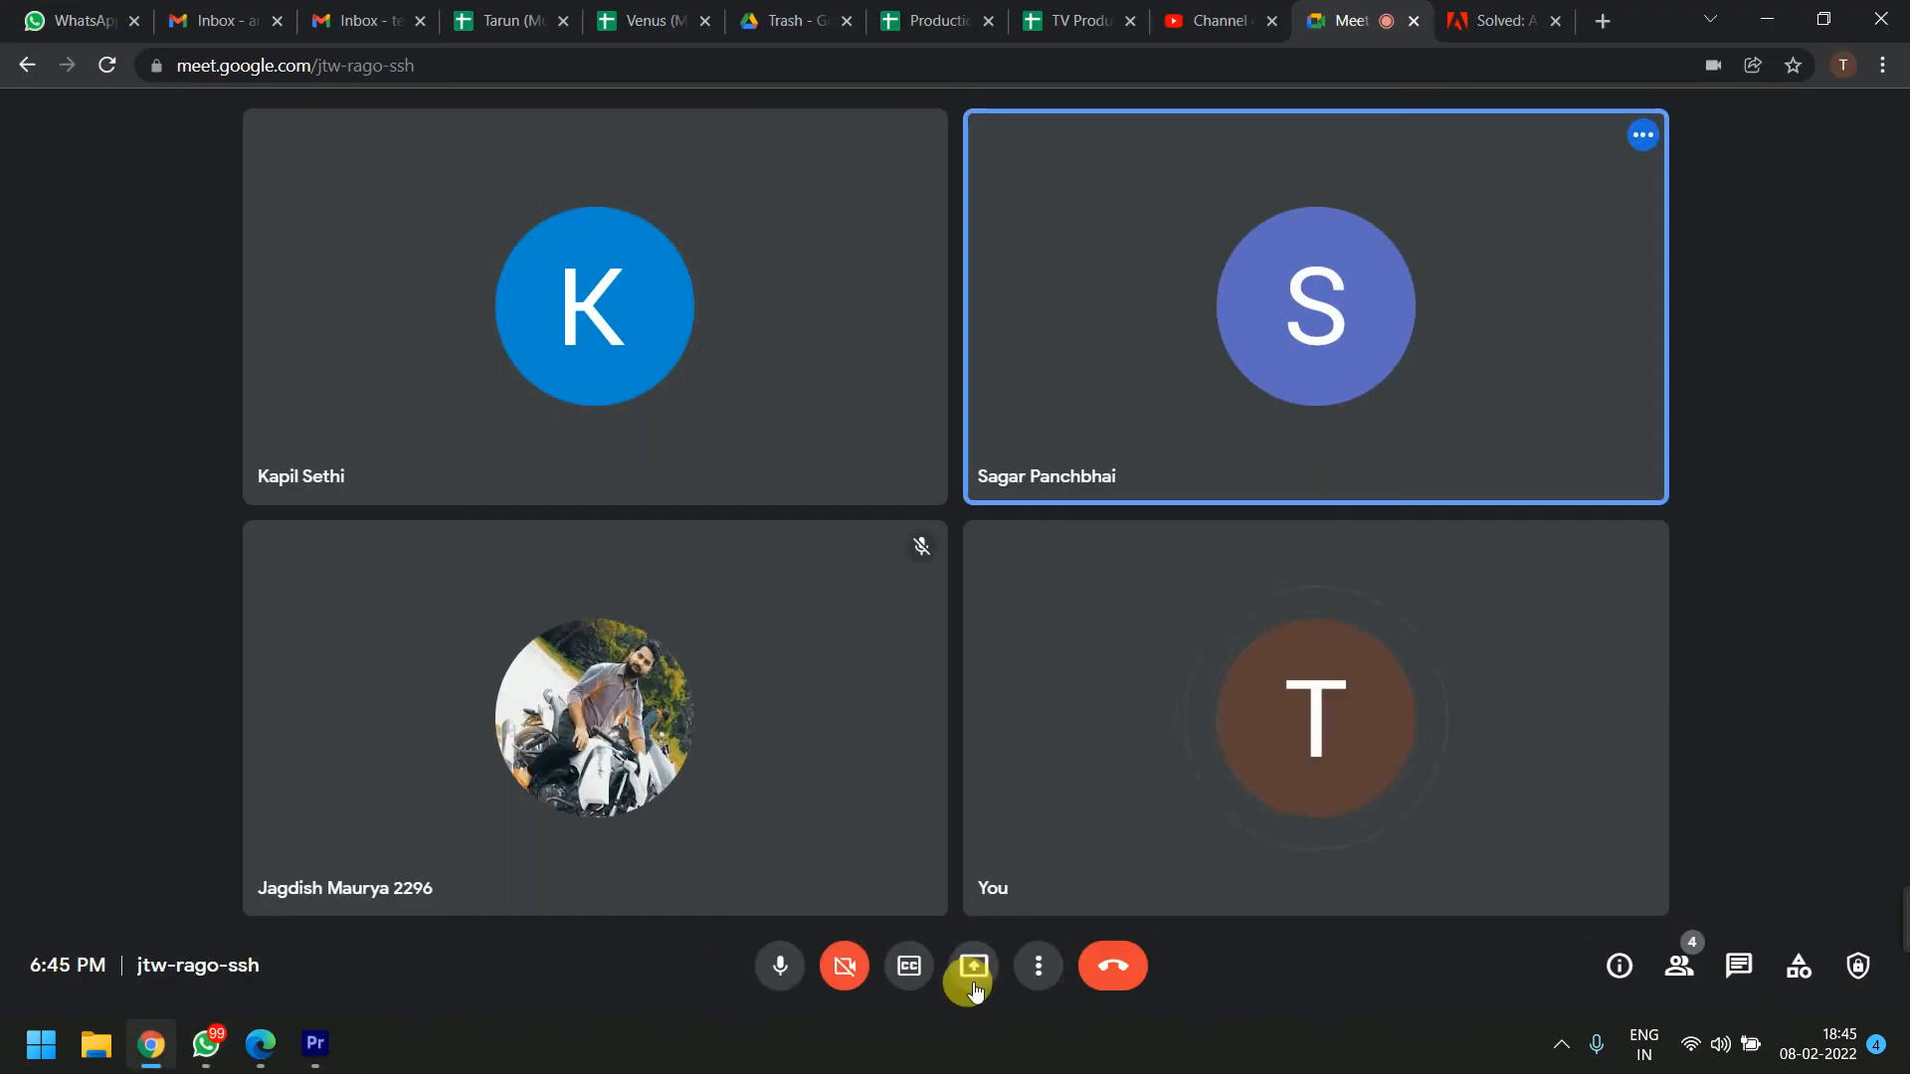
{"action": "left_click", "coordinate": [974, 966]}
{"action": "left_click", "coordinate": [995, 781]}
{"action": "left_click", "coordinate": [1183, 578]}
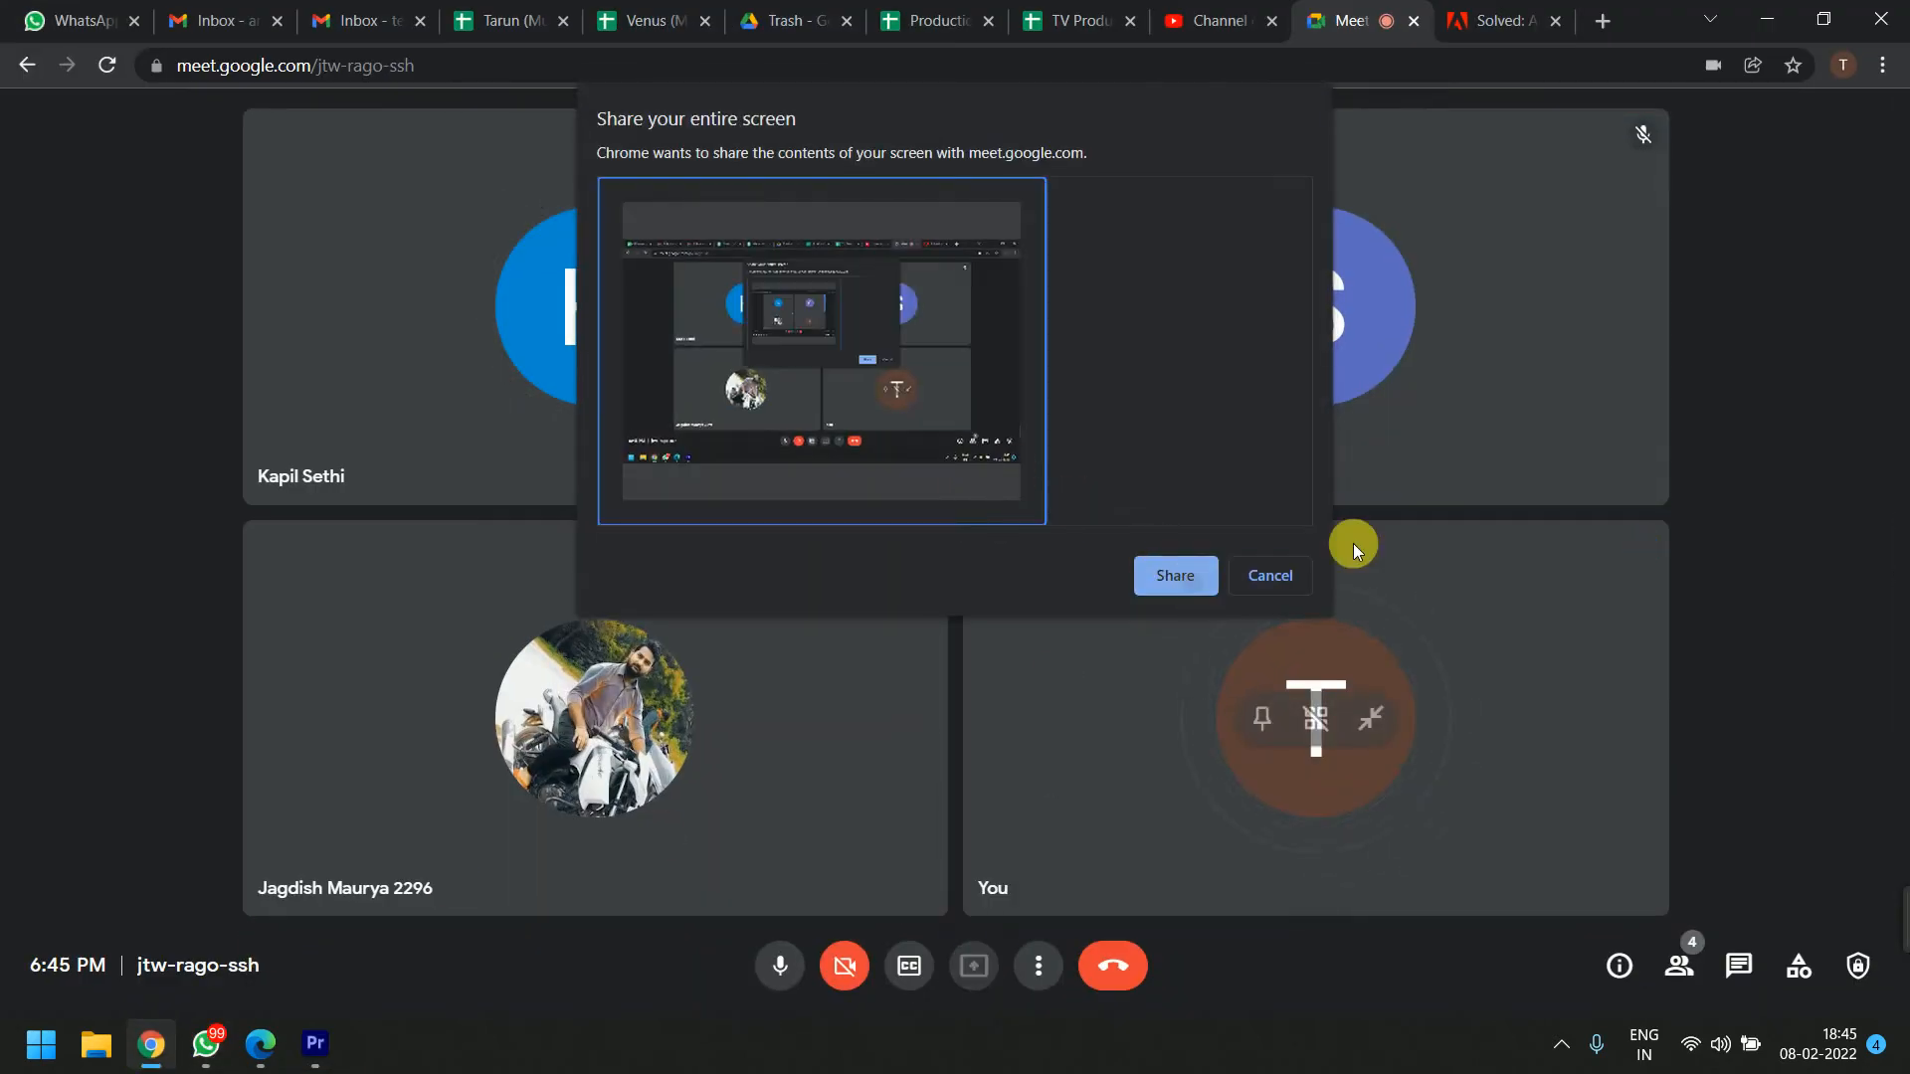
{"action": "left_click", "coordinate": [1768, 12]}
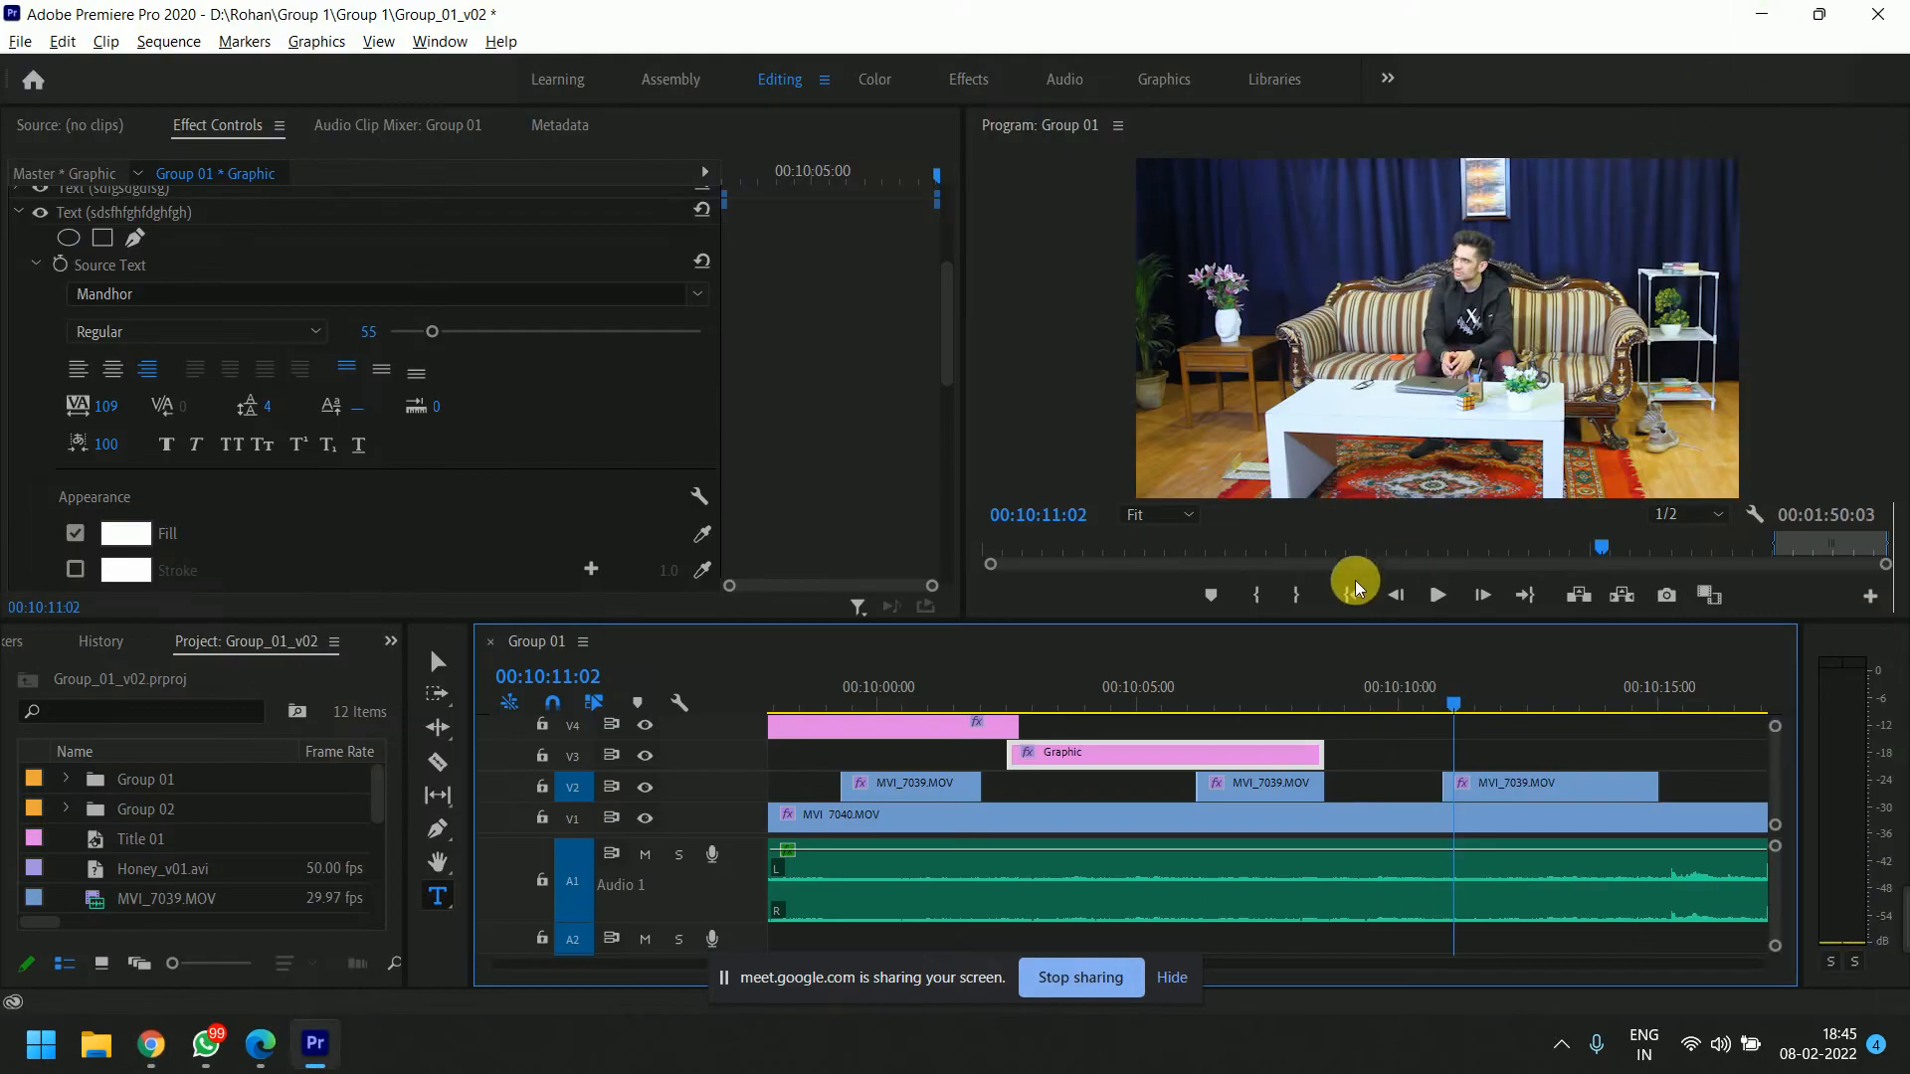
{"action": "left_click", "coordinate": [1514, 731]}
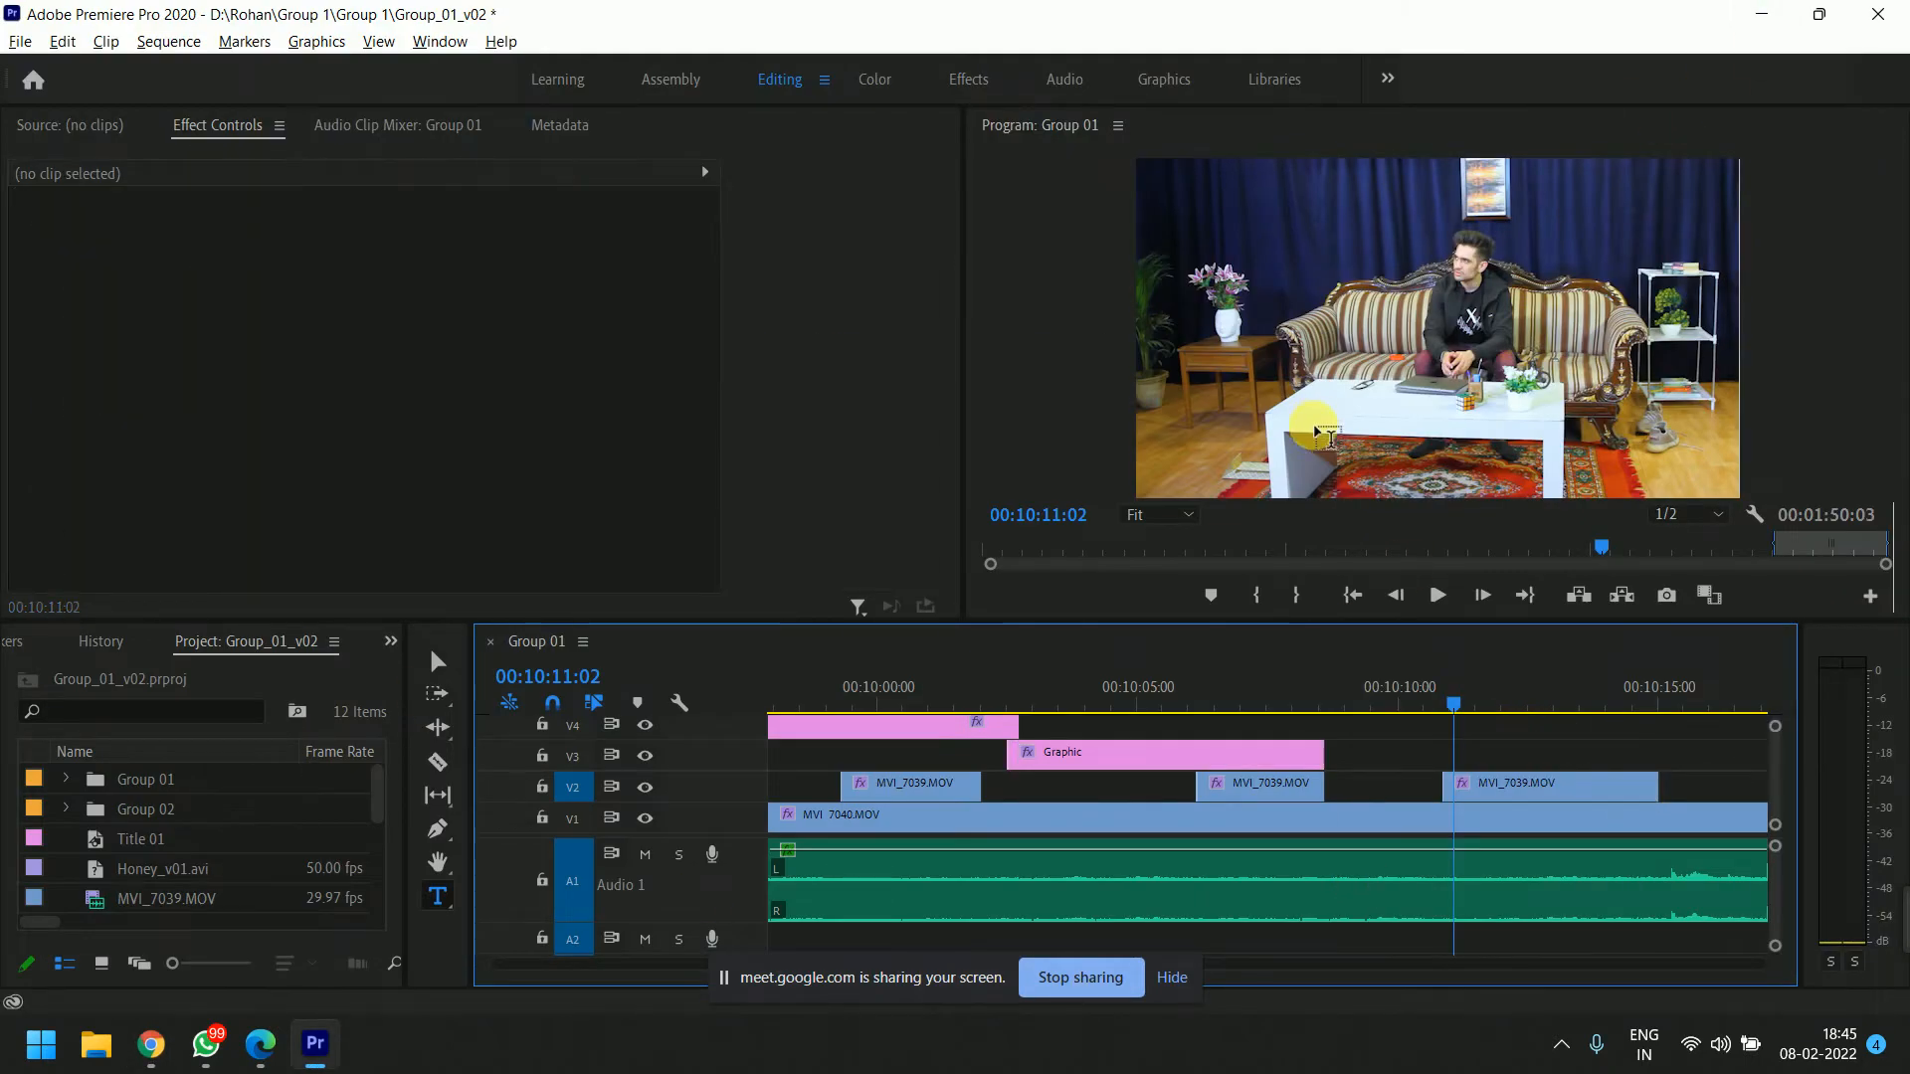
Draw a paragraph text box over the middle of the frame at 00:10:11:02 and fill it with placeholder text starting "asdf asdf asdf".
{"action": "left_click", "coordinate": [1252, 203]}
{"action": "left_click_drag", "start_coordinate": [1596, 374], "coordinate": [1622, 423]}
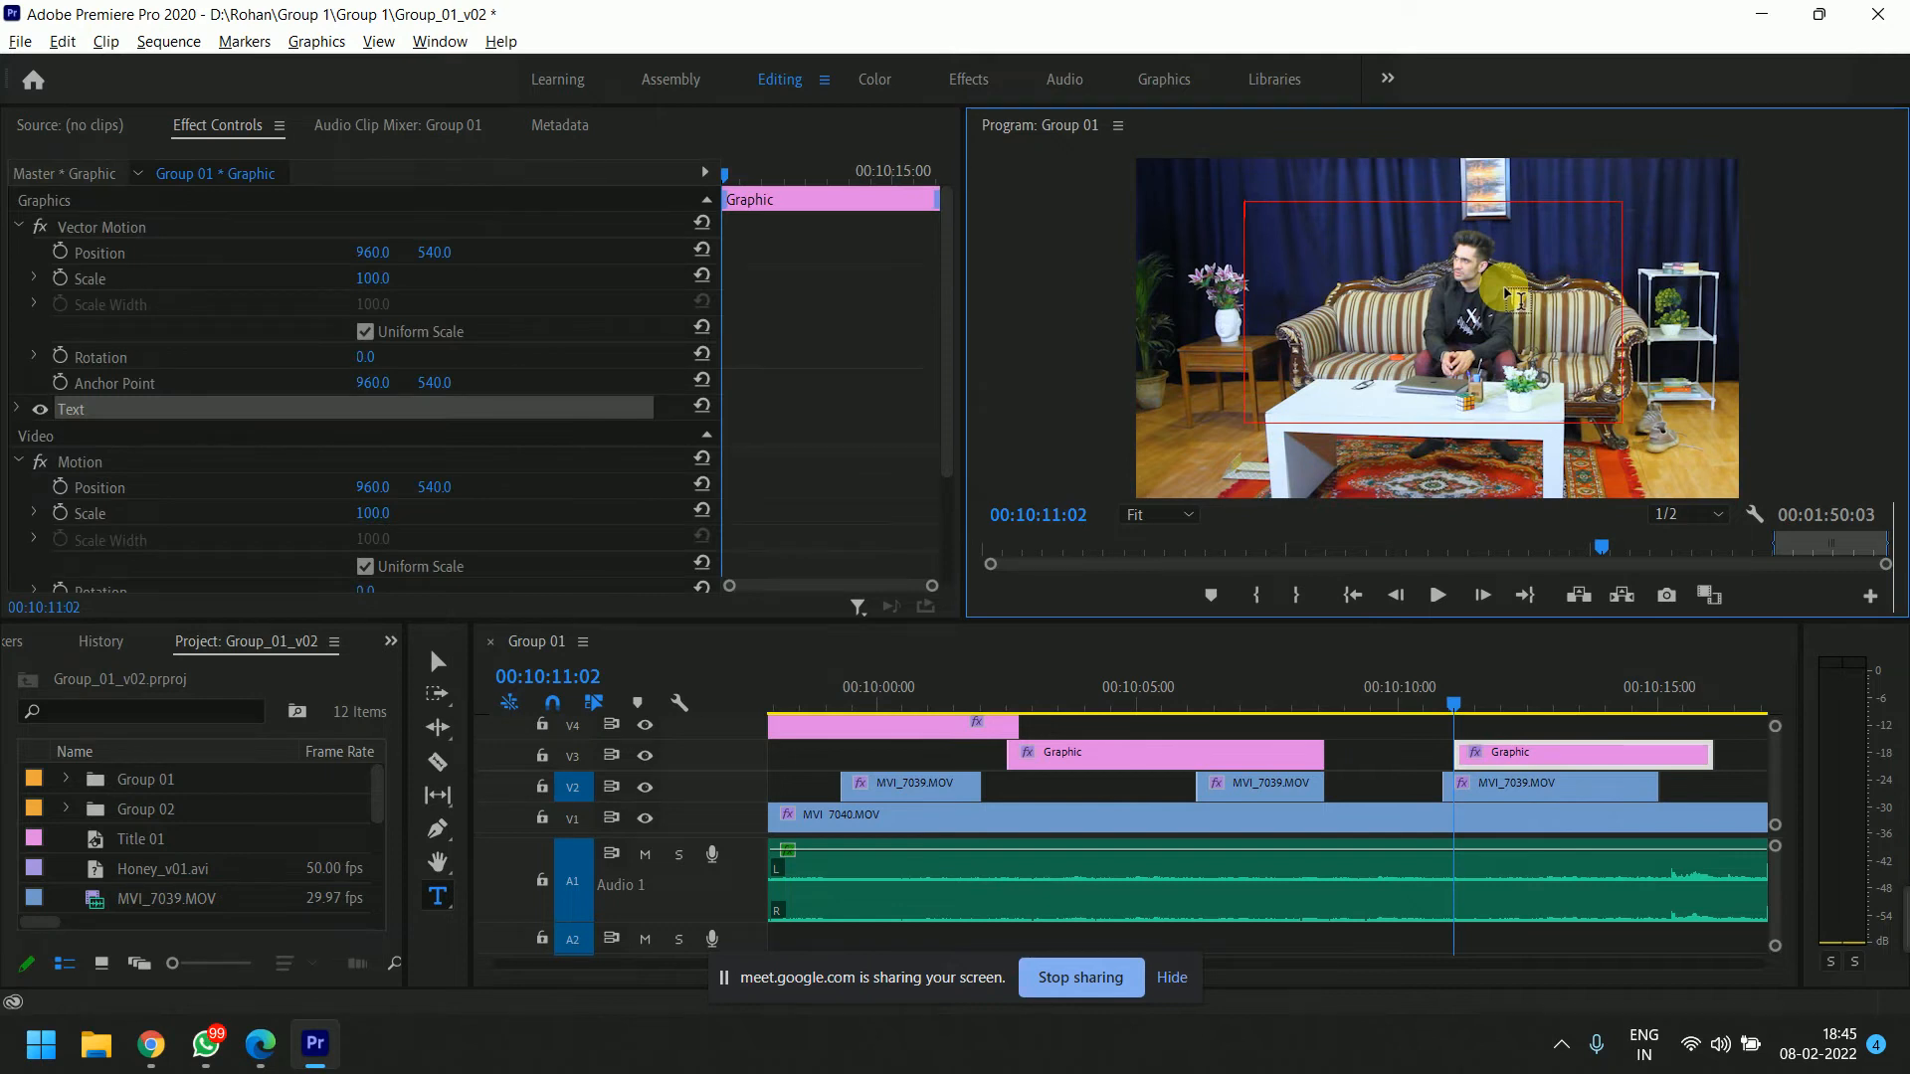
{"action": "type", "text": "ASDF ASDF ASDF ASDFKJ"}
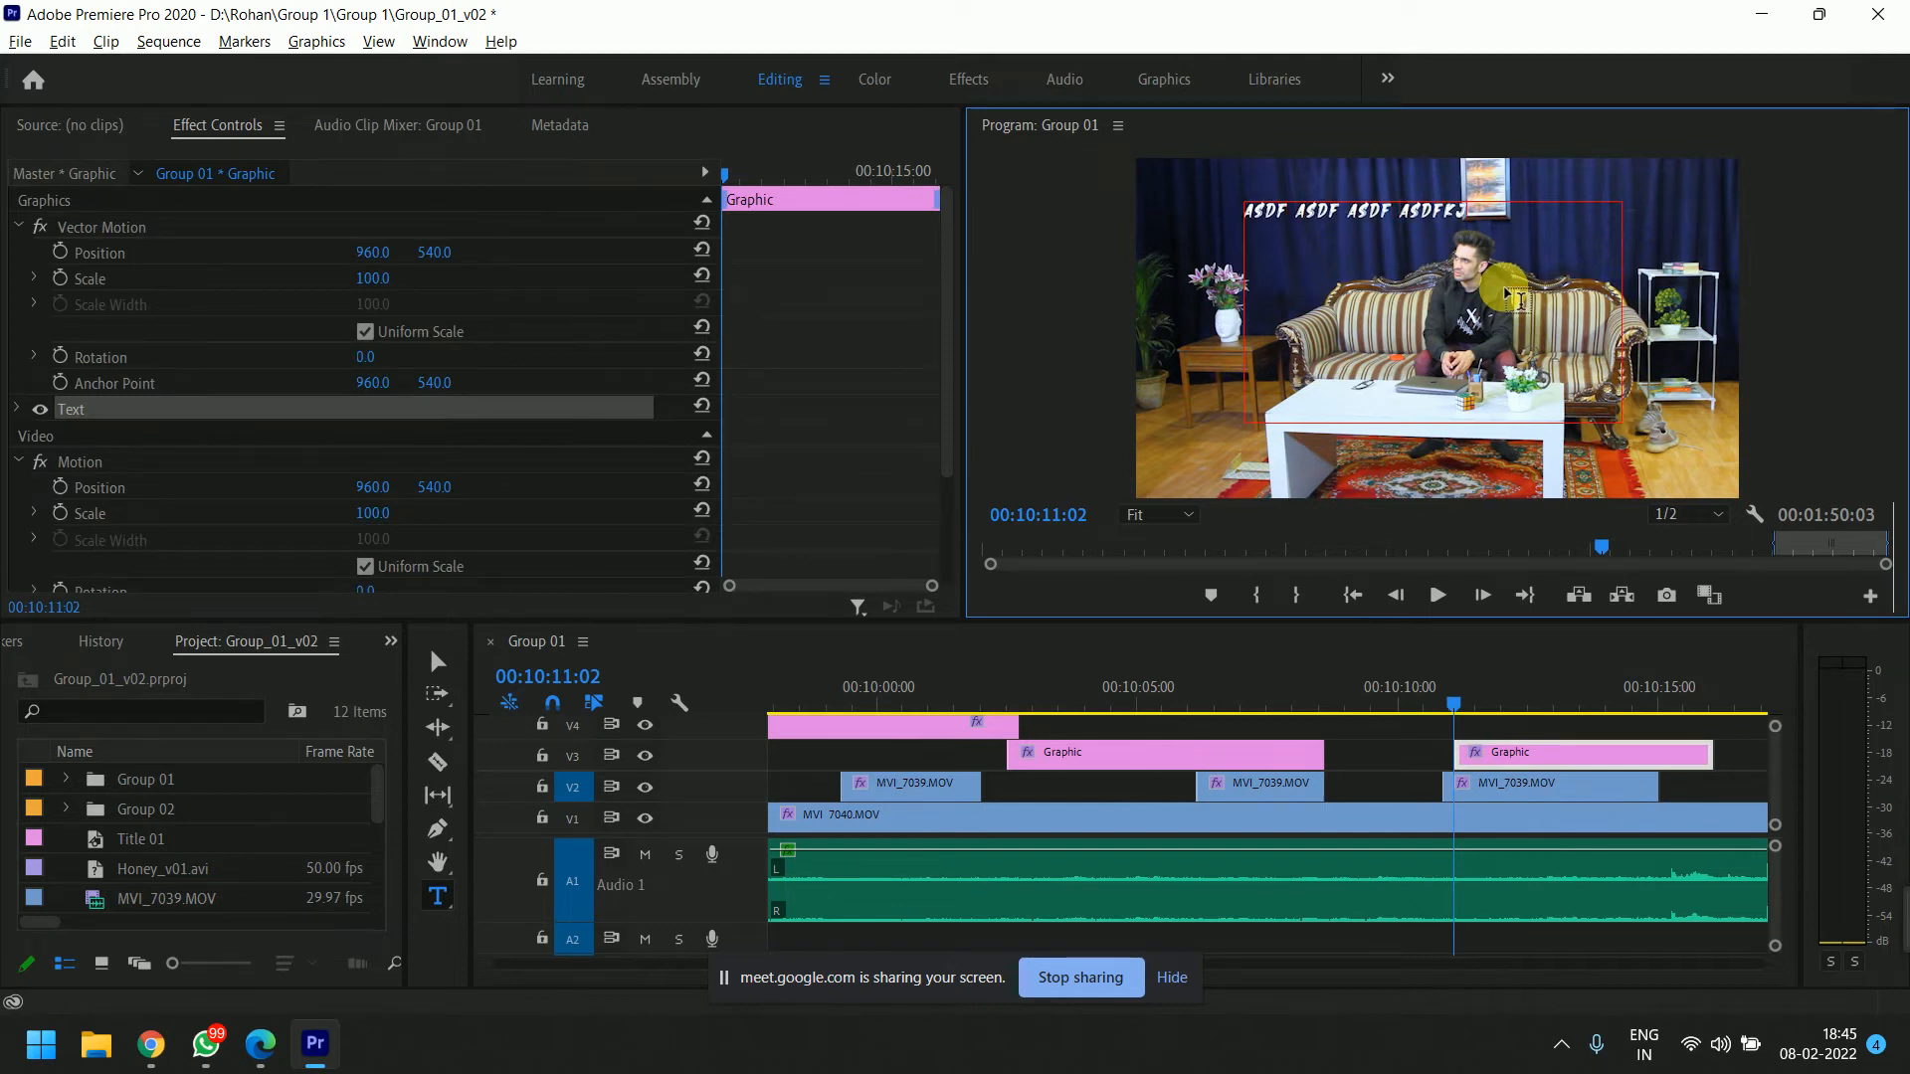
{"action": "type", "text": "LKJE ASF"}
{"action": "type", "text": " :OET:WEAFJ WTE GEGED:GJAG"}
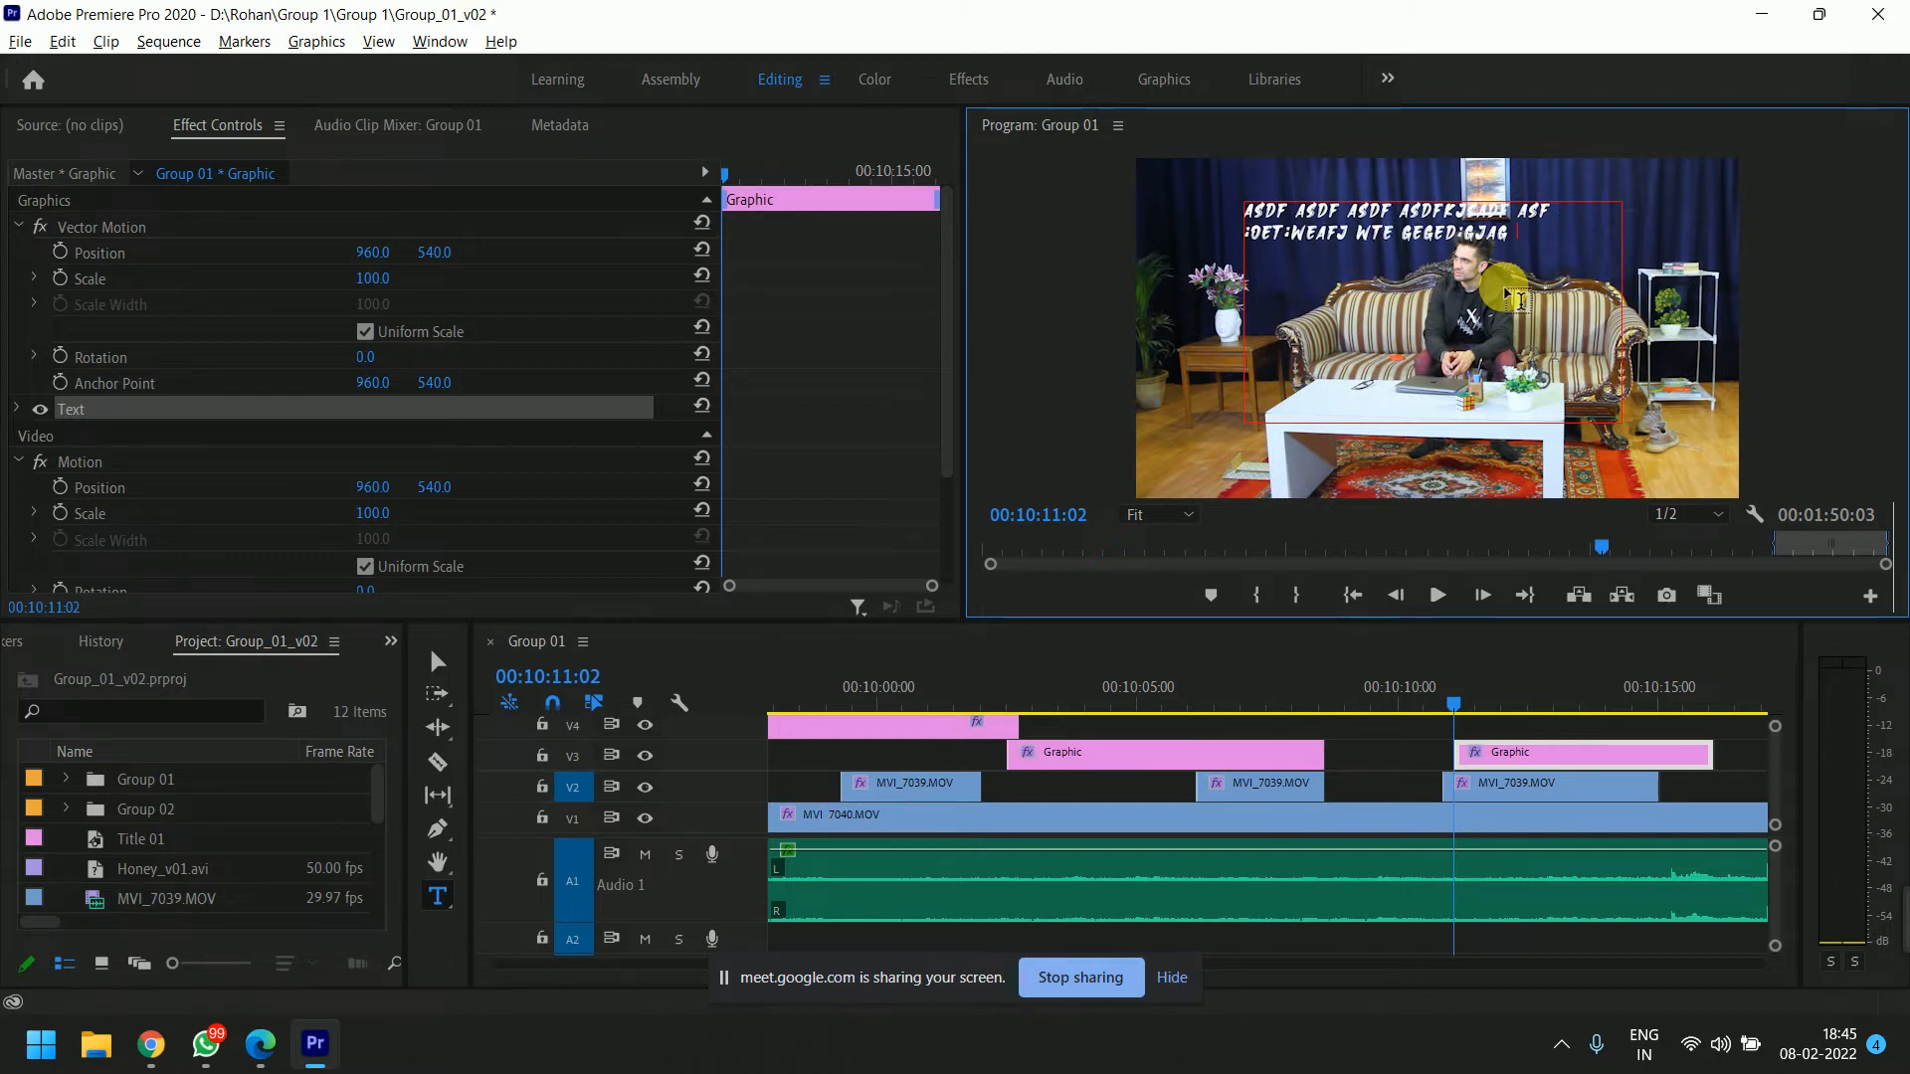
{"action": "type", "text": "etqejt ;lqert egtrqe"}
Replace all the text in the paragraph box with short random letter groups separated by tabs, filling the box in columns.
{"action": "key", "text": "ctrl+a"}
{"action": "key", "text": "BackSpace"}
{"action": "type", "text": ";h"}
{"action": "key", "text": "Tab"}
{"action": "type", "text": "jh"}
{"action": "key", "text": "Tab"}
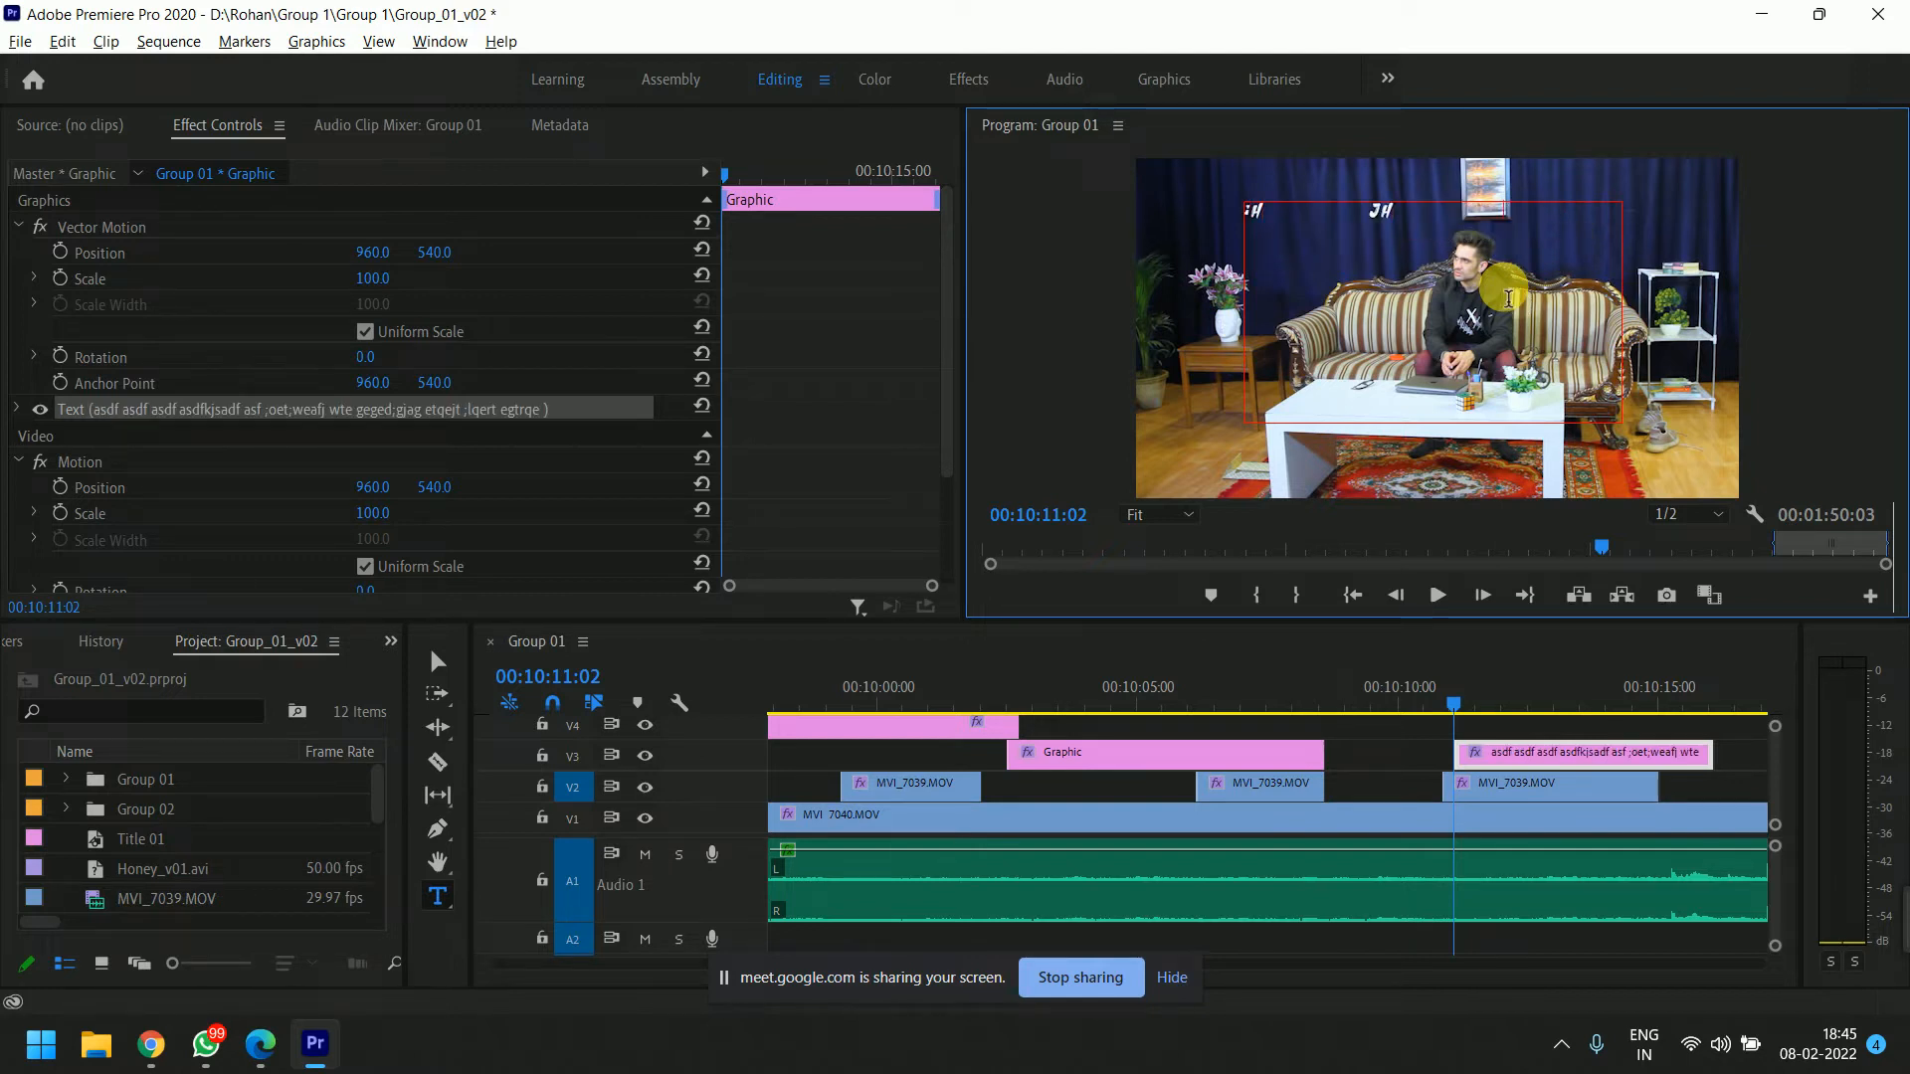
{"action": "key", "text": "Tab"}
{"action": "type", "text": "g"}
{"action": "key", "text": "Tab"}
{"action": "type", "text": "lk"}
{"action": "key", "text": "Tab"}
{"action": "type", "text": "jh k"}
{"action": "key", "text": "Tab"}
{"action": "type", "text": "h\tlkh\tj\tkh\tkl\th"}
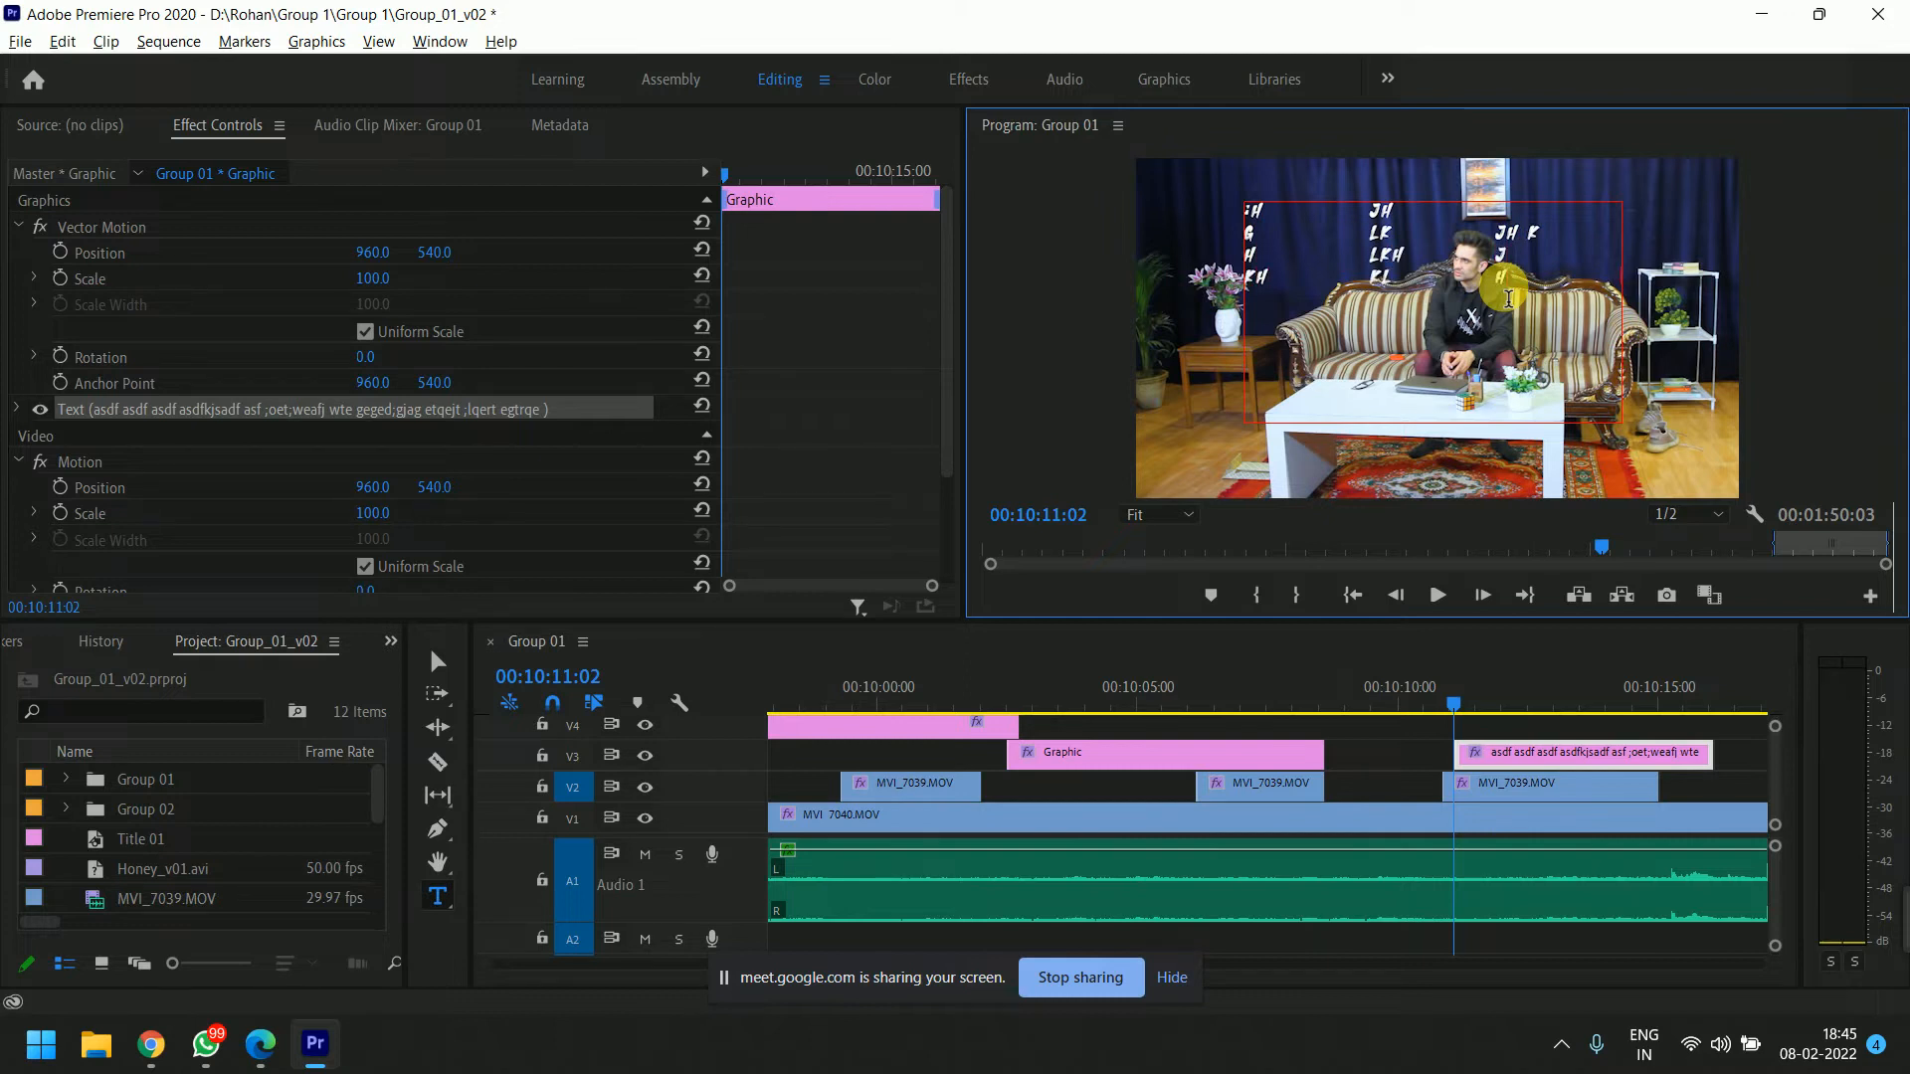
{"action": "type", "text": "\th\t\t\tkh\tlk\tj\tlkhj\tlkh\th\to"}
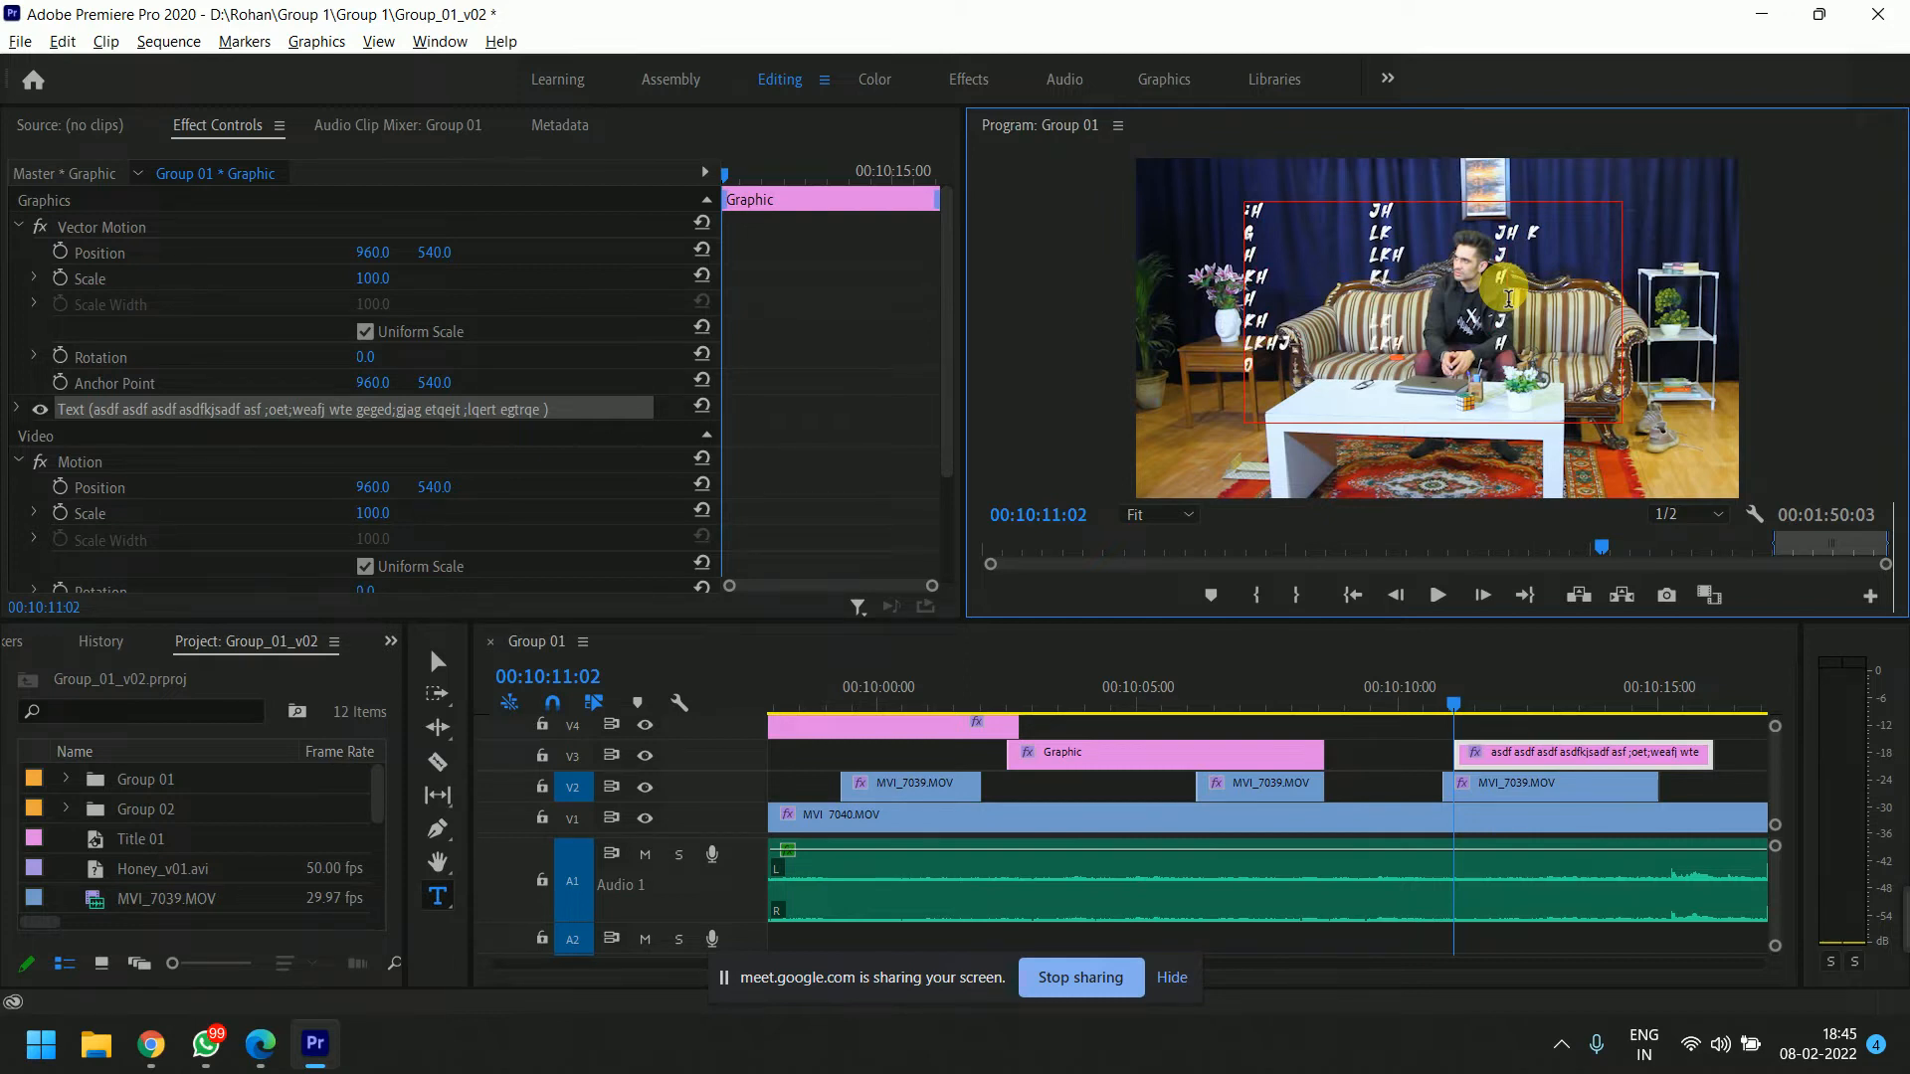
{"action": "type", "text": "ig\t\tg\tog\t\tg\toi"}
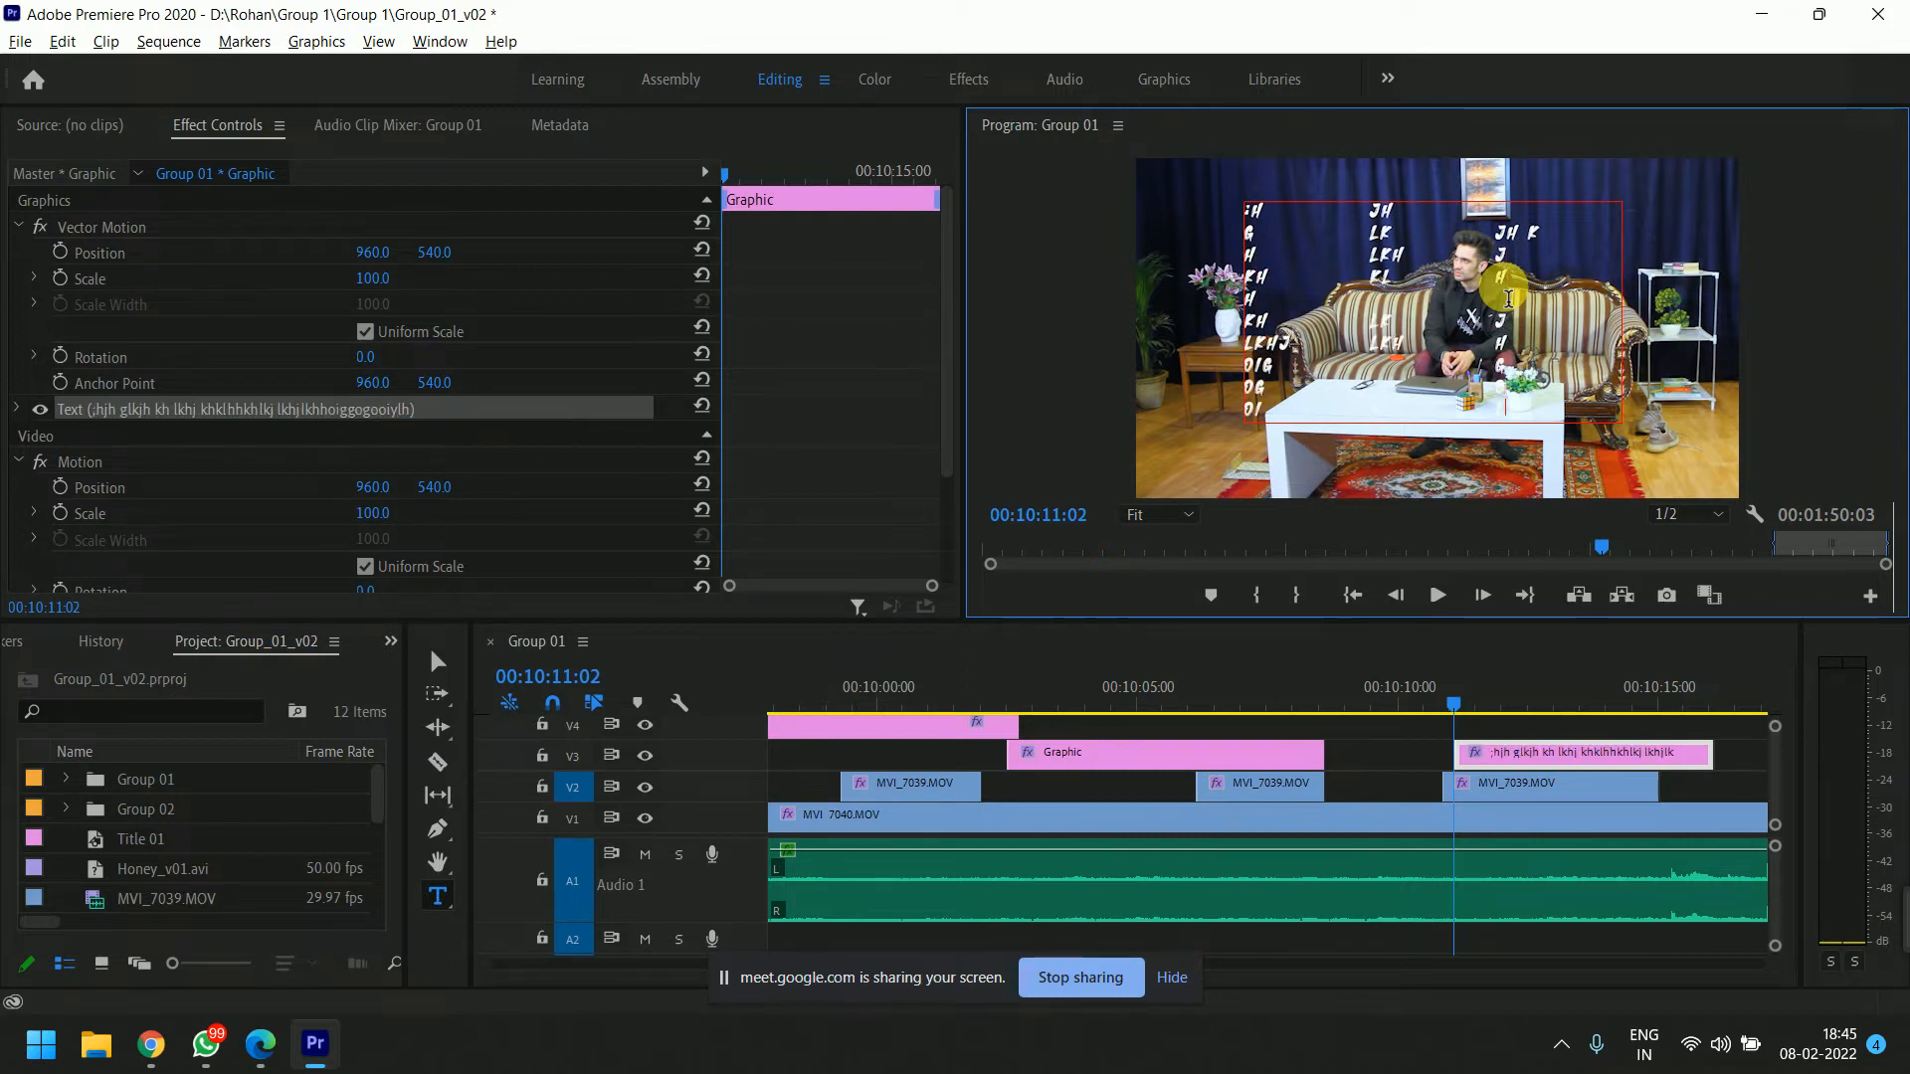
Set the paragraph text's tab width to 305 and its tsume to 0.
{"action": "key", "text": "ctrl+a"}
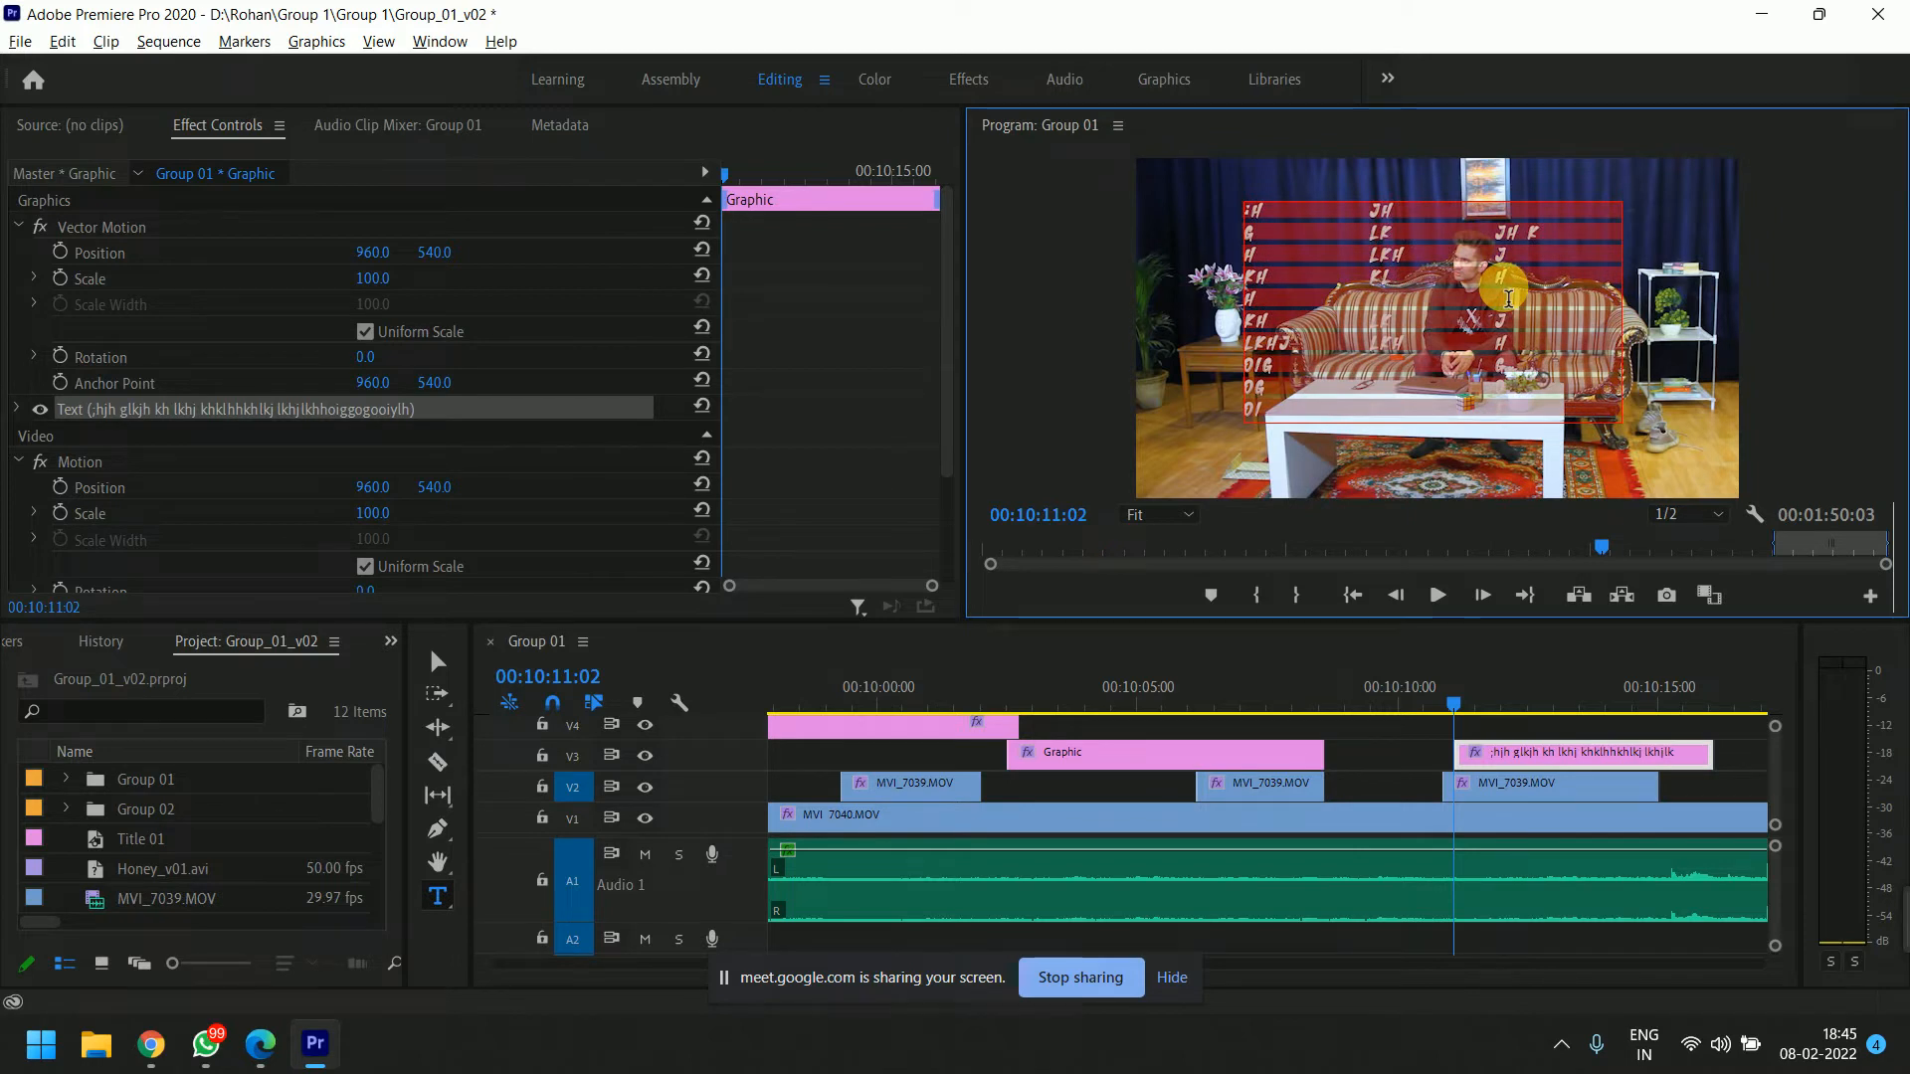
{"action": "left_click", "coordinate": [17, 409]}
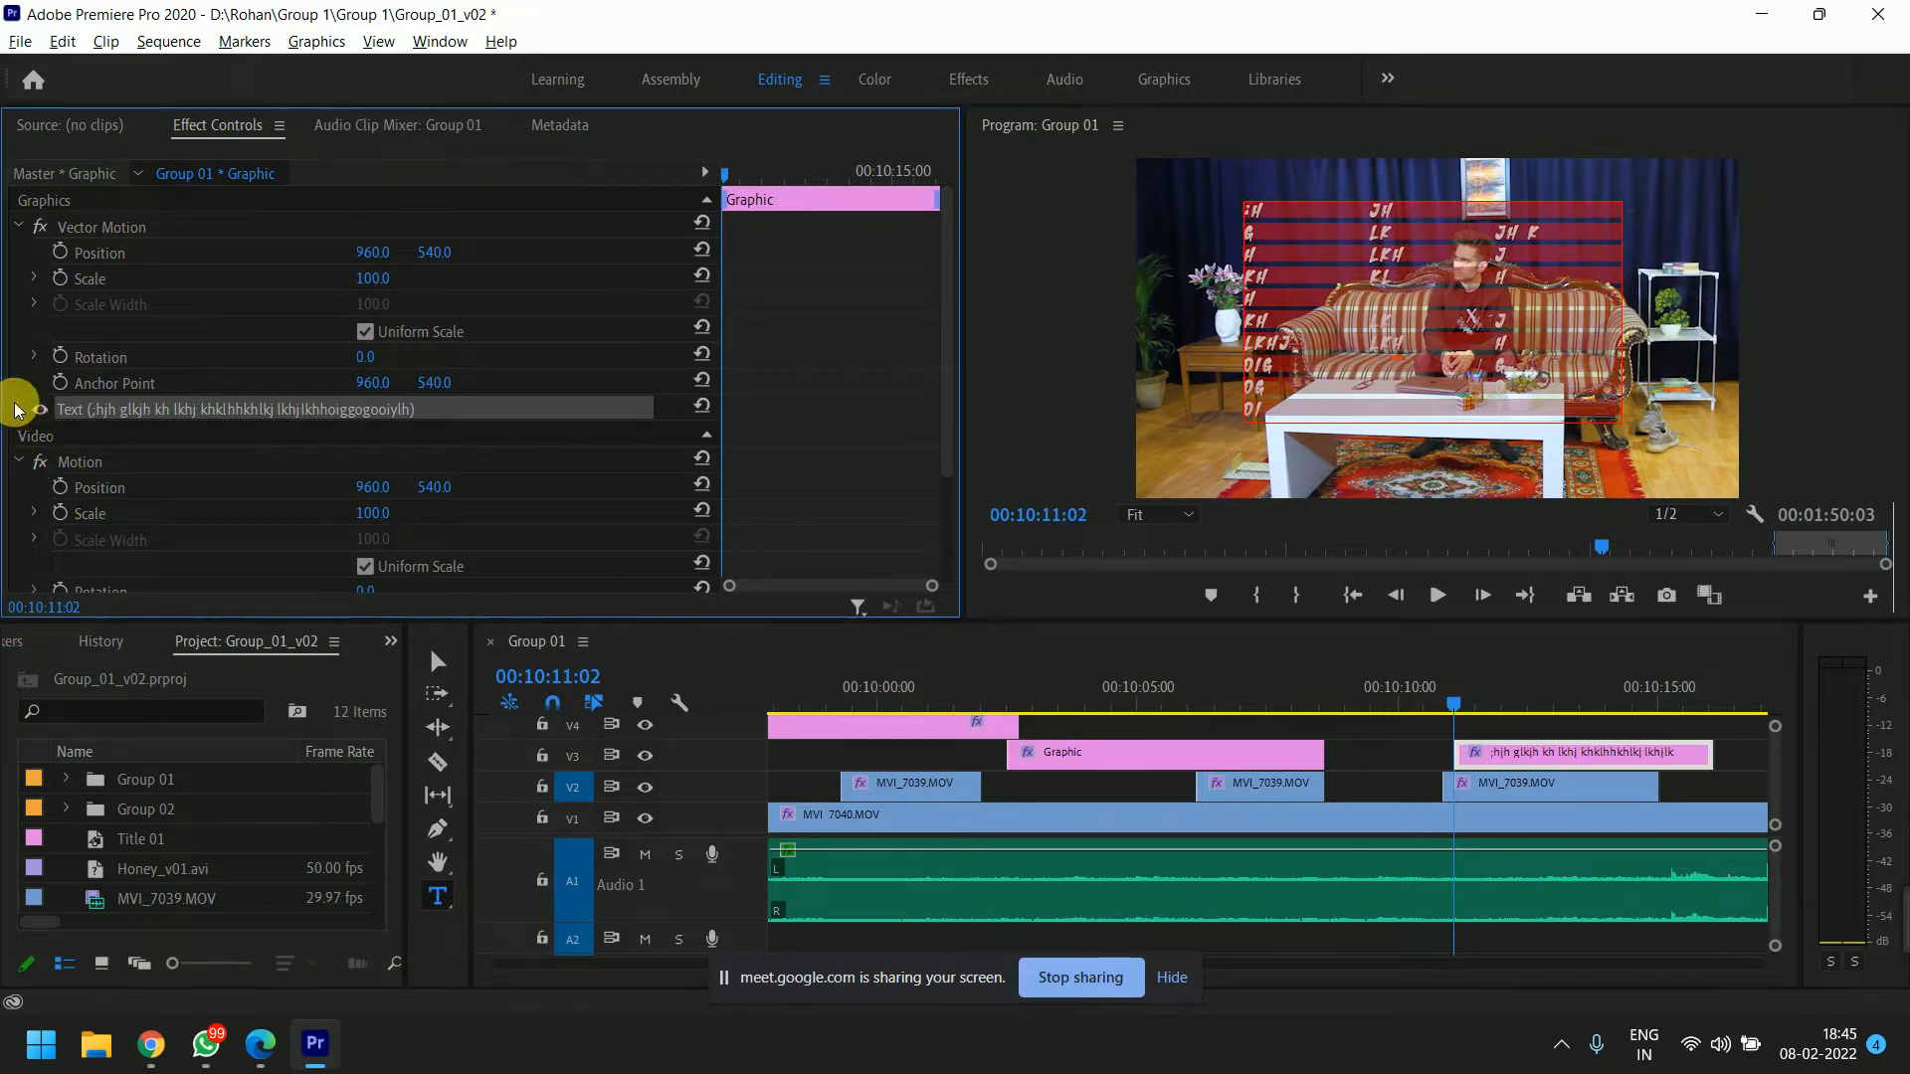
{"action": "left_click_drag", "start_coordinate": [951, 285], "coordinate": [952, 392]}
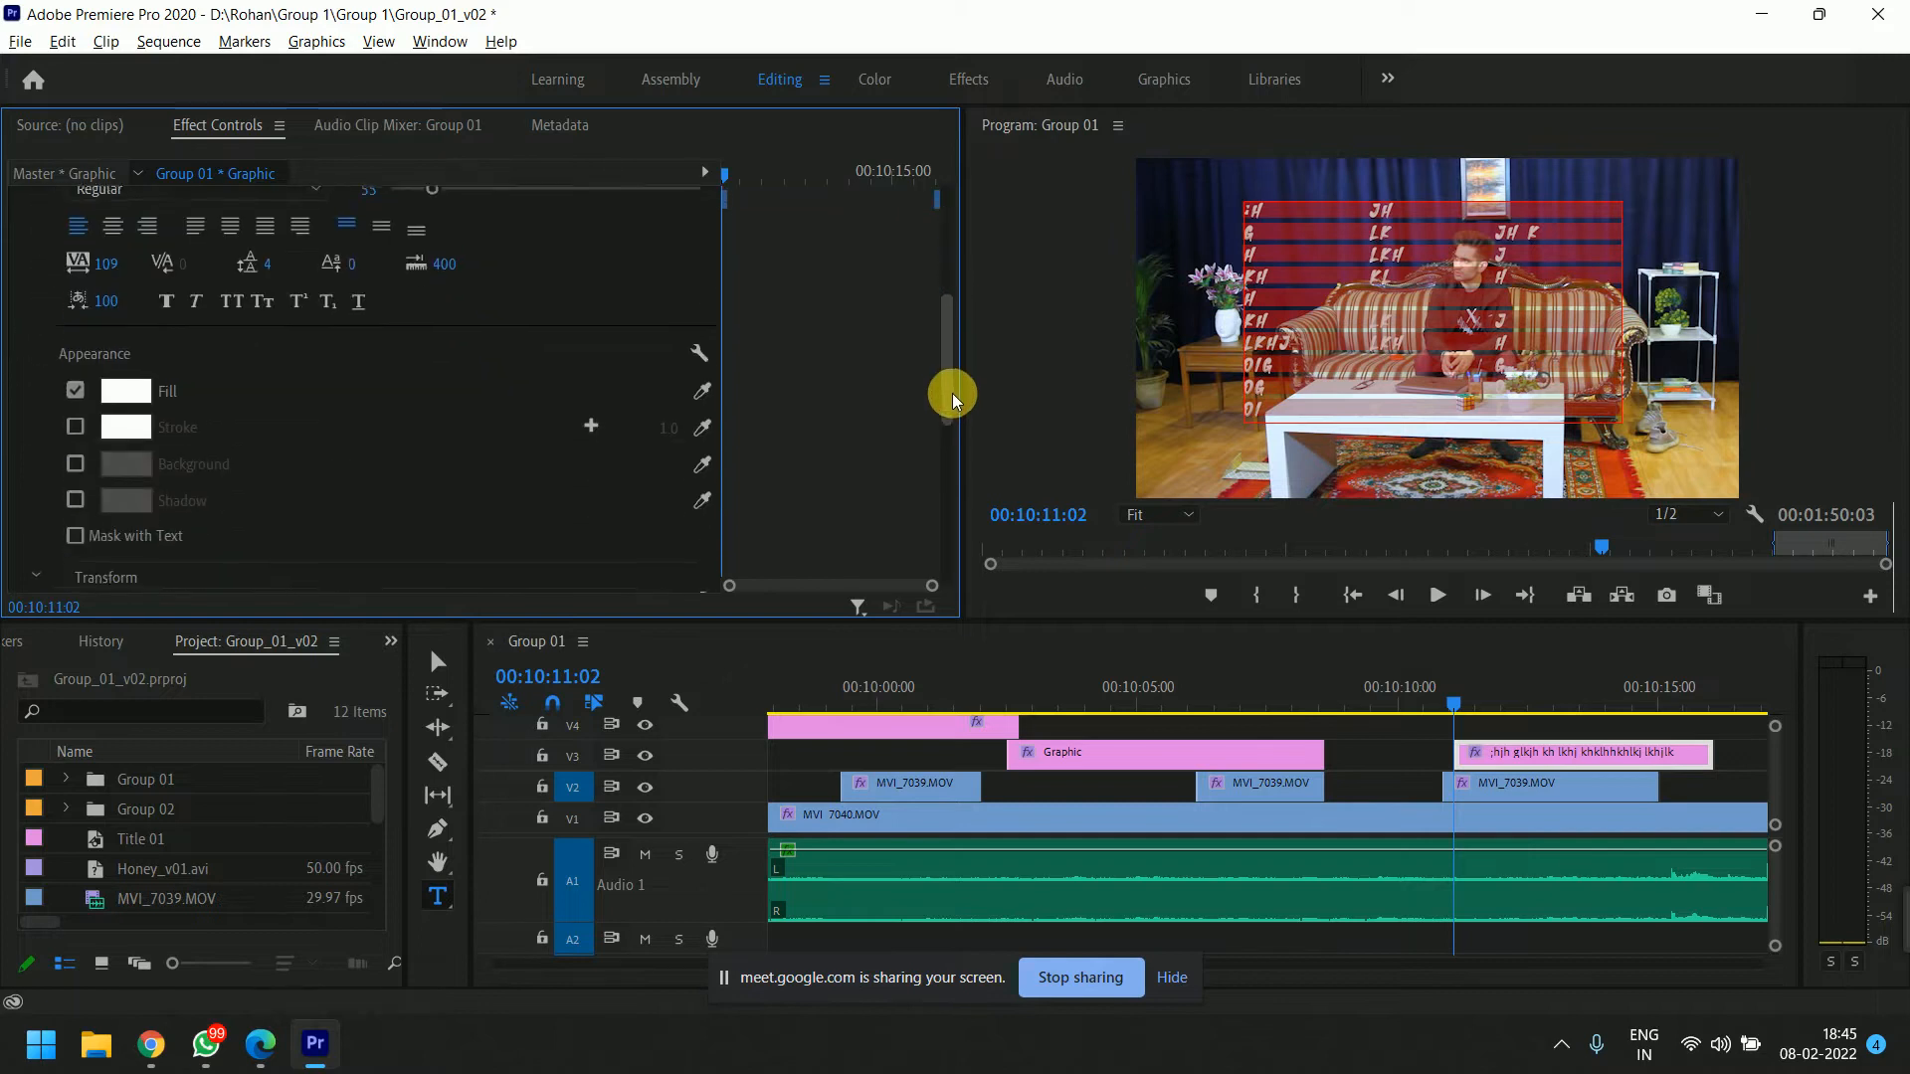
{"action": "mouse_move", "coordinate": [465, 277]}
{"action": "left_mouse_down"}
{"action": "mouse_move", "coordinate": [204, 277]}
{"action": "mouse_move", "coordinate": [370, 277]}
{"action": "mouse_move", "coordinate": [451, 248]}
{"action": "left_mouse_up"}
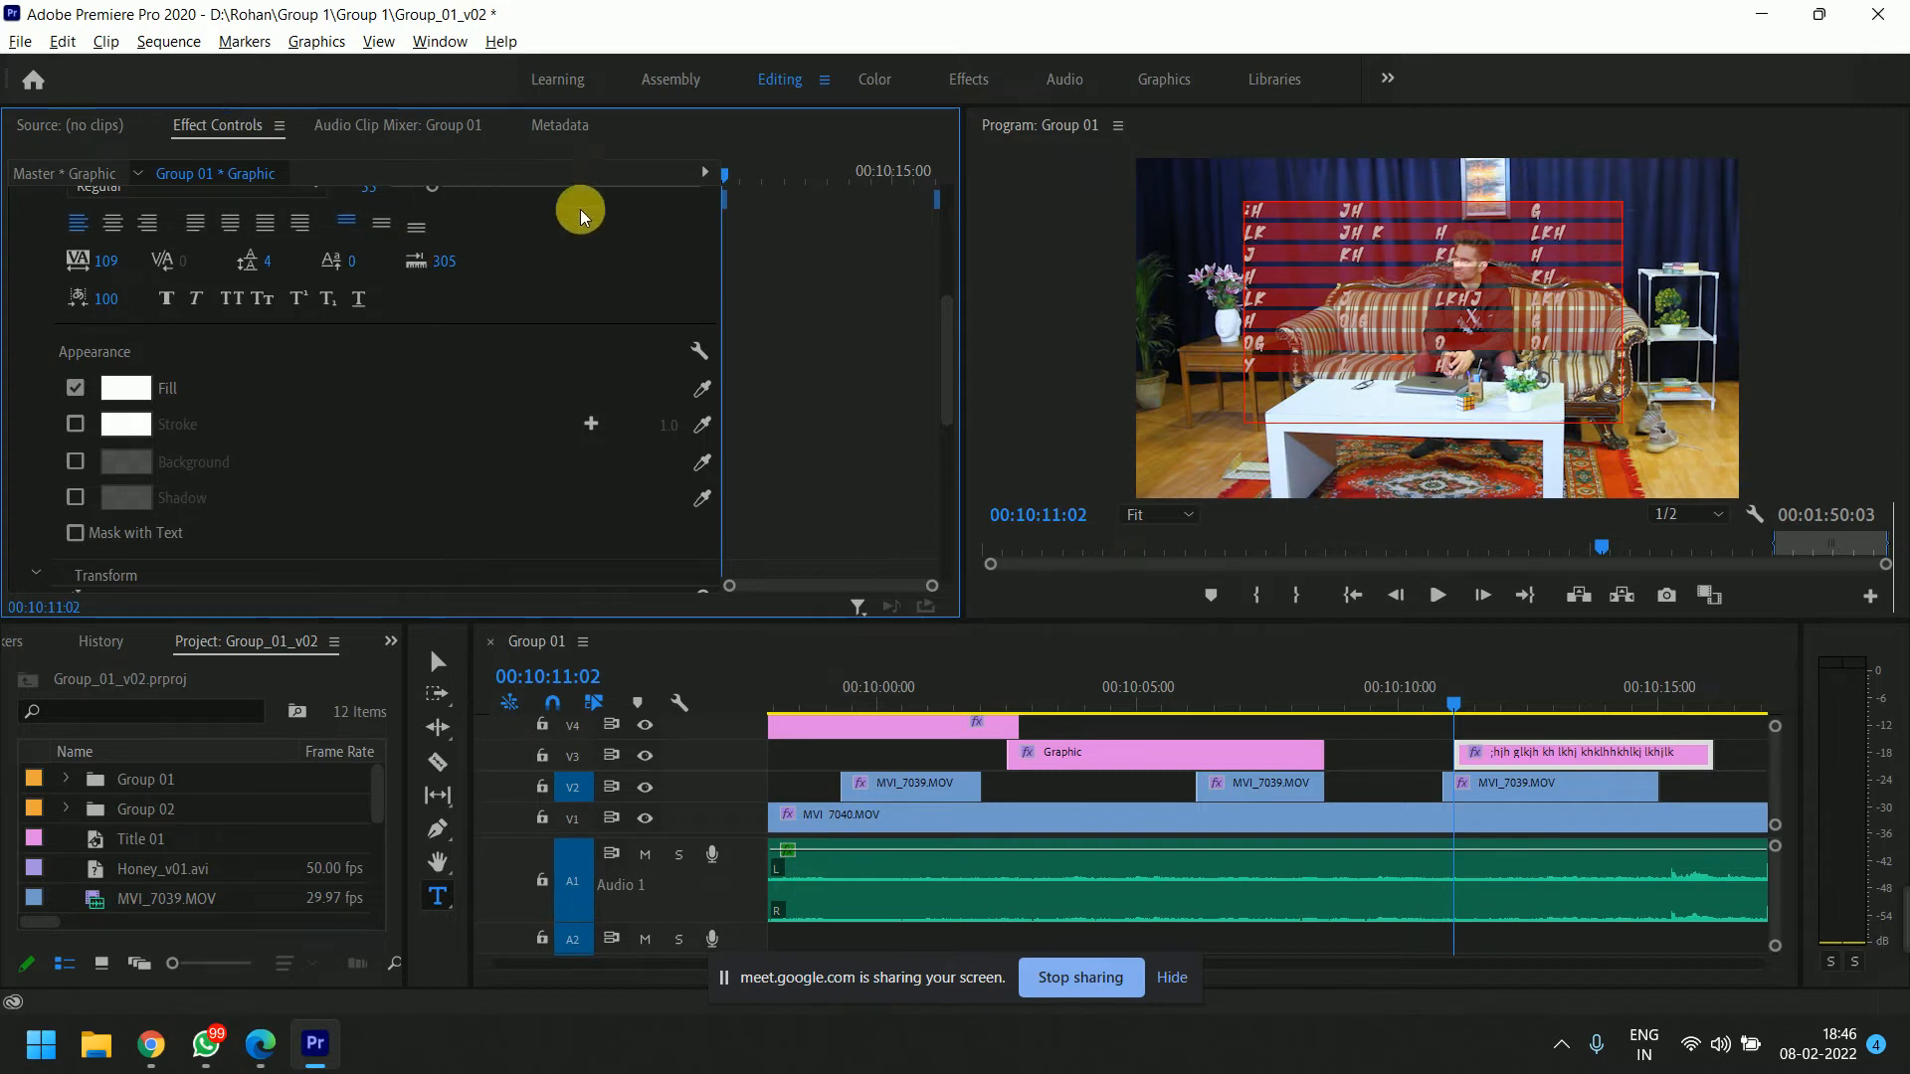
{"action": "left_click", "coordinate": [445, 664]}
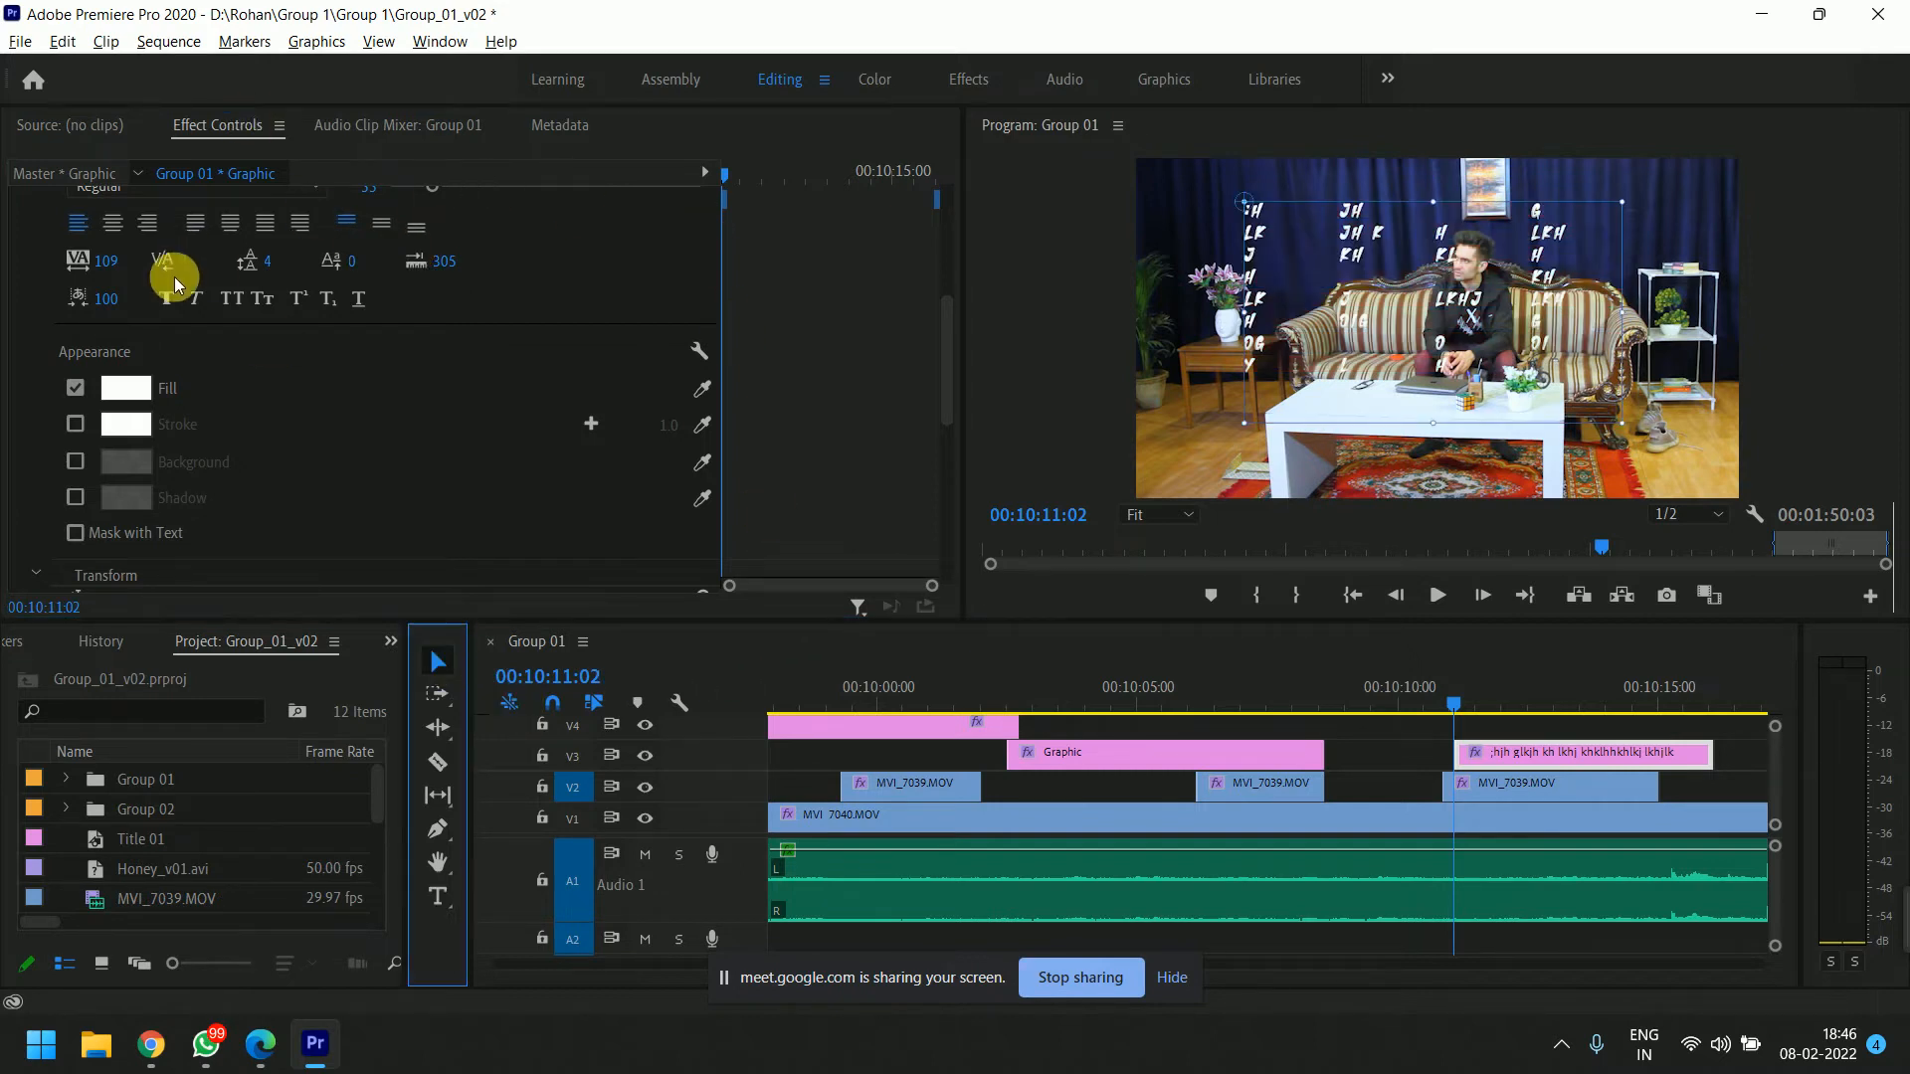
{"action": "left_click_drag", "start_coordinate": [106, 299], "coordinate": [7, 298]}
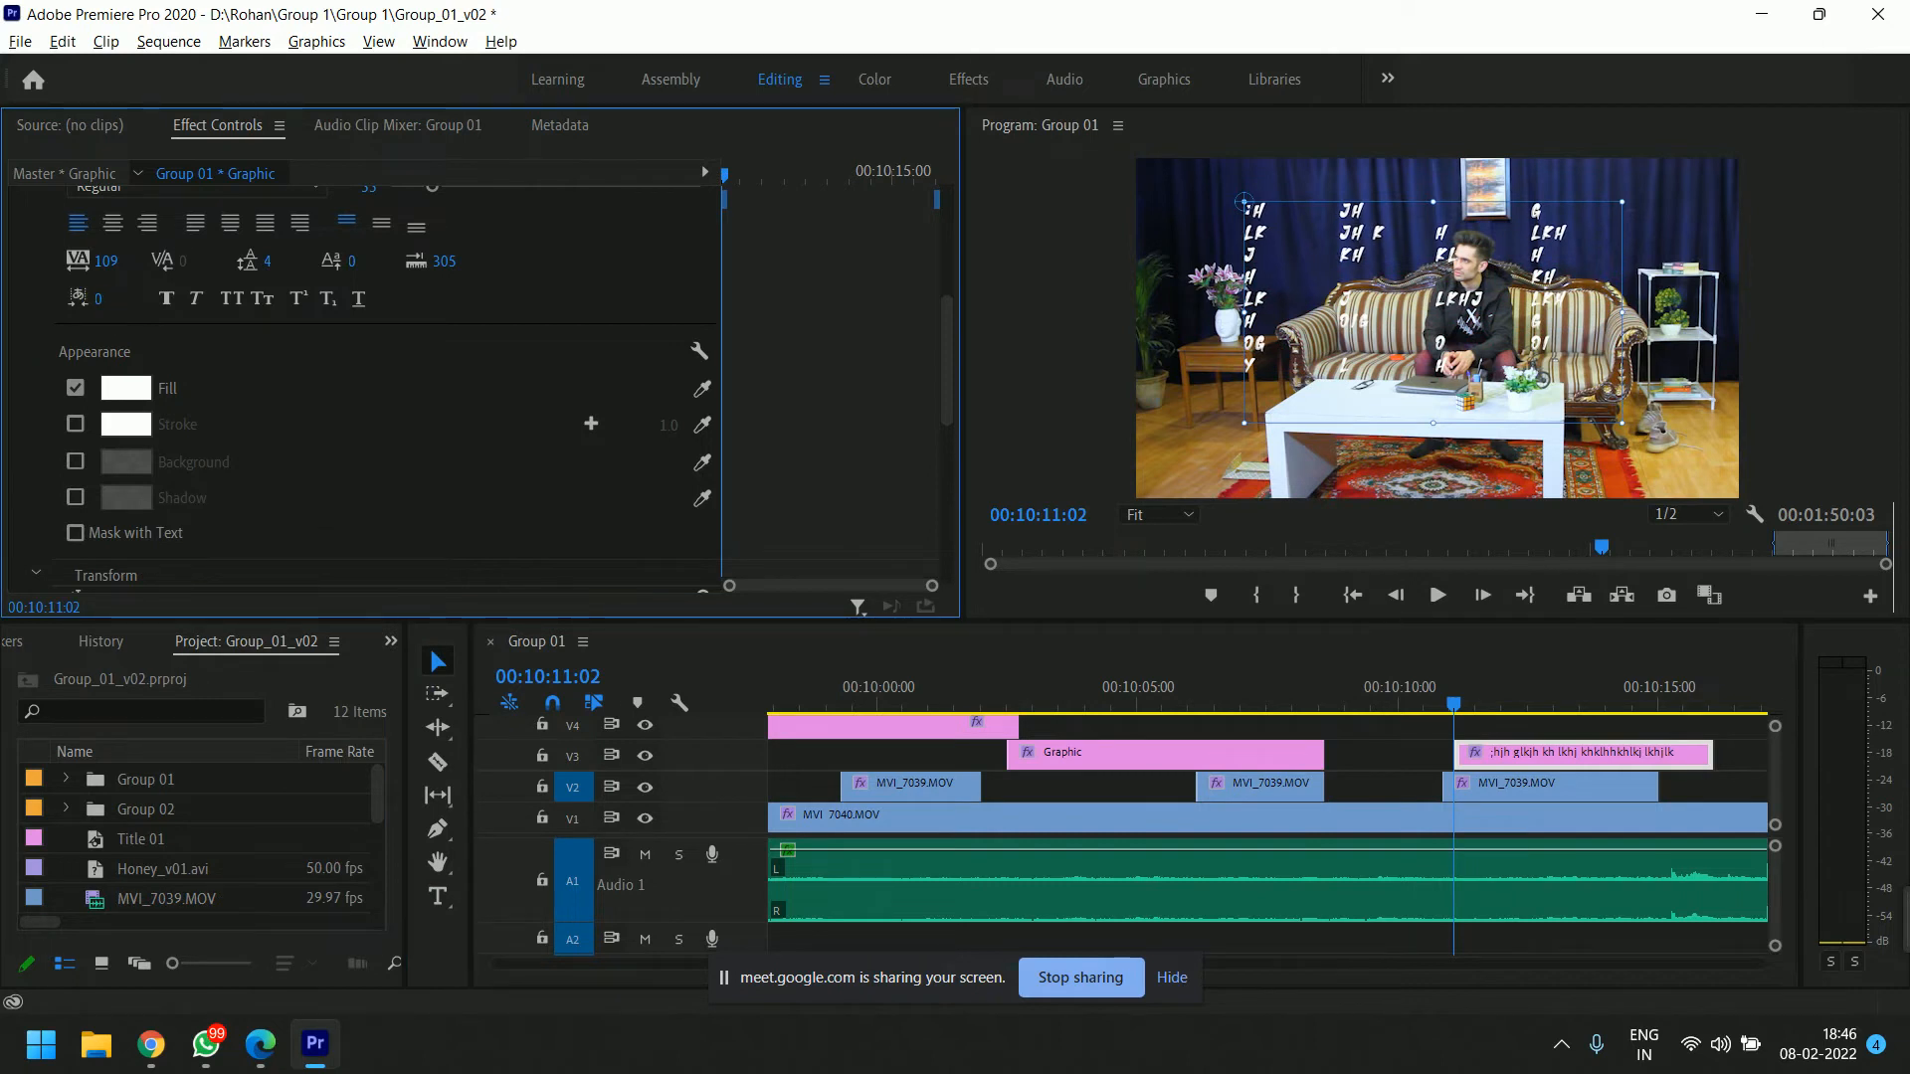
{"action": "mouse_move", "coordinate": [120, 292]}
{"action": "left_mouse_down"}
{"action": "mouse_move", "coordinate": [34, 308]}
{"action": "mouse_move", "coordinate": [130, 299]}
{"action": "mouse_move", "coordinate": [90, 298]}
{"action": "left_mouse_up"}
Enable the stroke on the paragraph text and colour it dark red.
{"action": "left_click", "coordinate": [74, 426]}
{"action": "left_click", "coordinate": [129, 428]}
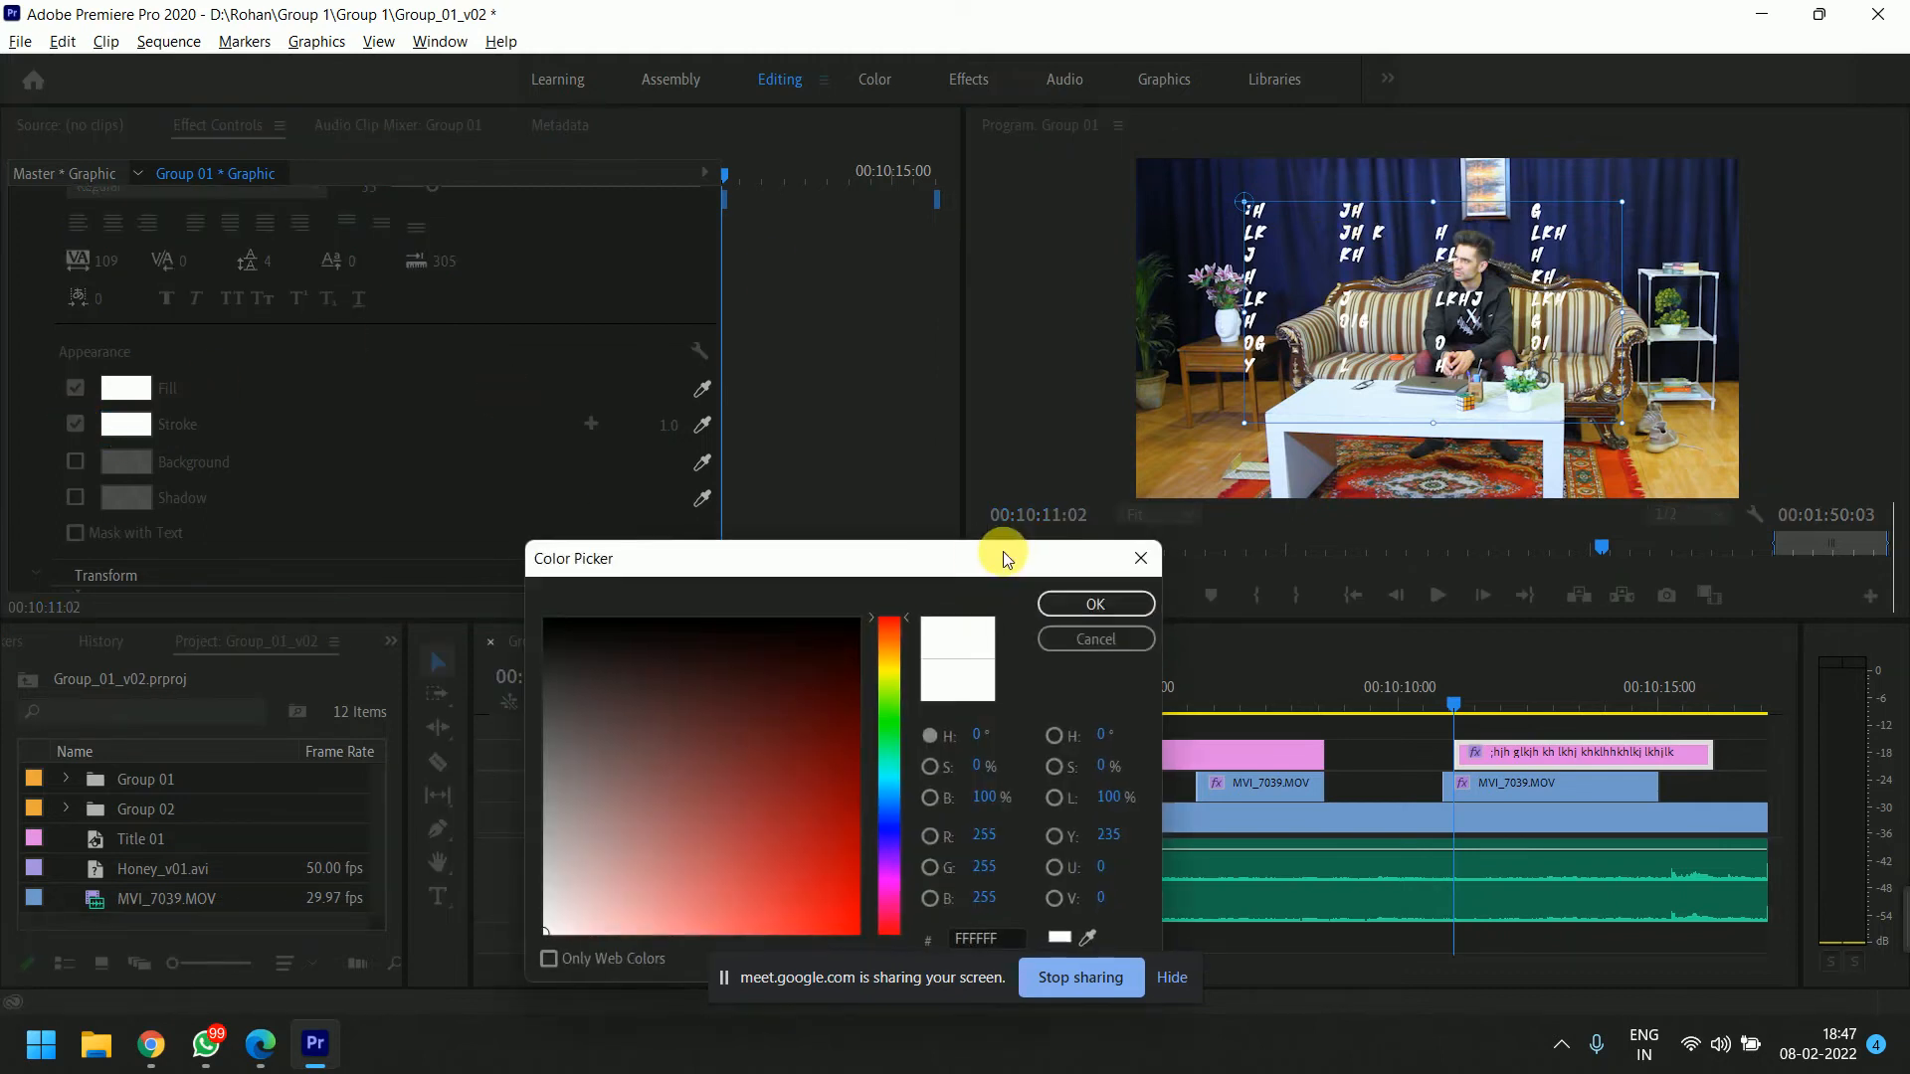
{"action": "left_click", "coordinate": [846, 725]}
{"action": "left_click", "coordinate": [1095, 604]}
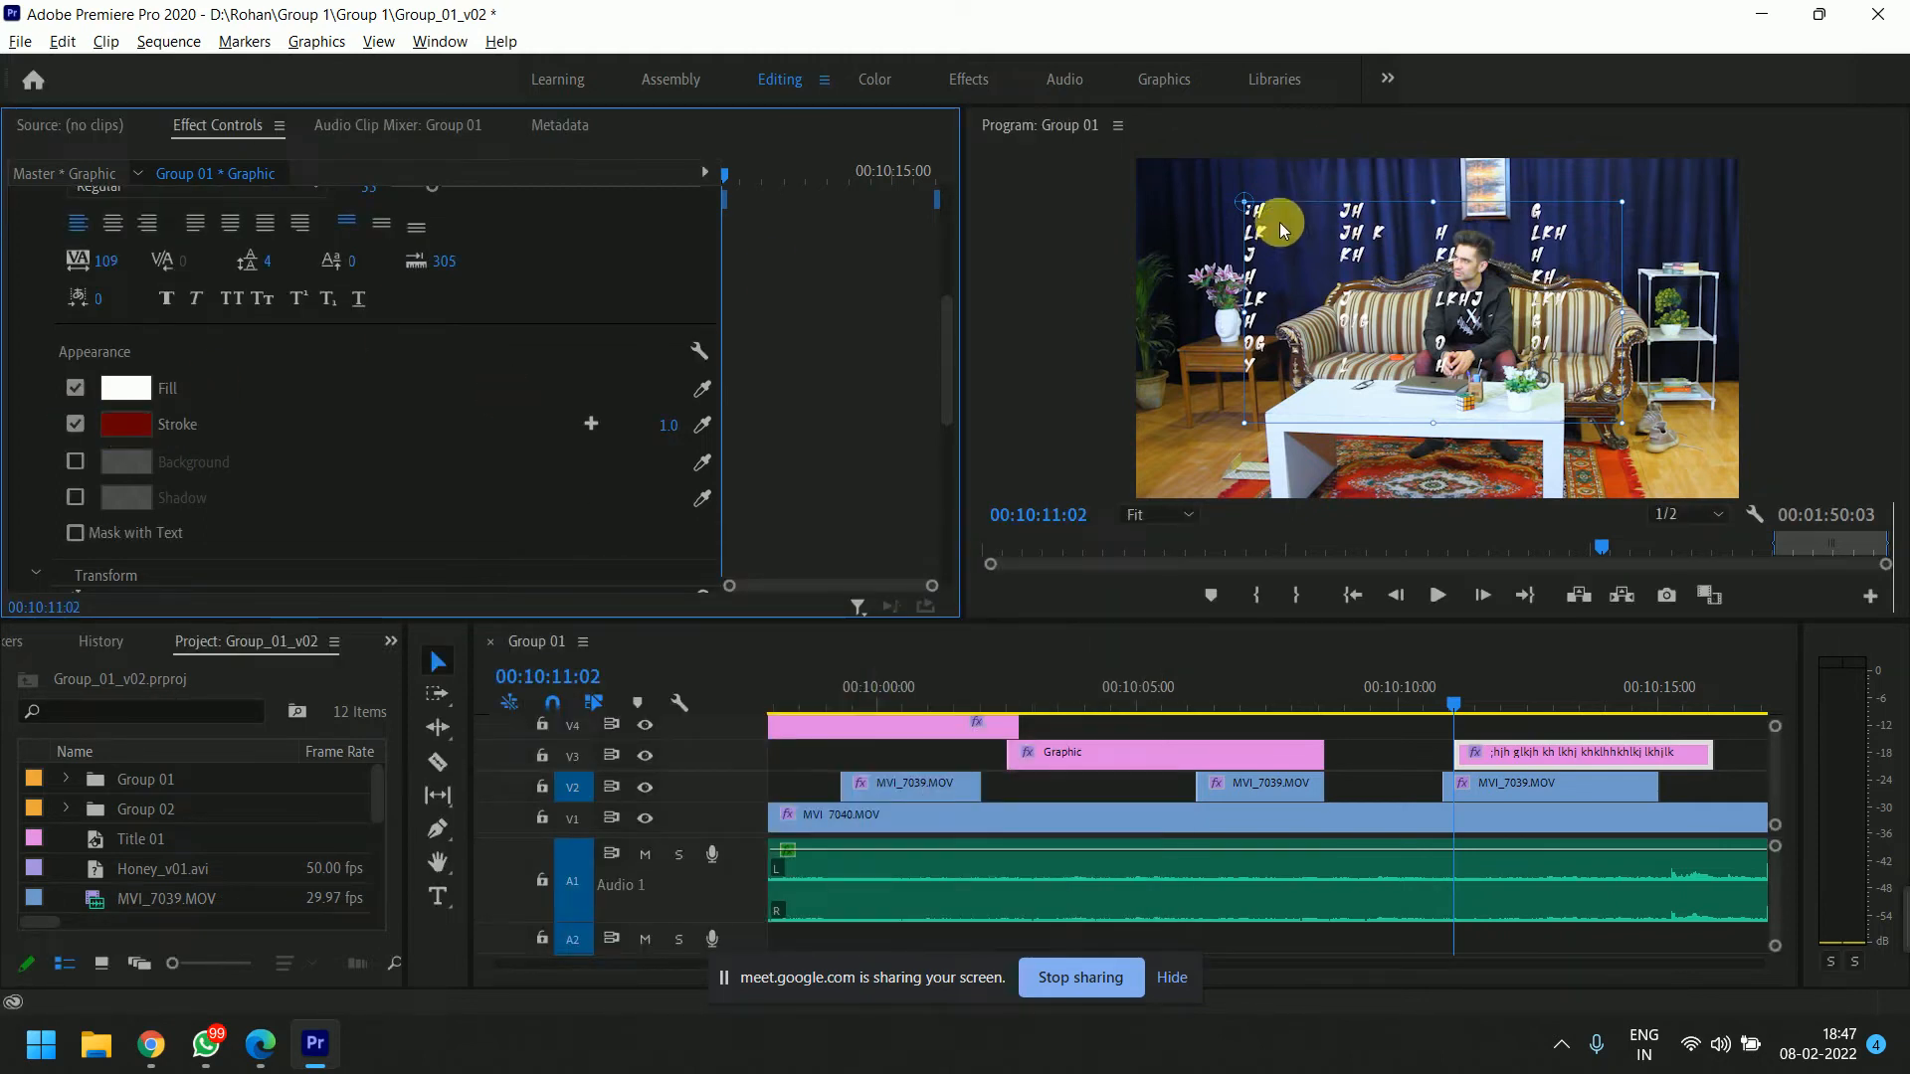
Examine the stroke around the letters at 200% preview zoom and Full playback resolution, with the playhead at 00:10:11:24.
{"action": "left_click", "coordinate": [1198, 517]}
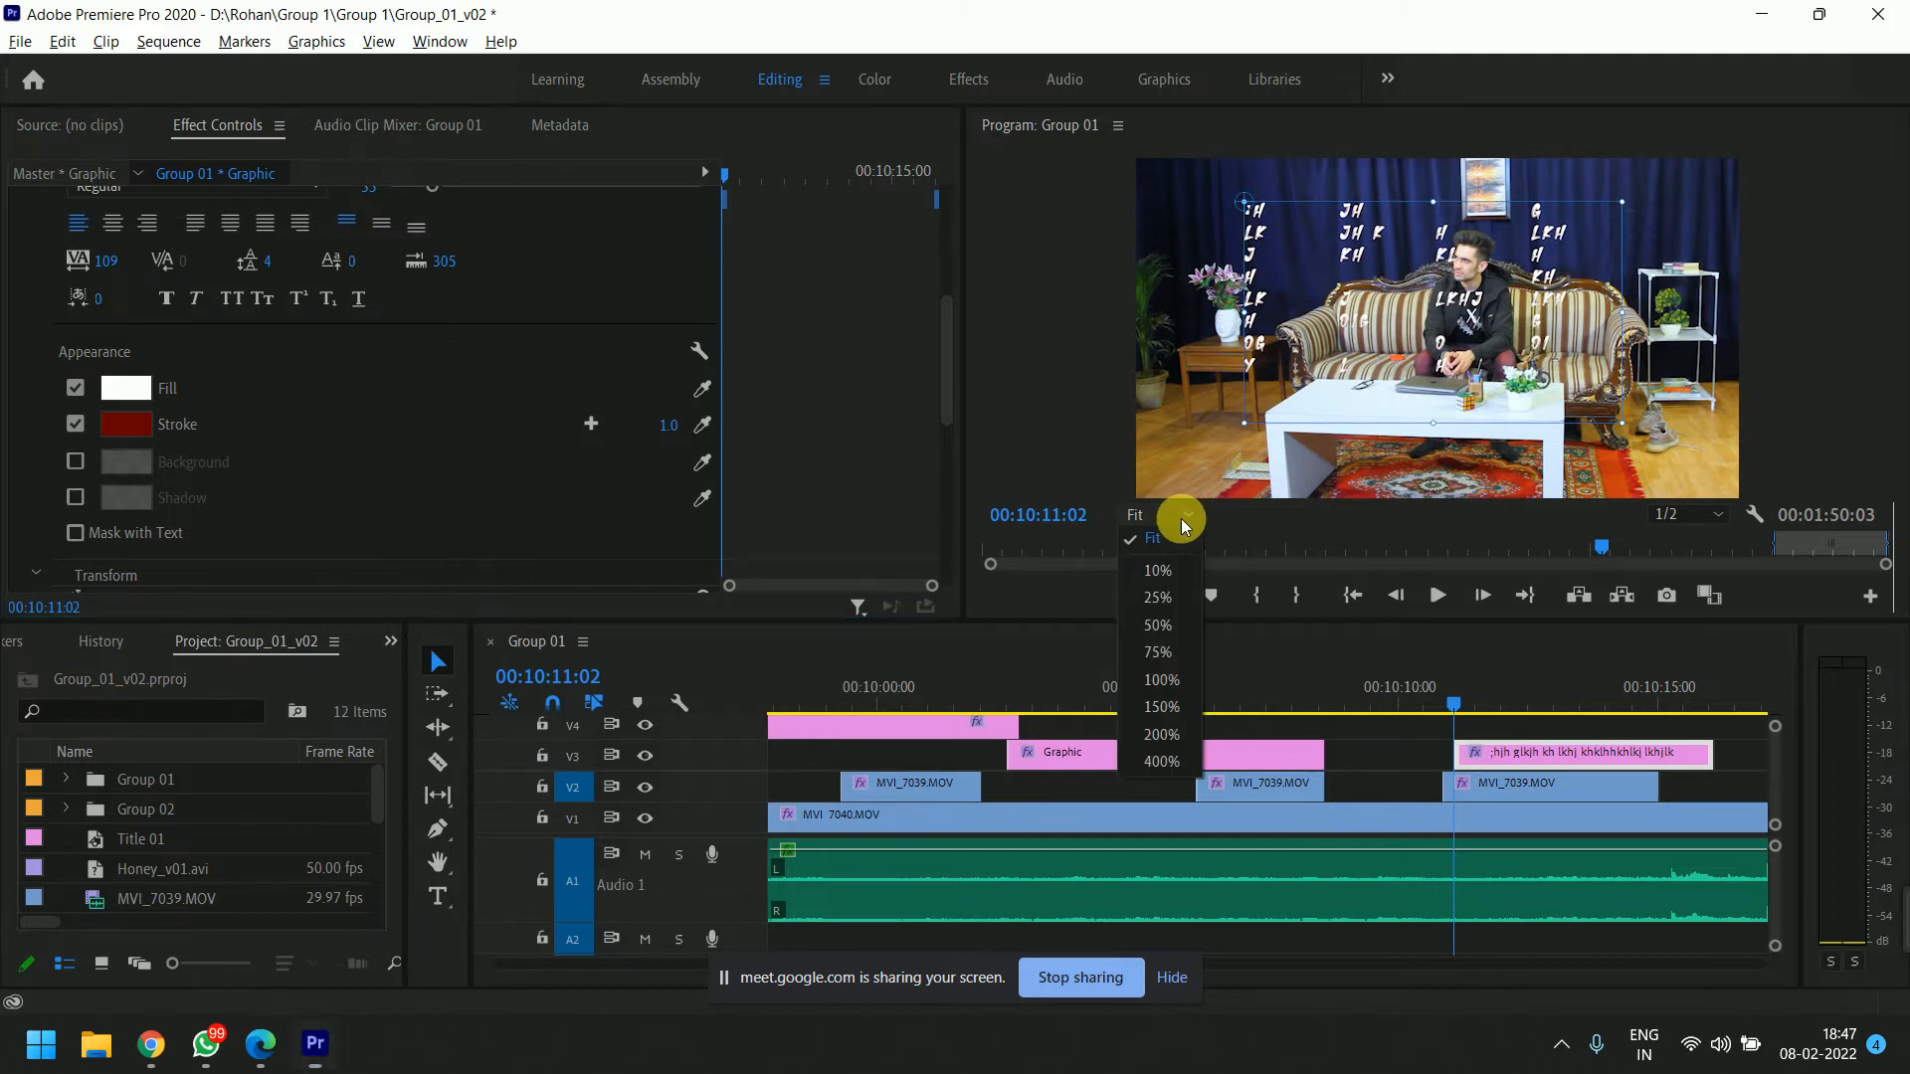
{"action": "left_click", "coordinate": [1164, 718]}
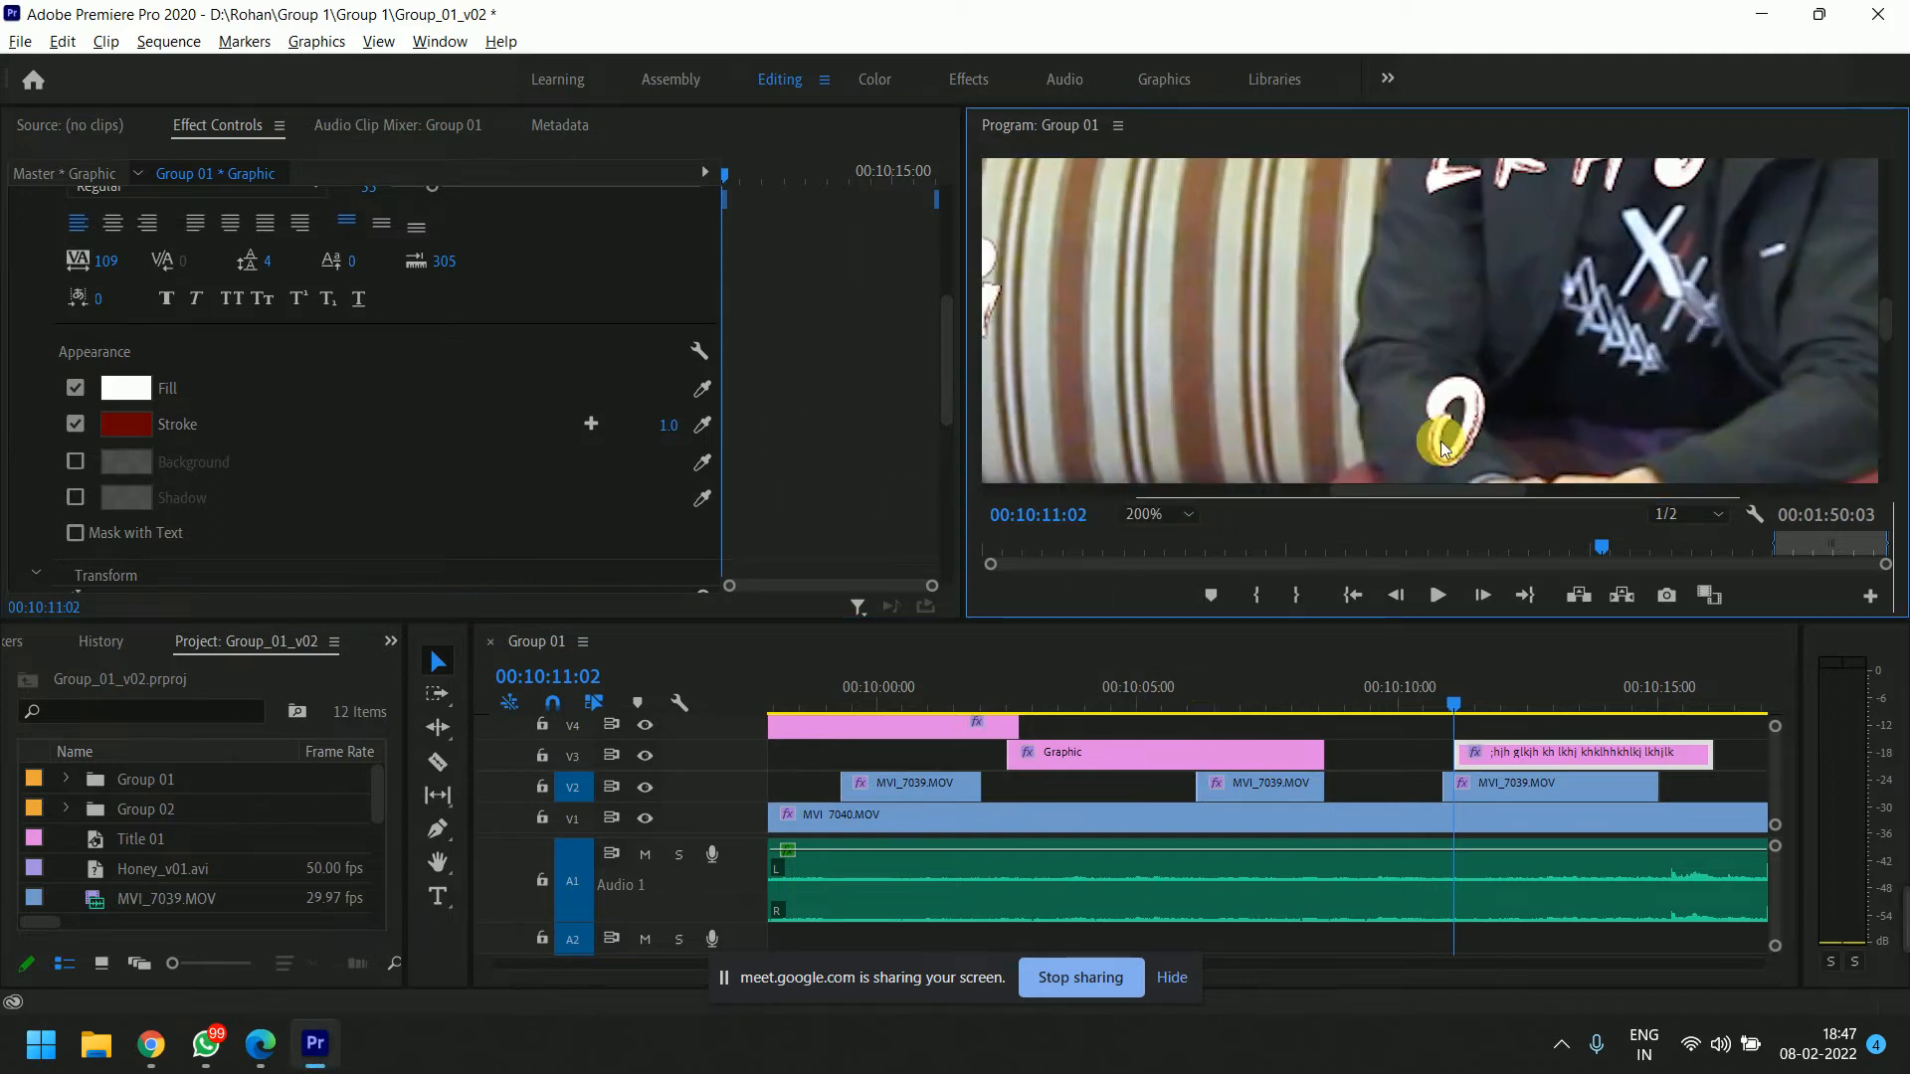
{"action": "left_click_drag", "start_coordinate": [1882, 312], "coordinate": [1887, 293]}
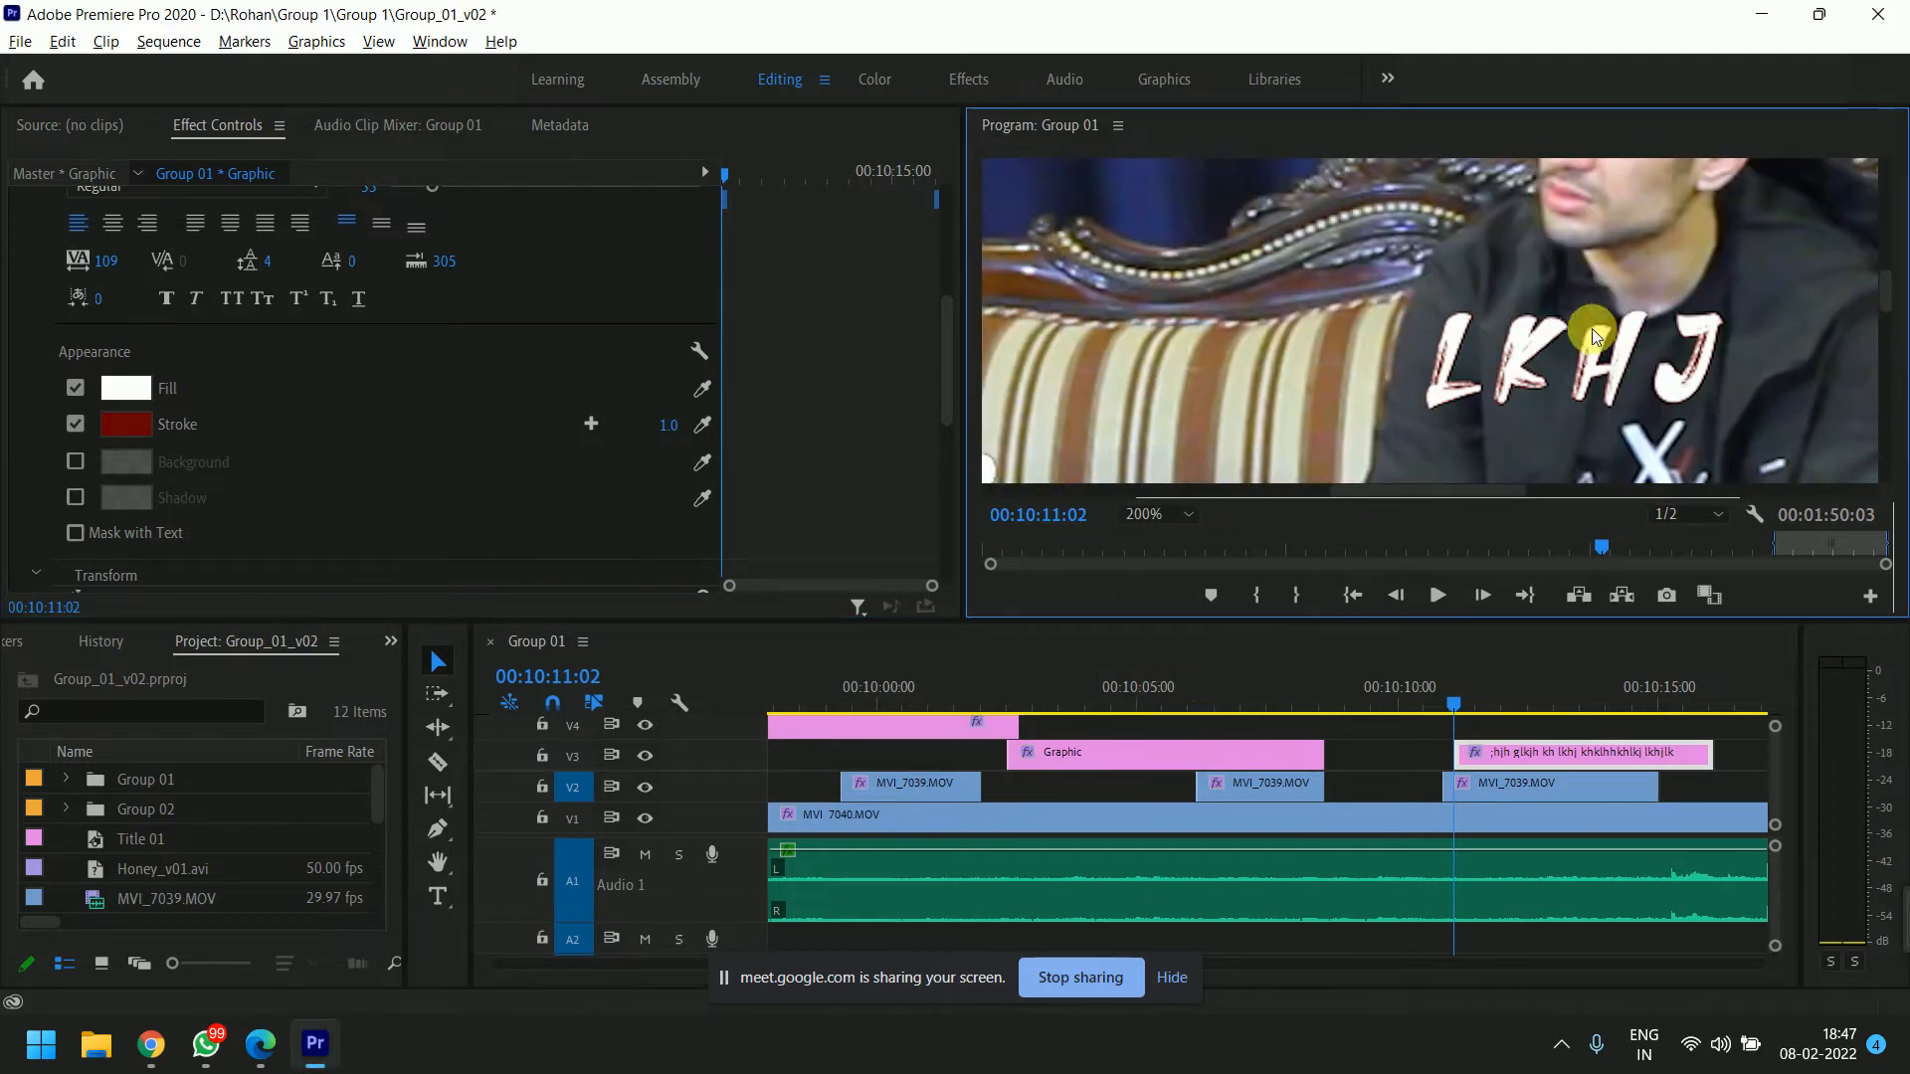
{"action": "left_click", "coordinate": [1692, 515]}
{"action": "left_click", "coordinate": [1695, 534]}
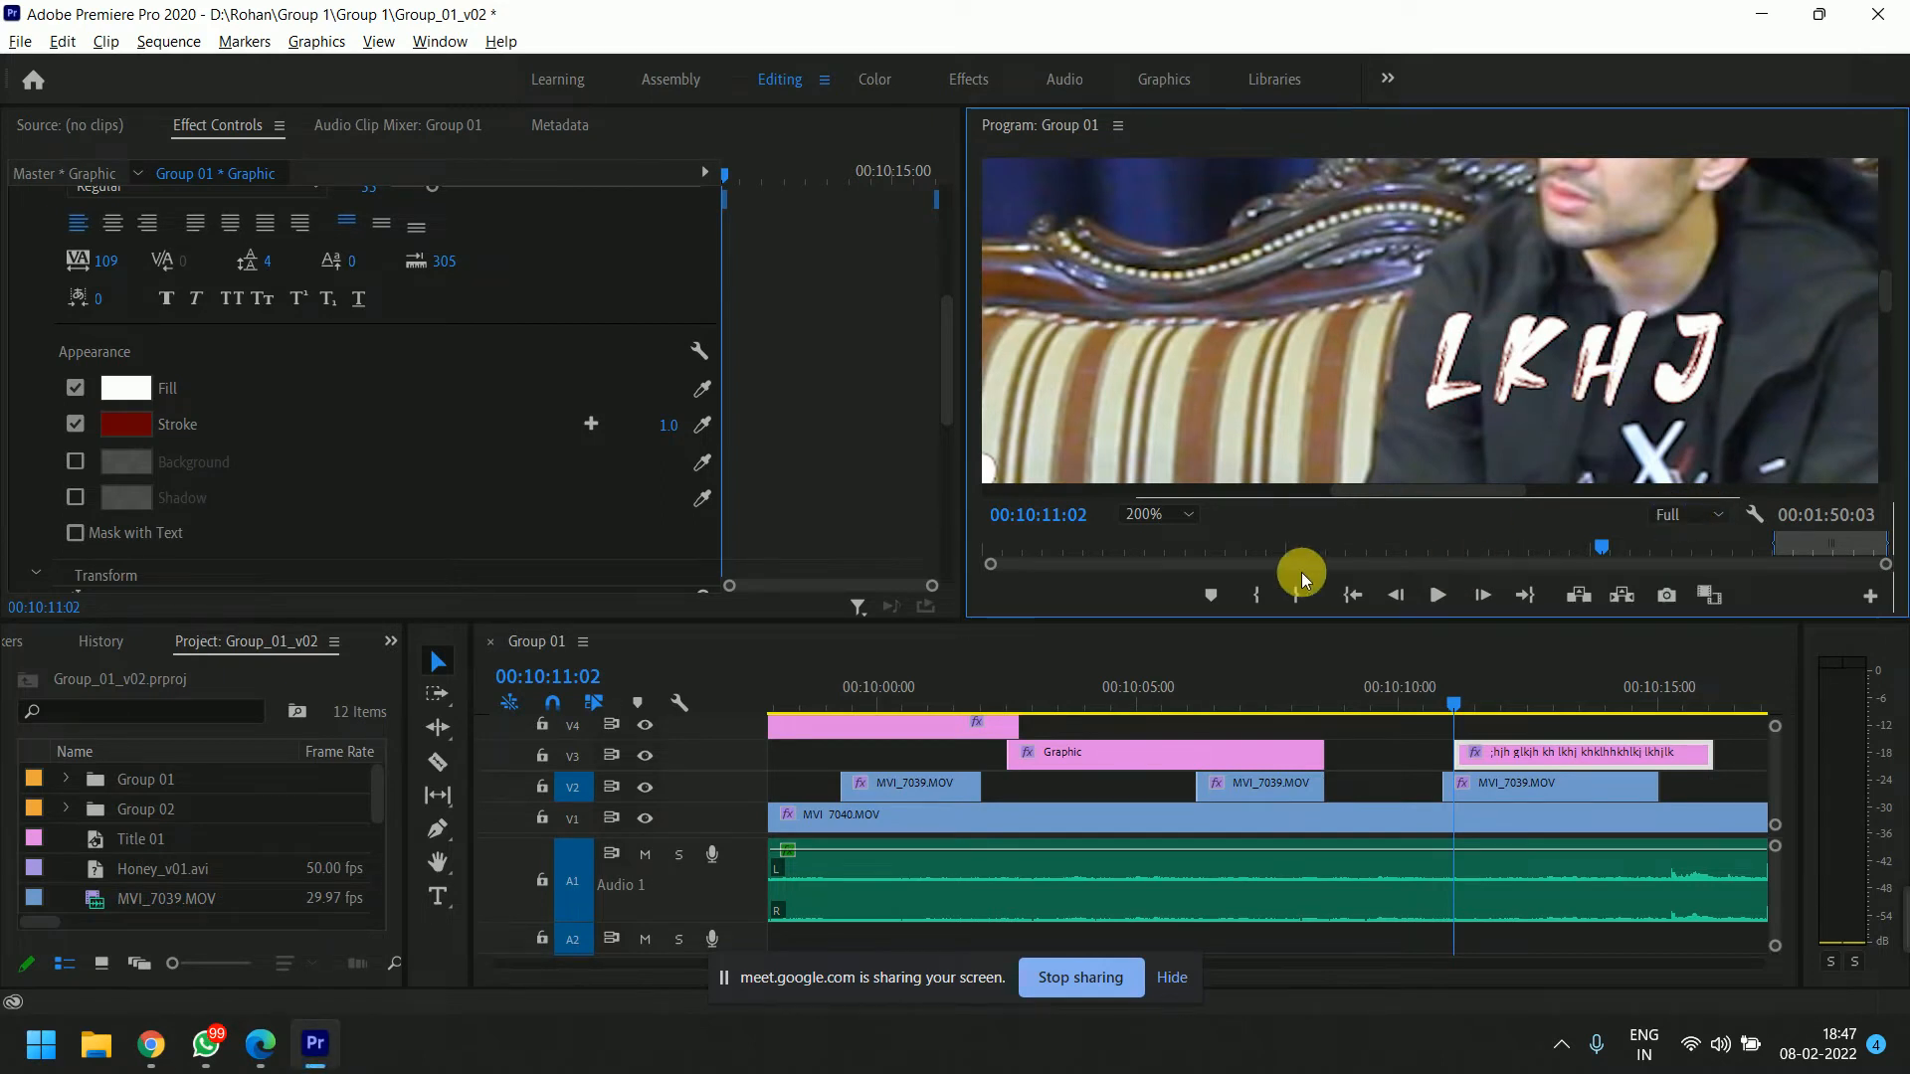
{"action": "left_click", "coordinate": [1497, 694]}
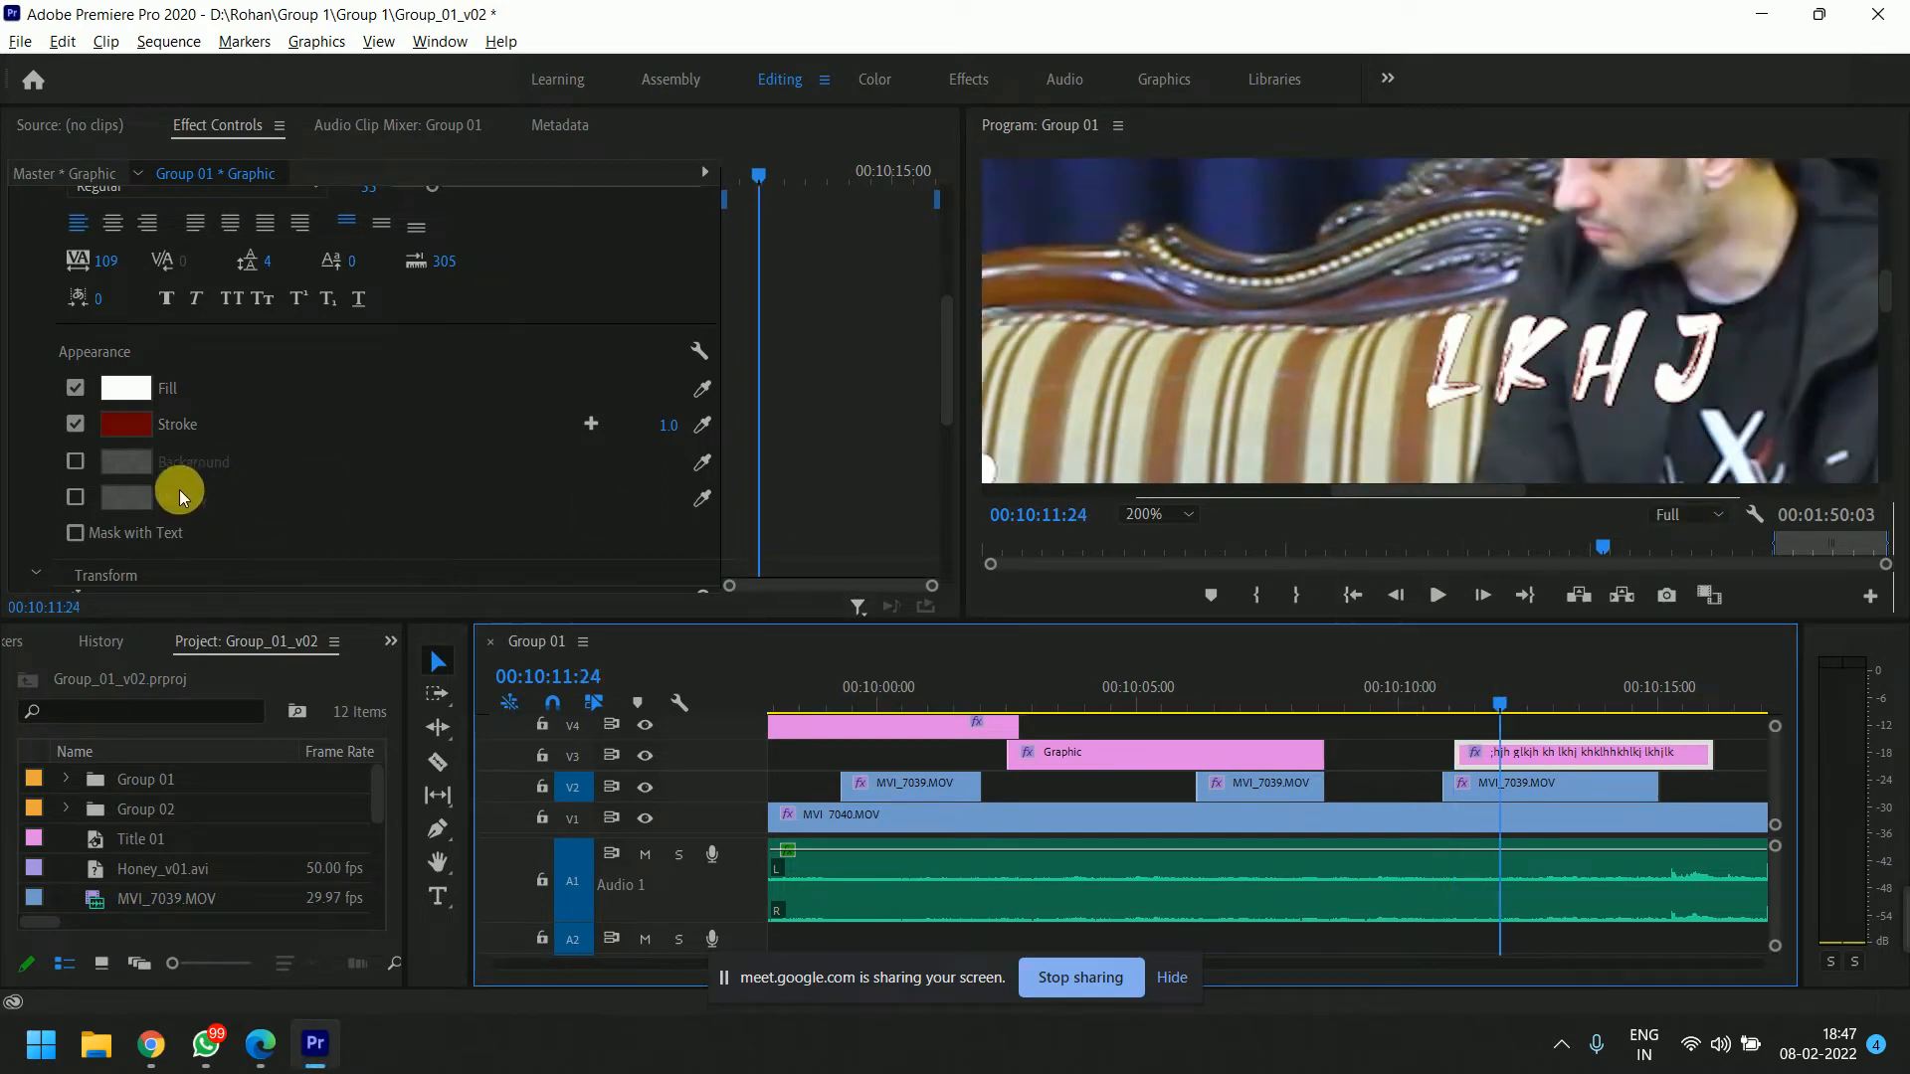
Set the paragraph text's stroke width to 21.
{"action": "left_click_drag", "start_coordinate": [671, 427], "coordinate": [706, 426]}
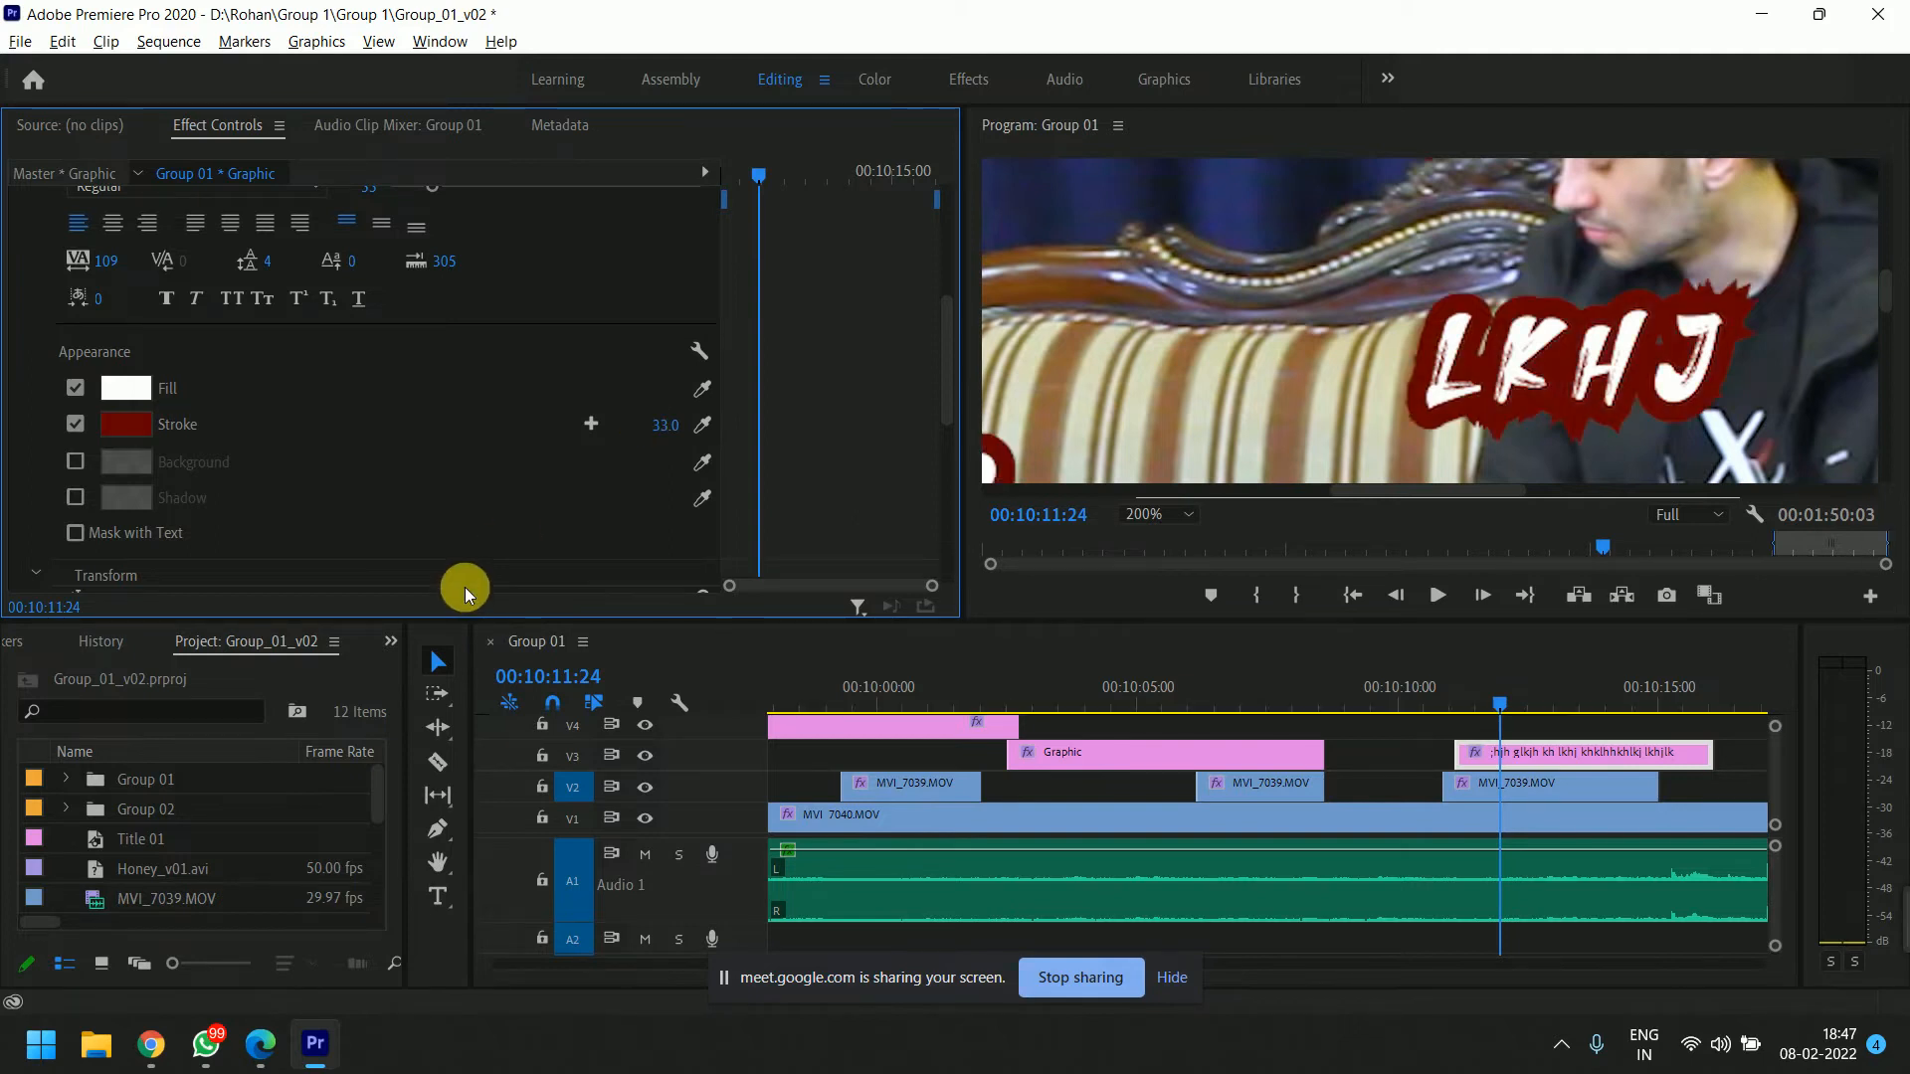
{"action": "left_click", "coordinate": [664, 427]}
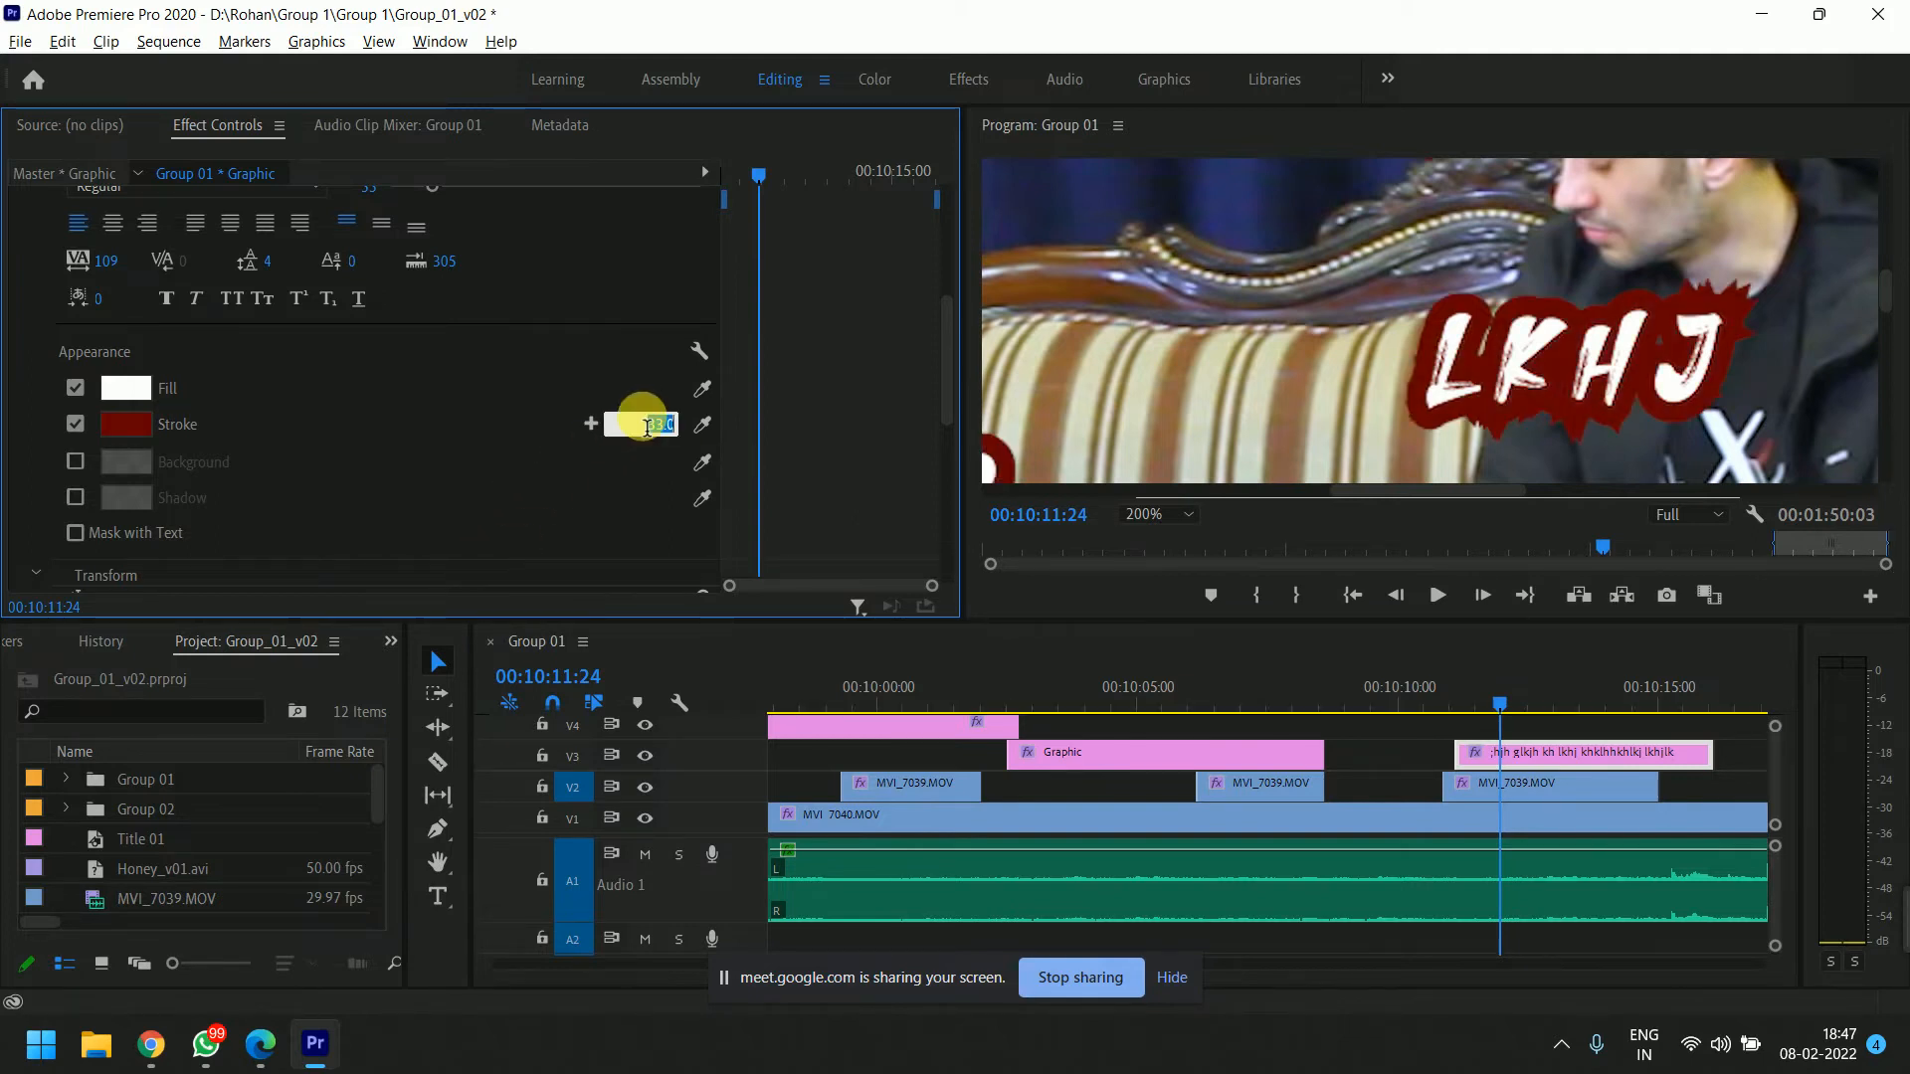
{"action": "scroll", "coordinate": [643, 415], "scroll_direction": "down", "scroll_amount": 1}
{"action": "left_click", "coordinate": [664, 352]}
{"action": "scroll", "coordinate": [665, 359], "scroll_direction": "down", "scroll_amount": 3}
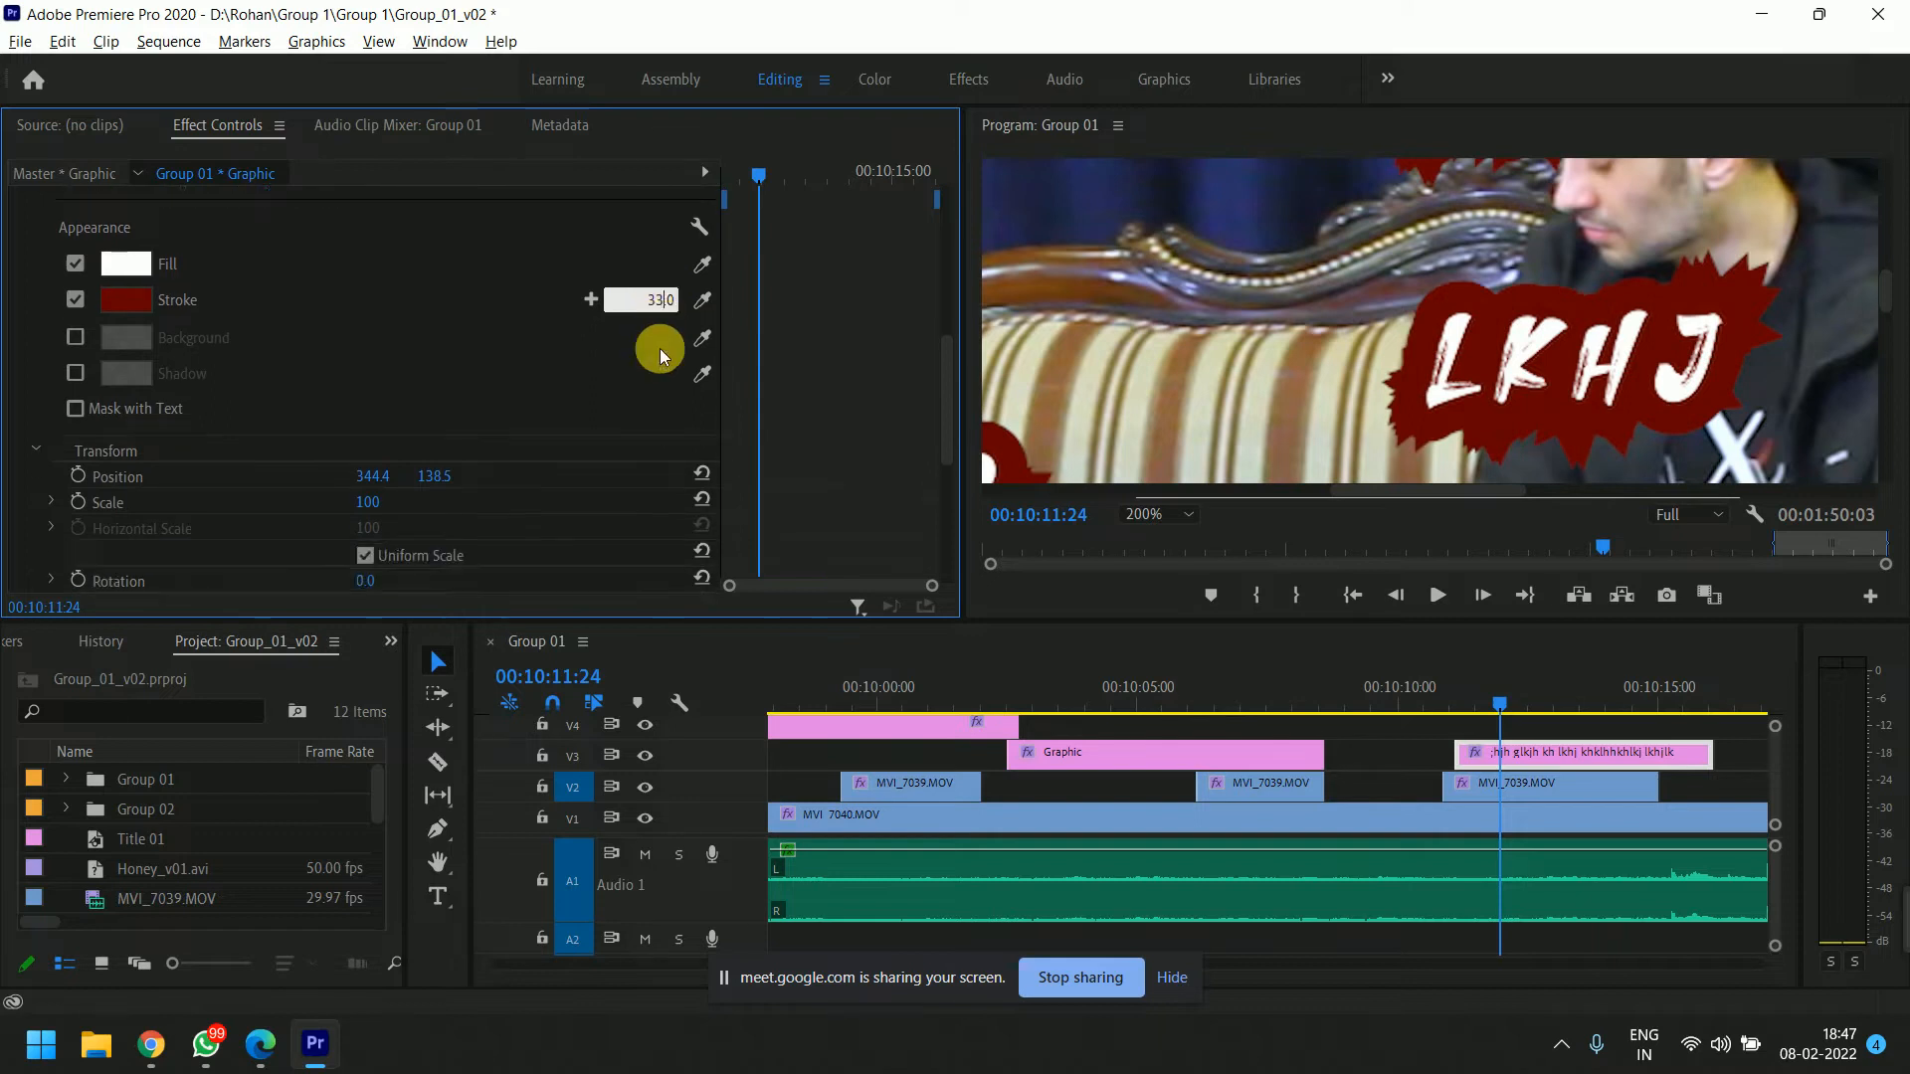
{"action": "scroll", "coordinate": [664, 356], "scroll_direction": "up", "scroll_amount": 5}
{"action": "key", "text": "Down"}
{"action": "key", "text": "Down"}
{"action": "key", "text": "Down"}
{"action": "key", "text": "Down"}
{"action": "key", "text": "Down"}
{"action": "key", "text": "Down"}
{"action": "key", "text": "Down"}
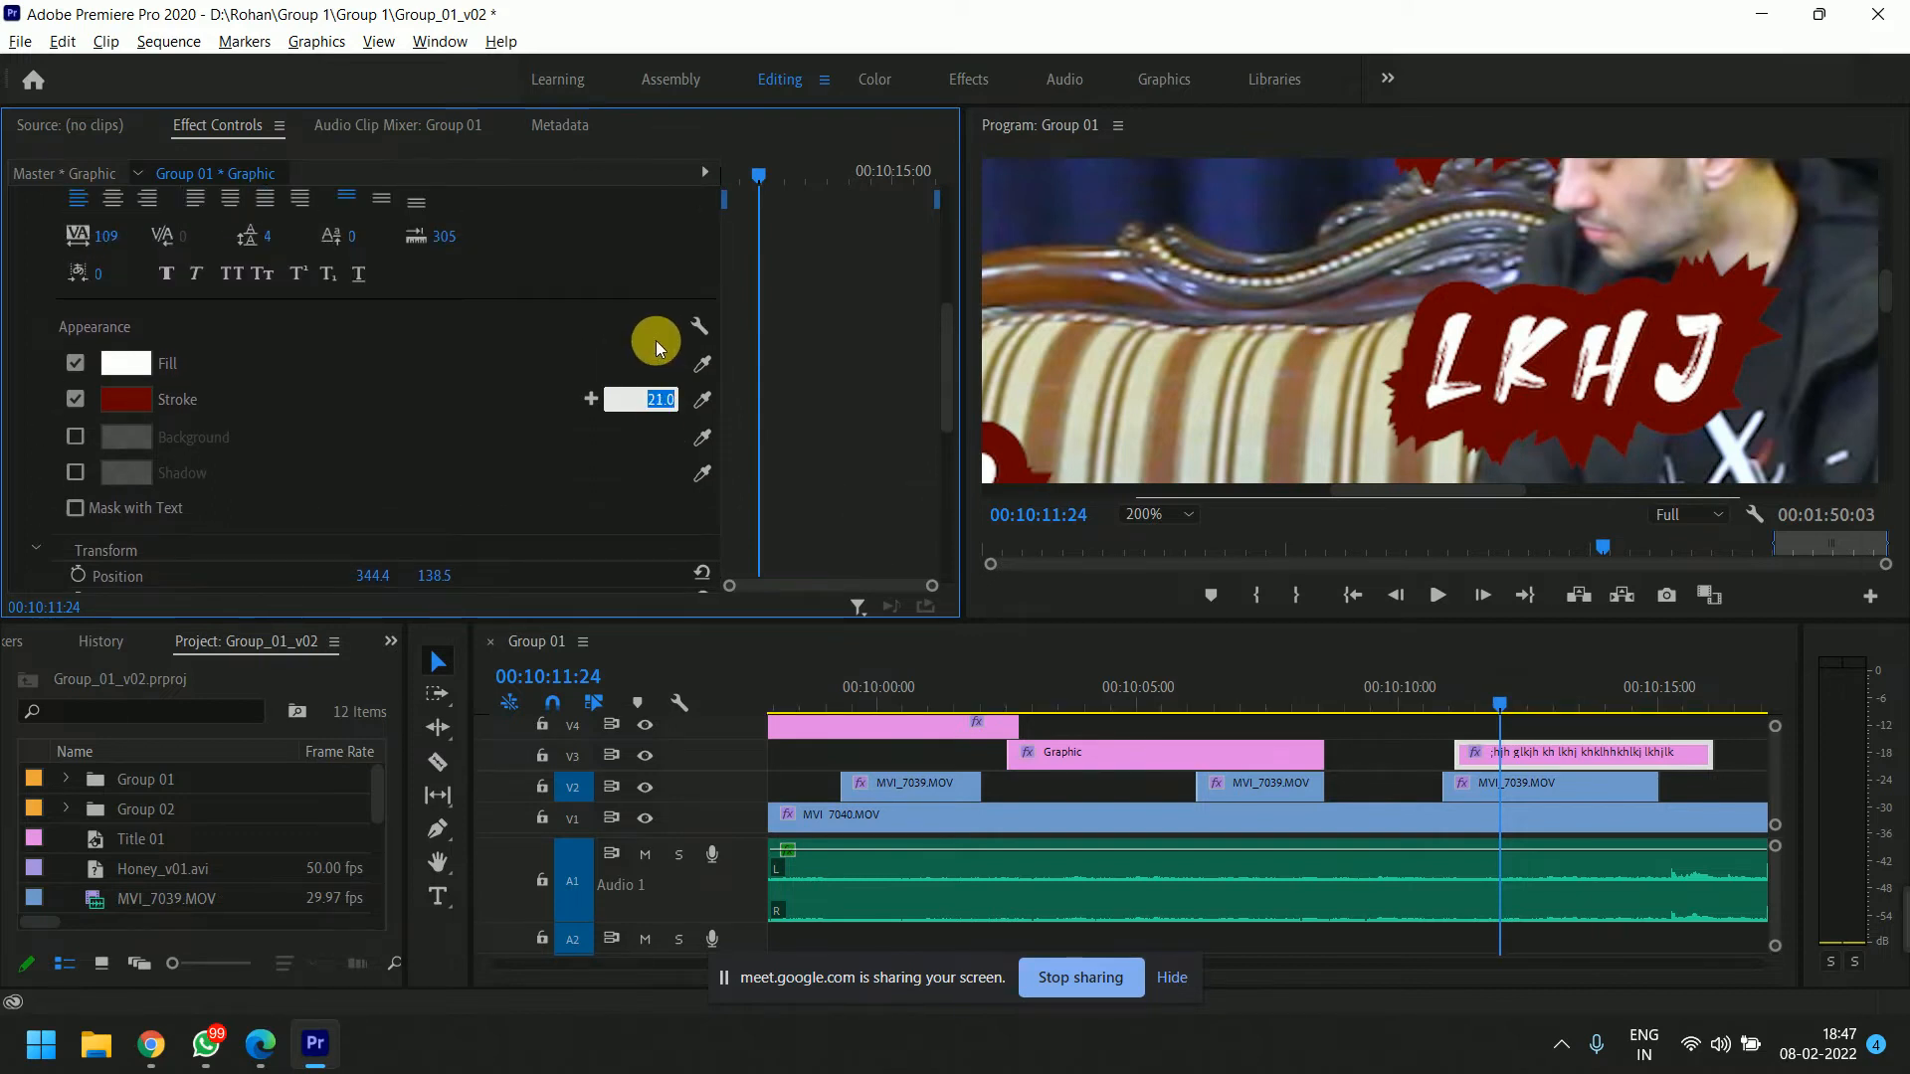
{"action": "key", "text": "Return"}
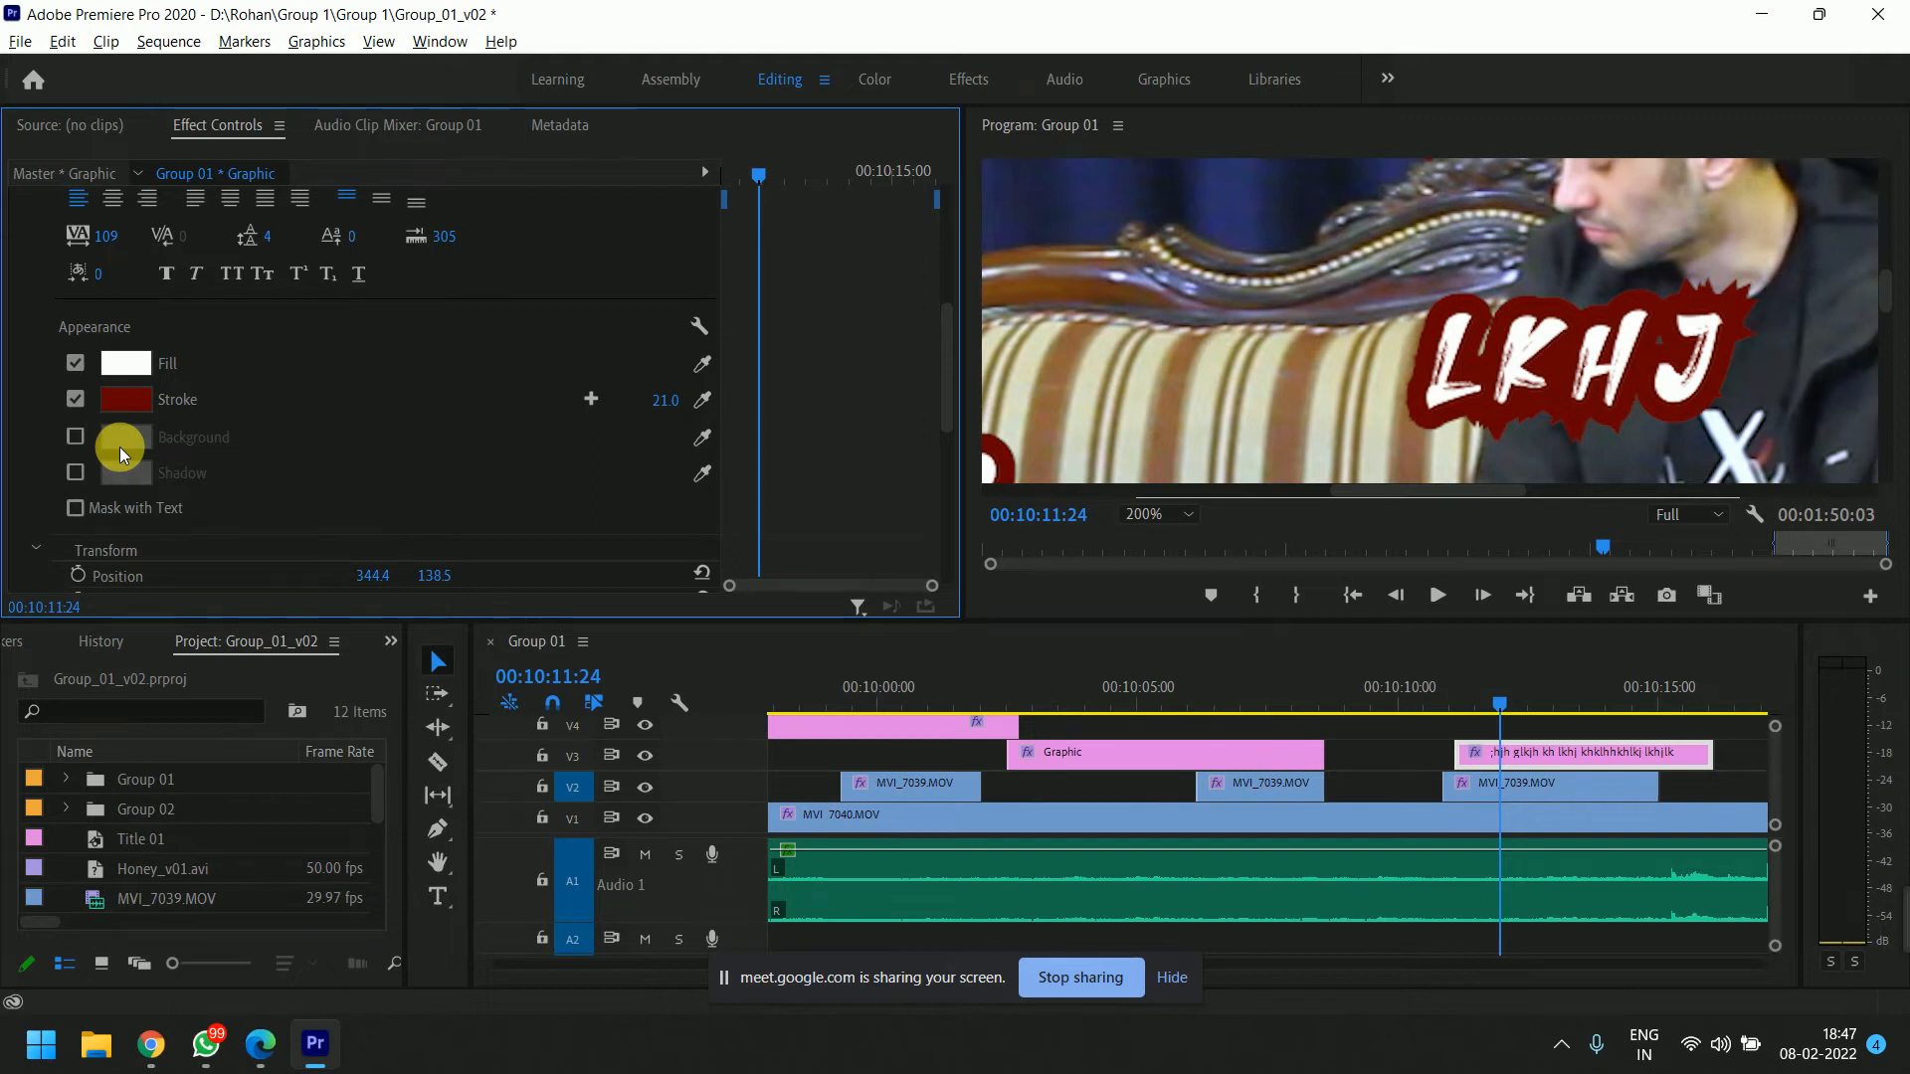
Move the playhead to 00:09:52:03, before the text clips, and set the program preview zoom to Fit.
{"action": "left_click", "coordinate": [1419, 776]}
{"action": "scroll", "coordinate": [1417, 770], "scroll_direction": "down", "scroll_amount": 1}
{"action": "key", "text": "minus"}
{"action": "key", "text": "minus"}
{"action": "key", "text": "minus"}
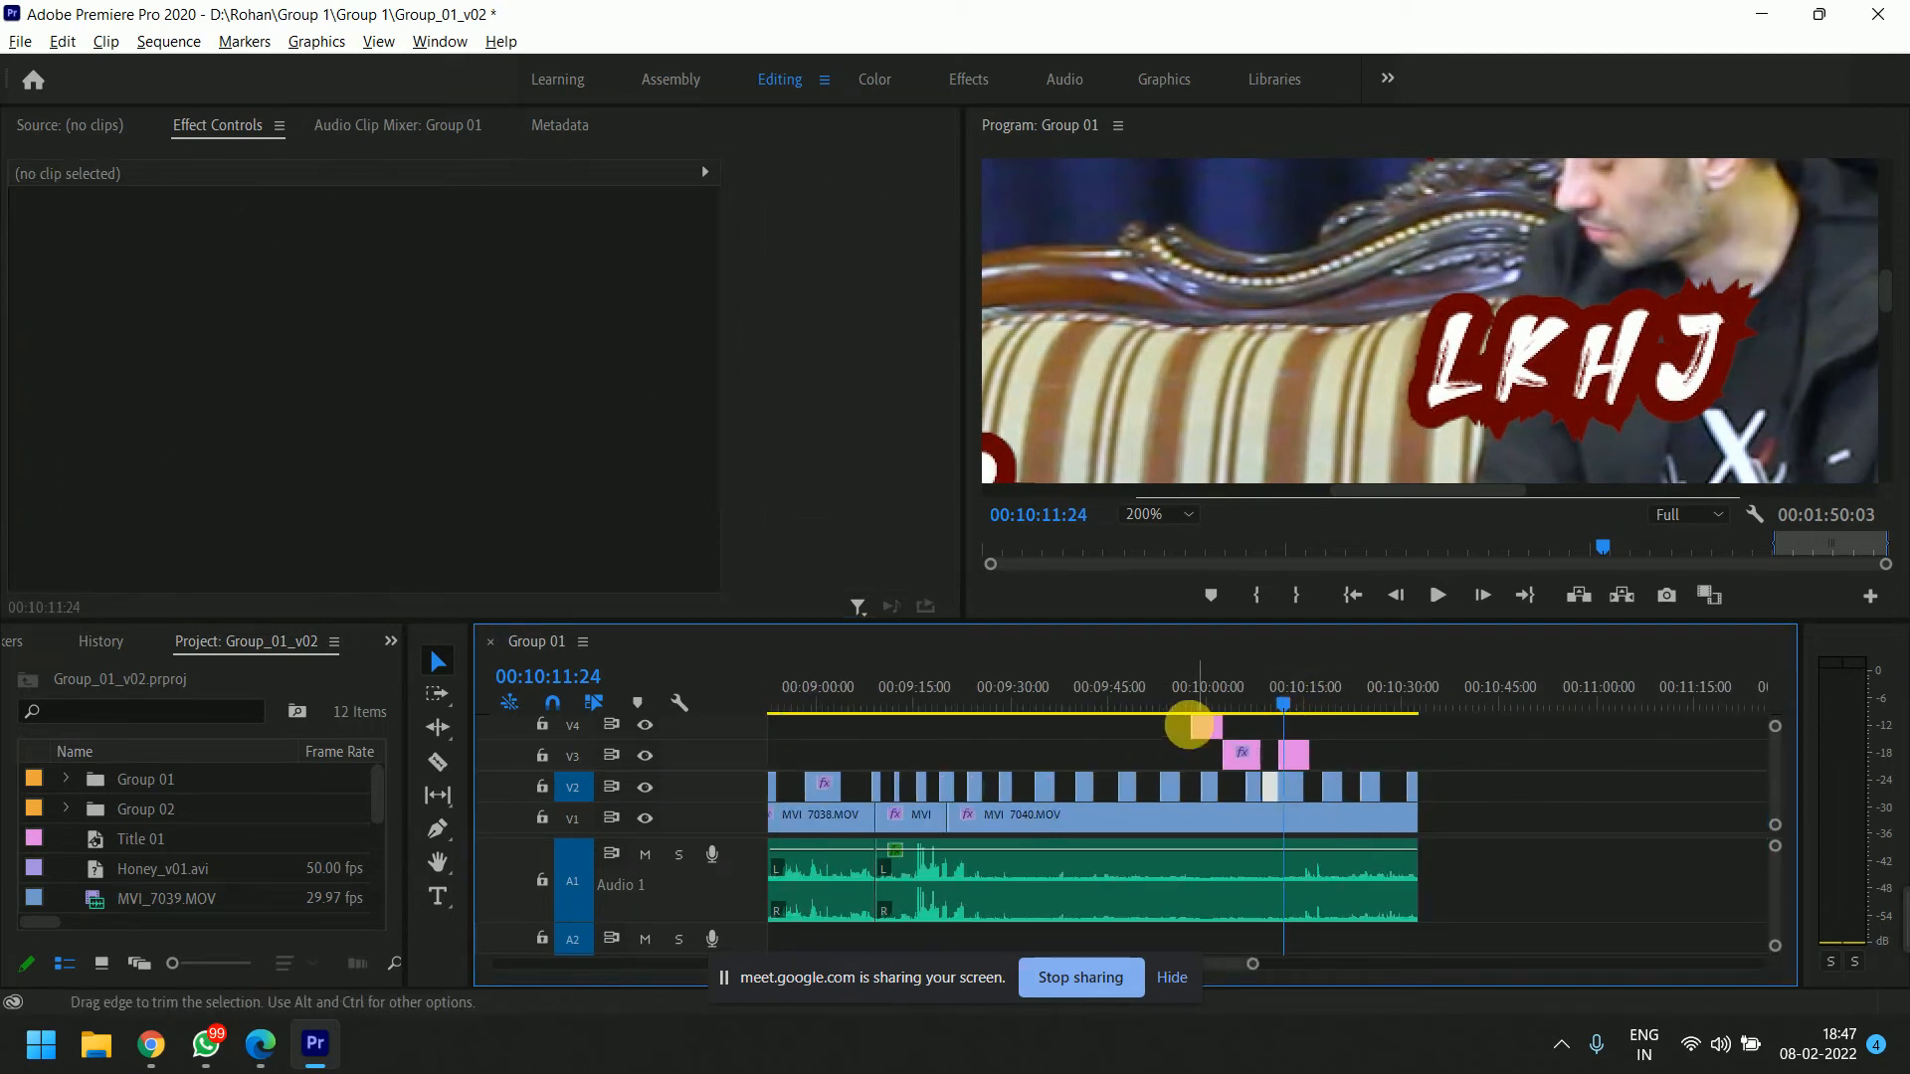
{"action": "left_click", "coordinate": [1158, 699]}
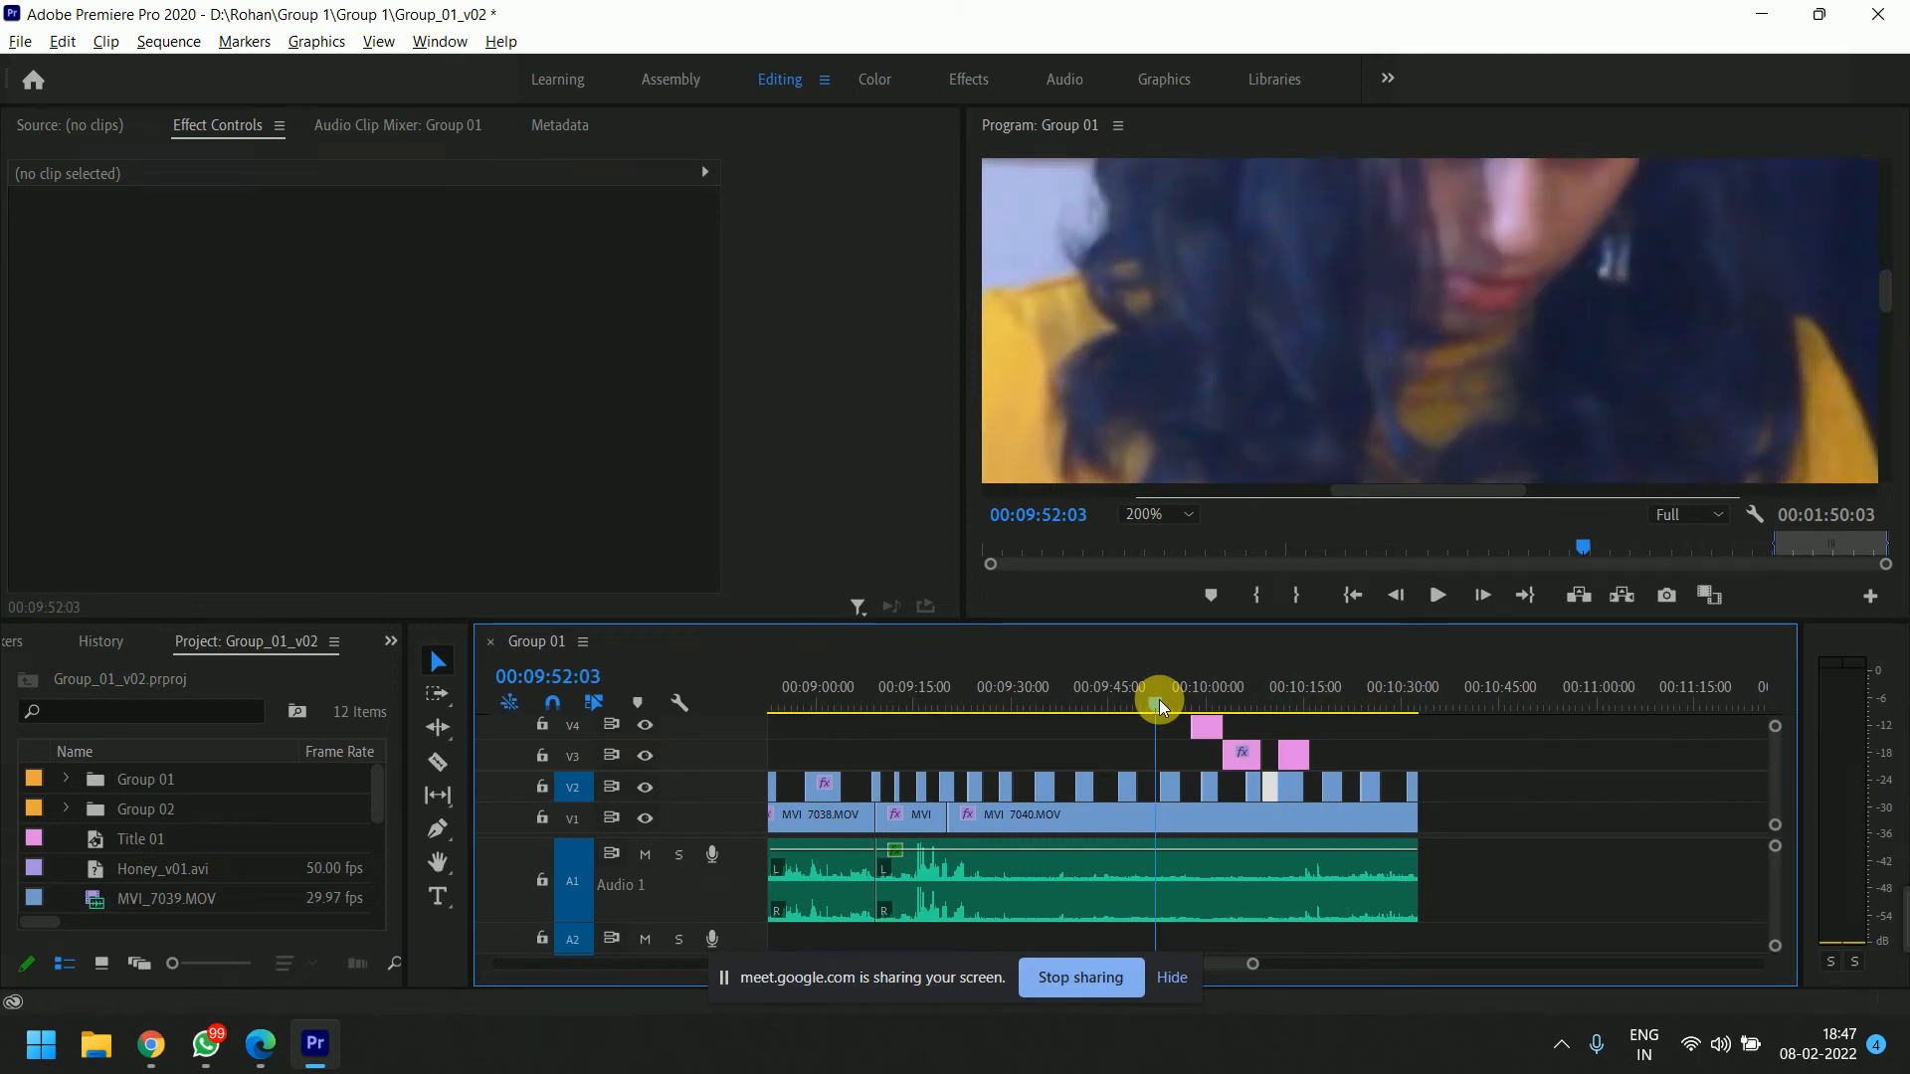
{"action": "left_click", "coordinate": [1170, 512]}
{"action": "left_click", "coordinate": [1157, 538]}
{"action": "left_click", "coordinate": [1687, 517]}
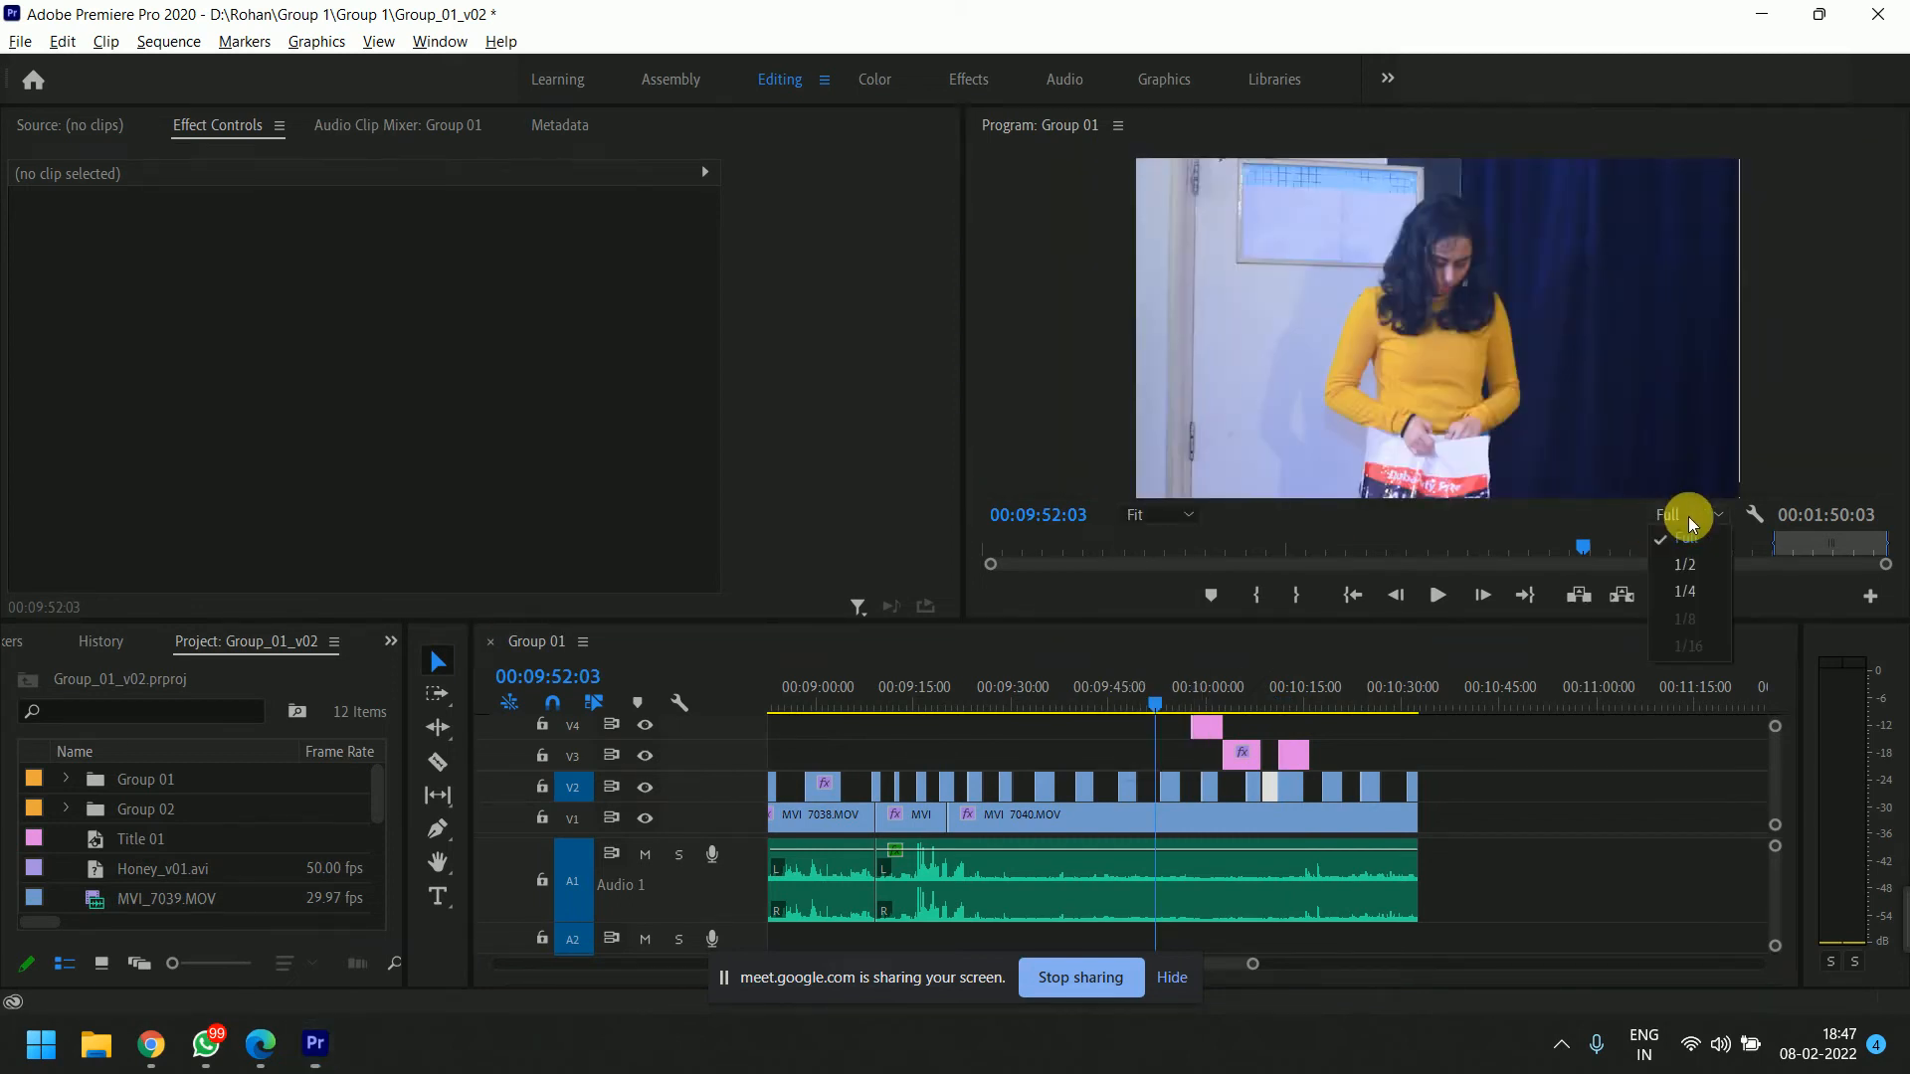
{"action": "left_click", "coordinate": [1596, 822]}
{"action": "scroll", "coordinate": [1780, 805], "scroll_direction": "up", "scroll_amount": 1}
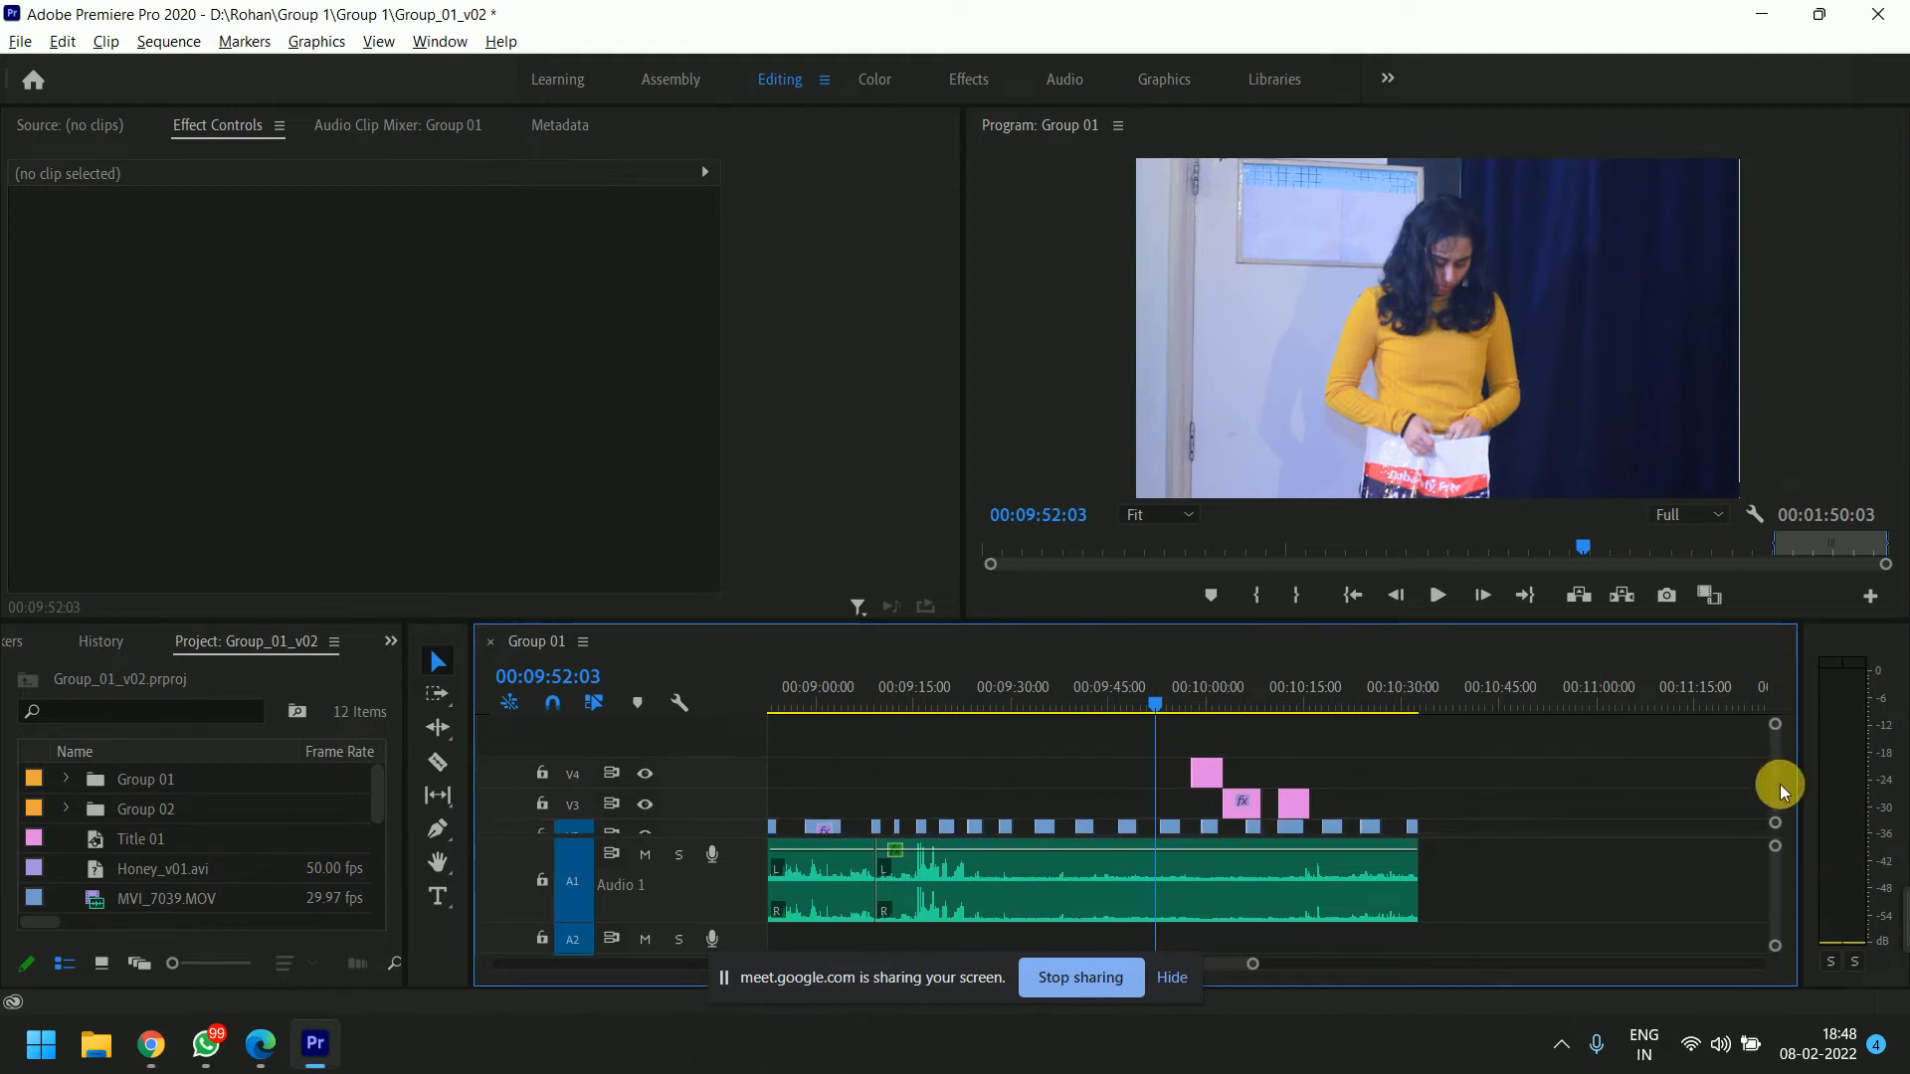
Create the legacy title Title 02 at 1920 x 1080 and 25 fps, and widen the canvas area in its repositioned editor window.
{"action": "left_click", "coordinate": [20, 42]}
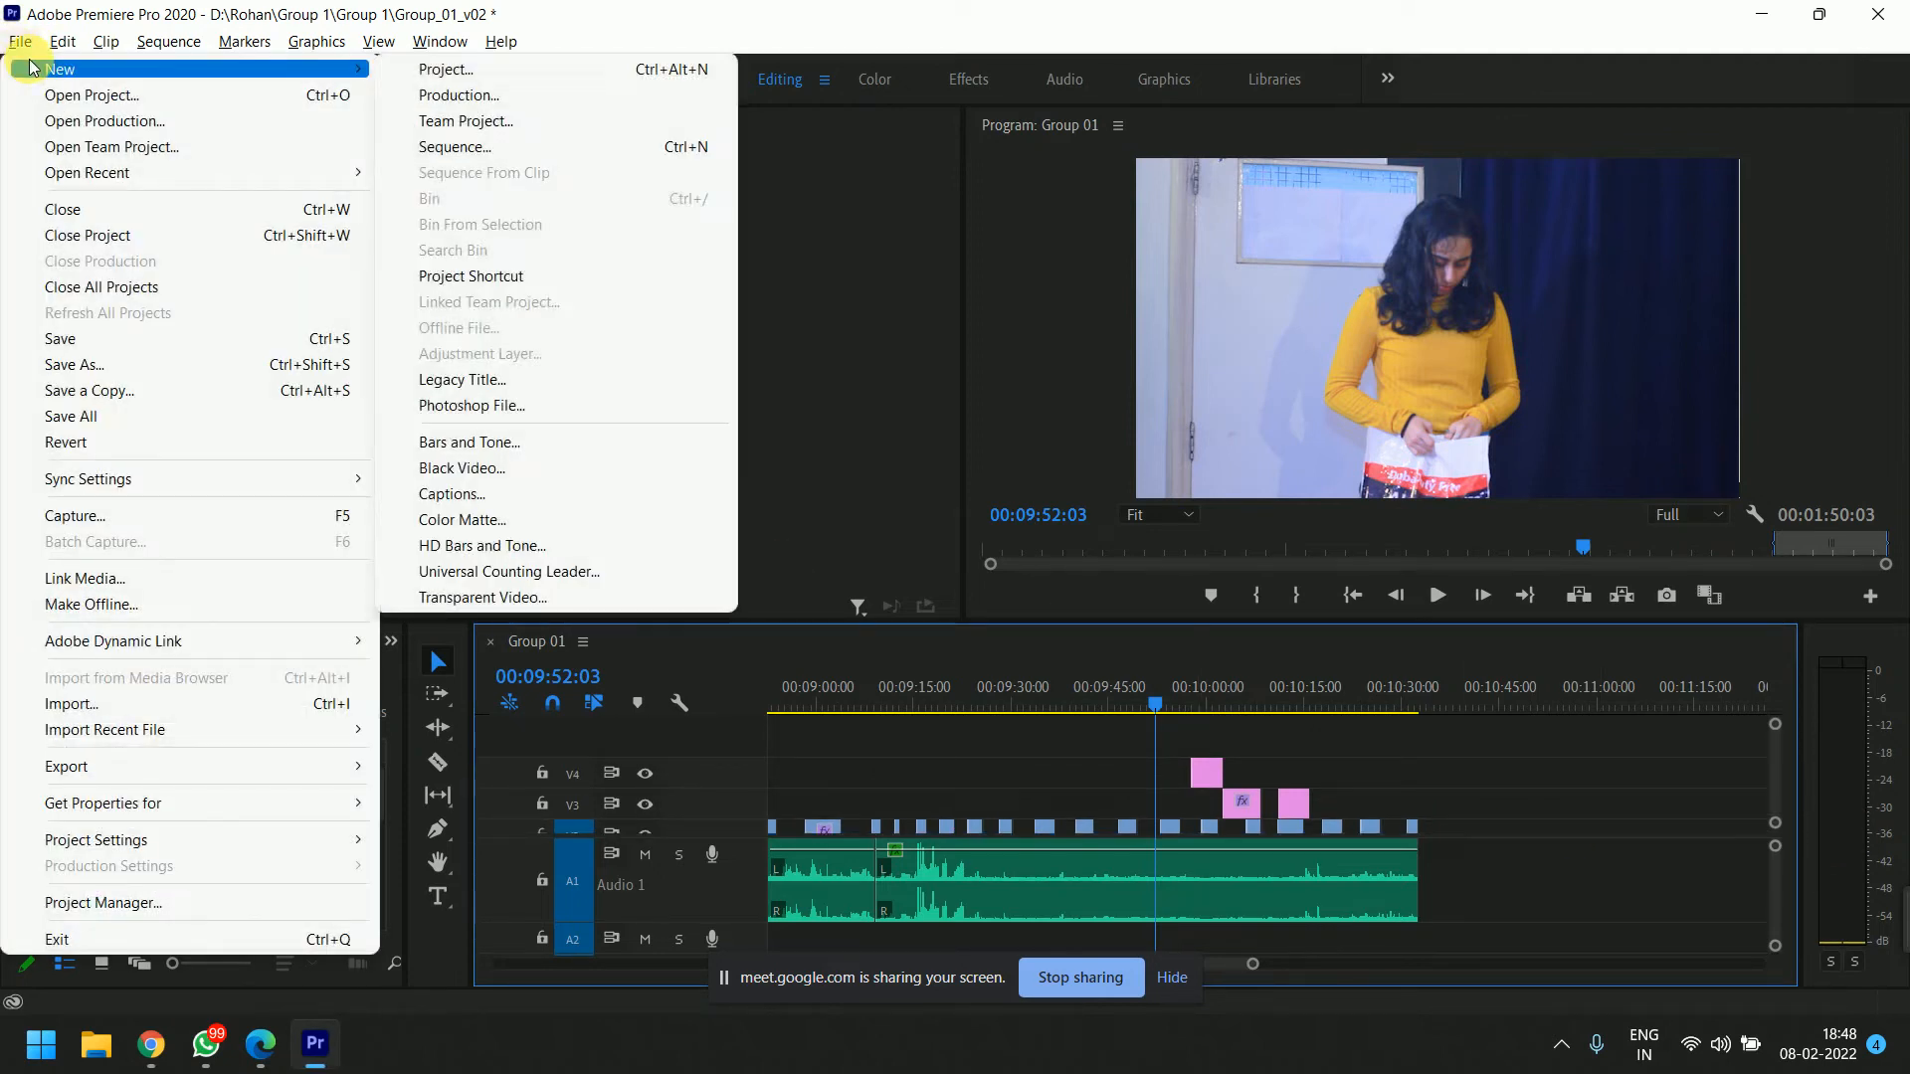
{"action": "mouse_move", "coordinate": [29, 72]}
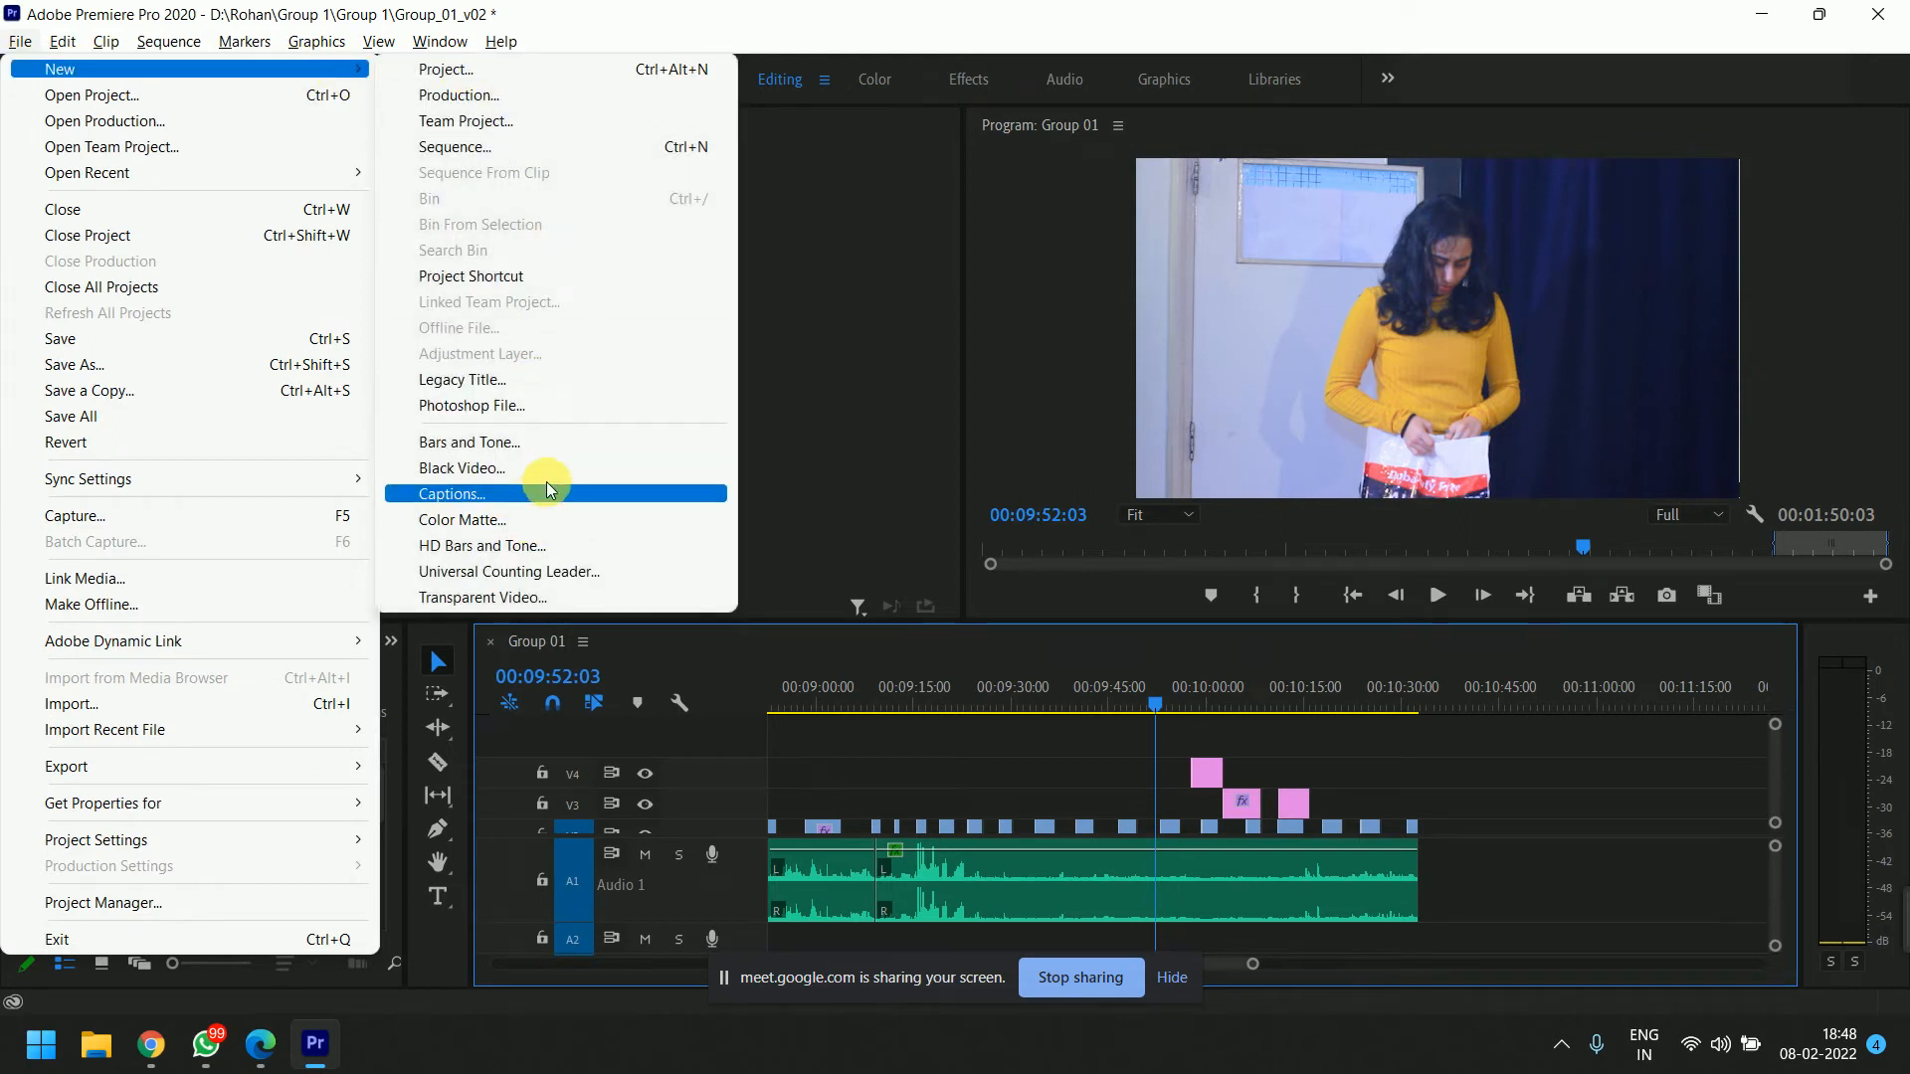
{"action": "left_click", "coordinate": [565, 388]}
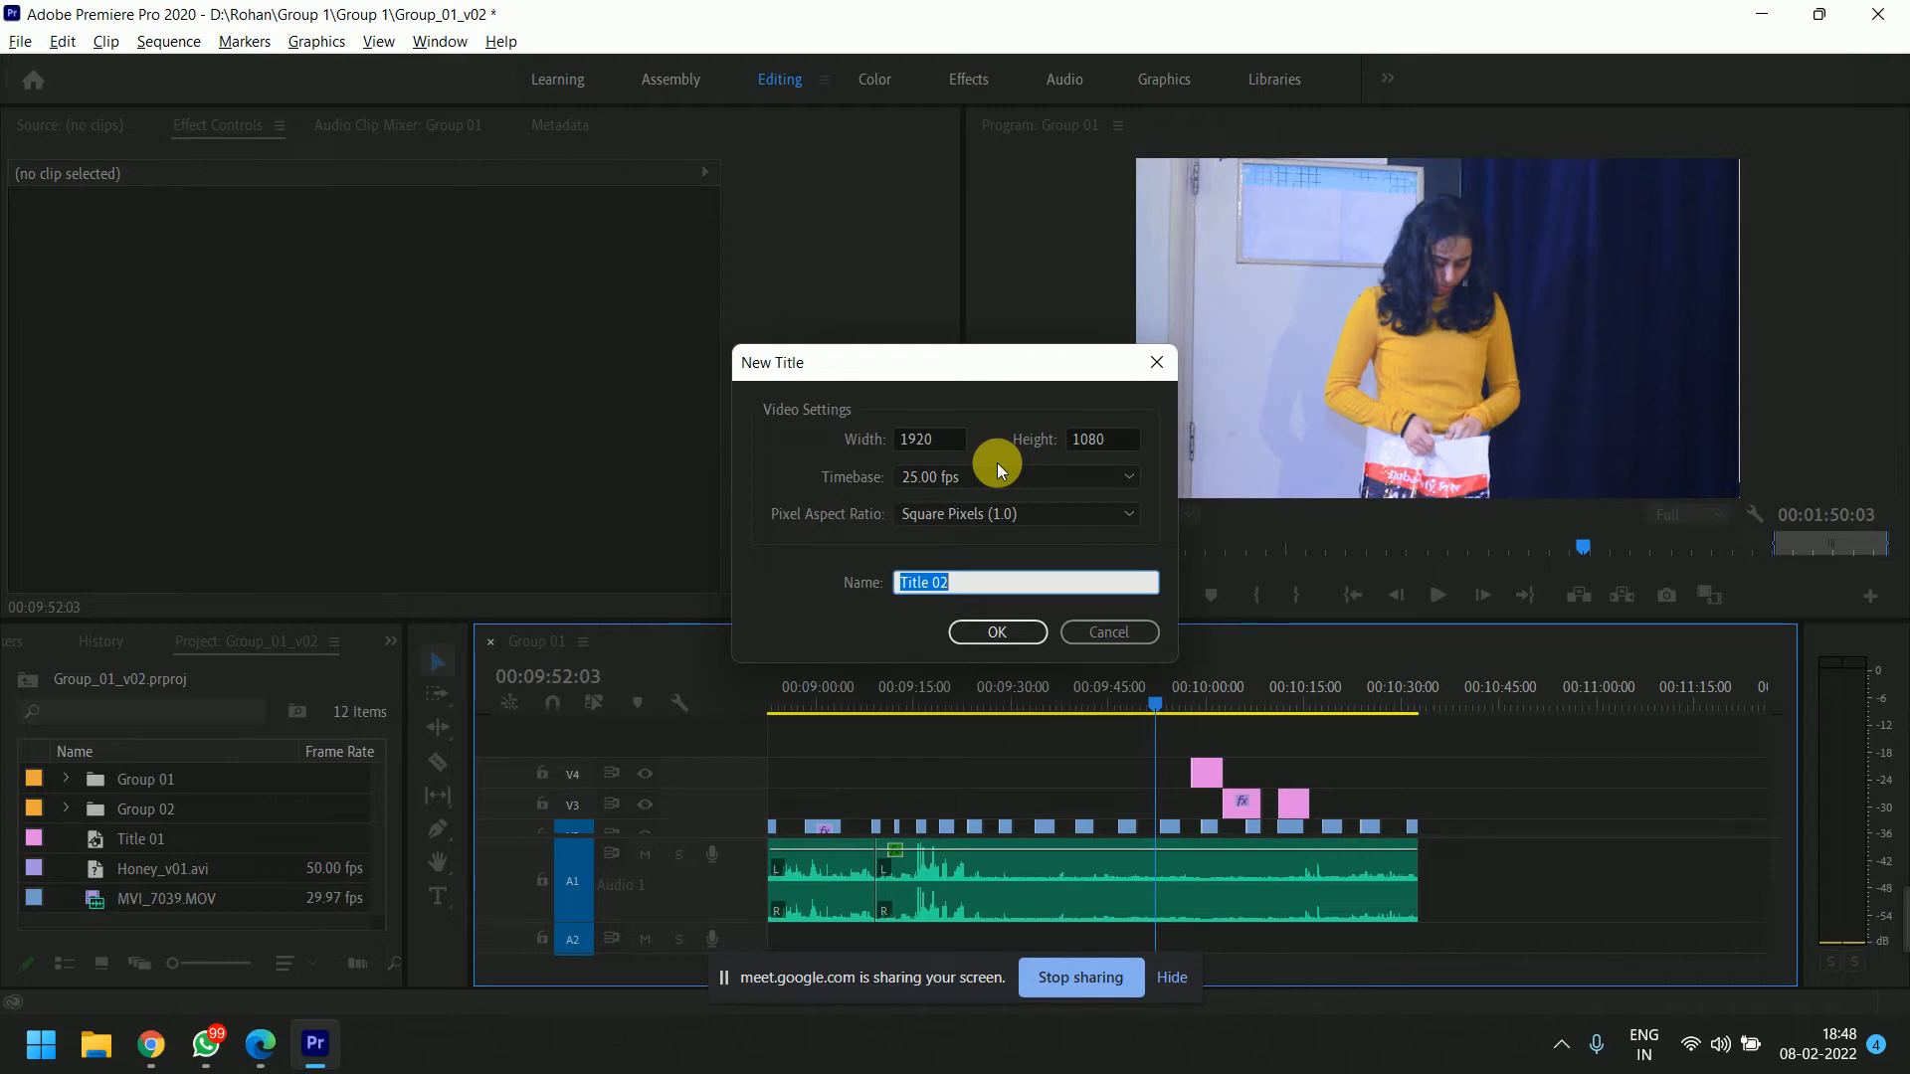
{"action": "left_click", "coordinate": [999, 630]}
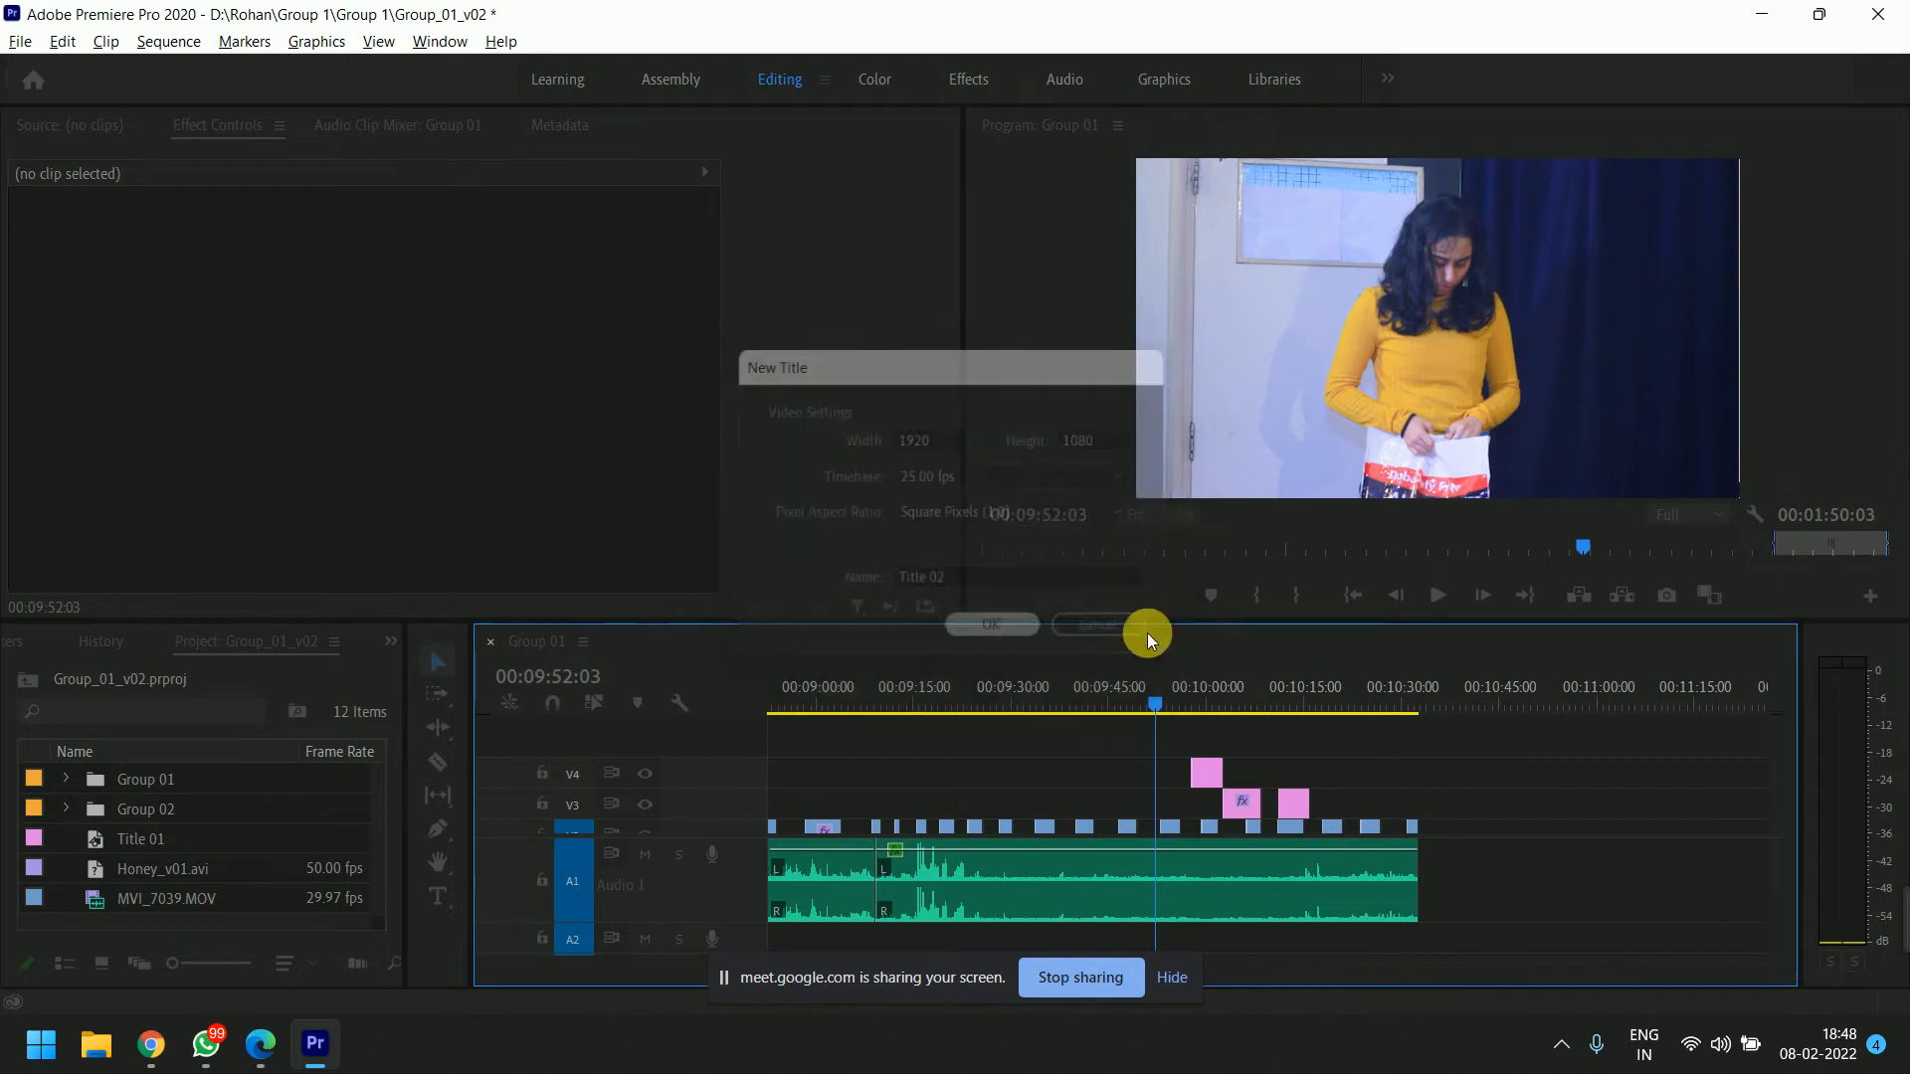
{"action": "left_click_drag", "start_coordinate": [917, 80], "coordinate": [1213, 48]}
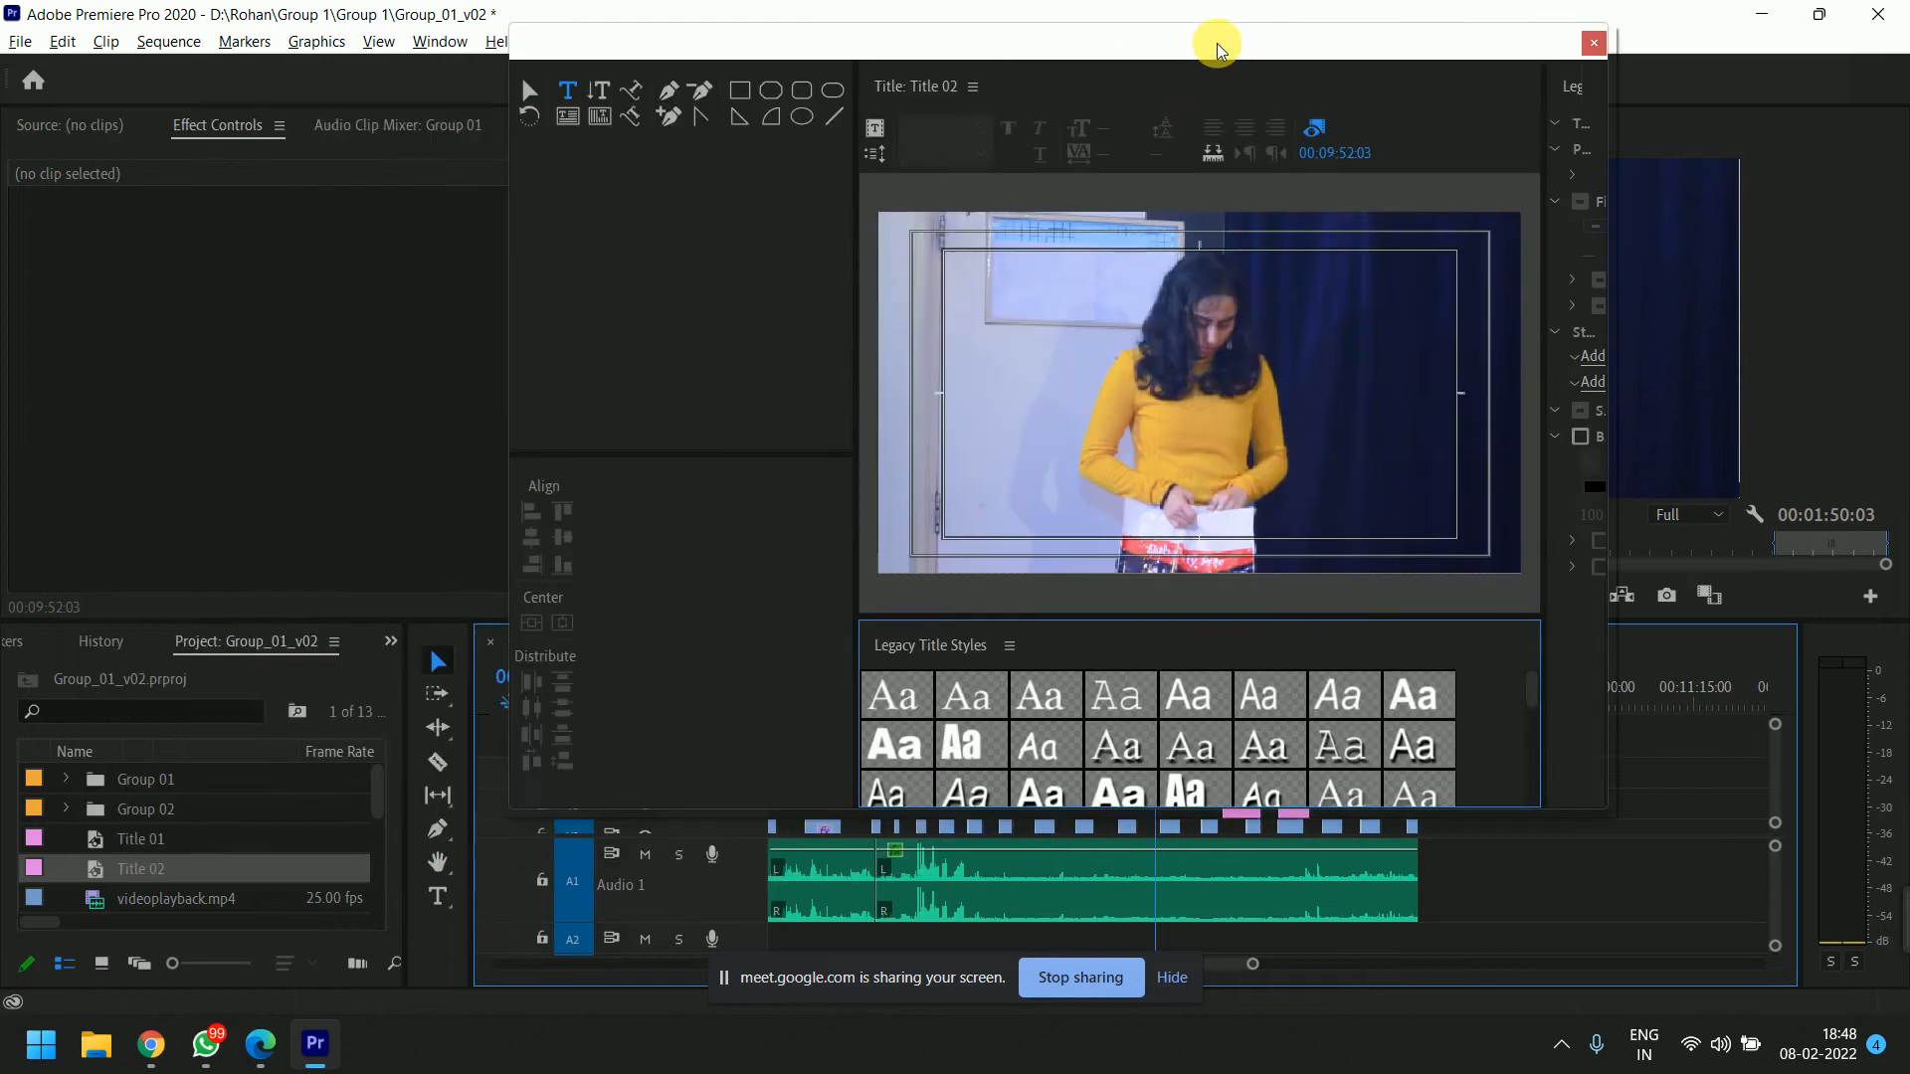
{"action": "left_click_drag", "start_coordinate": [784, 309], "coordinate": [597, 291]}
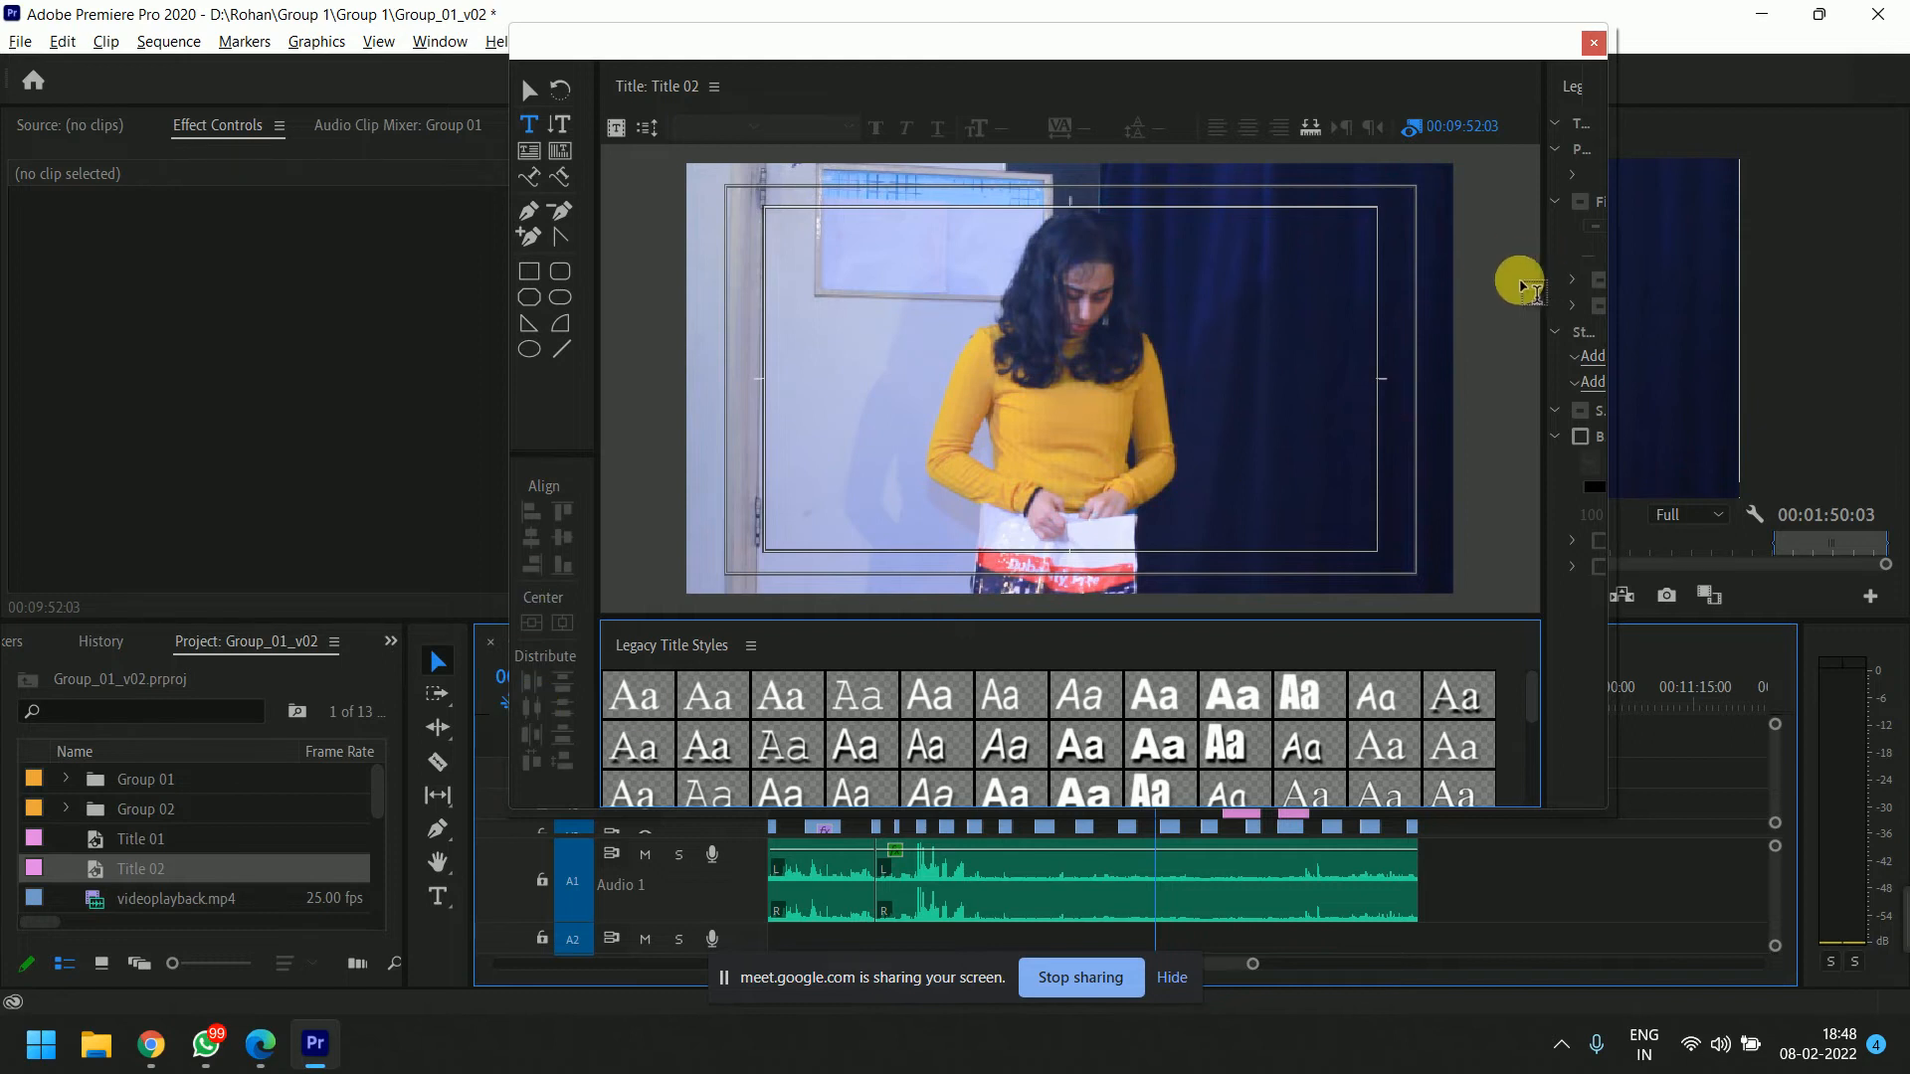
Enlarge and reposition the Title 02 editor window, resizing the canvas, styles and Legacy Title Properties areas for more working room.
{"action": "left_click_drag", "start_coordinate": [1552, 291], "coordinate": [1407, 298]}
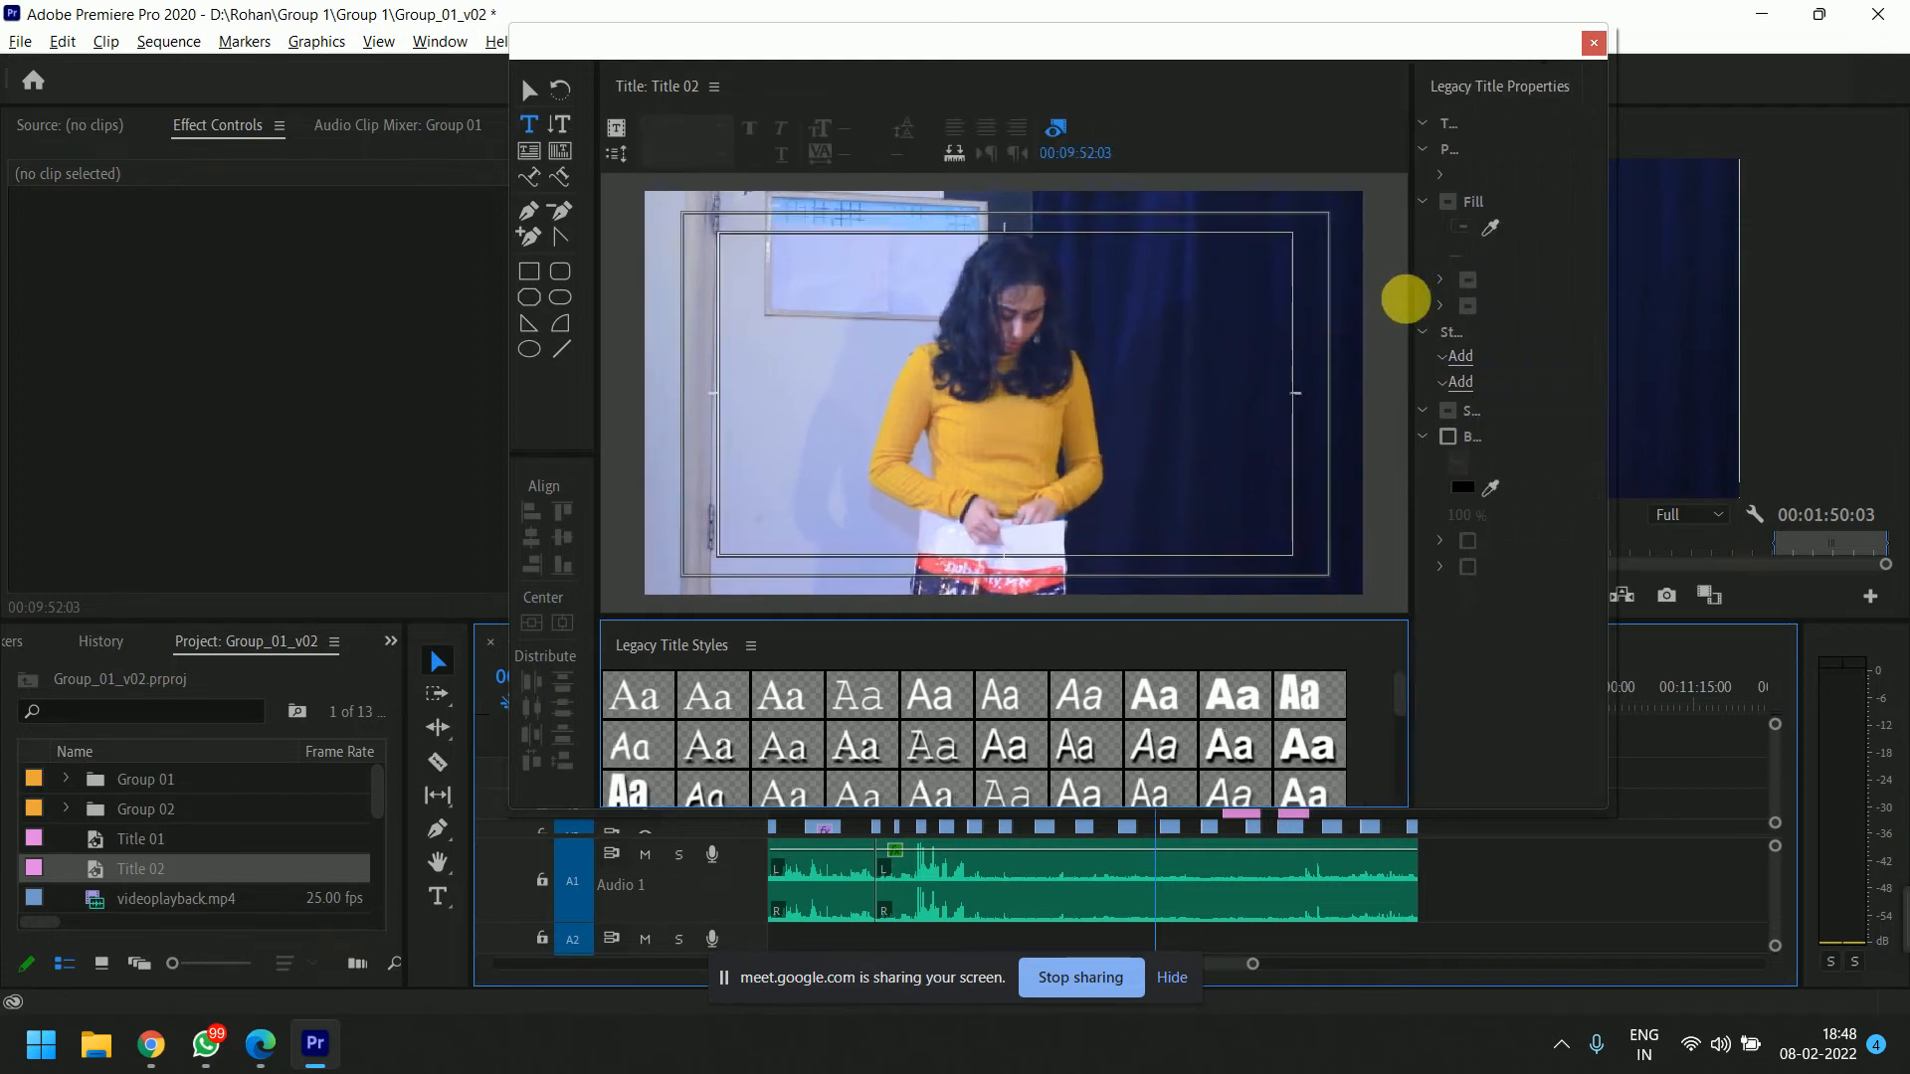
{"action": "left_click_drag", "start_coordinate": [1206, 820], "coordinate": [1213, 985]}
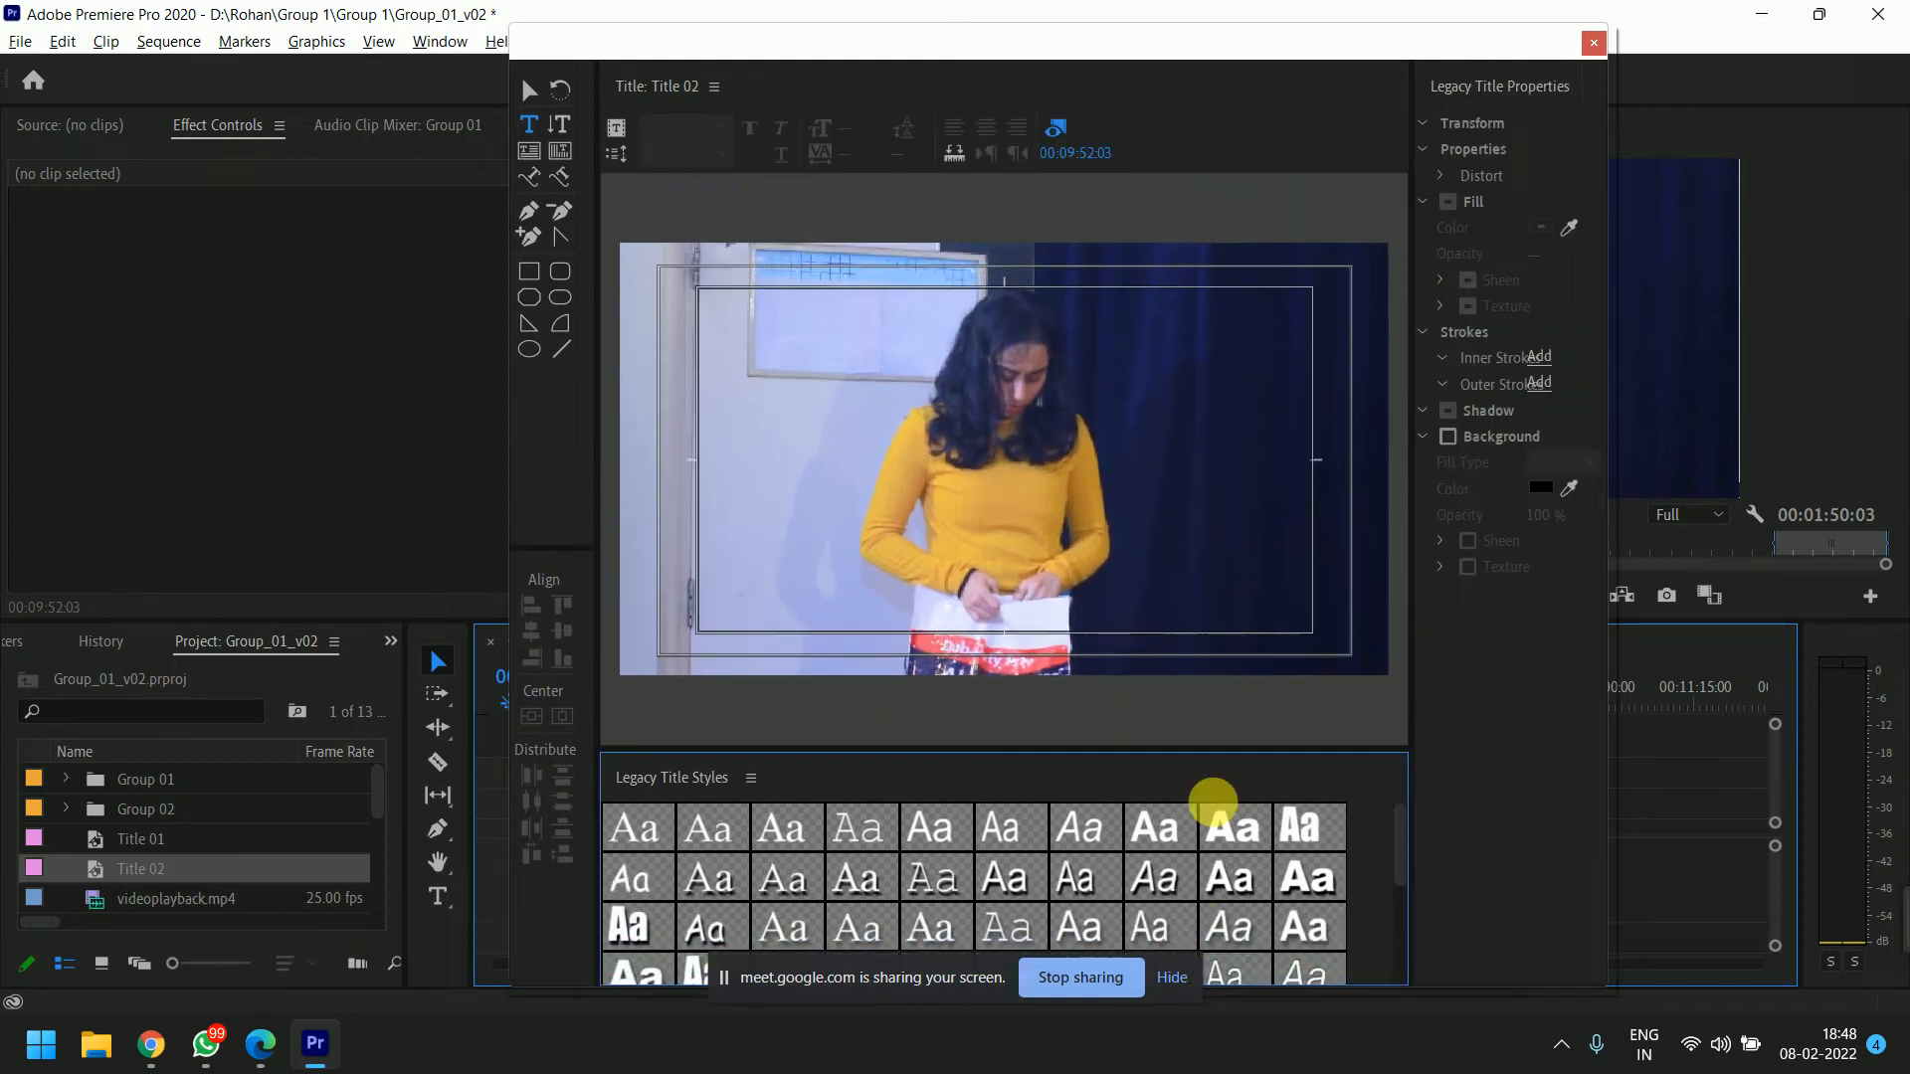
{"action": "left_click_drag", "start_coordinate": [1205, 761], "coordinate": [1241, 609]}
{"action": "left_click_drag", "start_coordinate": [1609, 528], "coordinate": [1803, 527]}
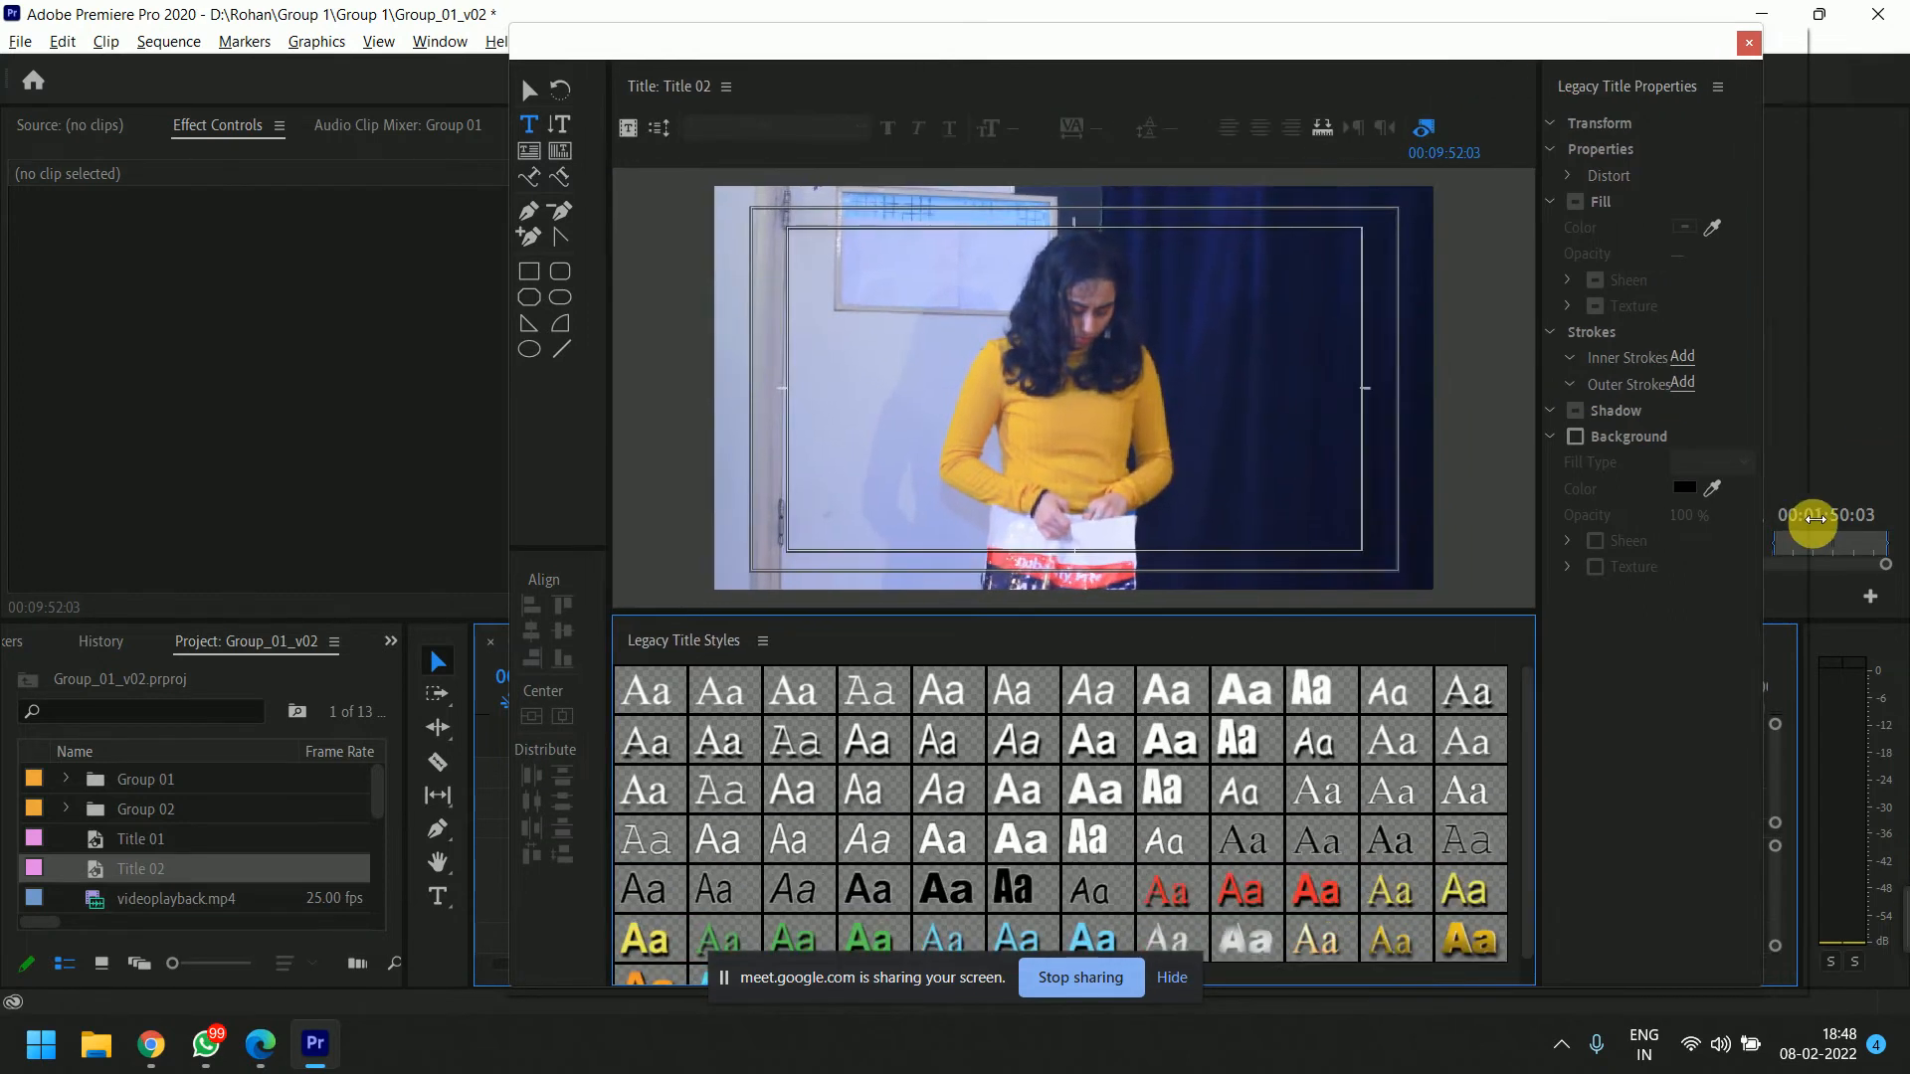
{"action": "left_click_drag", "start_coordinate": [1570, 515], "coordinate": [1378, 537]}
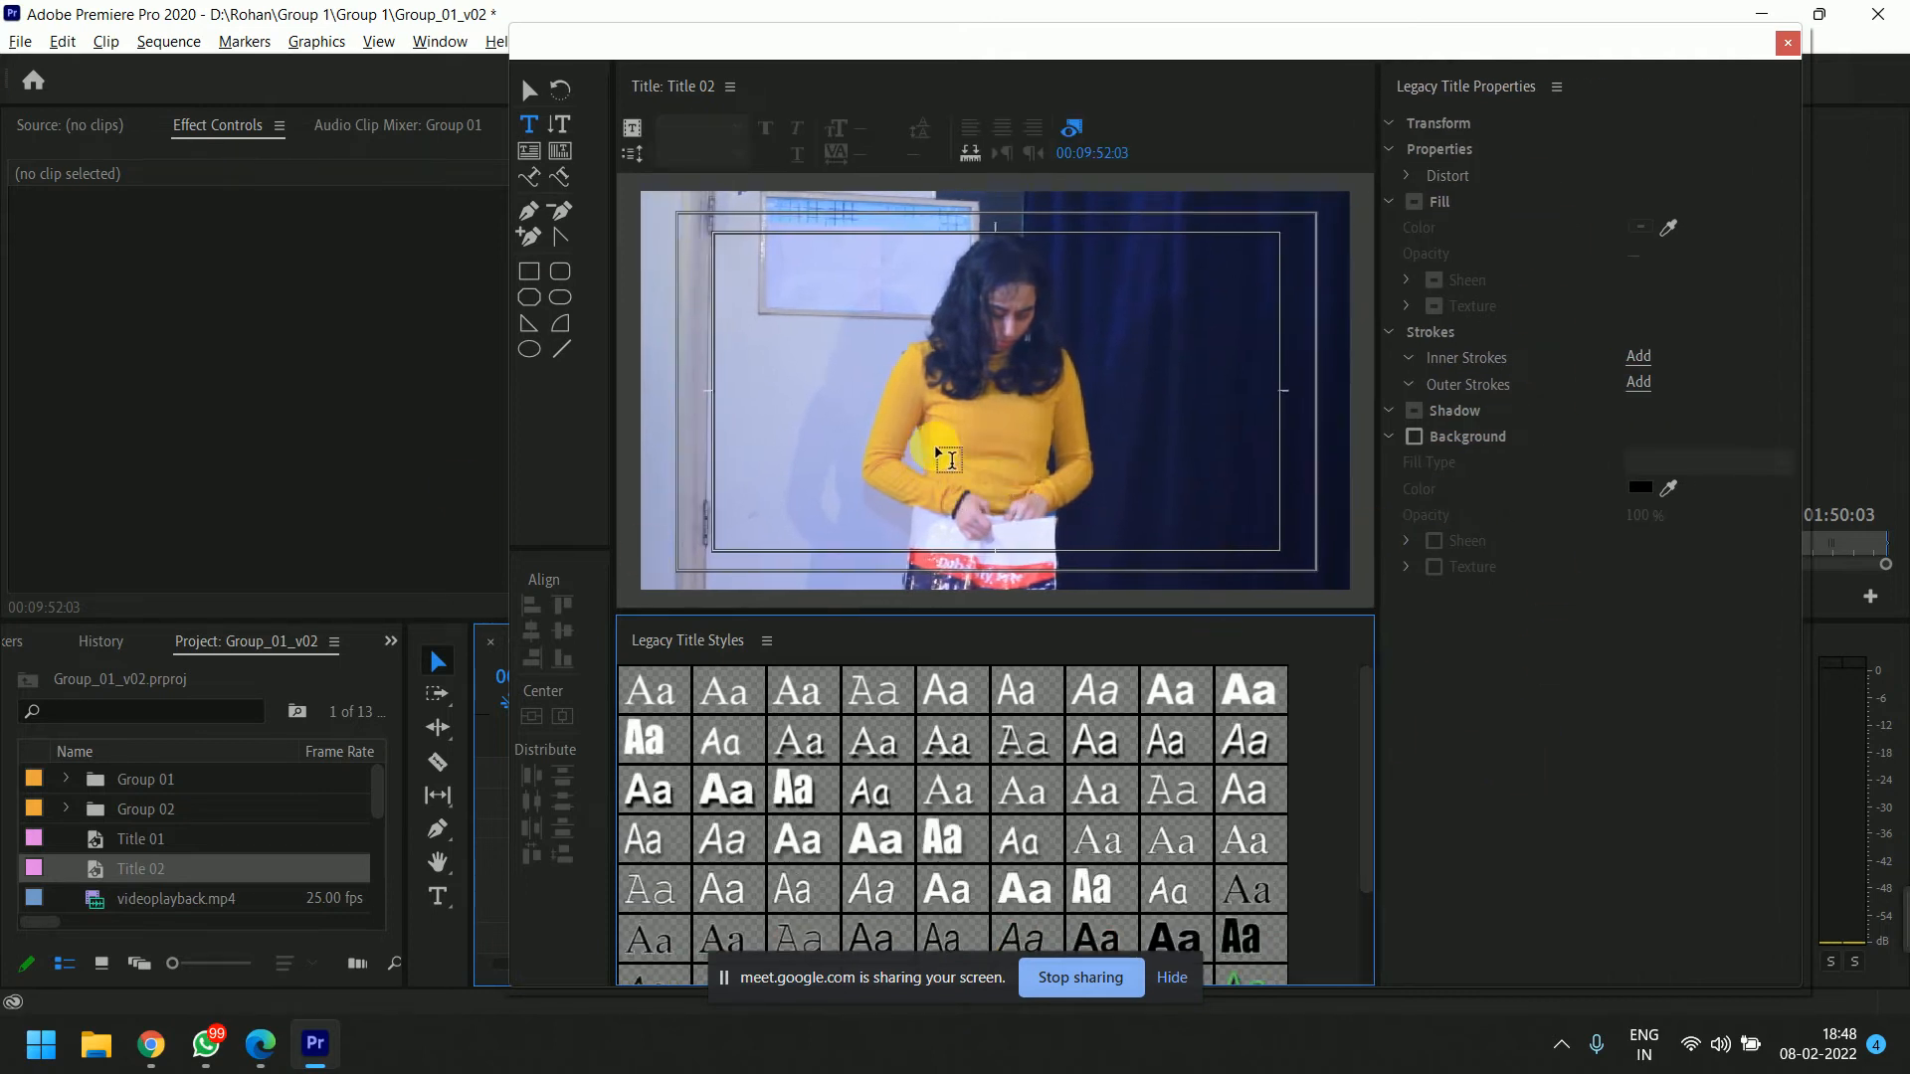
{"action": "left_click_drag", "start_coordinate": [1041, 40], "coordinate": [879, 47]}
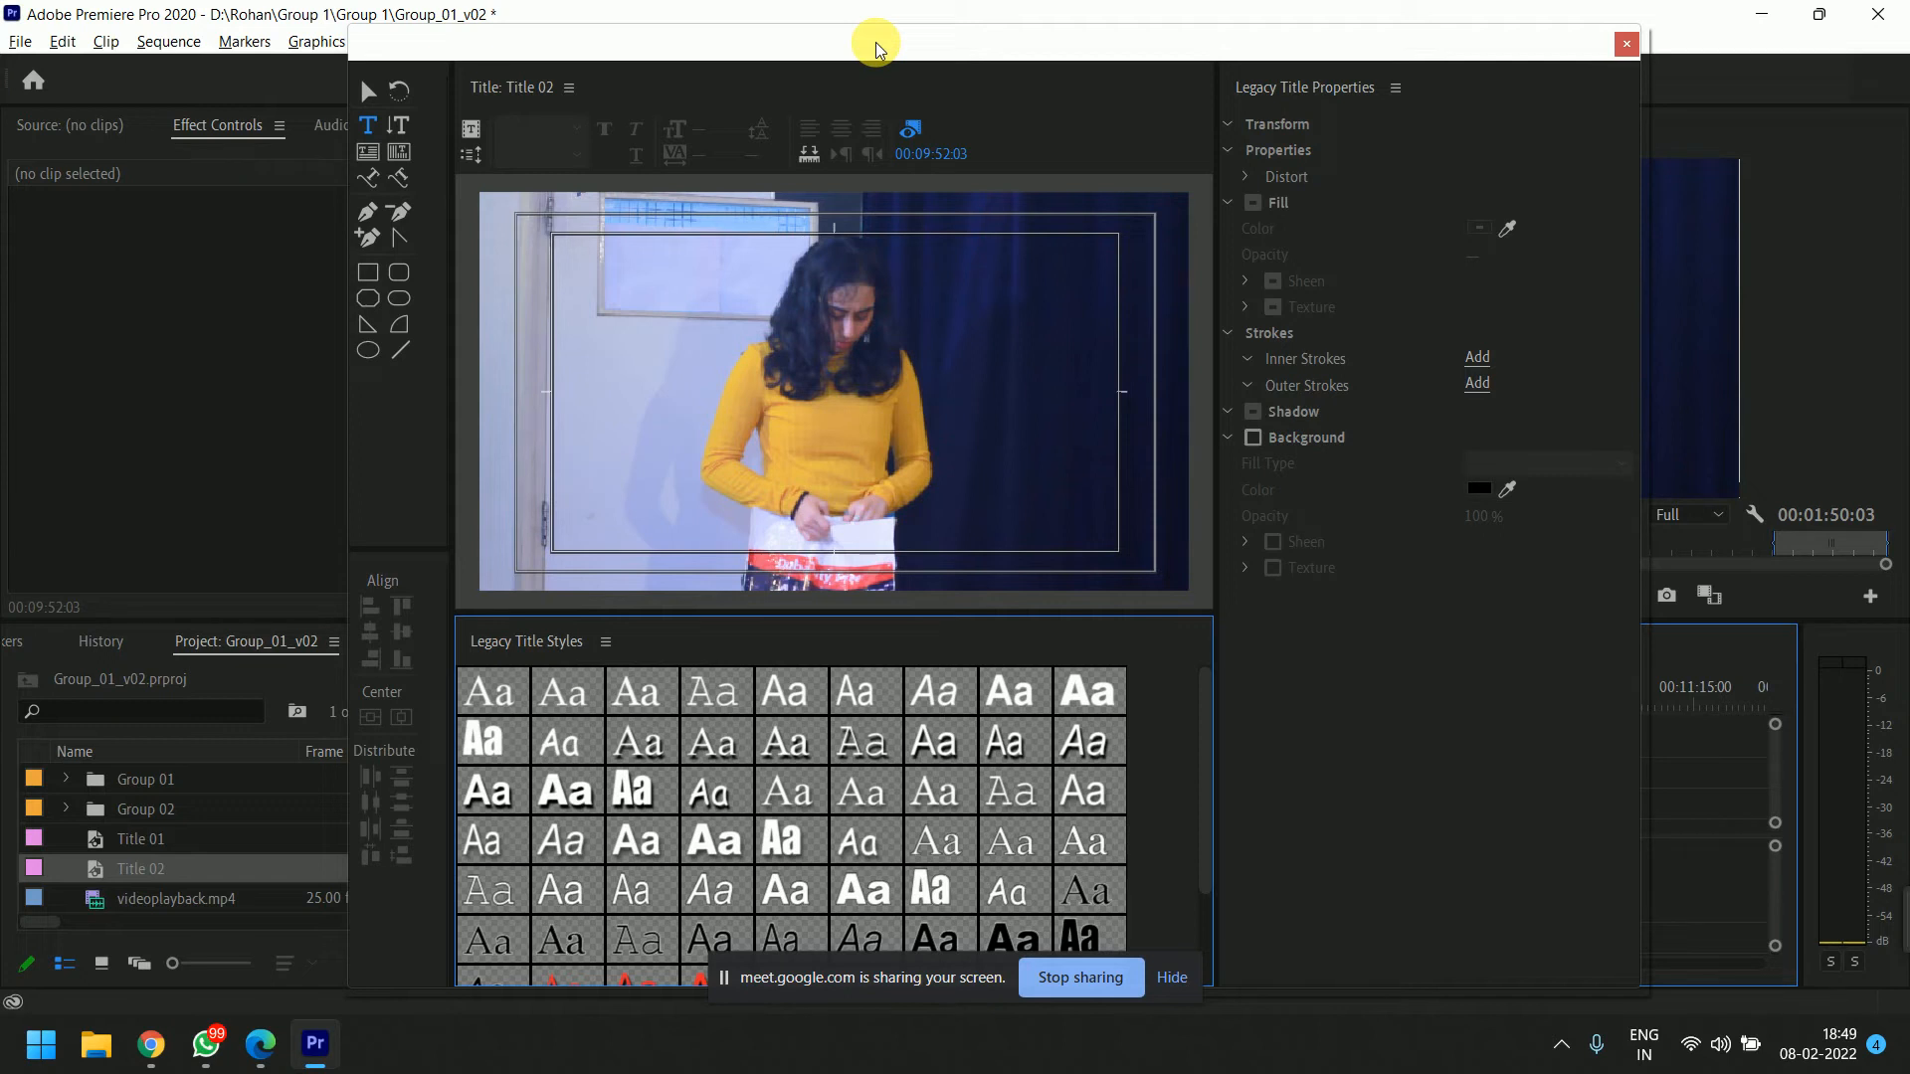
Add the point text TechVidya to the canvas above the middle and switch to the Selection tool.
{"action": "left_click", "coordinate": [682, 366]}
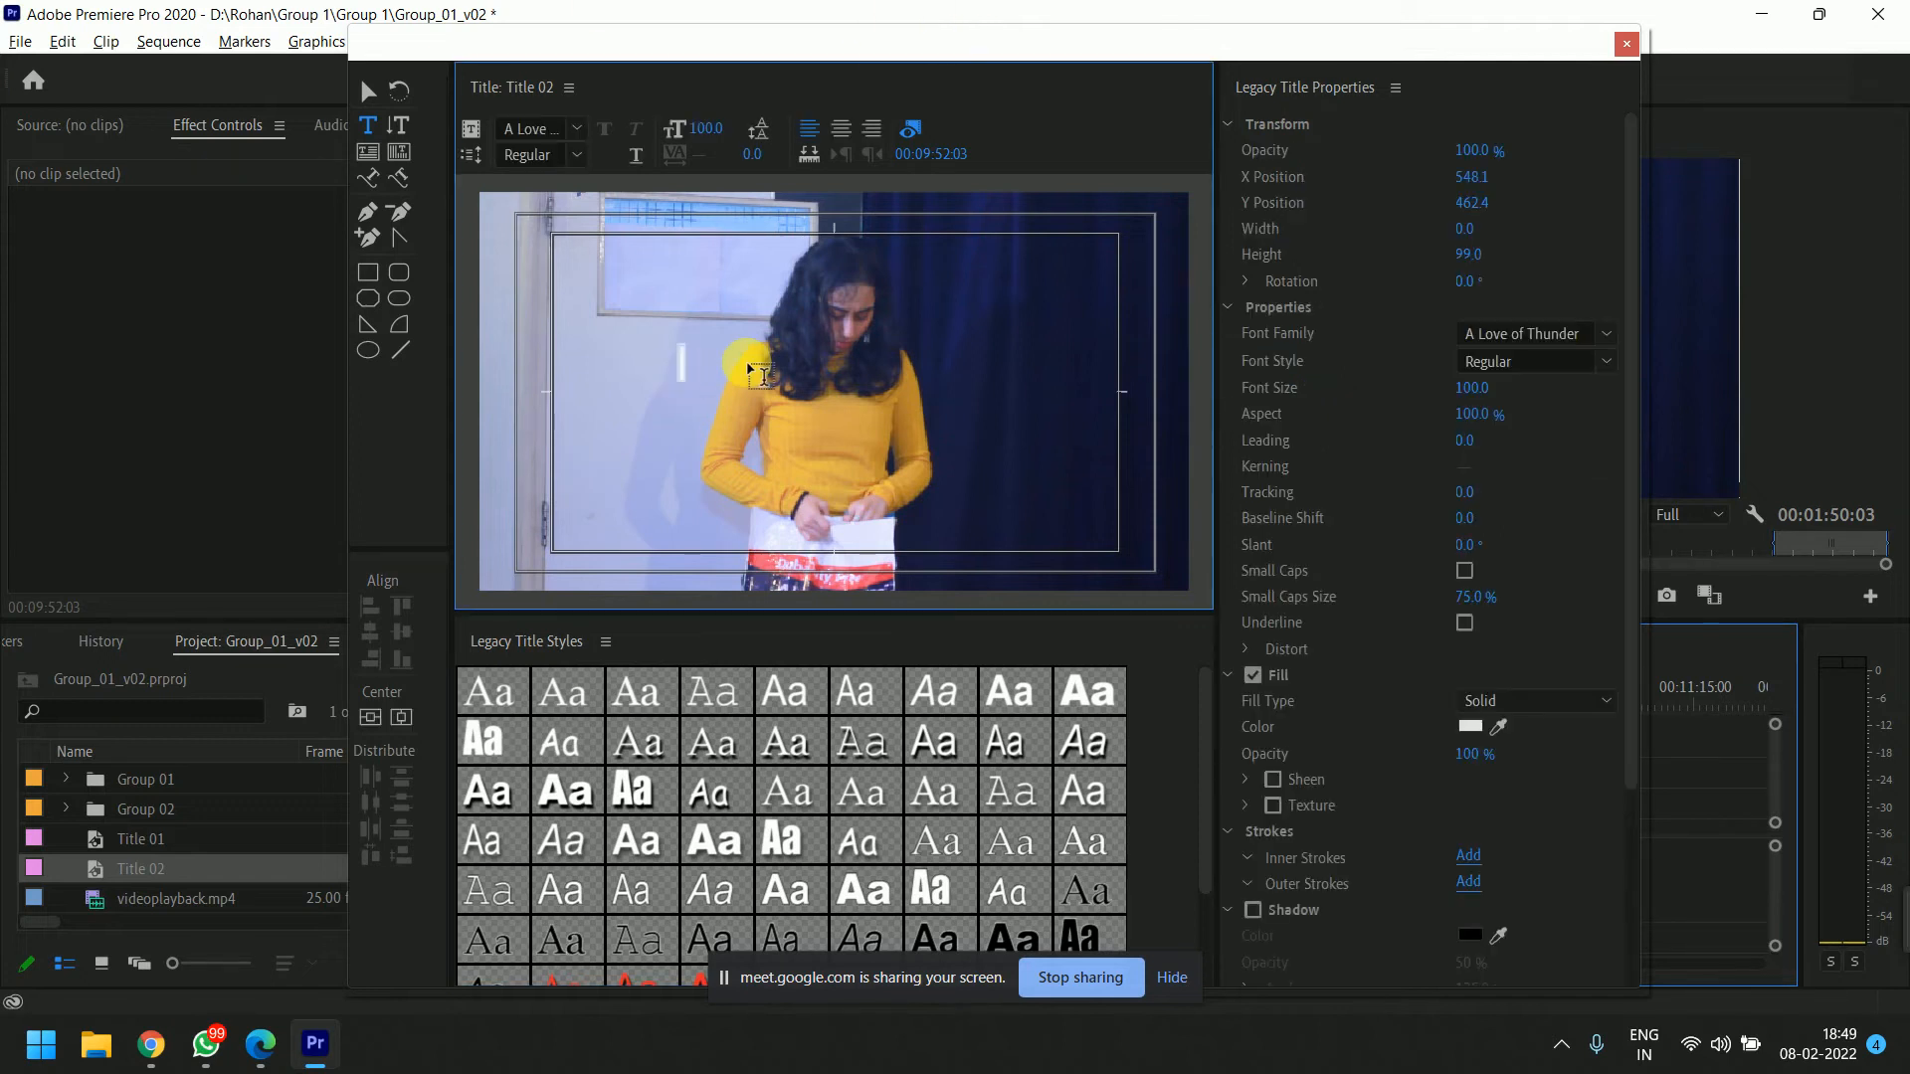
{"action": "type", "text": "TECHVIDYA"}
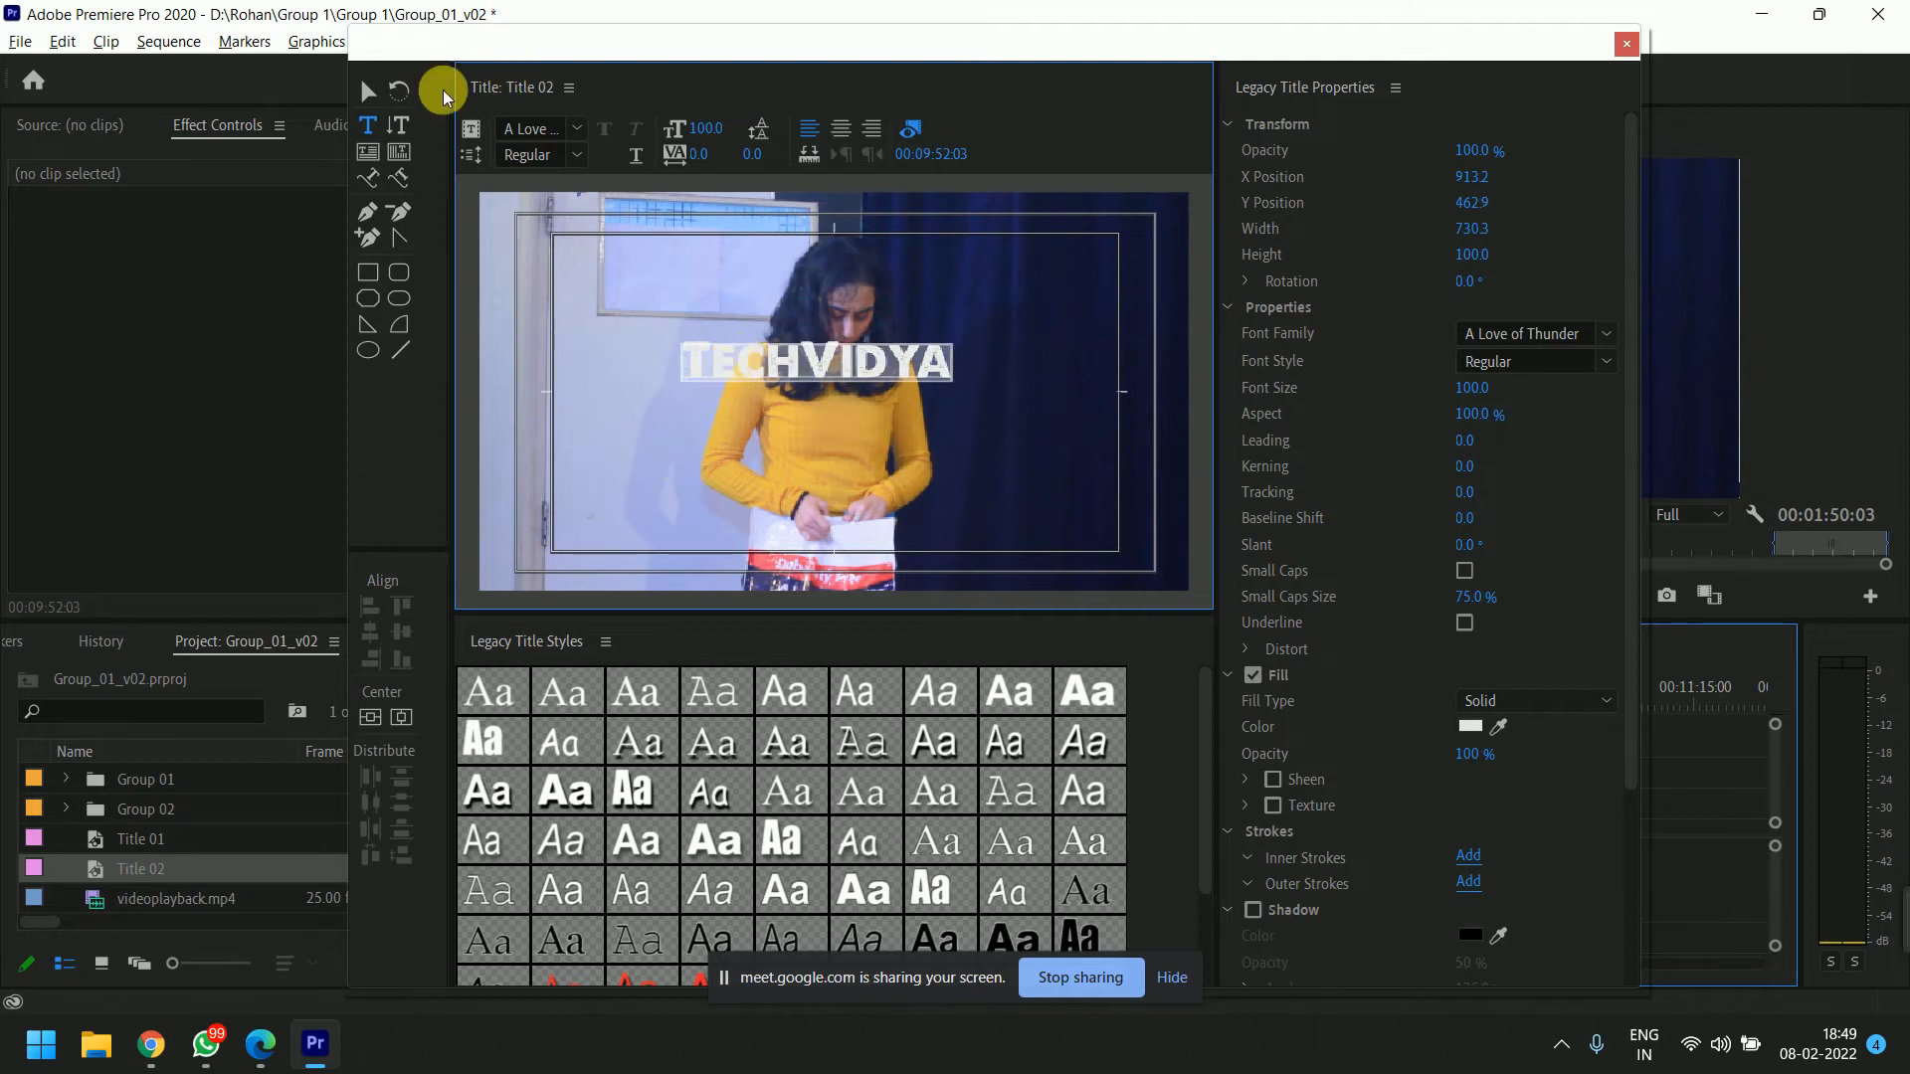
{"action": "left_click", "coordinate": [368, 91]}
Try several legacy title styles on the TechVidya text, ending with the bold Arial Black orange-to-yellow gradient style.
{"action": "left_click", "coordinate": [926, 836]}
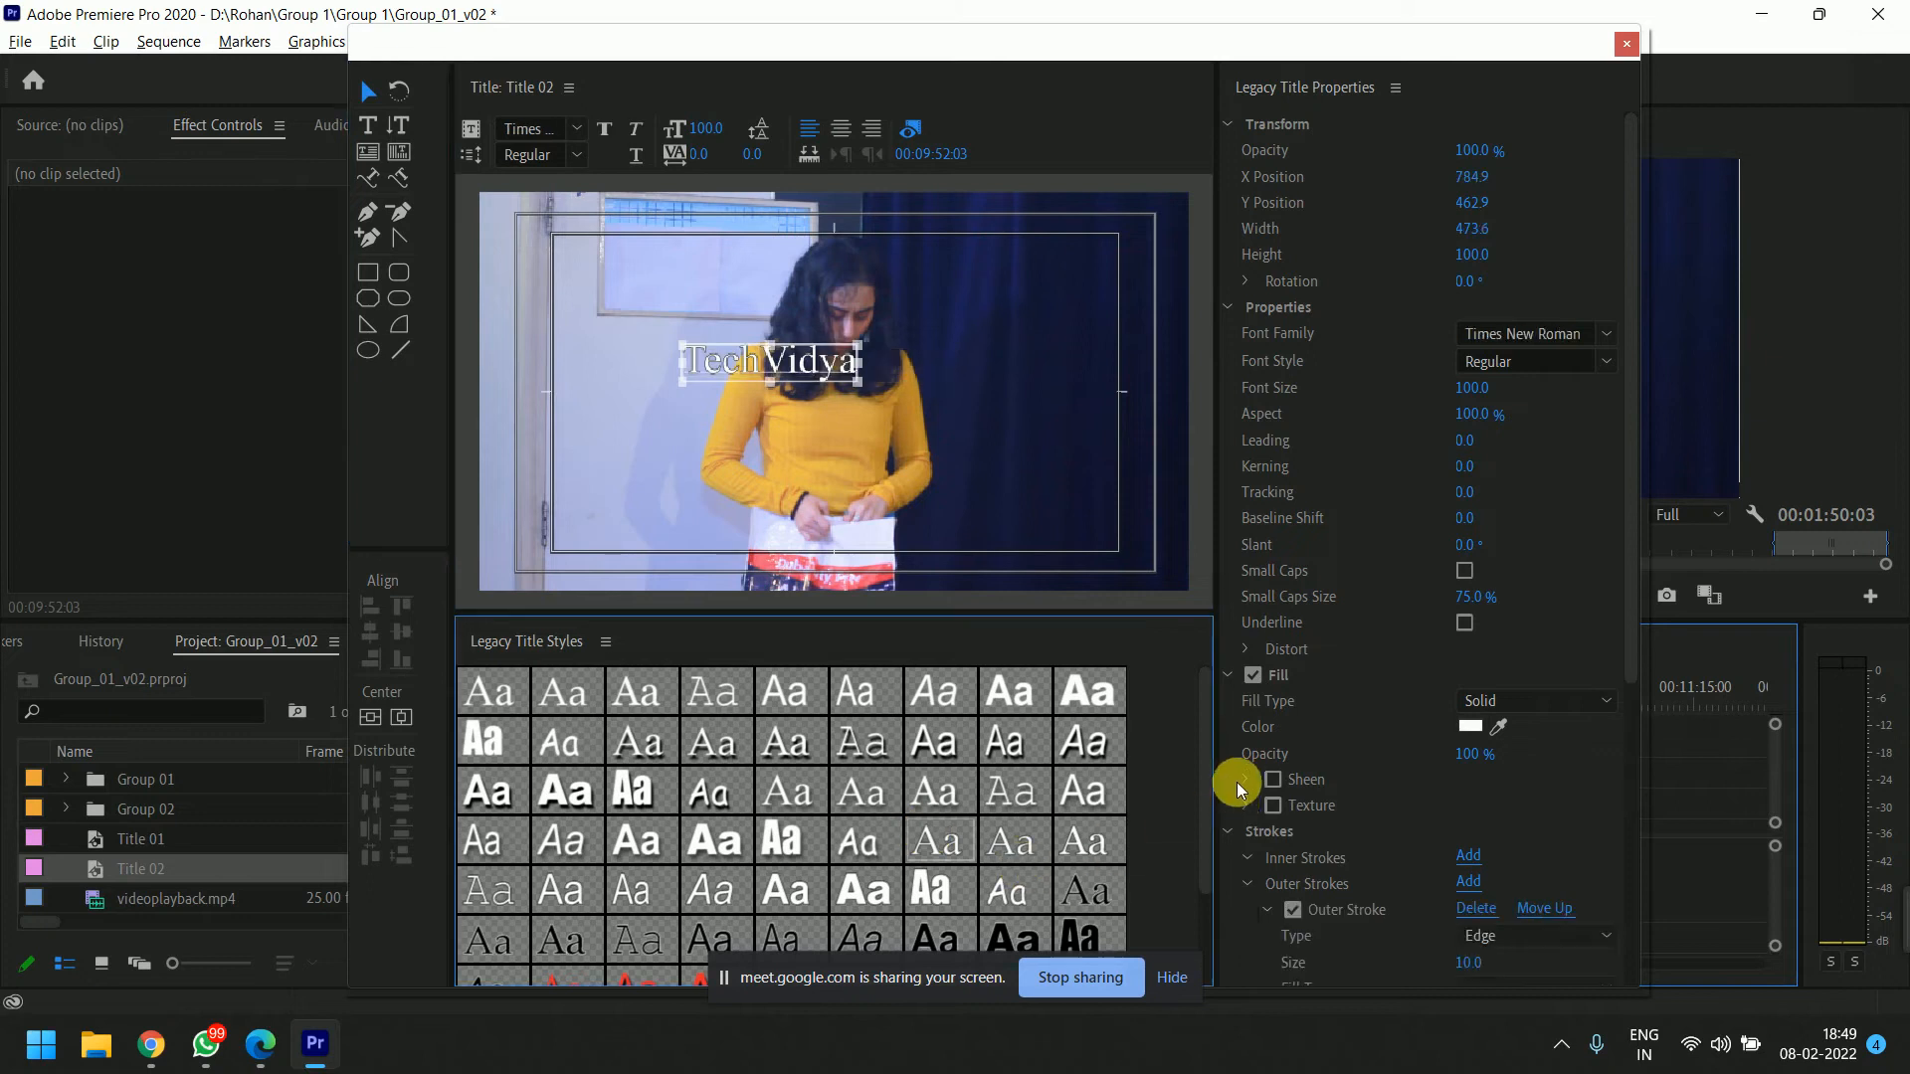
{"action": "left_click_drag", "start_coordinate": [1205, 862], "coordinate": [1210, 920]}
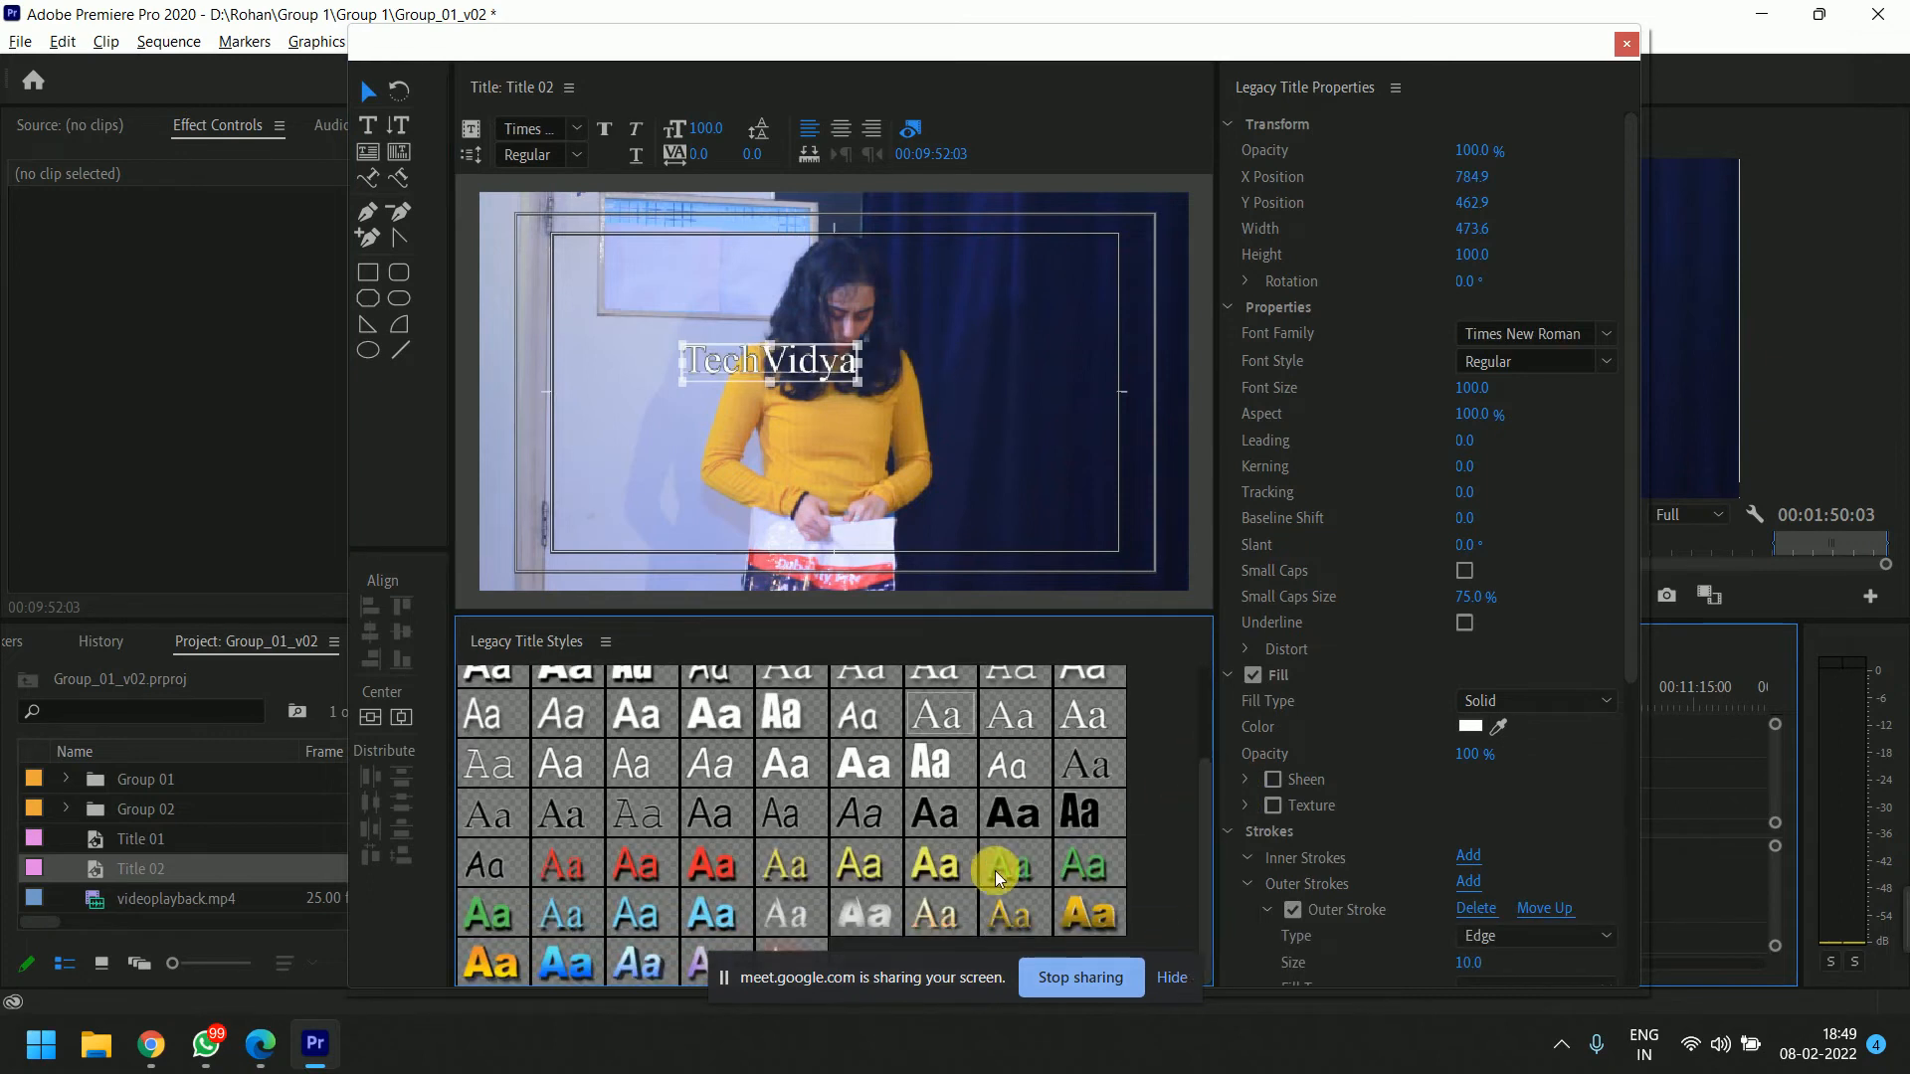
{"action": "left_click", "coordinate": [1089, 866]}
{"action": "left_click", "coordinate": [1094, 923]}
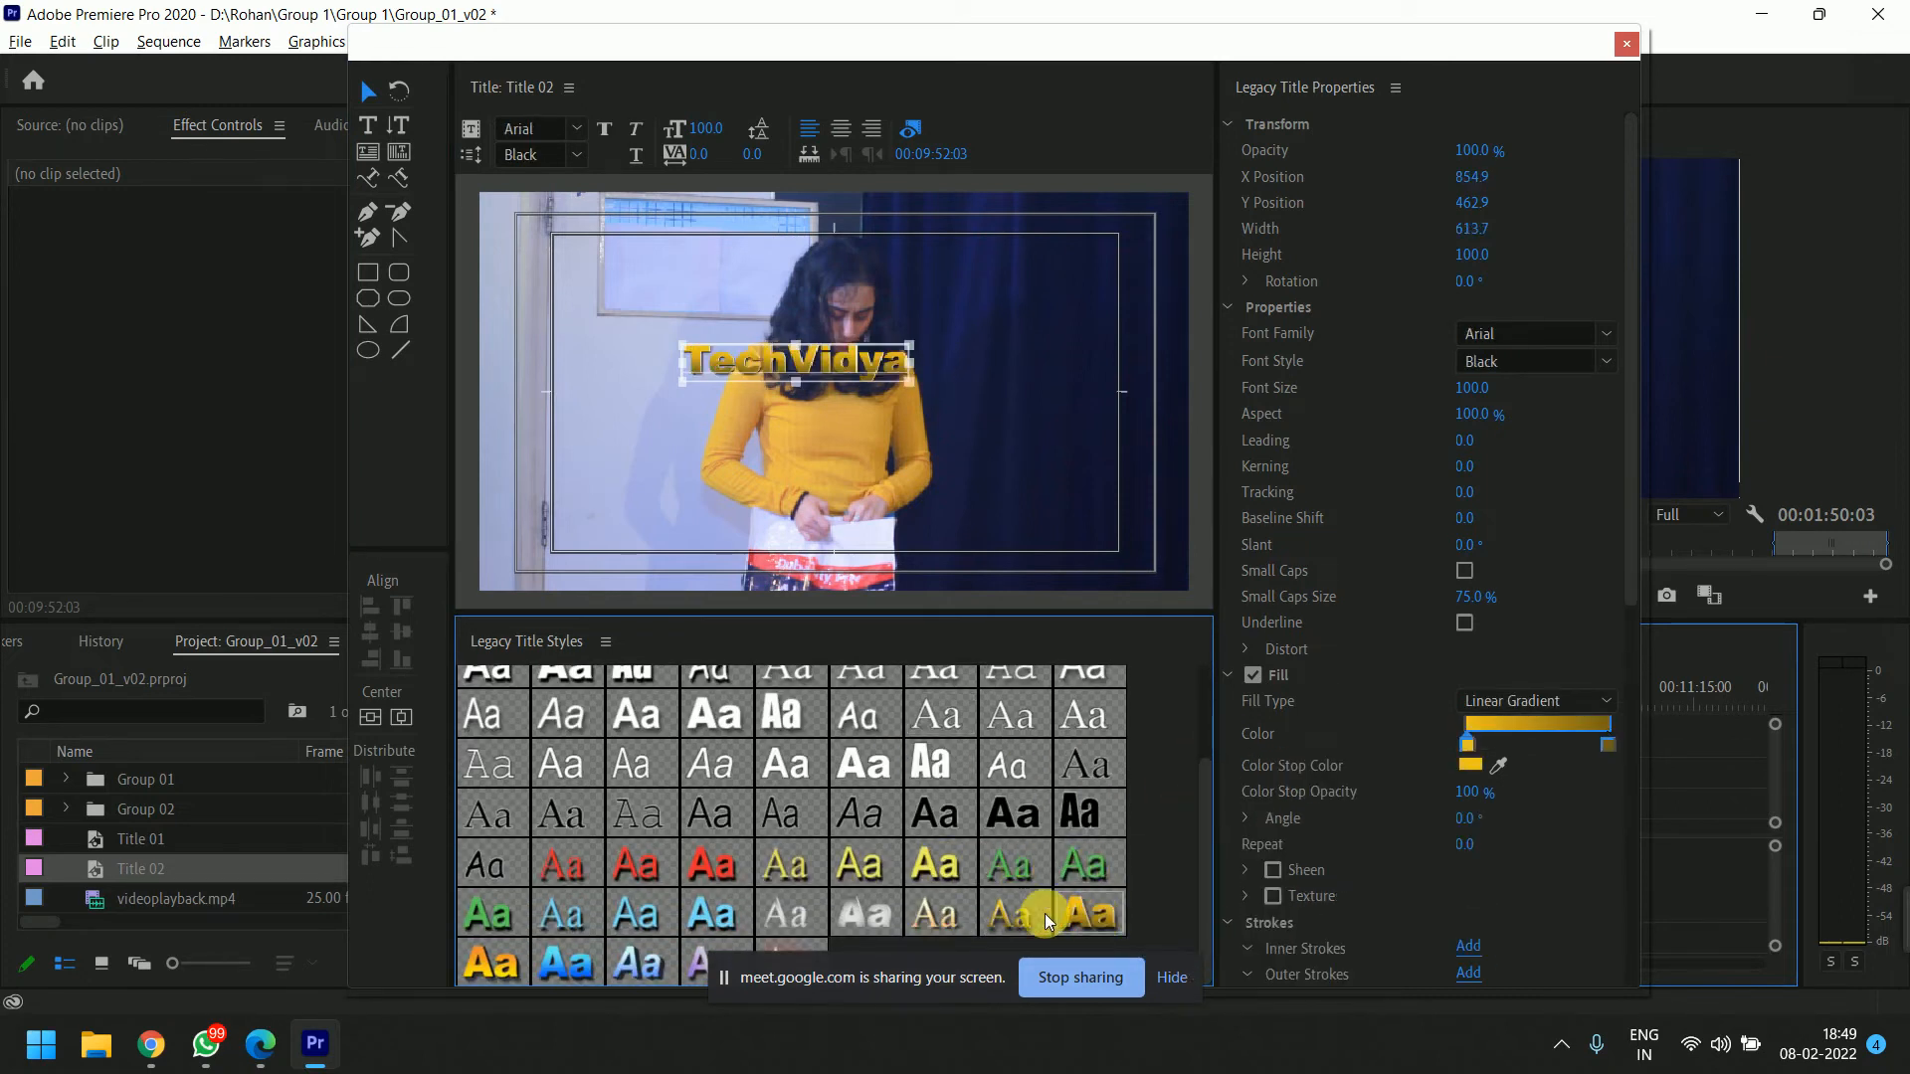
{"action": "left_click", "coordinate": [487, 970]}
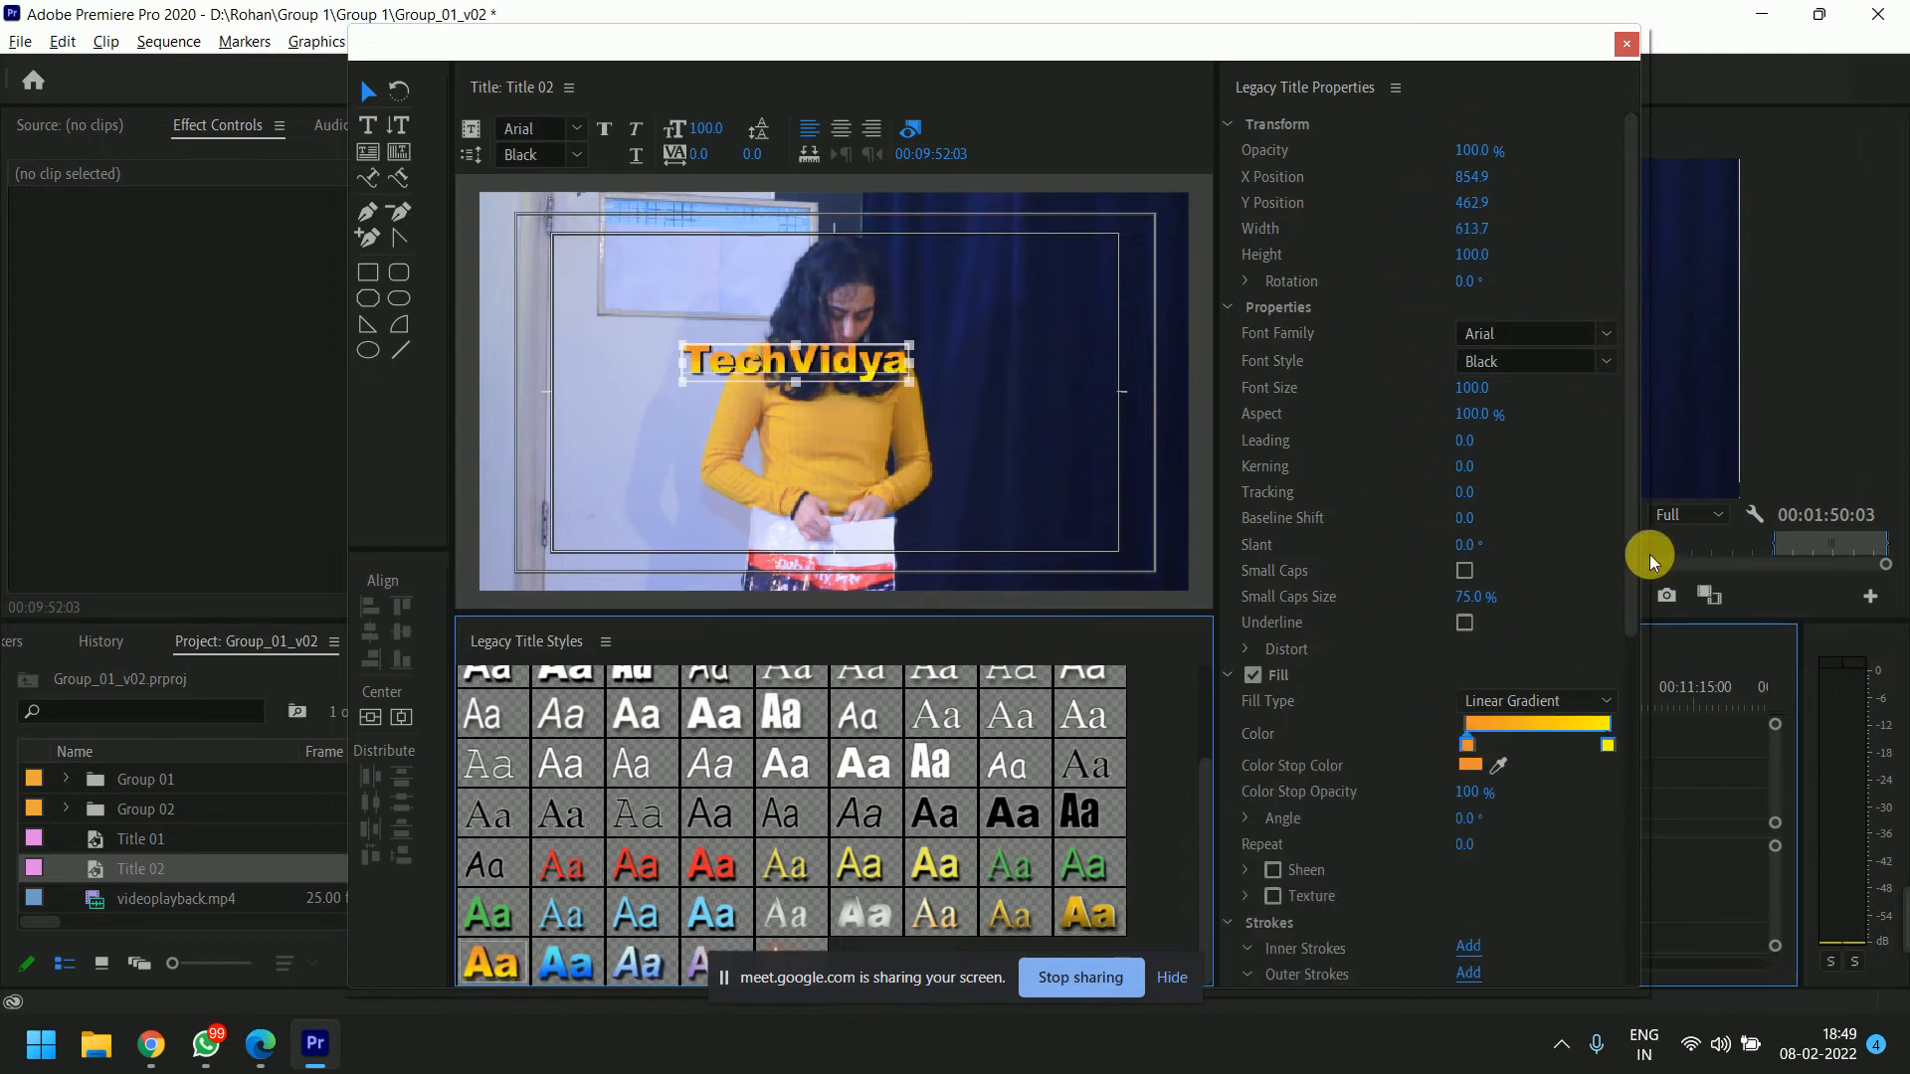
Examine the gradient-styled text's transform, font, fill, outer stroke and shadow properties.
{"action": "mouse_move", "coordinate": [1632, 558]}
{"action": "left_mouse_down"}
{"action": "mouse_move", "coordinate": [1625, 908]}
{"action": "mouse_move", "coordinate": [1654, 637]}
{"action": "mouse_move", "coordinate": [1629, 426]}
{"action": "left_mouse_up"}
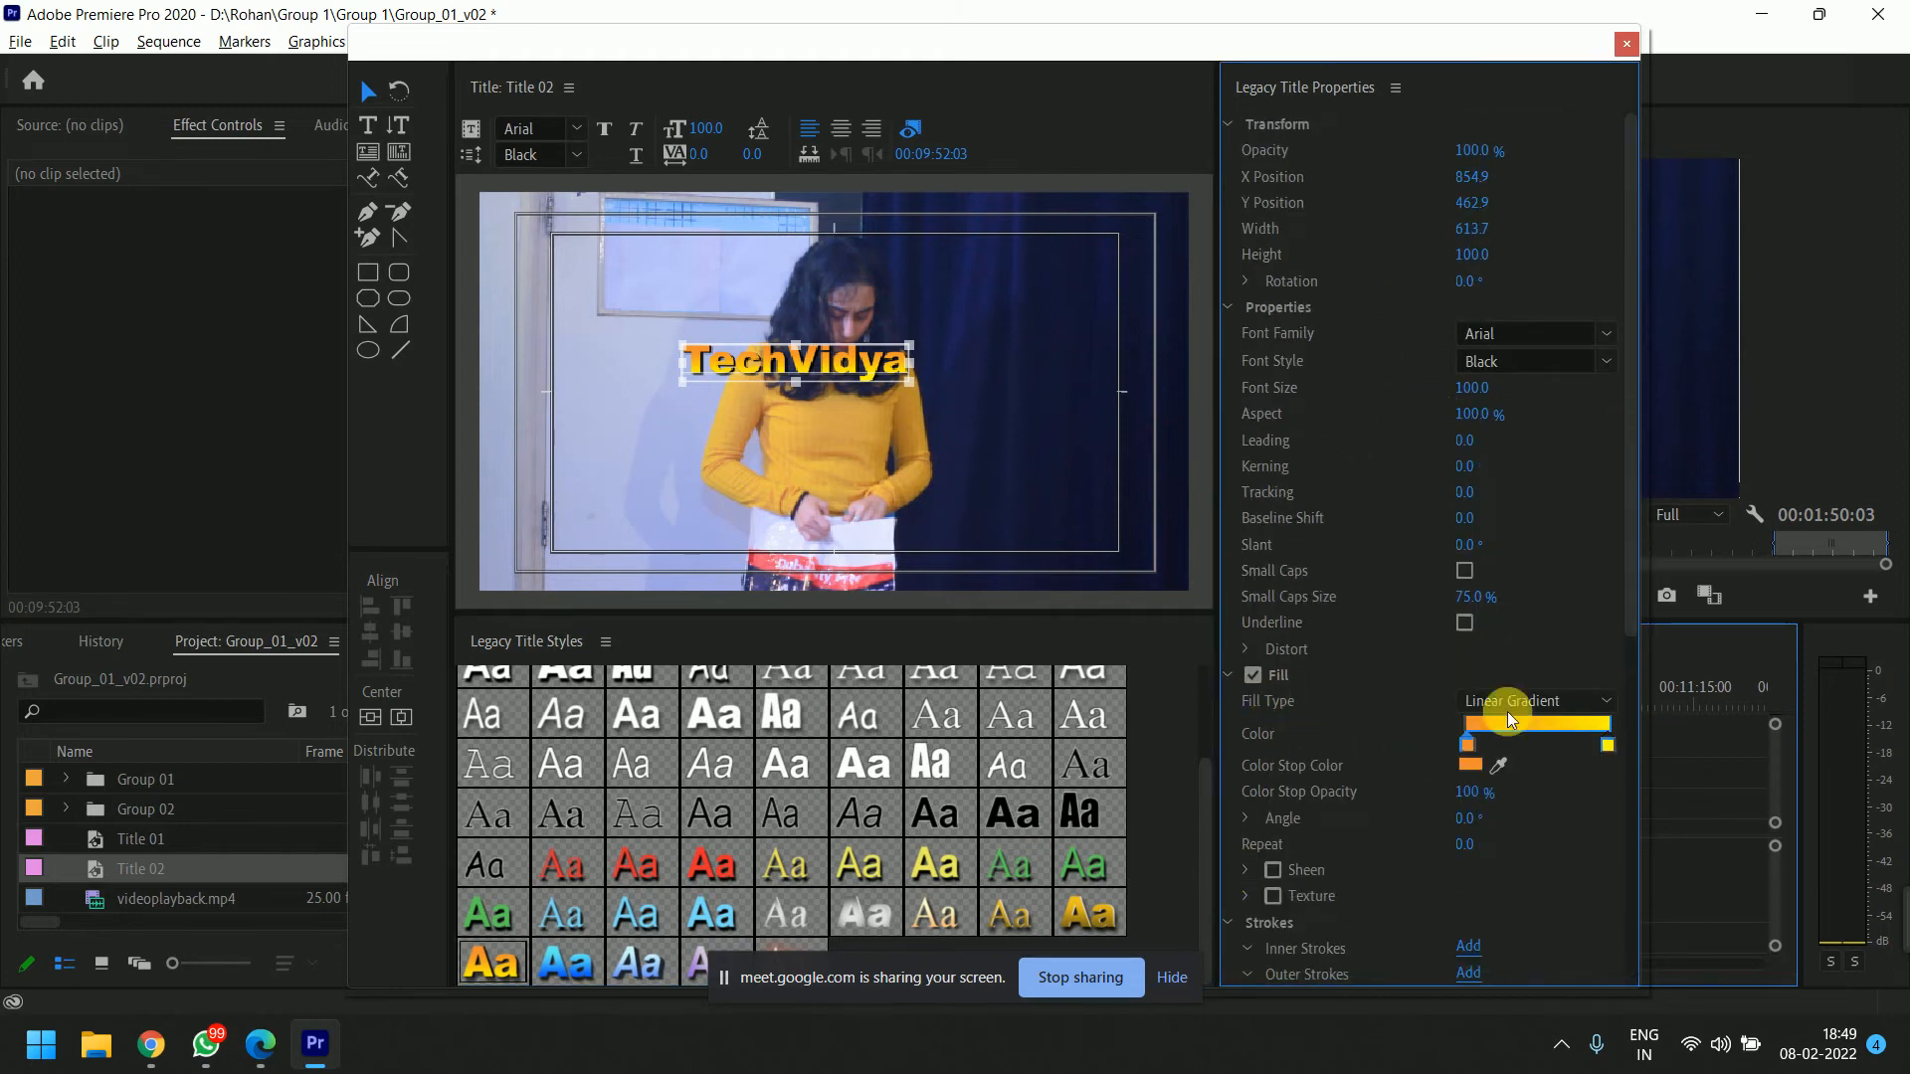
{"action": "left_click_drag", "start_coordinate": [1633, 558], "coordinate": [1633, 682]}
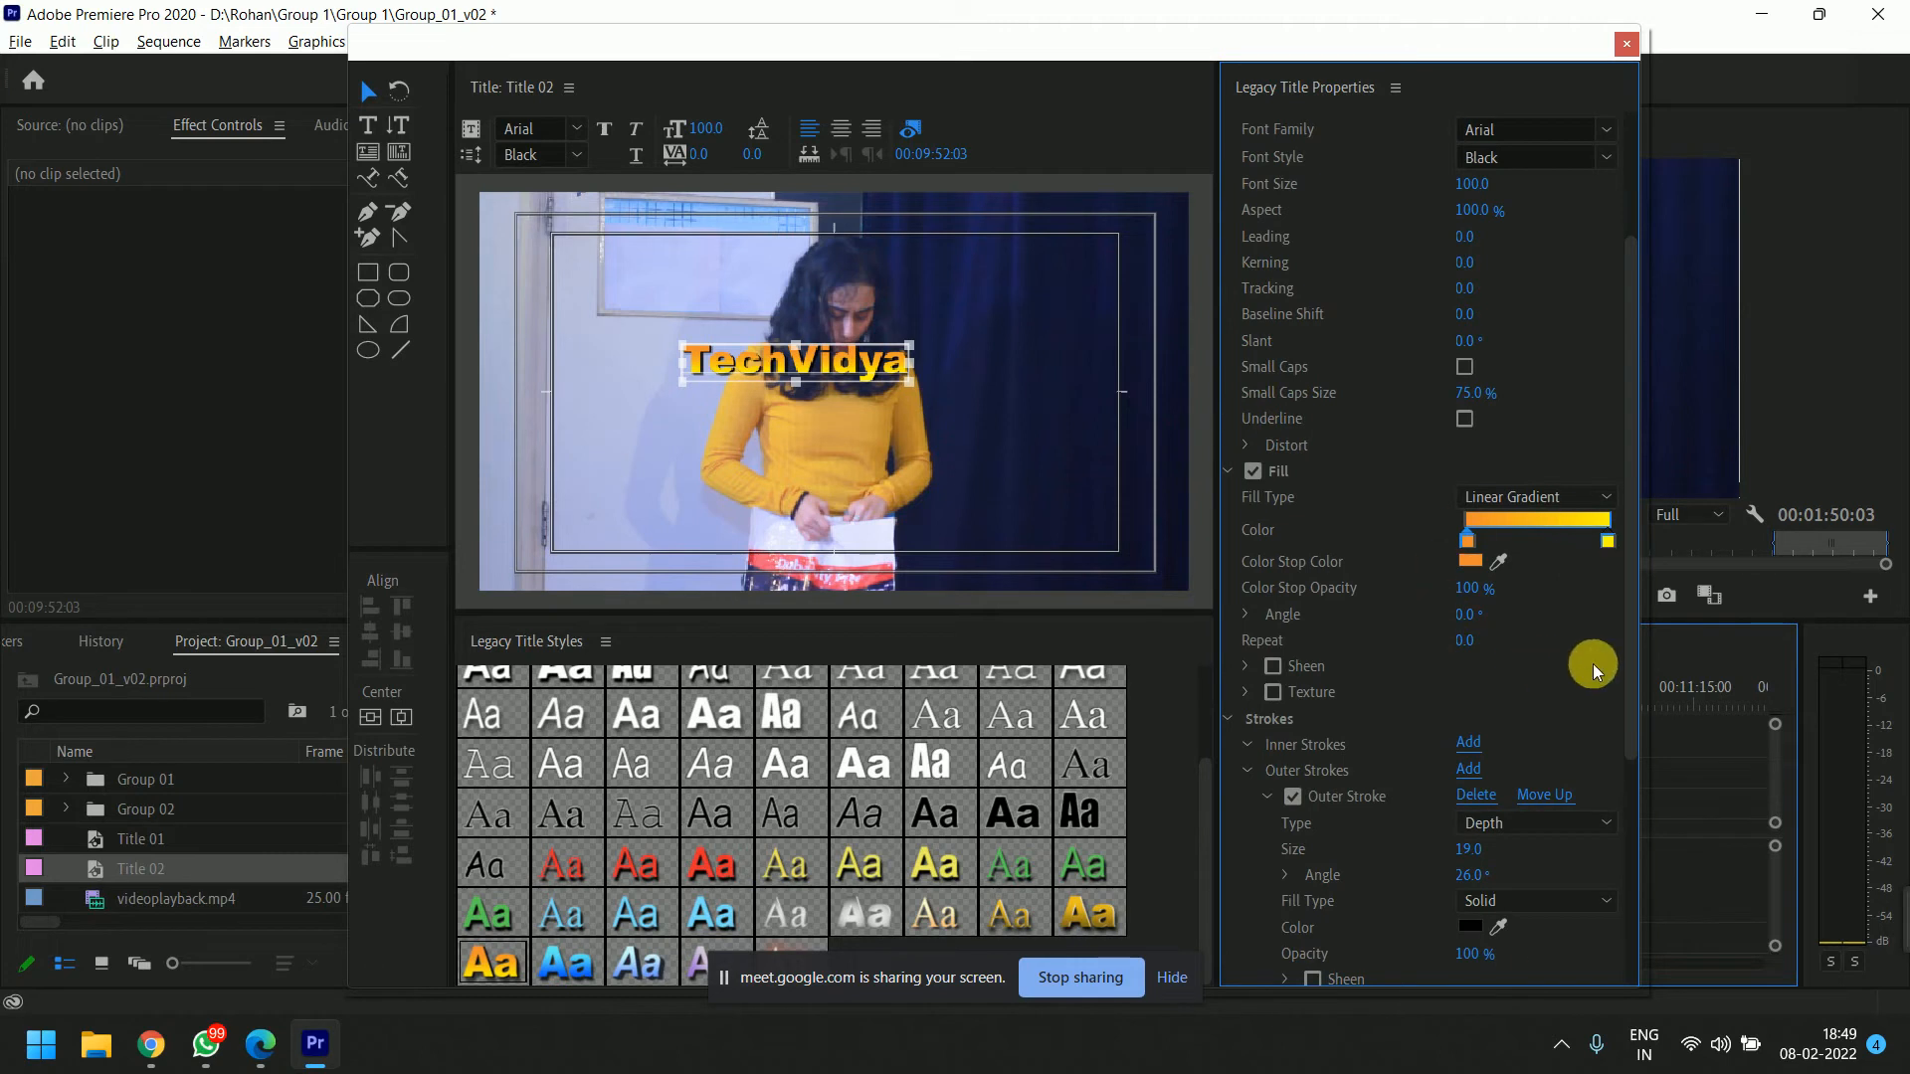
{"action": "scroll", "coordinate": [1632, 753], "scroll_direction": "down", "scroll_amount": 5}
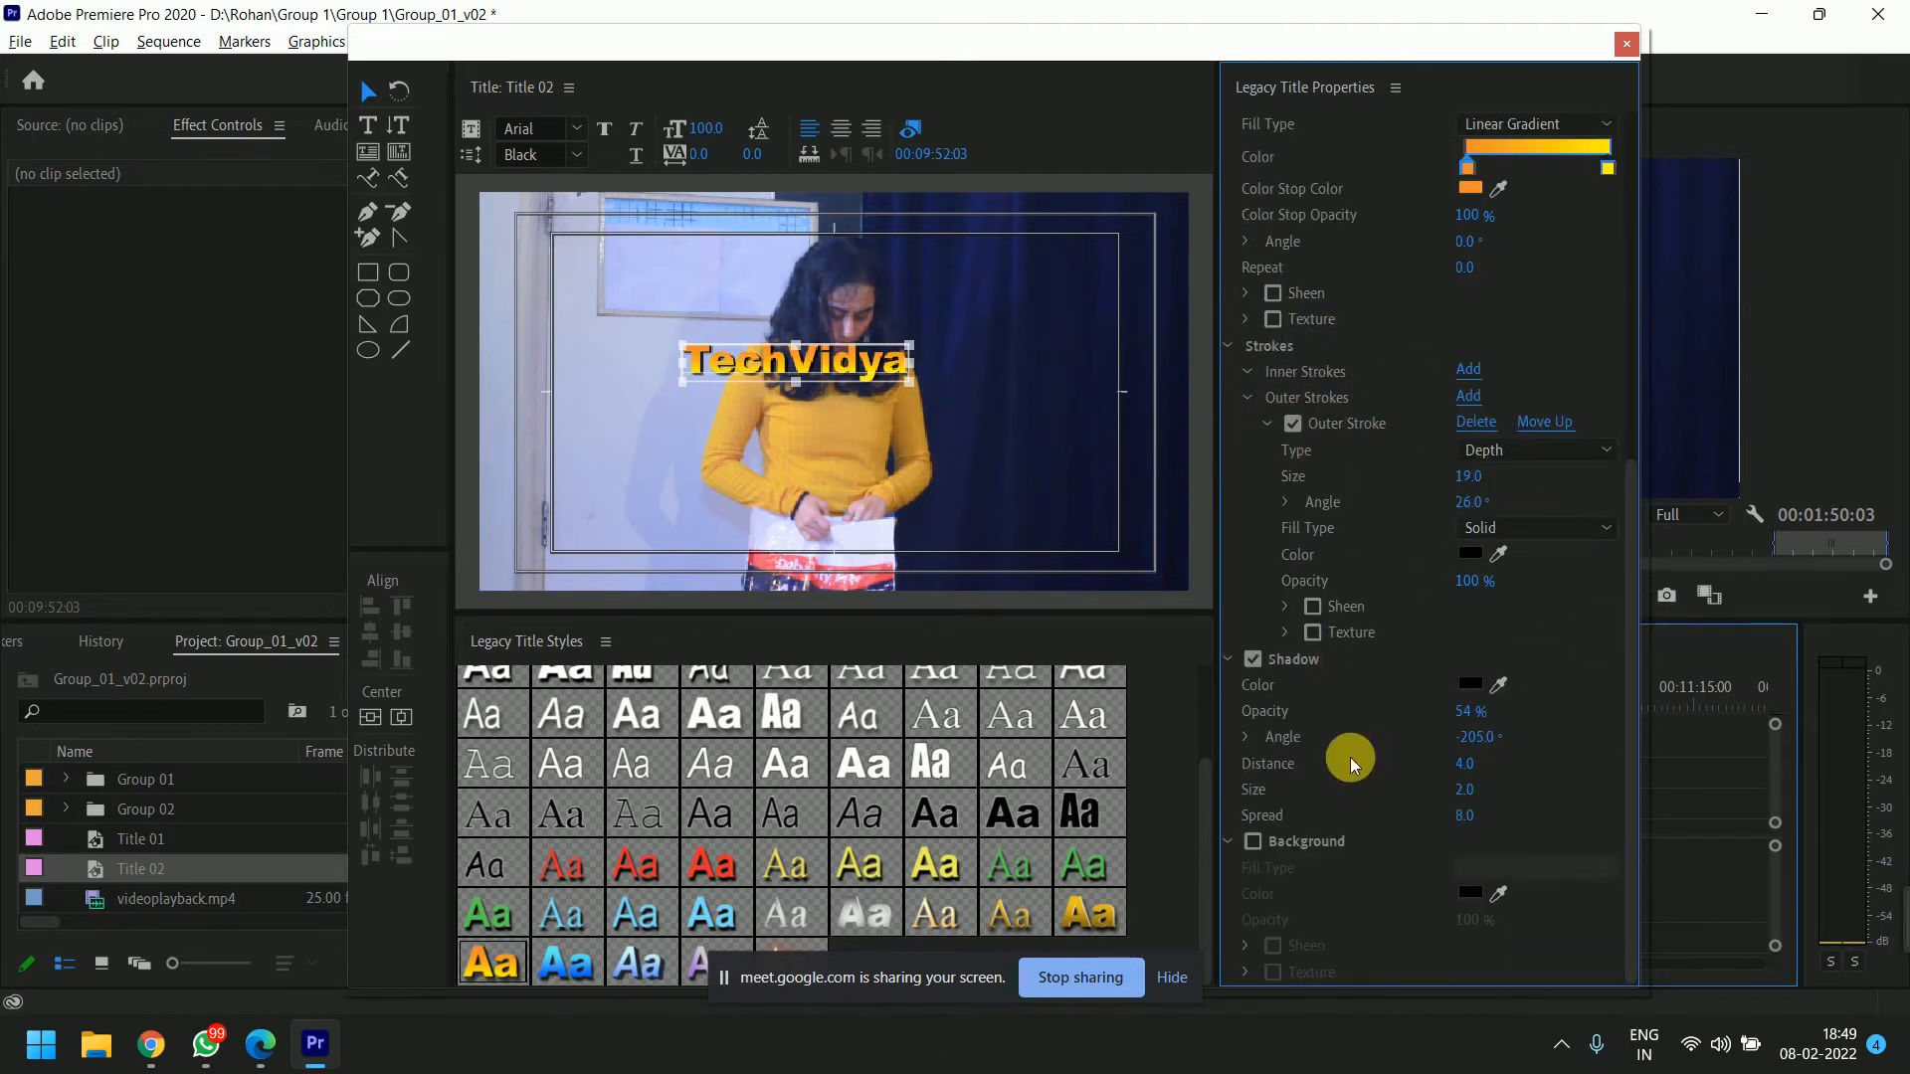
{"action": "left_click_drag", "start_coordinate": [1632, 791], "coordinate": [1642, 296]}
Center the TechVidya text vertically and horizontally in the title frame.
{"action": "left_click", "coordinate": [968, 439]}
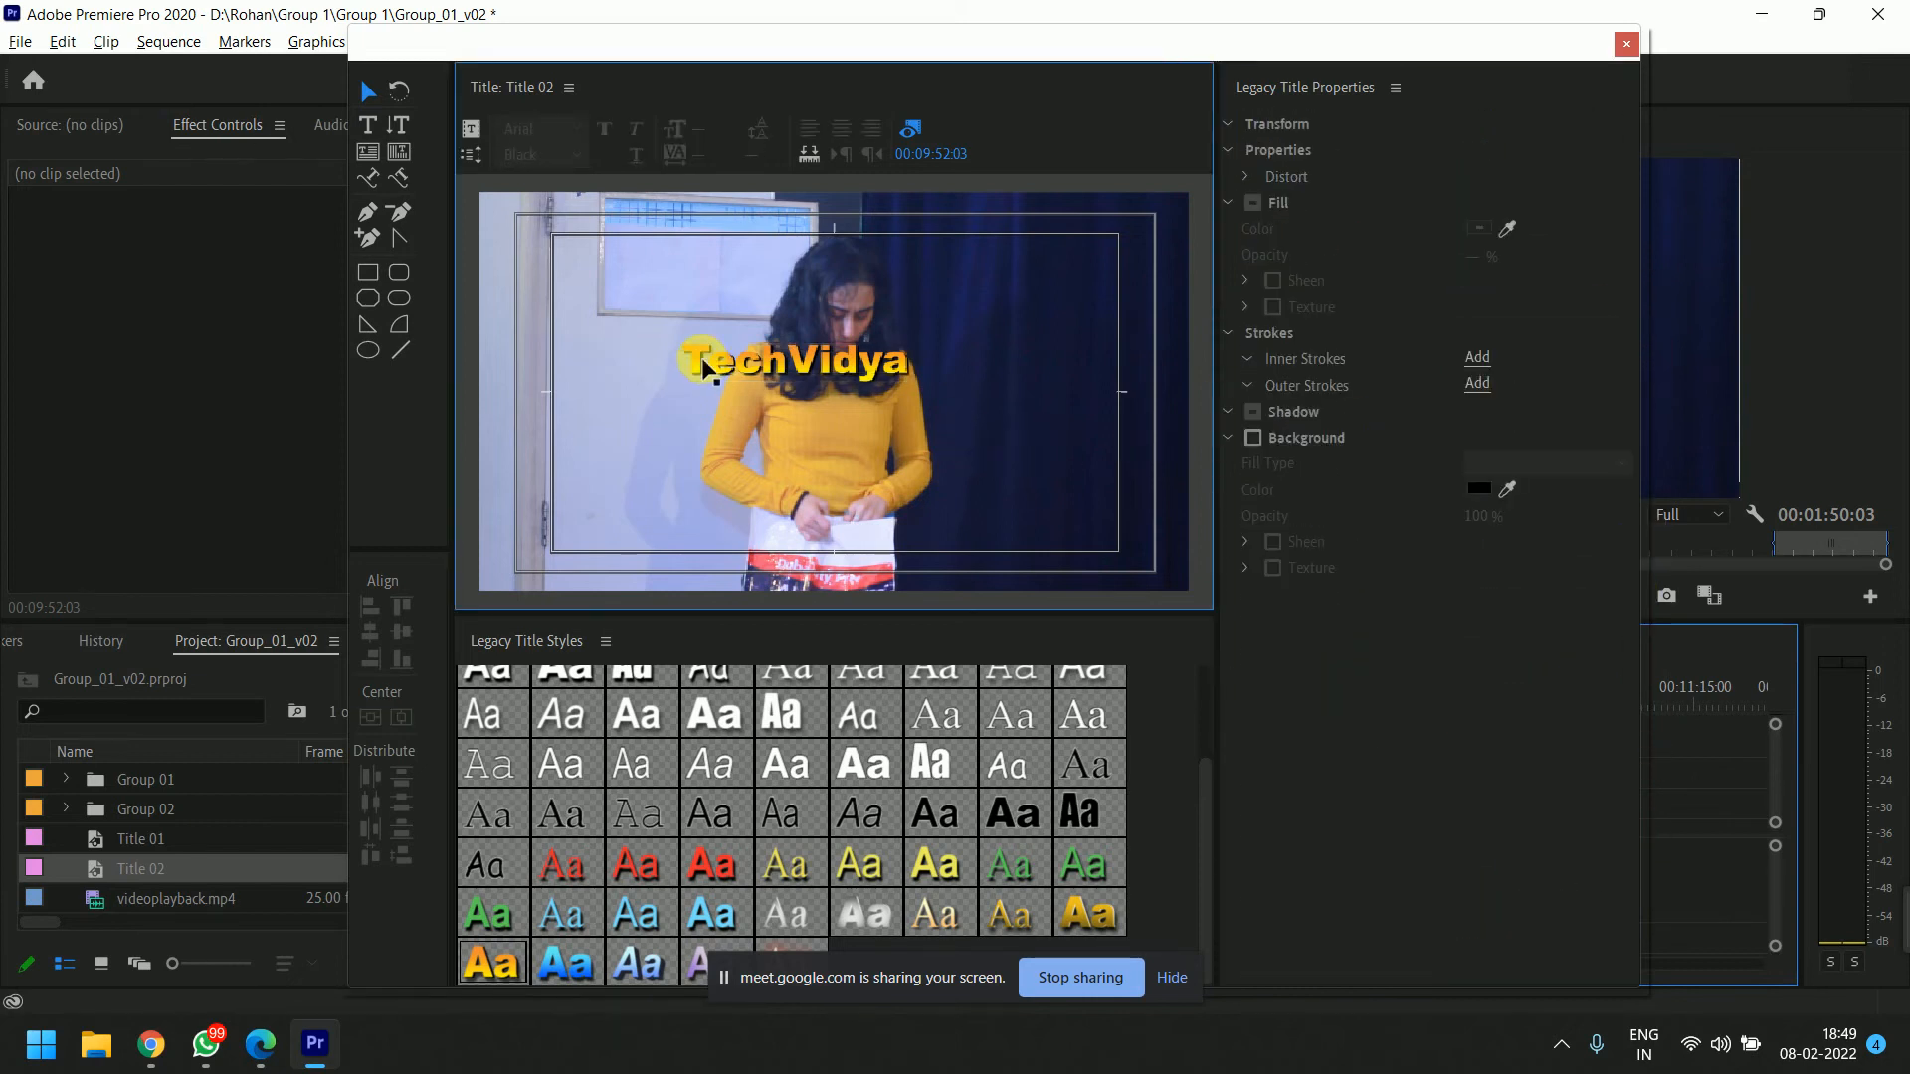
{"action": "left_click", "coordinate": [704, 365]}
{"action": "left_click", "coordinate": [384, 717]}
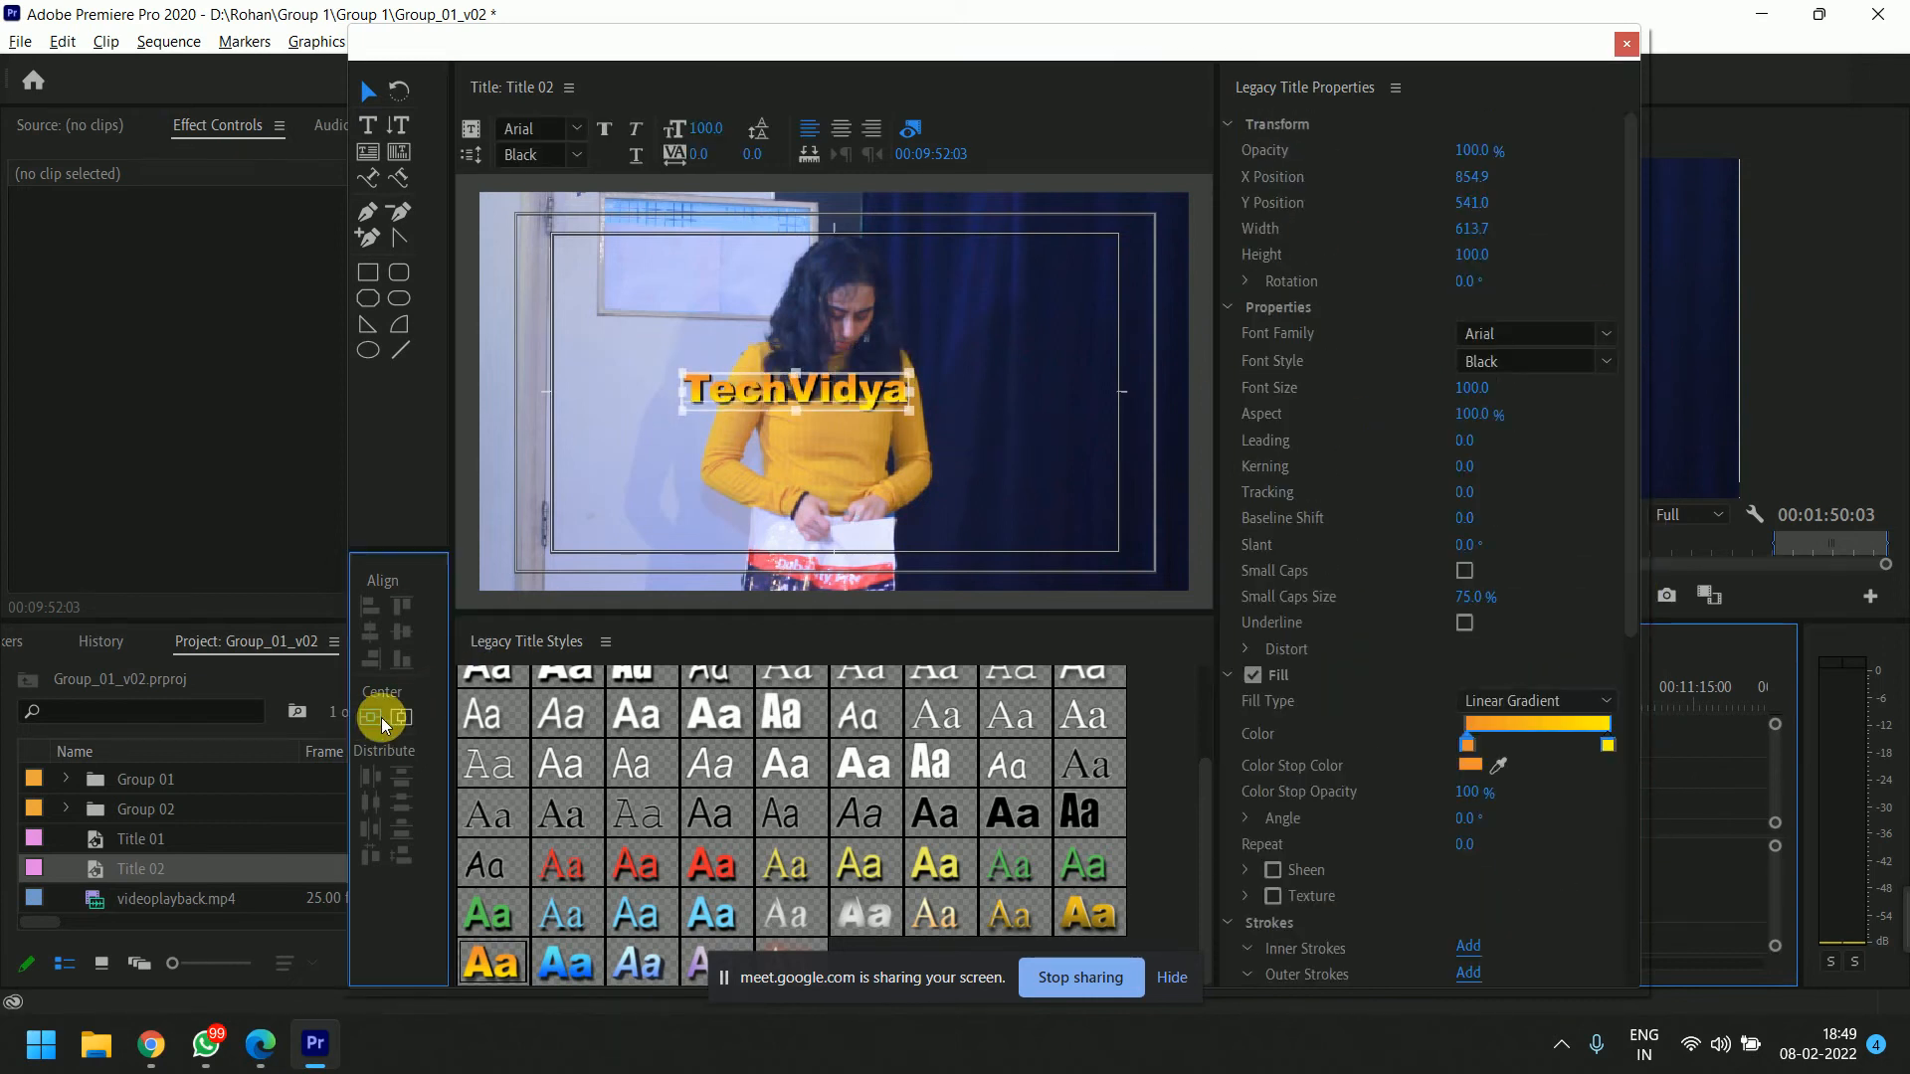
{"action": "left_click", "coordinate": [398, 720]}
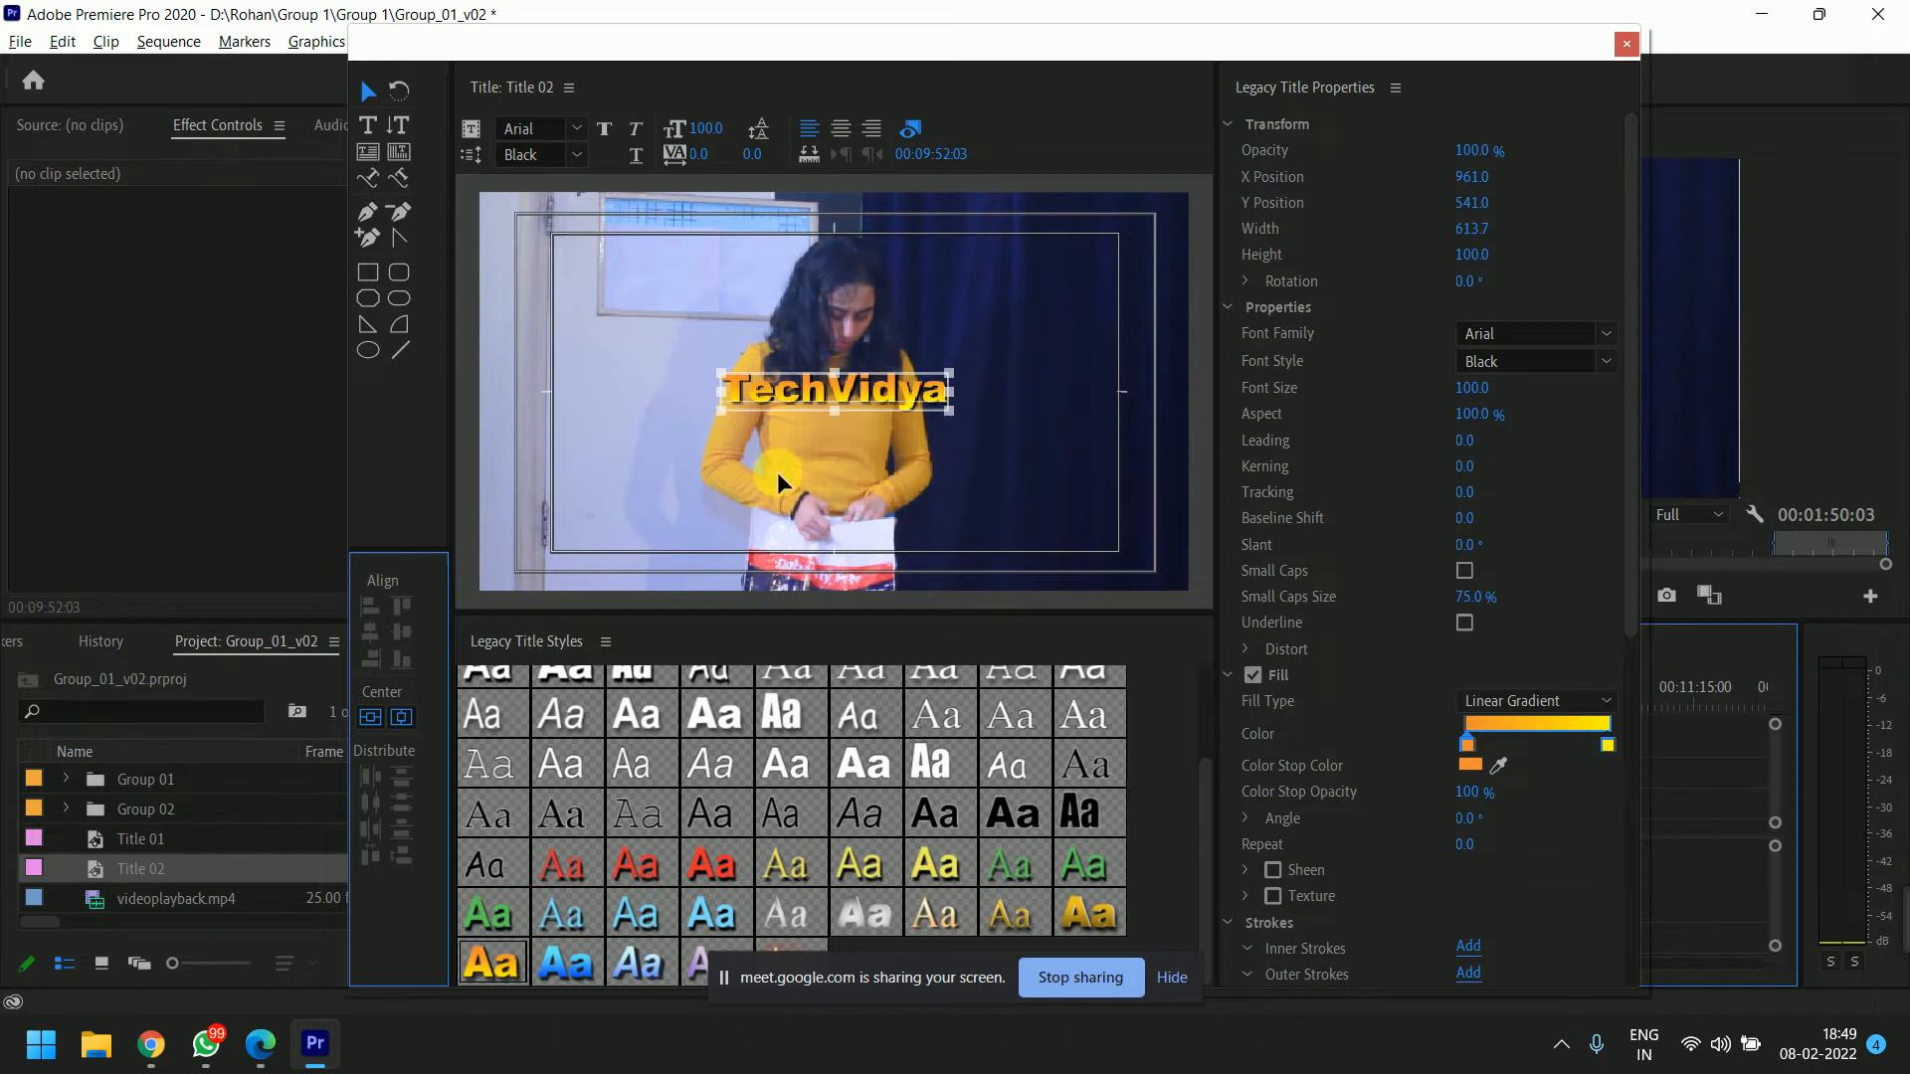
Check the canvas's graphic insertion options without choosing one, and delete the TechVidya text.
{"action": "right_click", "coordinate": [705, 486]}
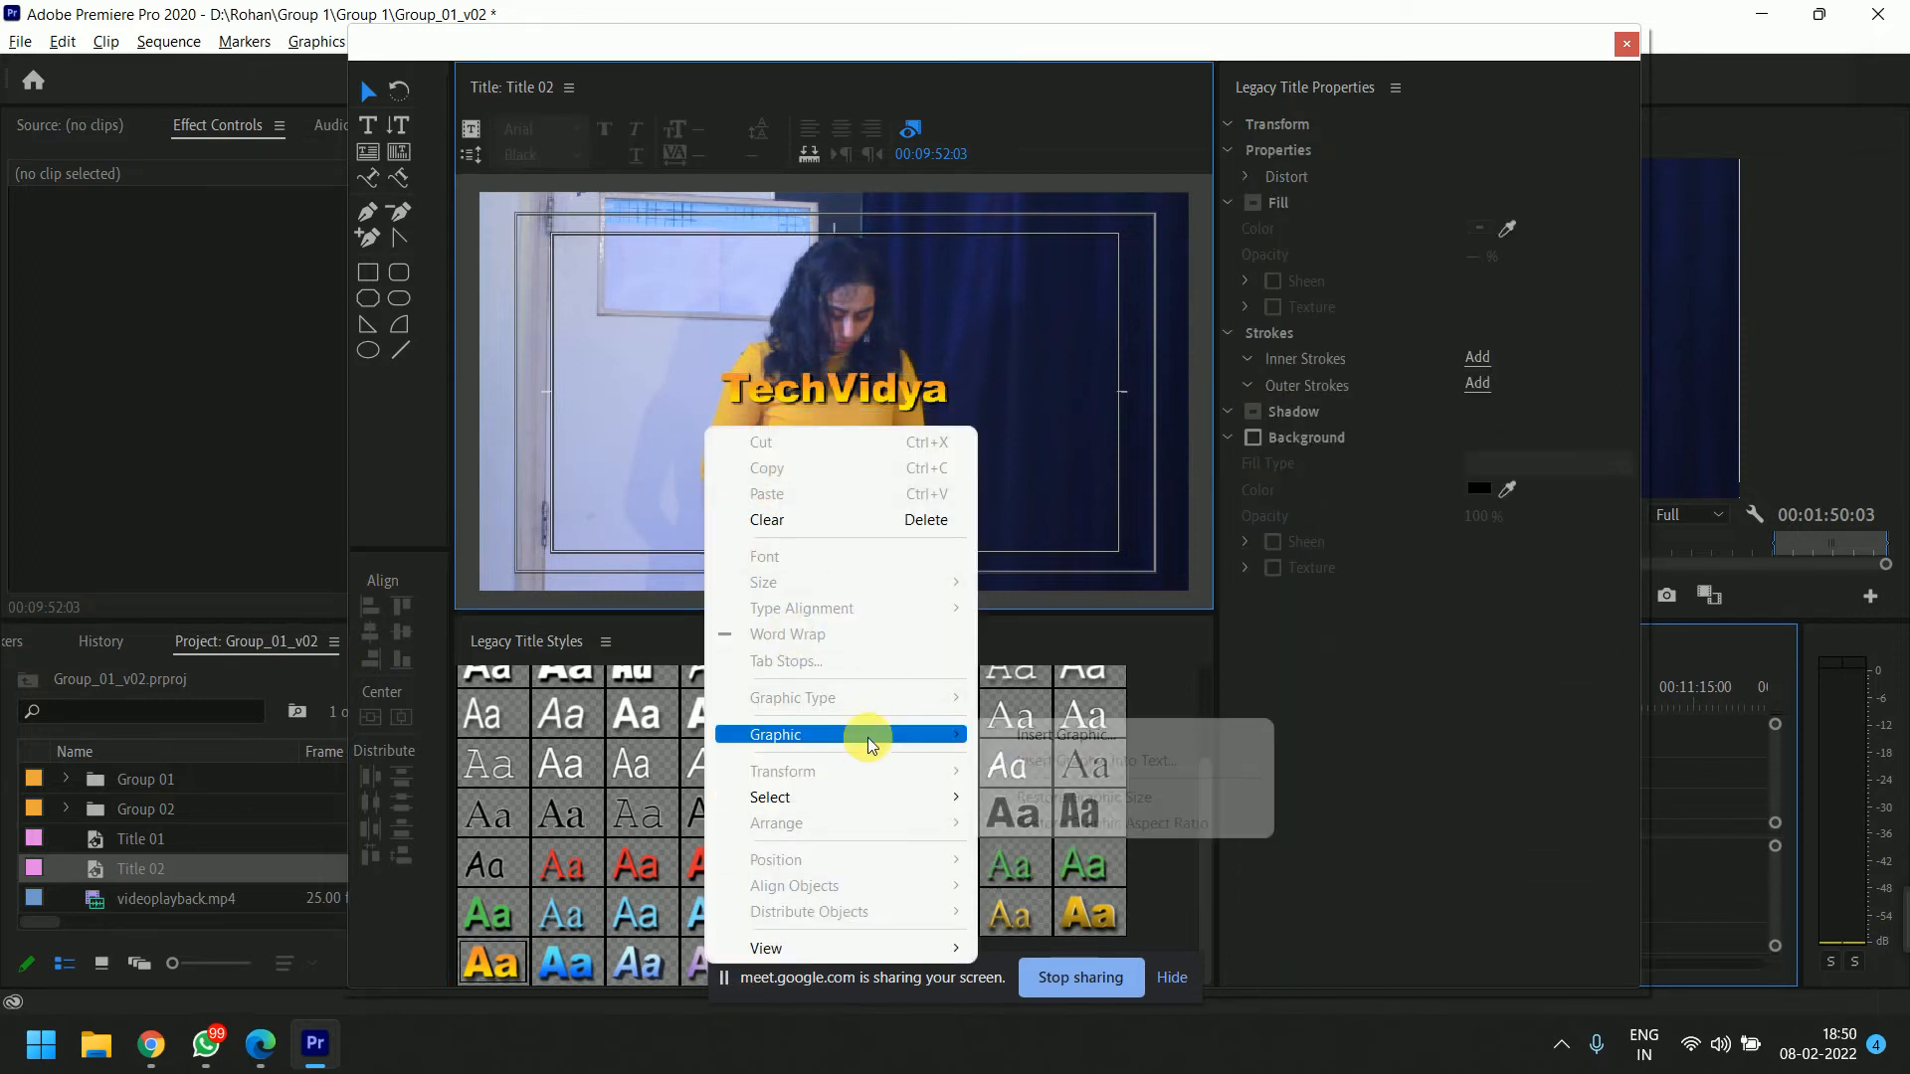
{"action": "mouse_move", "coordinate": [900, 734]}
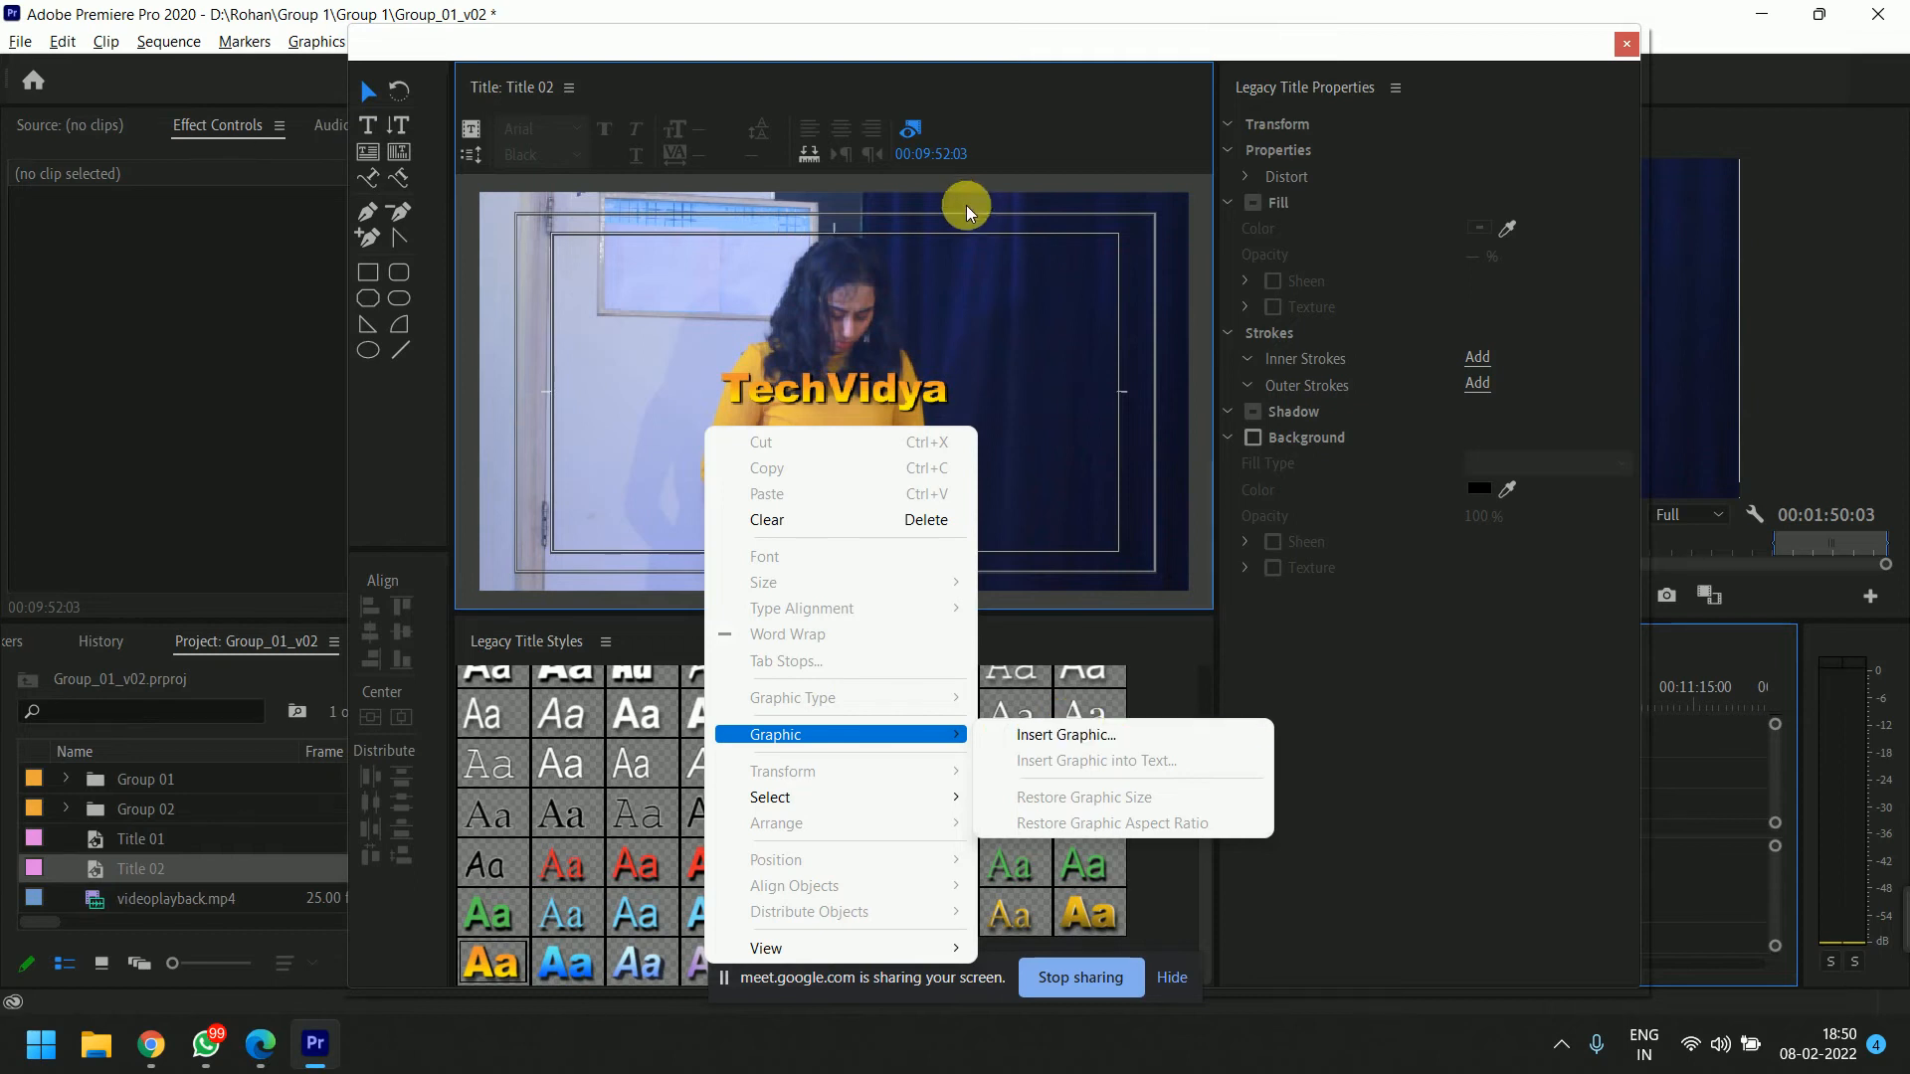
{"action": "left_click", "coordinate": [965, 289]}
{"action": "left_click", "coordinate": [877, 394]}
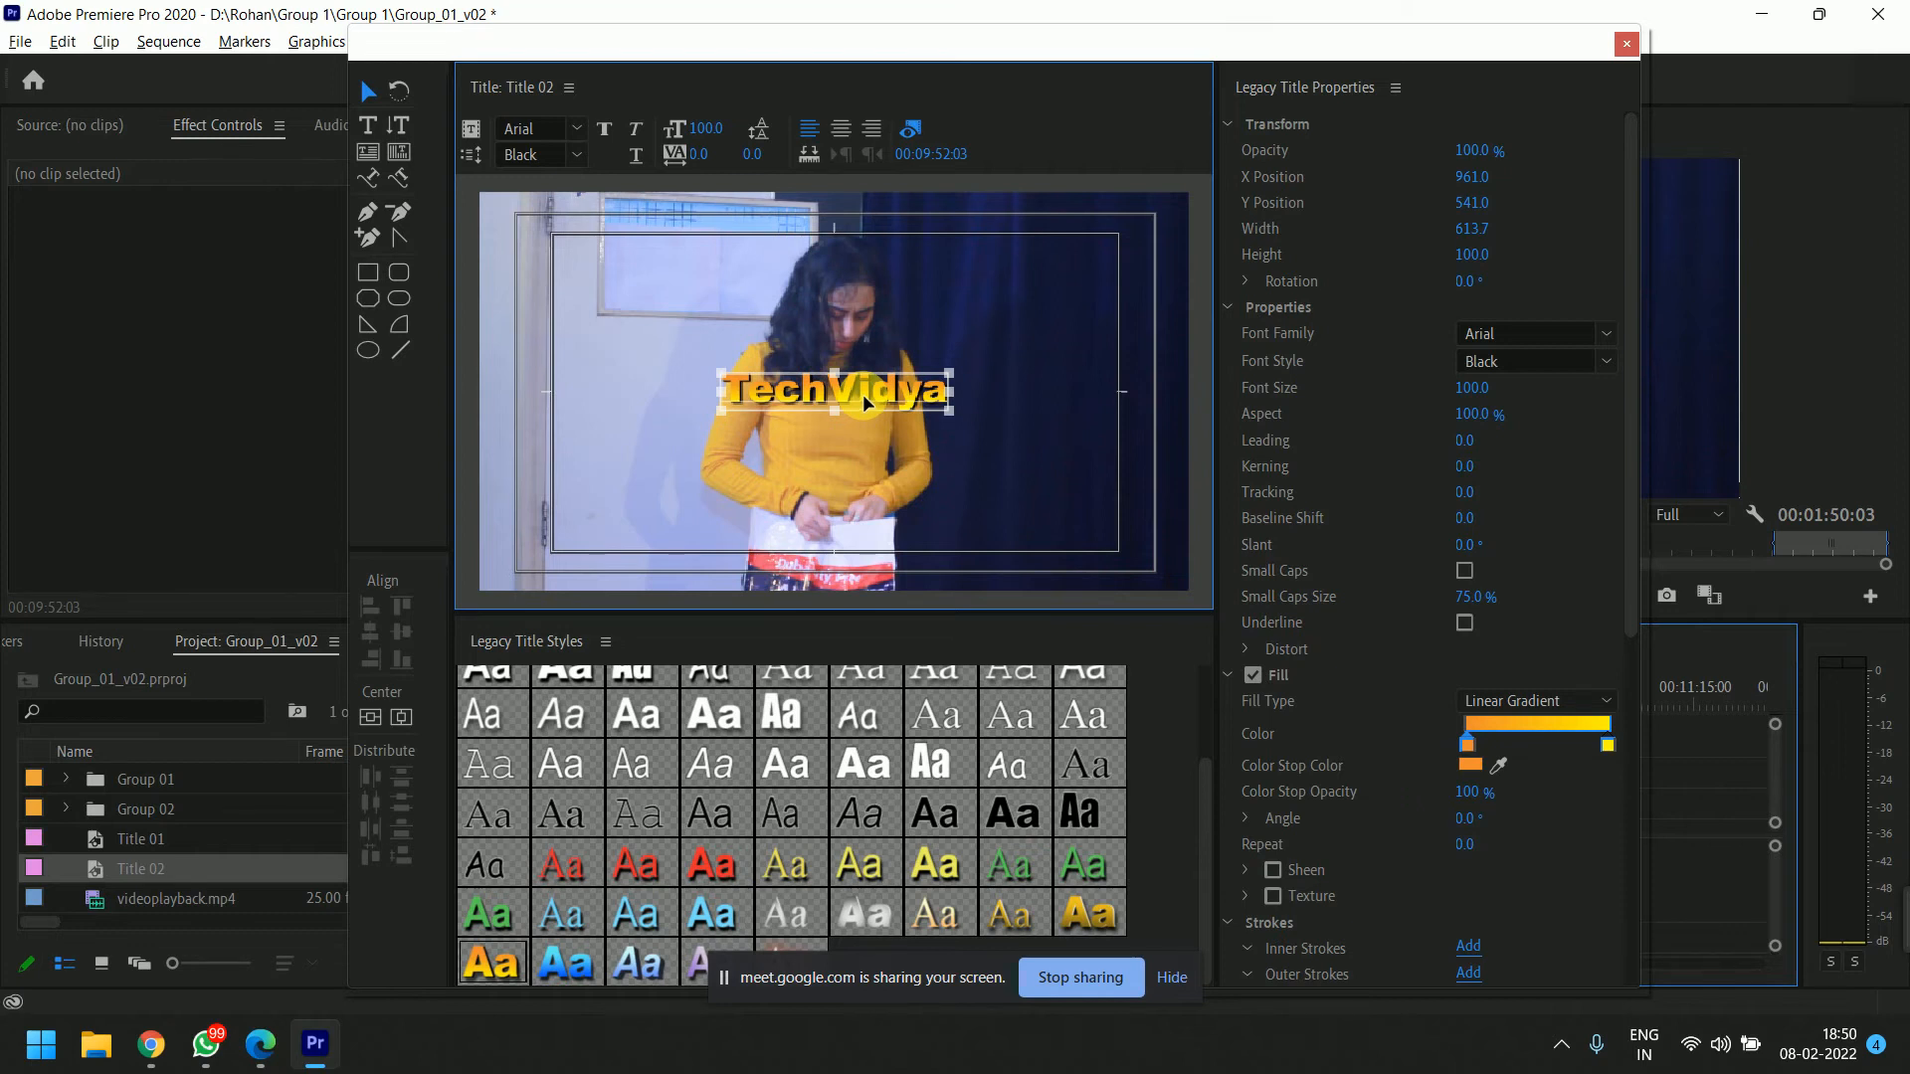
{"action": "key", "text": "Delete"}
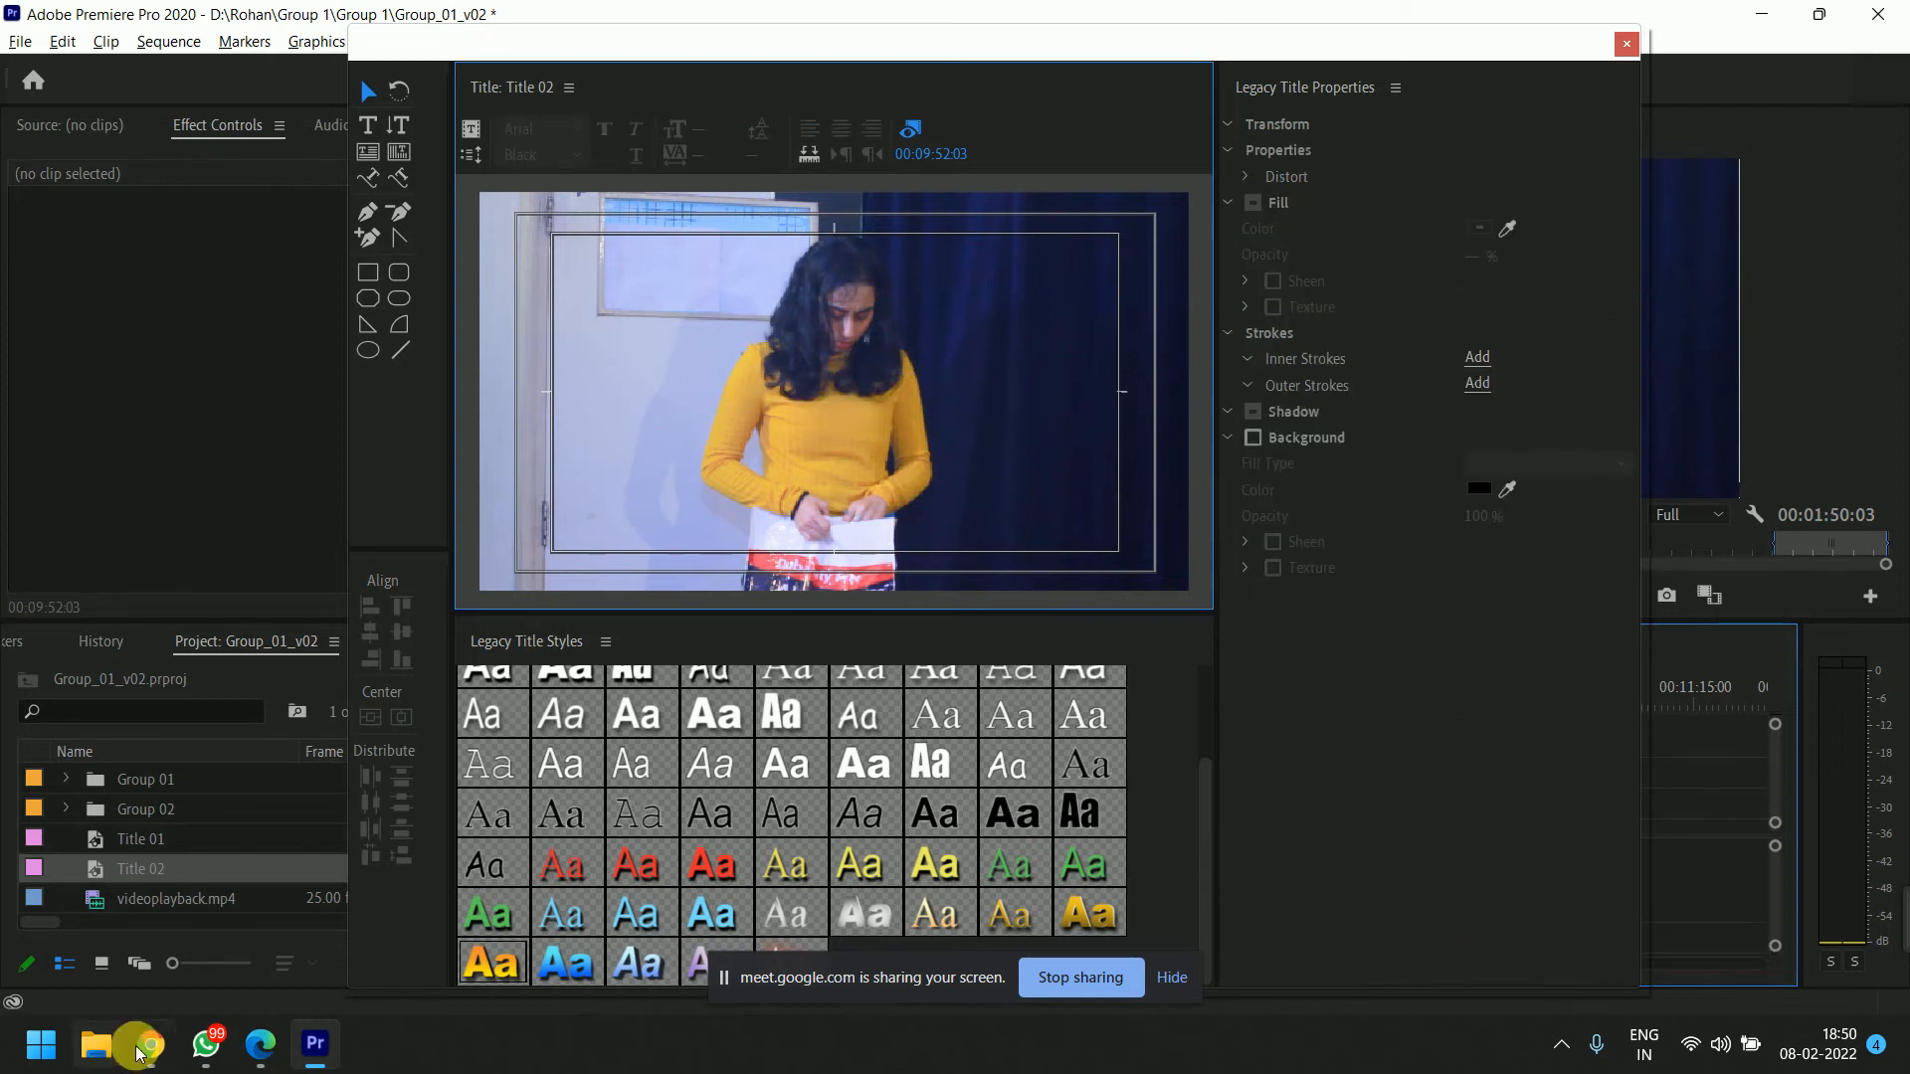
Switch to Chrome and search Google for "movies end credits" in a new tab.
{"action": "mouse_move", "coordinate": [136, 1054]}
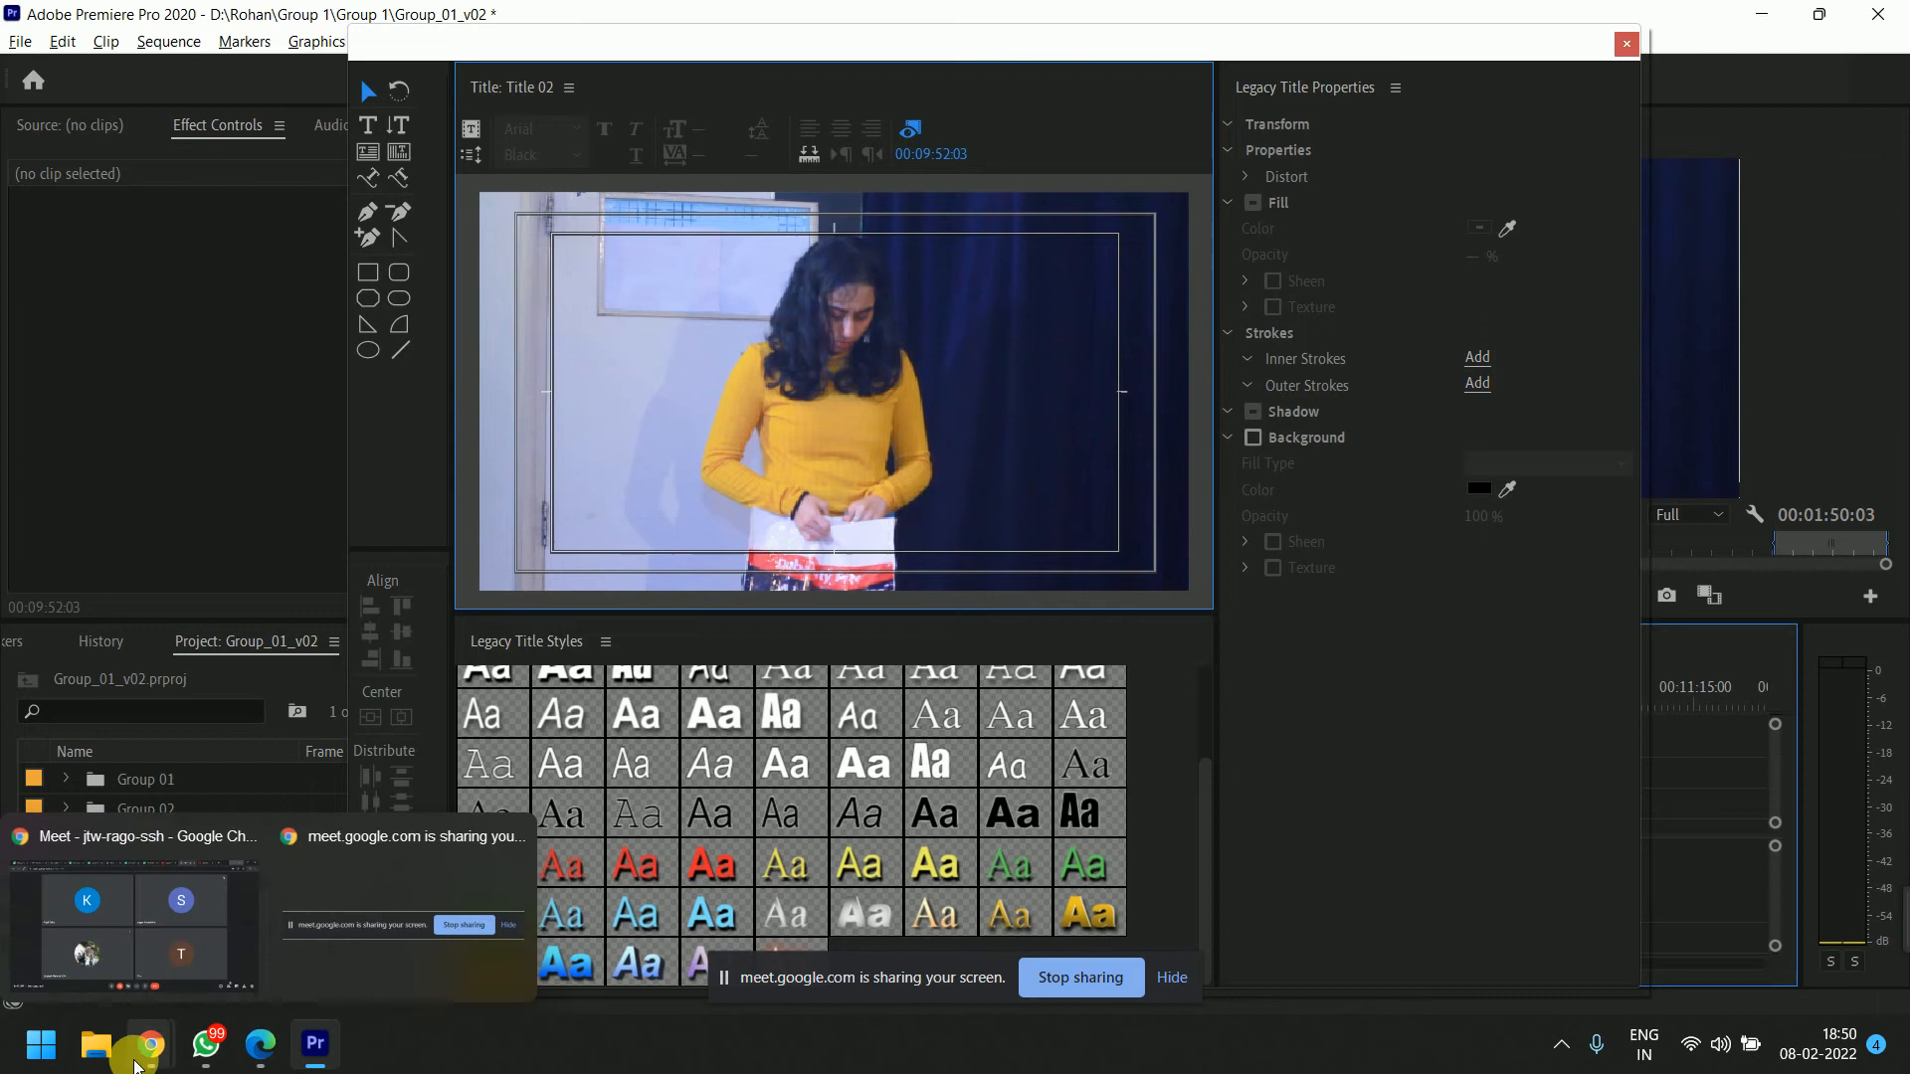
{"action": "left_click", "coordinate": [206, 929]}
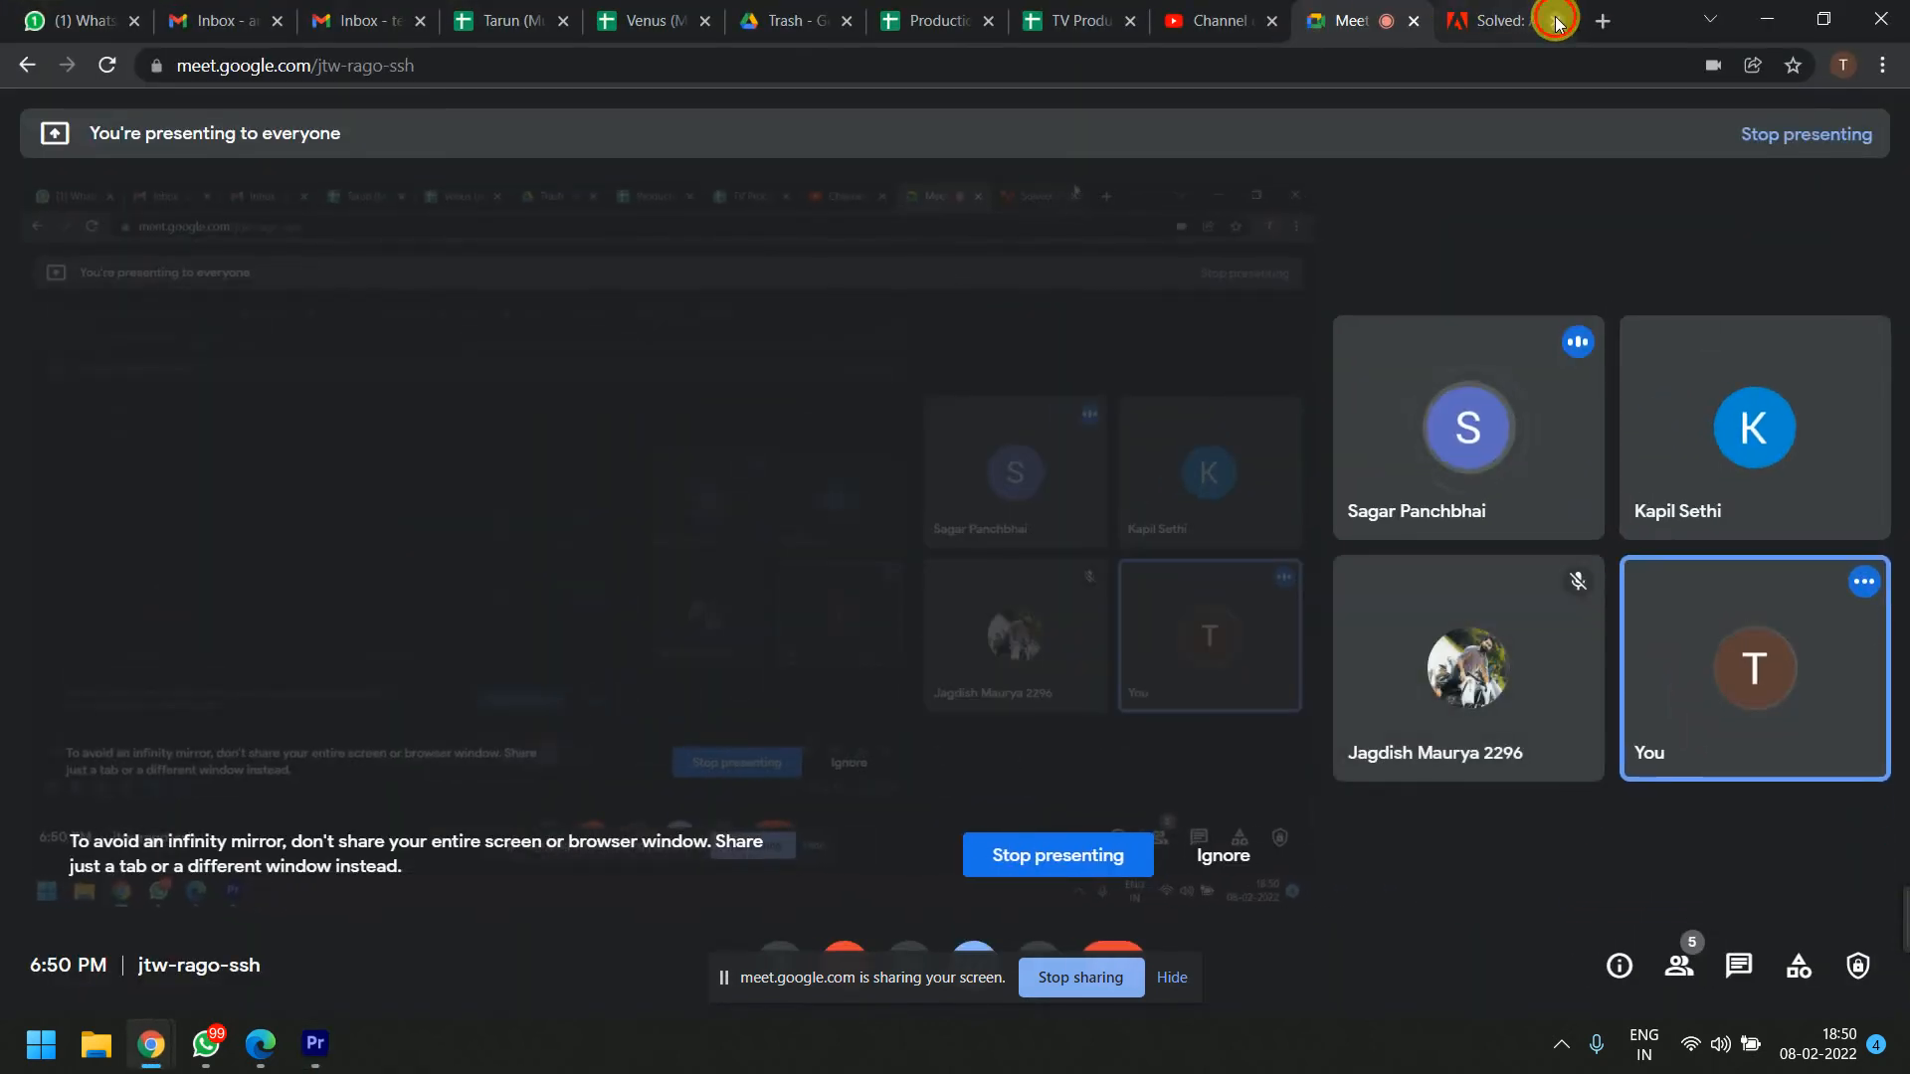
{"action": "left_click", "coordinate": [1598, 18]}
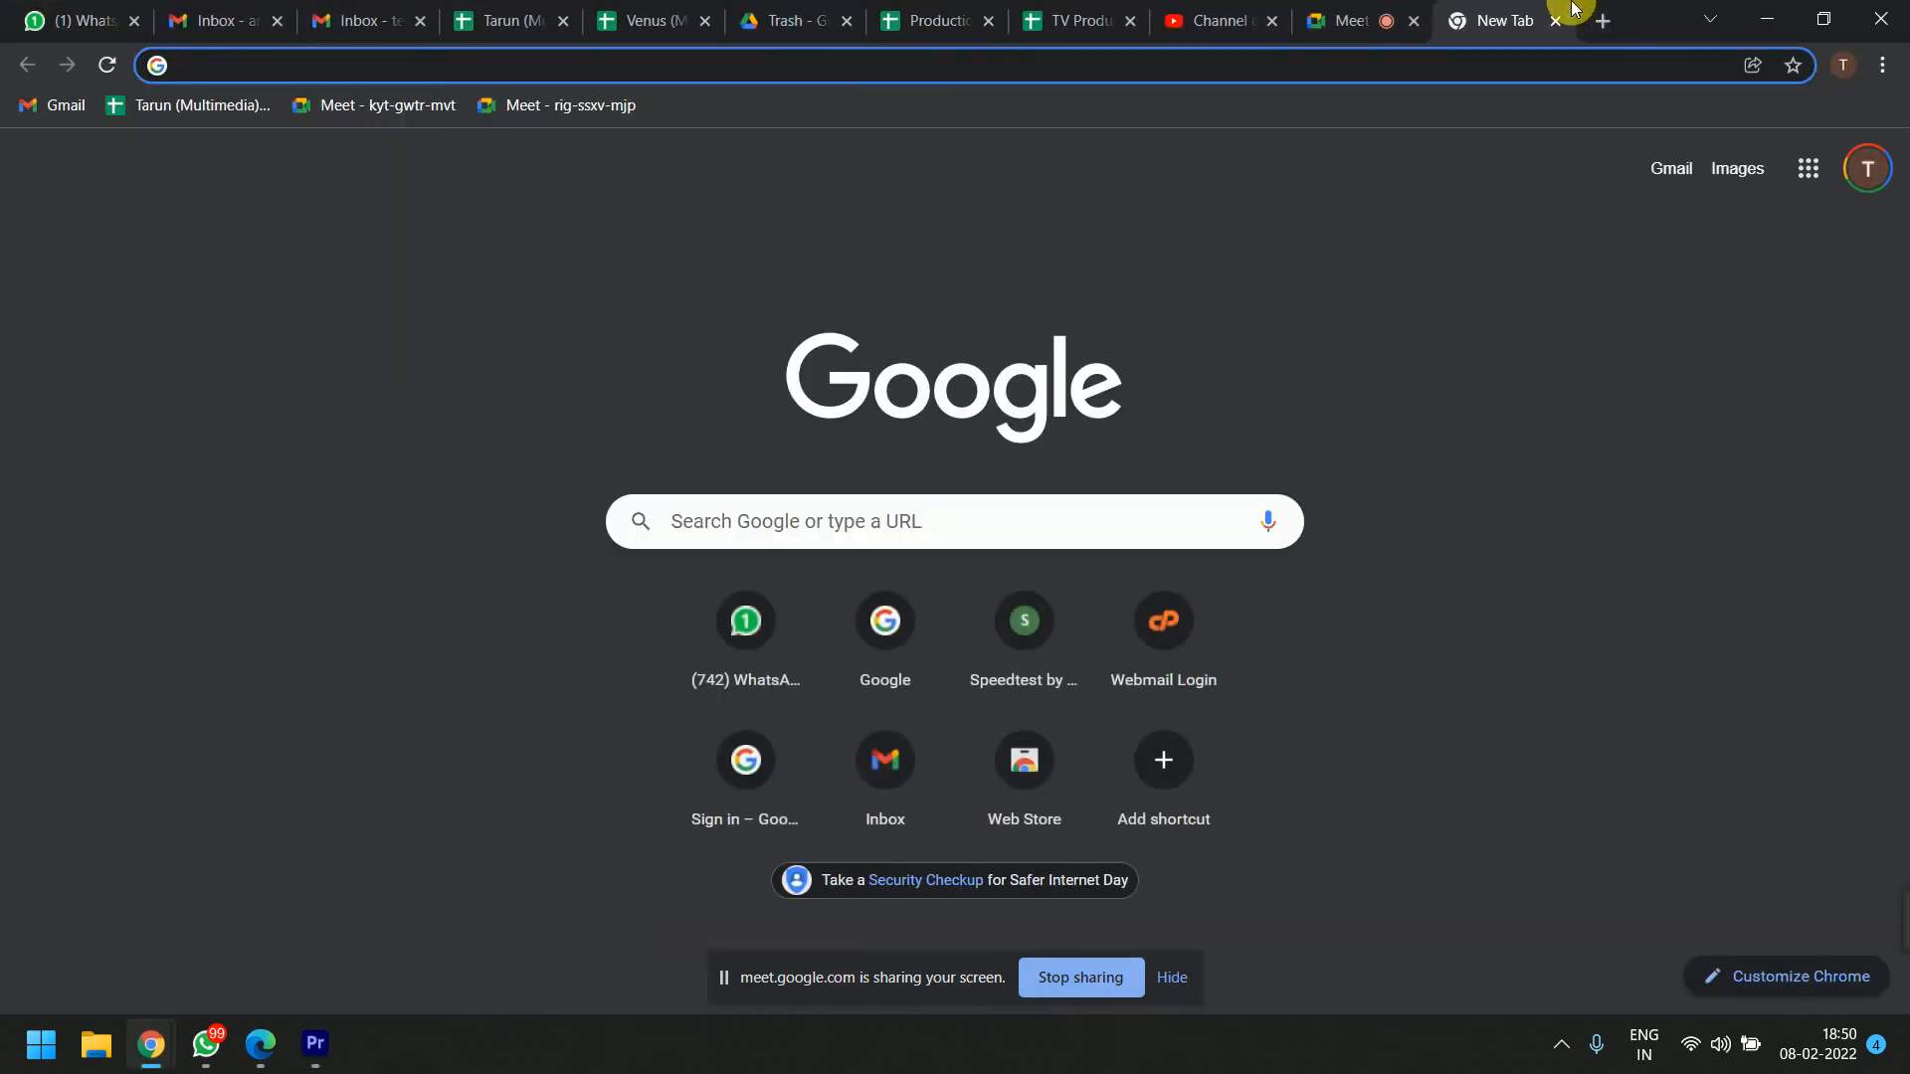
{"action": "type", "text": "movies "}
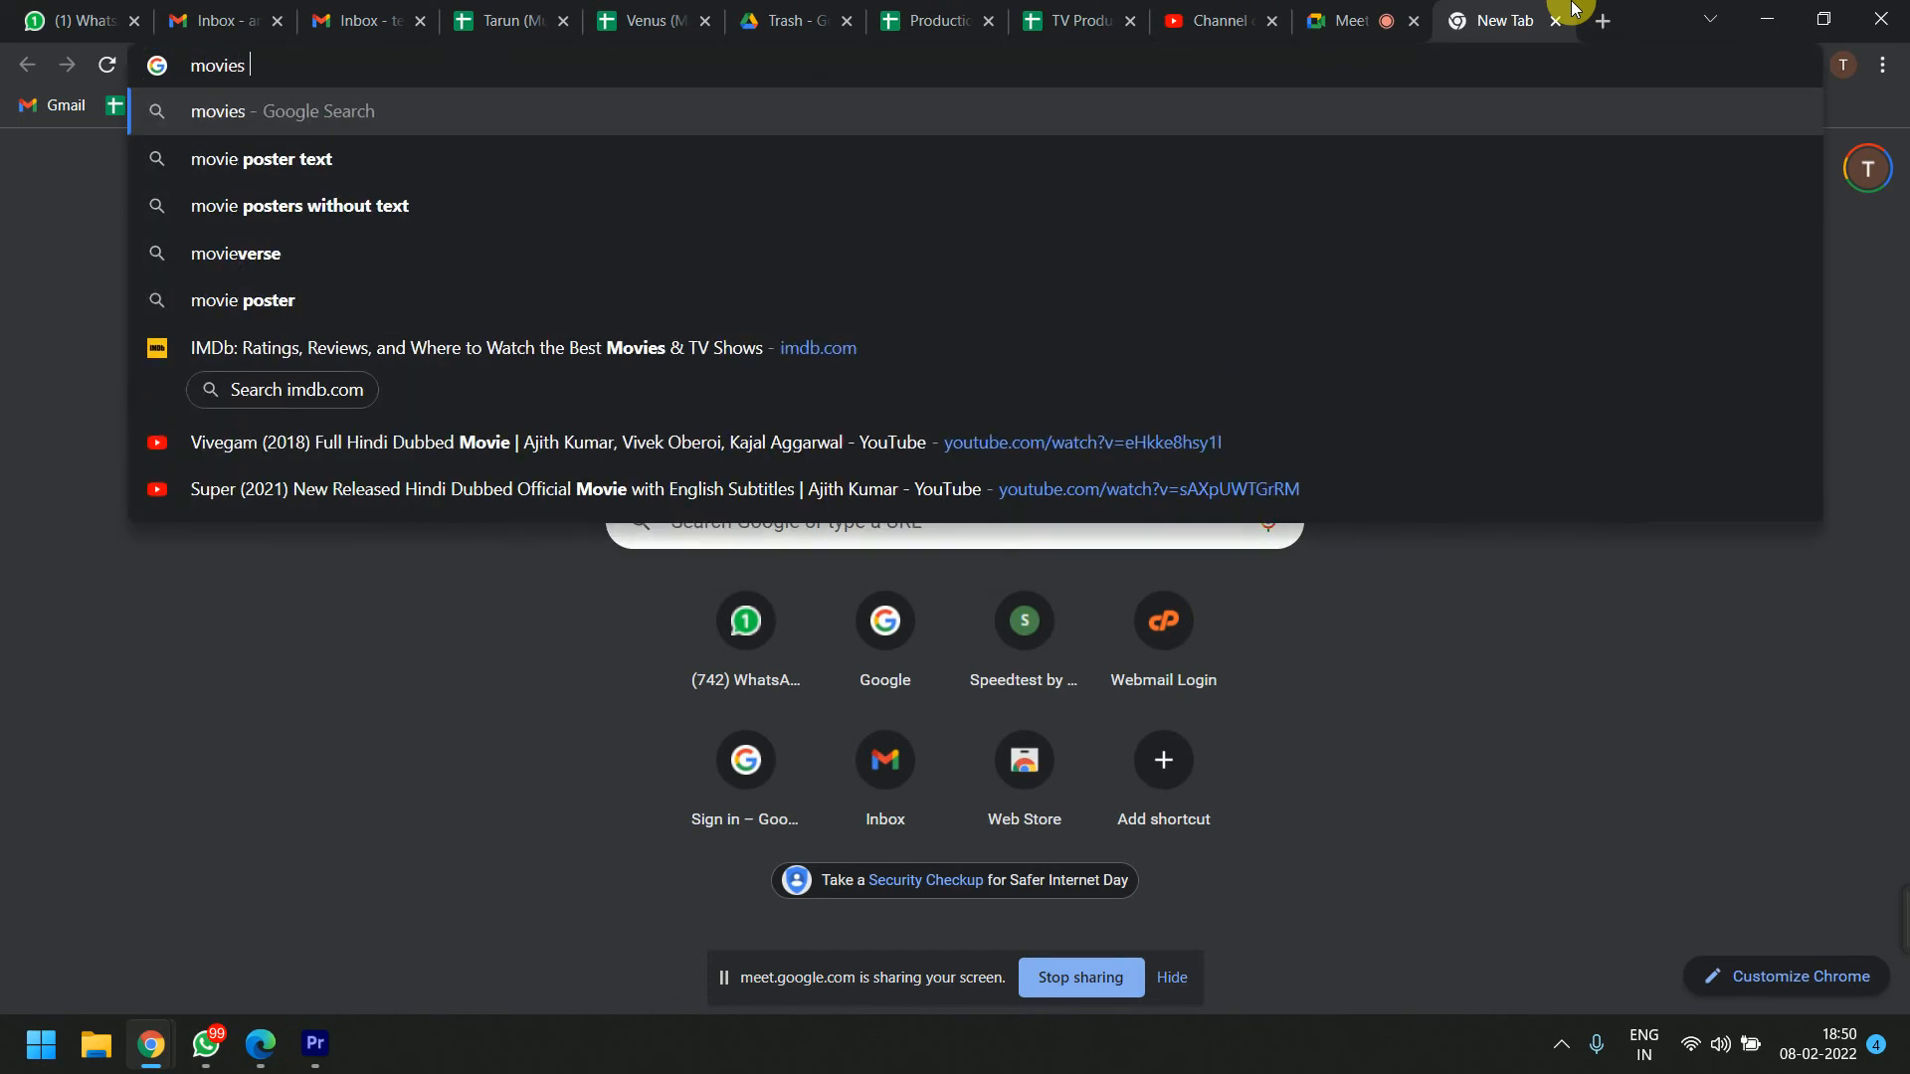
{"action": "type", "text": "end cr"}
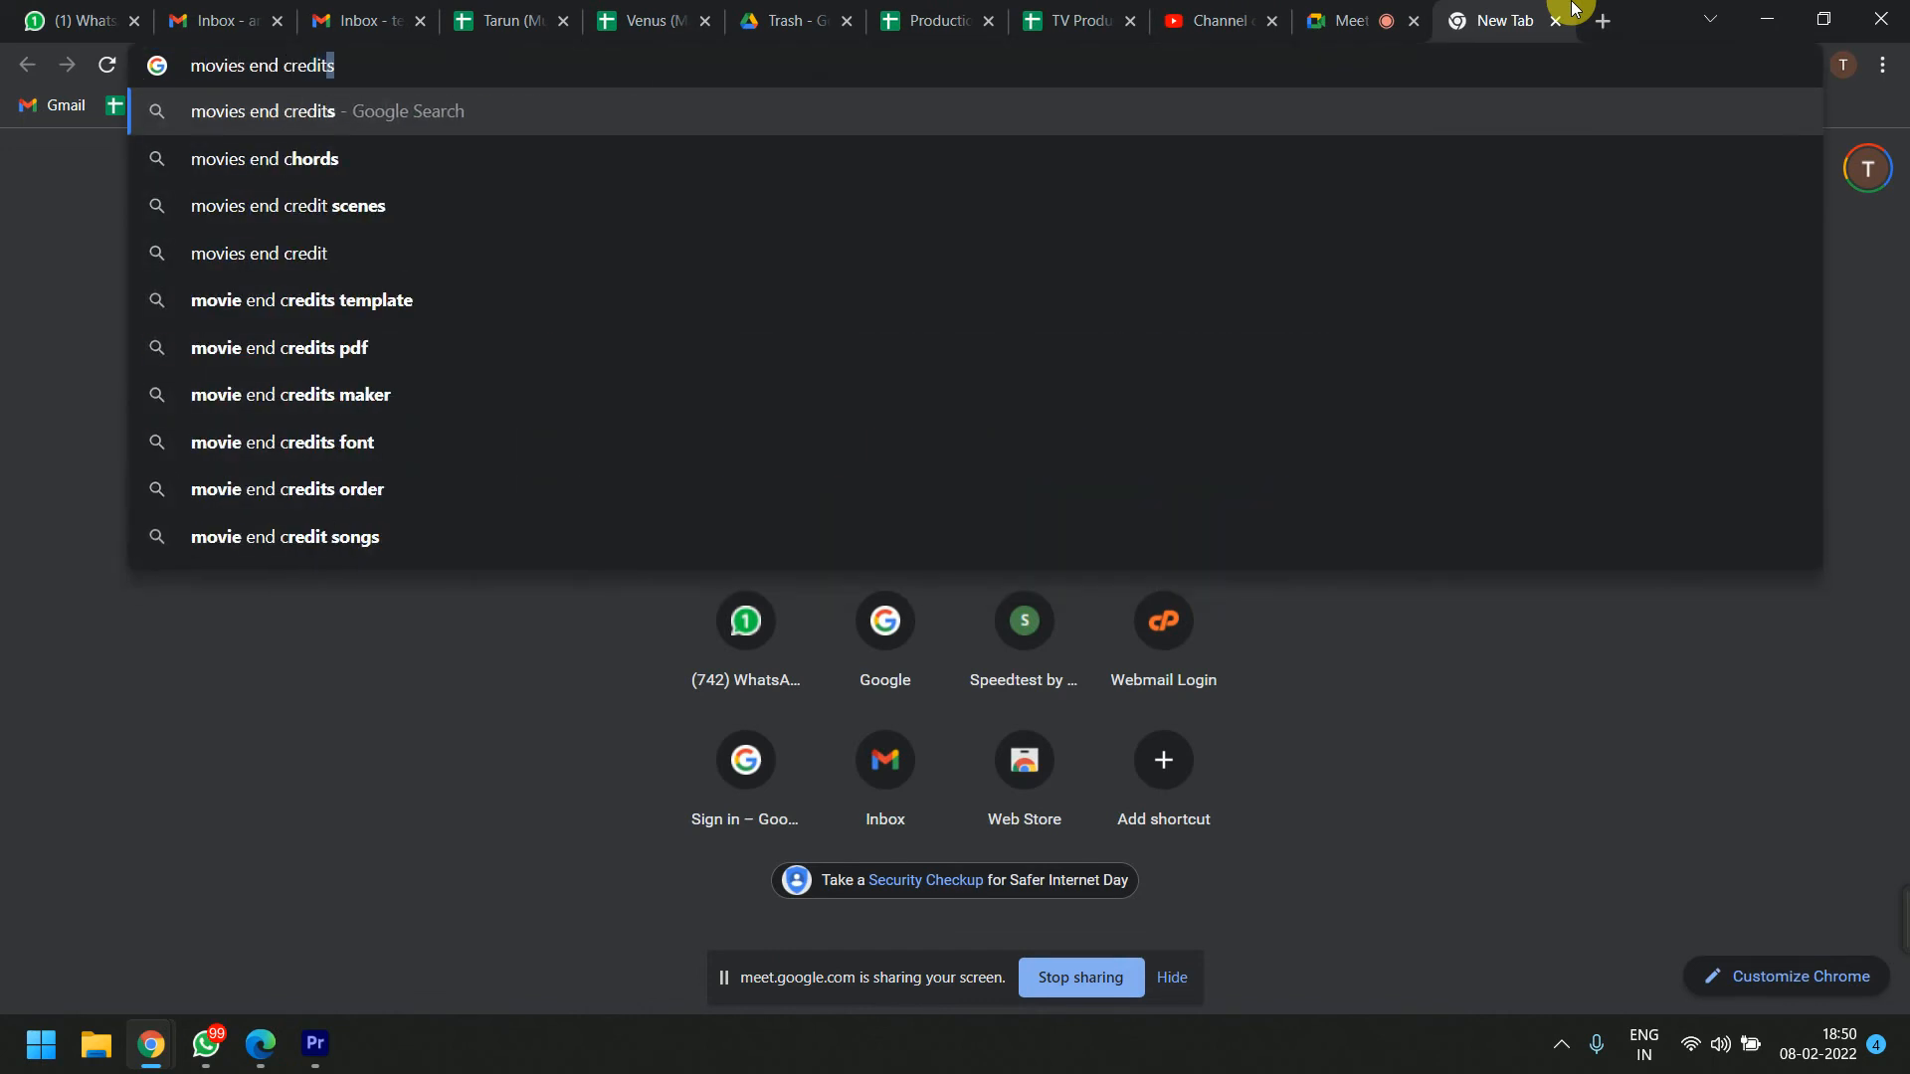
{"action": "type", "text": "edit"}
{"action": "key", "text": "Return"}
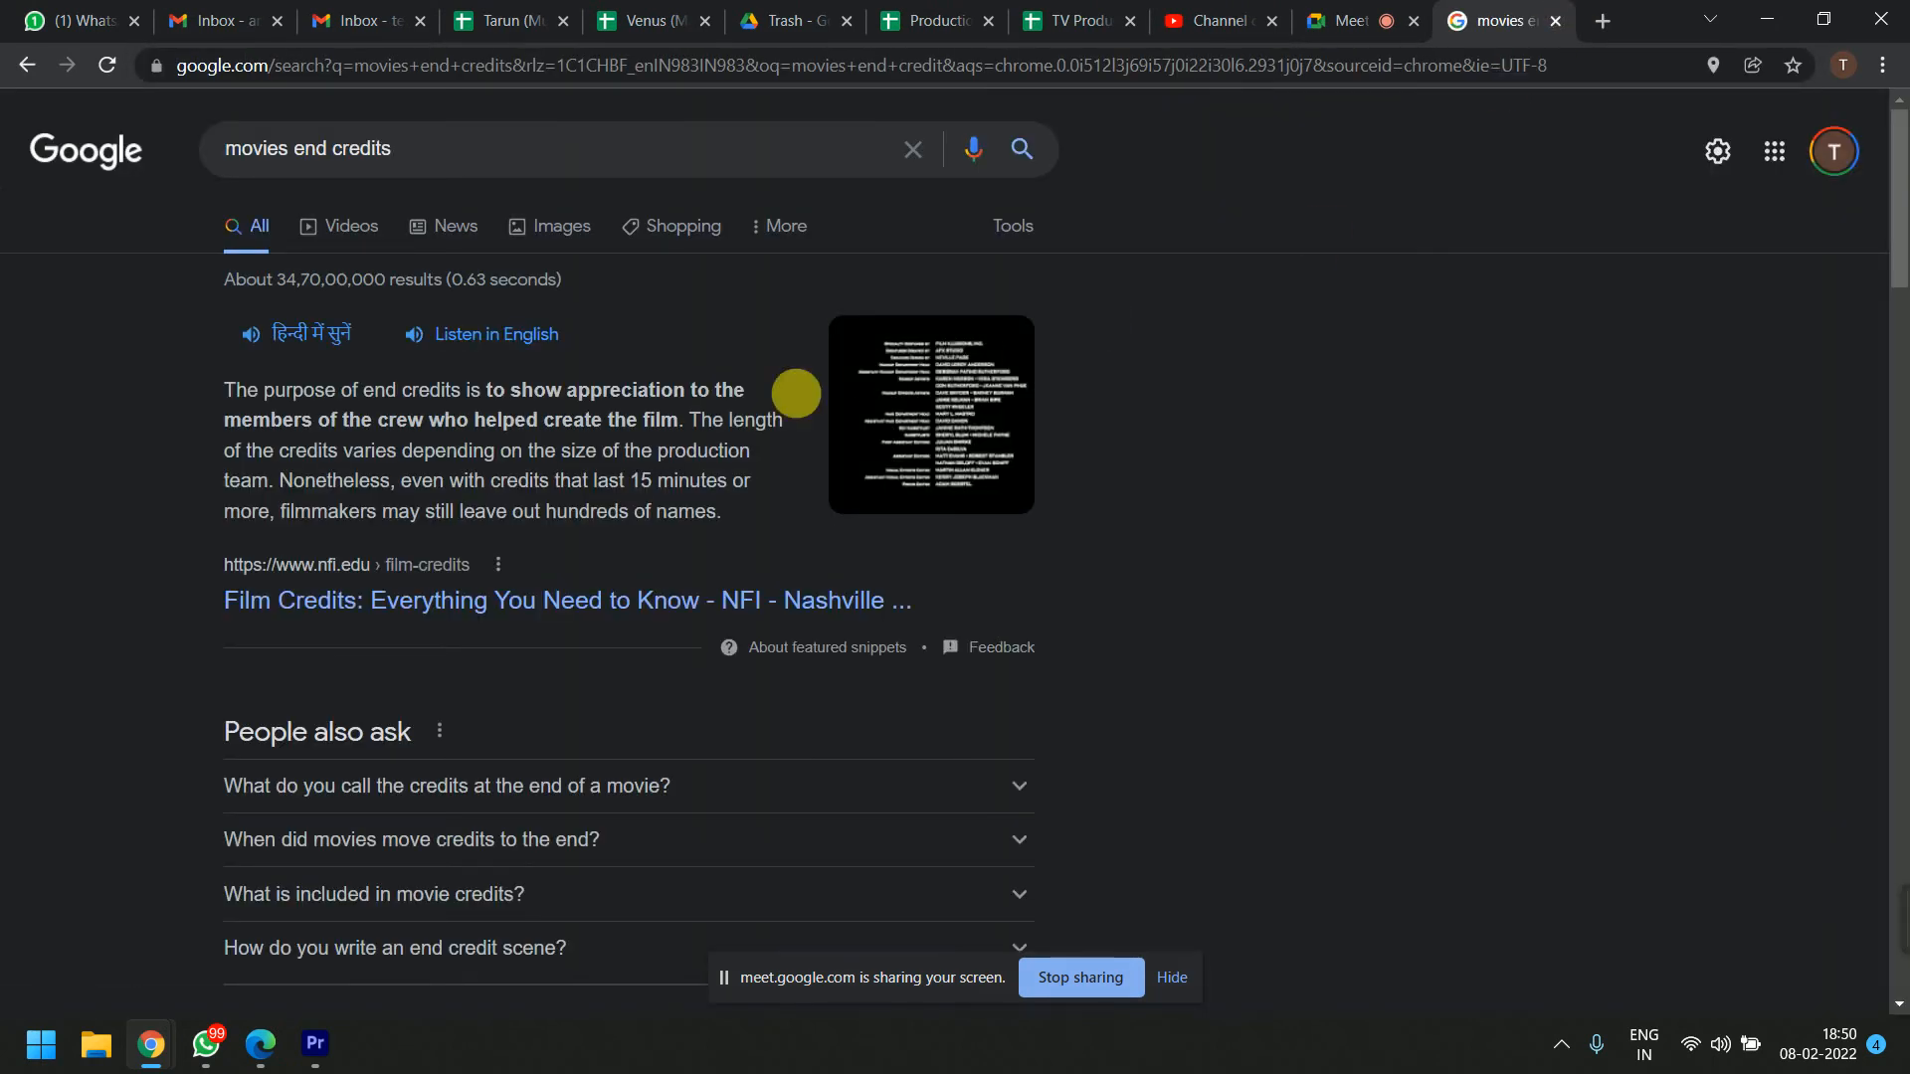
Look through the related questions and video results for end credits, and open the Wikipedia article Closing credits.
{"action": "left_click", "coordinate": [694, 784]}
{"action": "scroll", "coordinate": [941, 576], "scroll_direction": "down", "scroll_amount": 5}
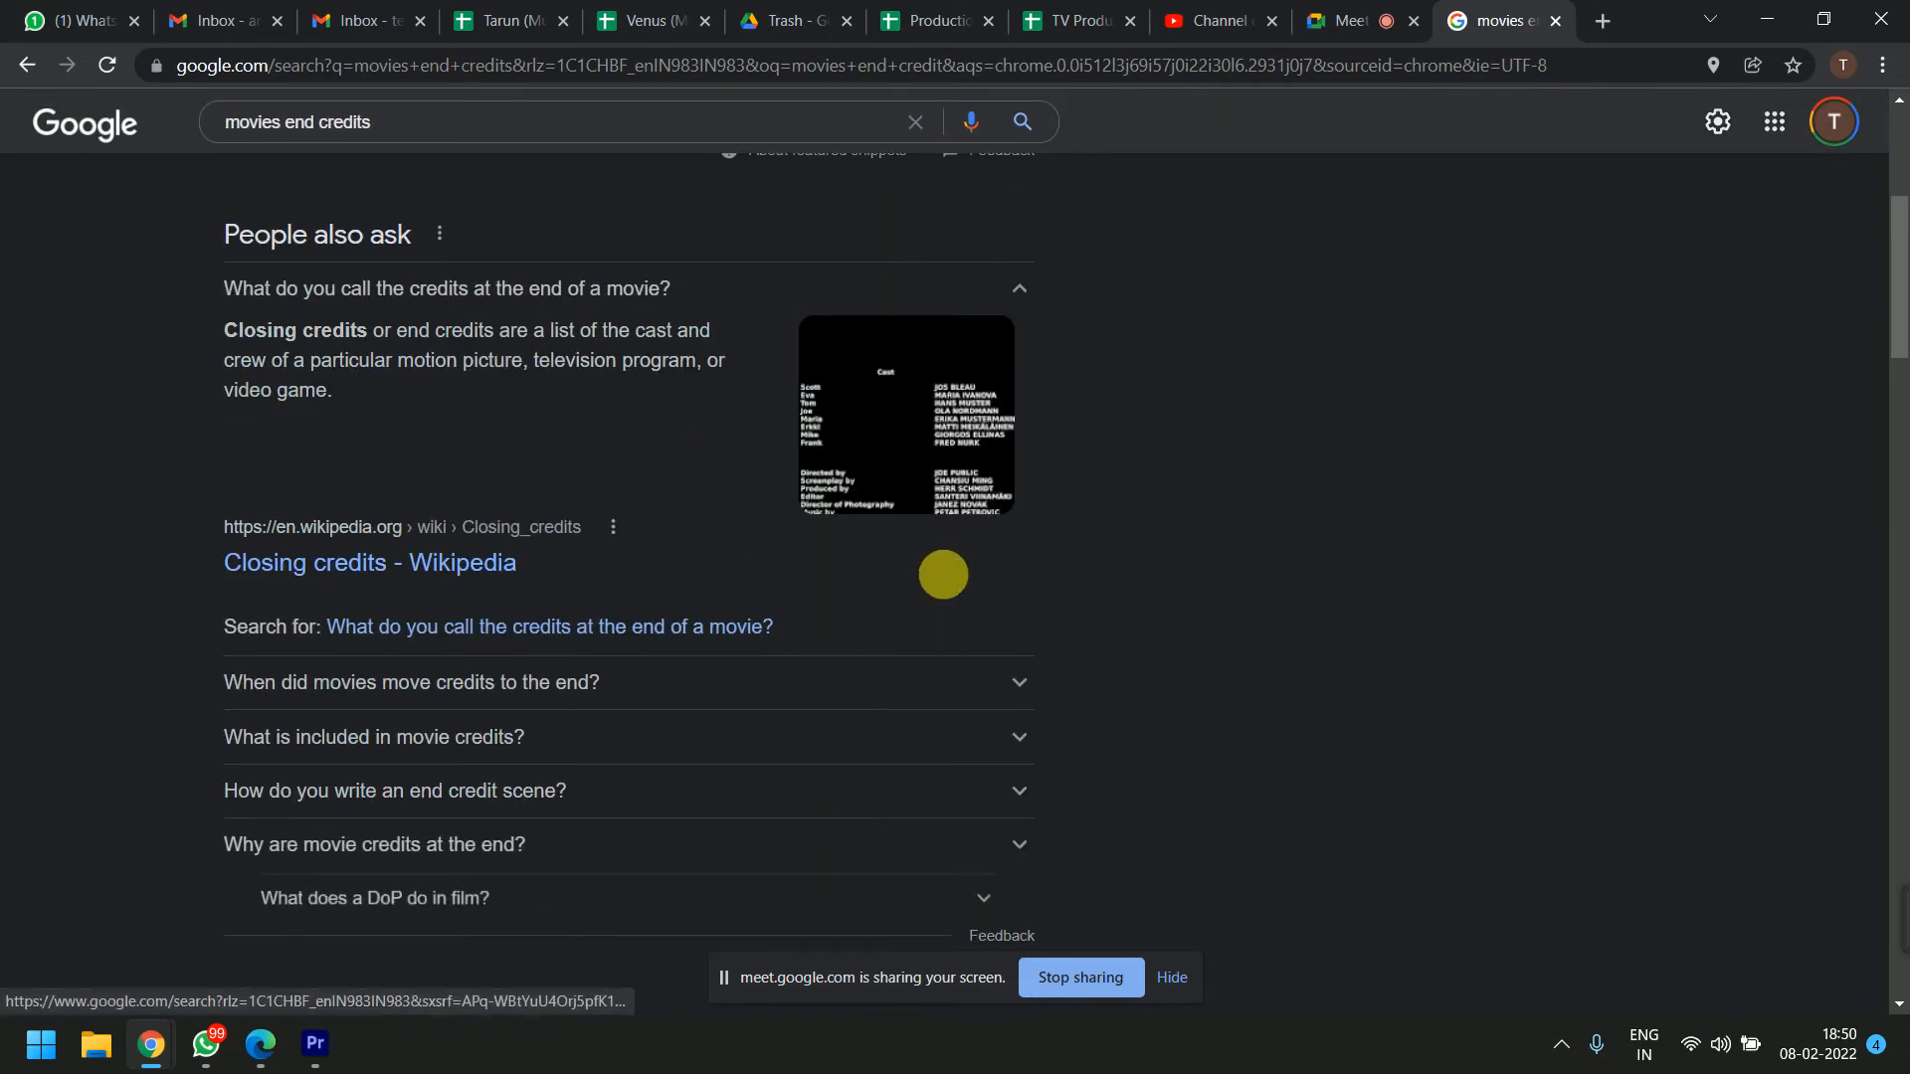
{"action": "left_click", "coordinate": [695, 683]}
{"action": "scroll", "coordinate": [702, 646], "scroll_direction": "down", "scroll_amount": 15}
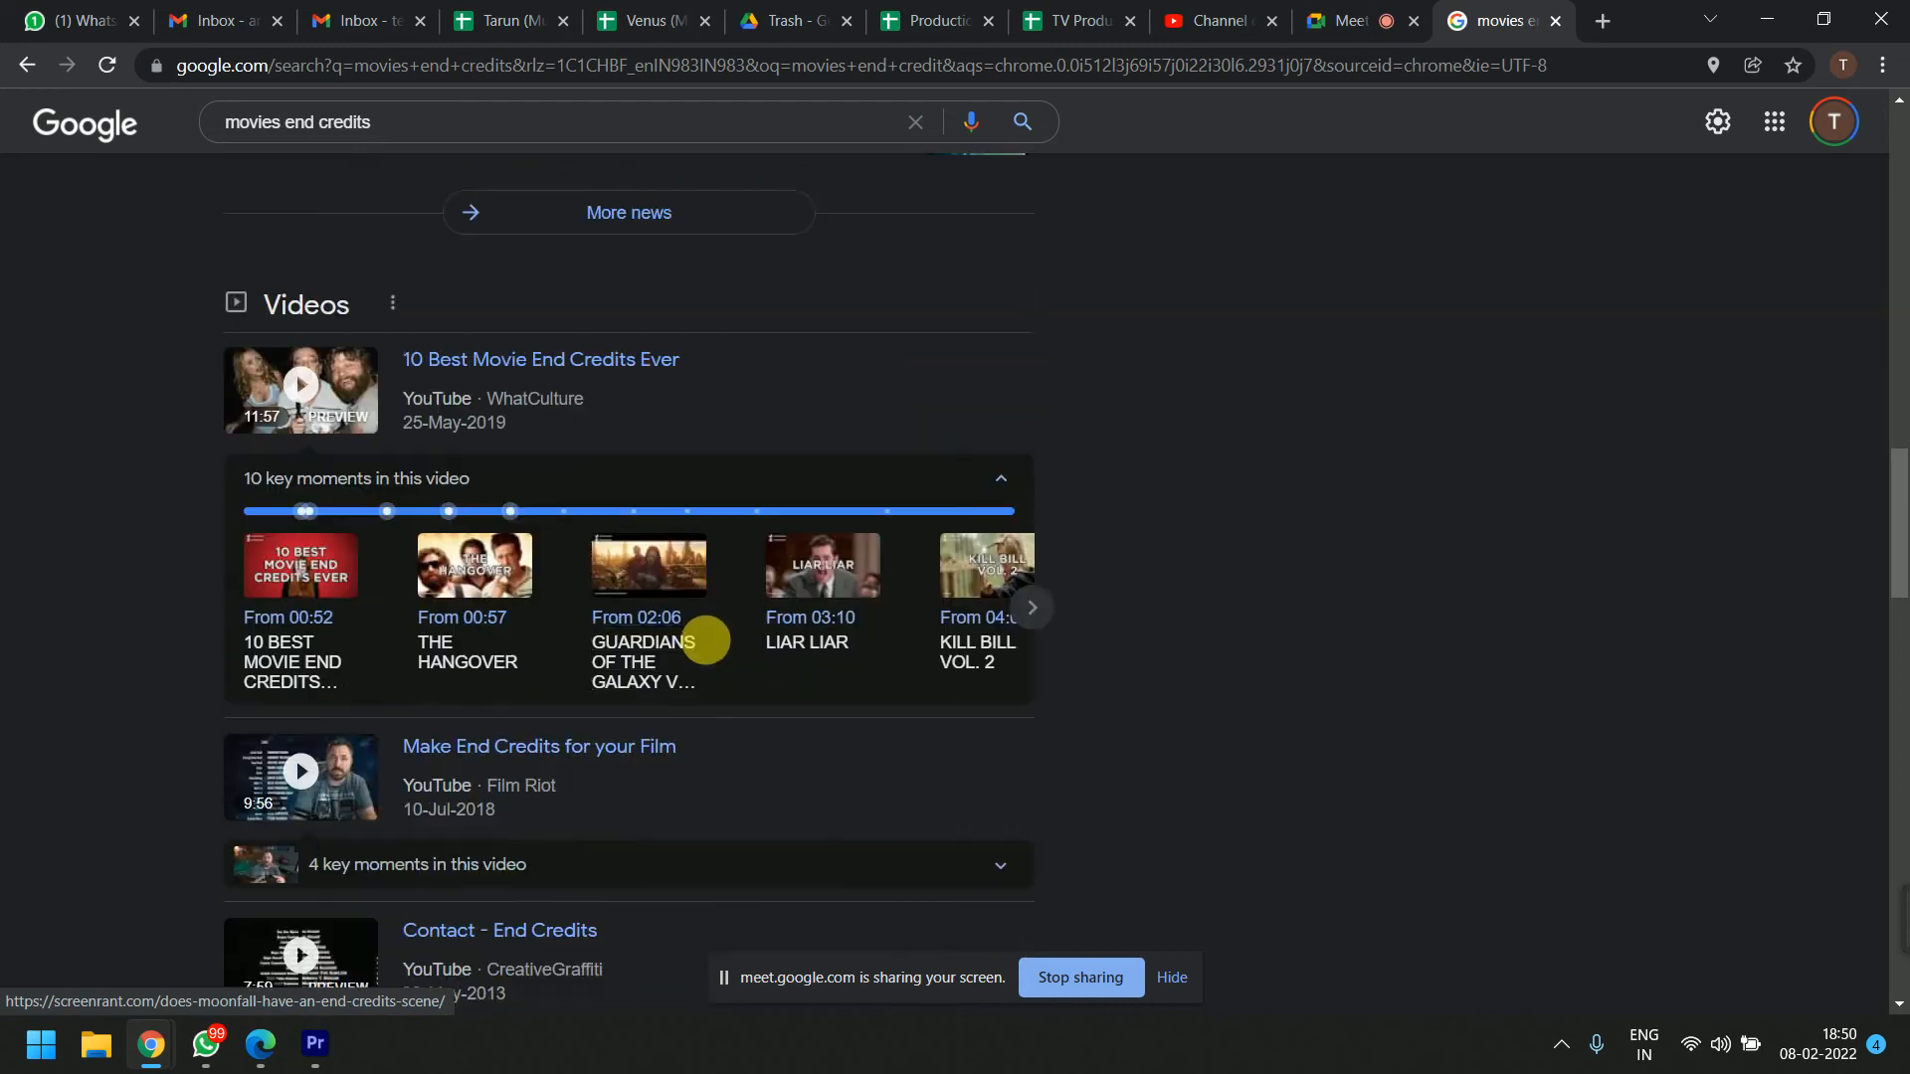
{"action": "scroll", "coordinate": [706, 640], "scroll_direction": "down", "scroll_amount": 5}
{"action": "left_click", "coordinate": [371, 786]}
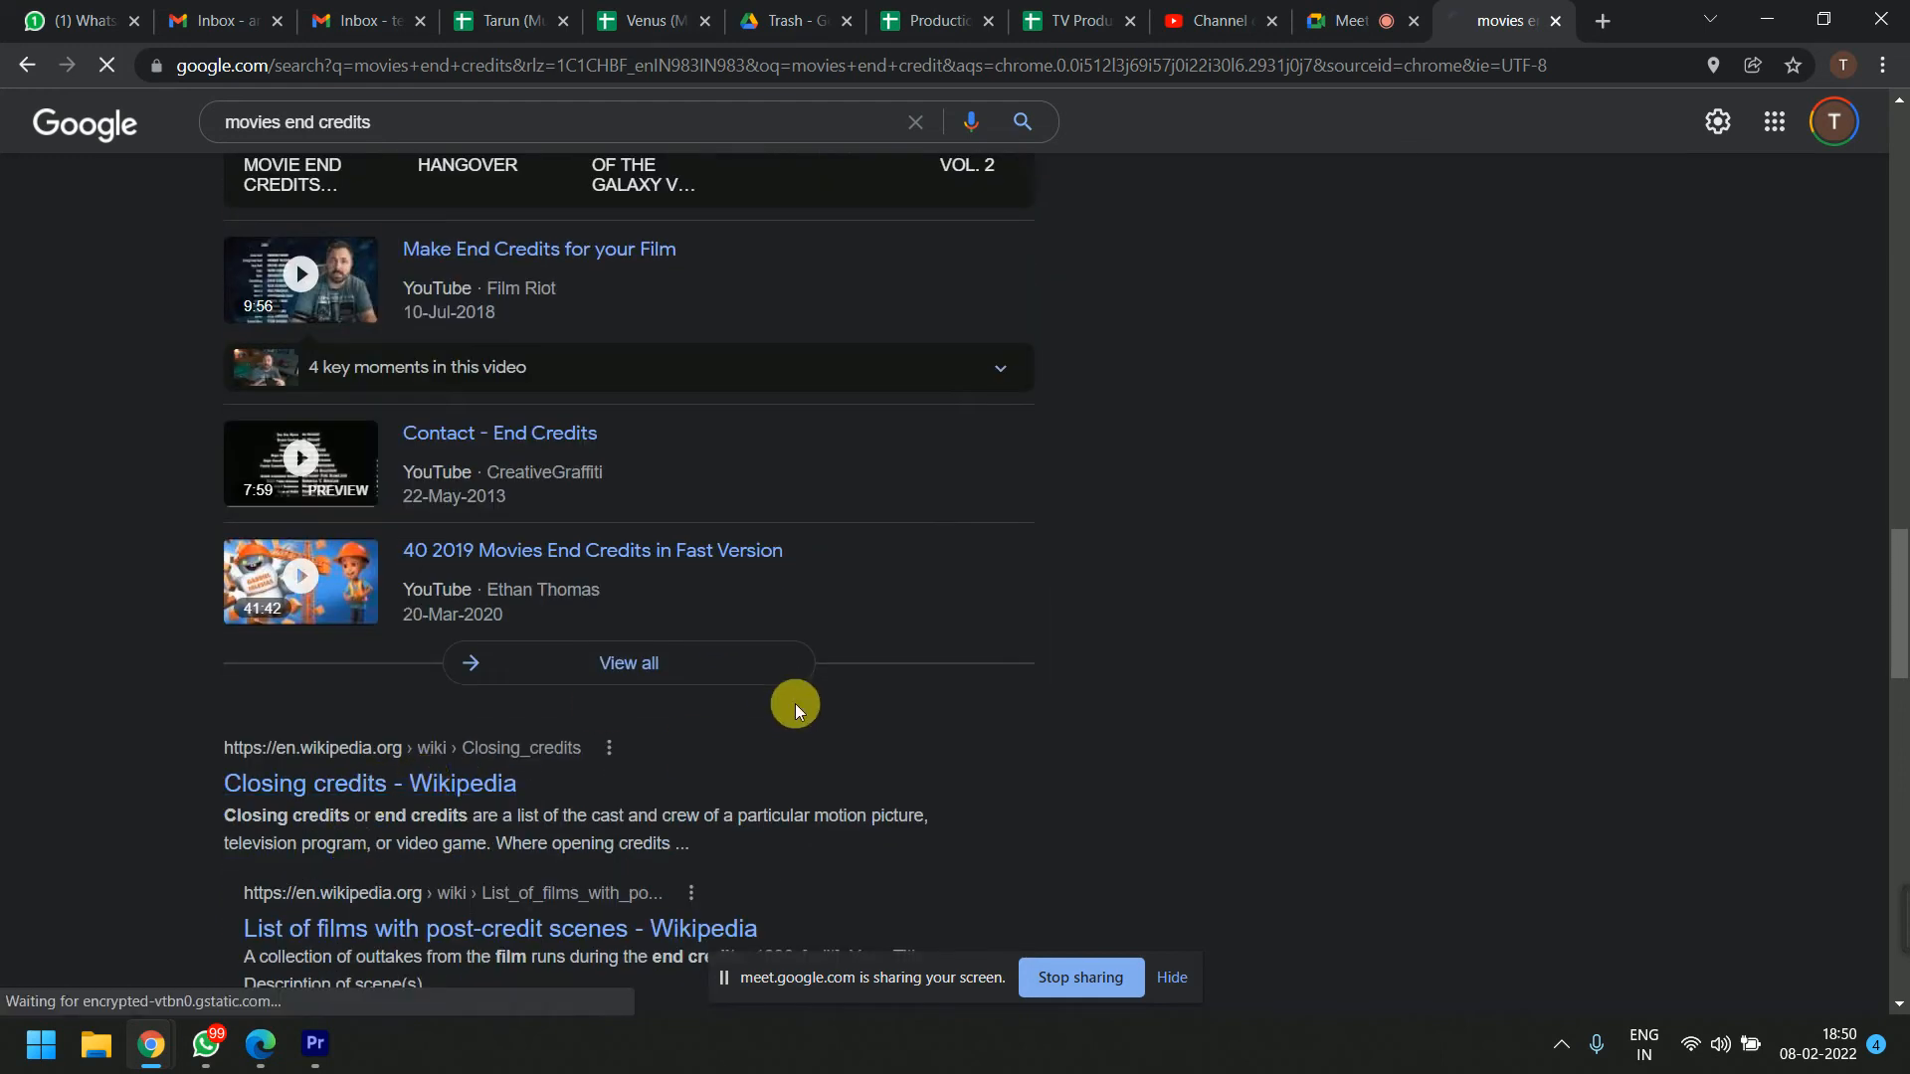
Examine the Closing credits article for sample text, highlighting its See also list.
{"action": "scroll", "coordinate": [1460, 497], "scroll_direction": "down", "scroll_amount": 5}
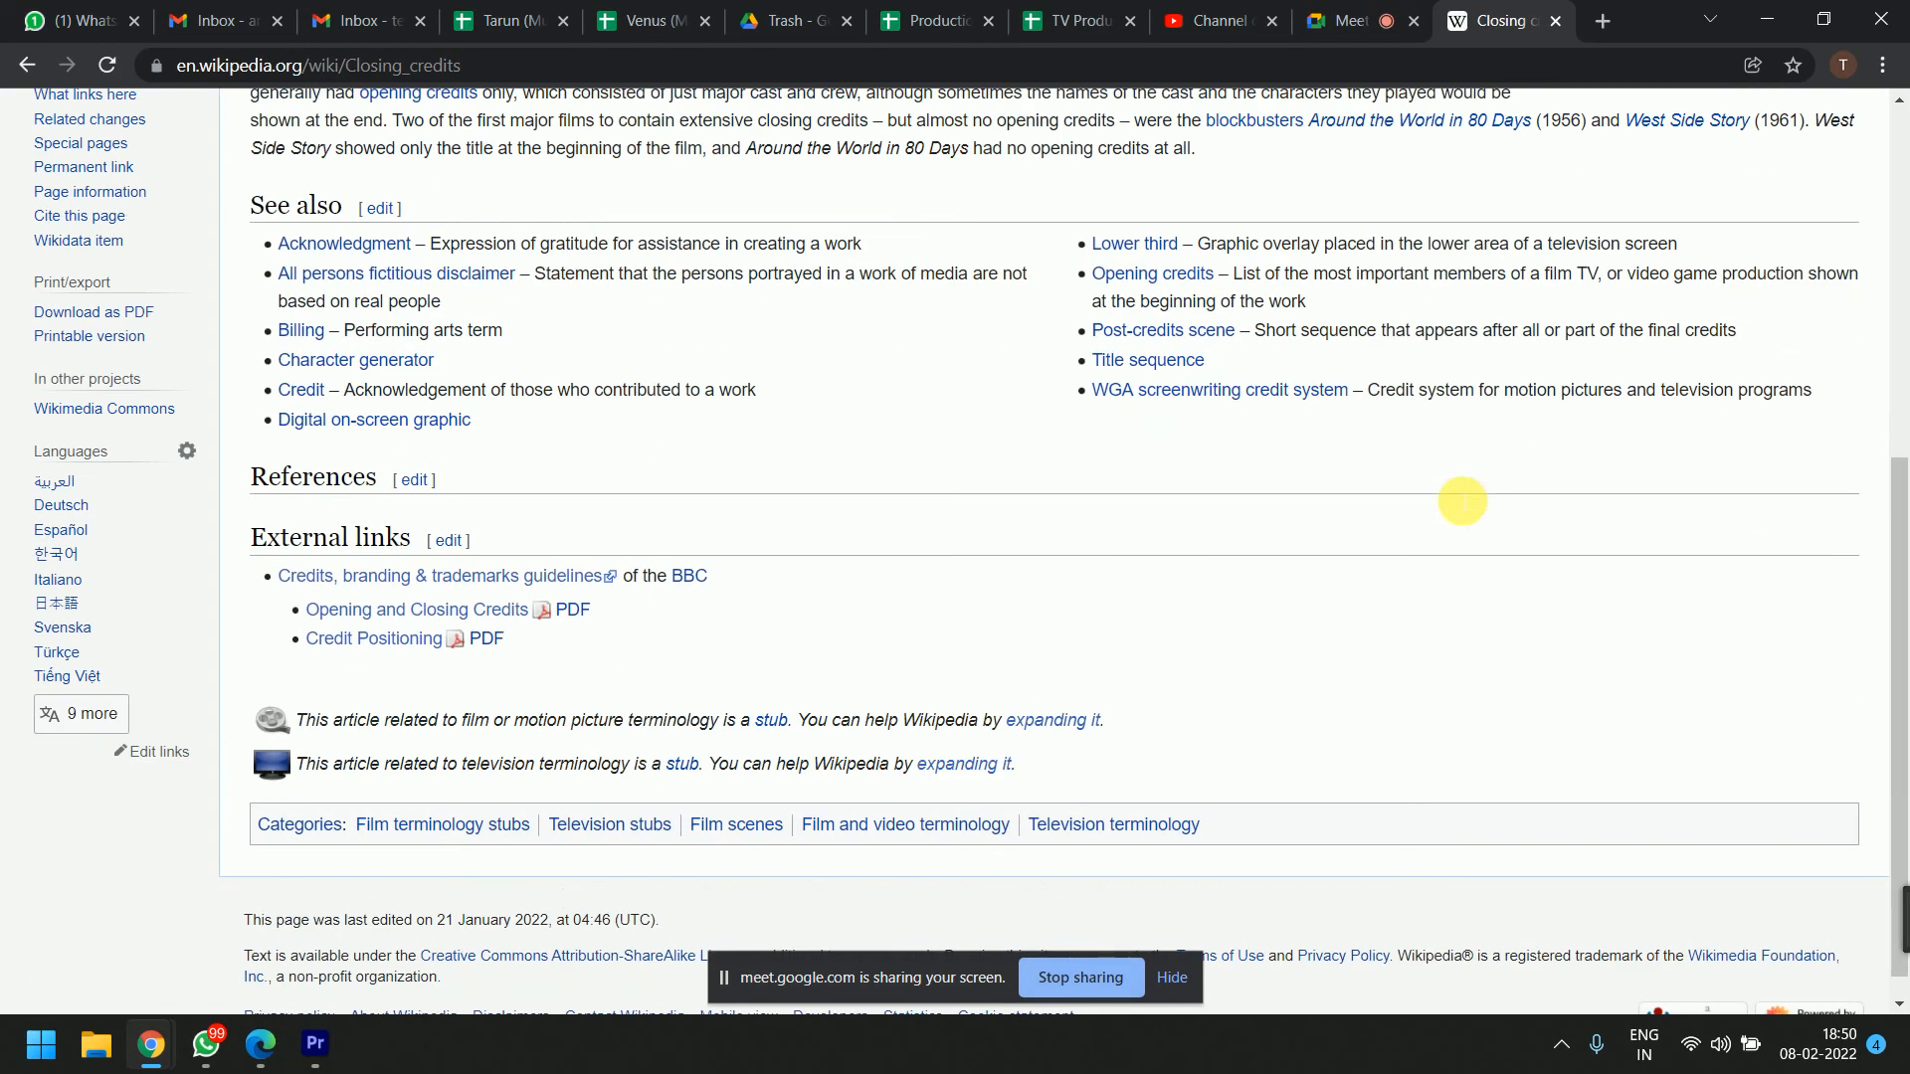
{"action": "scroll", "coordinate": [1353, 518], "scroll_direction": "up", "scroll_amount": 5}
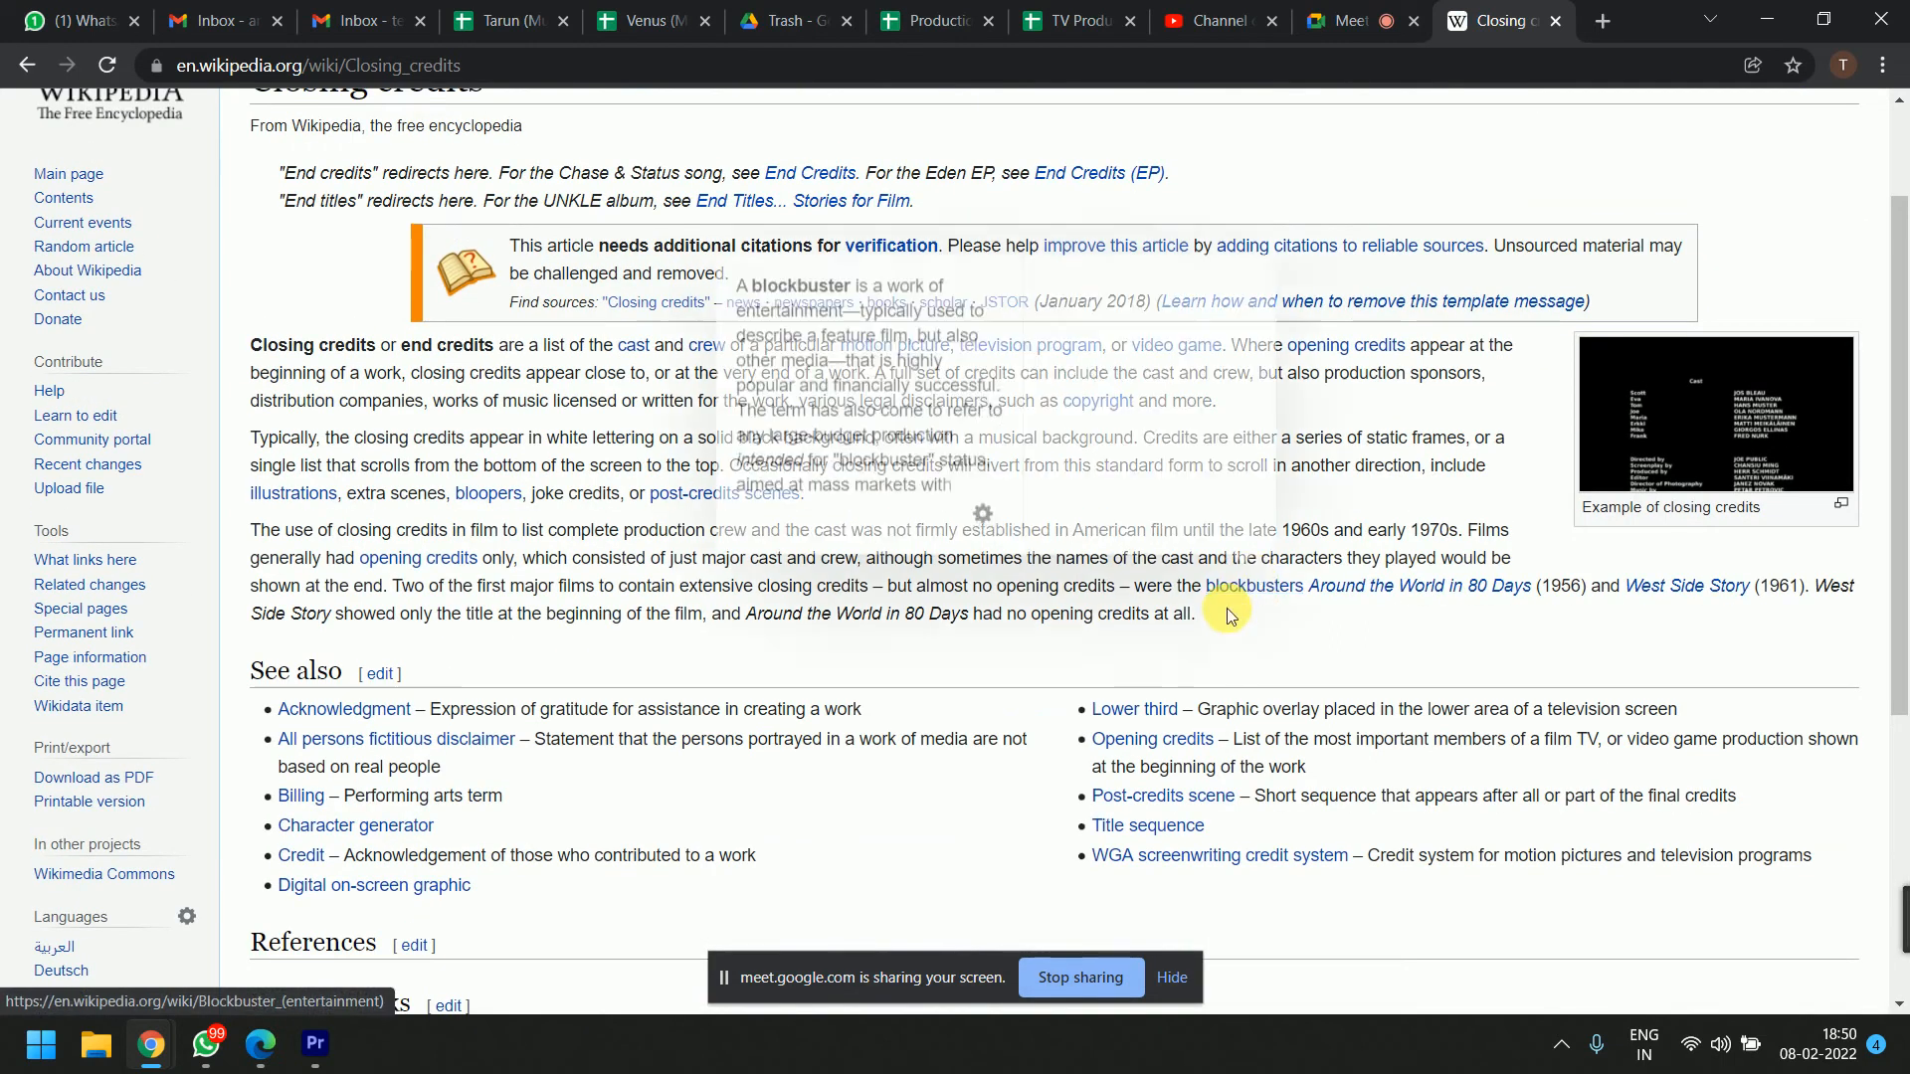
{"action": "left_click_drag", "start_coordinate": [474, 887], "coordinate": [289, 709]}
{"action": "scroll", "coordinate": [474, 612], "scroll_direction": "up", "scroll_amount": 3}
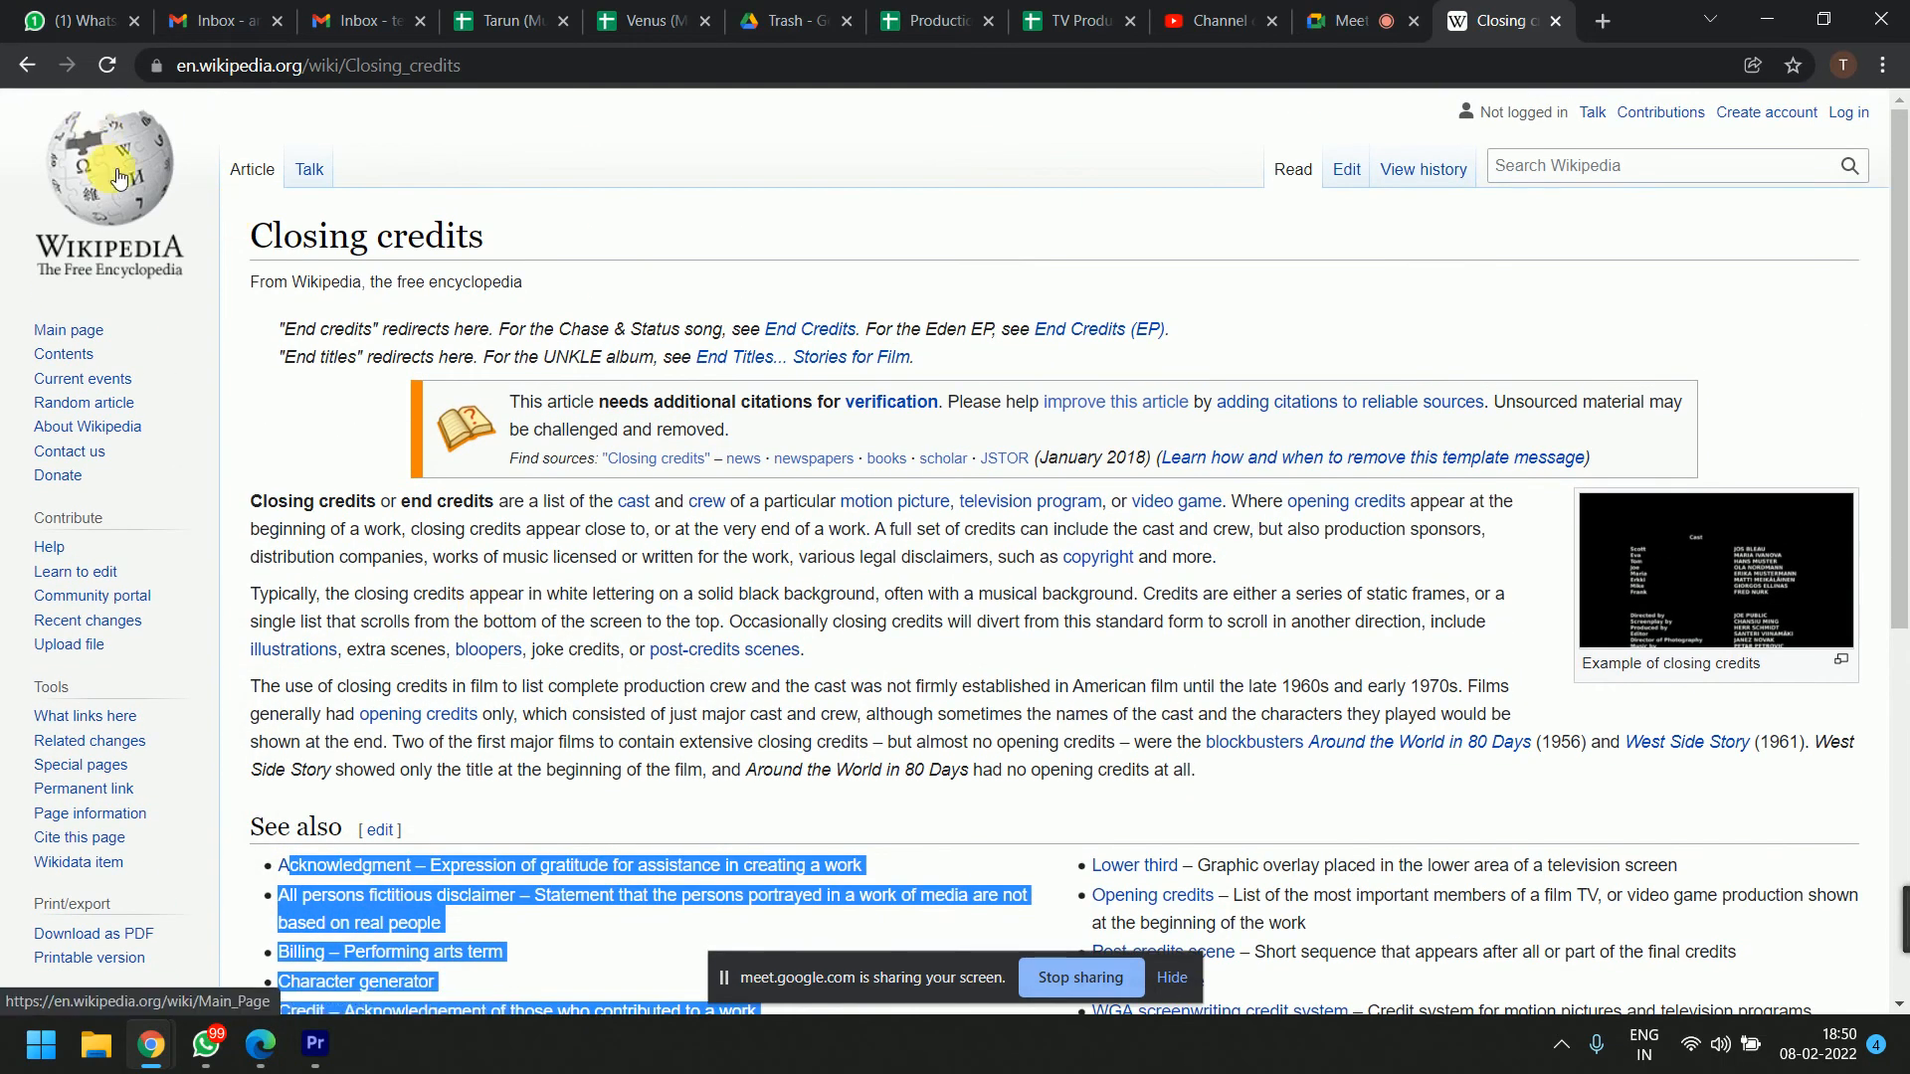
Return to the Google results for "movies end credits" and open the Wikipedia article List of films with post-credit scenes.
{"action": "left_click", "coordinate": [27, 64]}
{"action": "scroll", "coordinate": [672, 586], "scroll_direction": "down", "scroll_amount": 10}
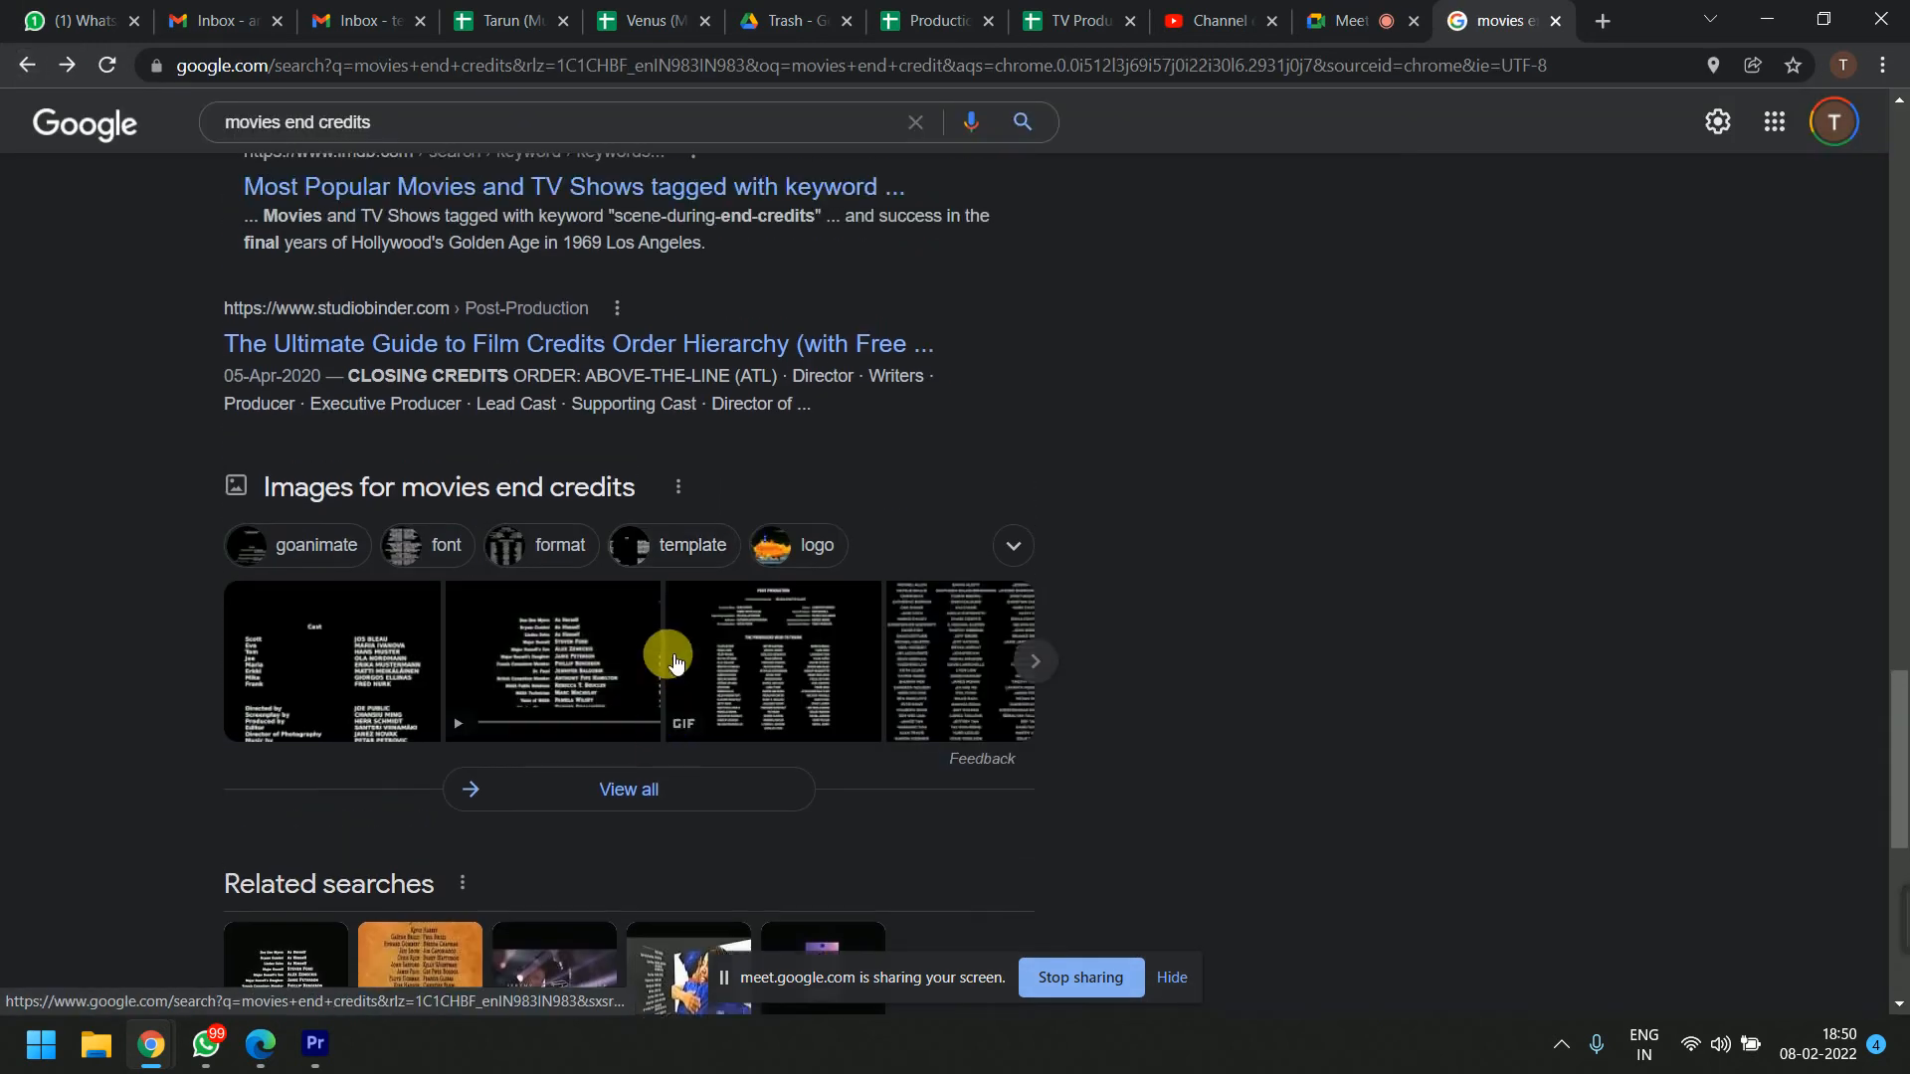
{"action": "scroll", "coordinate": [687, 601], "scroll_direction": "up", "scroll_amount": 15}
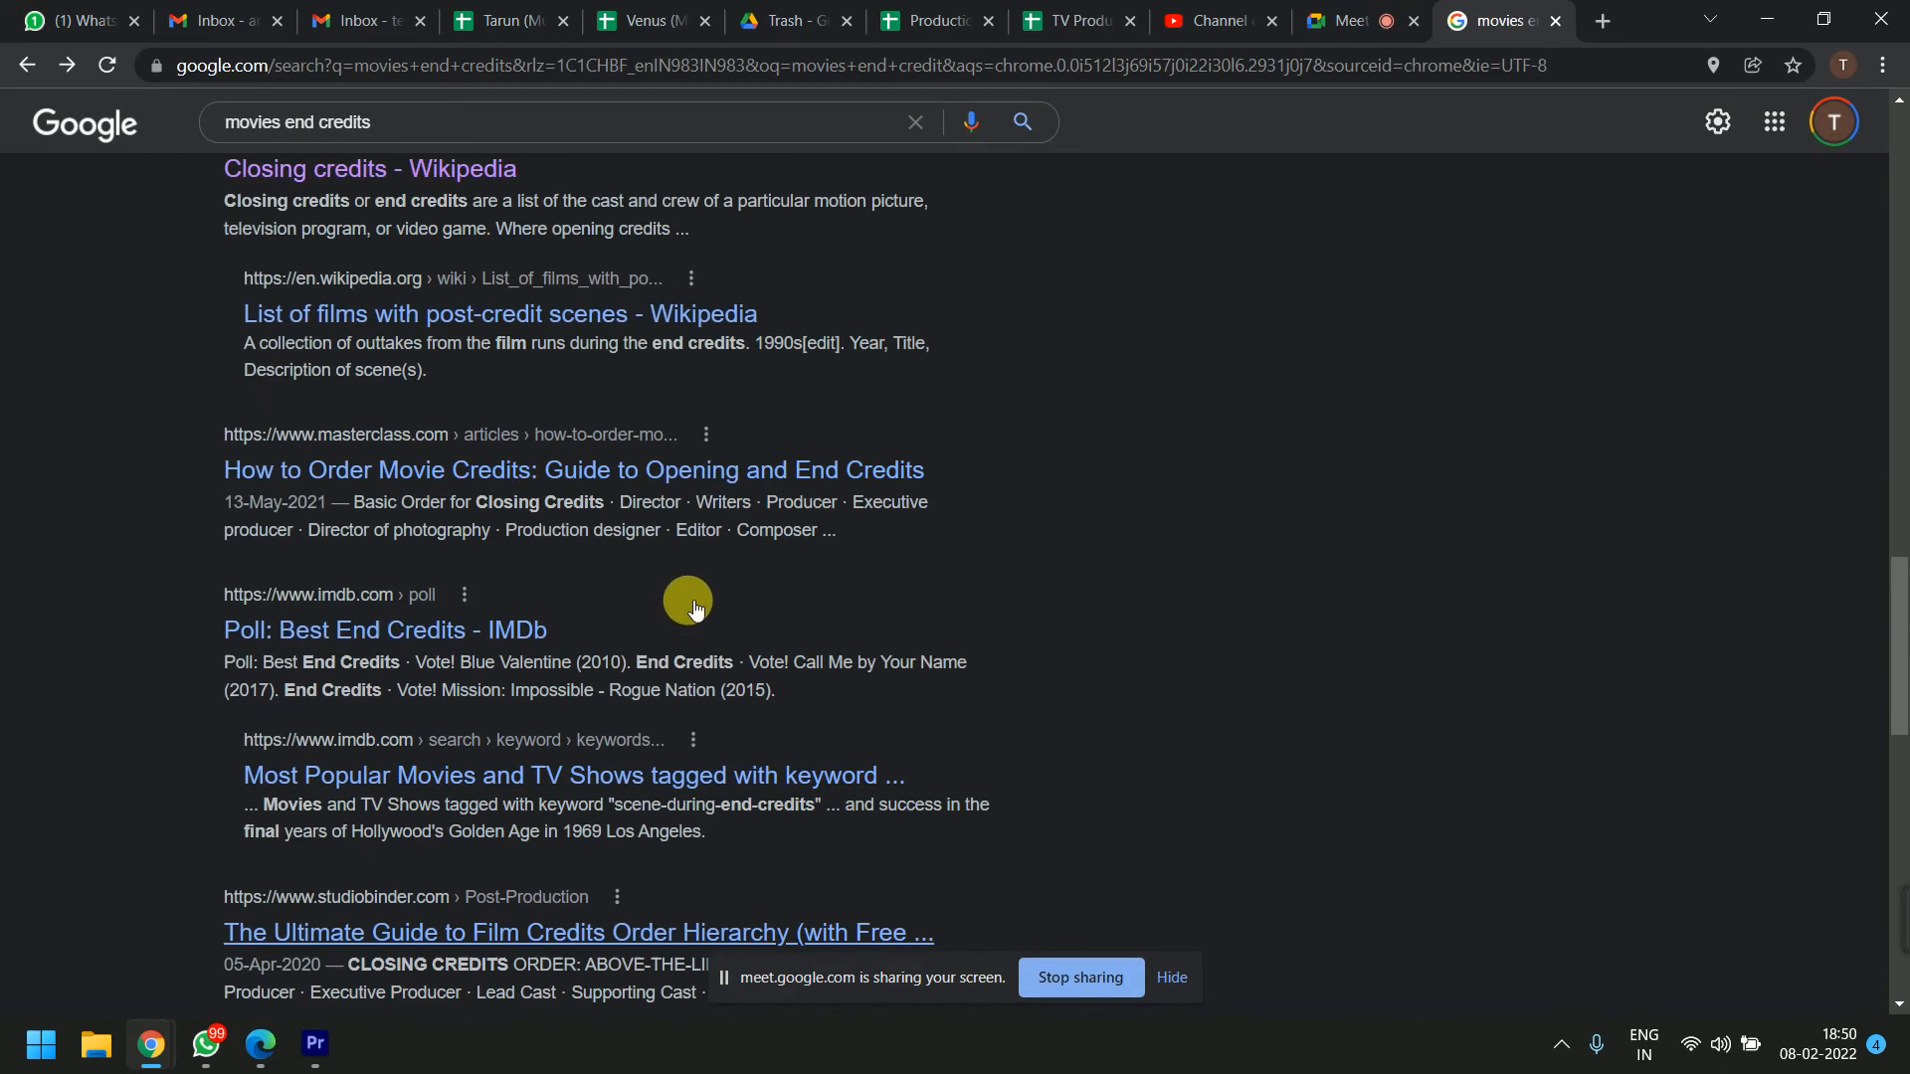
{"action": "scroll", "coordinate": [426, 481], "scroll_direction": "up", "scroll_amount": 2}
{"action": "scroll", "coordinate": [421, 541], "scroll_direction": "up", "scroll_amount": 1}
{"action": "left_click", "coordinate": [479, 582]}
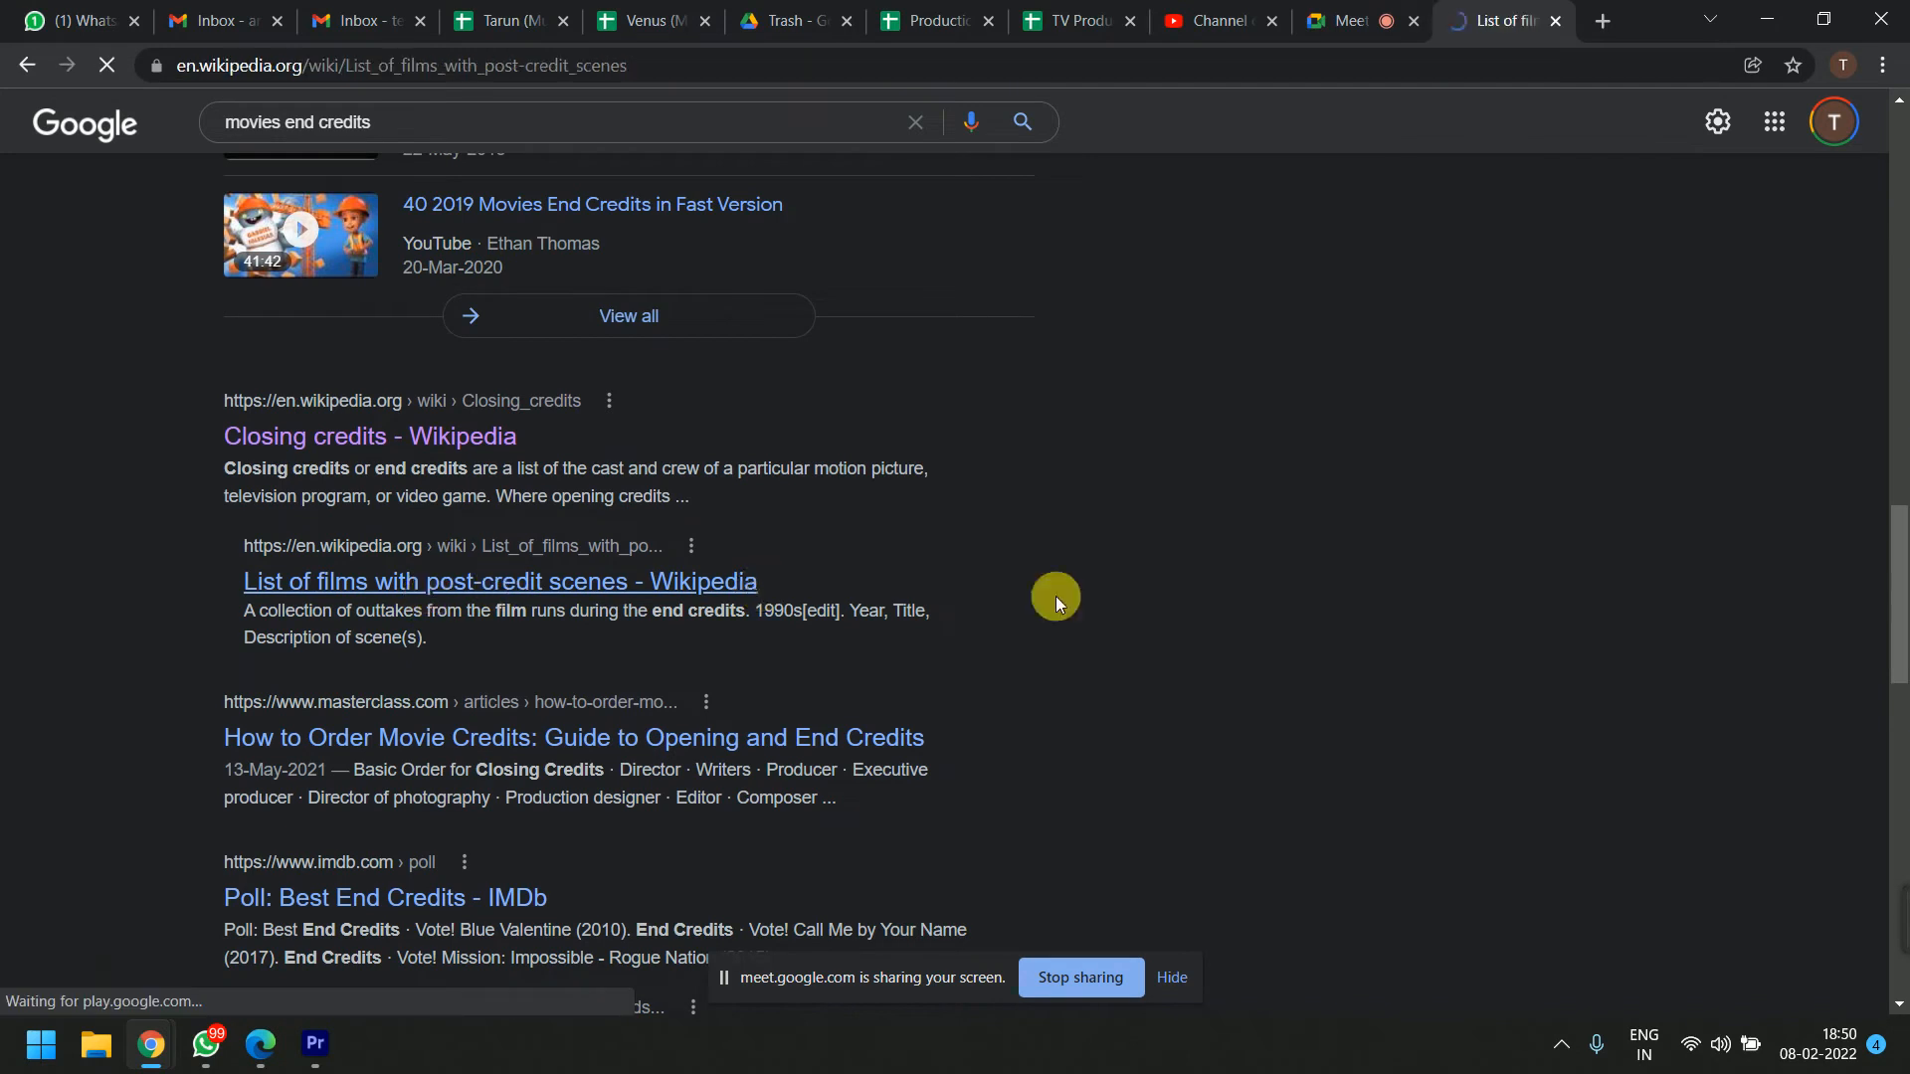
Select the film tables' text from the 1980s header row through the 1999 South Park entry for copying.
{"action": "scroll", "coordinate": [1021, 618], "scroll_direction": "down", "scroll_amount": 5}
{"action": "scroll", "coordinate": [736, 575], "scroll_direction": "down", "scroll_amount": 6}
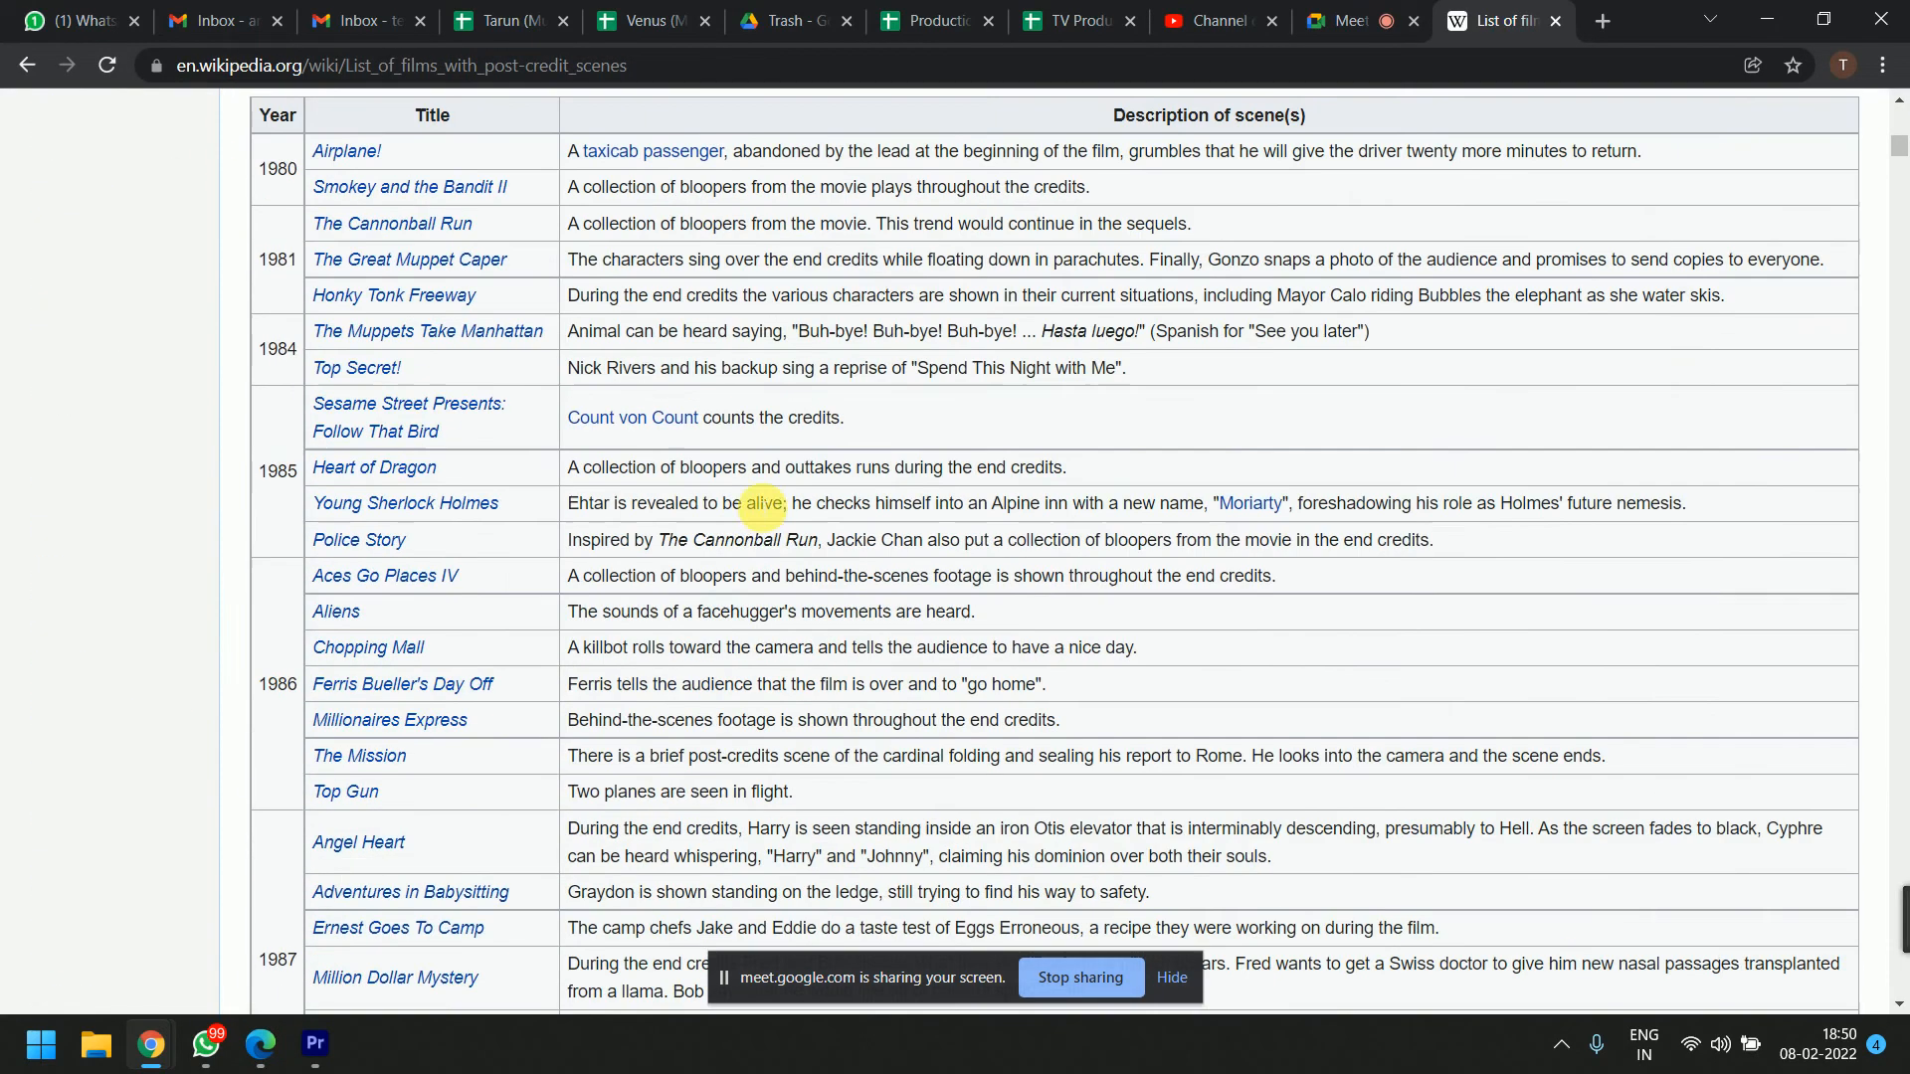
{"action": "left_click", "coordinate": [319, 149]}
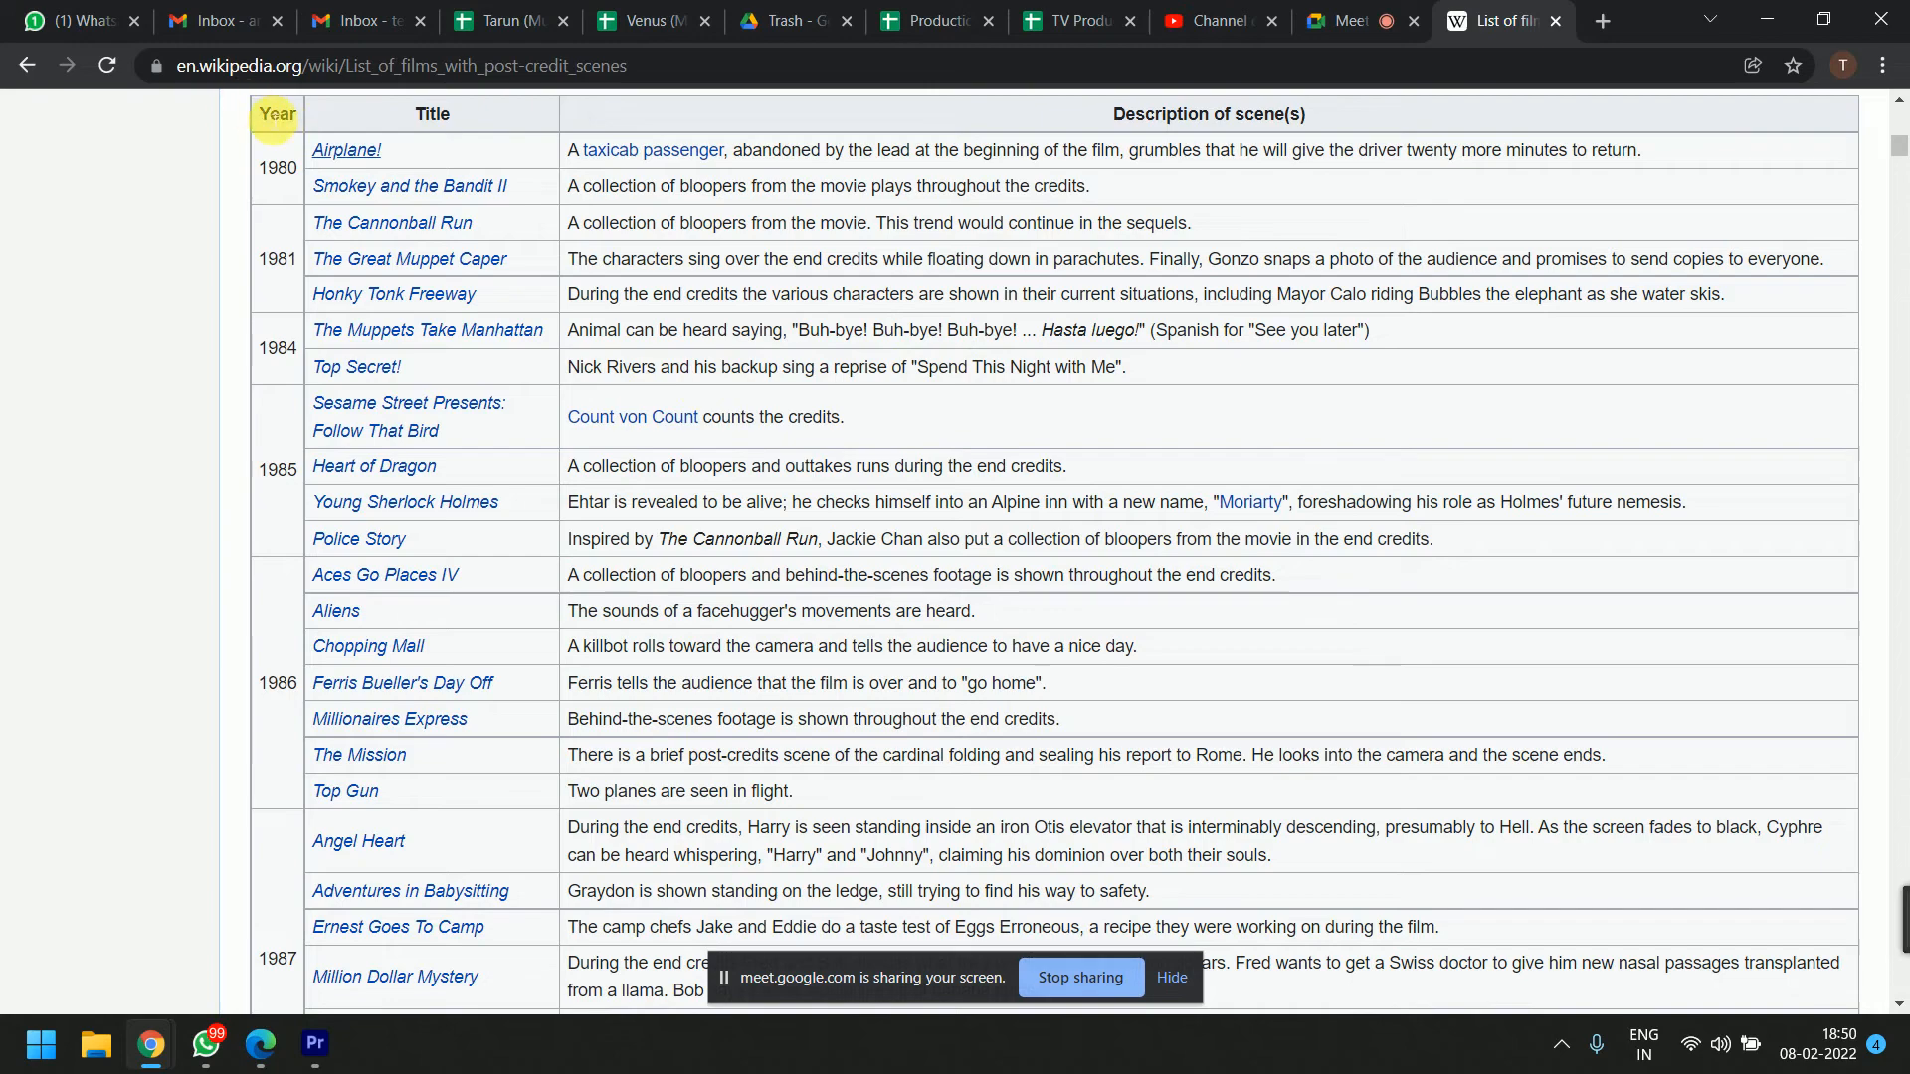
{"action": "left_click_drag", "start_coordinate": [278, 113], "coordinate": [1006, 766]}
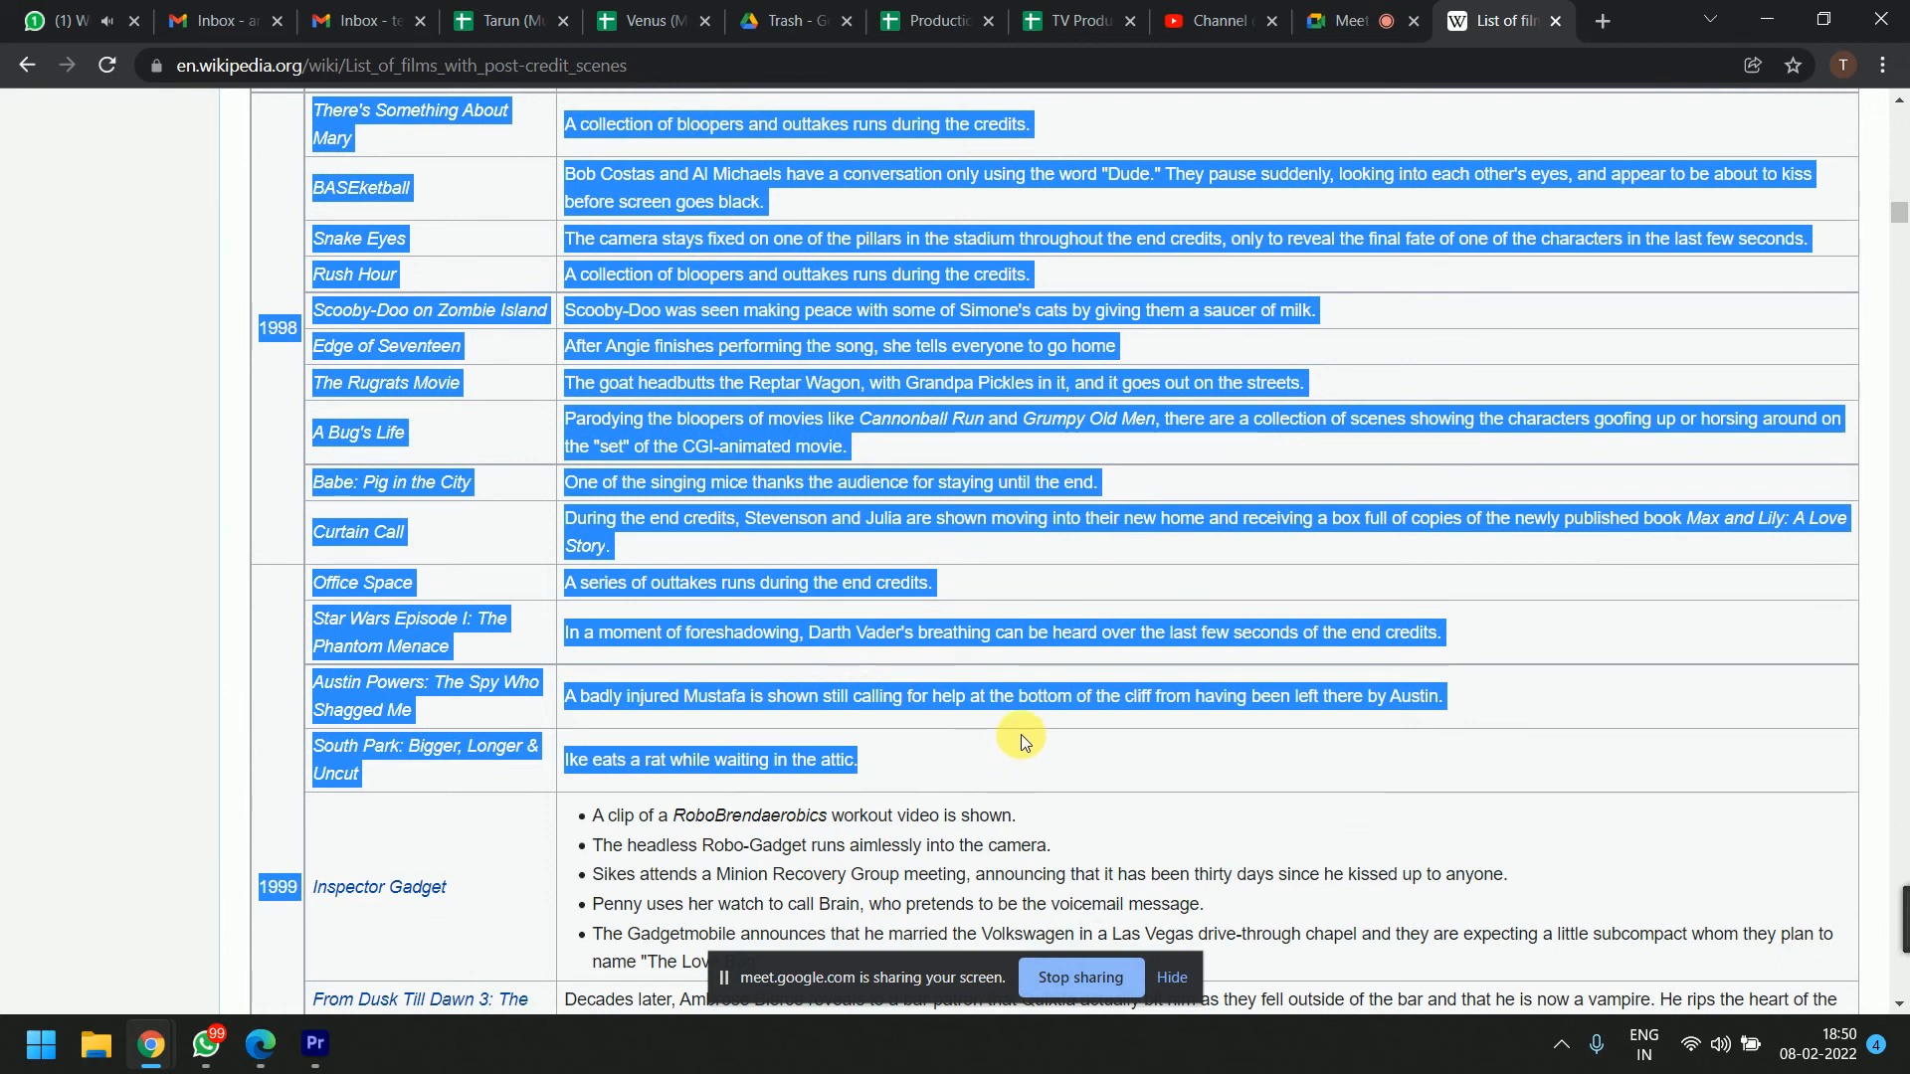
Switch to Premiere Pro and paste the copied film list into a new text box about 1478 by 840 in Title 02.
{"action": "key", "text": "alt+Tab"}
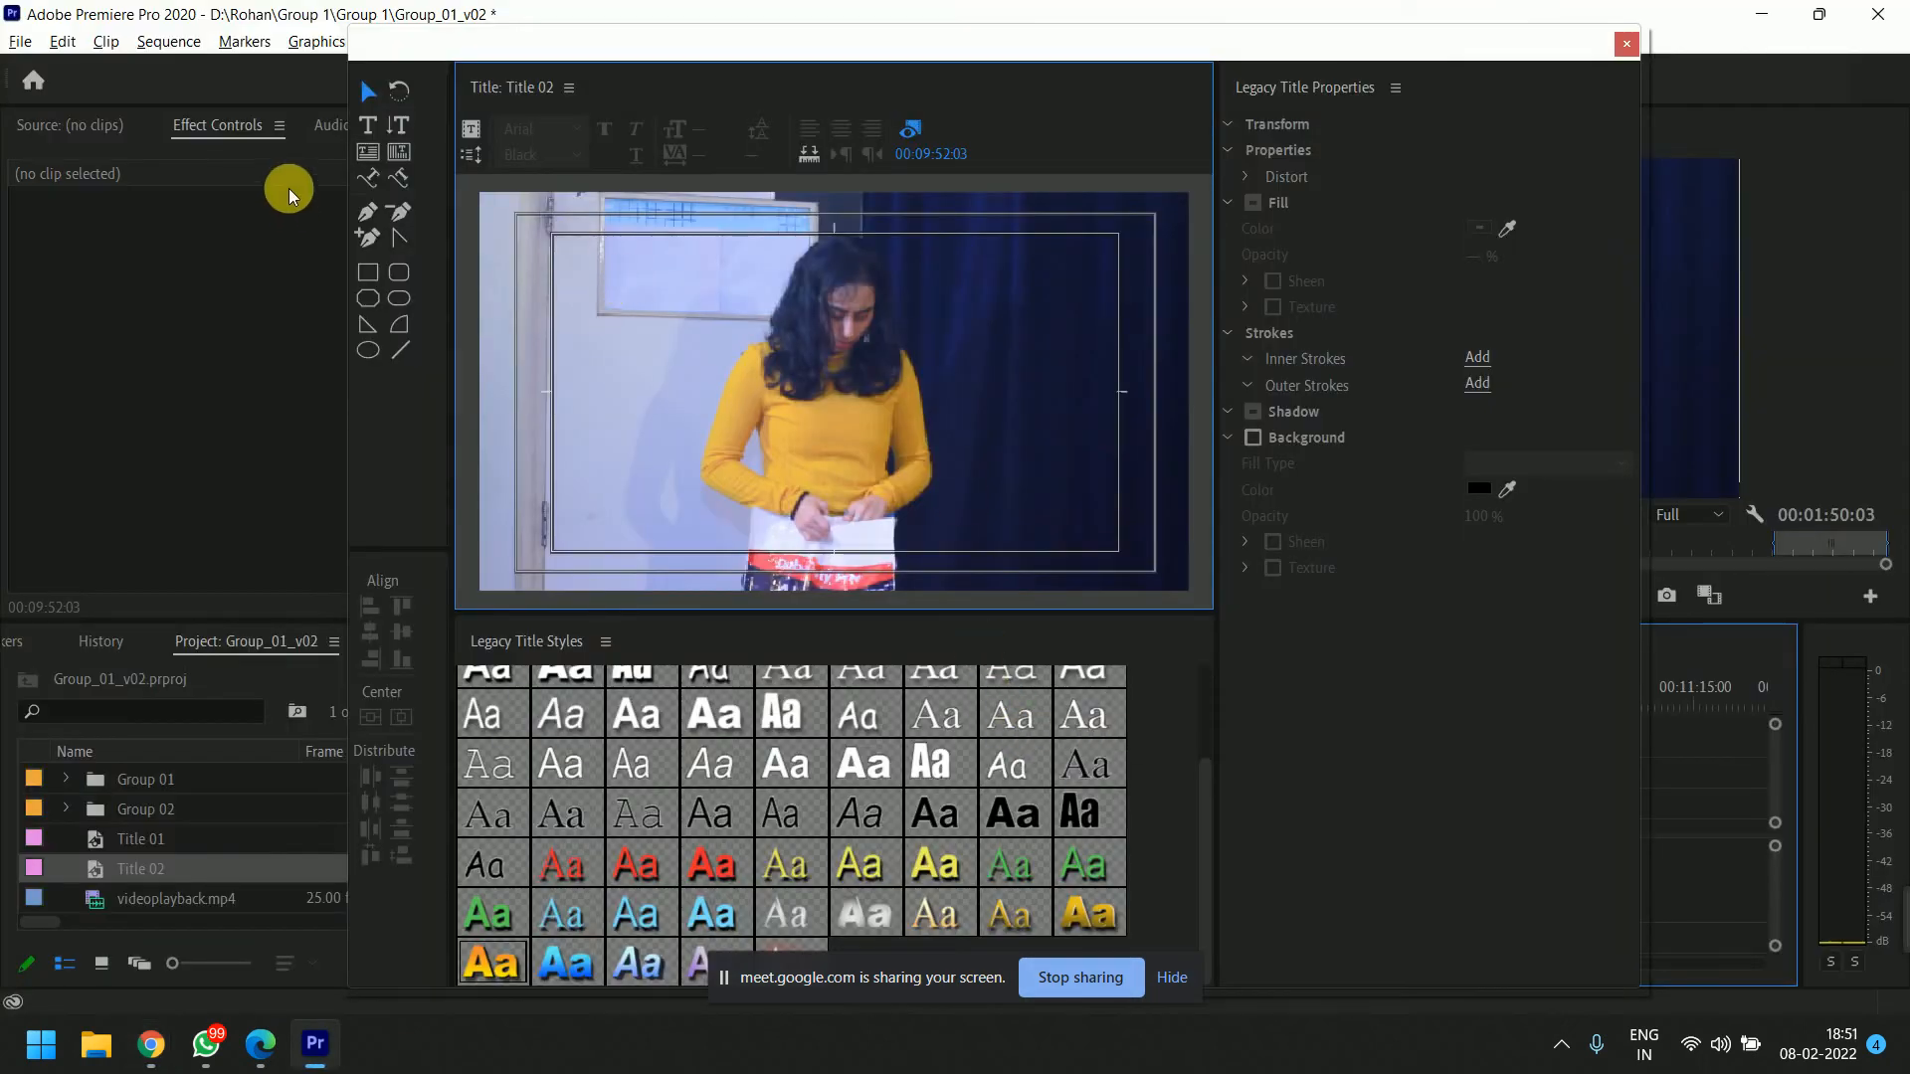
{"action": "left_click", "coordinate": [367, 124]}
{"action": "left_click_drag", "start_coordinate": [580, 243], "coordinate": [1125, 552]}
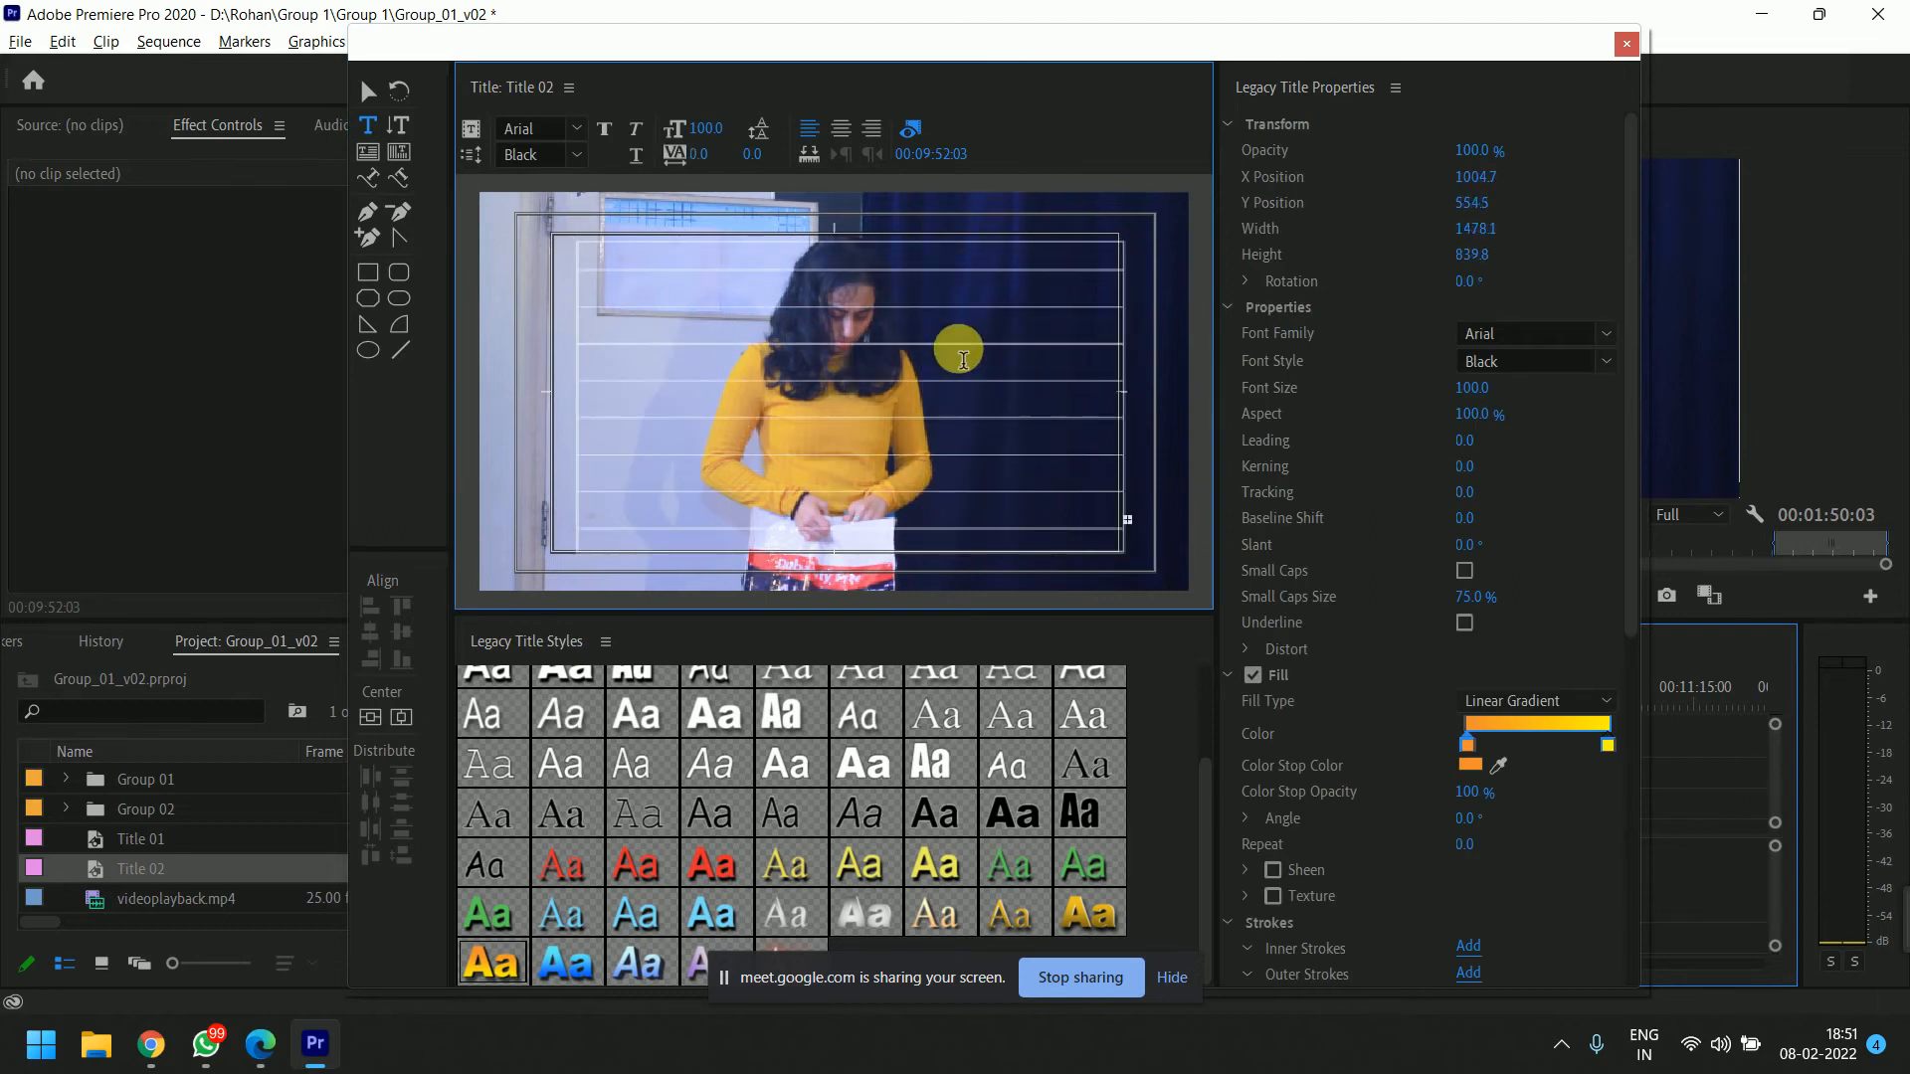
{"action": "type", "text": "earTitle Description of scene(s) 1980 Airplane!  A taxicab passenger, abandoned by the lead at the beginning of the film, grumbles that he will give the driver"}
Apply the Arial Bold soft drop shadow style to all the pasted text and set its font size to 55.
{"action": "left_click", "coordinate": [958, 346]}
{"action": "key", "text": "ctrl+a"}
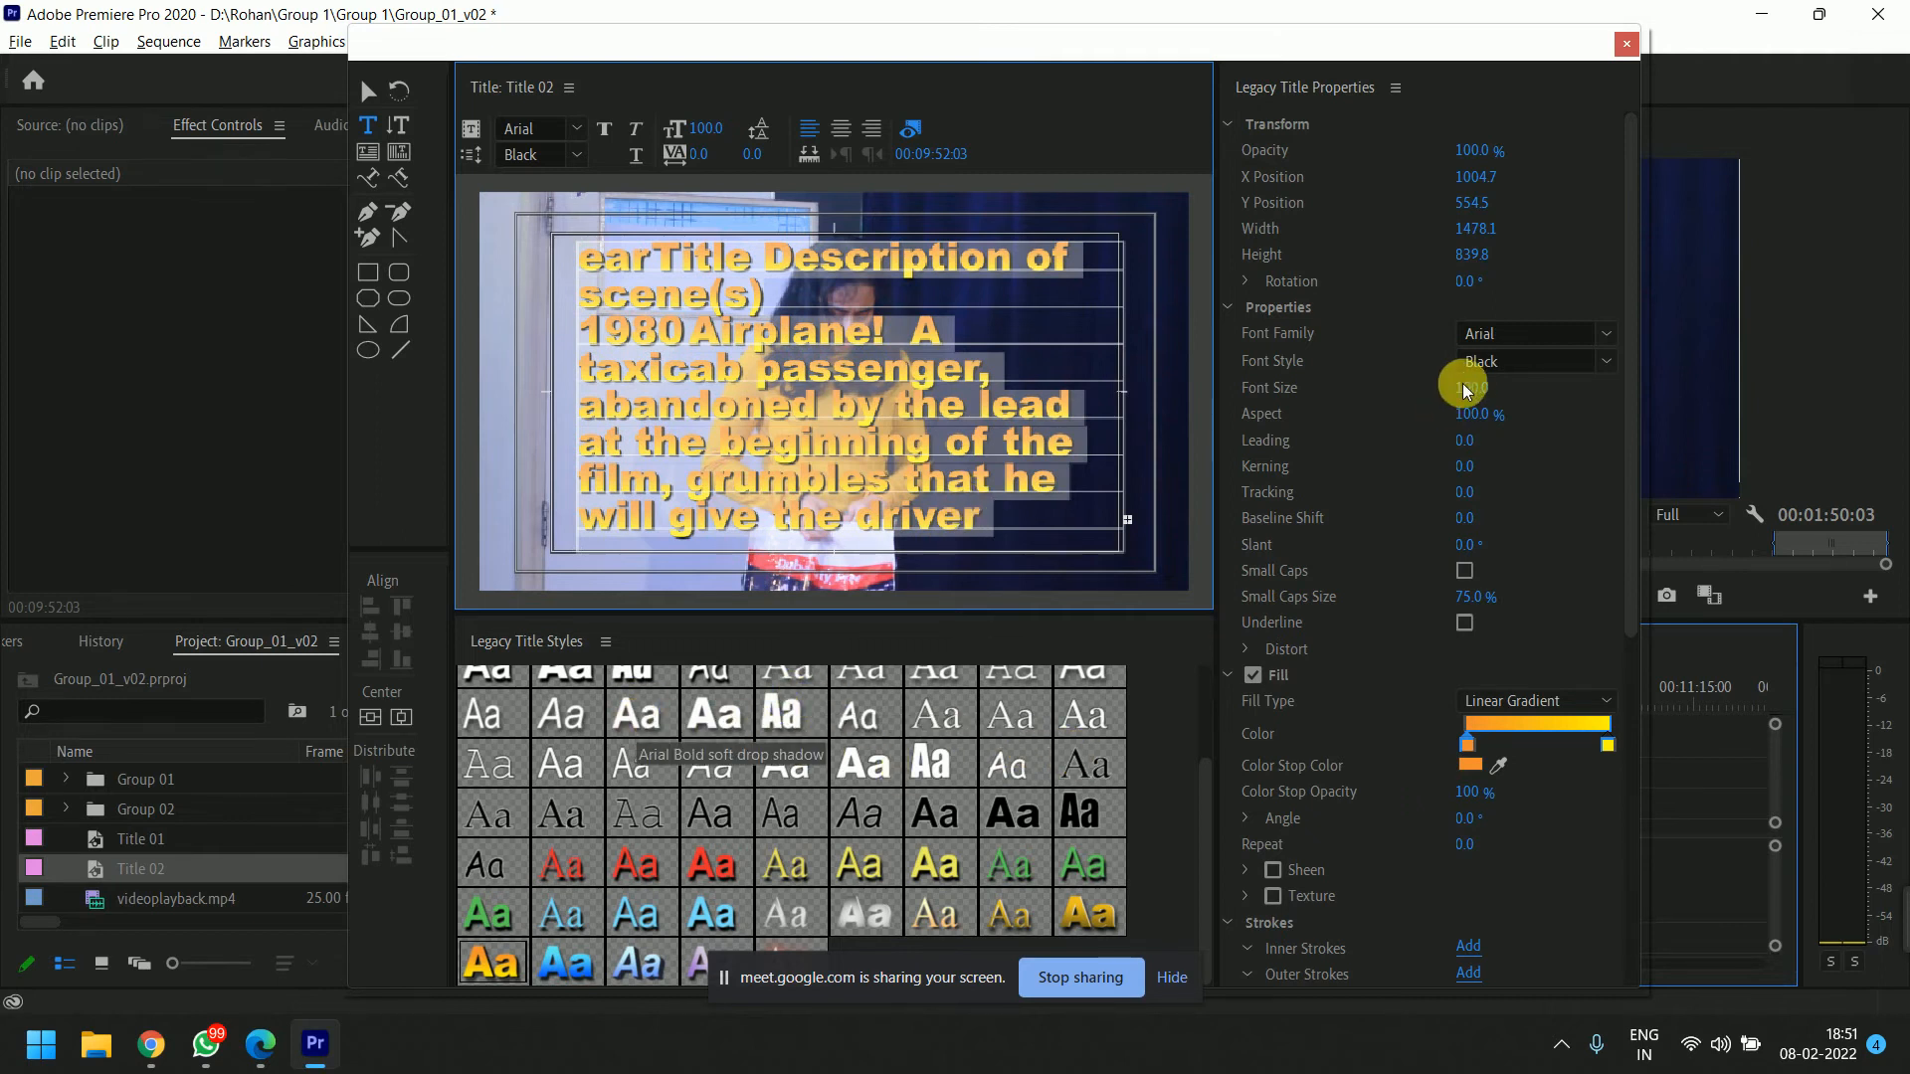
{"action": "left_click_drag", "start_coordinate": [1470, 384], "coordinate": [1495, 396]}
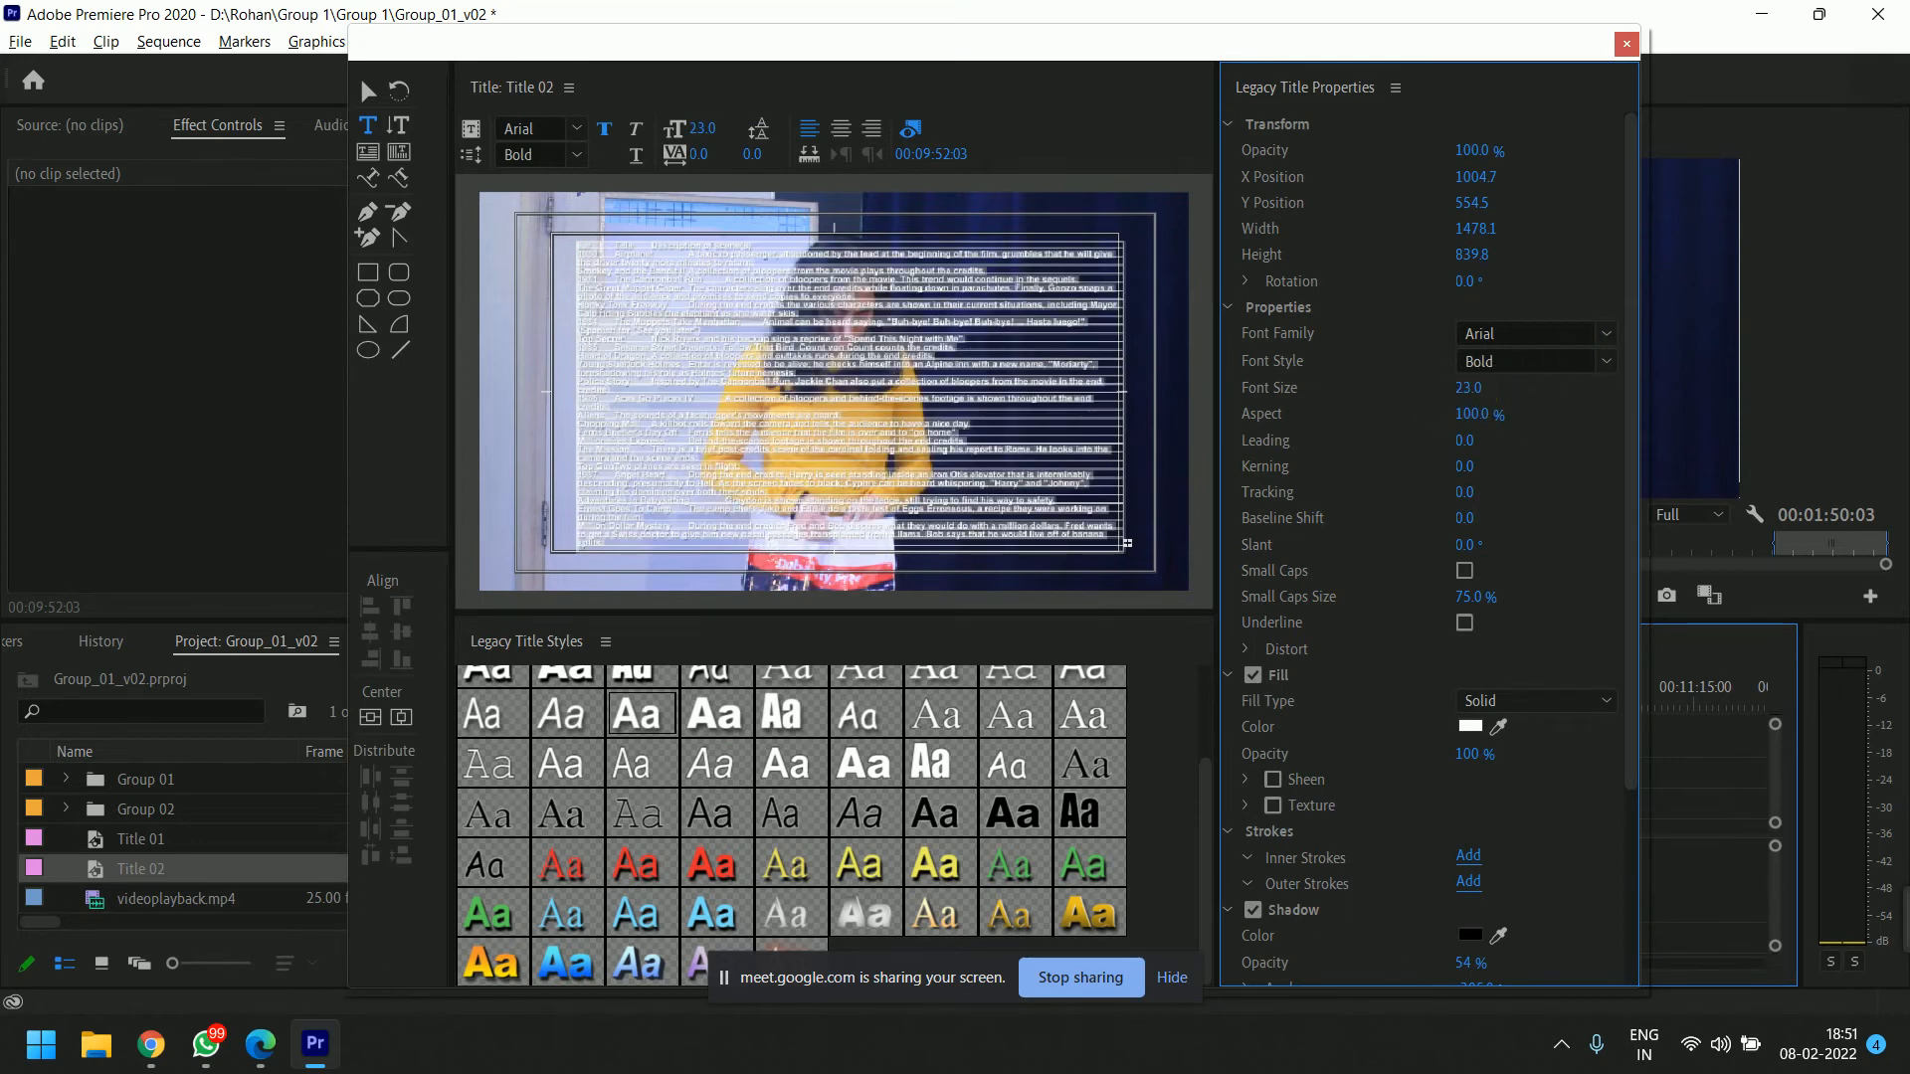
{"action": "mouse_move", "coordinate": [1470, 388]}
{"action": "left_mouse_down"}
{"action": "mouse_move", "coordinate": [1646, 337]}
{"action": "mouse_move", "coordinate": [1484, 398]}
{"action": "left_mouse_up"}
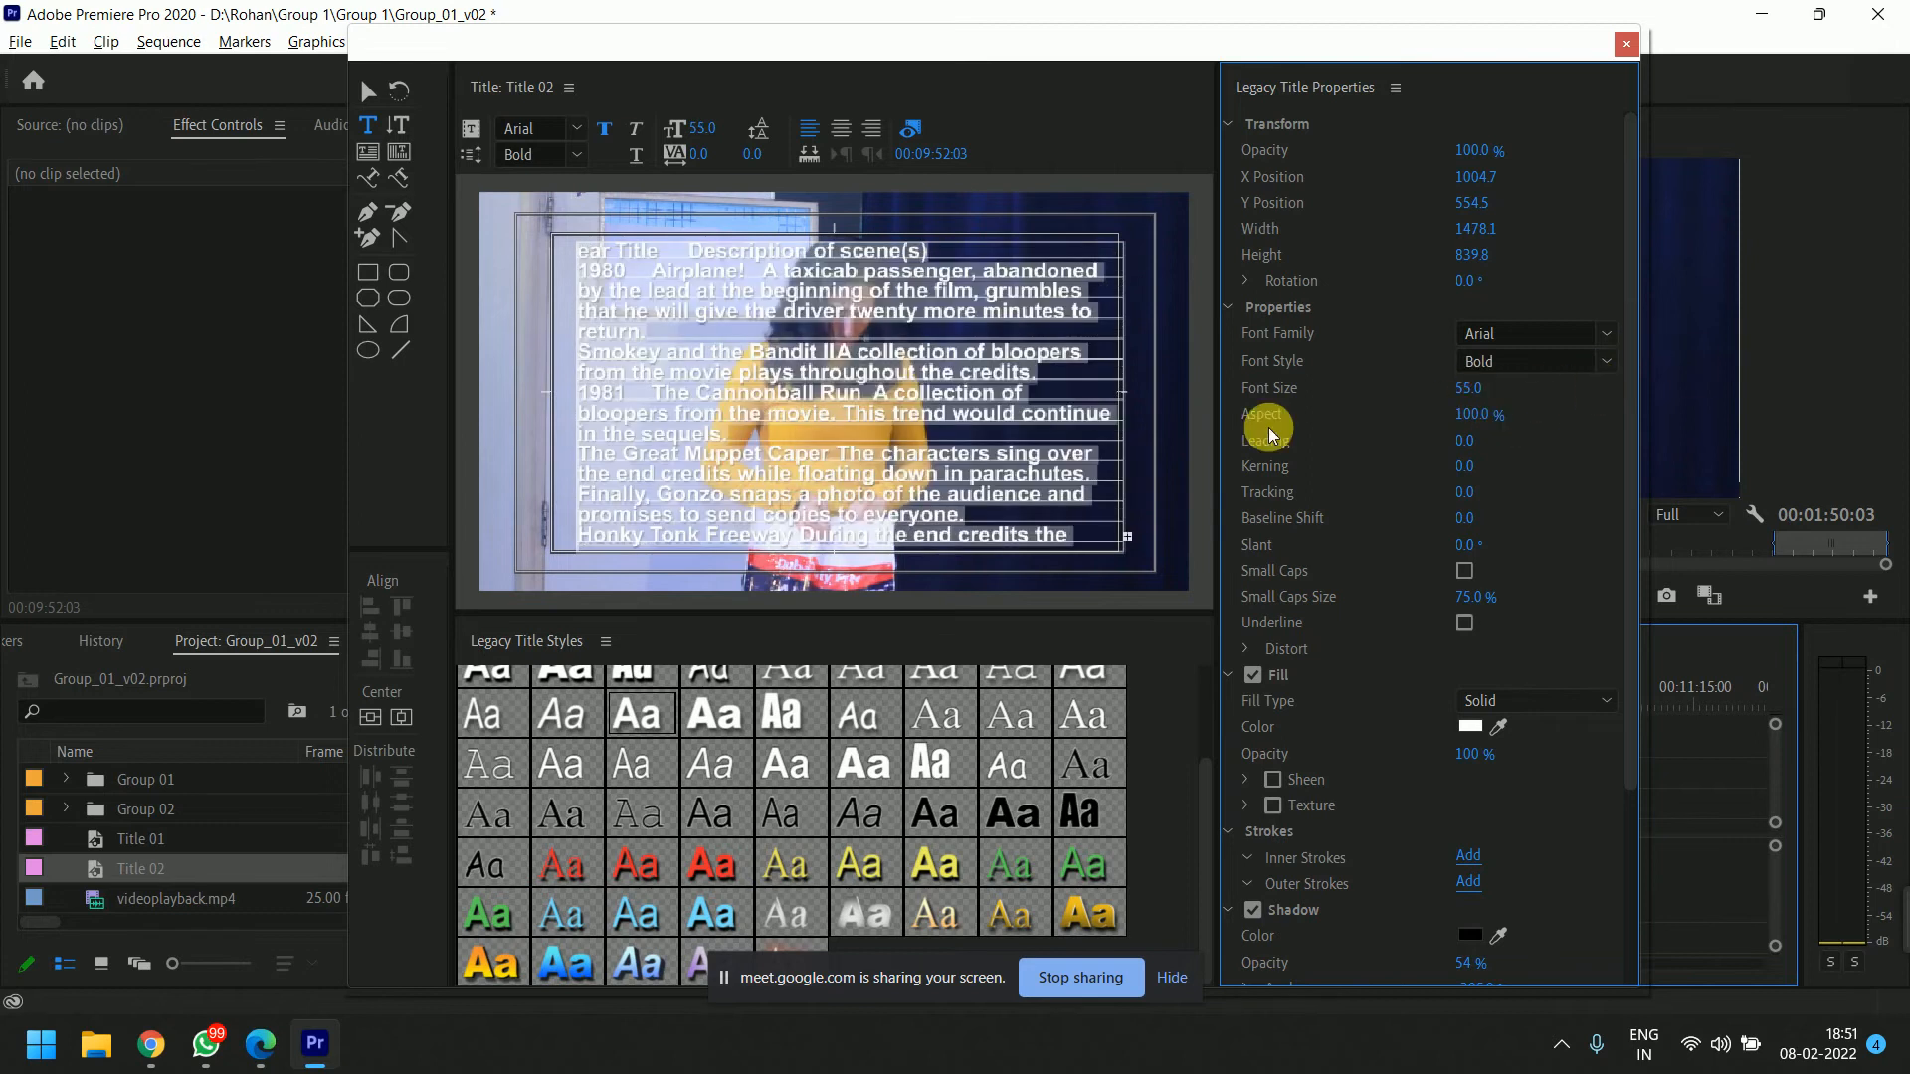
Extend the text box downward to a height of about 1338 and center it horizontally in the frame.
{"action": "left_click", "coordinate": [384, 87]}
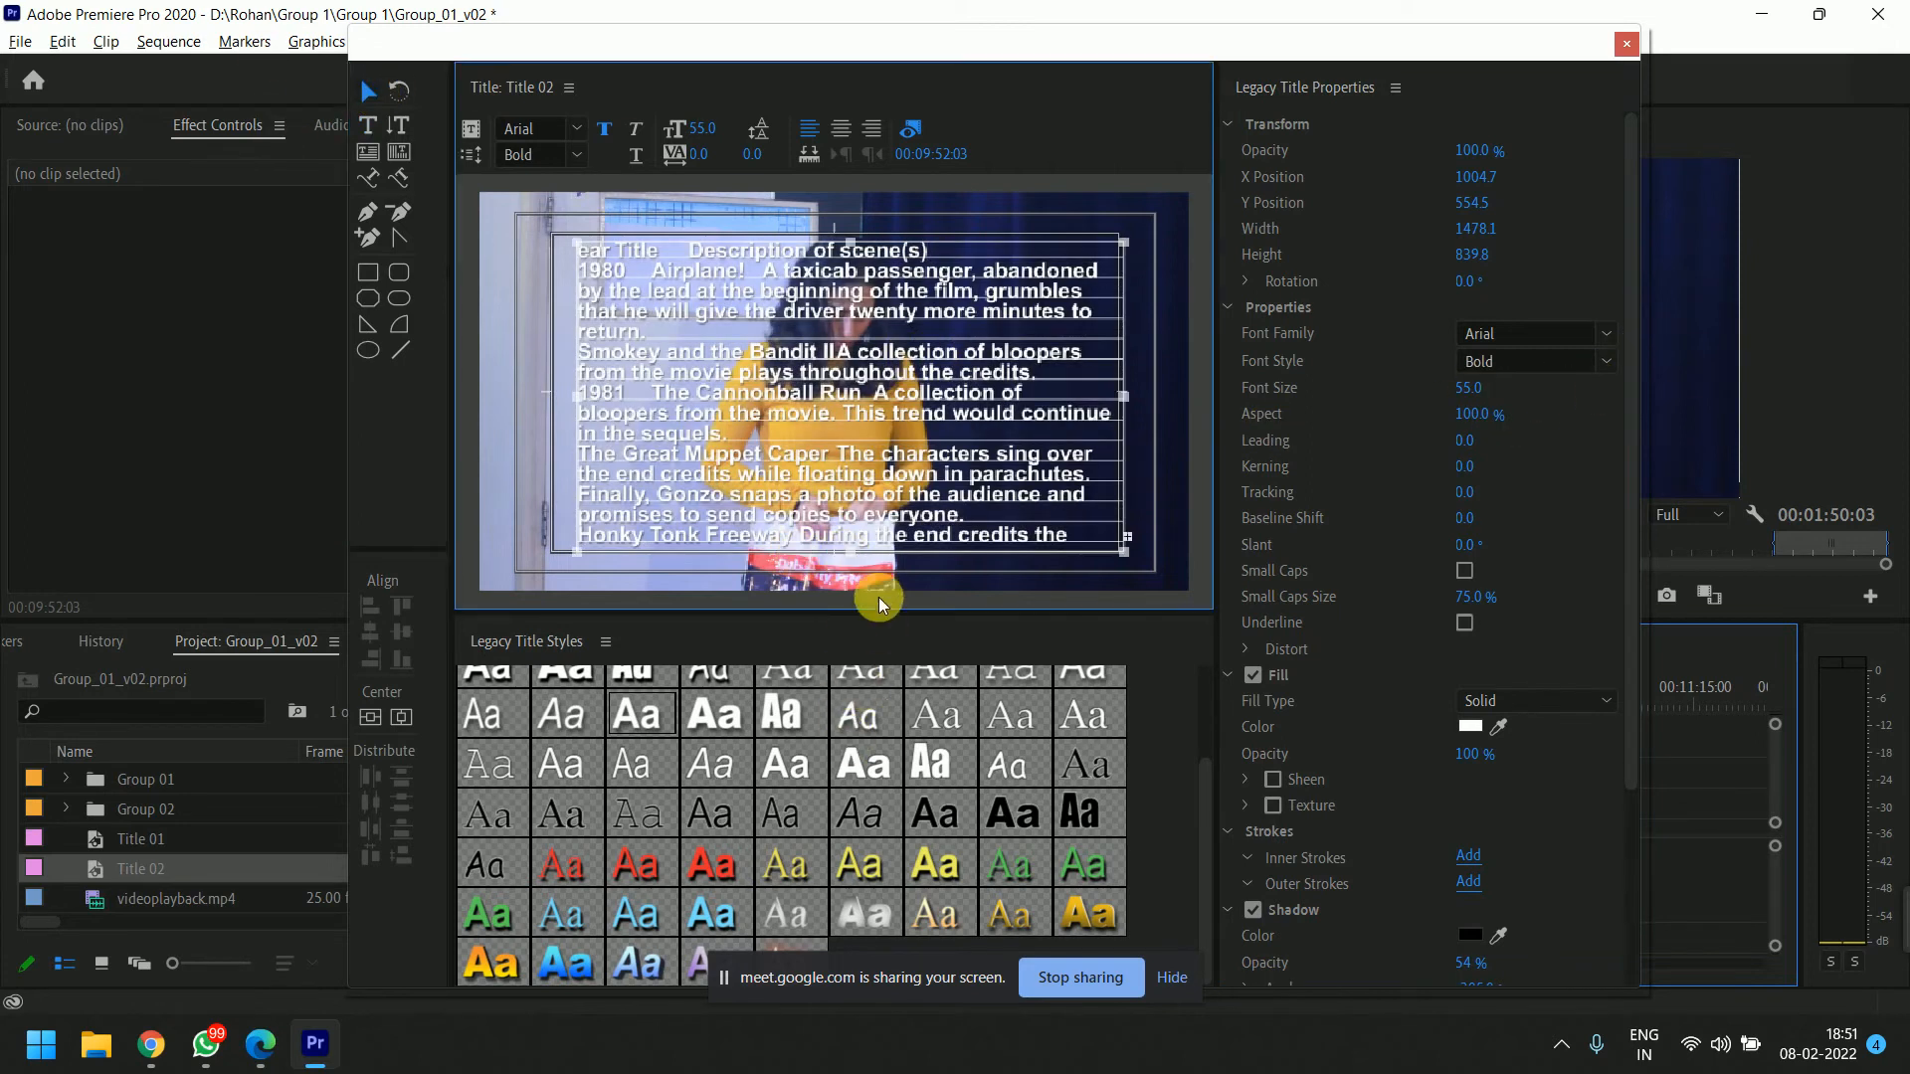
{"action": "double_click", "coordinate": [851, 554]}
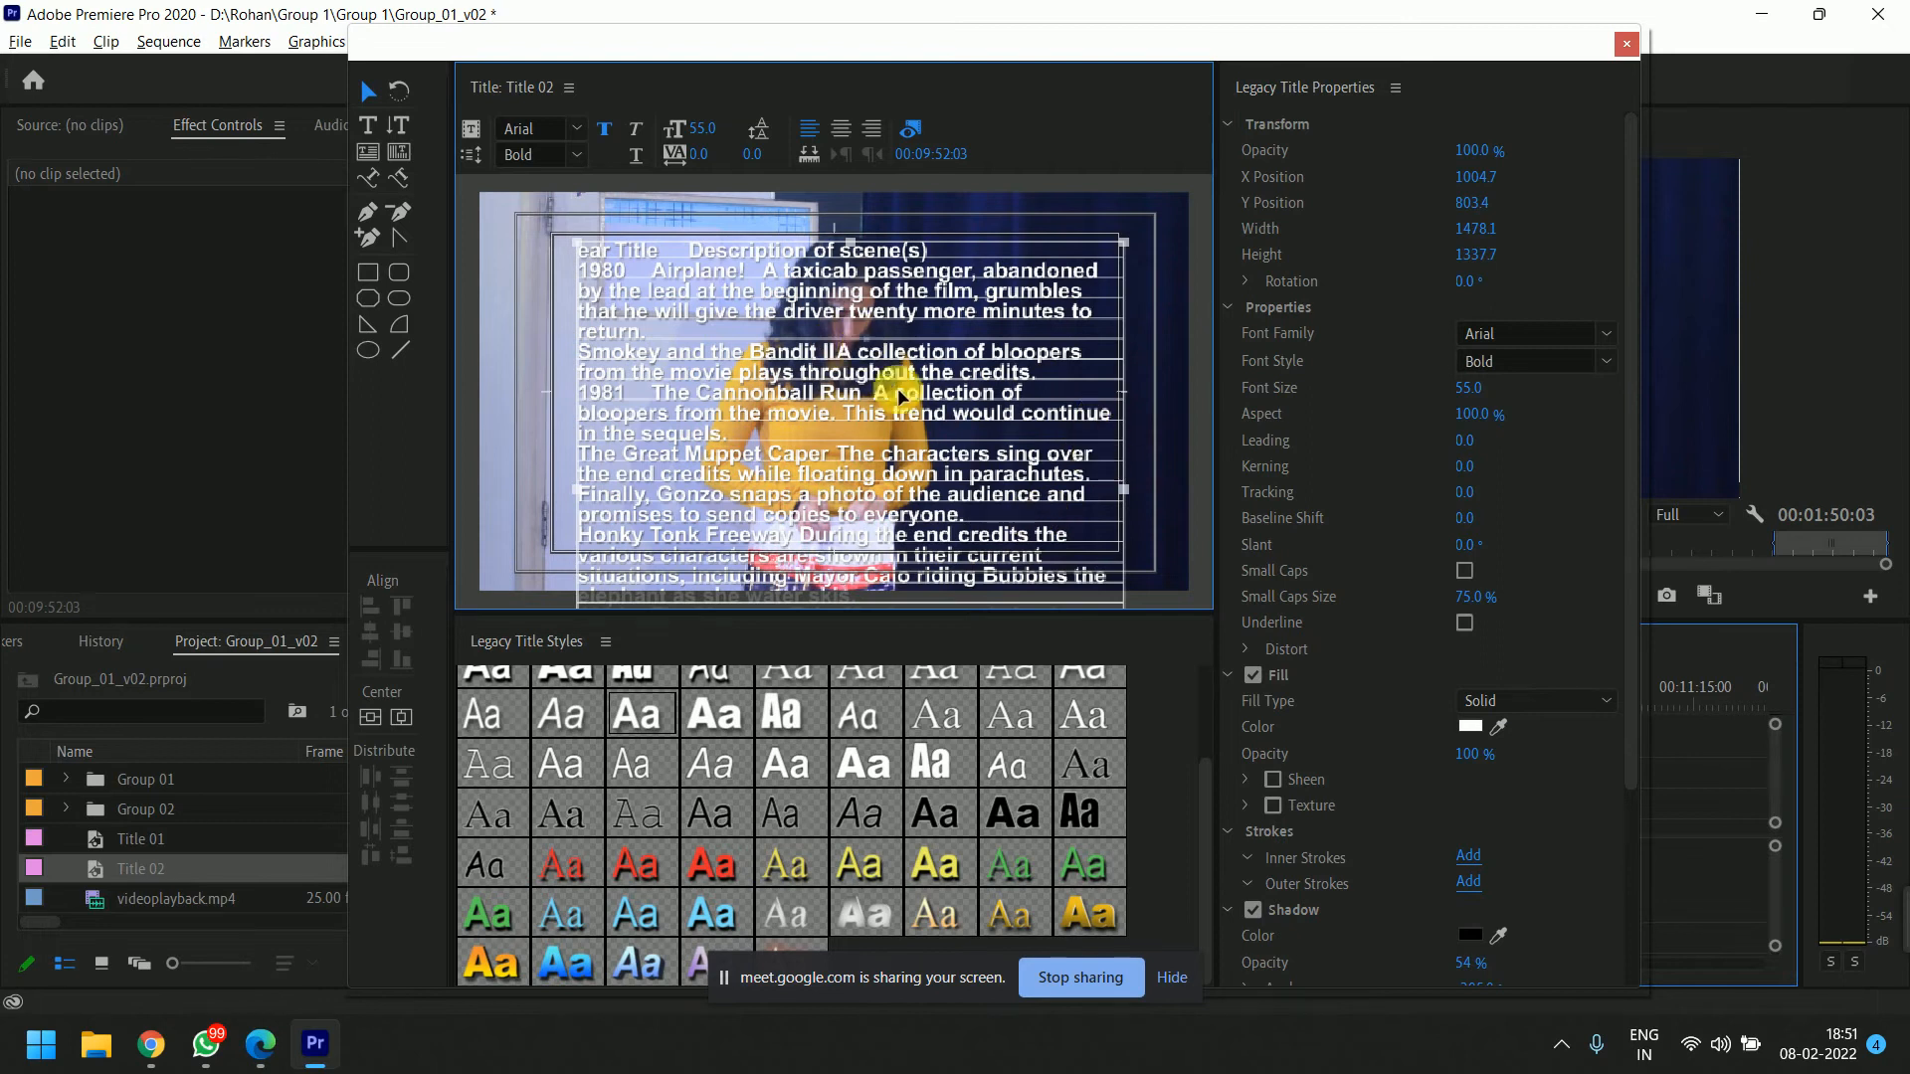
{"action": "left_click_drag", "start_coordinate": [552, 362], "coordinate": [549, 363]}
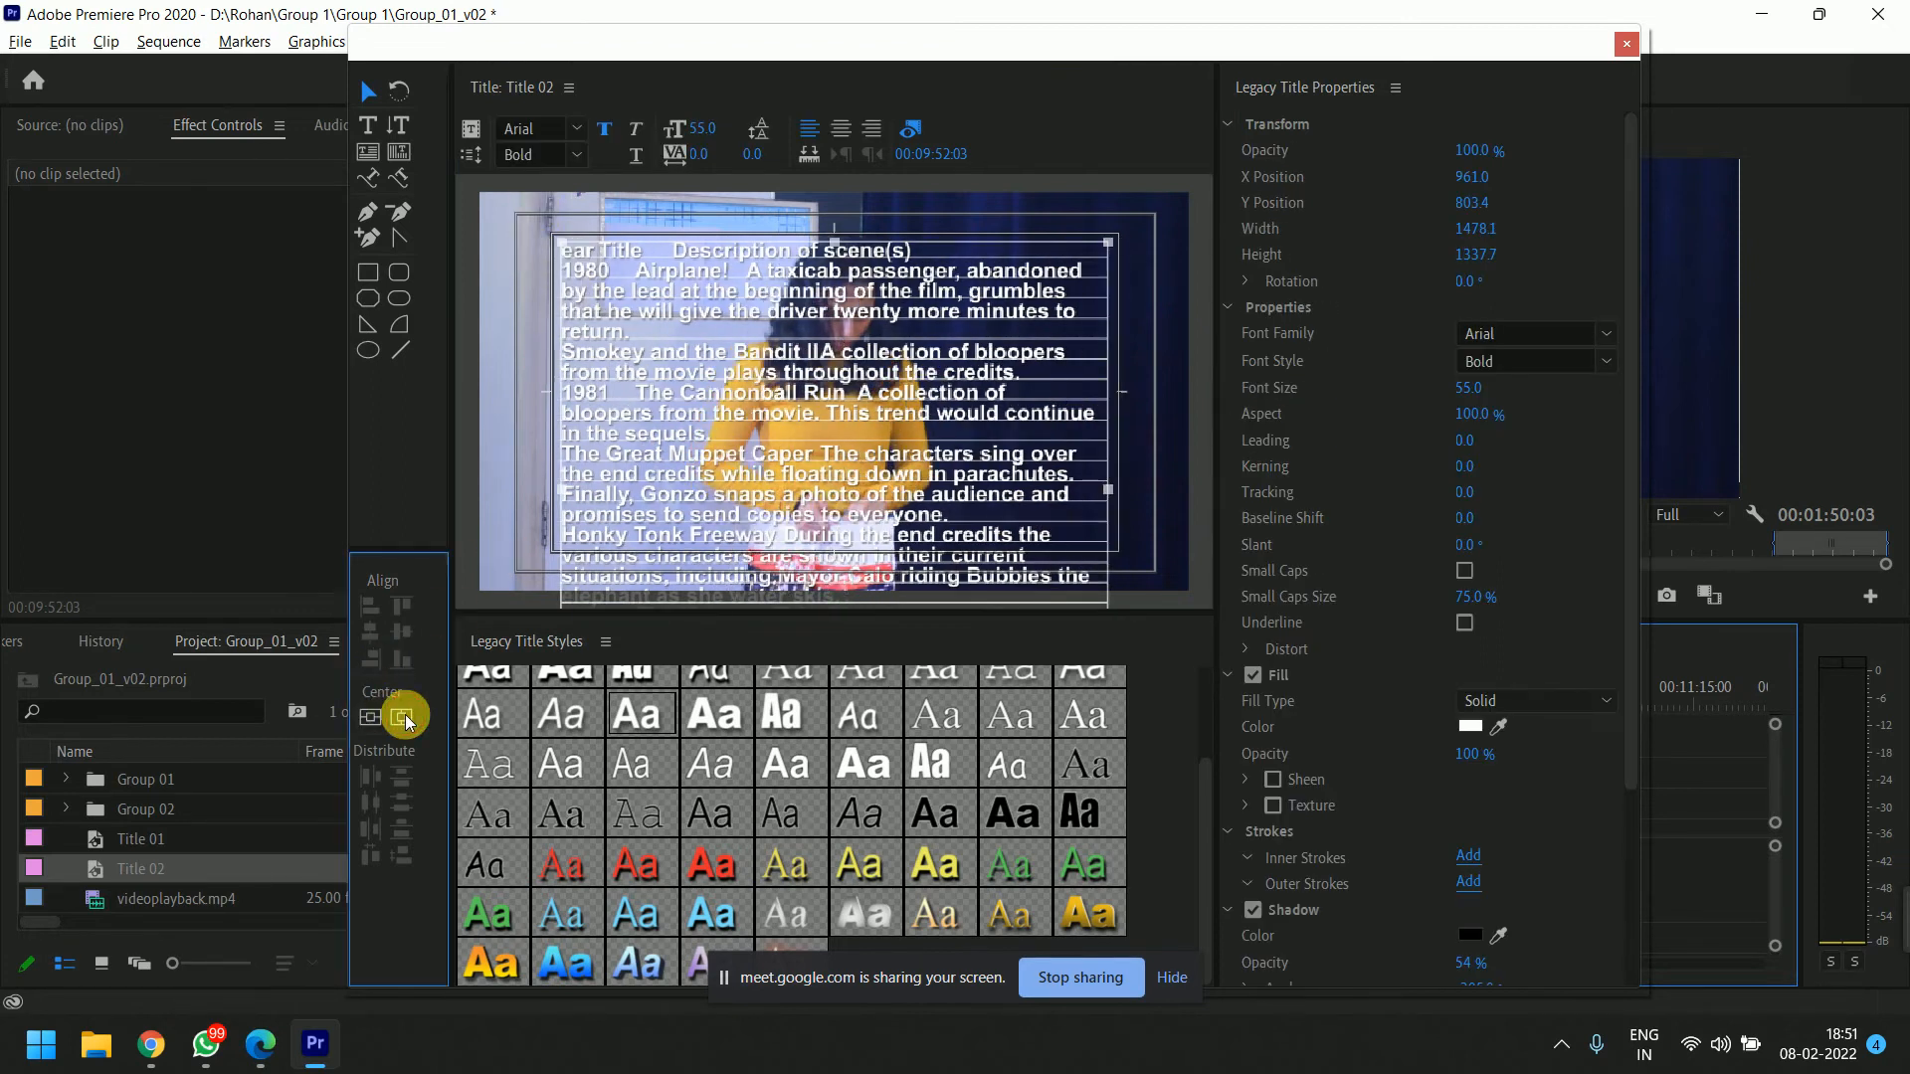
{"action": "left_click", "coordinate": [402, 716]}
{"action": "left_click", "coordinate": [518, 337]}
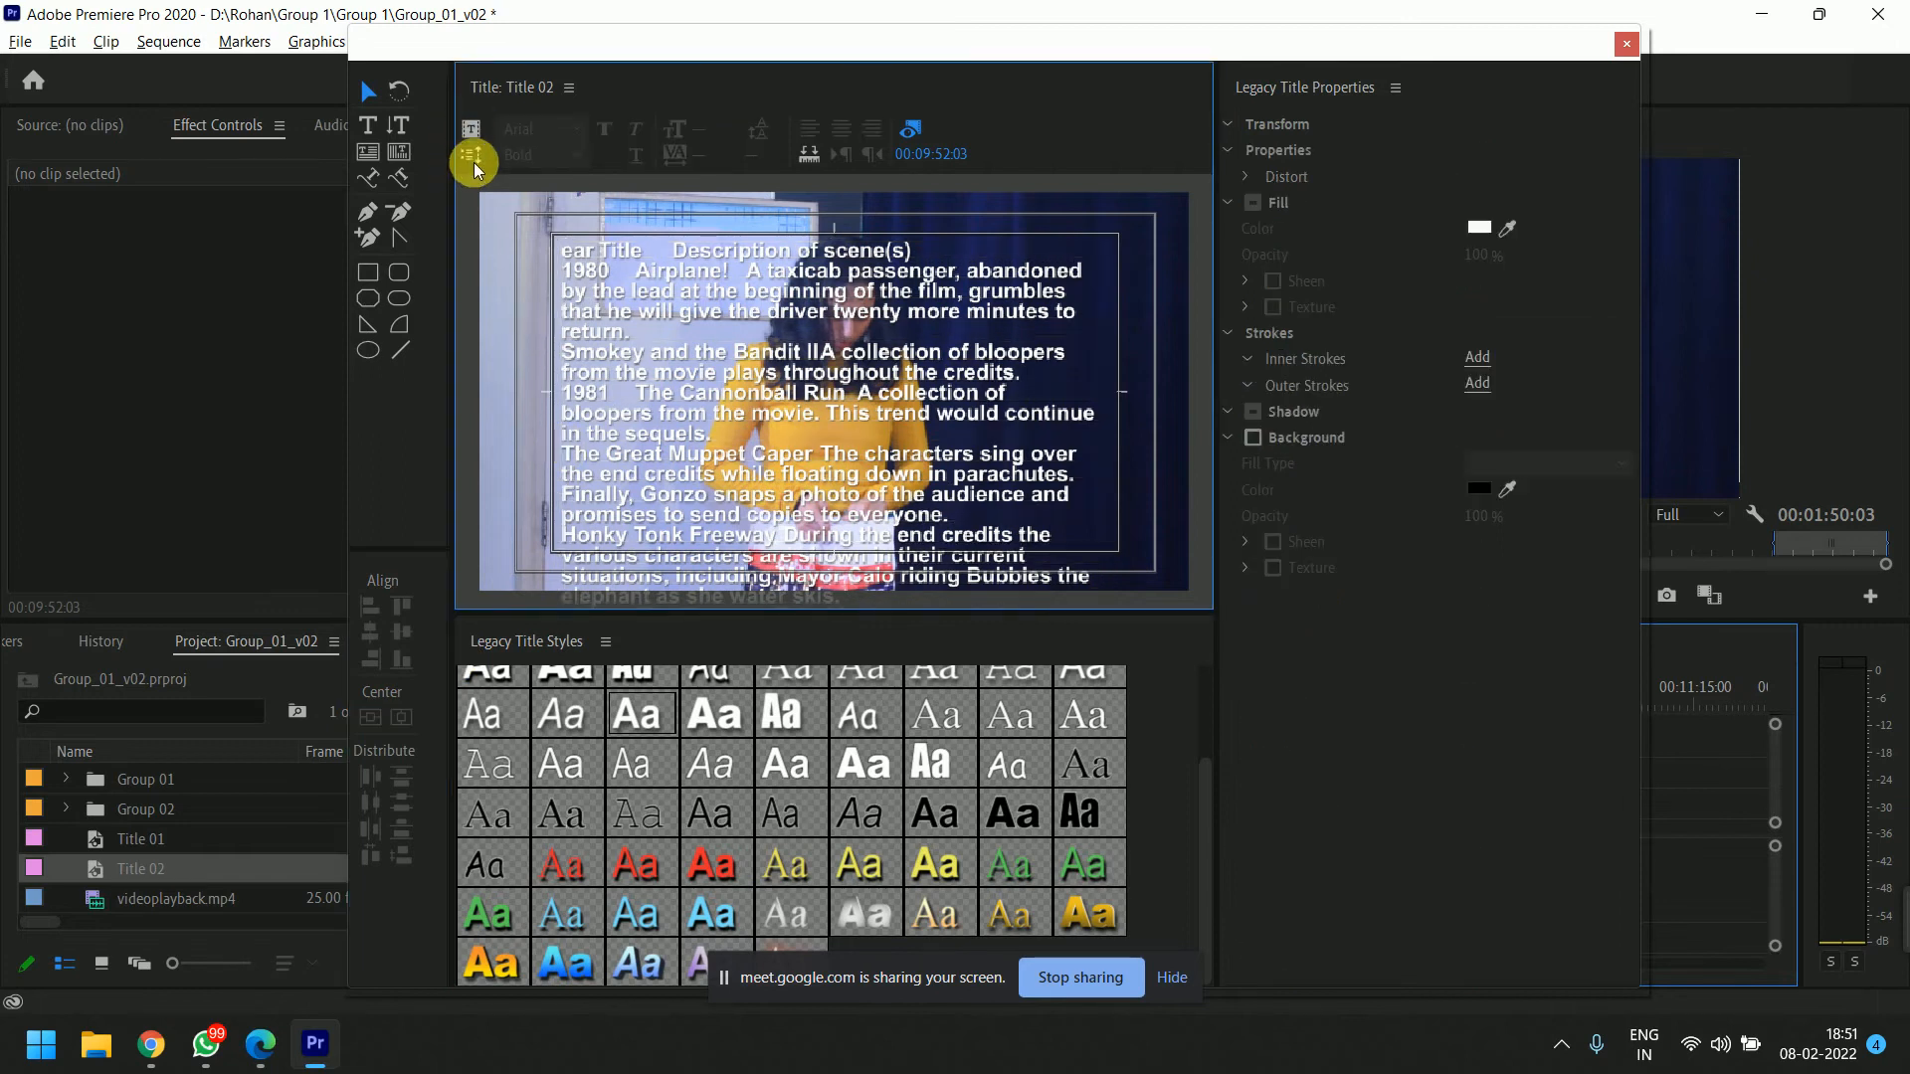
Set the title type of Title 02 to Roll in the Roll/Crawl Options.
{"action": "left_click", "coordinate": [474, 159]}
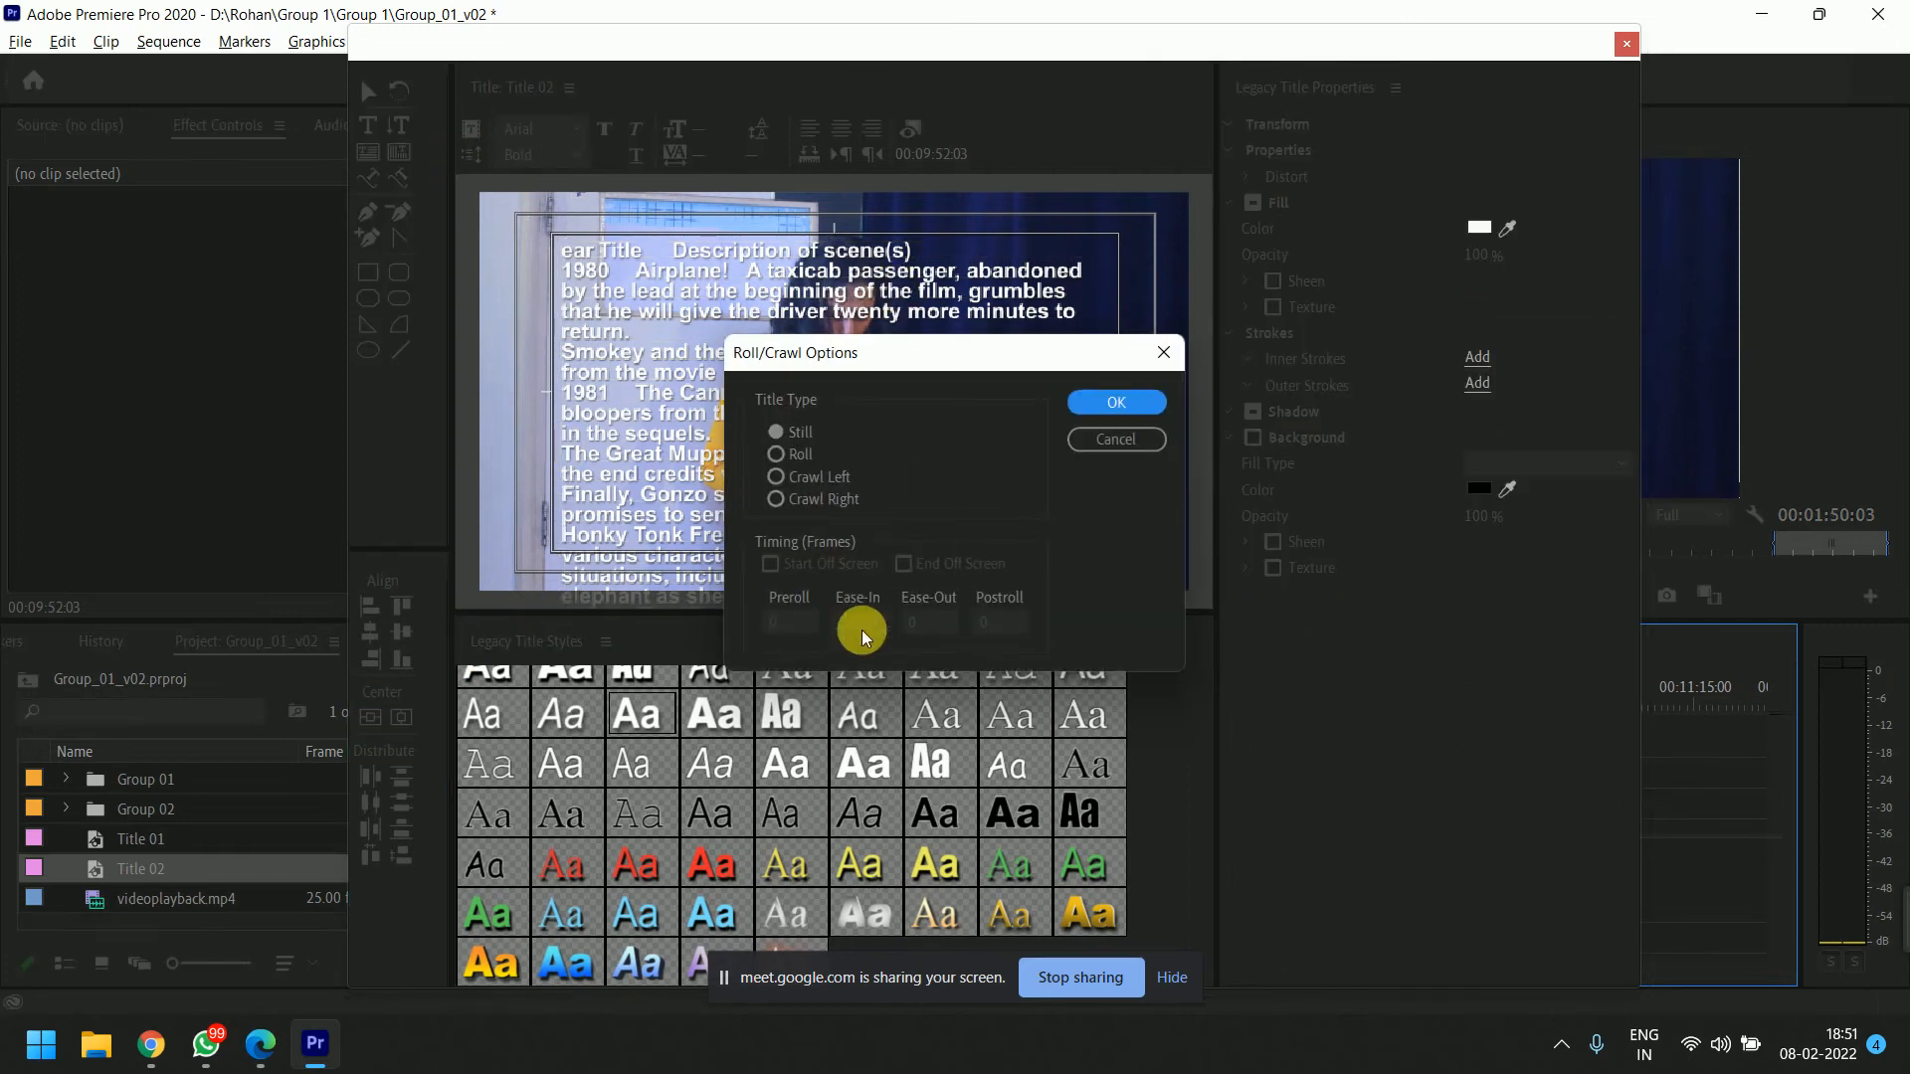
{"action": "left_click", "coordinate": [780, 453]}
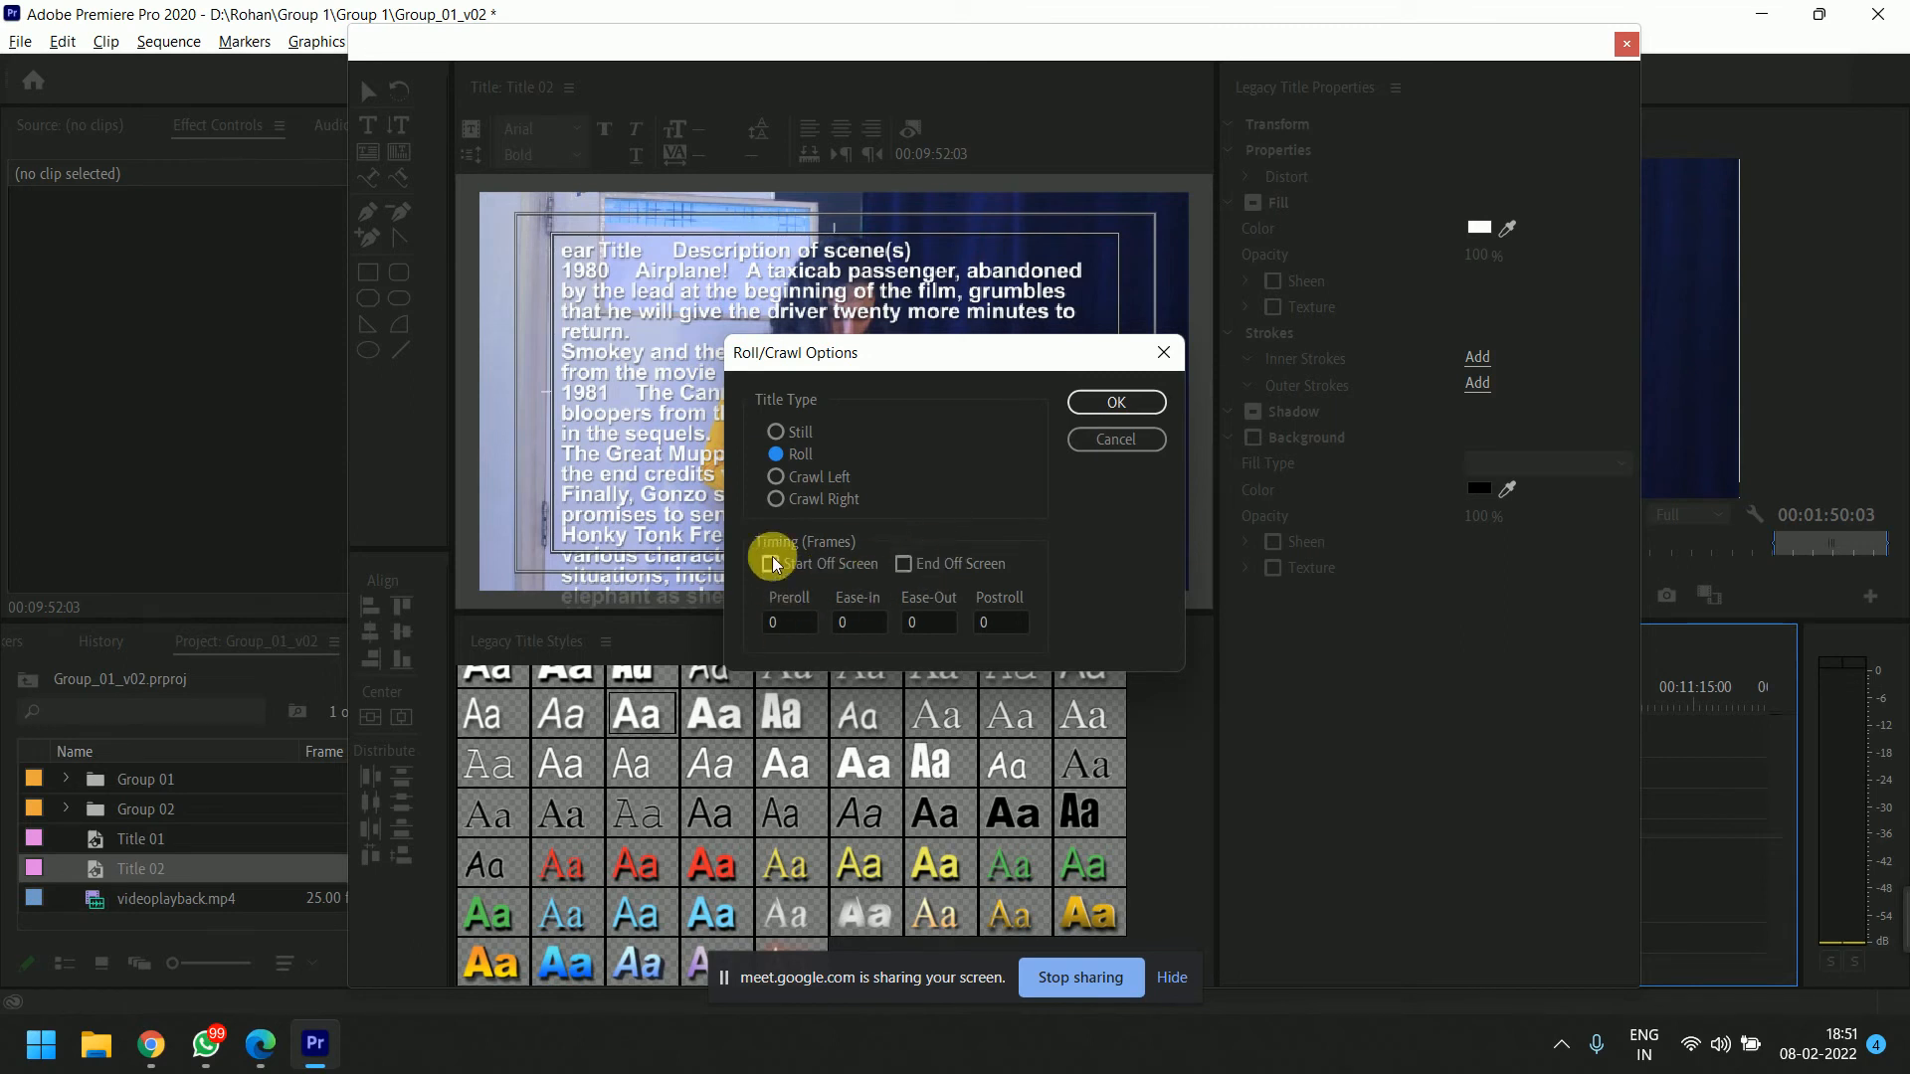
{"action": "left_click", "coordinate": [1116, 402]}
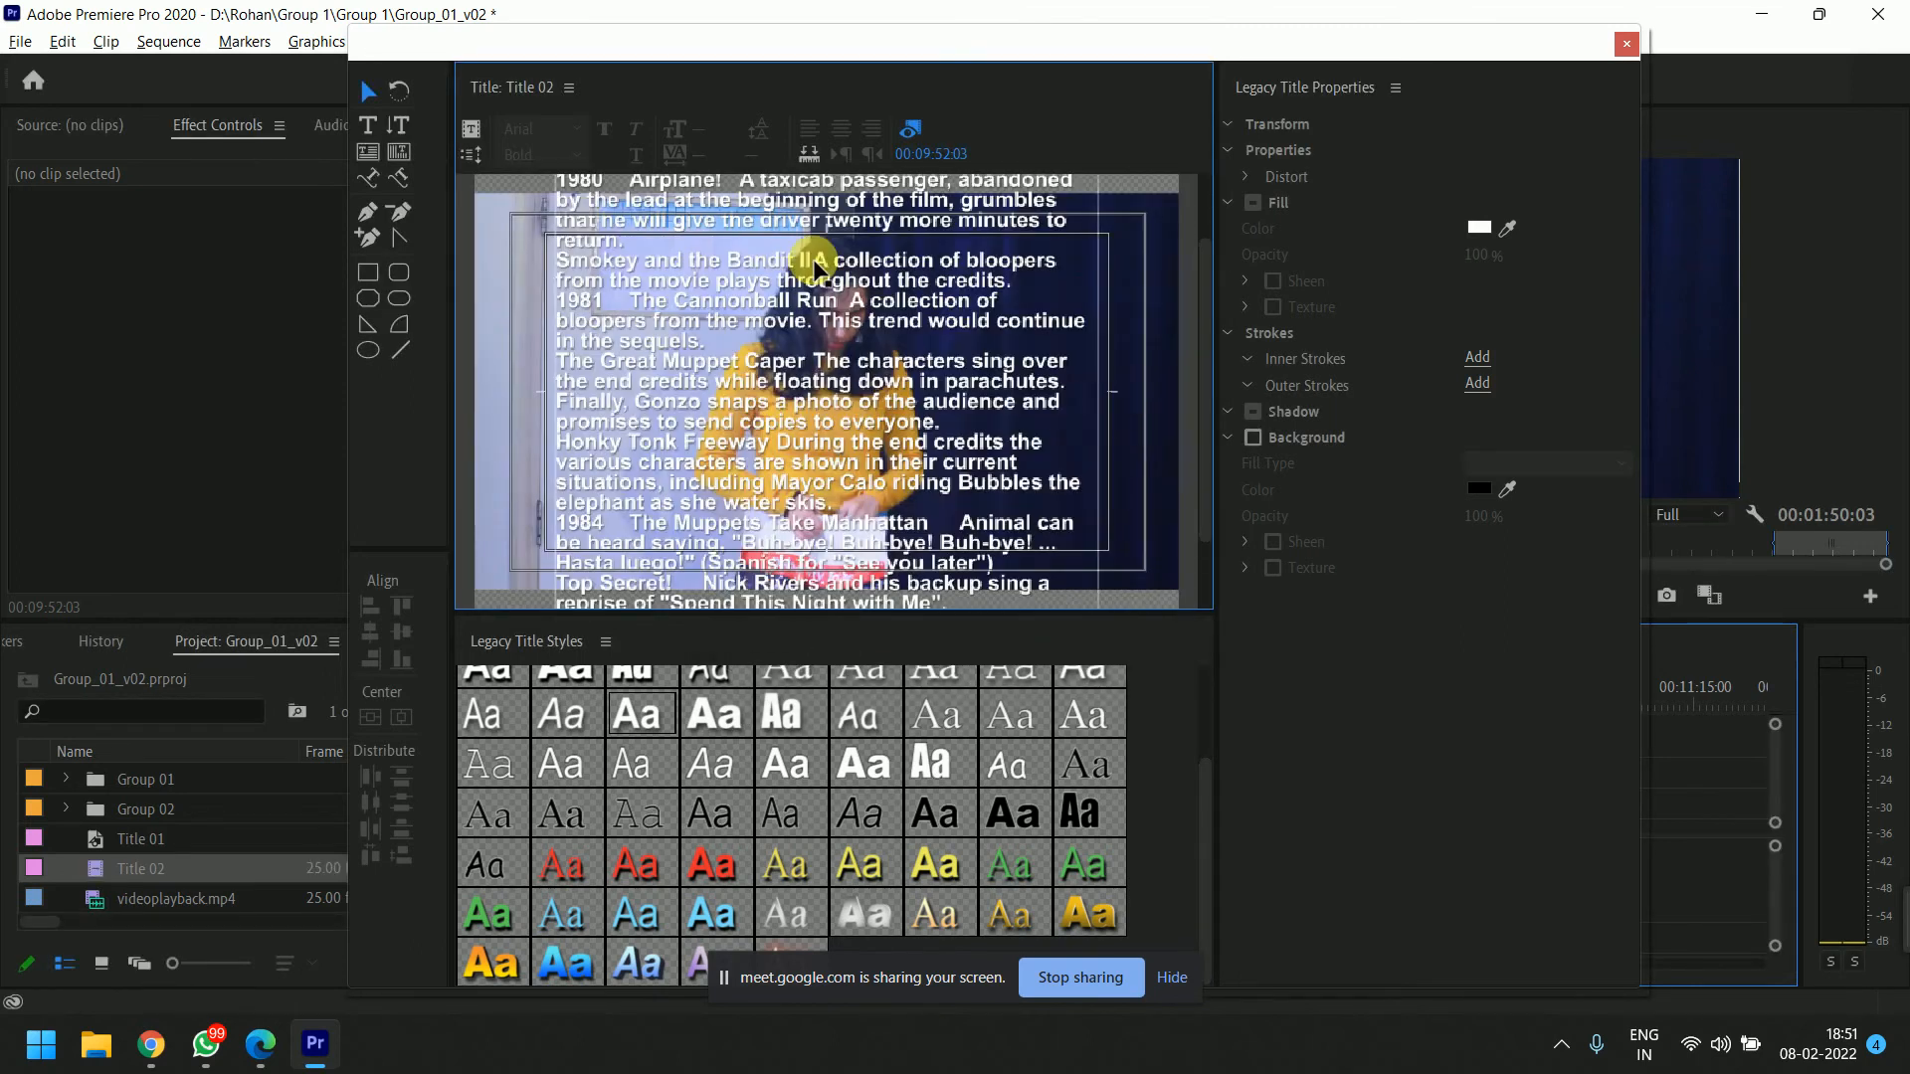
Extend the lower edge of the credits text box repeatedly until it is about 7713 high, revealing more of the list.
{"action": "left_click_drag", "start_coordinate": [1207, 370], "coordinate": [1208, 567]}
{"action": "left_click", "coordinate": [963, 534]}
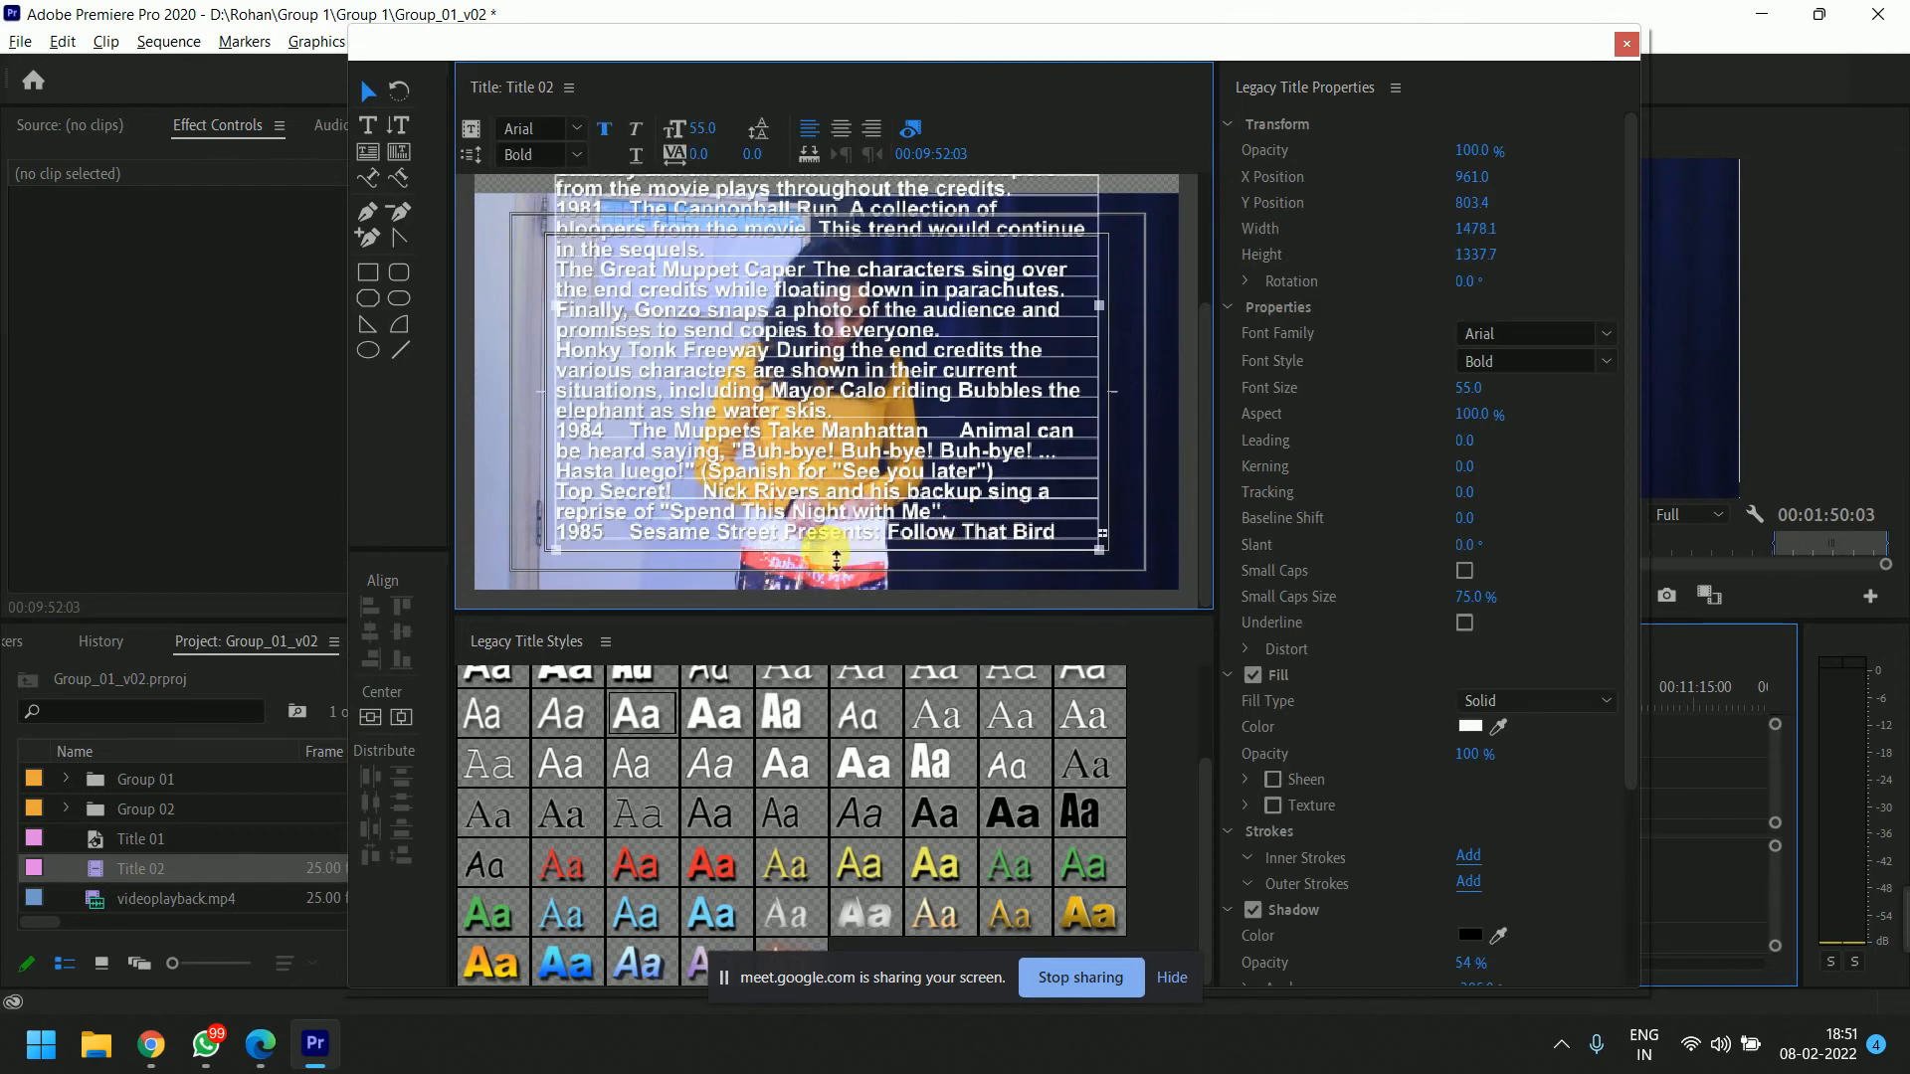
{"action": "left_click_drag", "start_coordinate": [837, 560], "coordinate": [845, 766]}
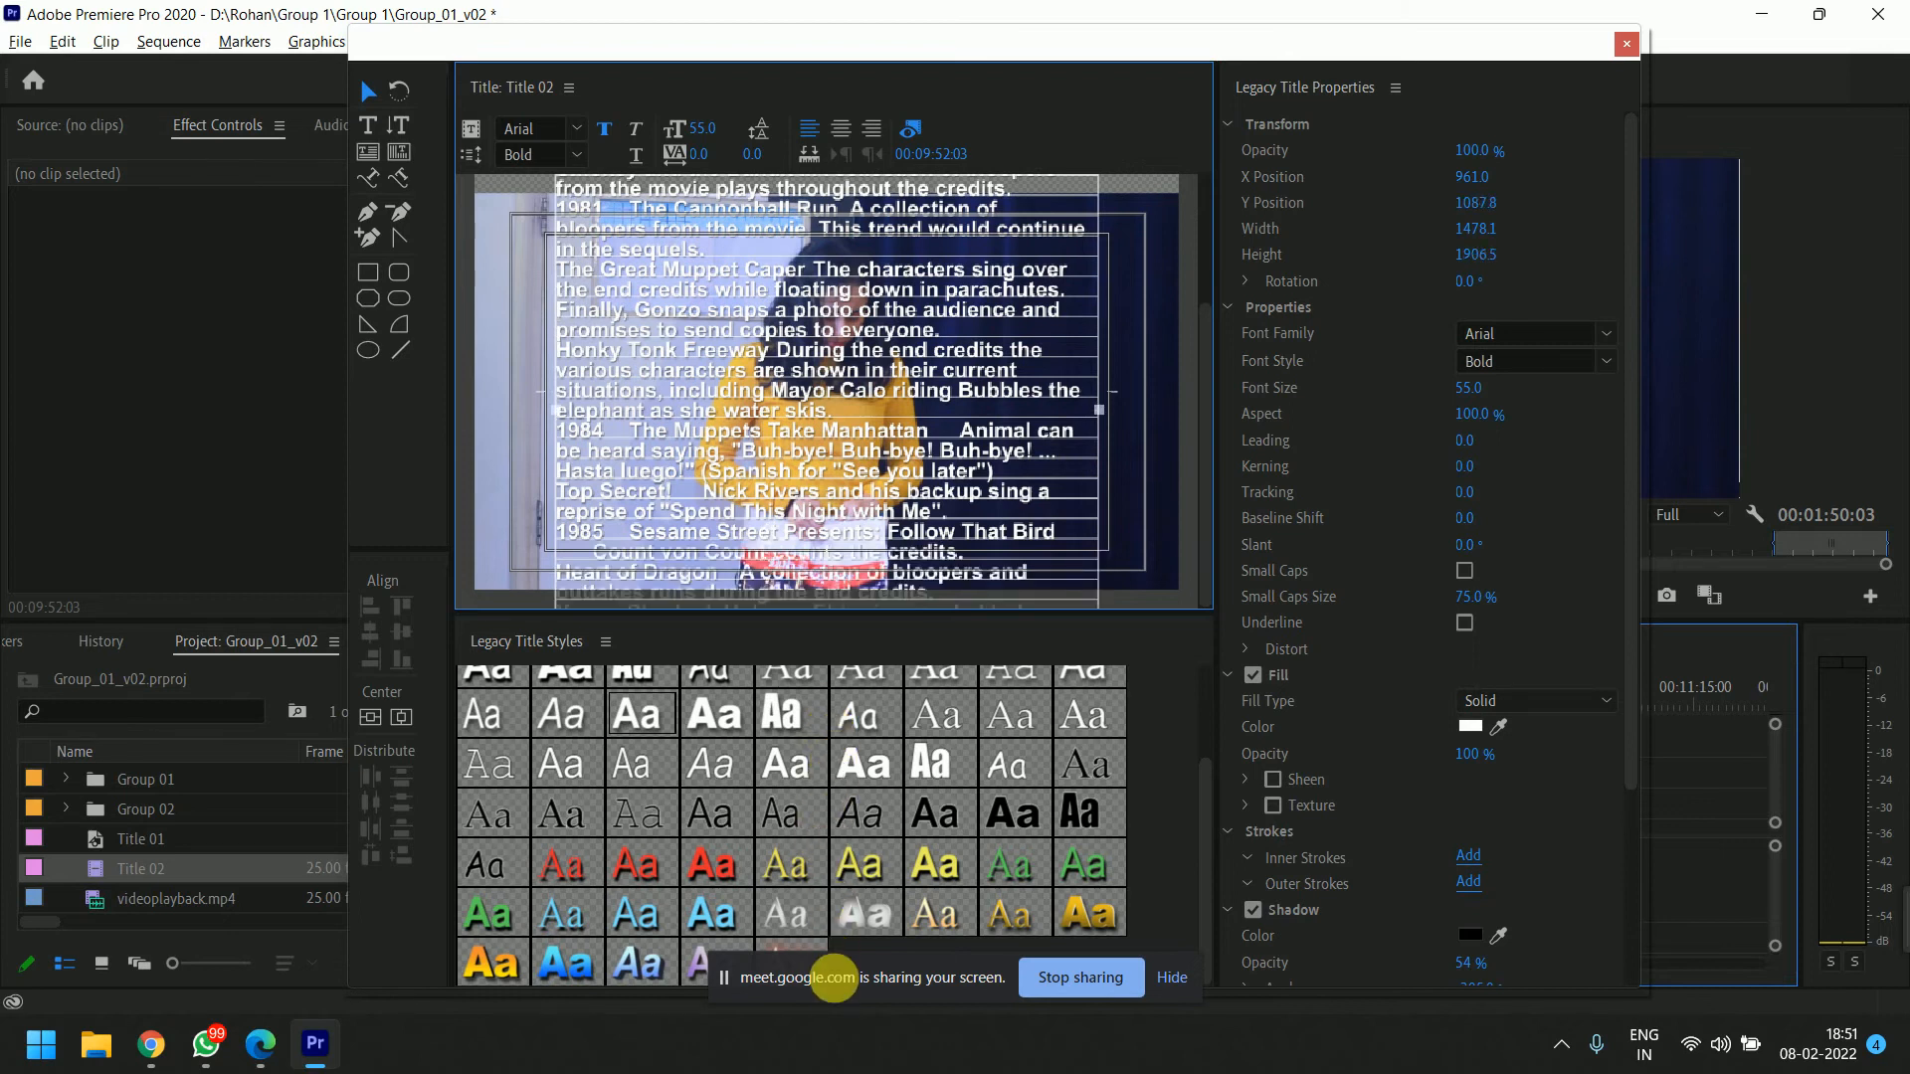
{"action": "left_click_drag", "start_coordinate": [1207, 312], "coordinate": [1198, 513]}
{"action": "left_click_drag", "start_coordinate": [829, 551], "coordinate": [830, 858]}
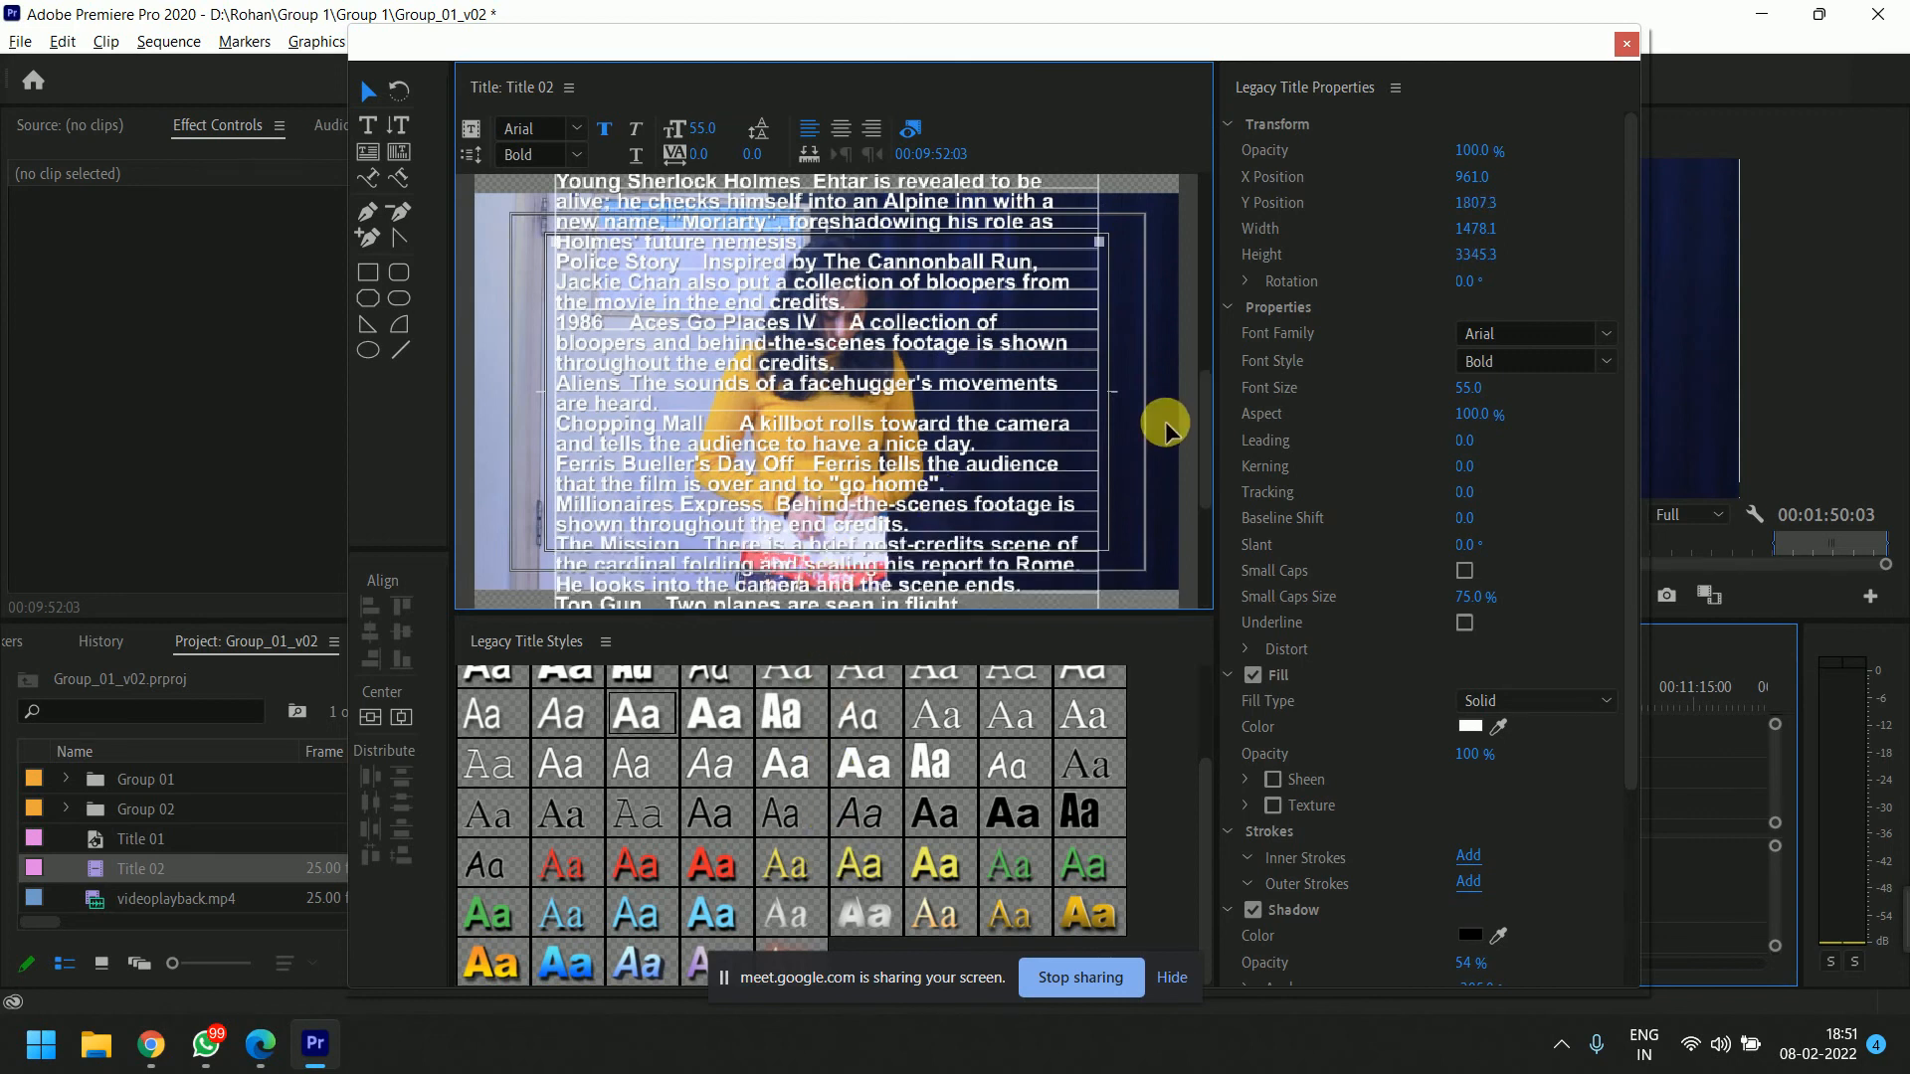
{"action": "left_click_drag", "start_coordinate": [1206, 397], "coordinate": [1199, 592]}
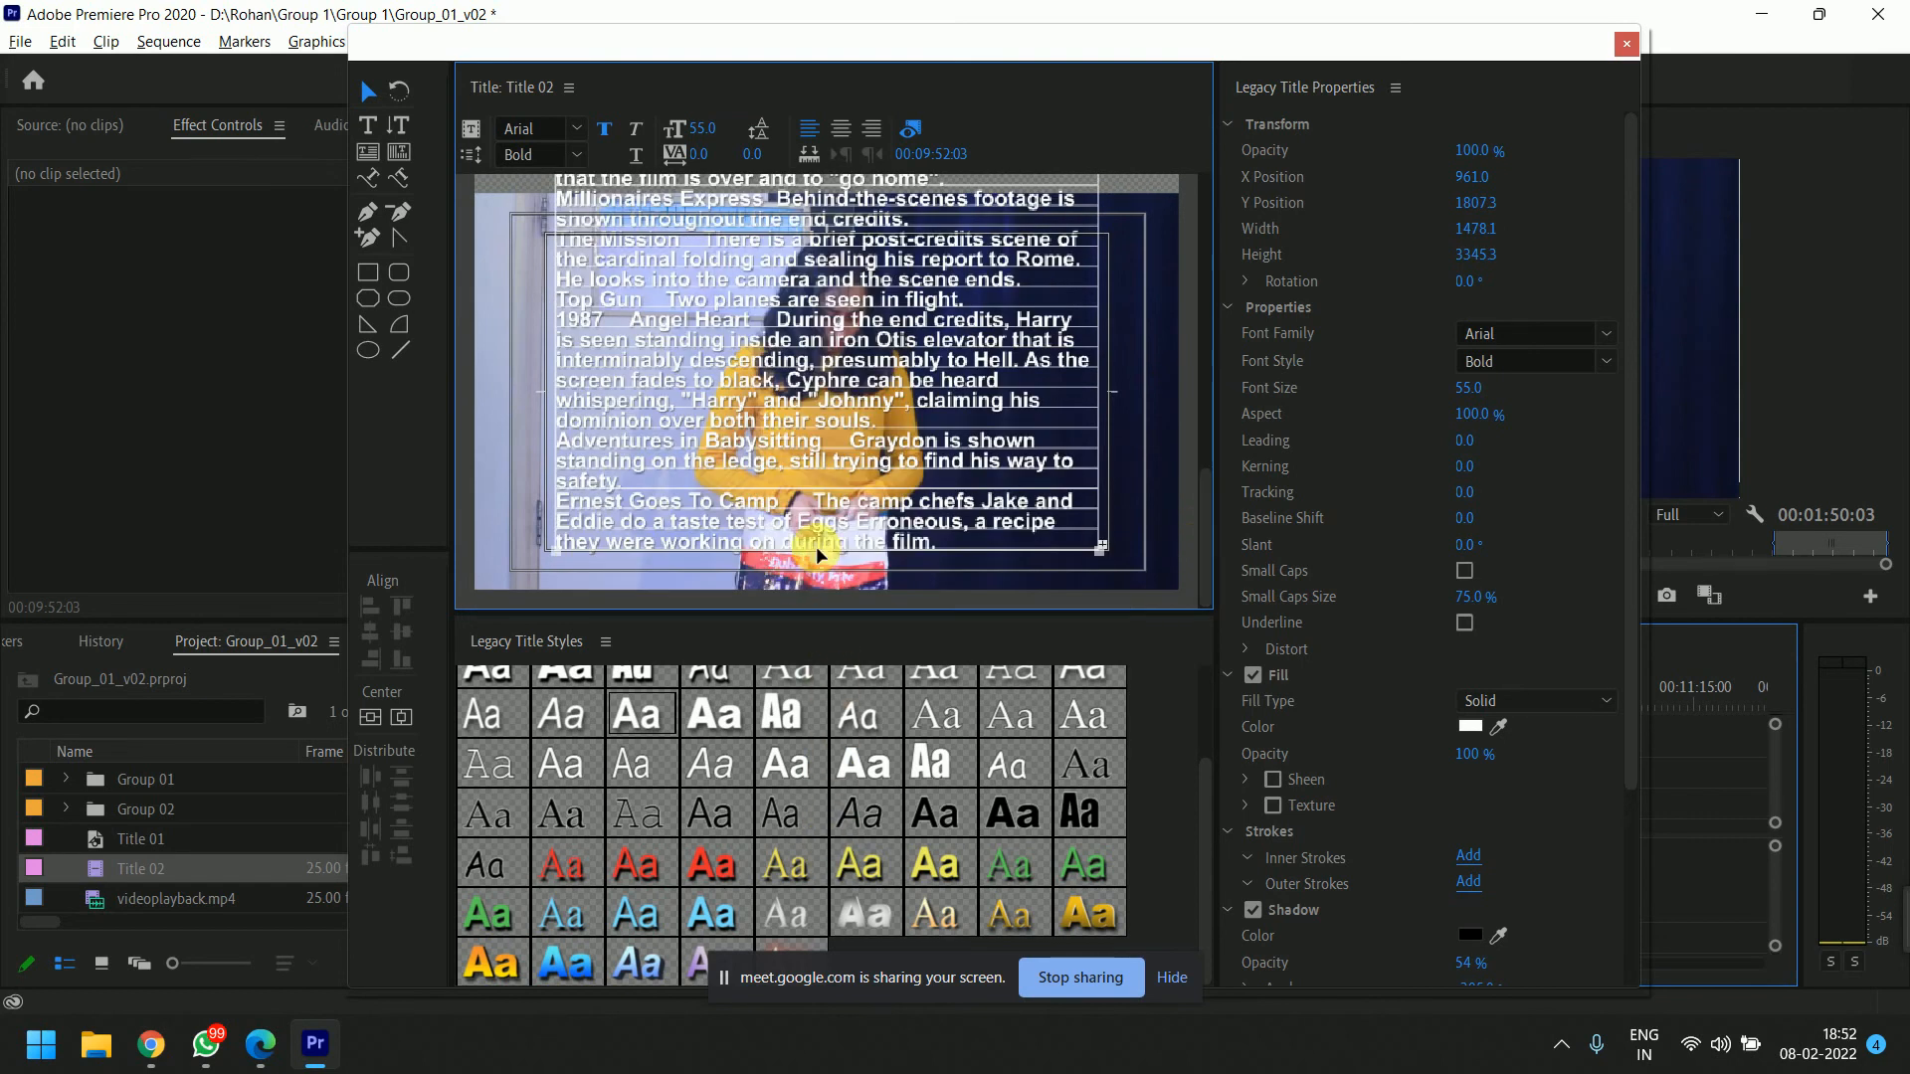
{"action": "left_click_drag", "start_coordinate": [834, 560], "coordinate": [834, 575]}
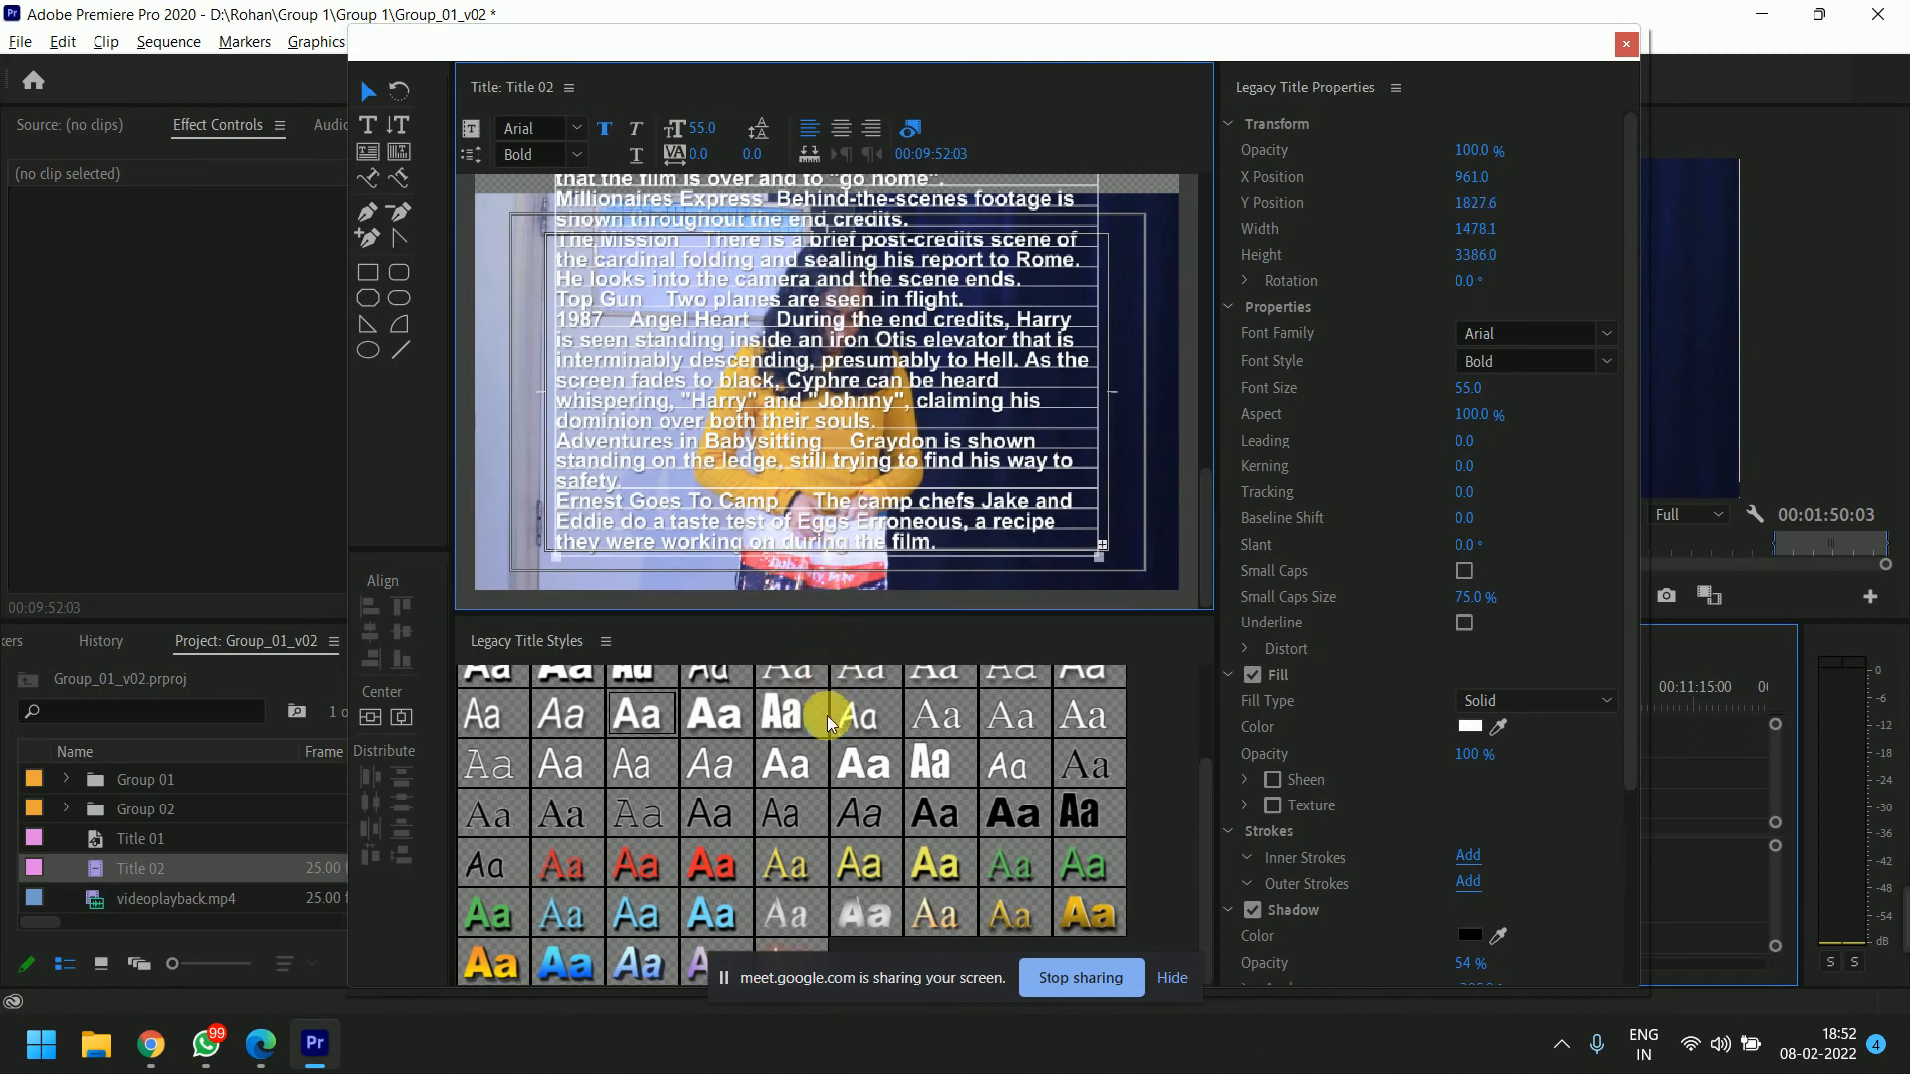
{"action": "left_click_drag", "start_coordinate": [826, 874], "coordinate": [838, 890]}
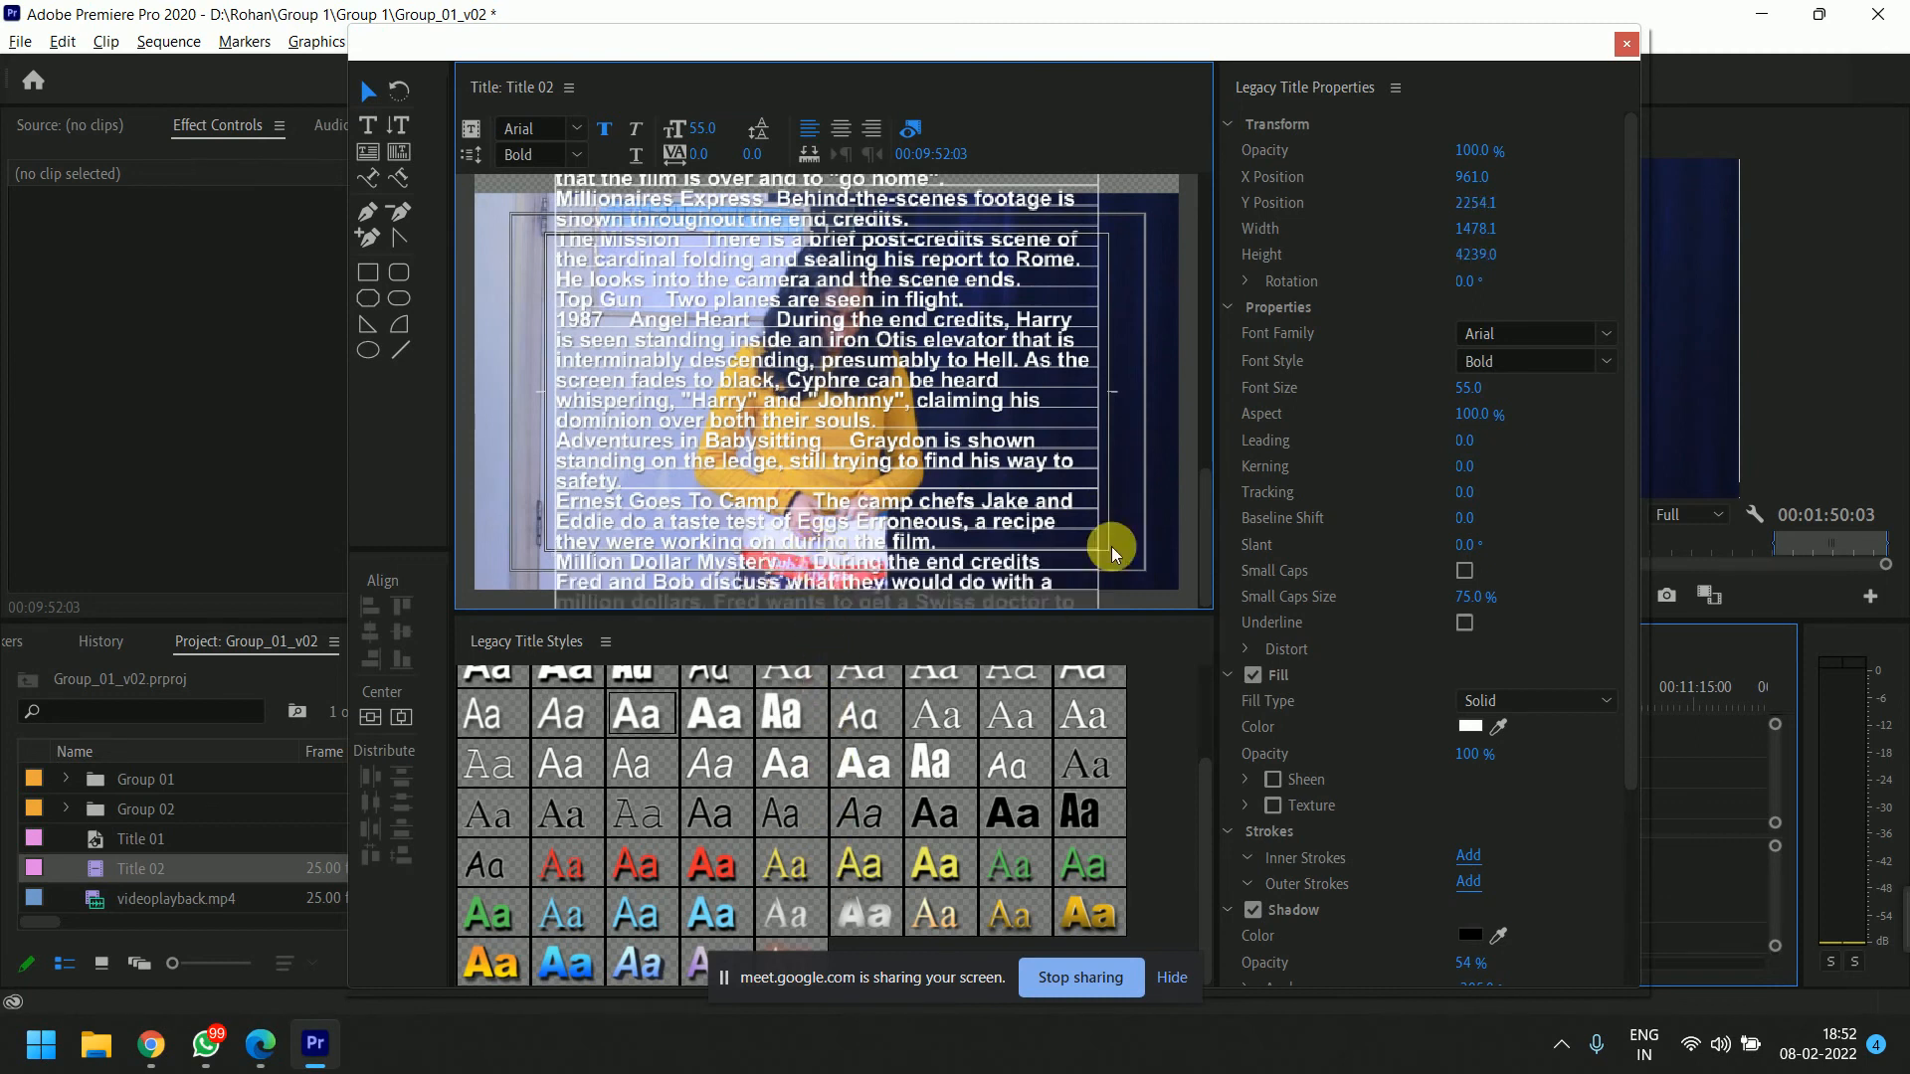
{"action": "left_click_drag", "start_coordinate": [1204, 464], "coordinate": [1206, 572]}
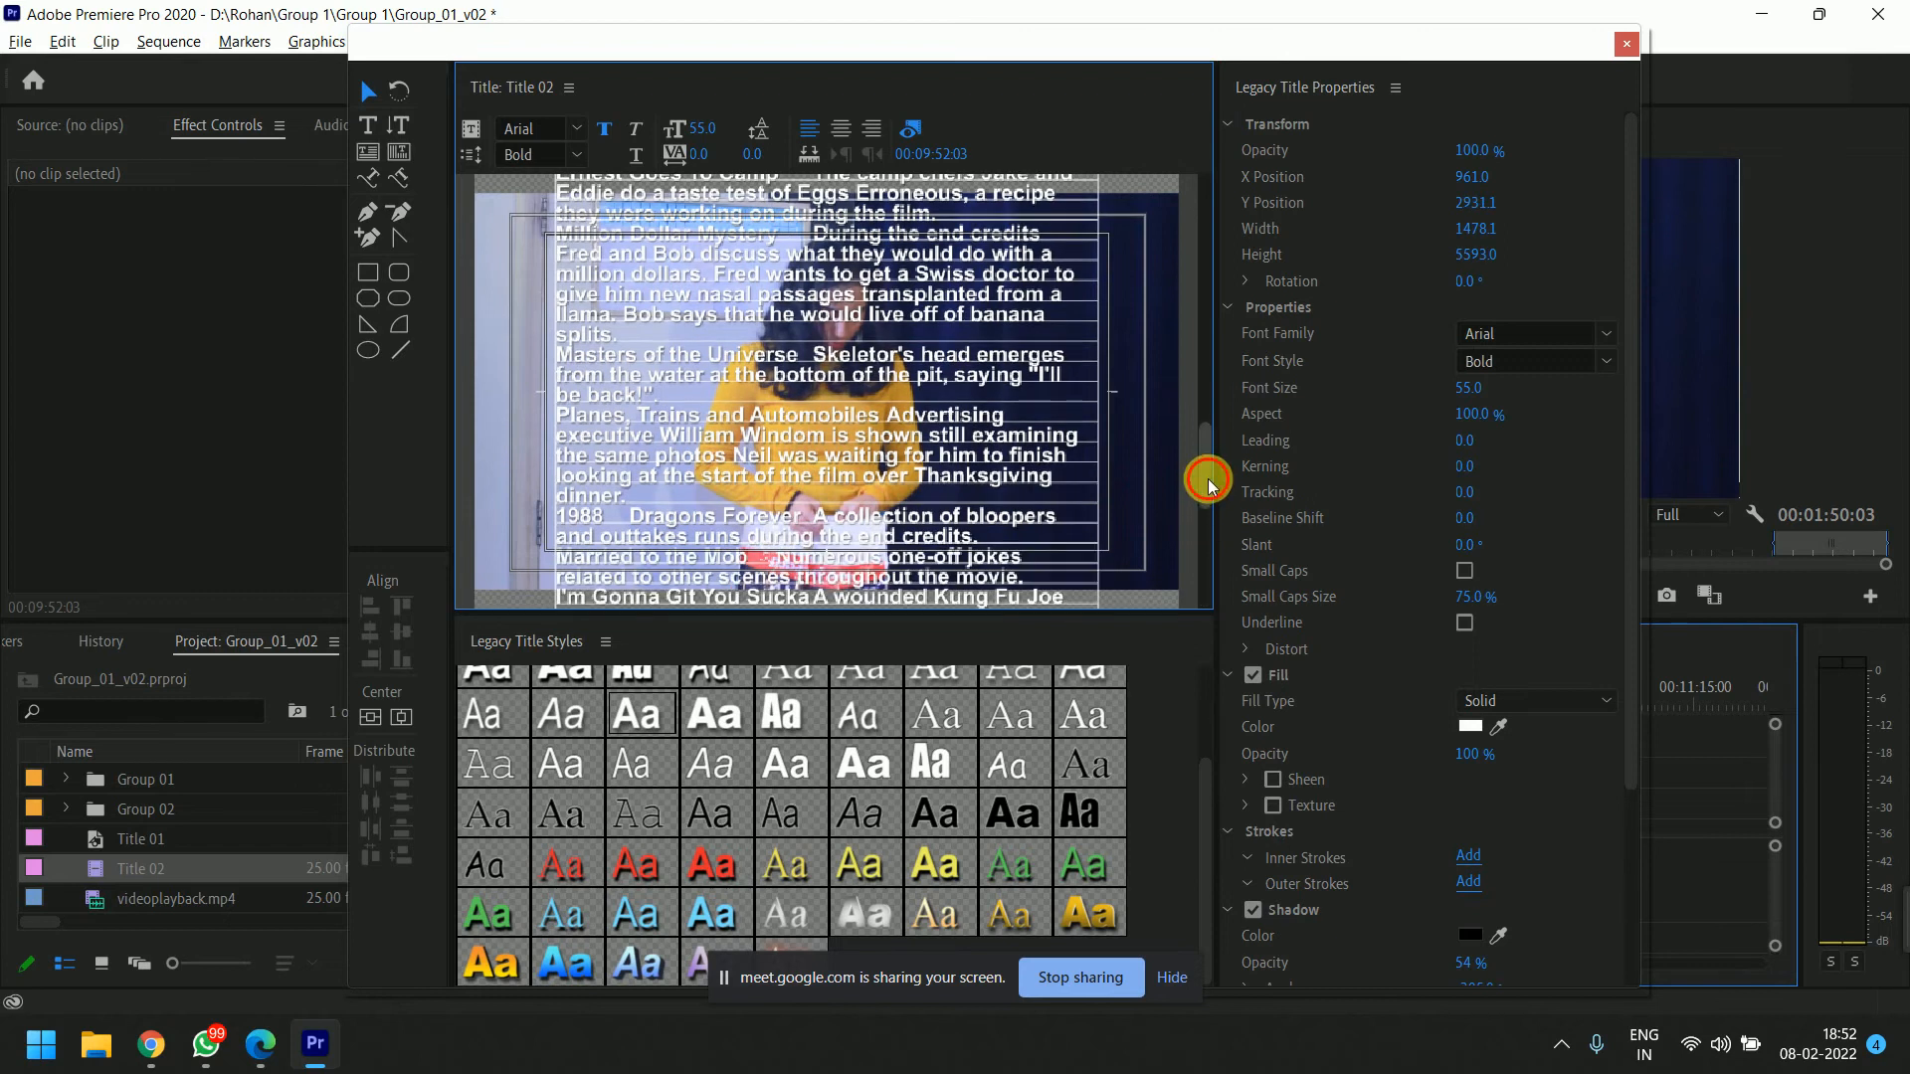
{"action": "left_click_drag", "start_coordinate": [1210, 484], "coordinate": [875, 552]}
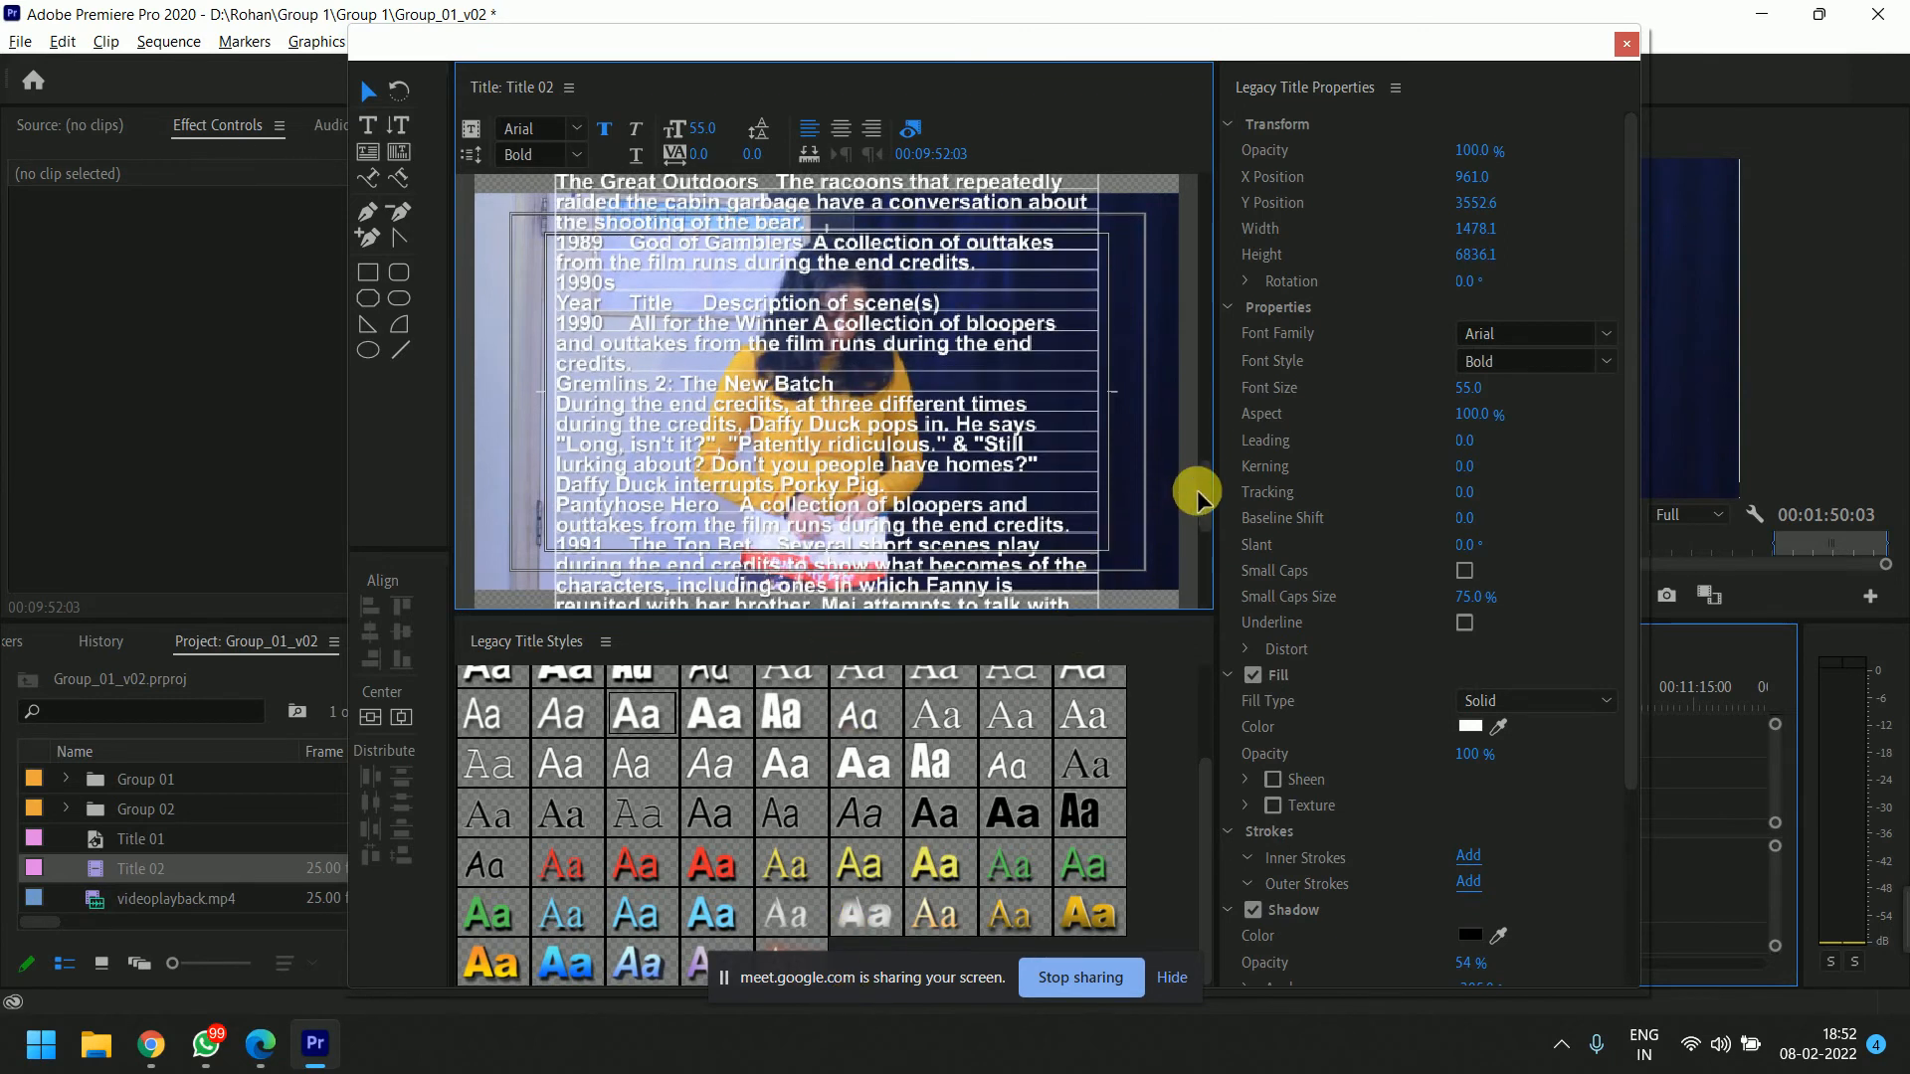
{"action": "left_click_drag", "start_coordinate": [1208, 510], "coordinate": [1160, 581]}
{"action": "left_click_drag", "start_coordinate": [828, 556], "coordinate": [835, 668]}
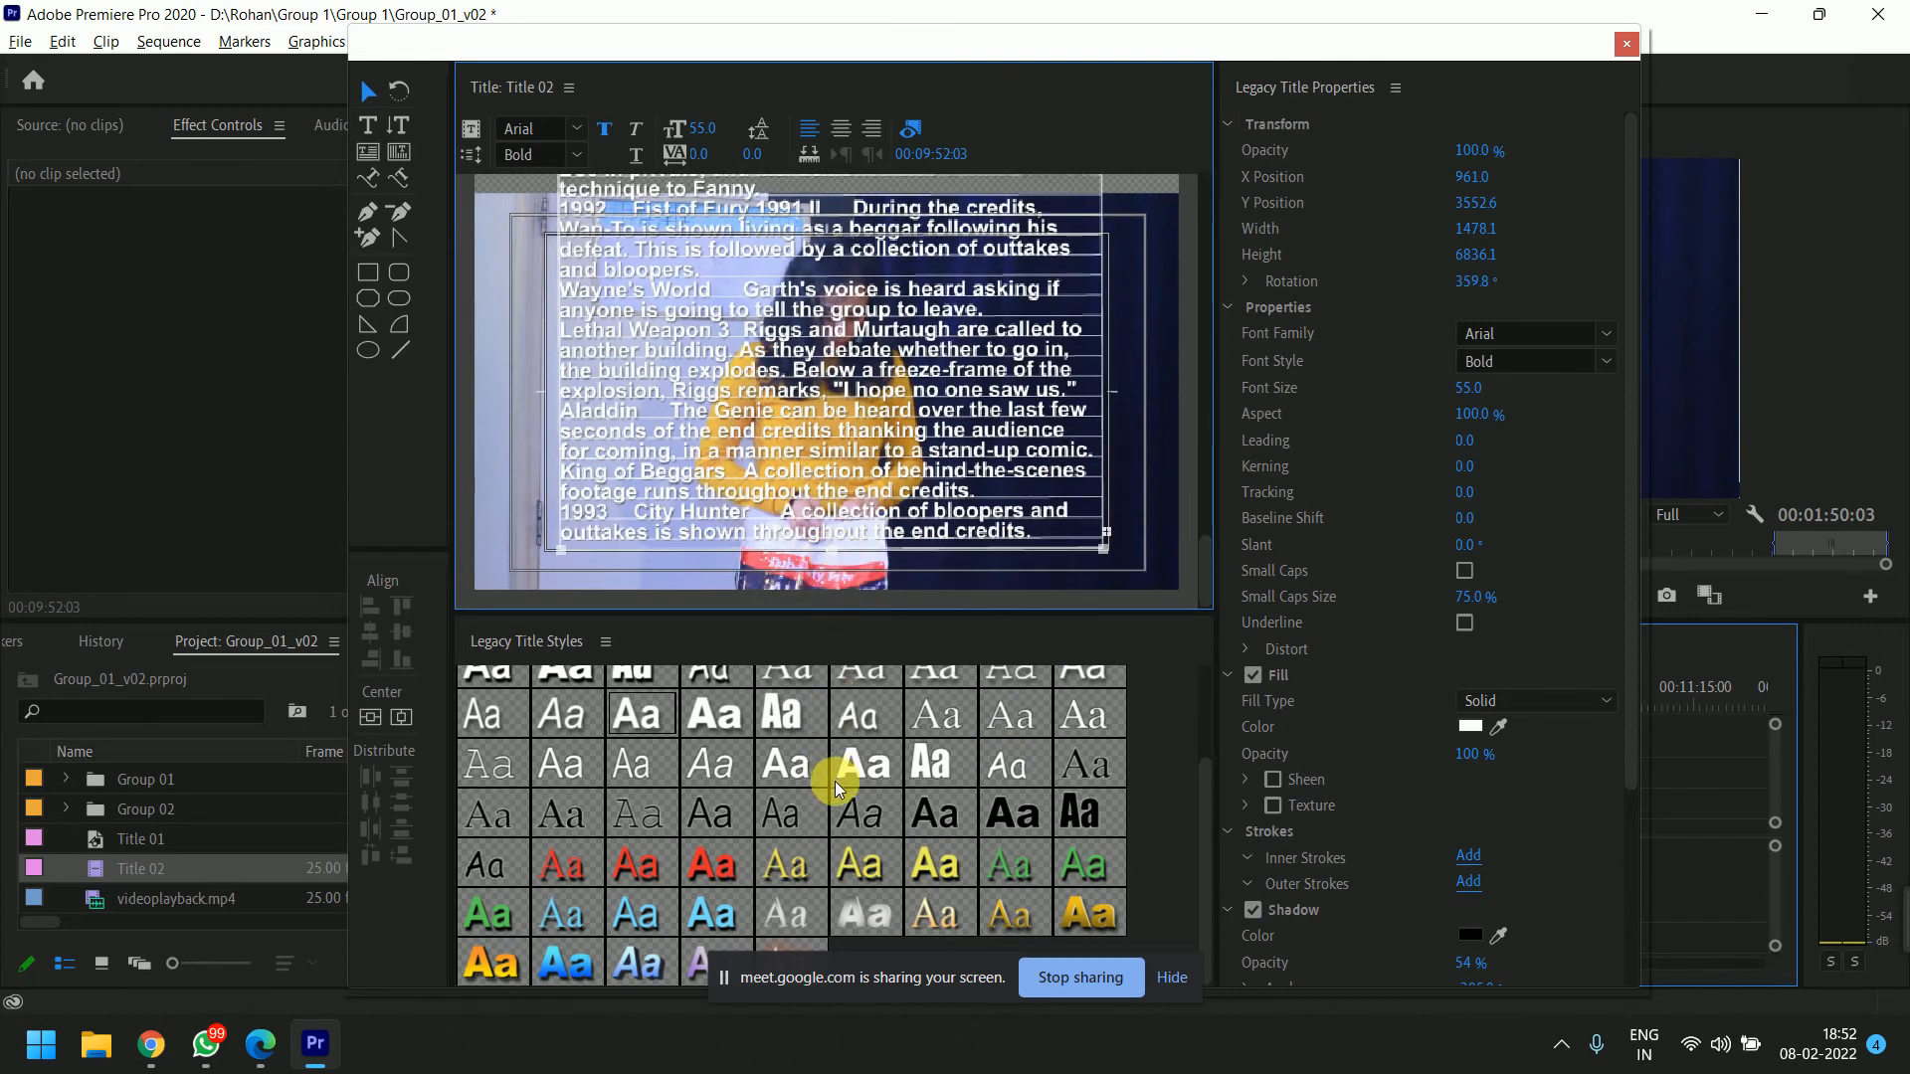
{"action": "left_click_drag", "start_coordinate": [838, 865], "coordinate": [849, 886]}
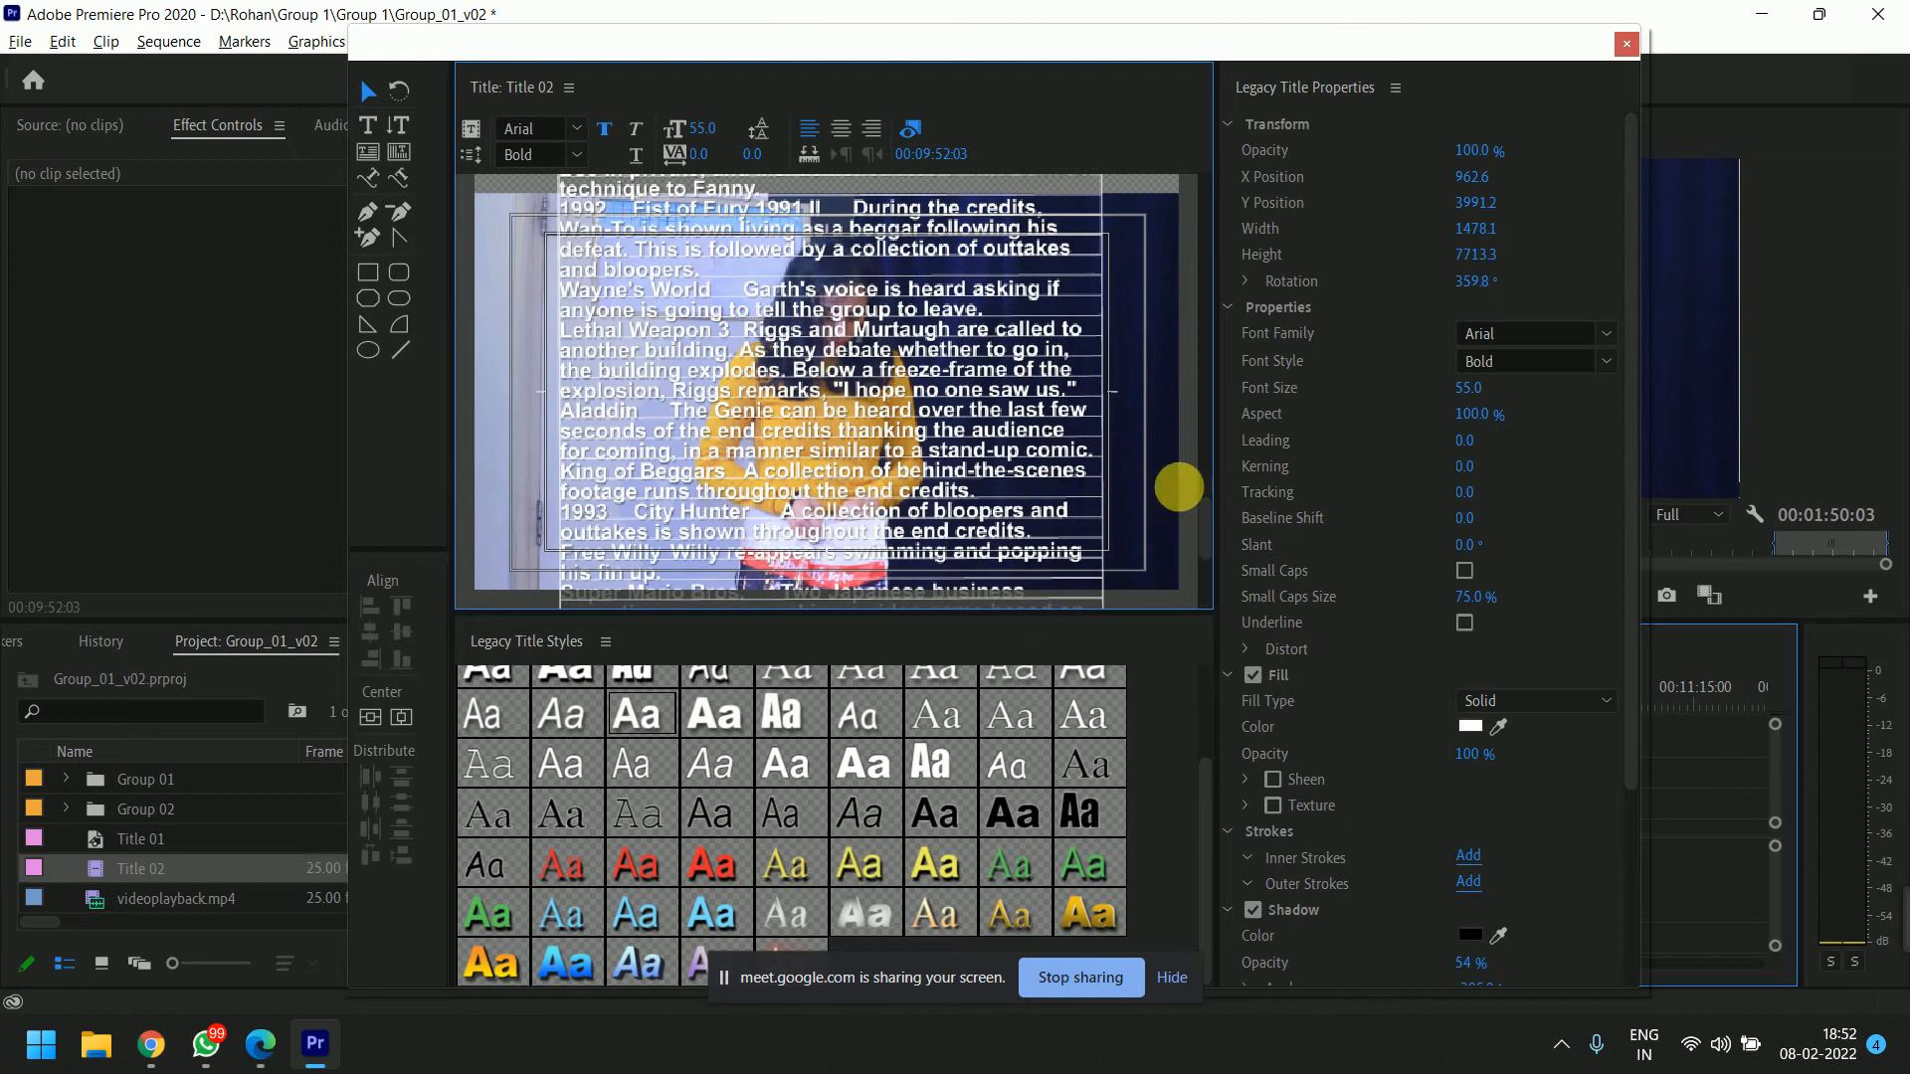
Center the lengthened credits text box horizontally again and close the title window.
{"action": "left_click_drag", "start_coordinate": [1207, 517], "coordinate": [1215, 158]}
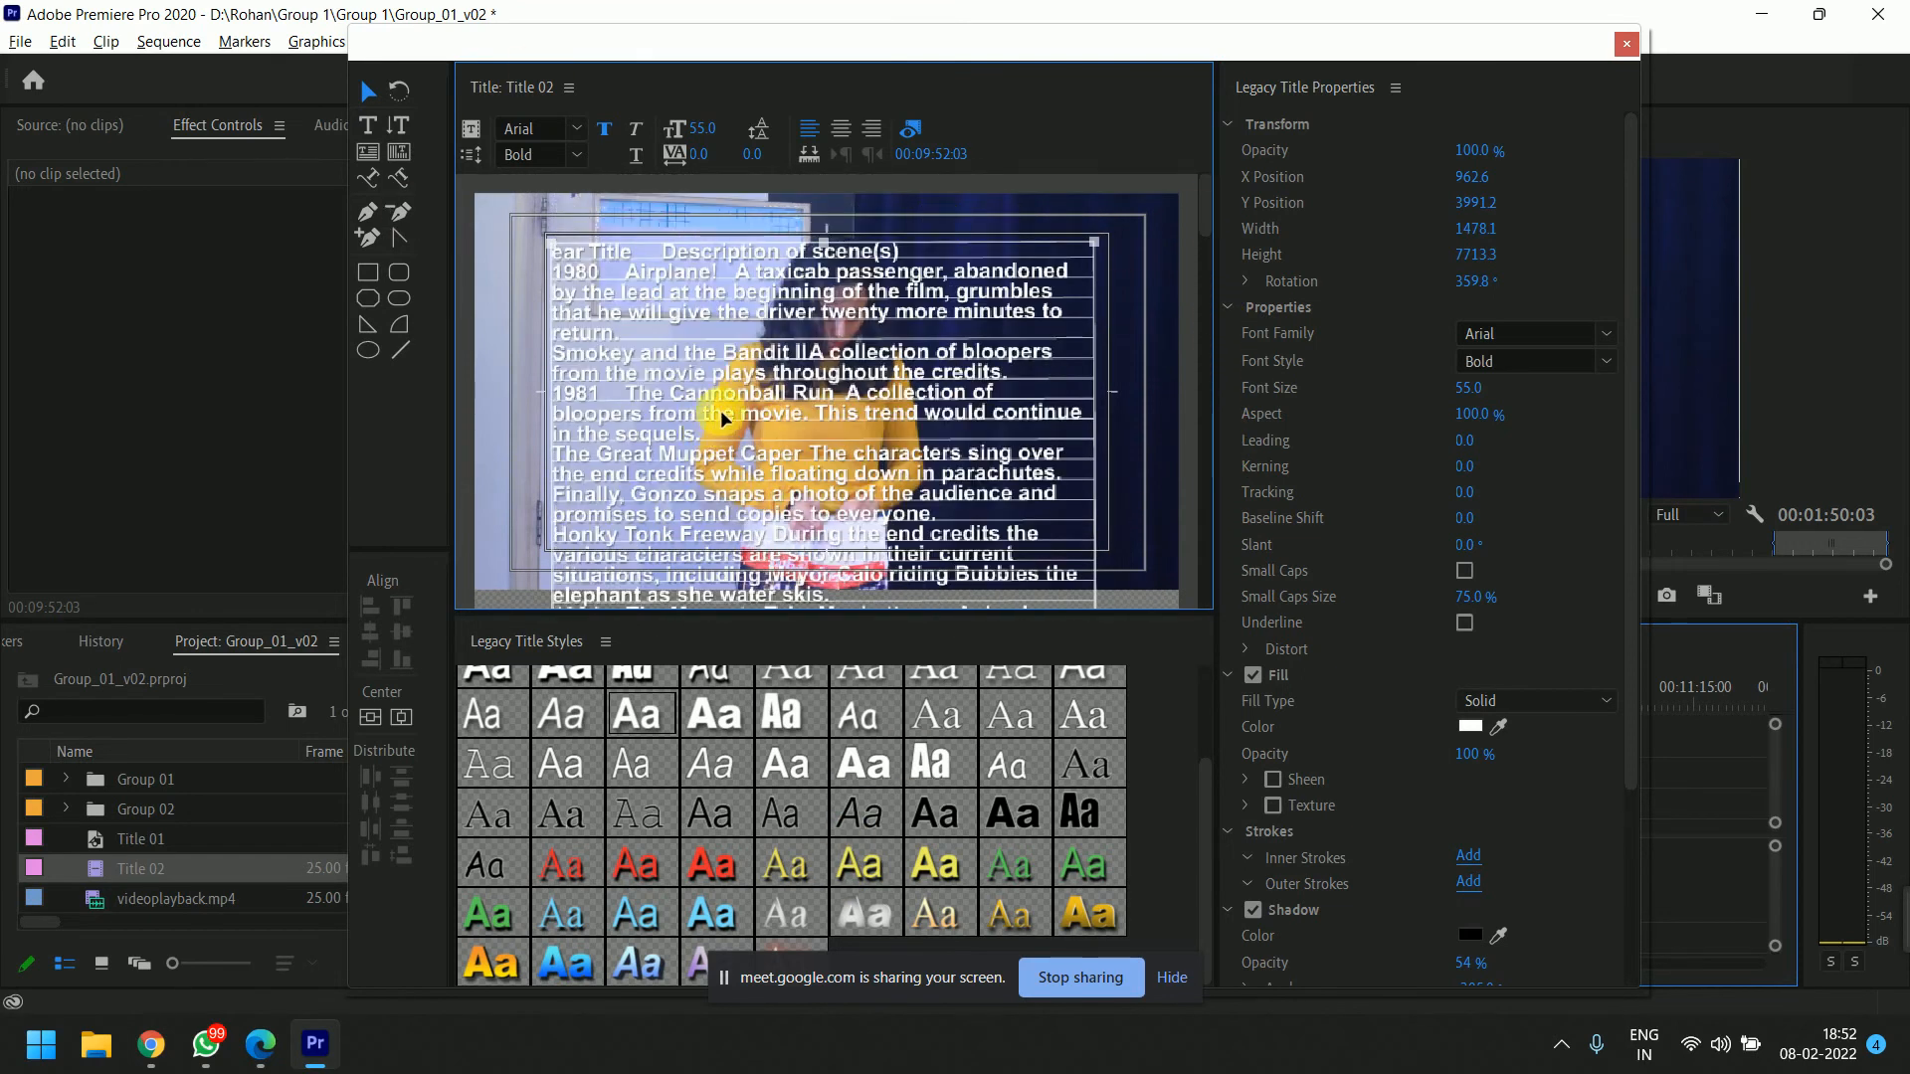
{"action": "left_click", "coordinate": [408, 720]}
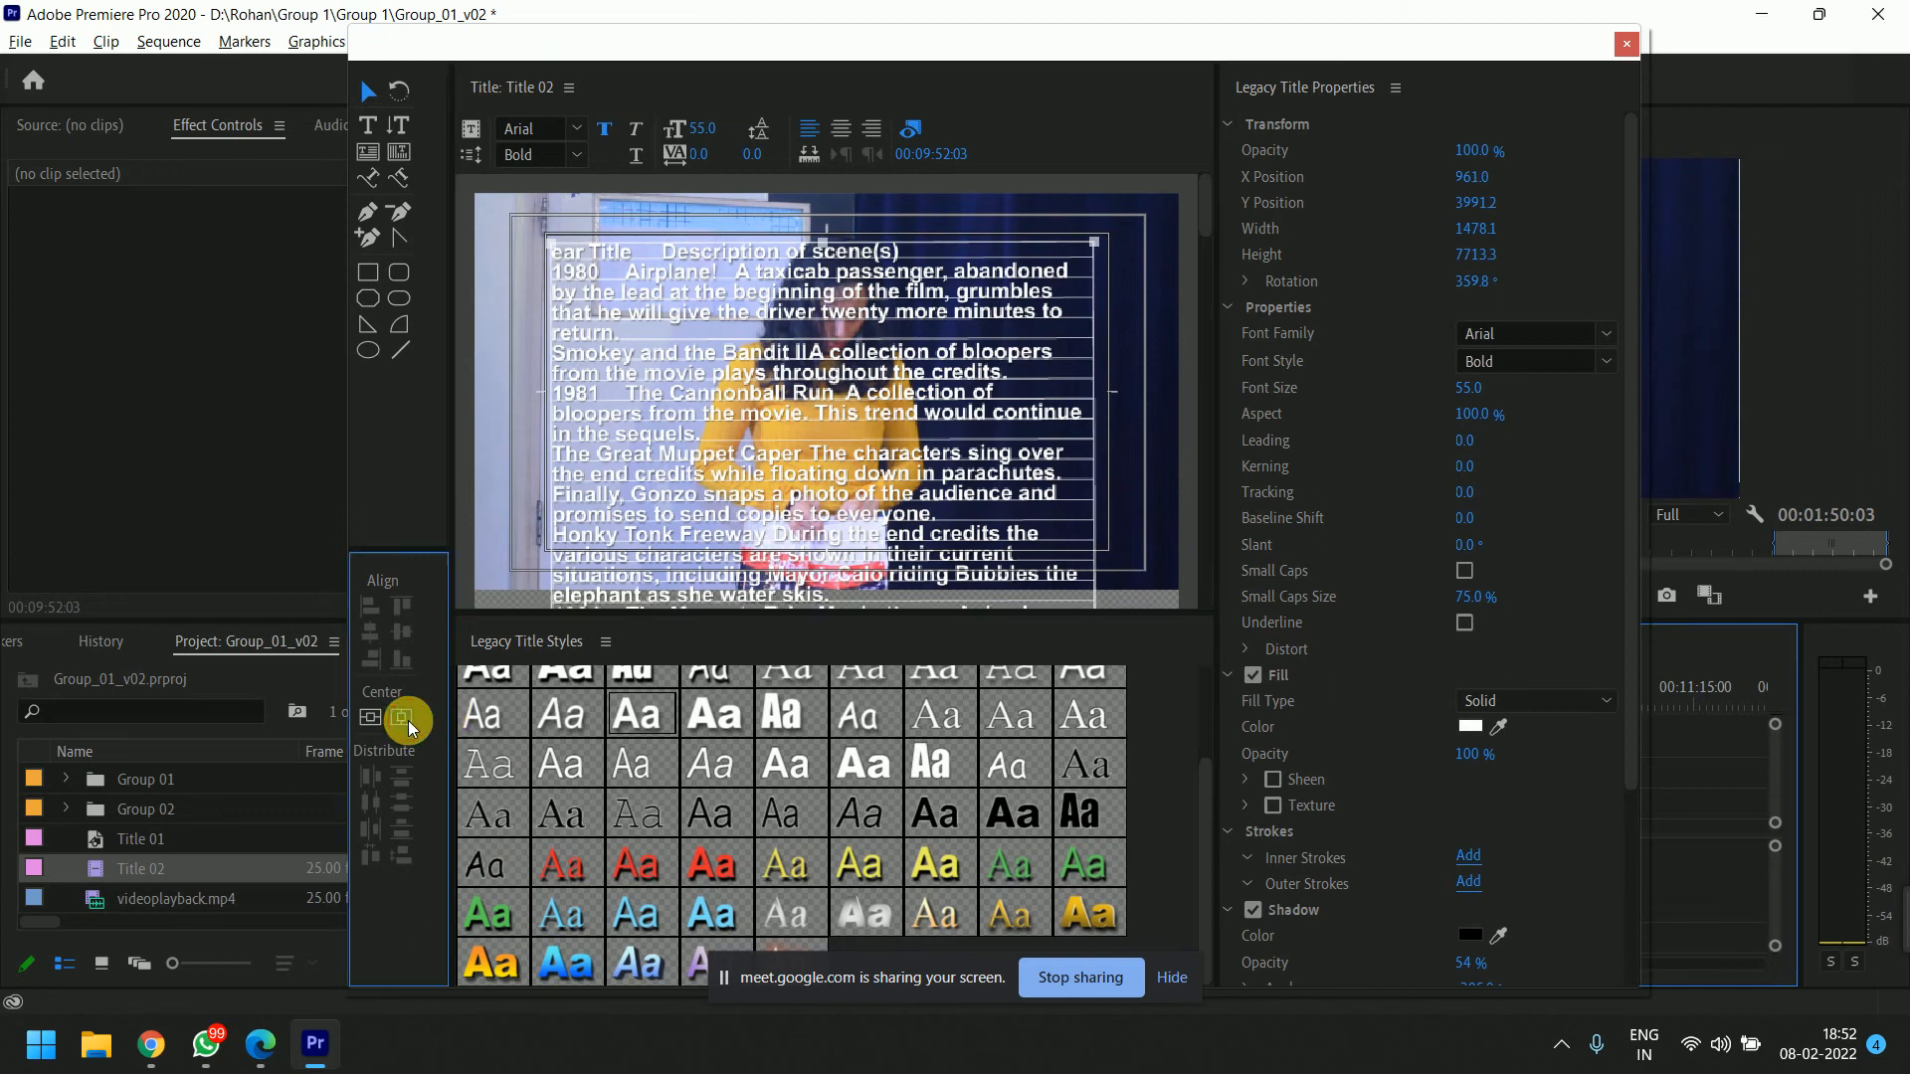
{"action": "left_click", "coordinate": [378, 103]}
{"action": "left_click", "coordinate": [575, 275]}
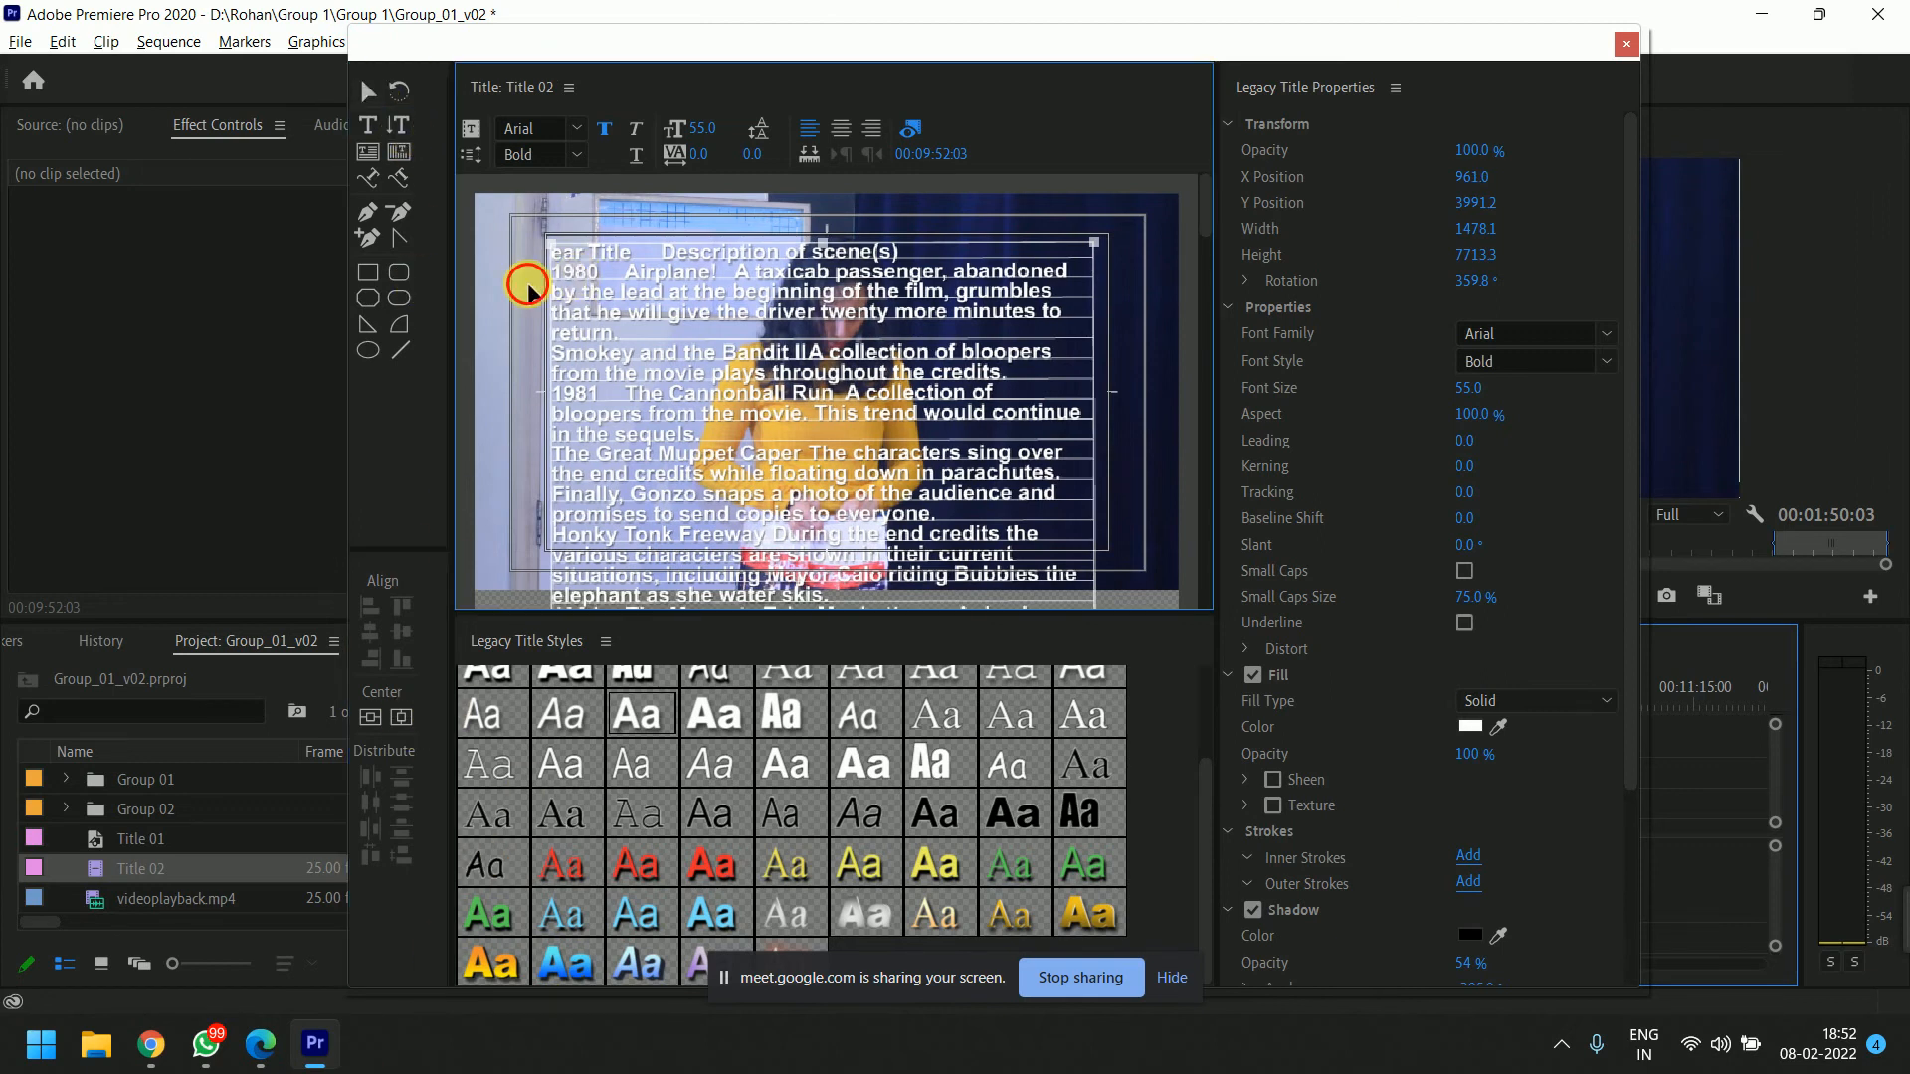
{"action": "left_click", "coordinate": [1567, 92]}
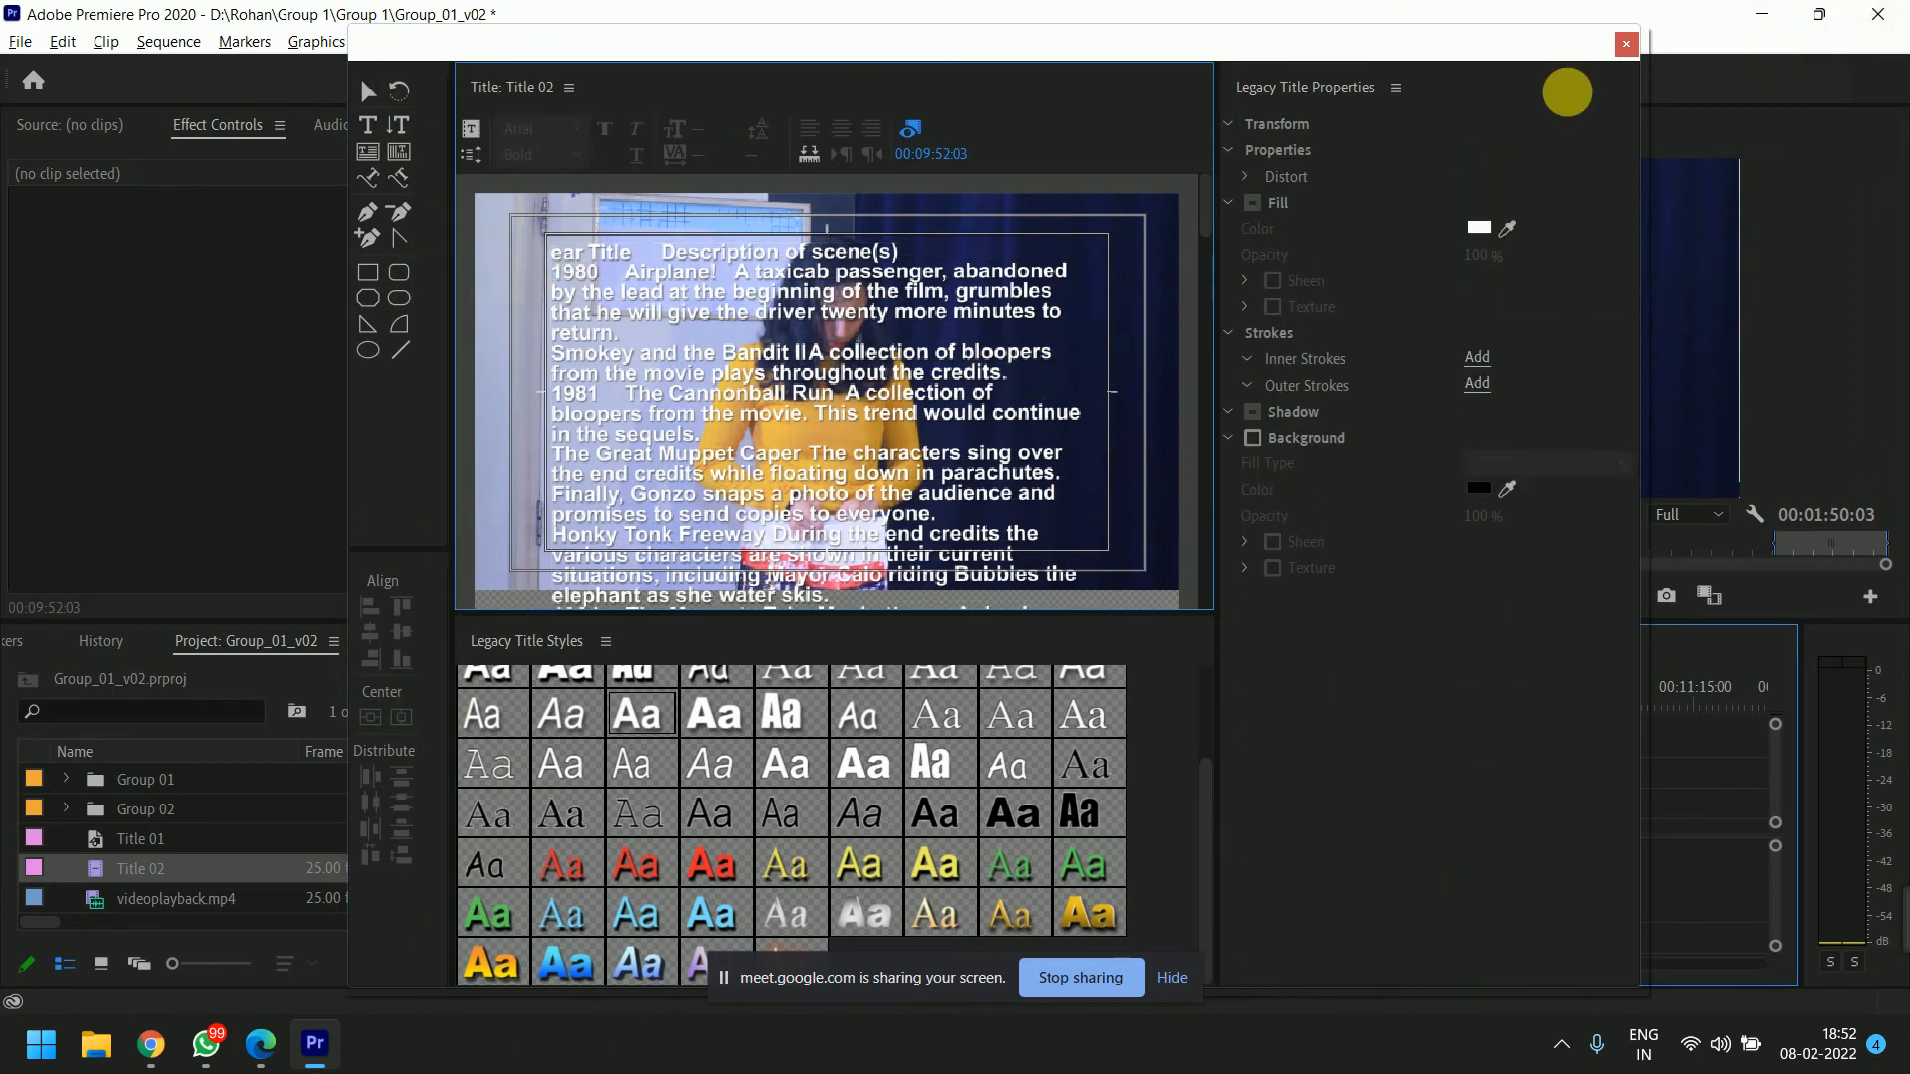
{"action": "left_click", "coordinate": [1627, 43]}
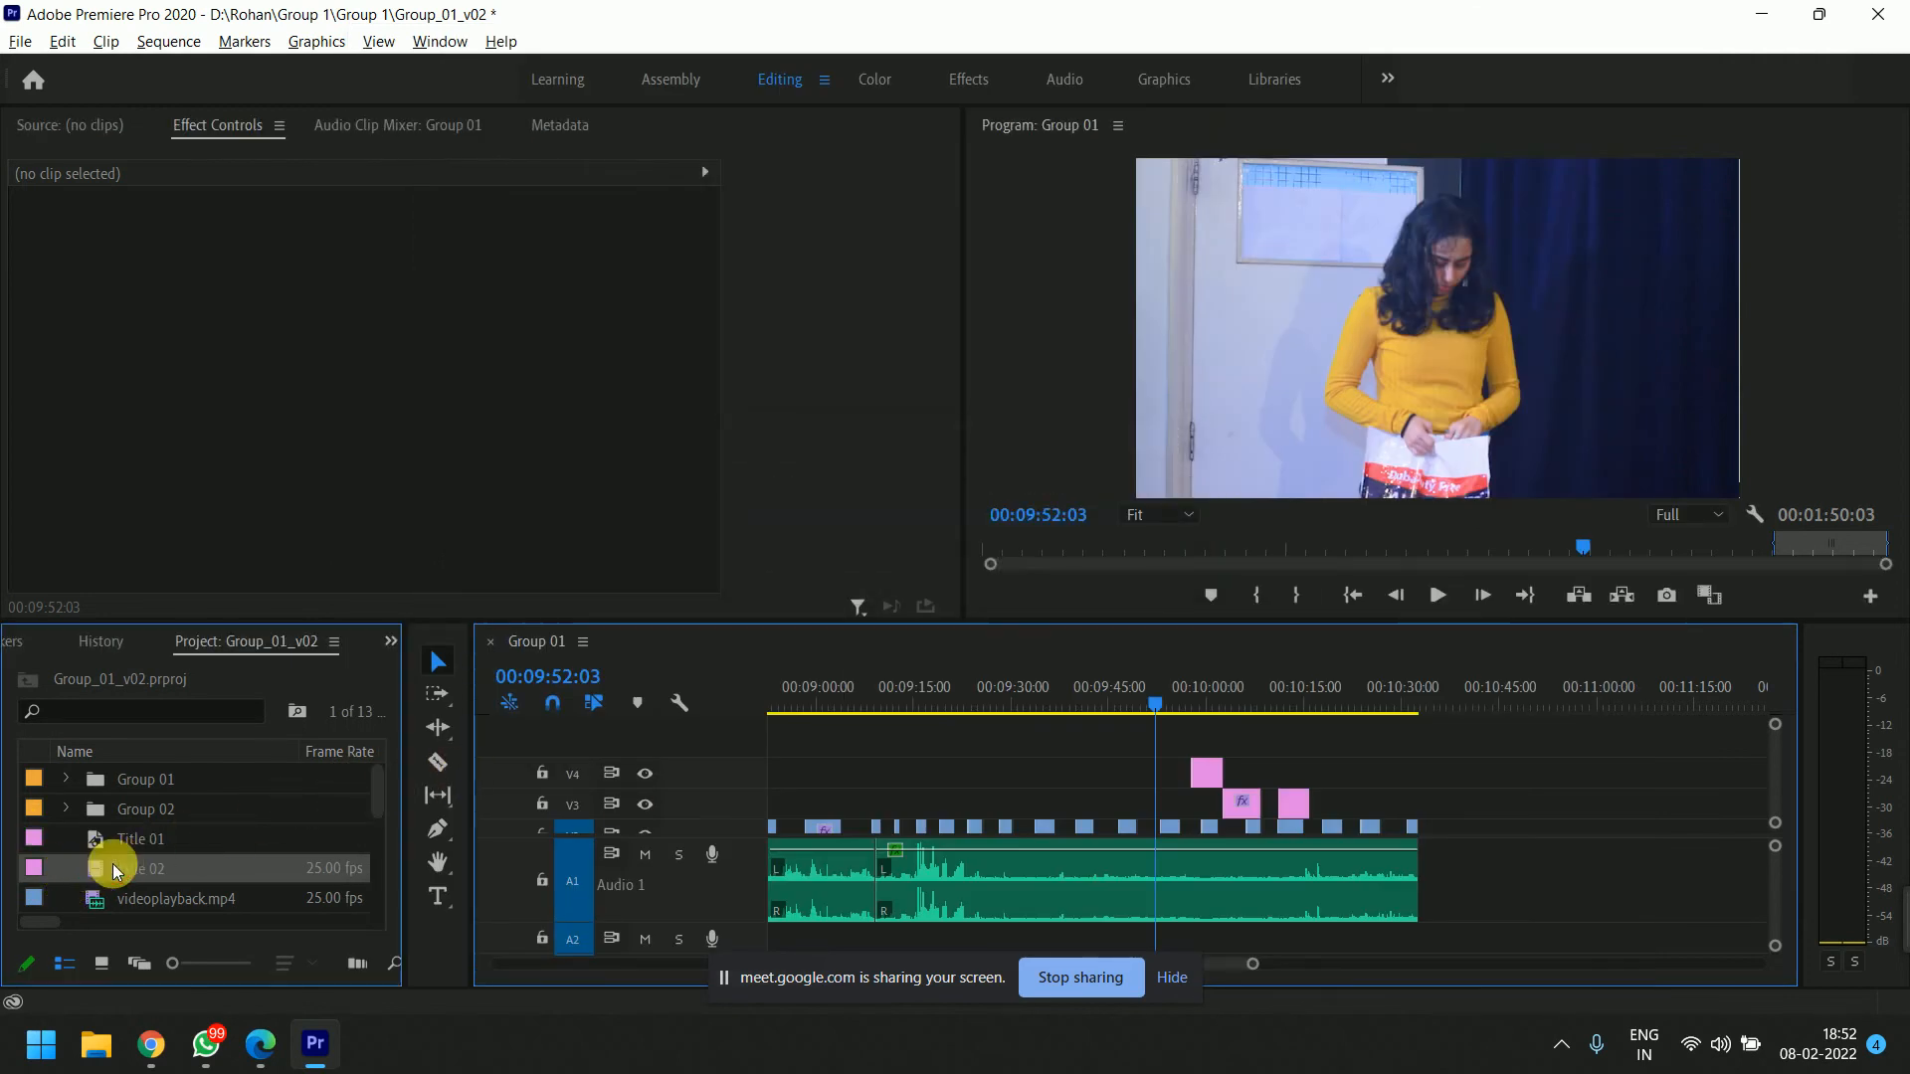
Place Title 02 on track V3 around 00:09:34 and scrub over the clip to preview the rolling credits.
{"action": "left_click_drag", "start_coordinate": [112, 872], "coordinate": [1035, 801]}
{"action": "left_click", "coordinate": [1036, 694]}
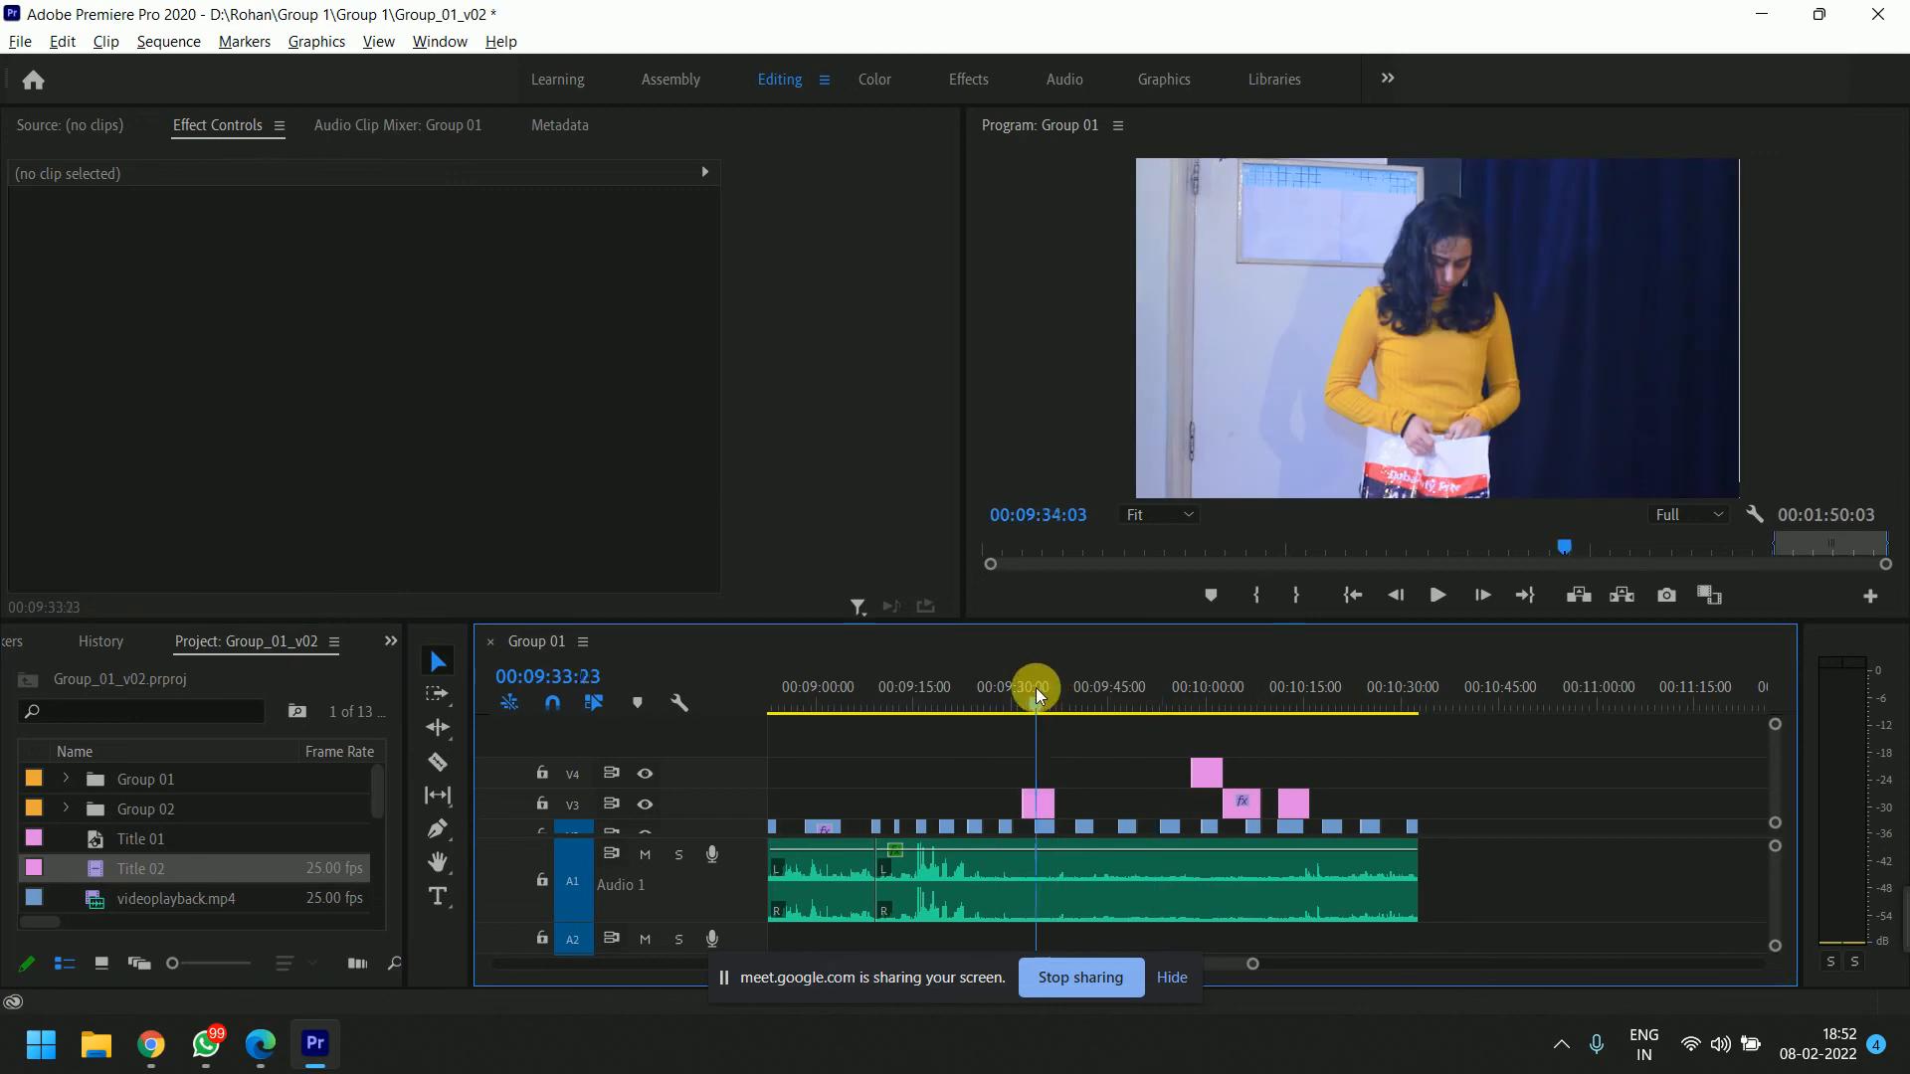
{"action": "left_click_drag", "start_coordinate": [1036, 688], "coordinate": [1043, 696]}
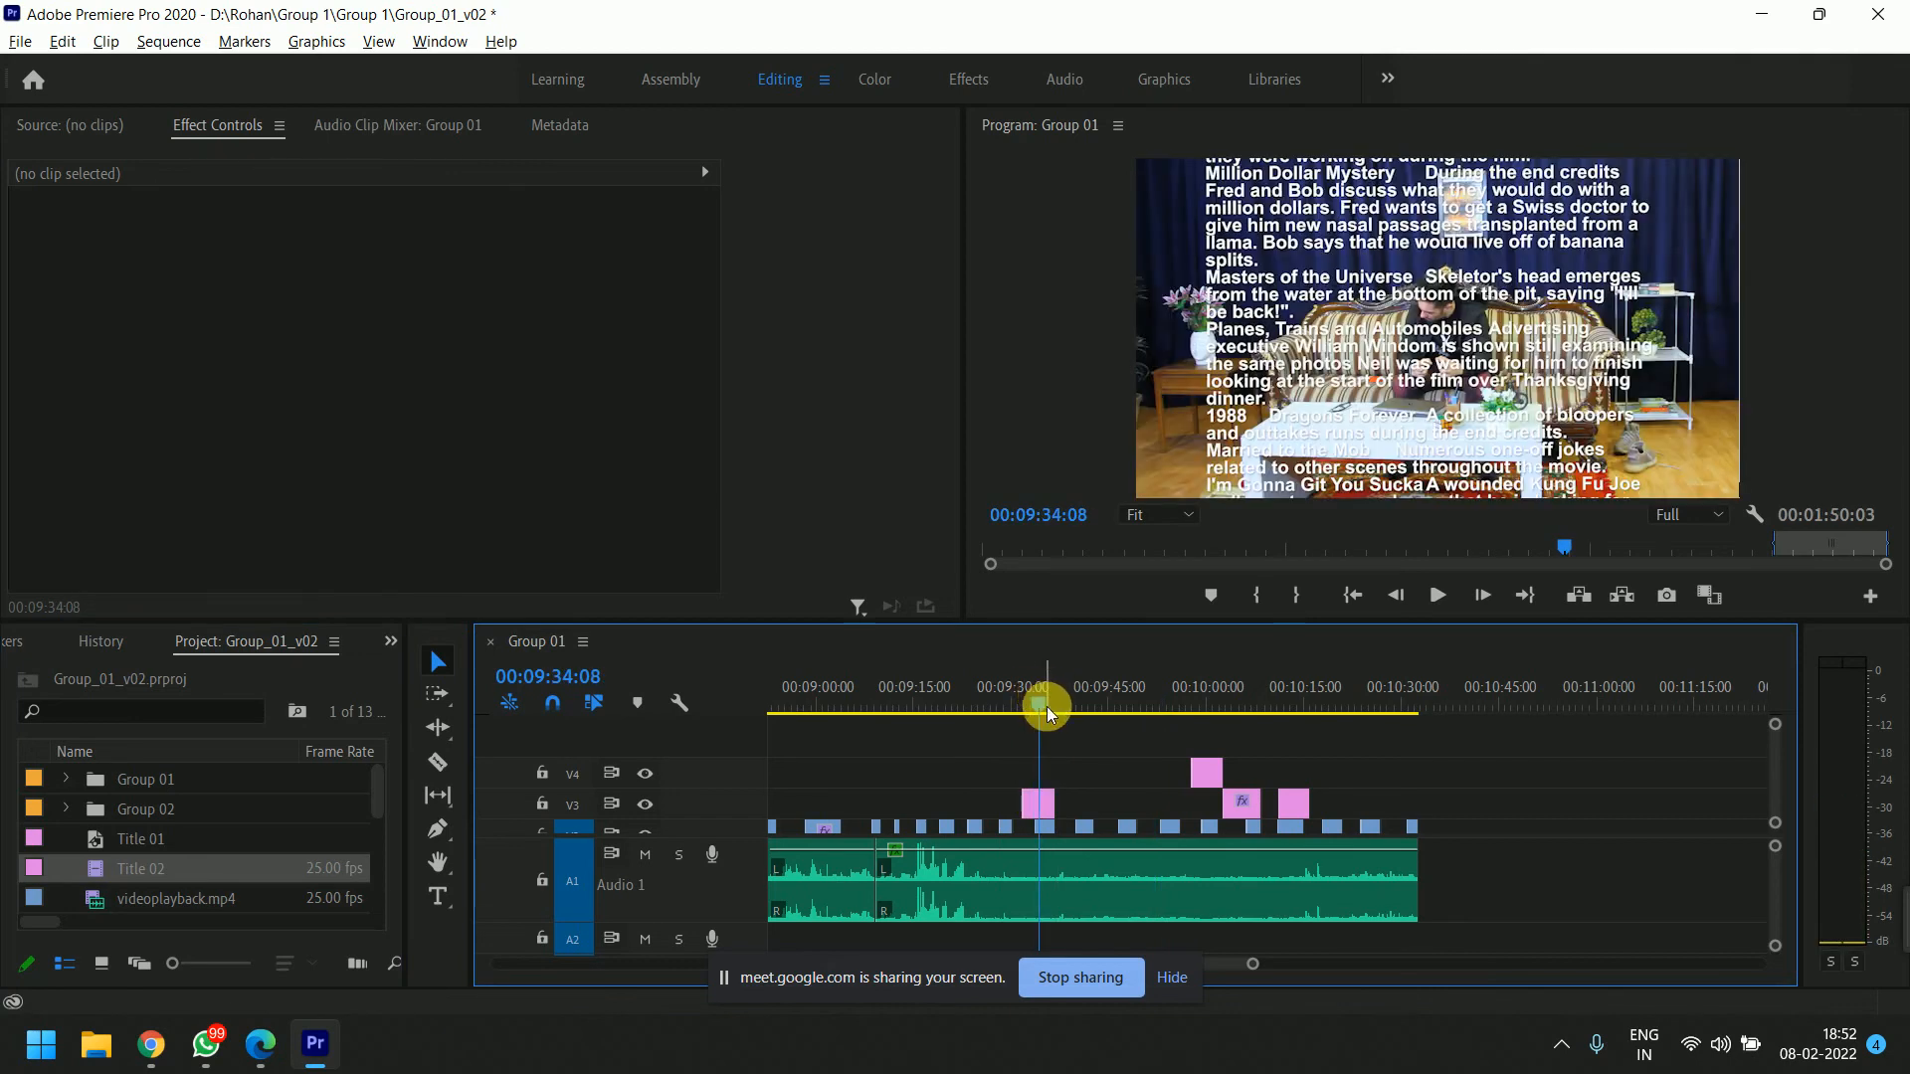
Extend the end of the Title 02 clip to about 00:09:47 and play the roll from 00:09:35:02.
{"action": "key", "text": "="}
{"action": "left_click", "coordinate": [1281, 698]}
{"action": "left_click_drag", "start_coordinate": [1281, 698], "coordinate": [1283, 725]}
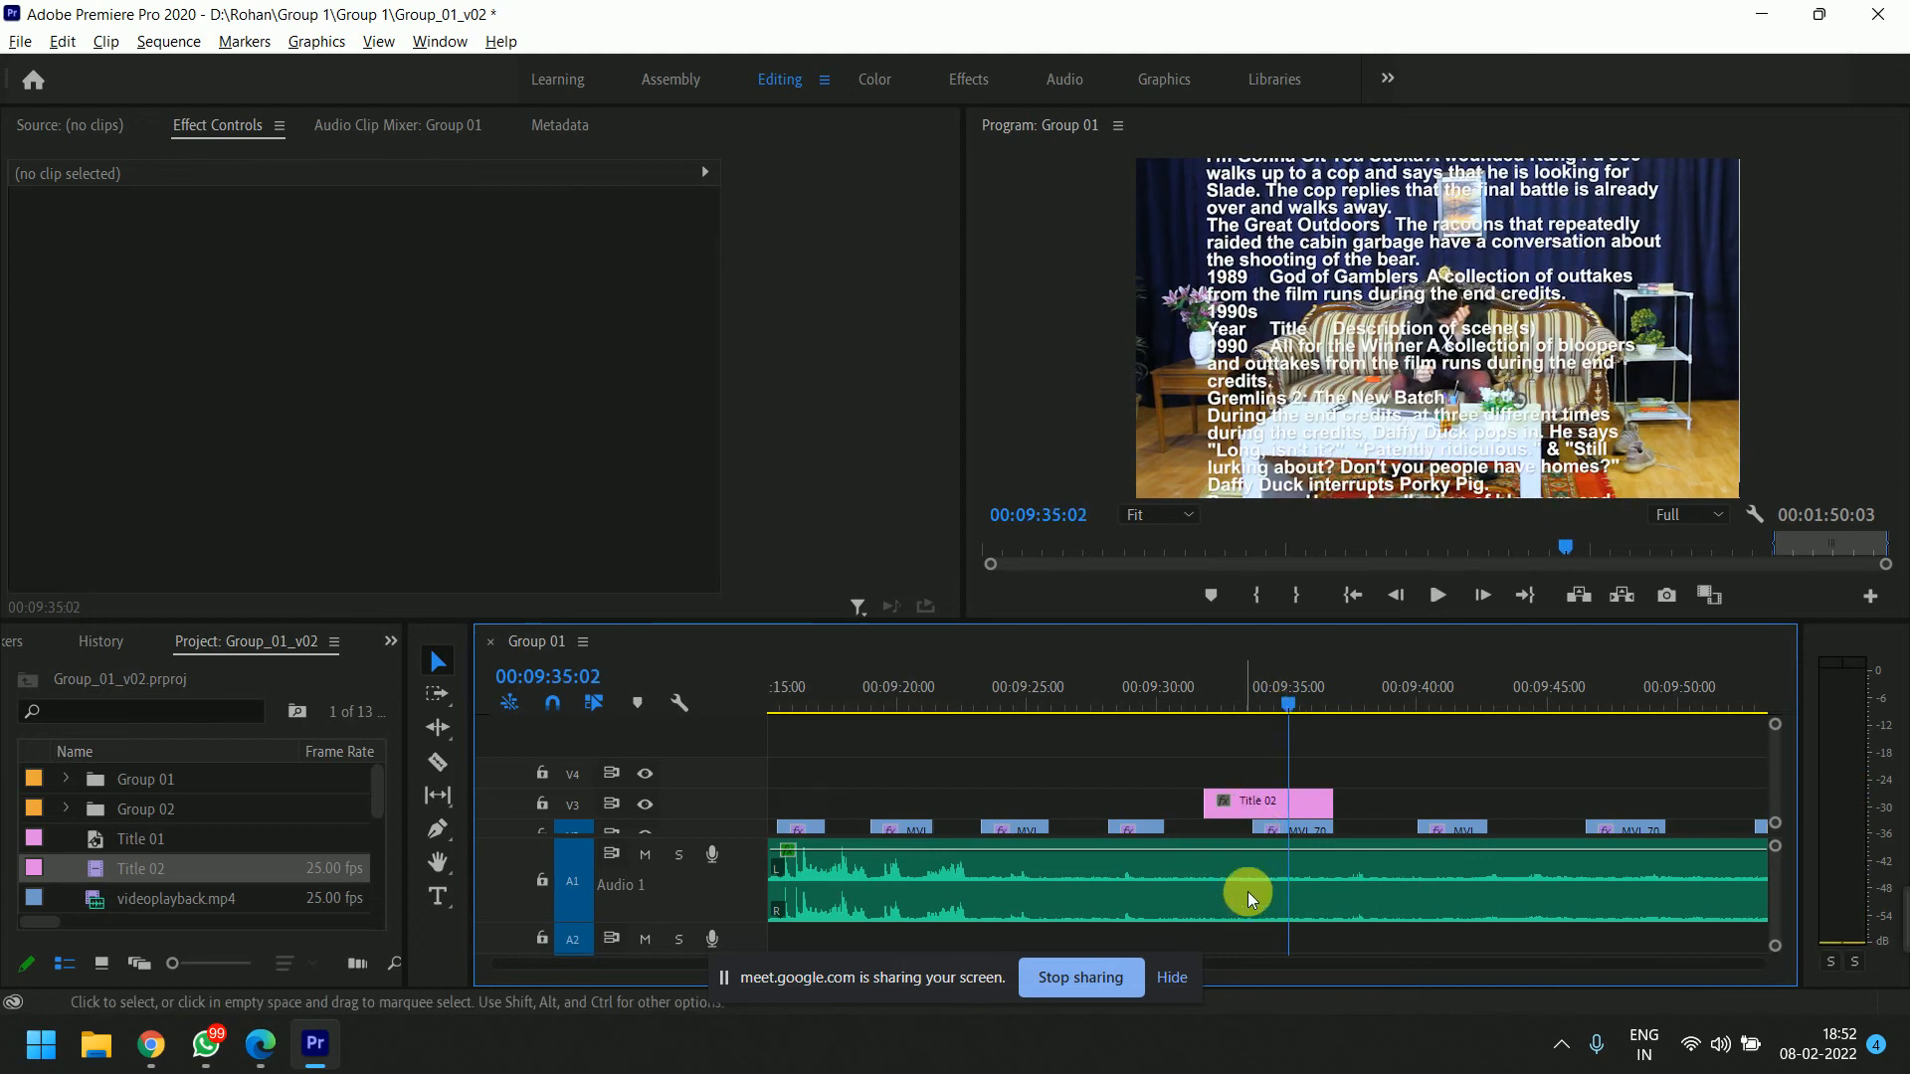
{"action": "left_click", "coordinate": [1274, 802]}
{"action": "left_click_drag", "start_coordinate": [1369, 811], "coordinate": [1619, 811]}
{"action": "key", "text": "space"}
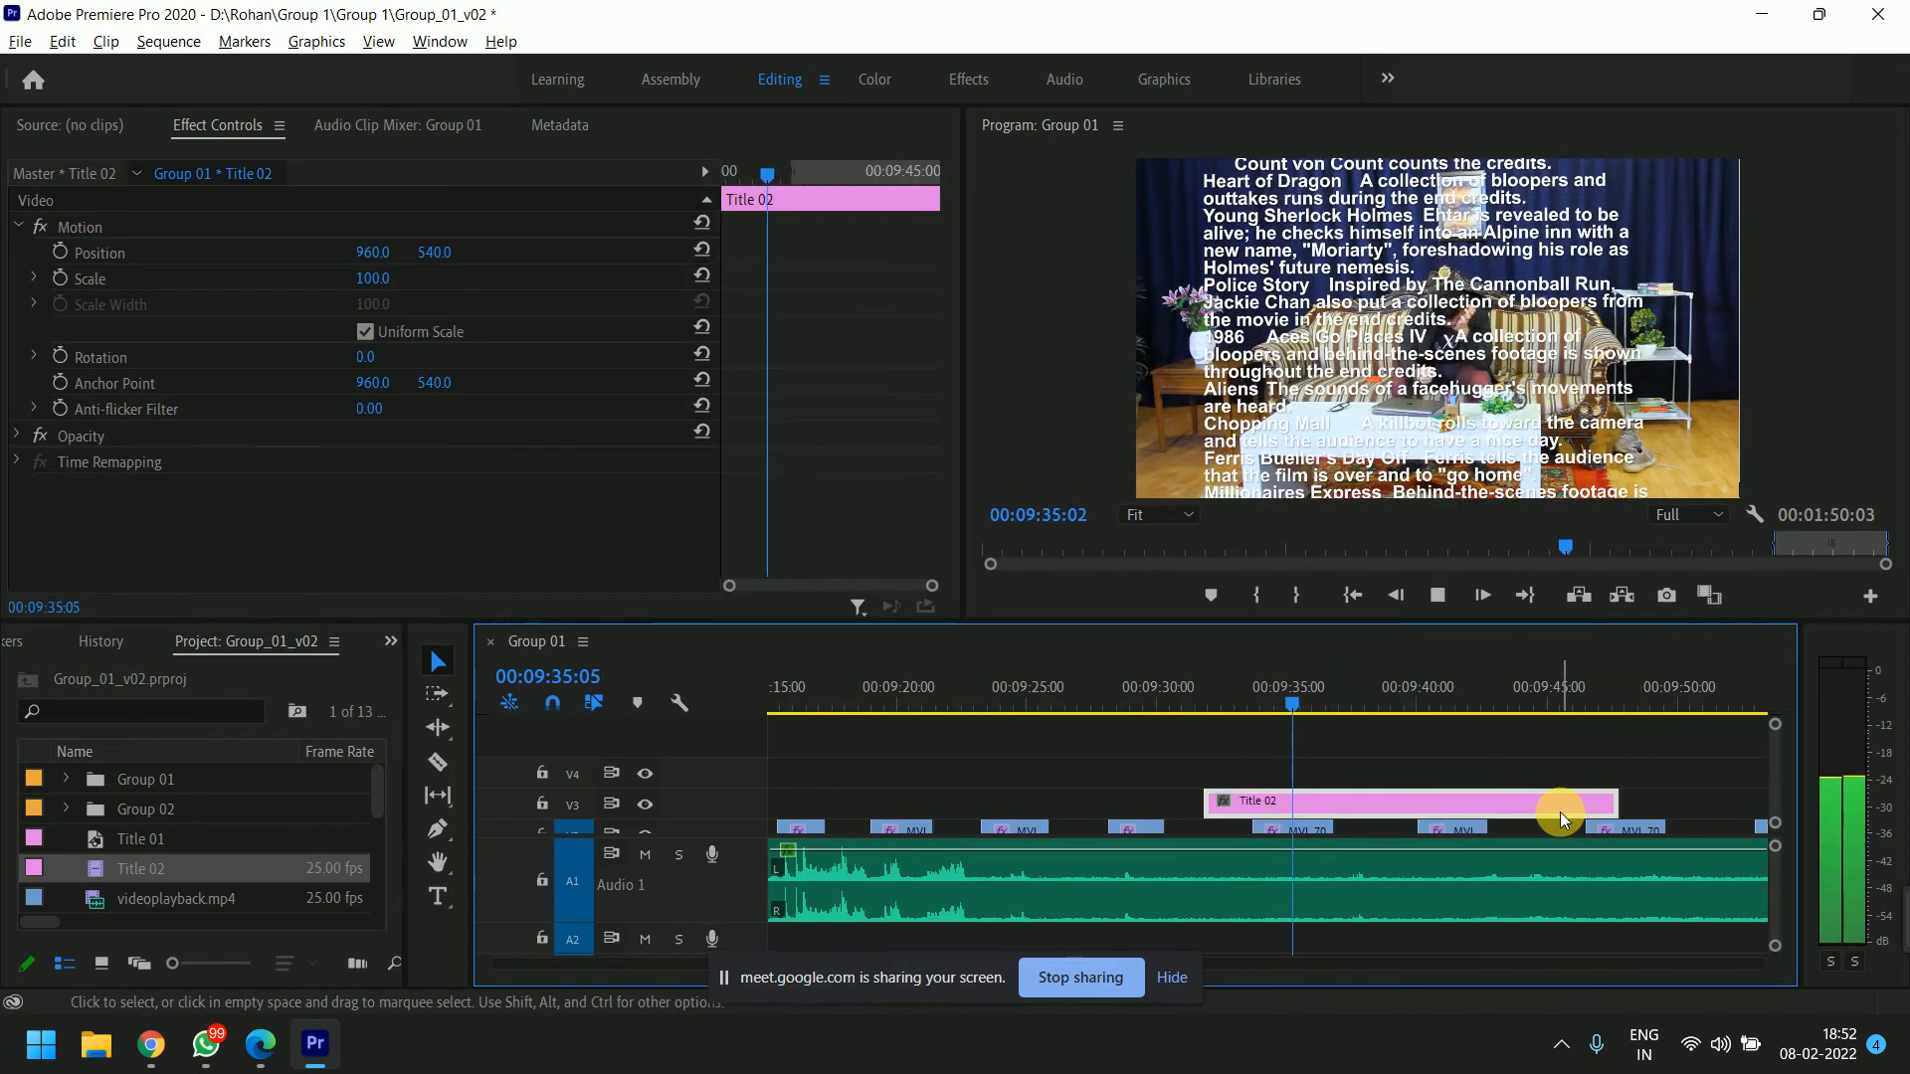
Lengthen the Title 02 clip further so it ends around 00:09:56, and play it to check the roll speed.
{"action": "key", "text": "space"}
{"action": "key", "text": "minus"}
{"action": "left_click_drag", "start_coordinate": [1443, 801], "coordinate": [1529, 811]}
{"action": "key", "text": "space"}
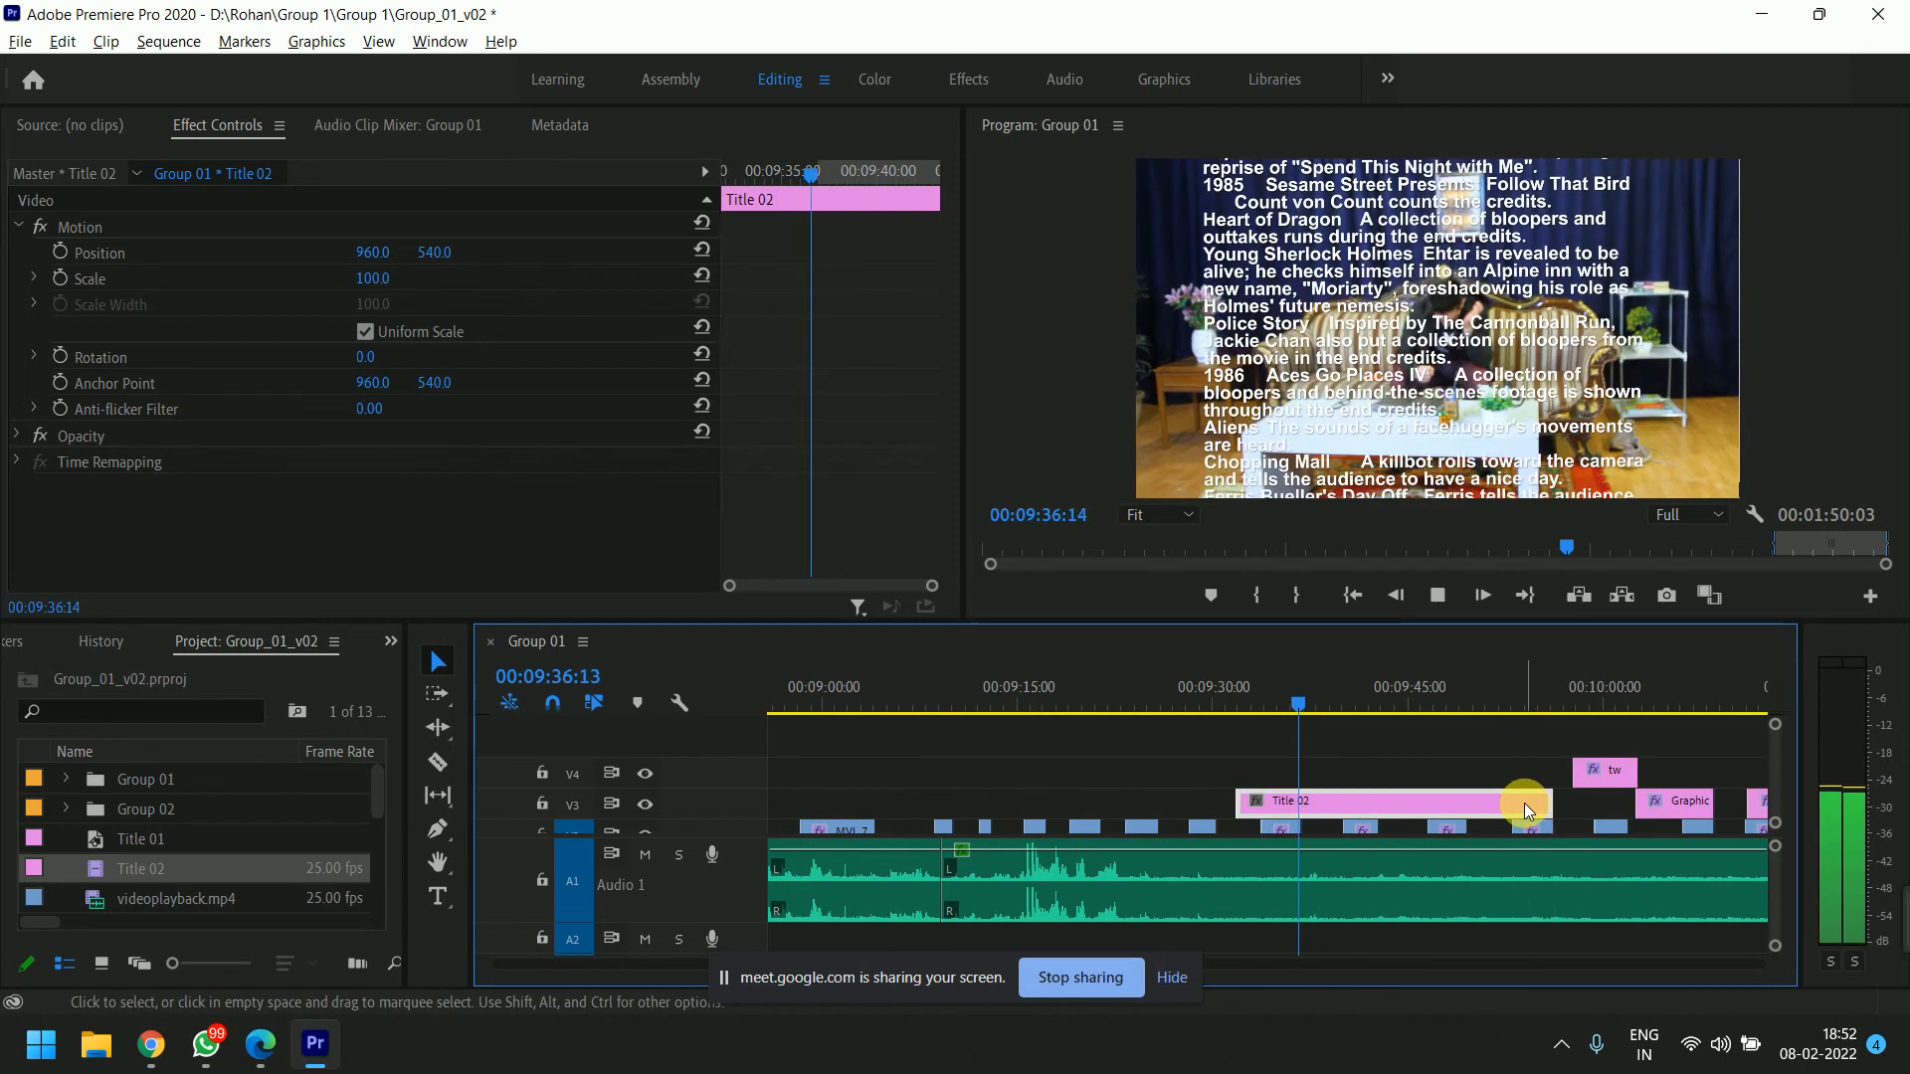
{"action": "key", "text": "space"}
Extend the start of Title 02 back in two passes to about 00:09:05, playing the roll after each.
{"action": "left_click_drag", "start_coordinate": [1236, 802], "coordinate": [993, 802]}
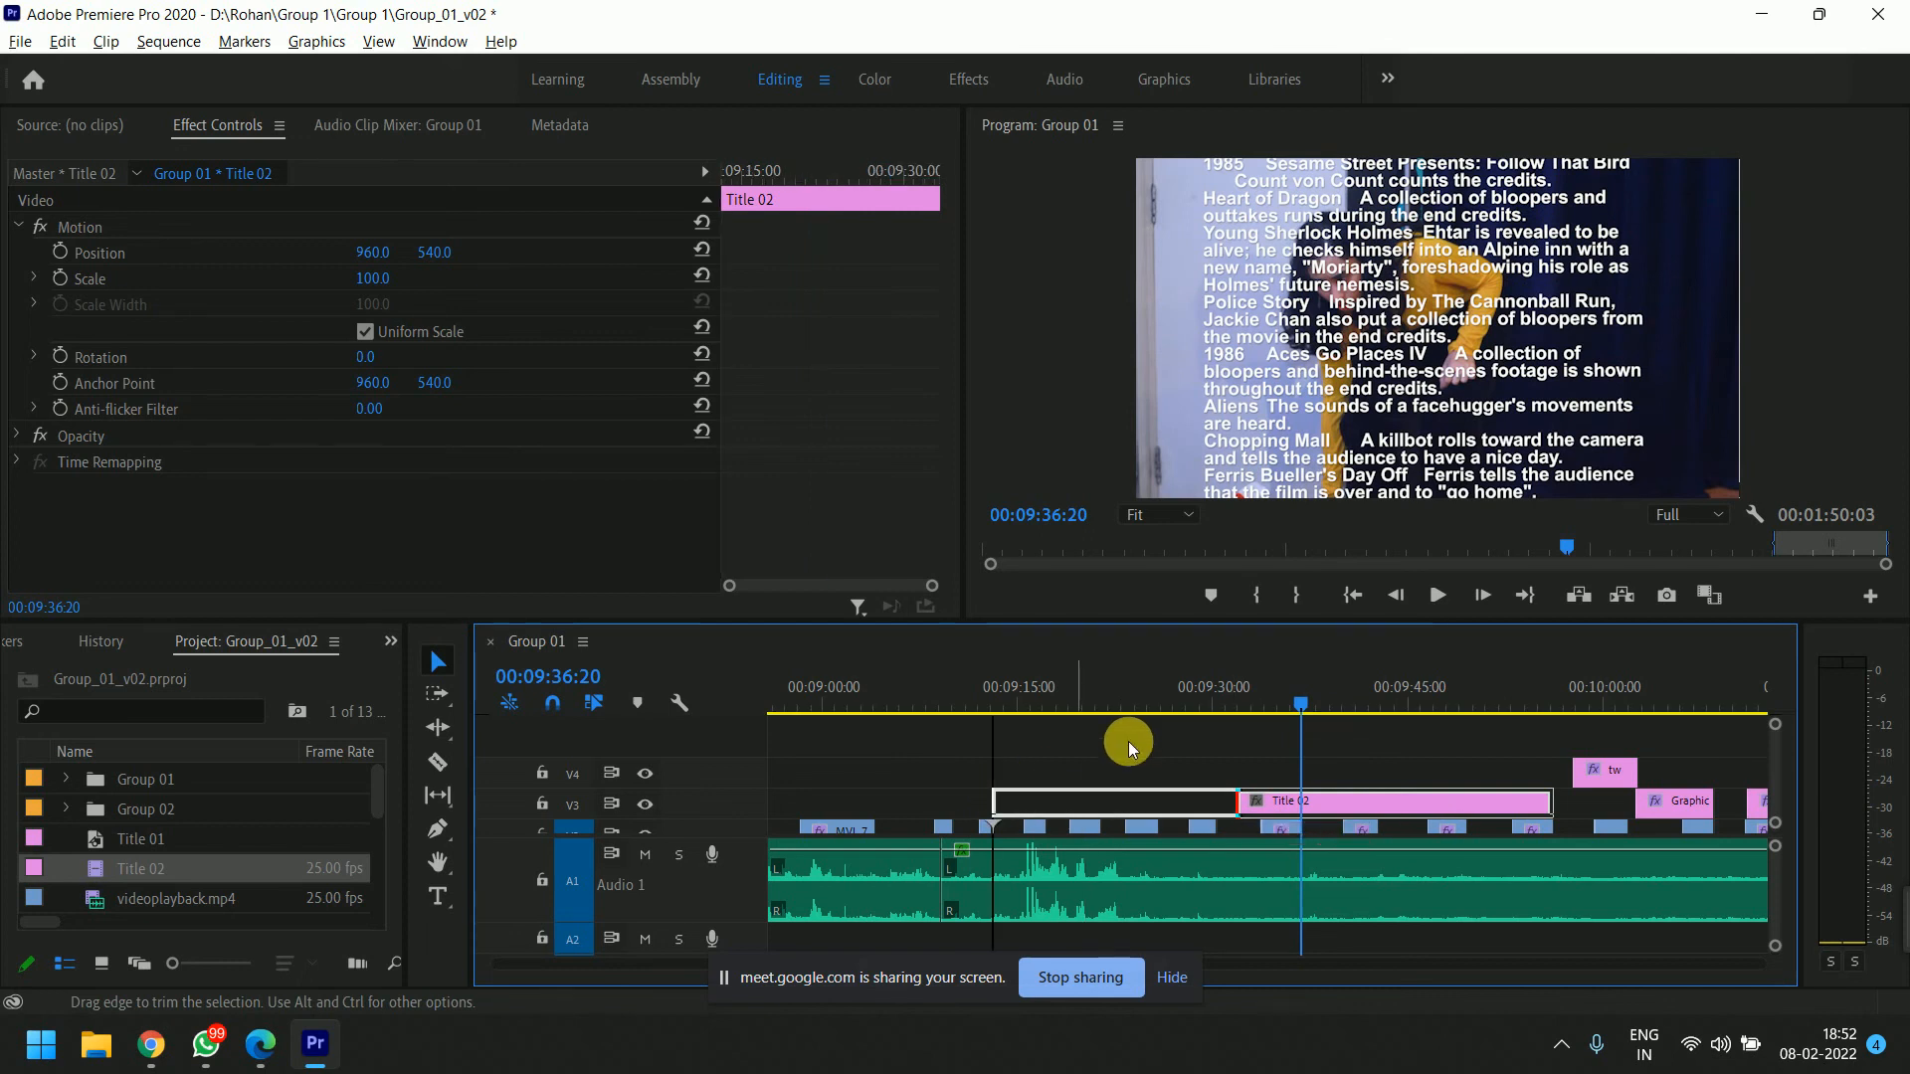
{"action": "left_click", "coordinate": [1036, 687]}
{"action": "key", "text": "space"}
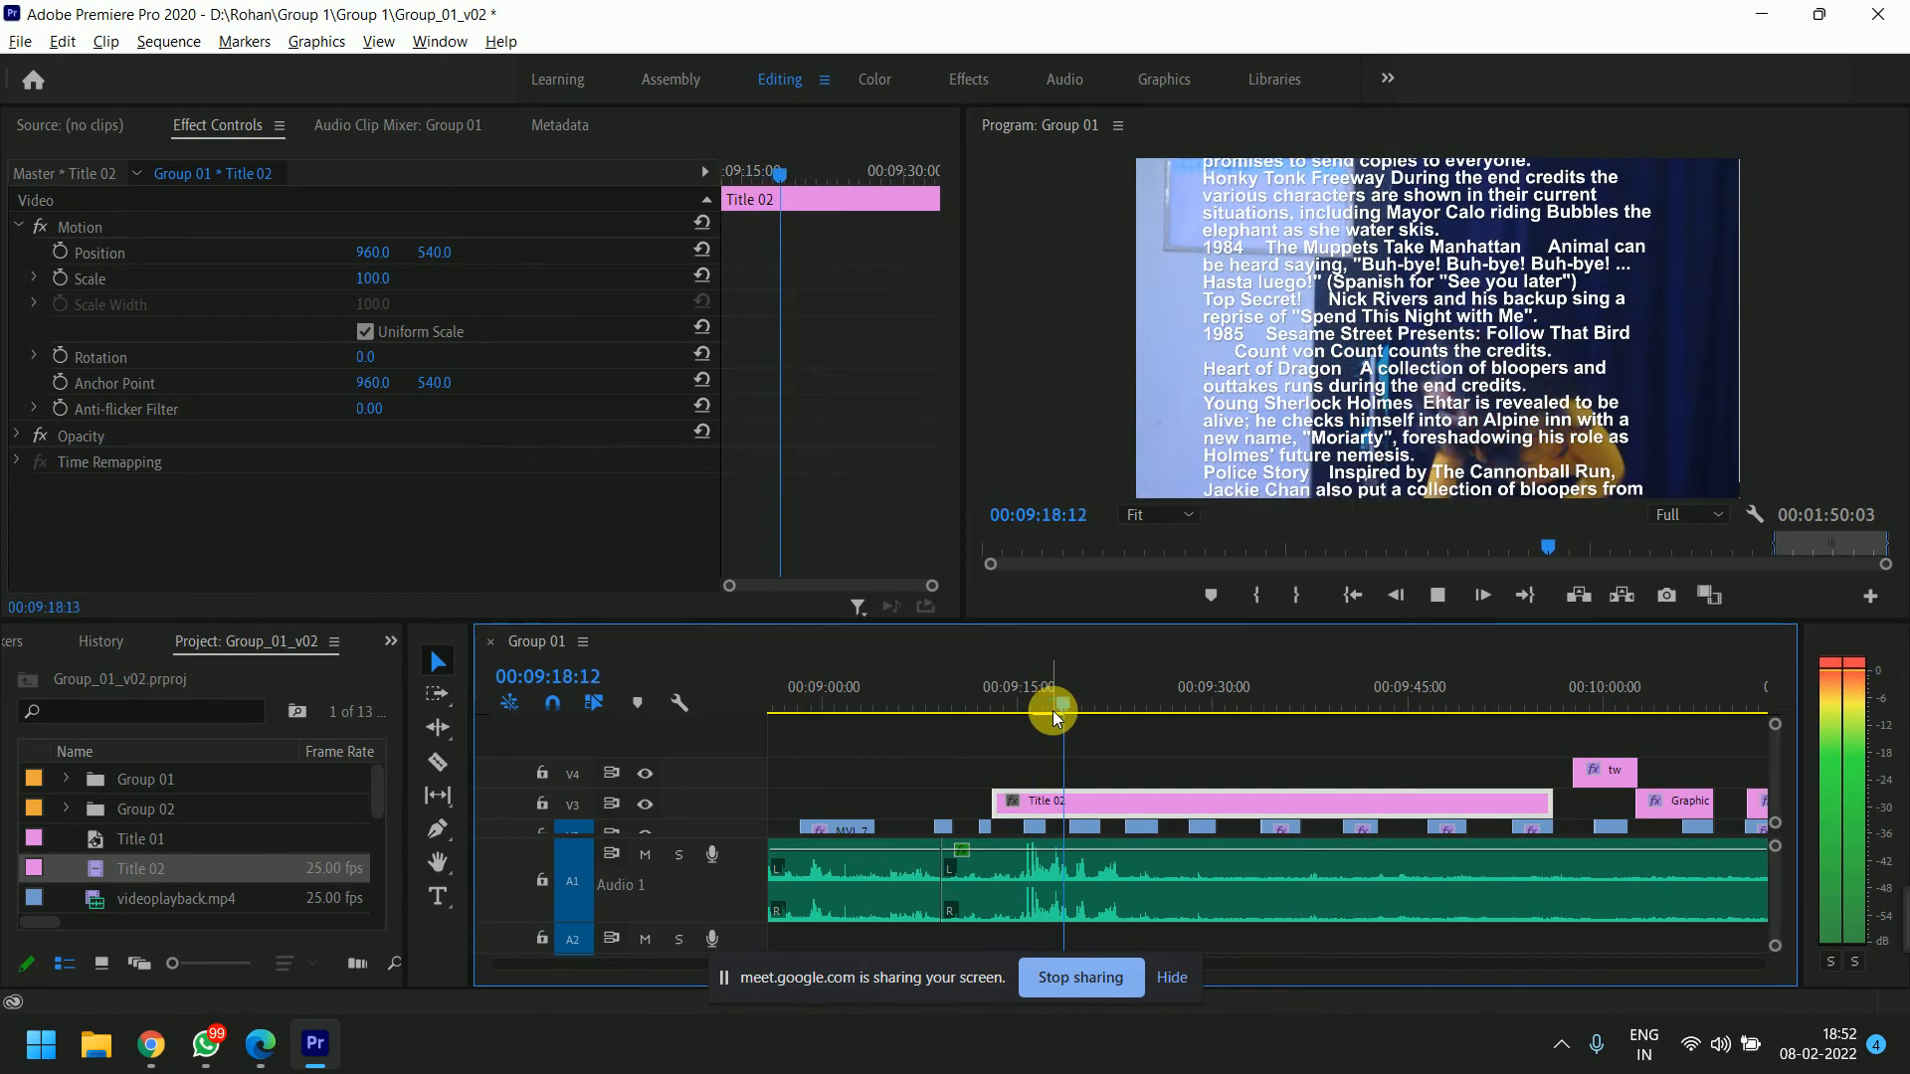
{"action": "key", "text": "space"}
{"action": "left_click_drag", "start_coordinate": [1015, 804], "coordinate": [887, 801]}
{"action": "key", "text": "space"}
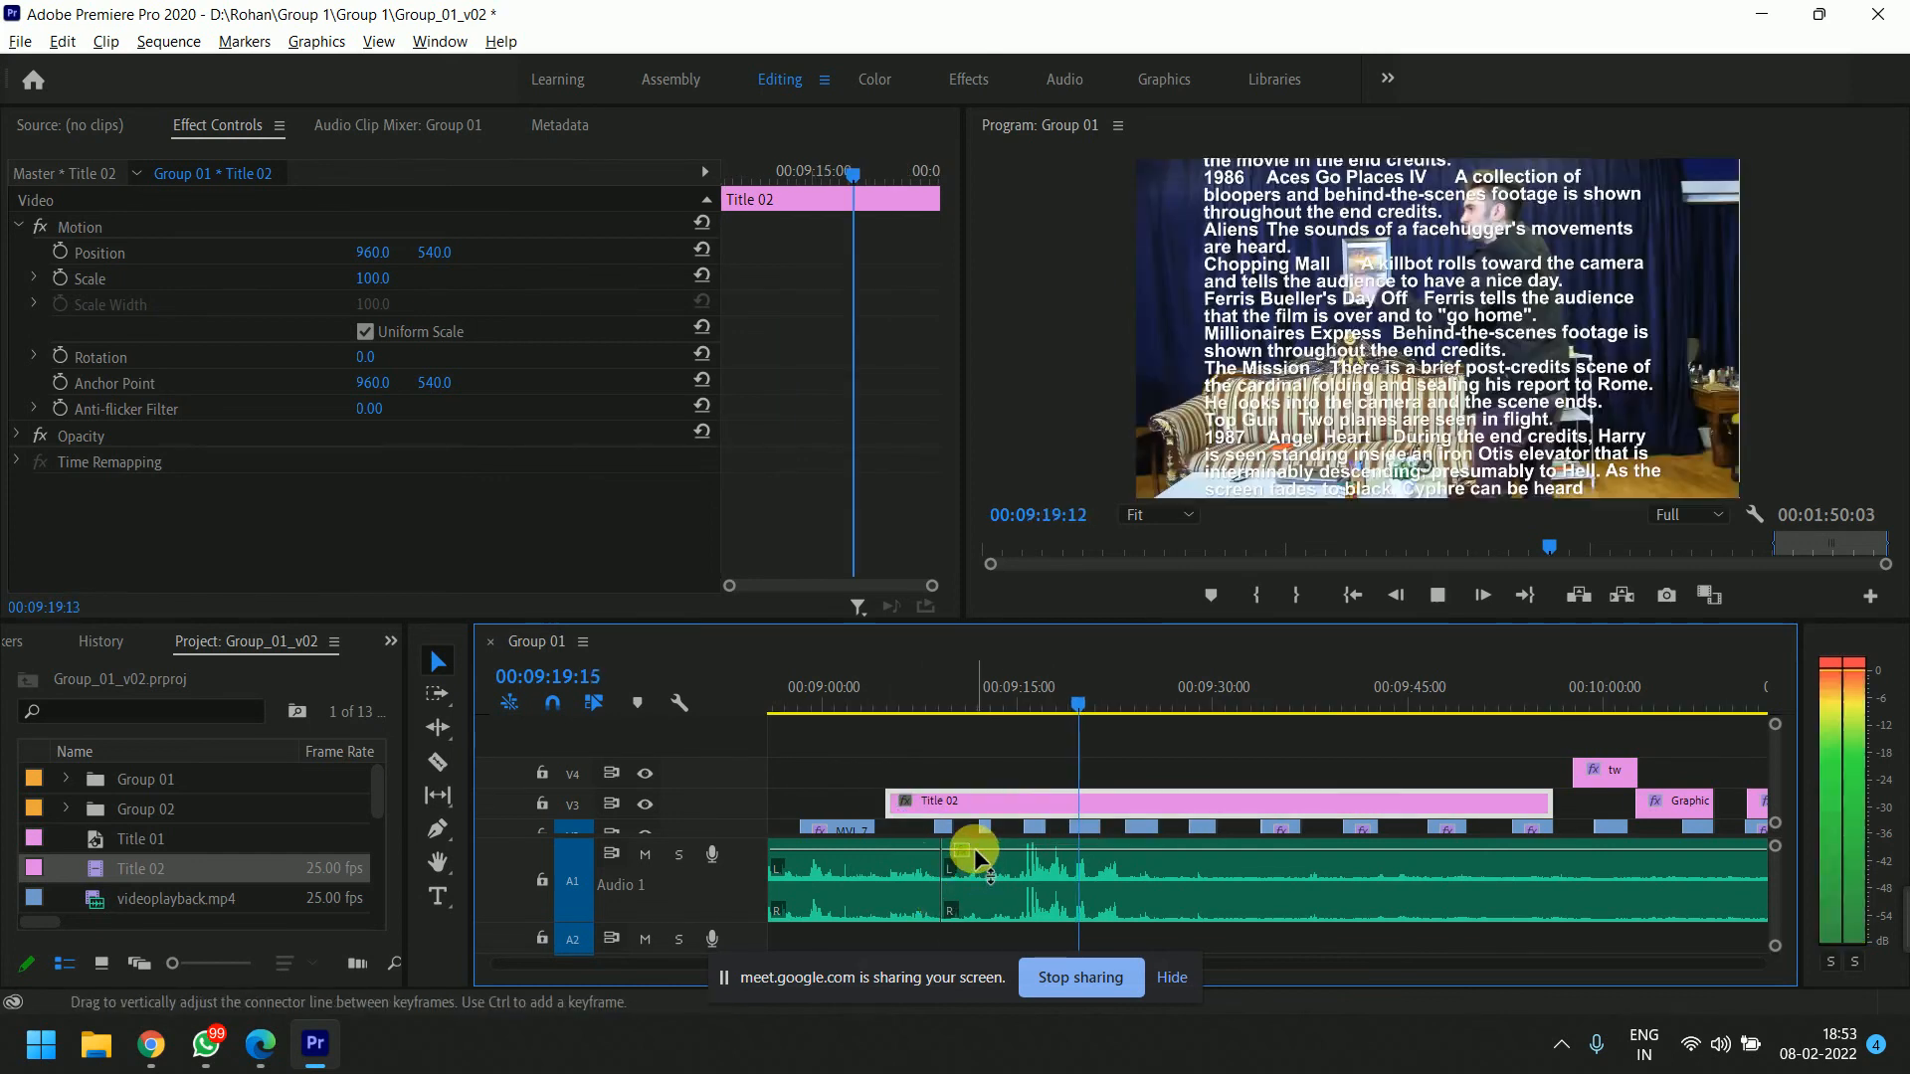
{"action": "key", "text": "space"}
Extend the start of Title 02 back to about 00:08:32 and play the slower roll from 00:08:44:06.
{"action": "key", "text": "minus"}
{"action": "key", "text": "minus"}
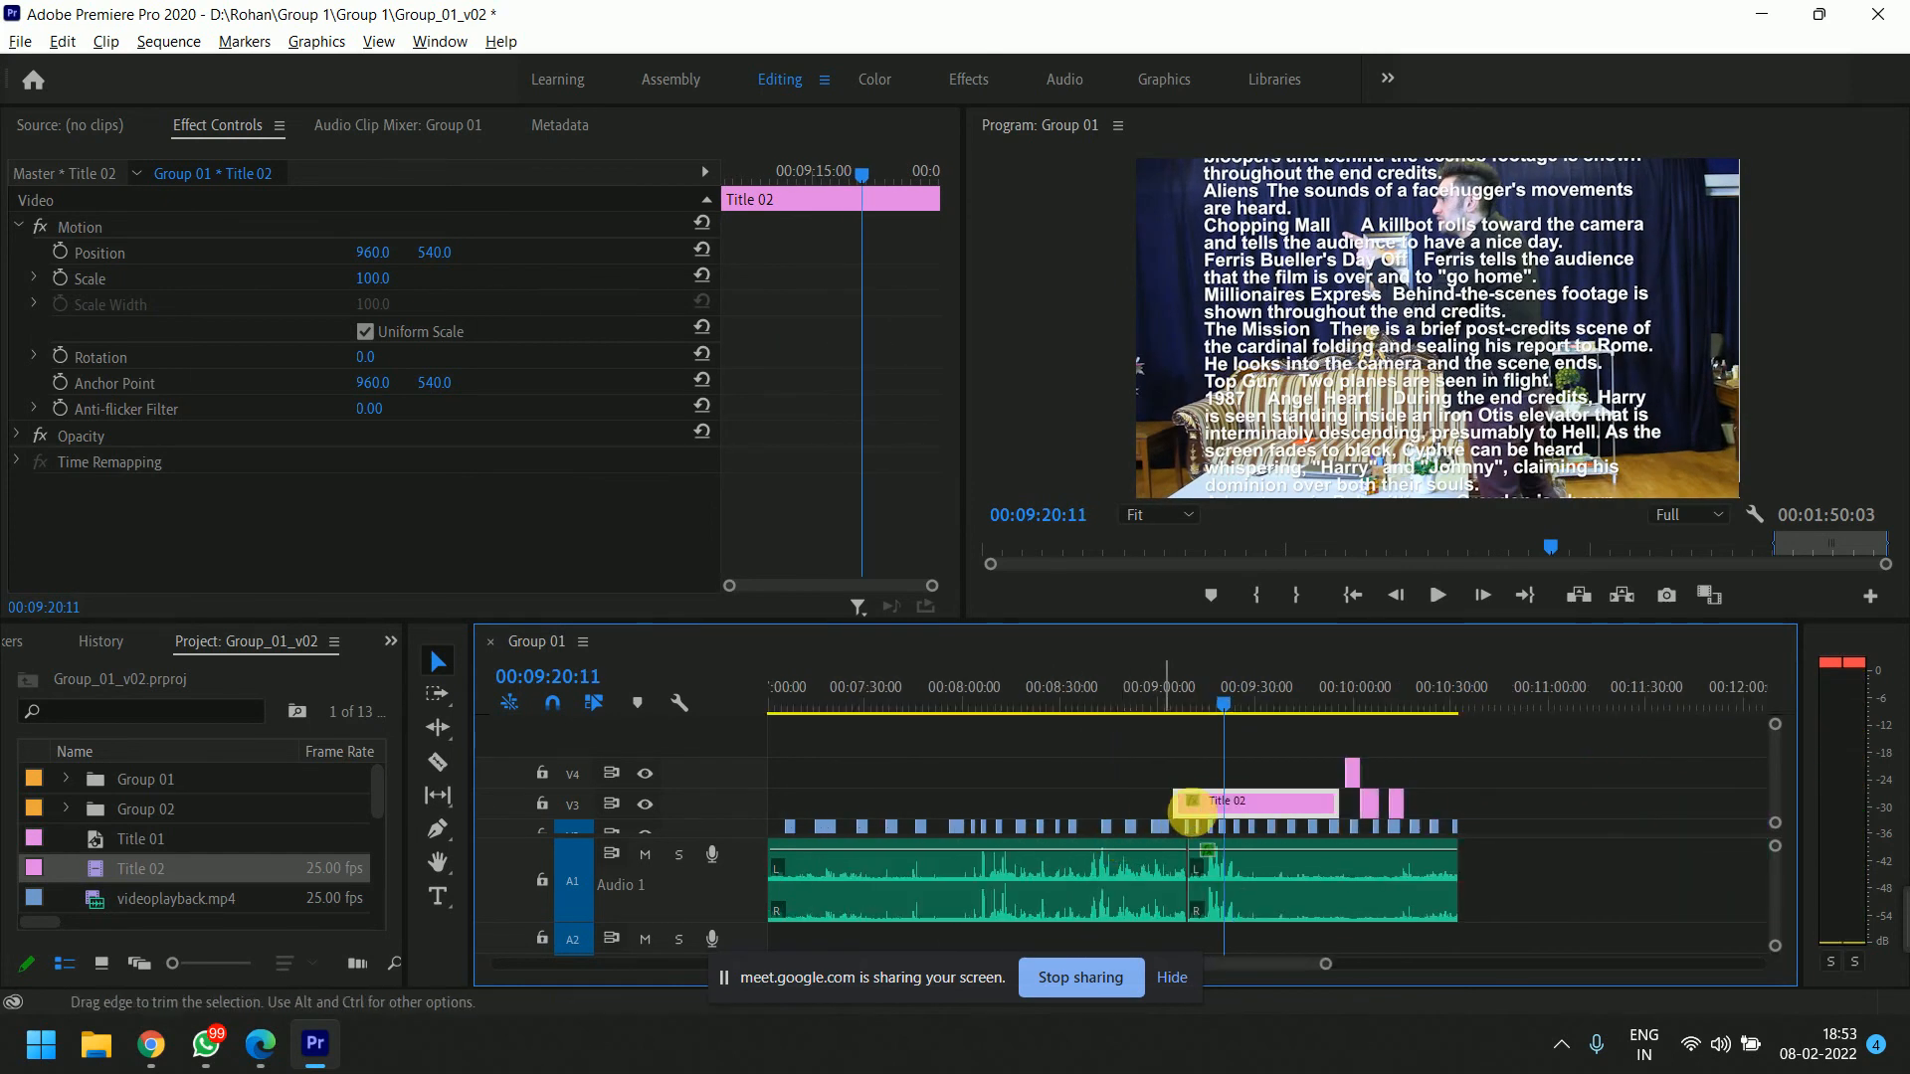
{"action": "left_click_drag", "start_coordinate": [1174, 801], "coordinate": [1110, 693]}
{"action": "left_click", "coordinate": [1110, 691]}
{"action": "key", "text": "equal"}
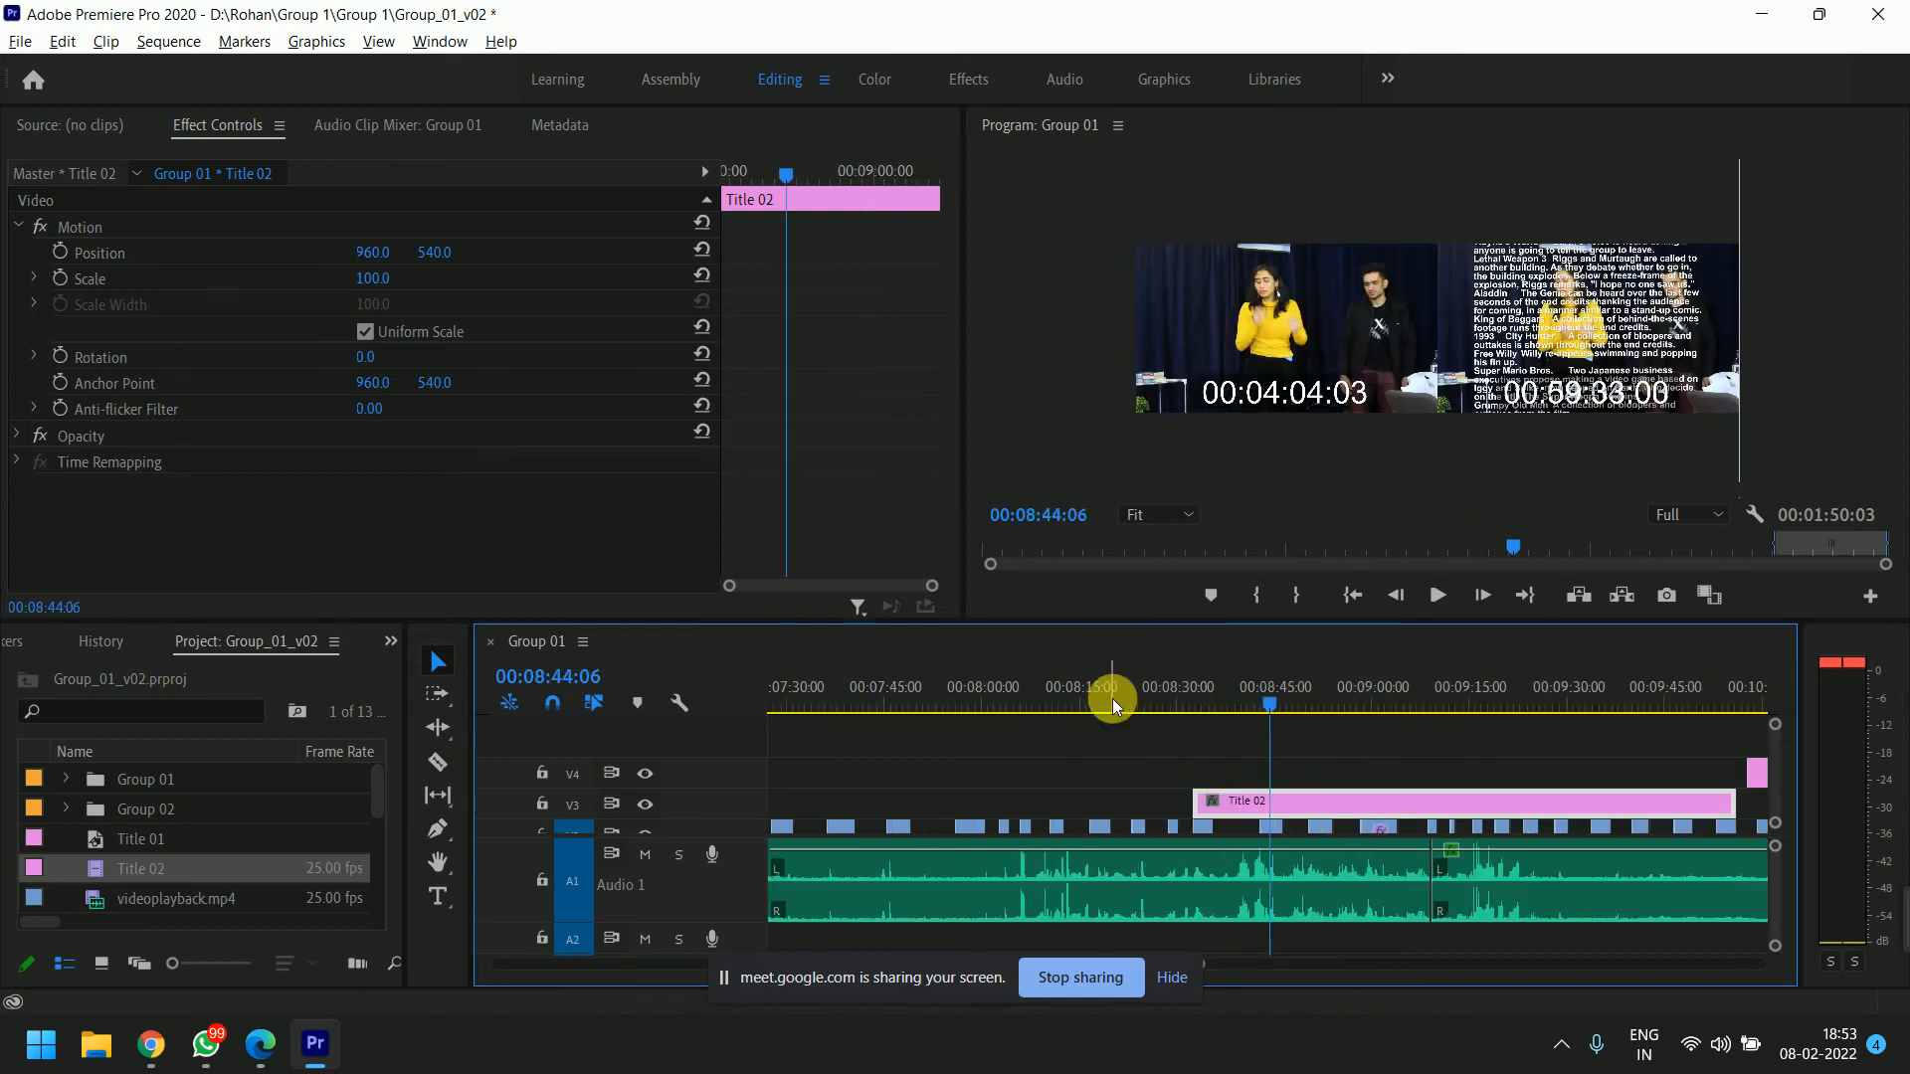
{"action": "key", "text": "space"}
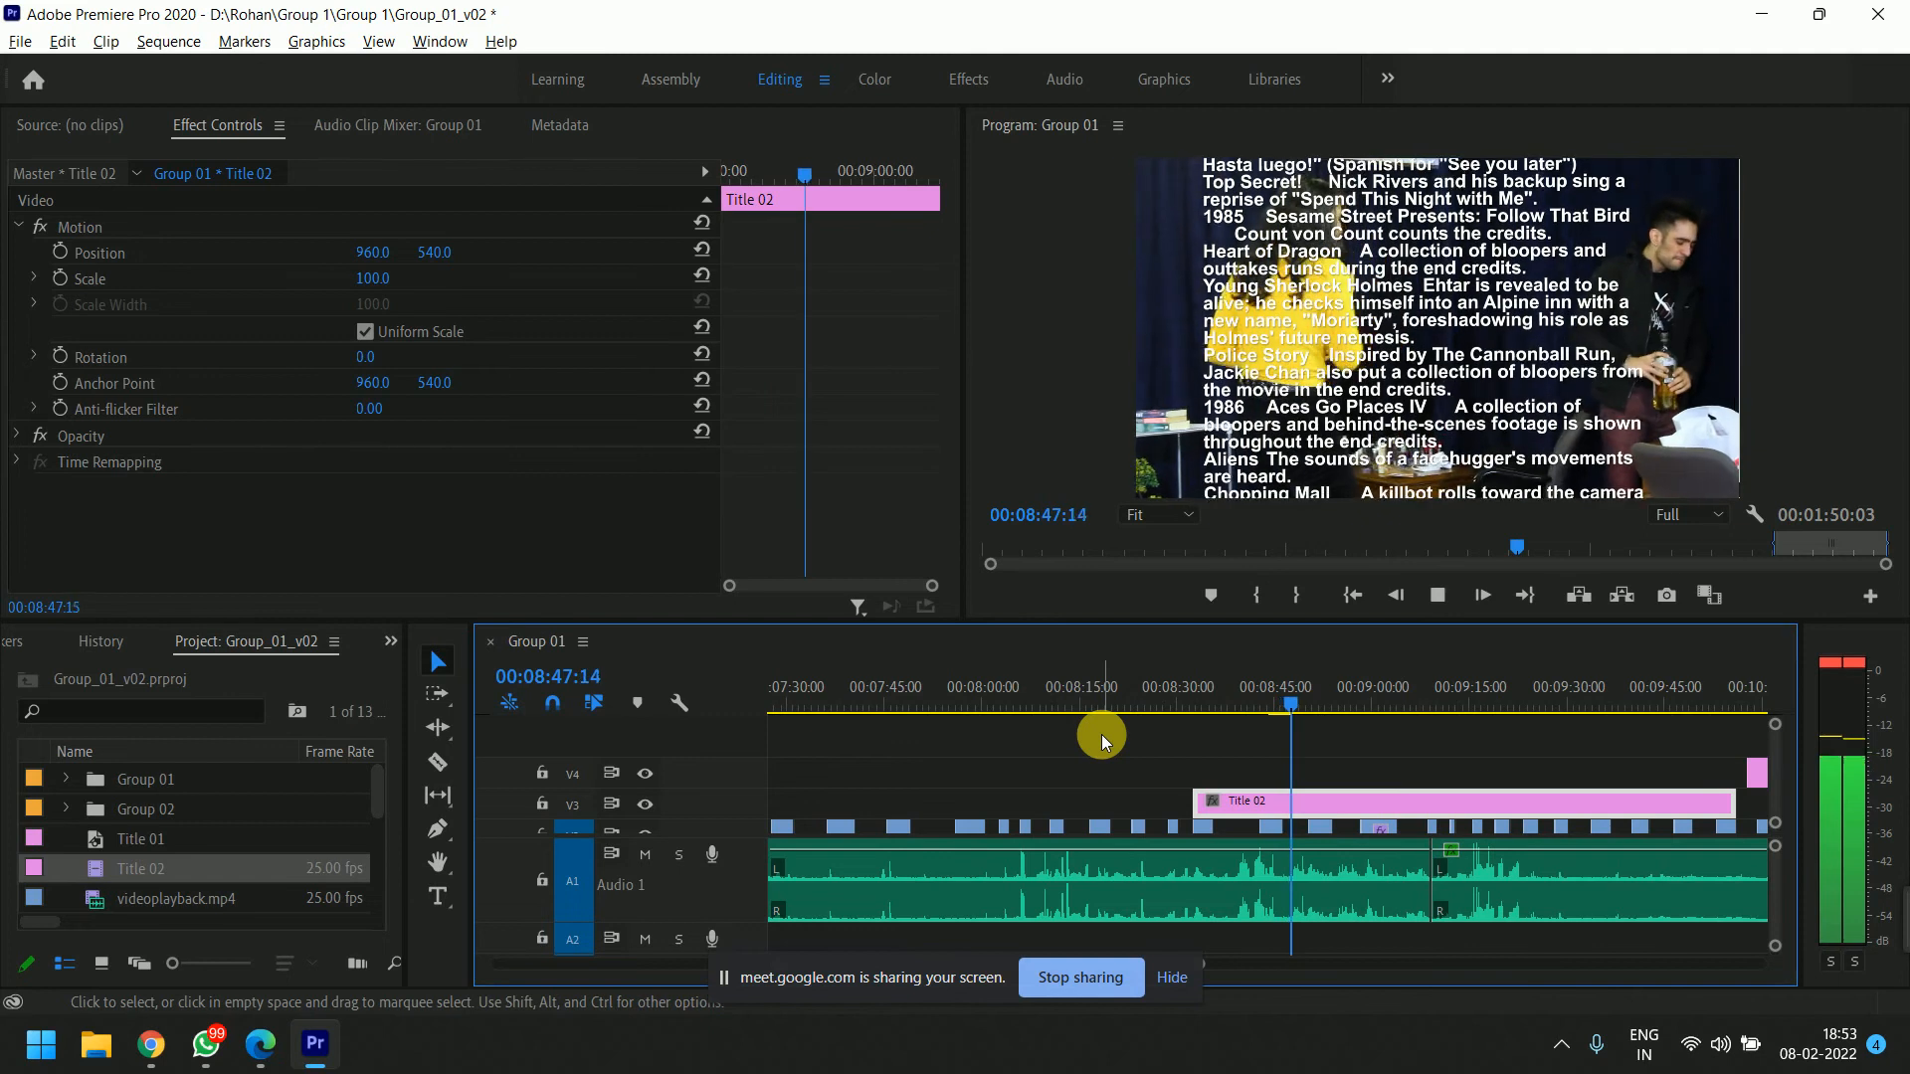
{"action": "key", "text": "space"}
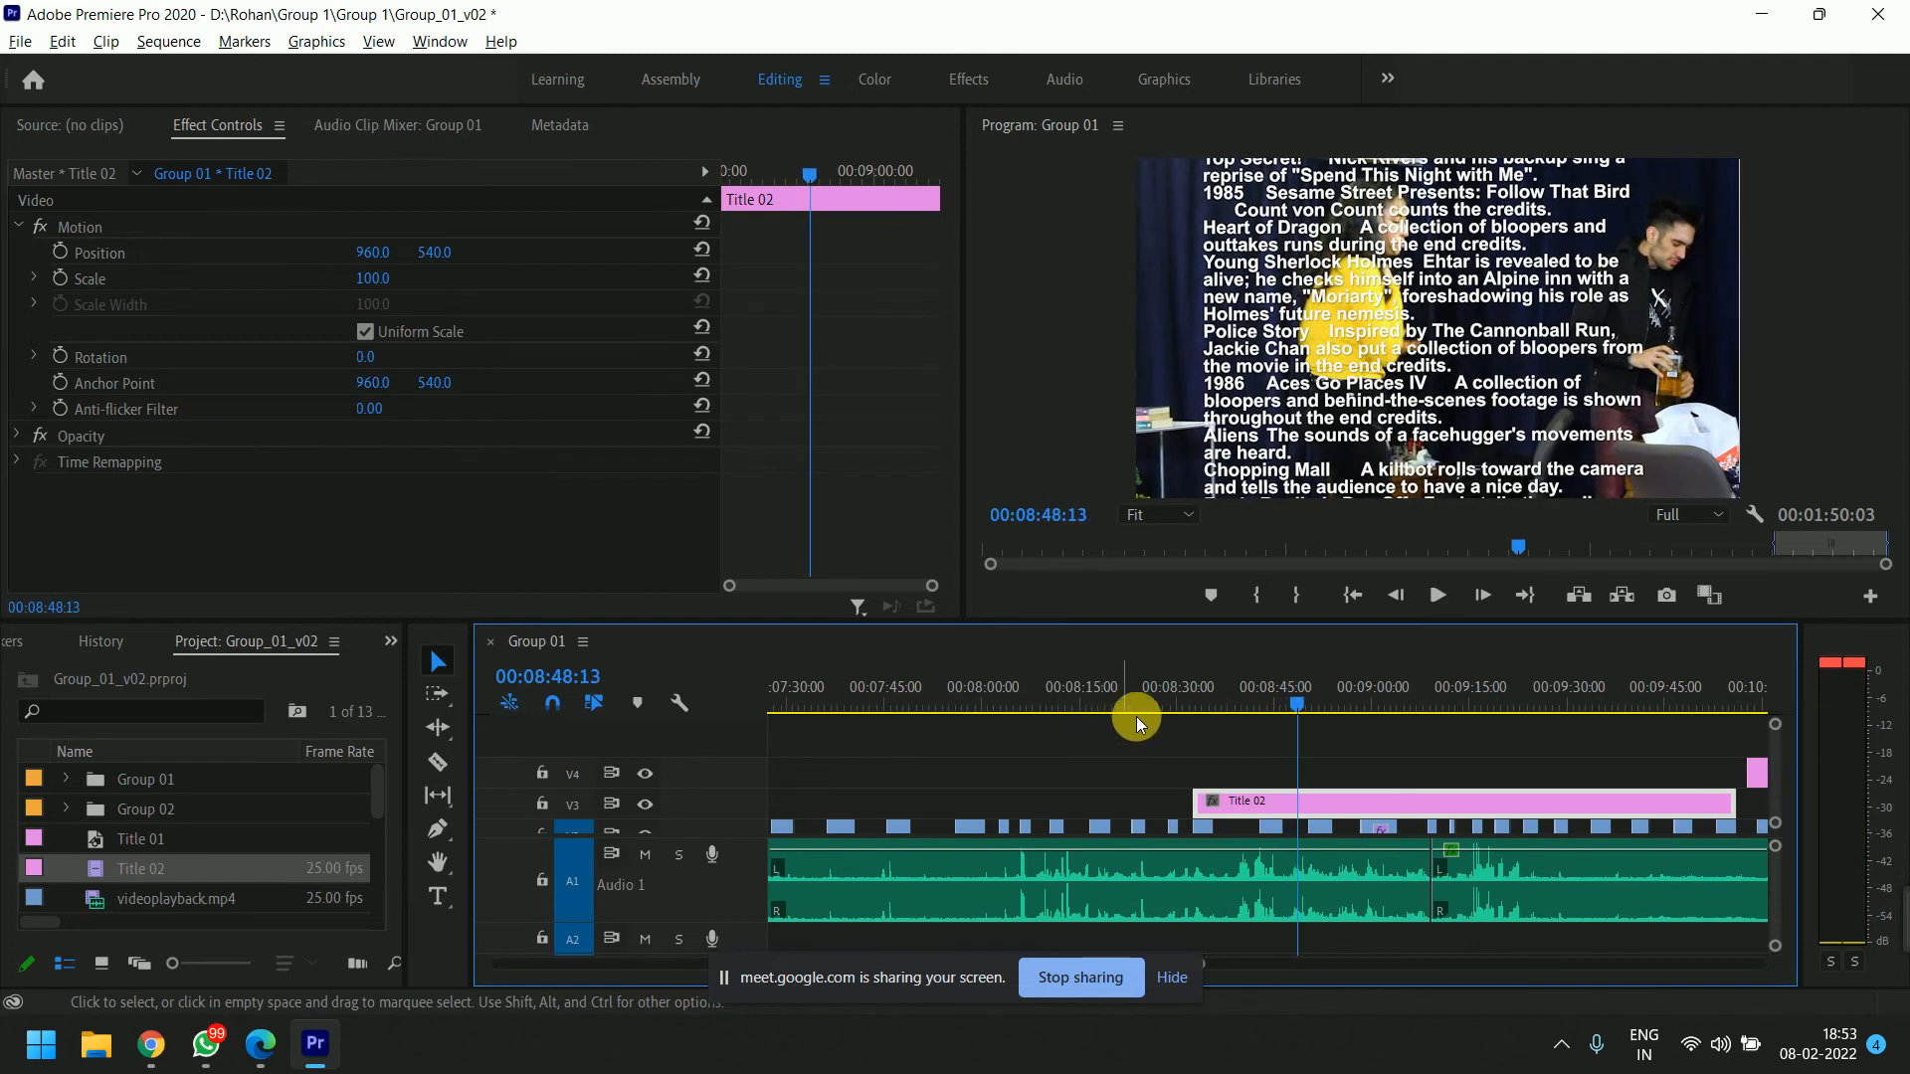
Examine the first frames of Title 02 around 00:08:32:14 to see where the credits text sits when the roll starts.
{"action": "left_click", "coordinate": [1190, 698]}
{"action": "key", "text": "equal"}
{"action": "key", "text": "equal"}
{"action": "key", "text": "equal"}
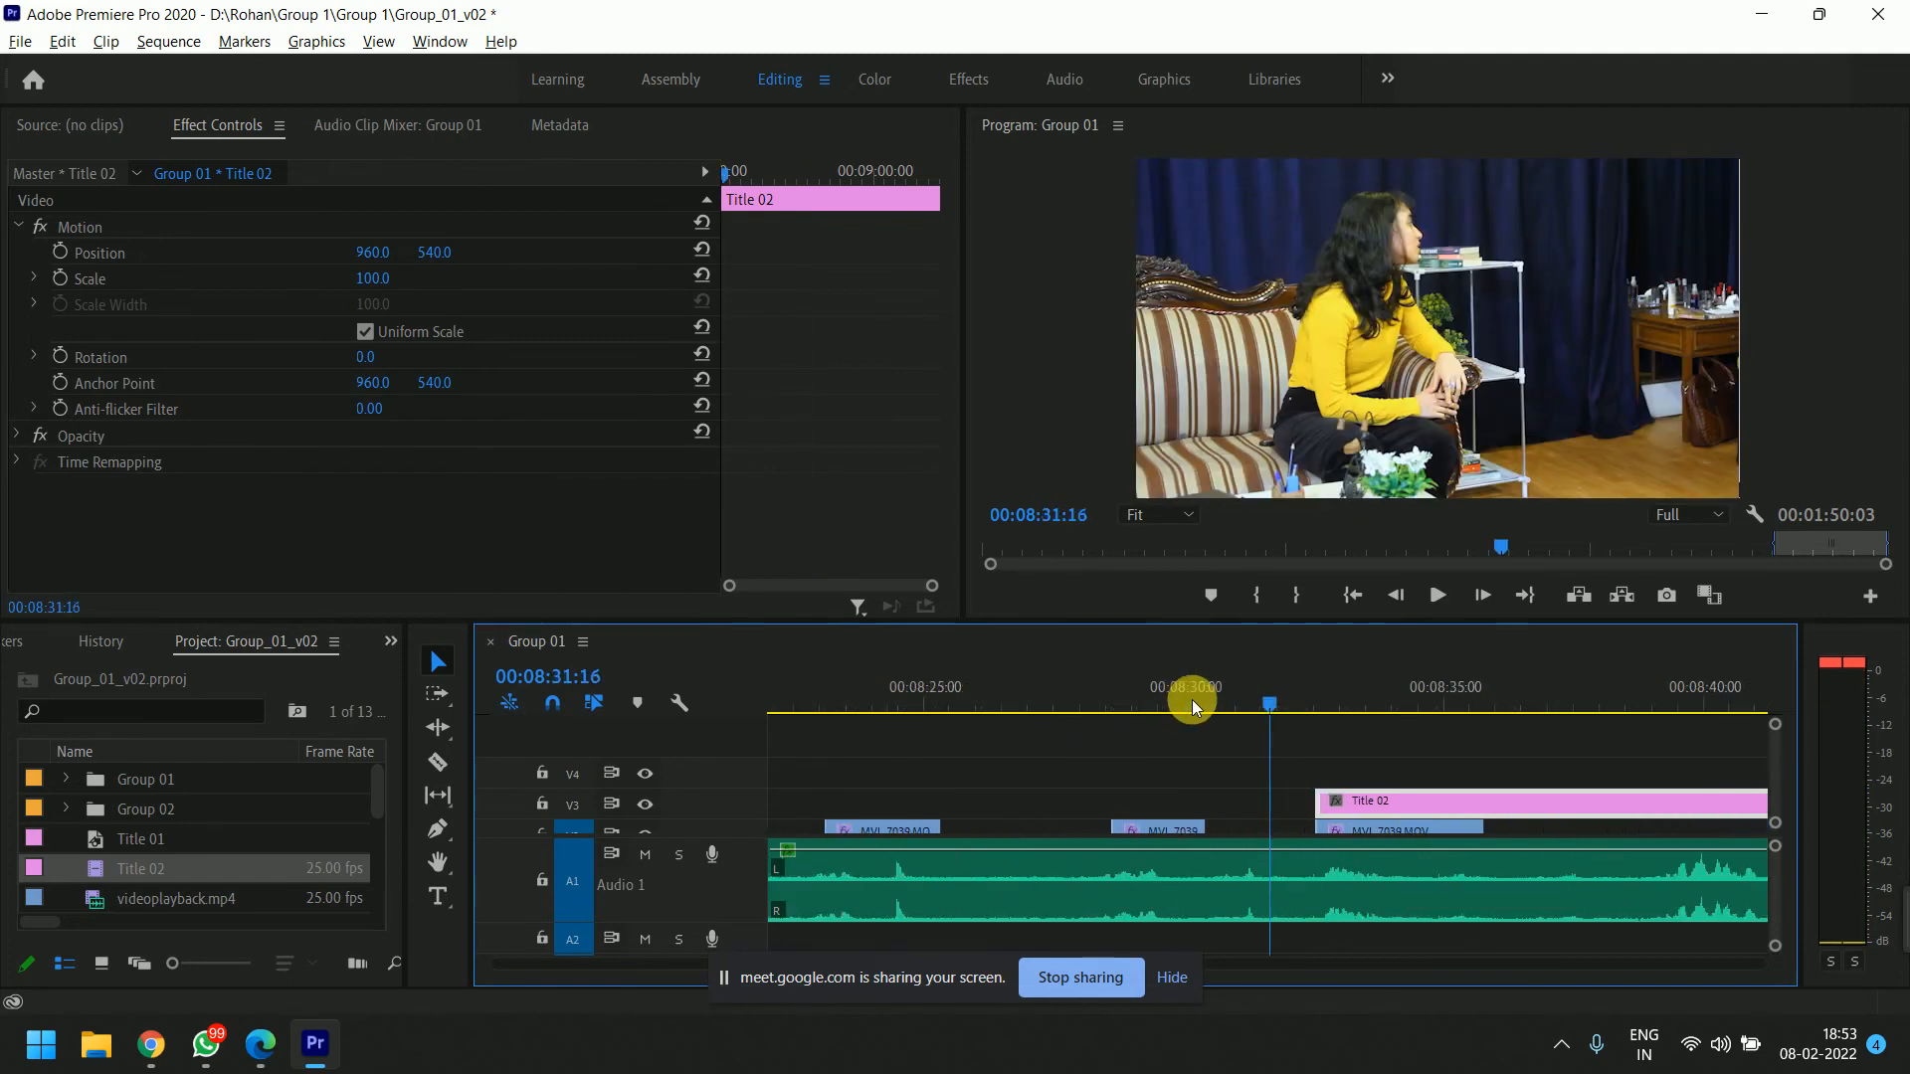
{"action": "left_click", "coordinate": [1322, 707]}
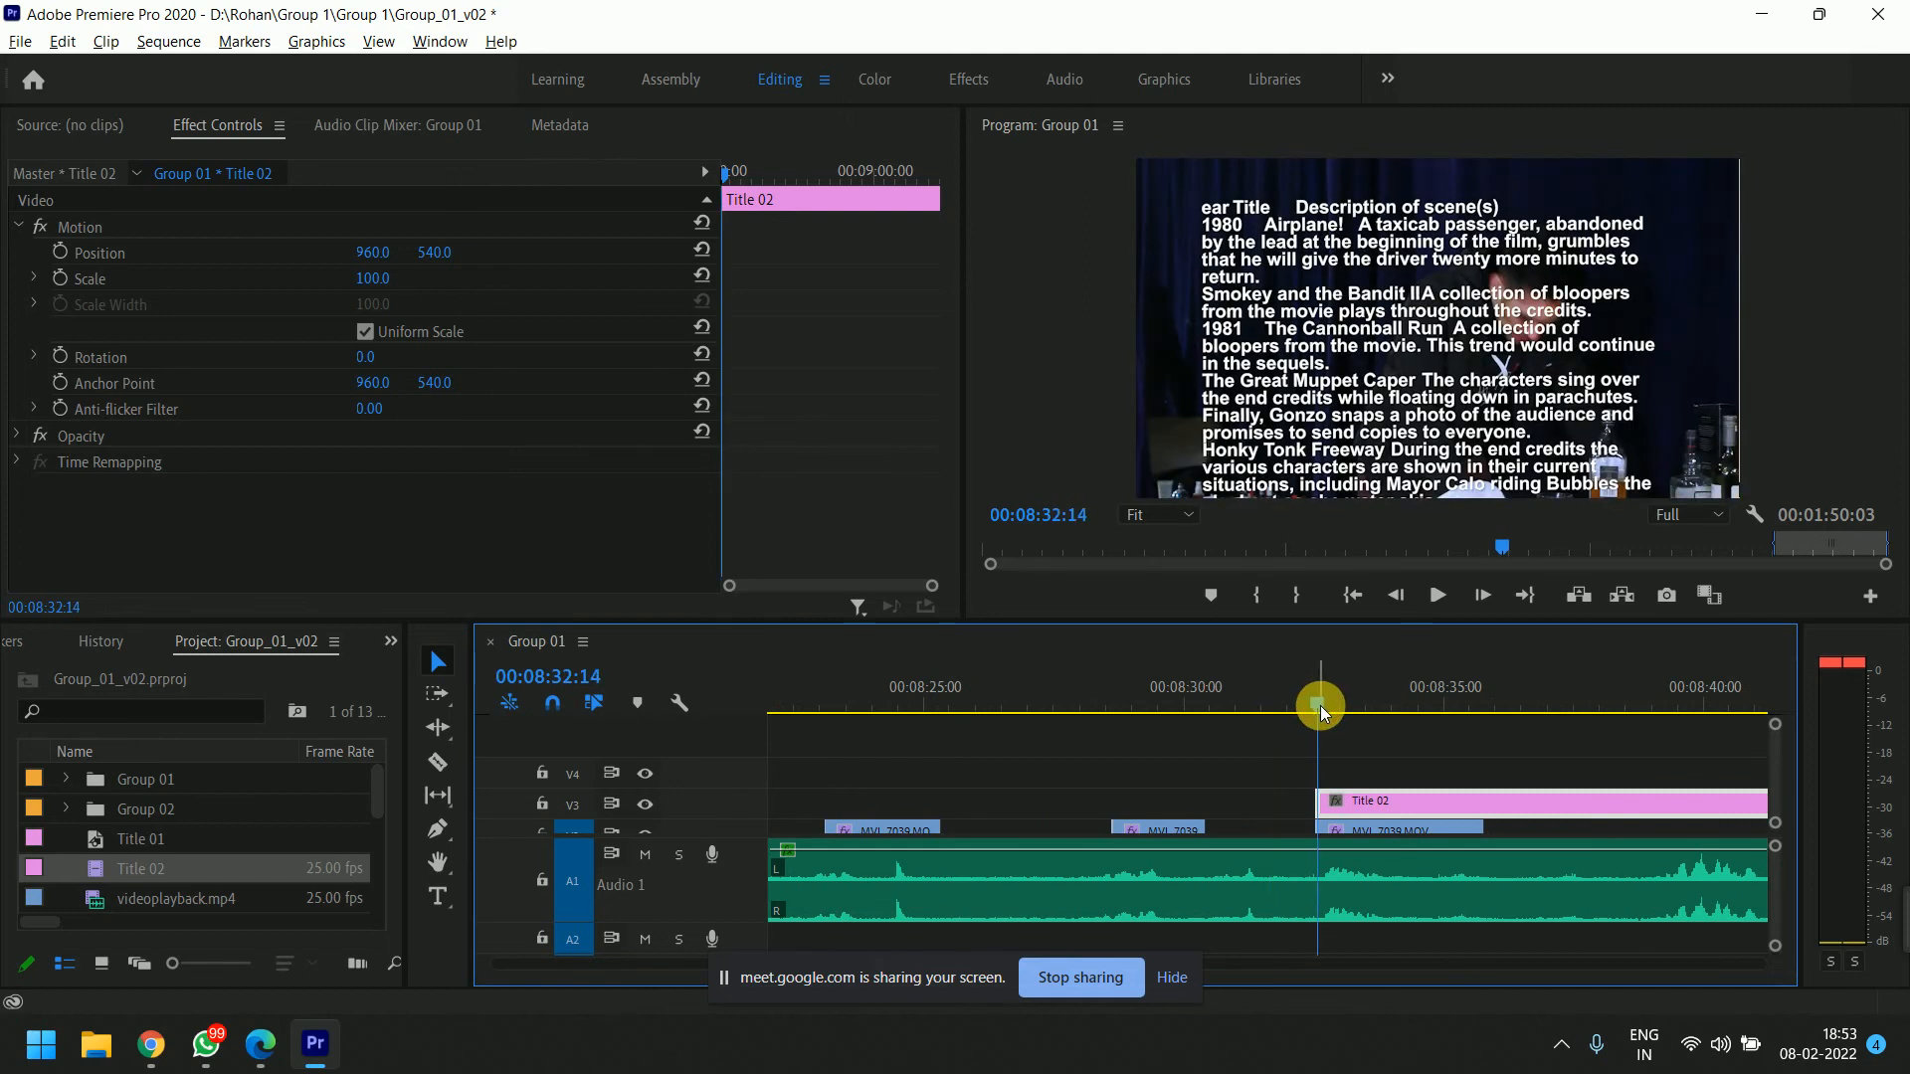
{"action": "key", "text": "equal"}
{"action": "key", "text": "equal"}
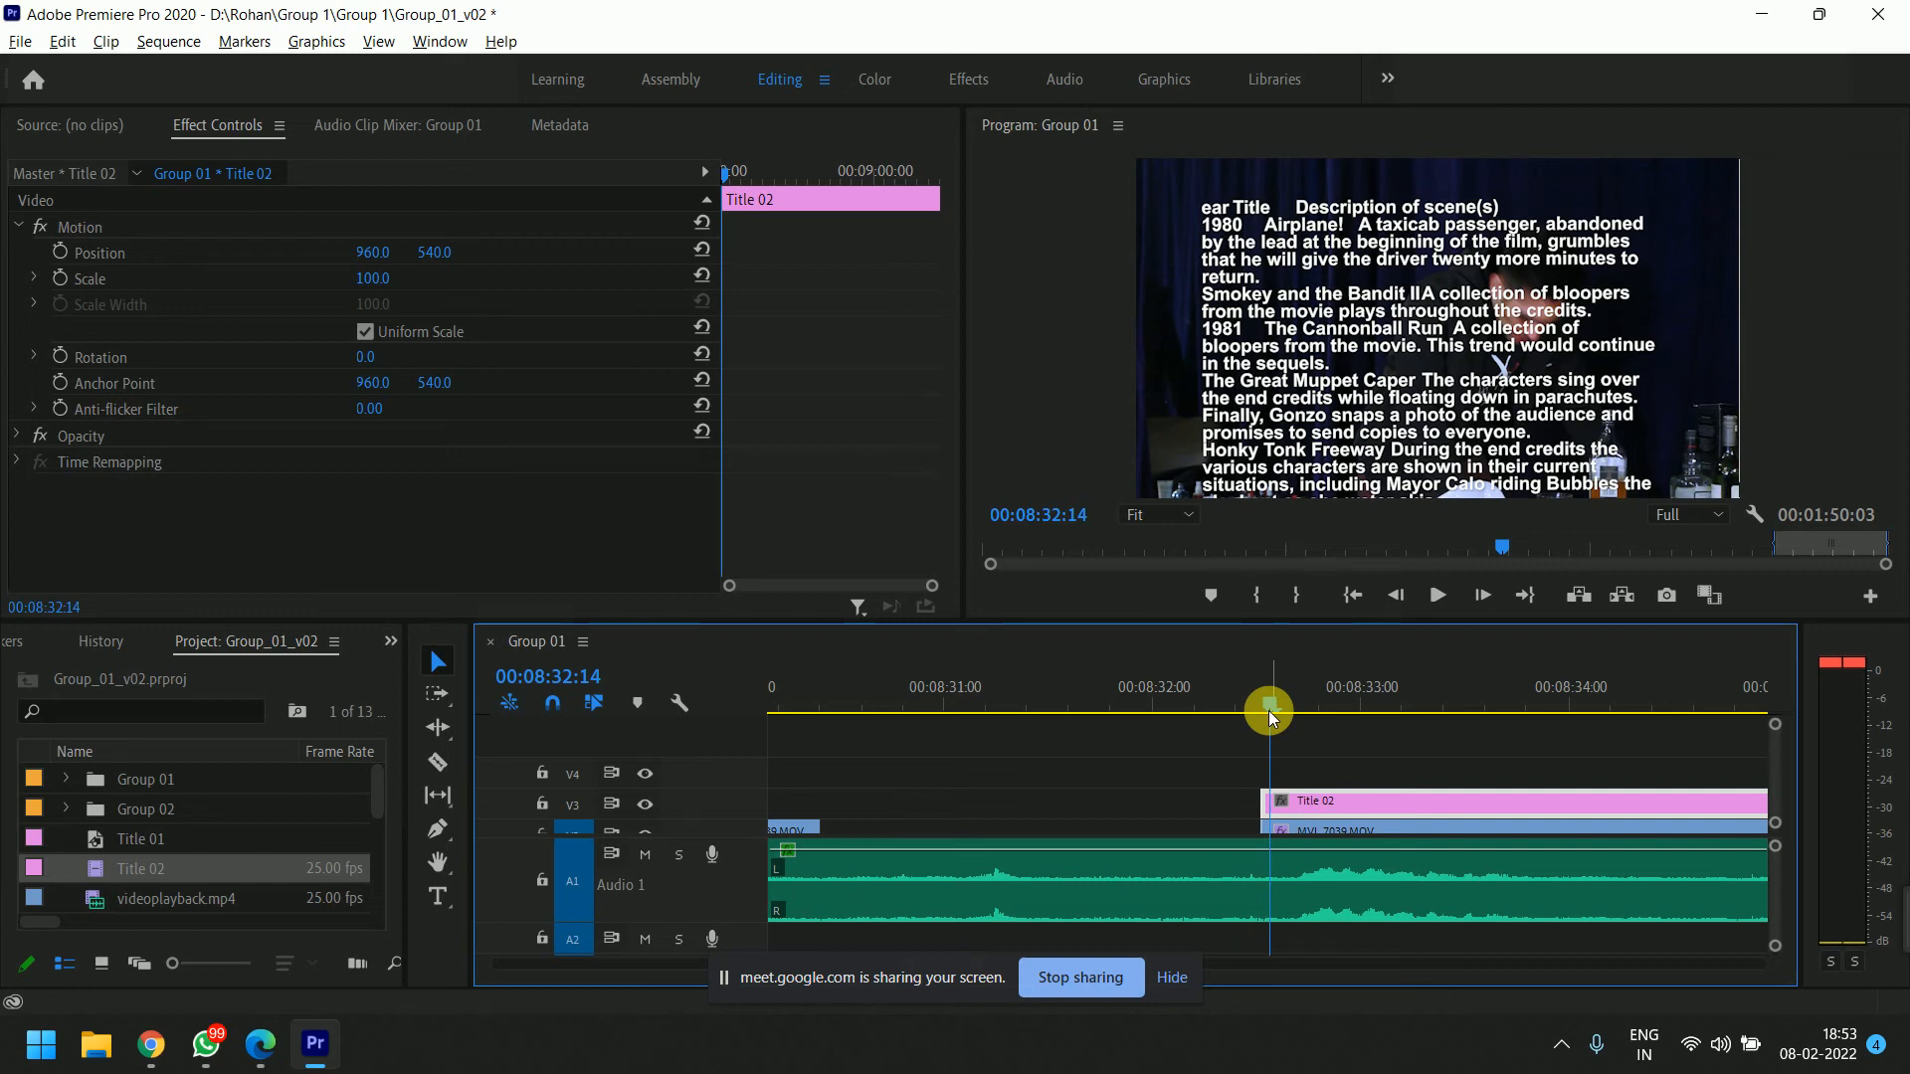
{"action": "key", "text": "equal"}
{"action": "key", "text": "equal"}
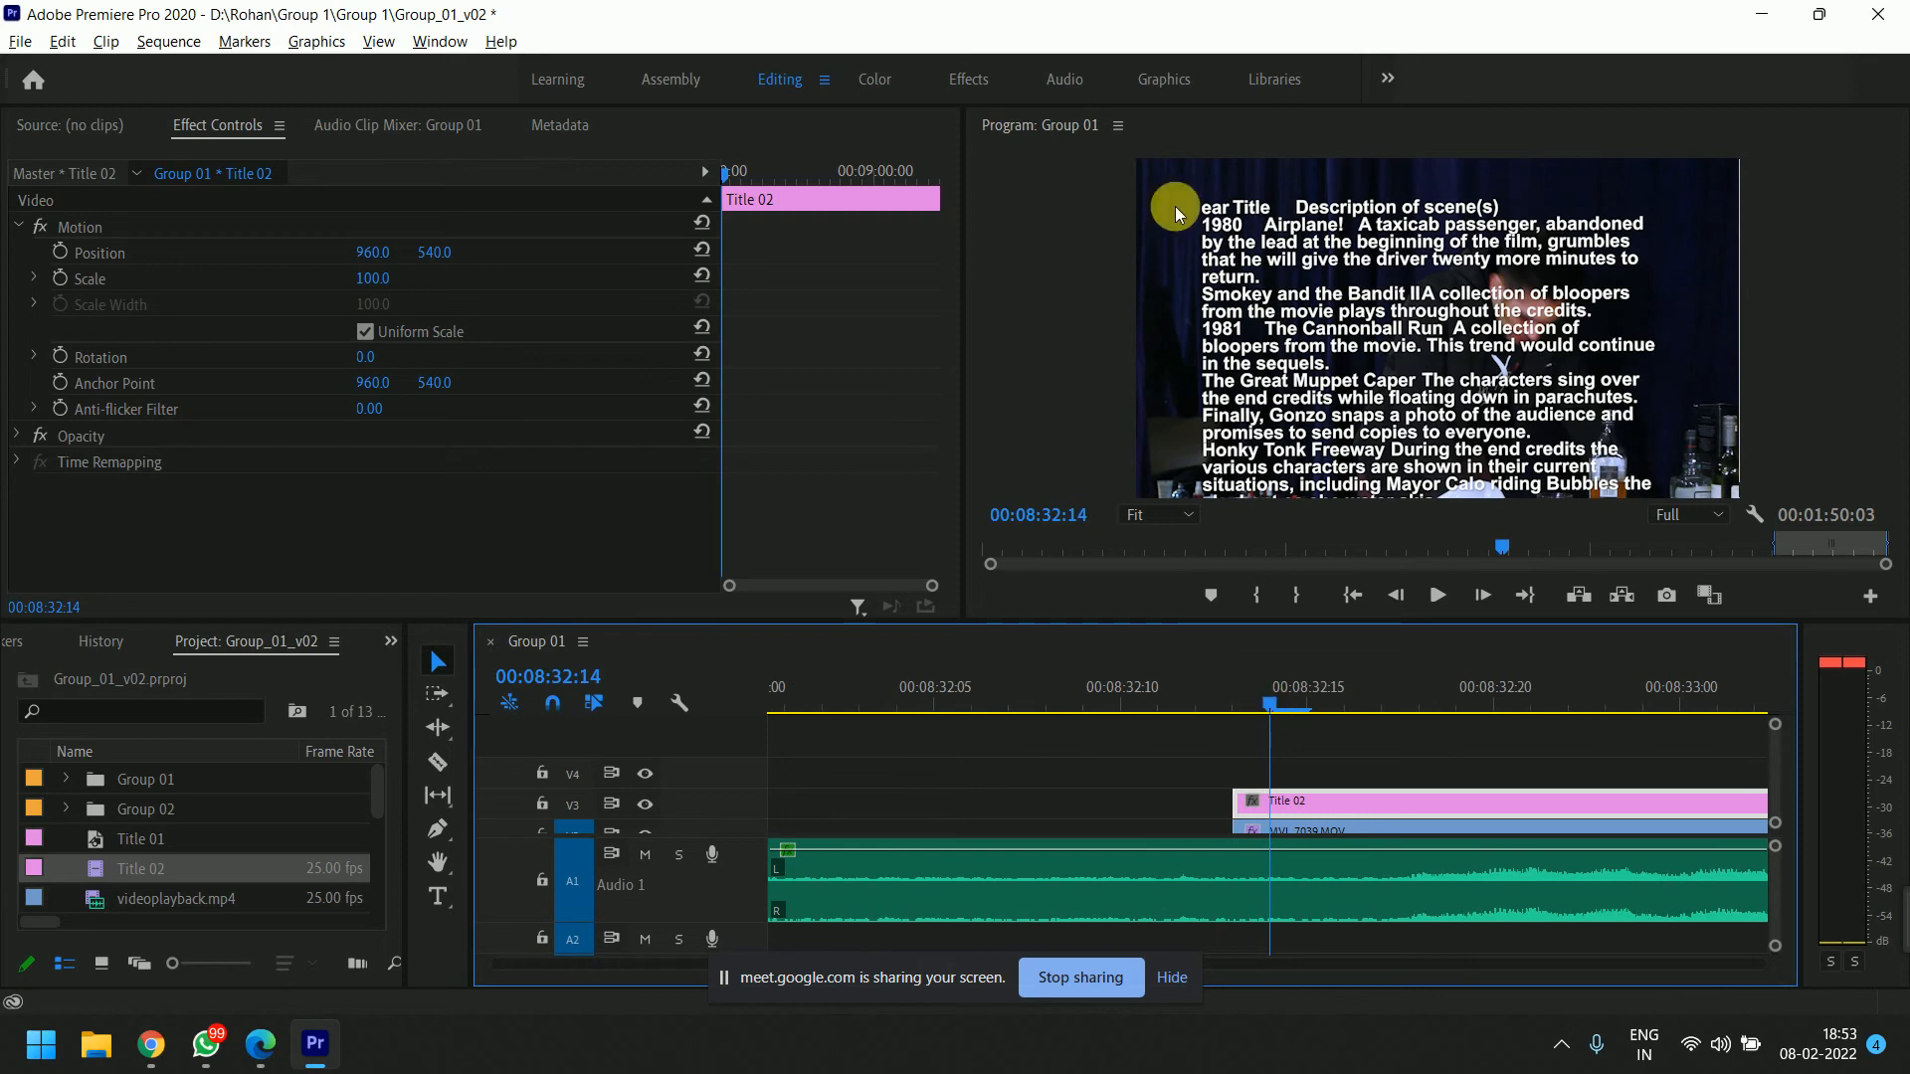
{"action": "left_click_drag", "start_coordinate": [1263, 708], "coordinate": [1301, 724]}
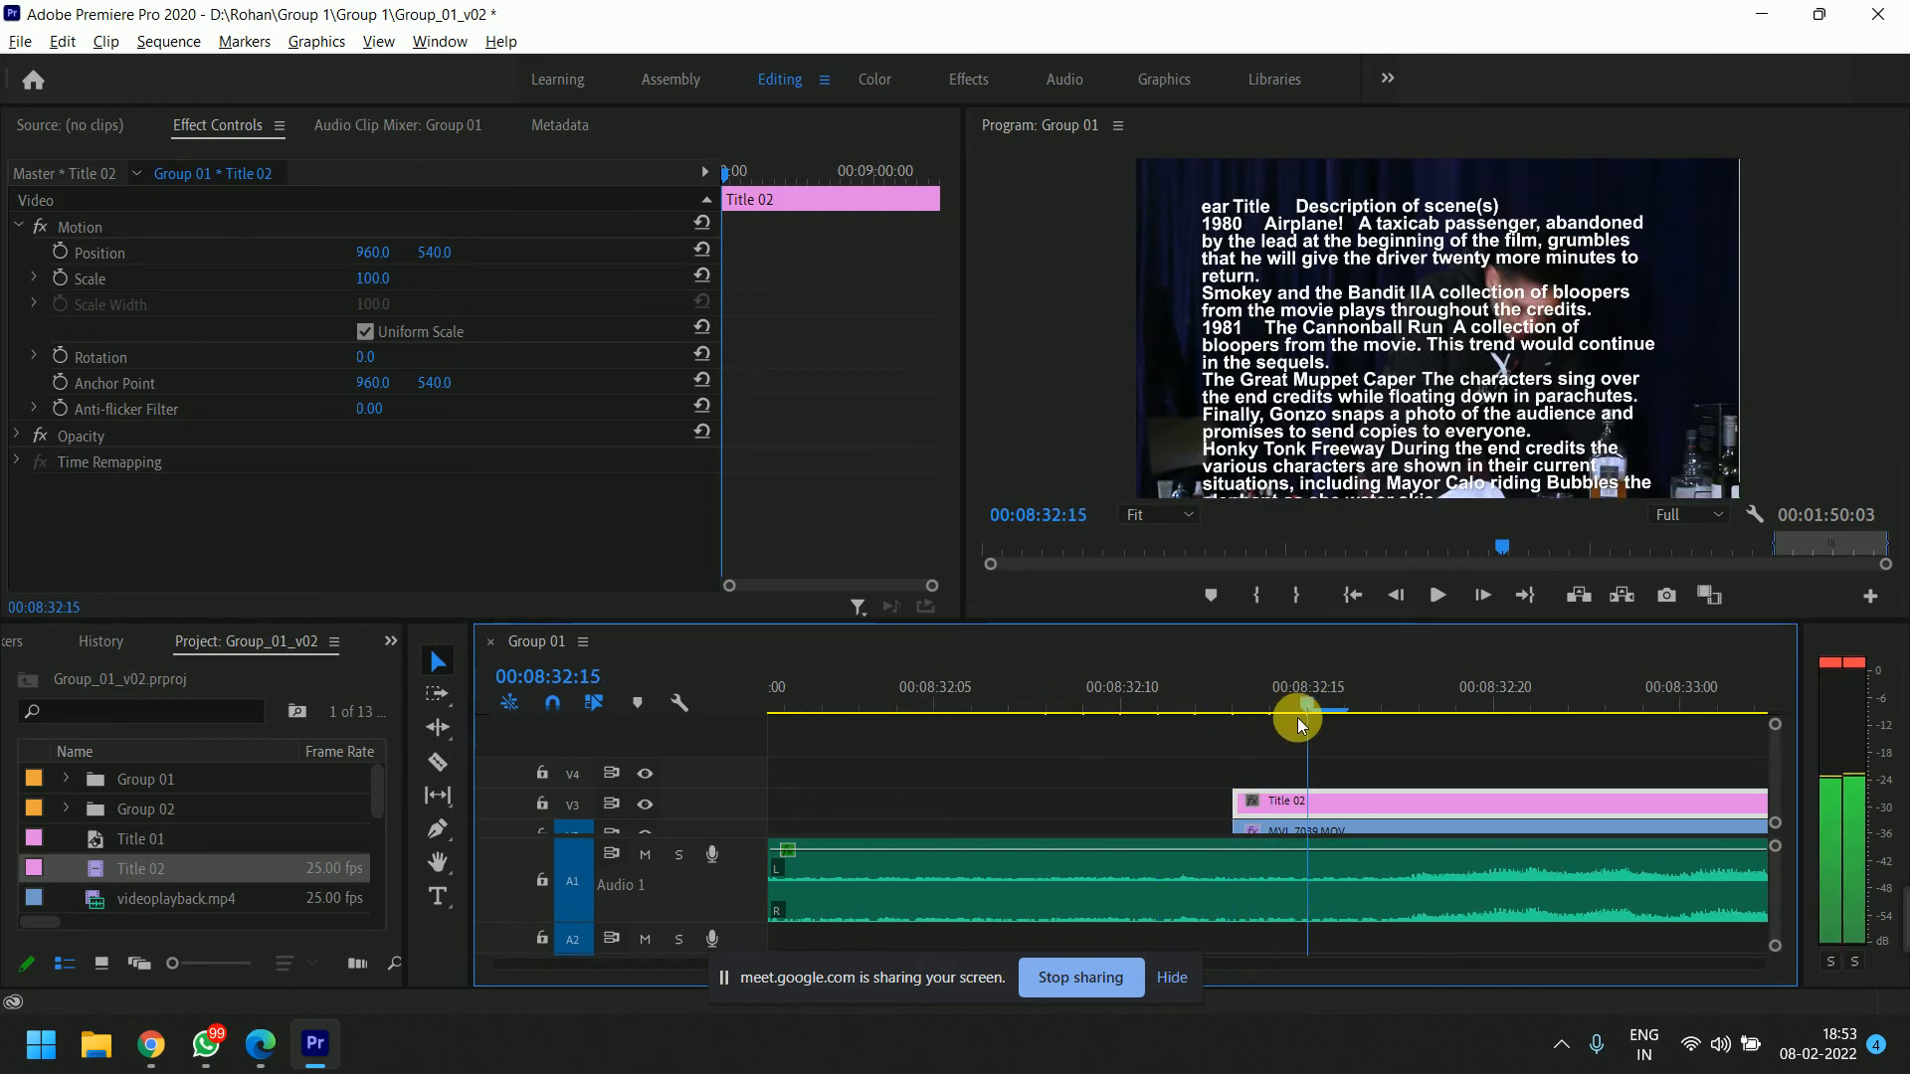
Open Title 02, move the credits text box down to a Y position of about 5978, and close the title window.
{"action": "double_click", "coordinate": [1304, 799]}
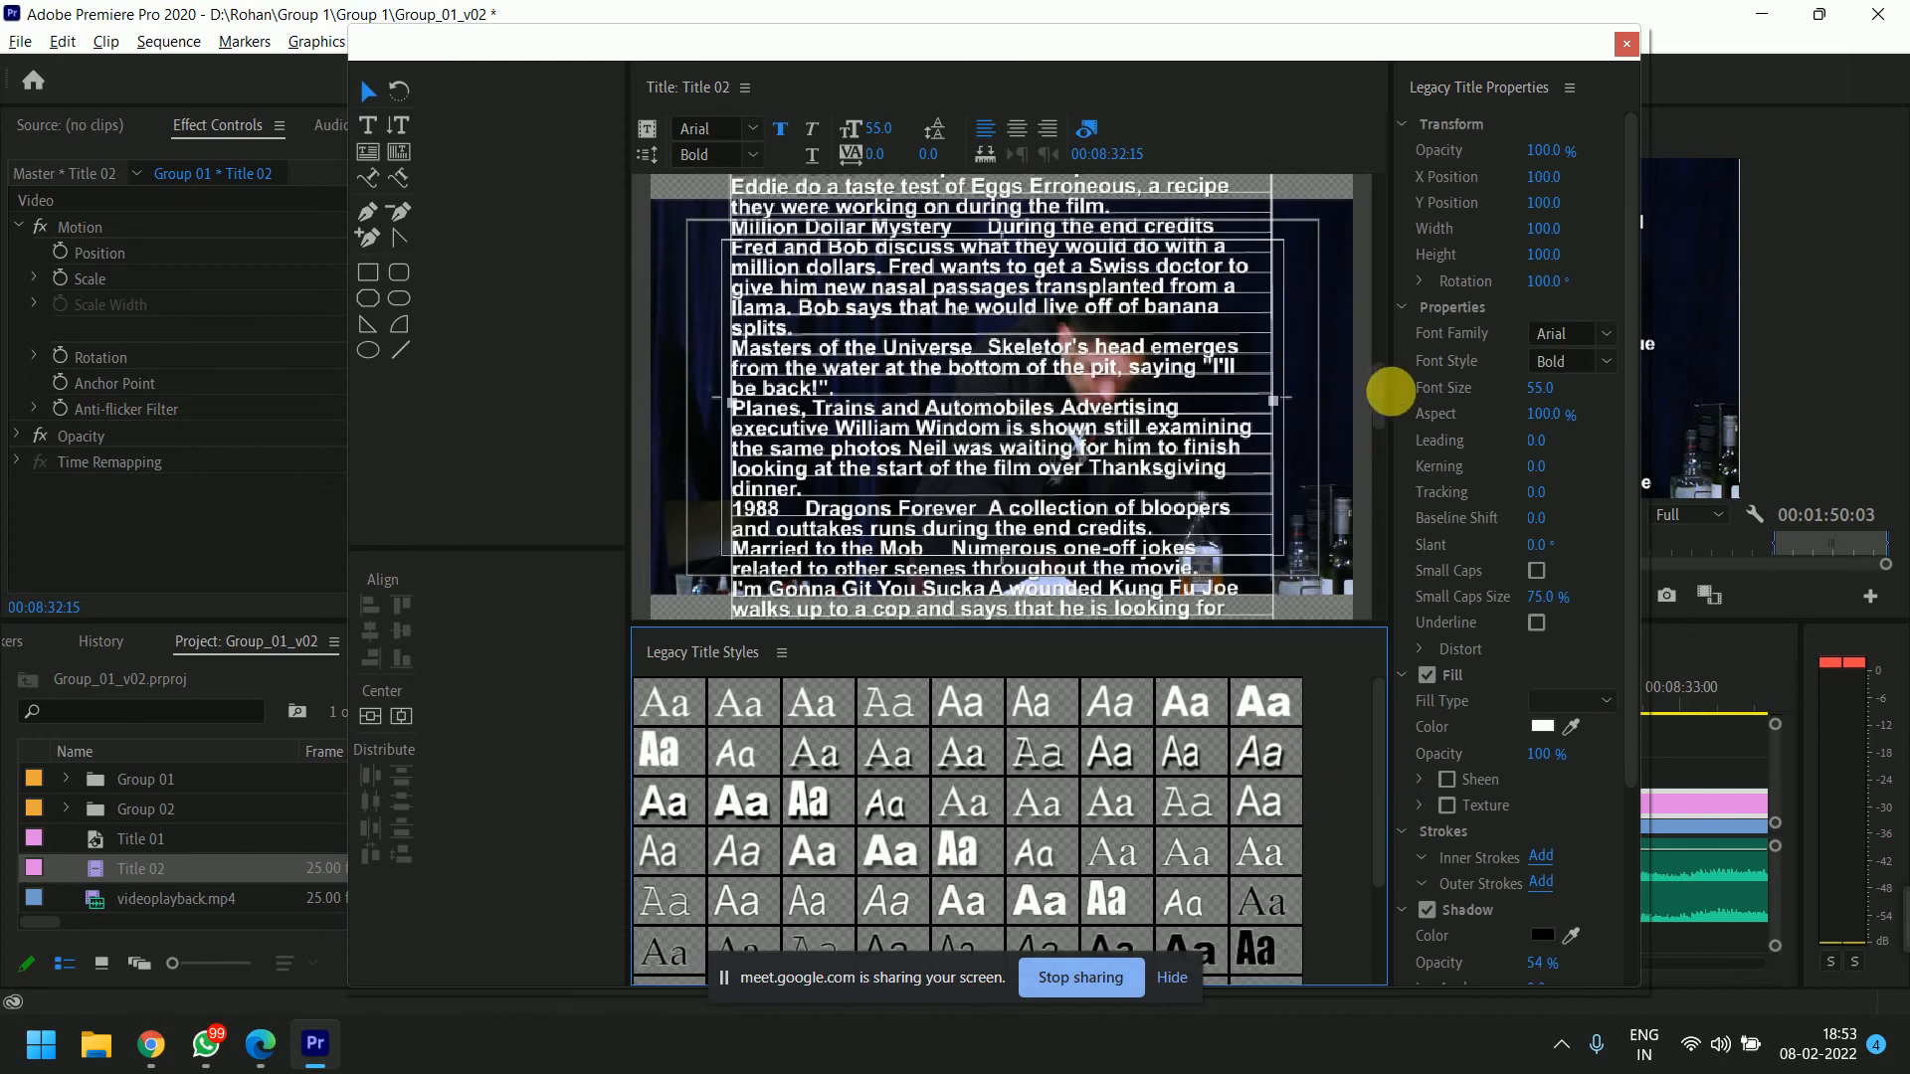
{"action": "left_click_drag", "start_coordinate": [1373, 376], "coordinate": [1375, 184]}
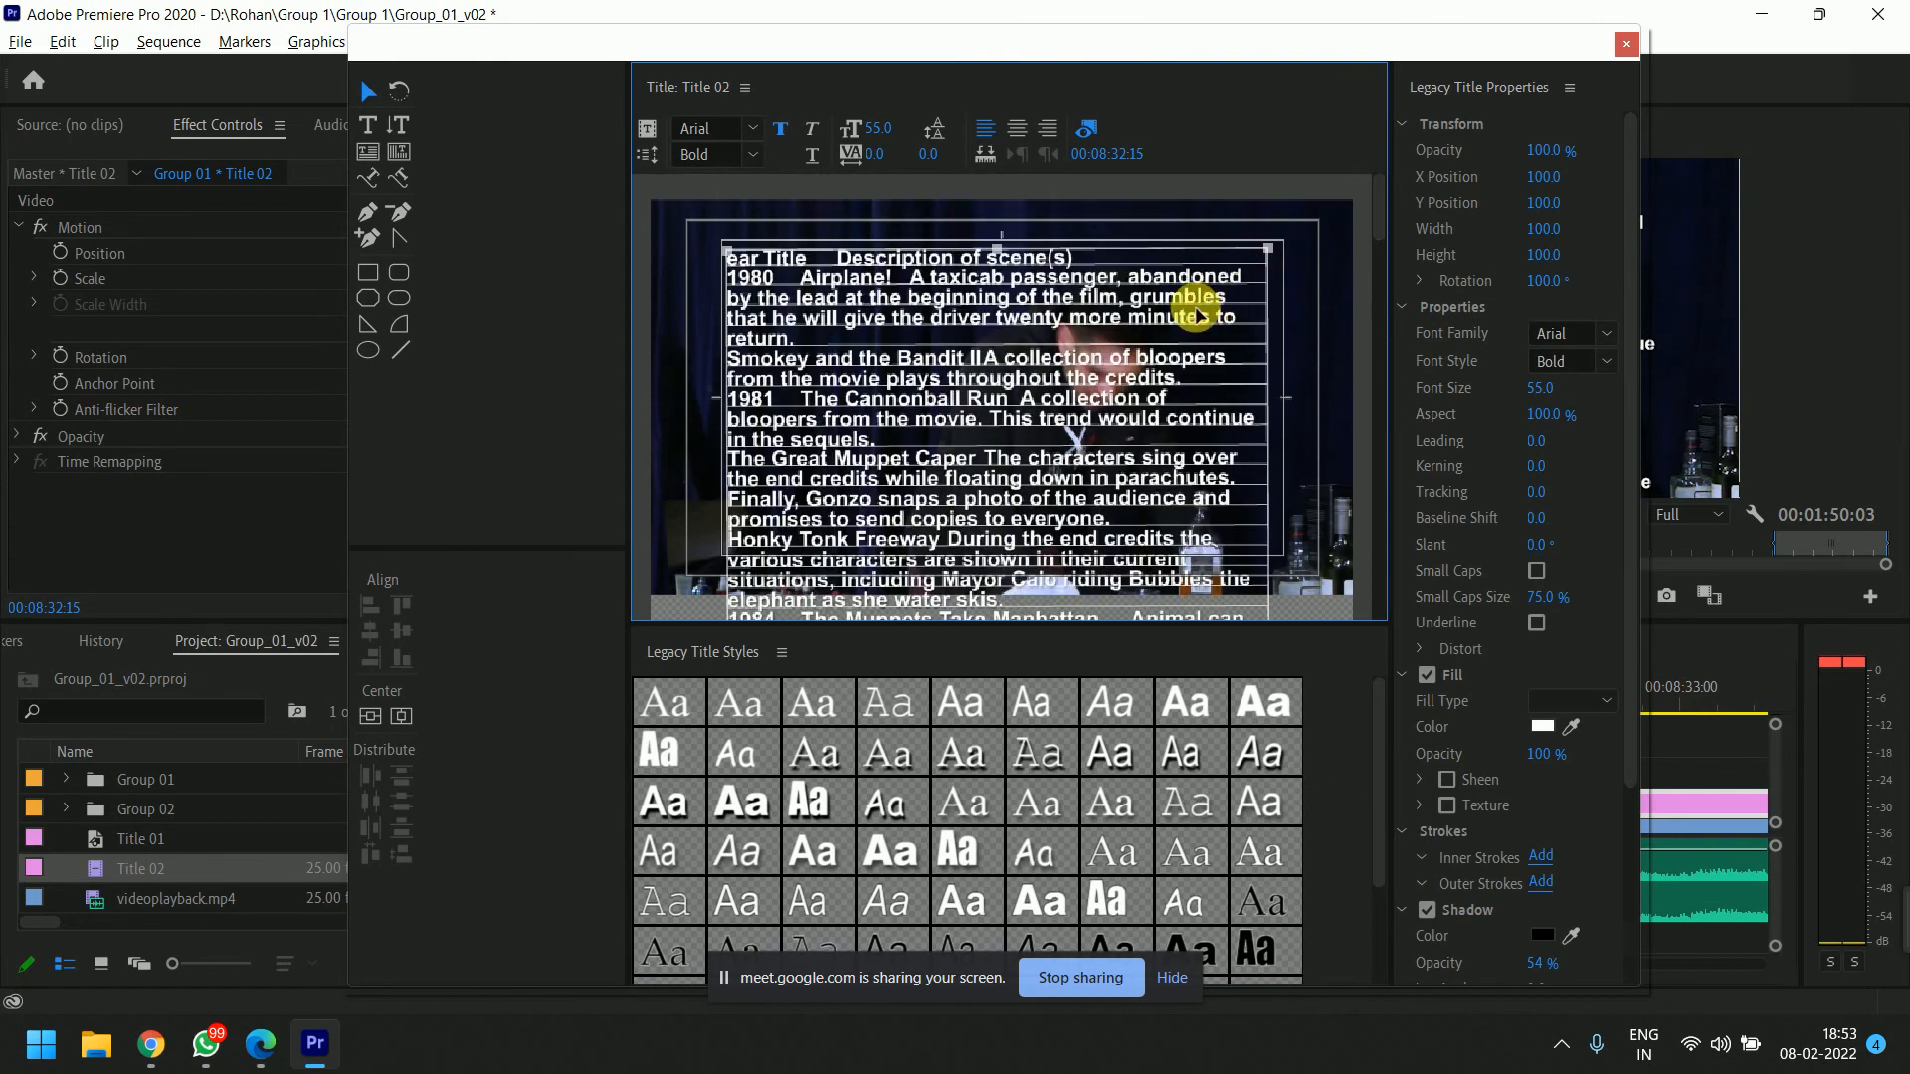
{"action": "key", "text": "Down"}
{"action": "key", "text": "Down"}
{"action": "key", "text": "Down"}
{"action": "key", "text": "Down"}
{"action": "key", "text": "Down"}
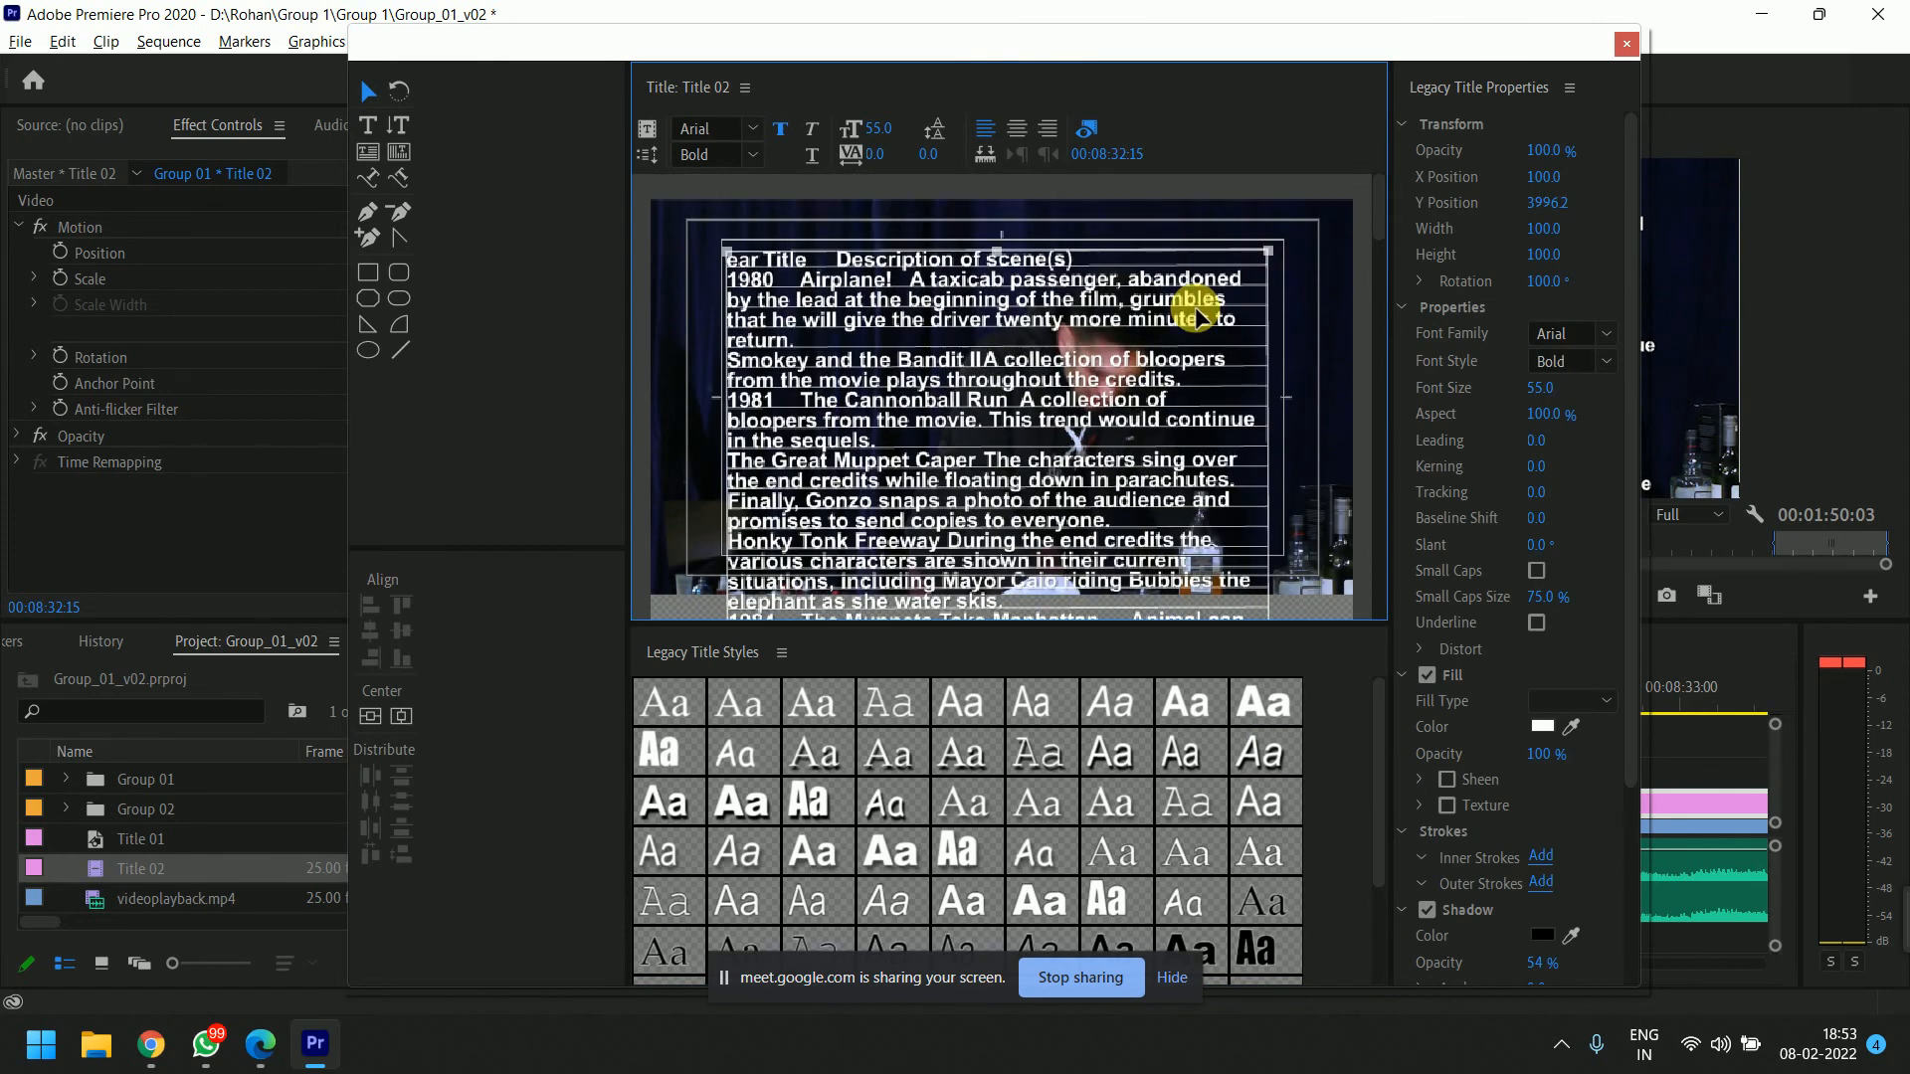
{"action": "left_click_drag", "start_coordinate": [1197, 317], "coordinate": [1200, 595]}
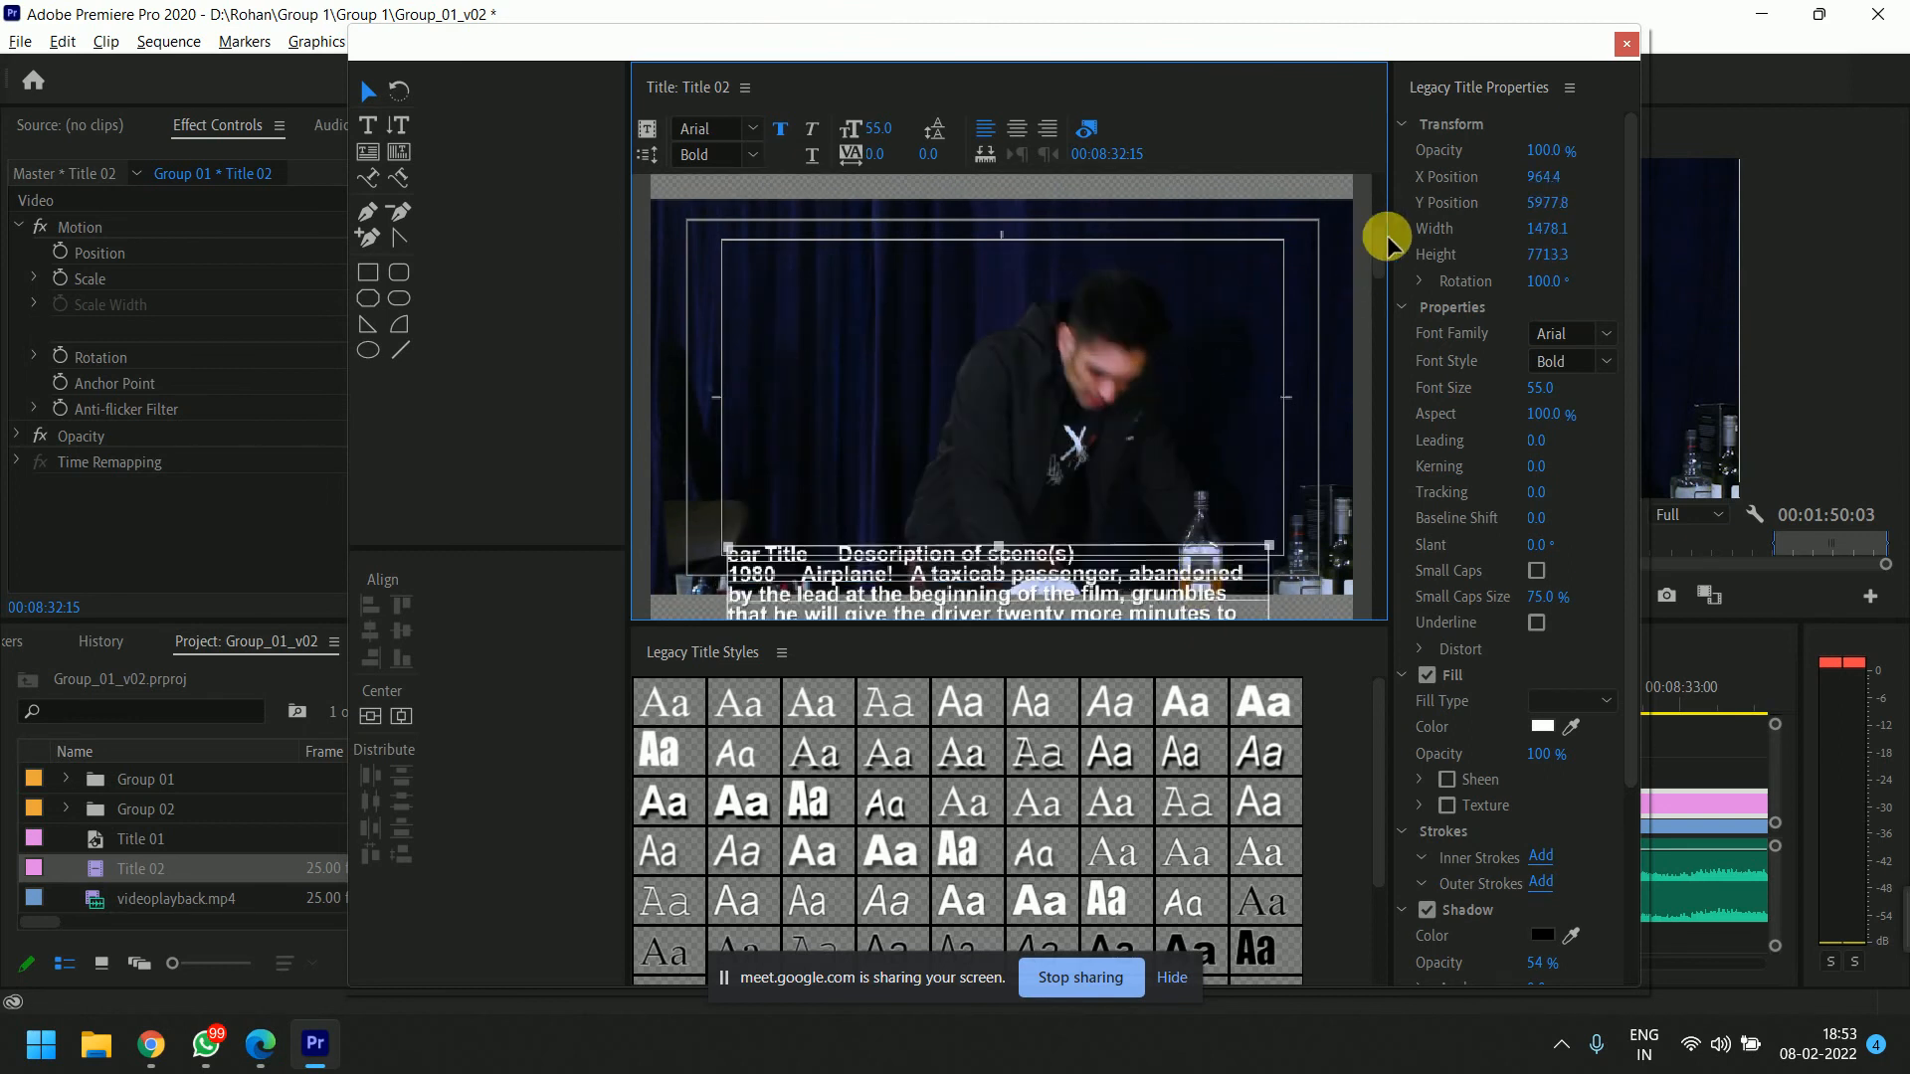
{"action": "left_click_drag", "start_coordinate": [1389, 236], "coordinate": [1379, 344]}
{"action": "left_click", "coordinate": [1627, 44]}
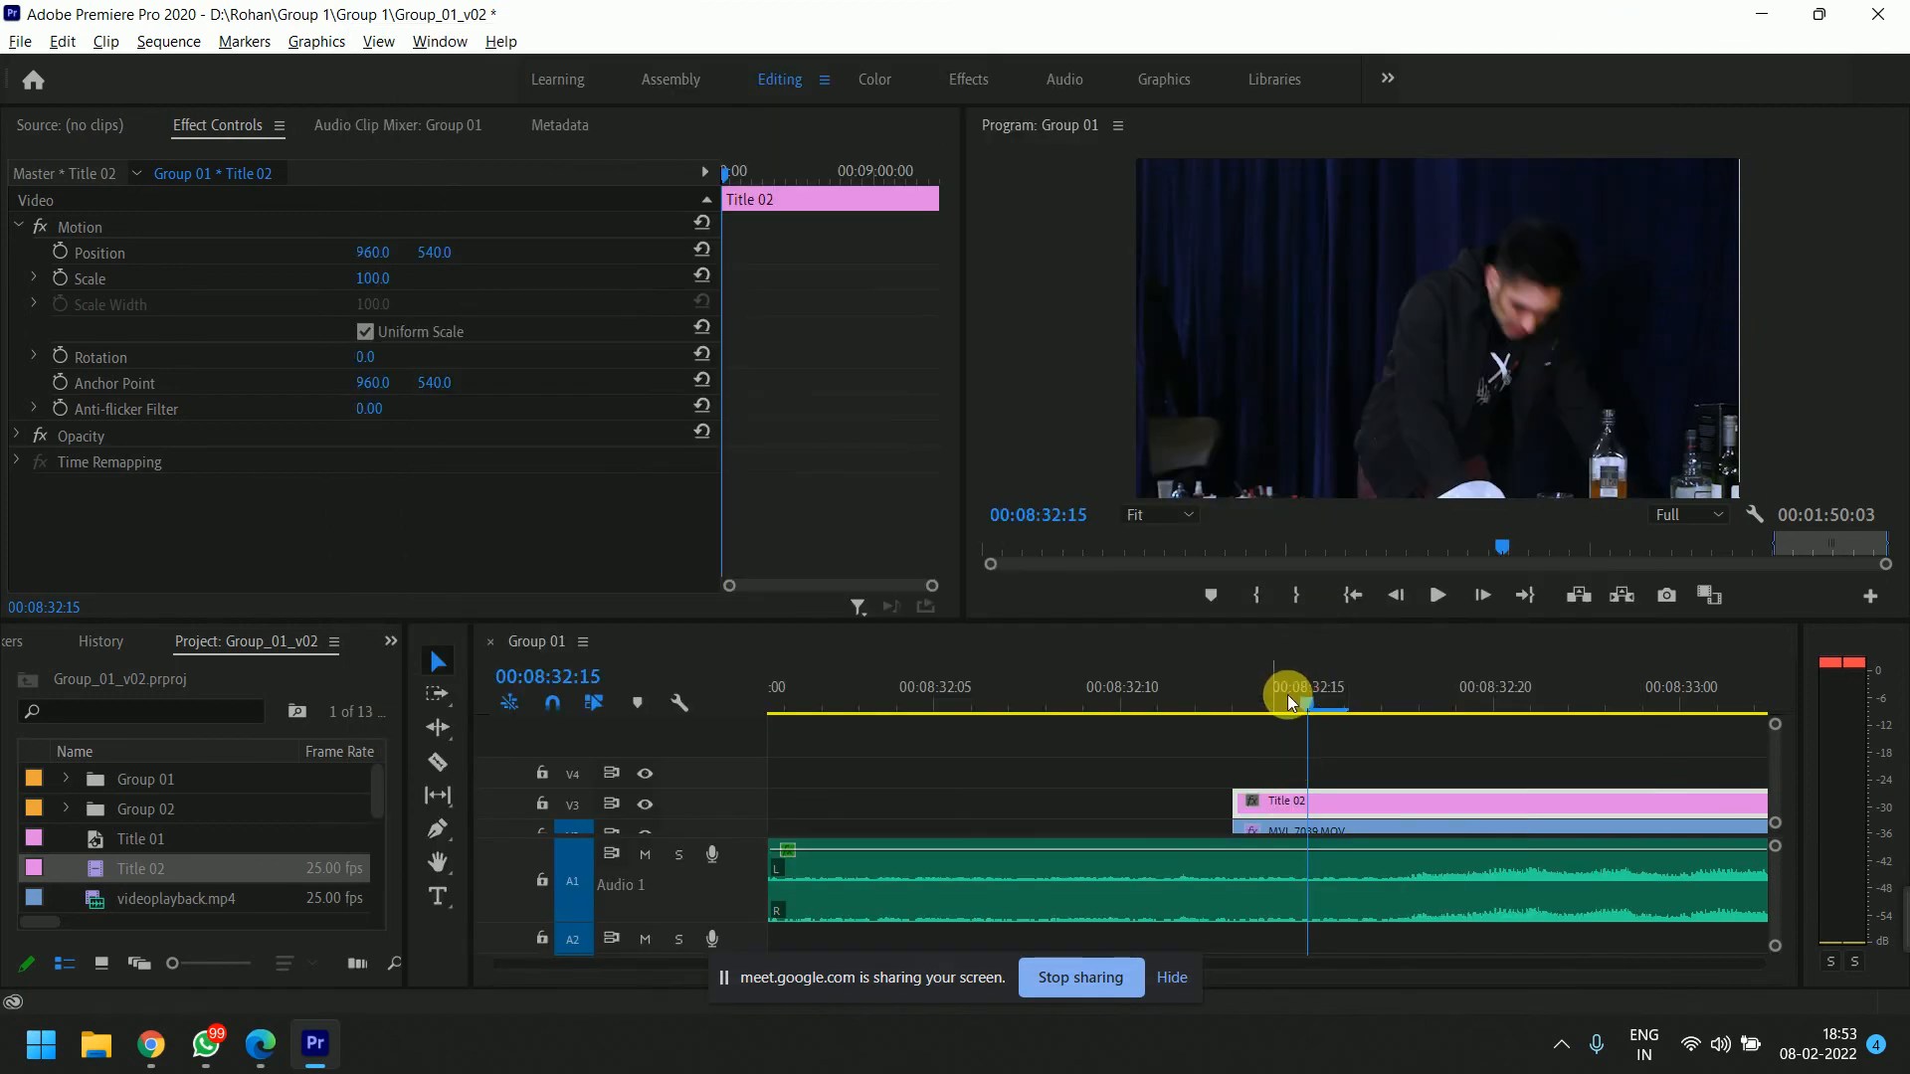
Scrub through the beginning of Title 02 and play it to check how the credits enter the frame.
{"action": "left_click_drag", "start_coordinate": [1317, 710], "coordinate": [1631, 686]}
{"action": "key", "text": "minus"}
{"action": "key", "text": "minus"}
{"action": "key", "text": "minus"}
{"action": "key", "text": "minus"}
{"action": "key", "text": "minus"}
{"action": "key", "text": "minus"}
{"action": "key", "text": "minus"}
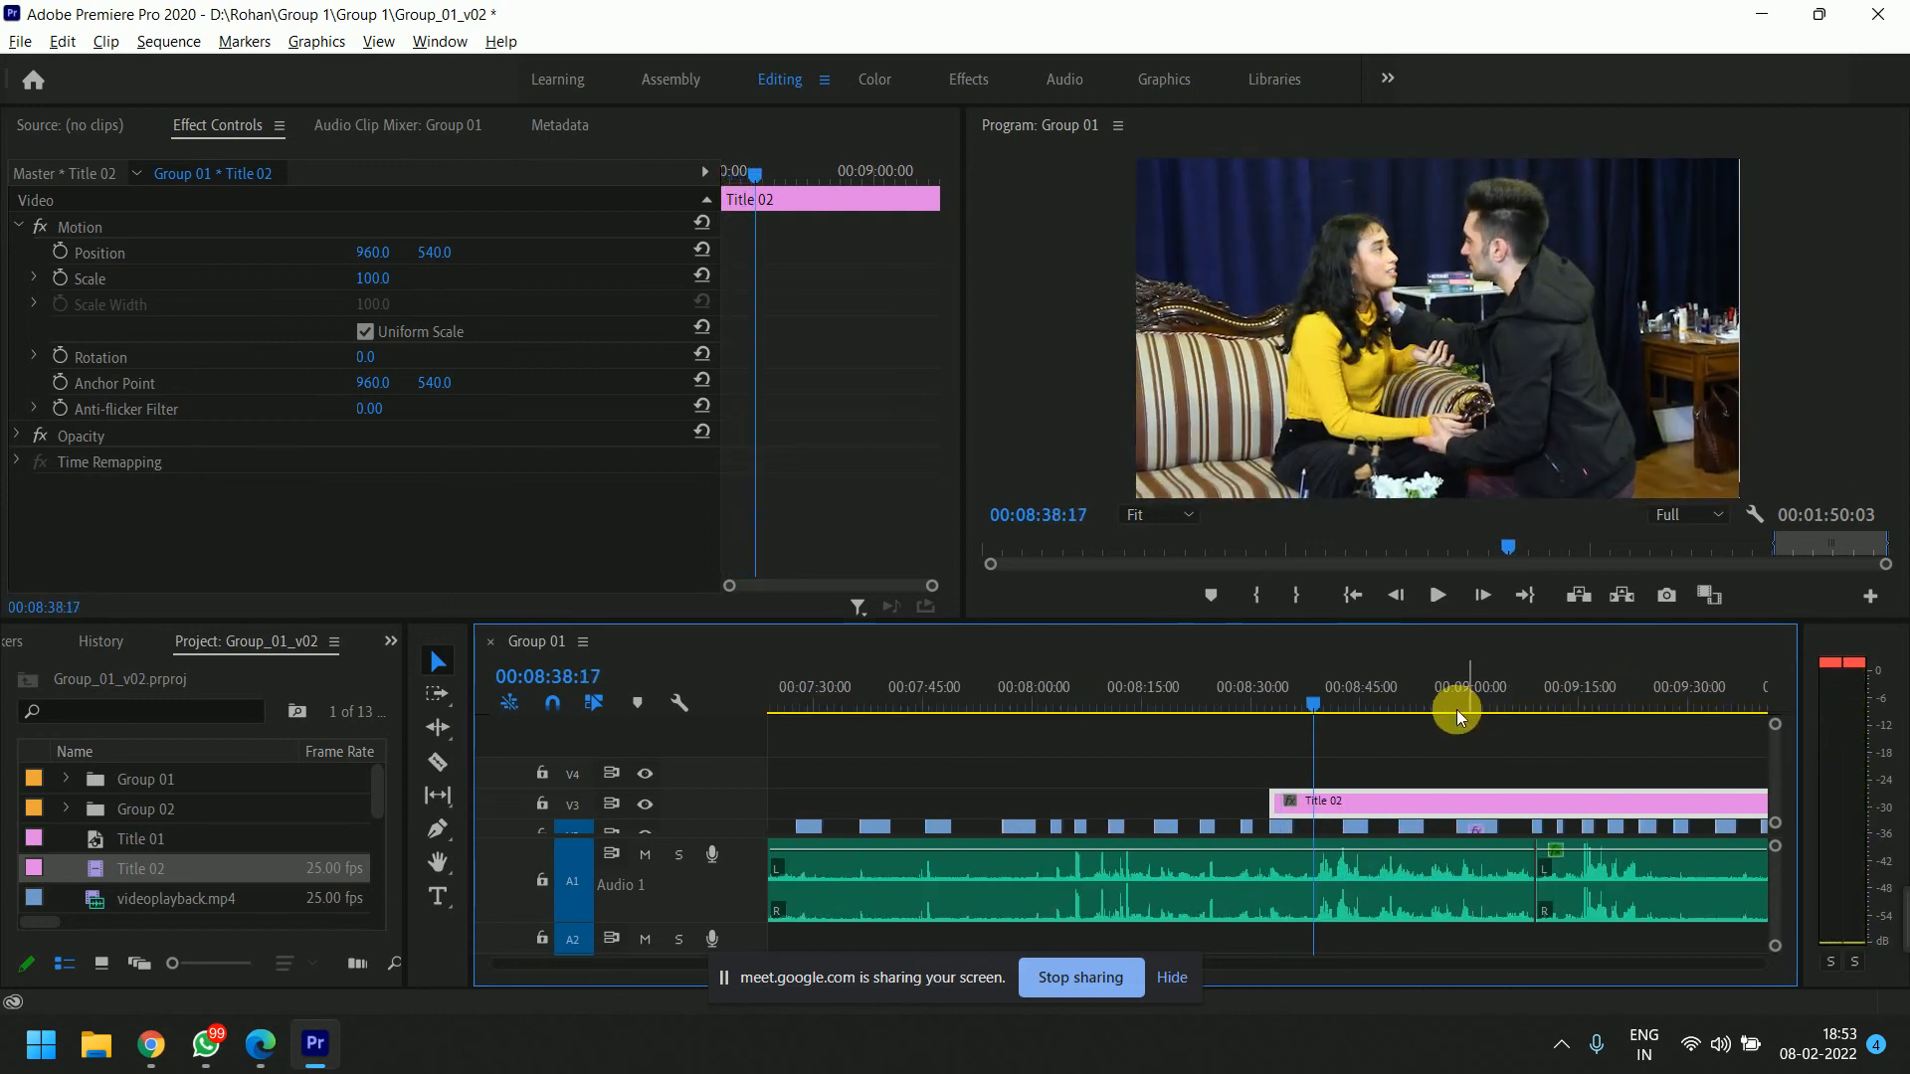
{"action": "mouse_move", "coordinate": [1321, 708]}
{"action": "left_mouse_down"}
{"action": "mouse_move", "coordinate": [1386, 703]}
{"action": "mouse_move", "coordinate": [1337, 724]}
{"action": "left_mouse_up"}
{"action": "key", "text": "space"}
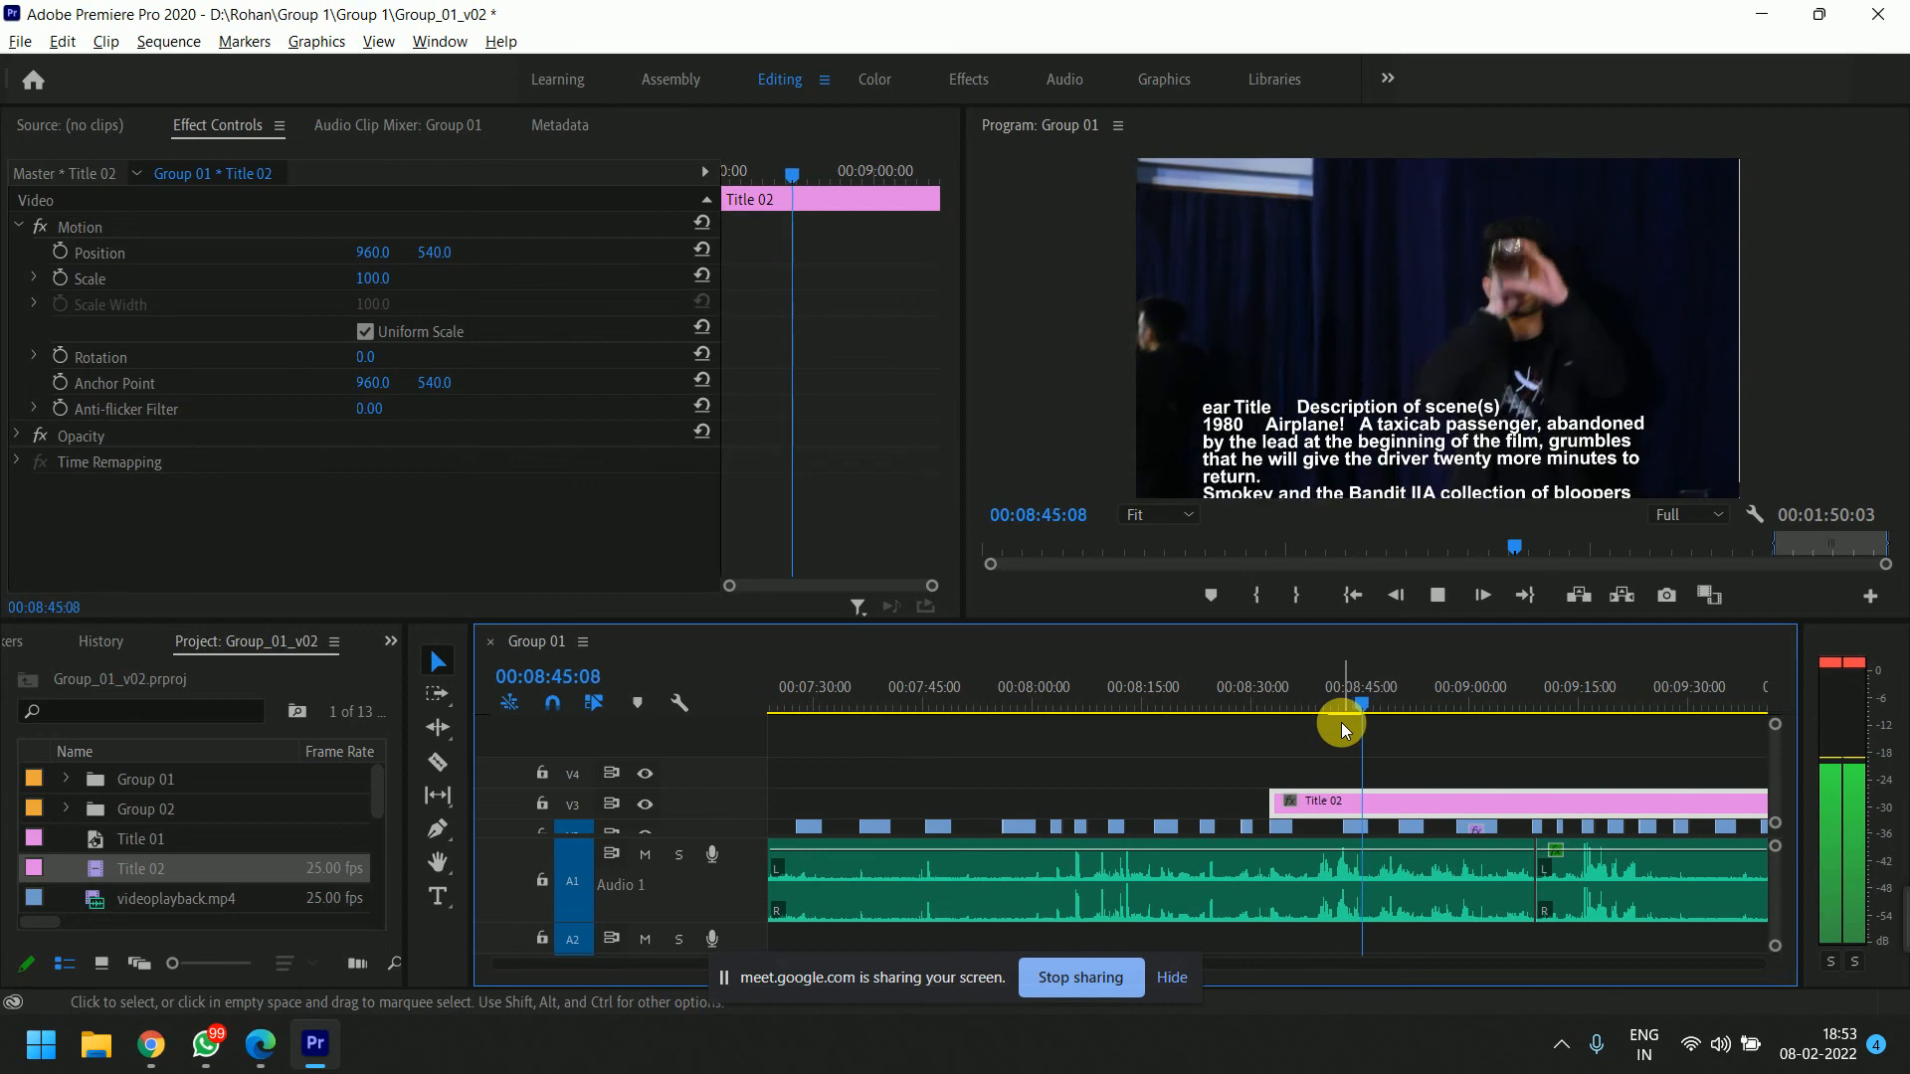
{"action": "key", "text": "space"}
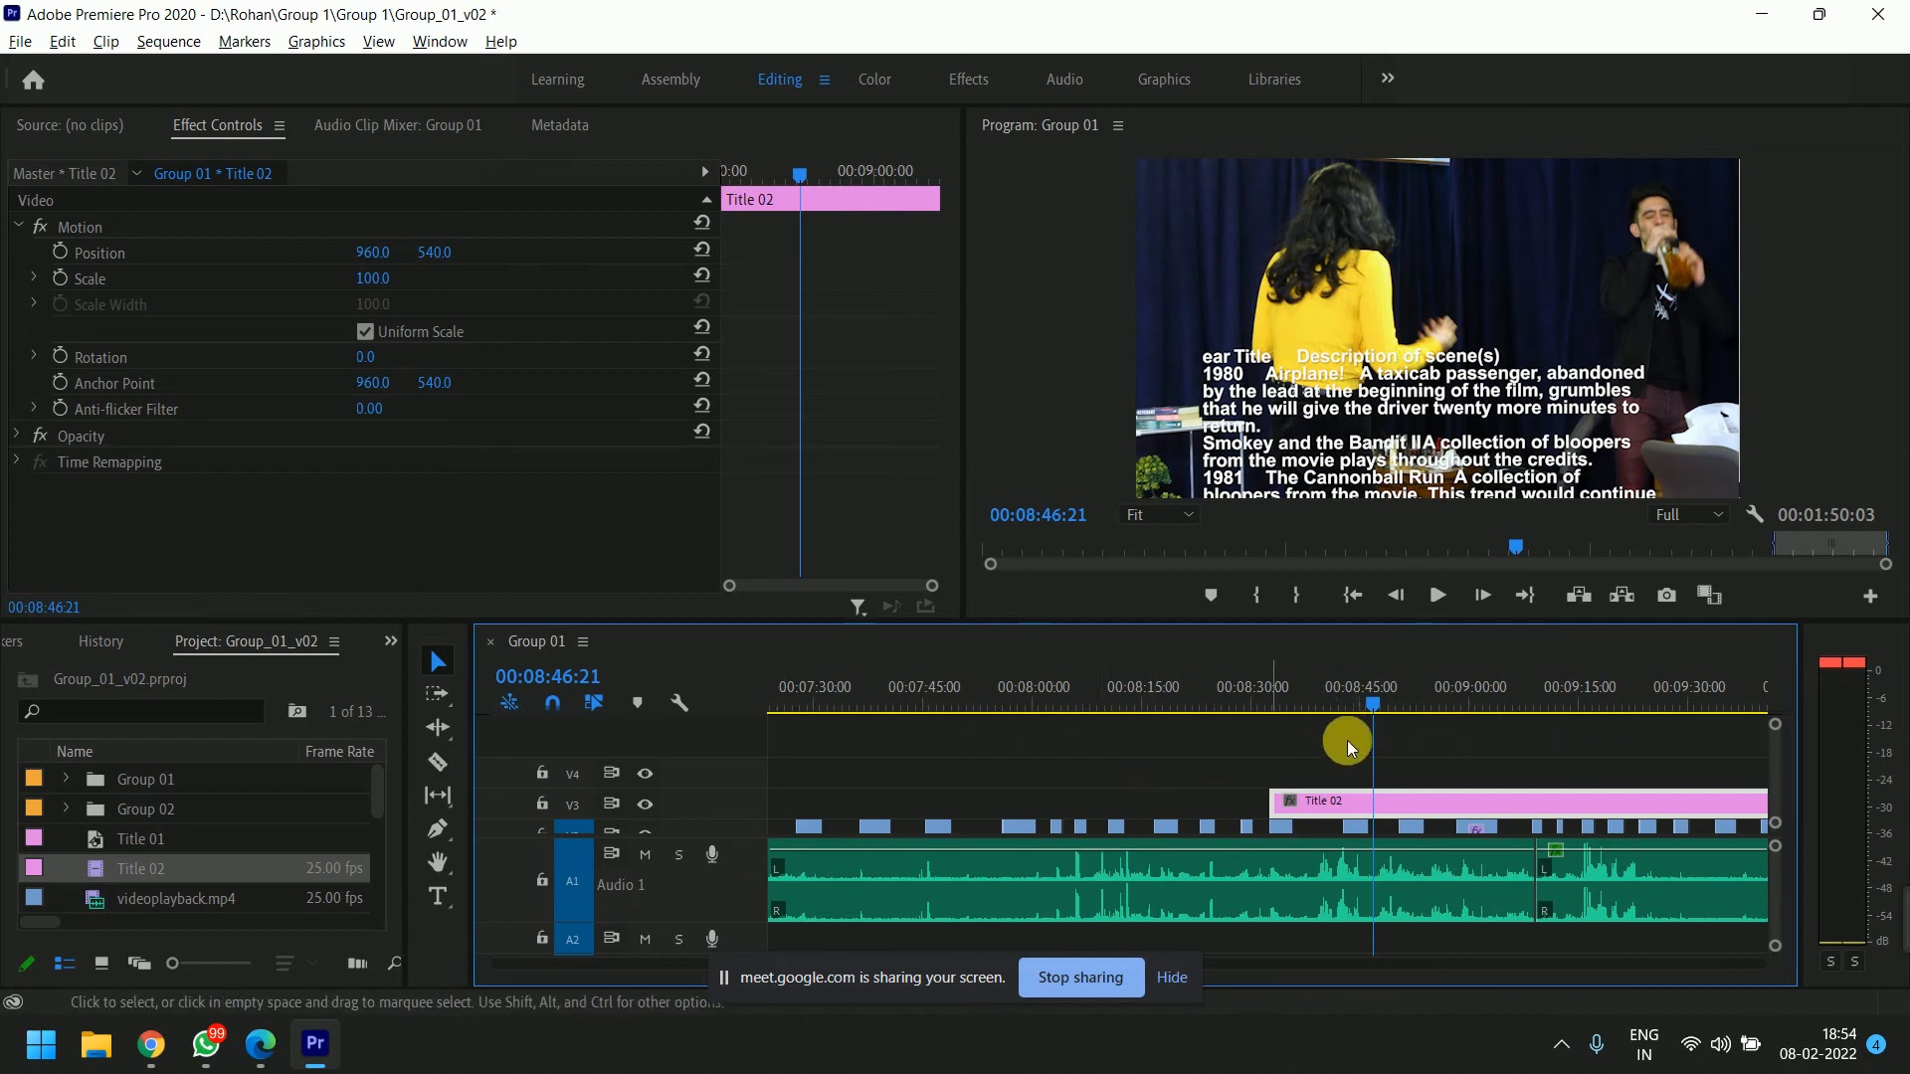
{"action": "left_click", "coordinate": [1334, 710]}
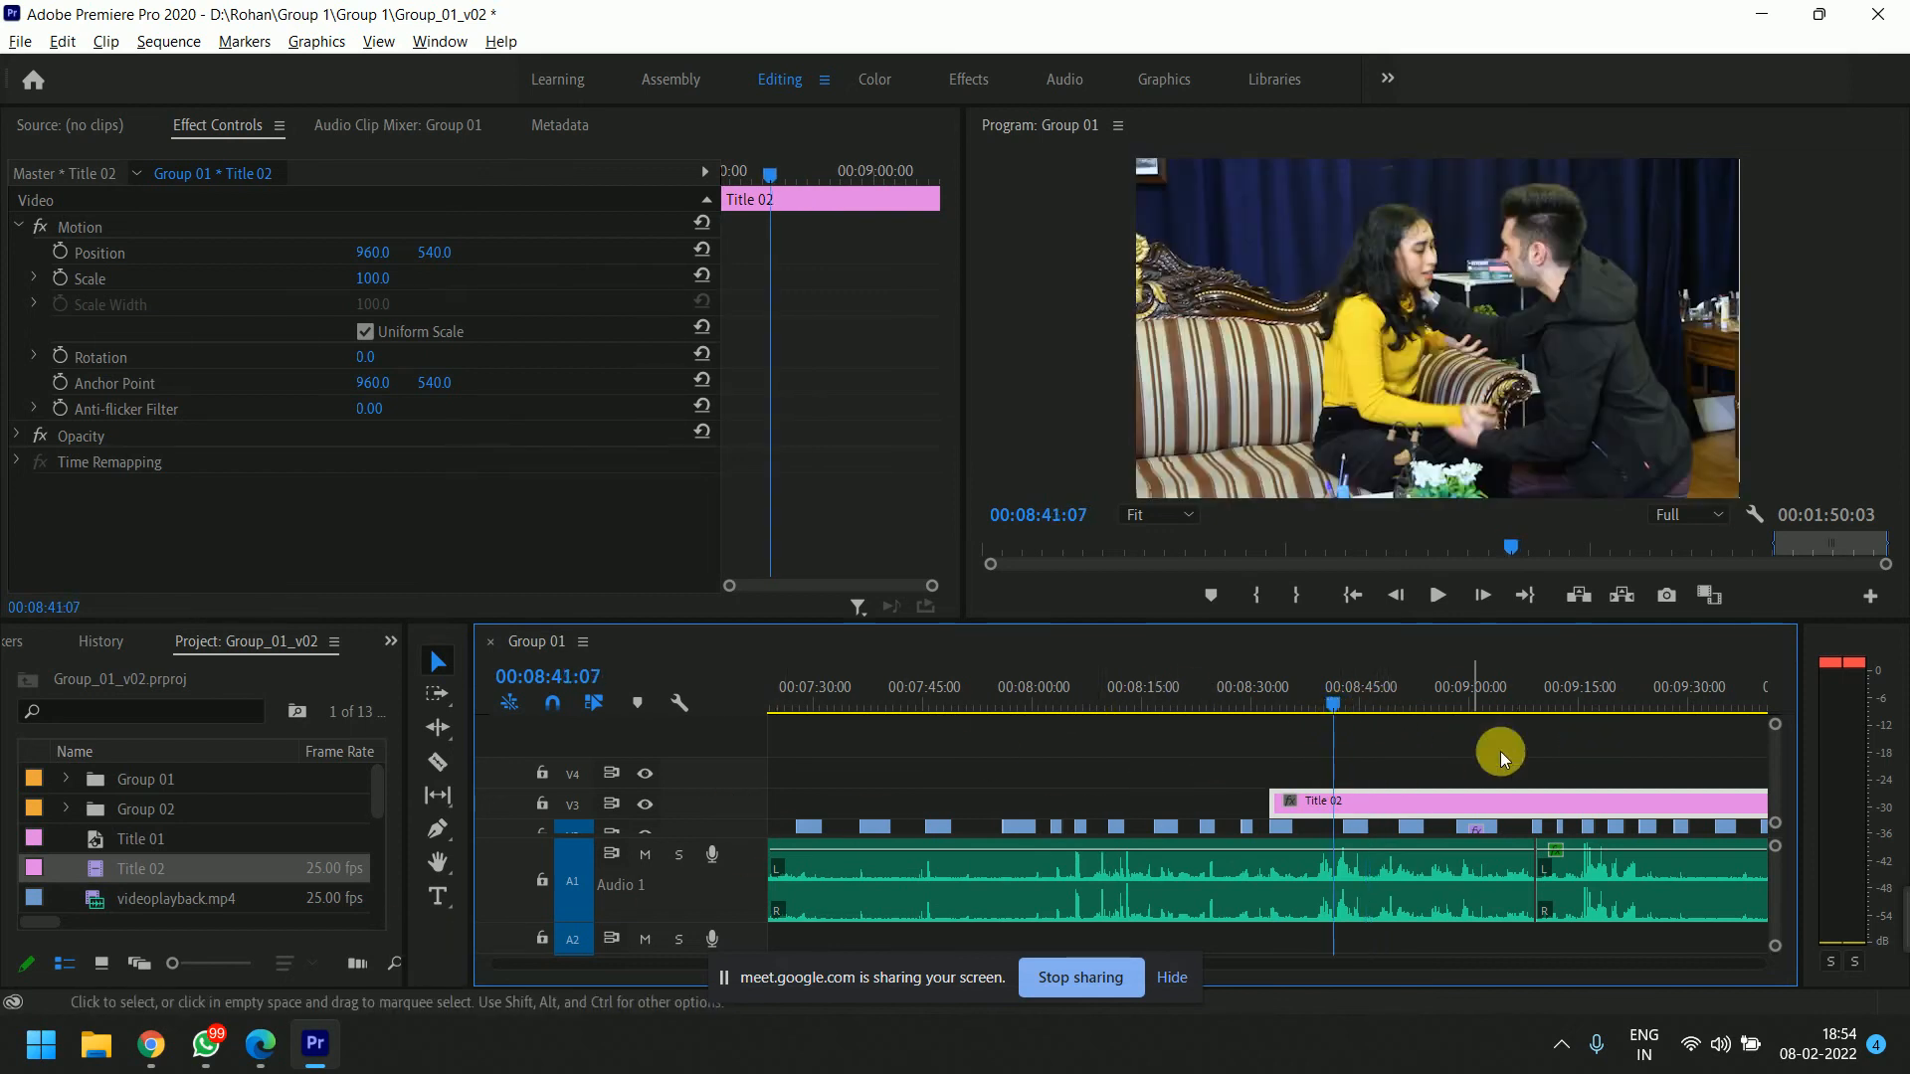
{"action": "double_click", "coordinate": [1403, 804]}
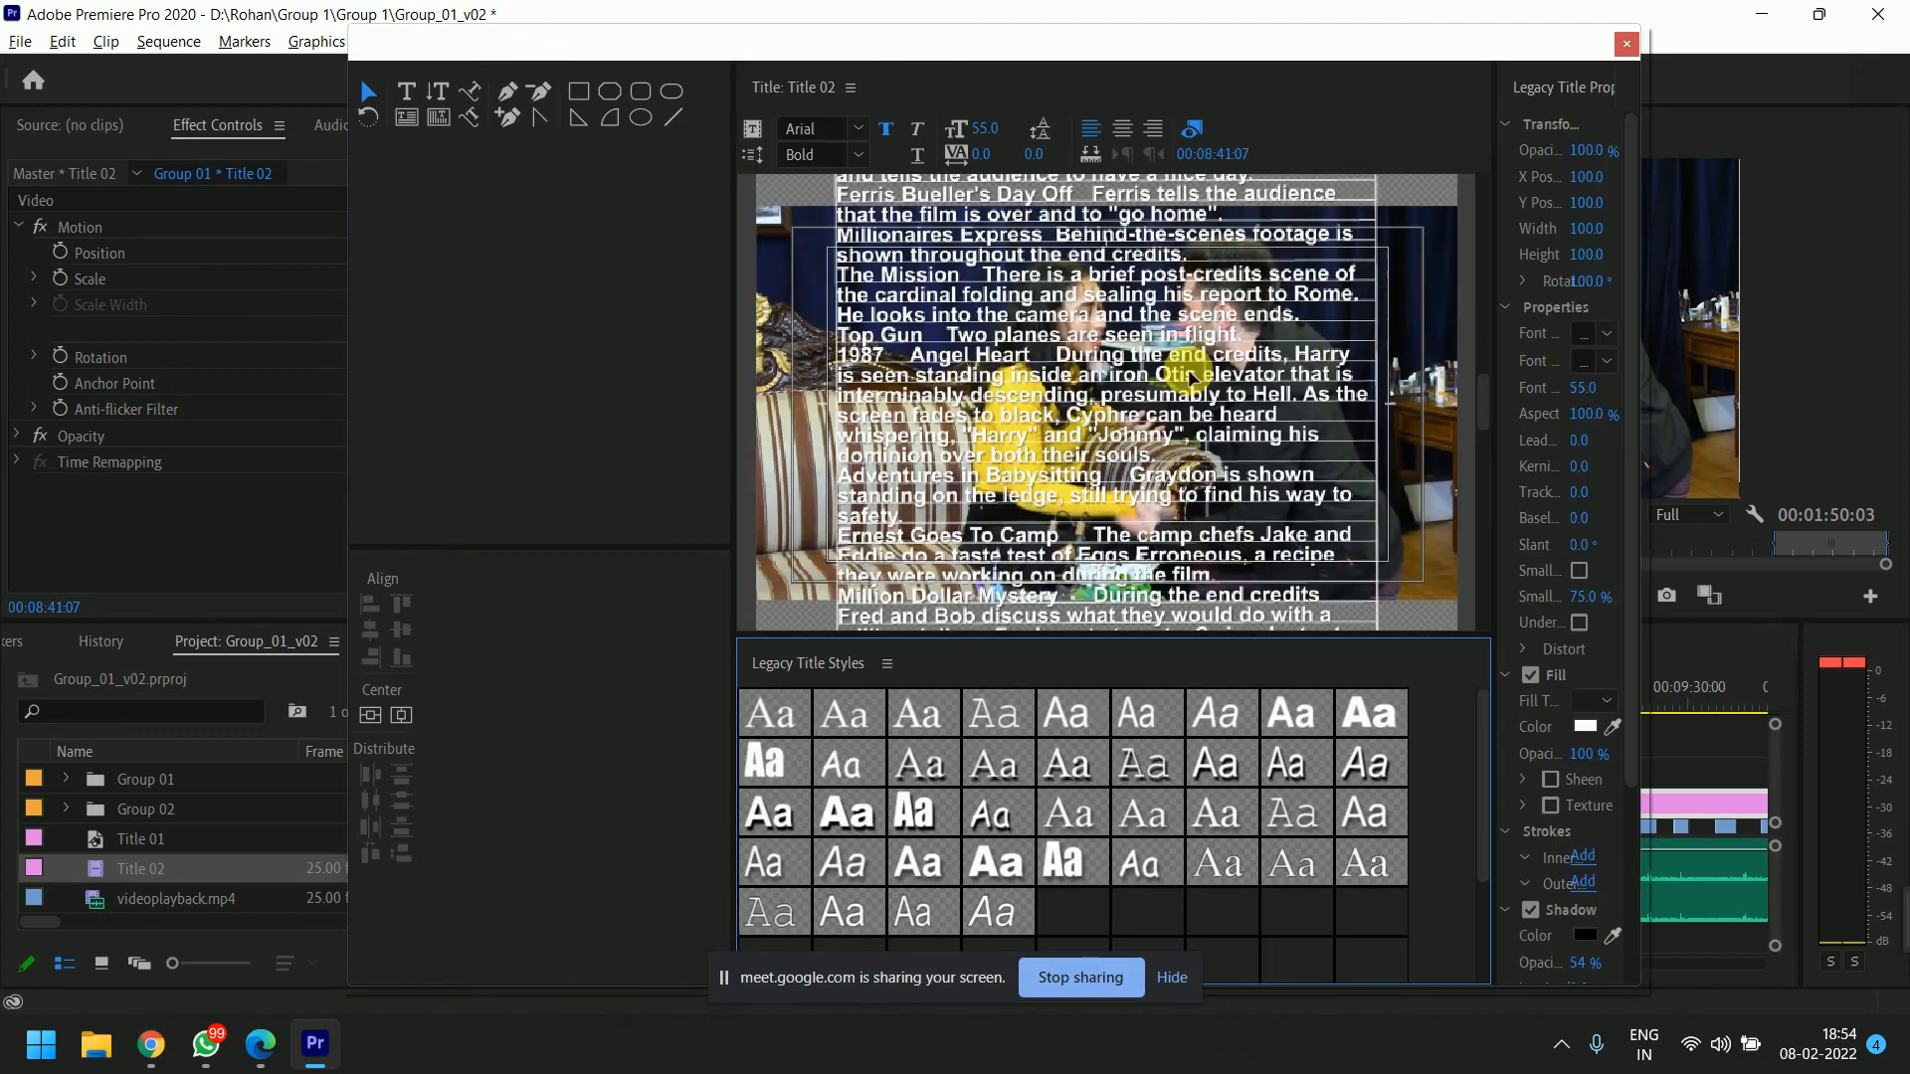
{"action": "left_click", "coordinate": [1627, 44]}
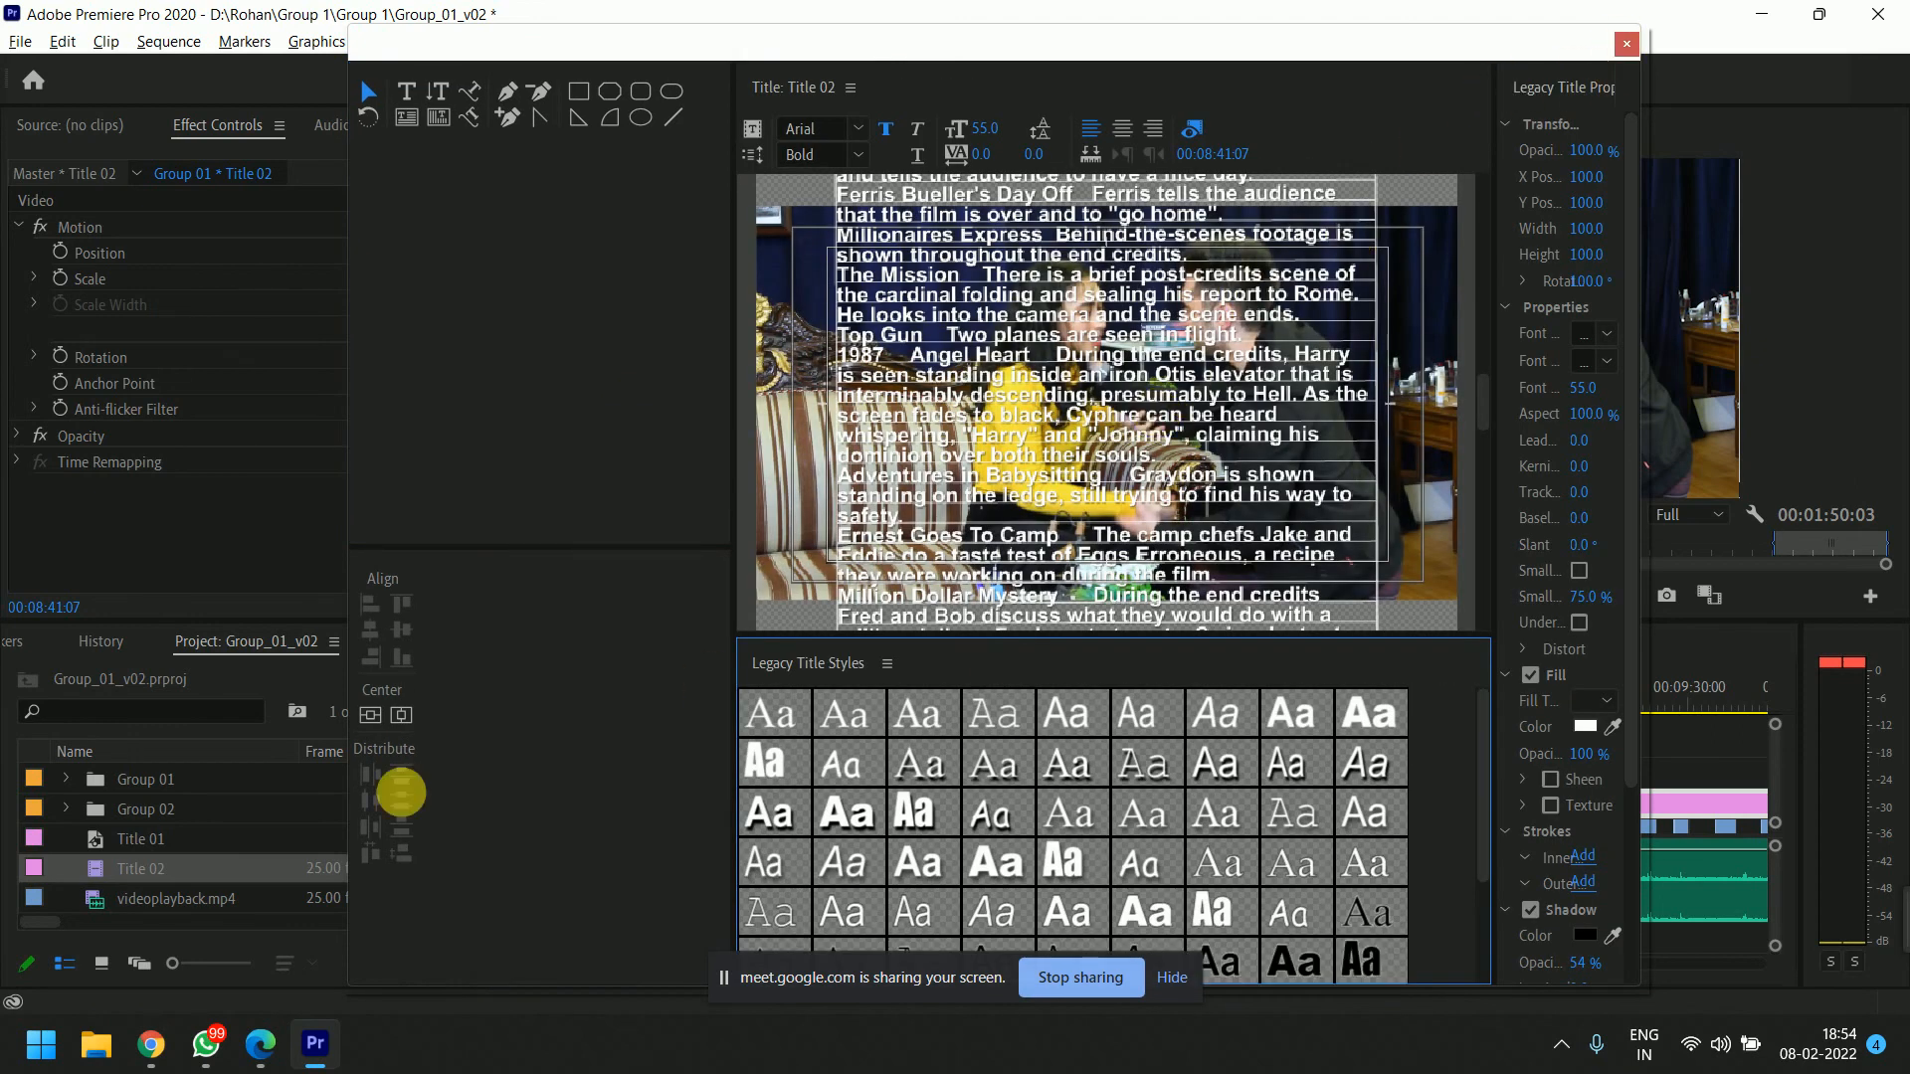
{"action": "double_click", "coordinate": [89, 864]}
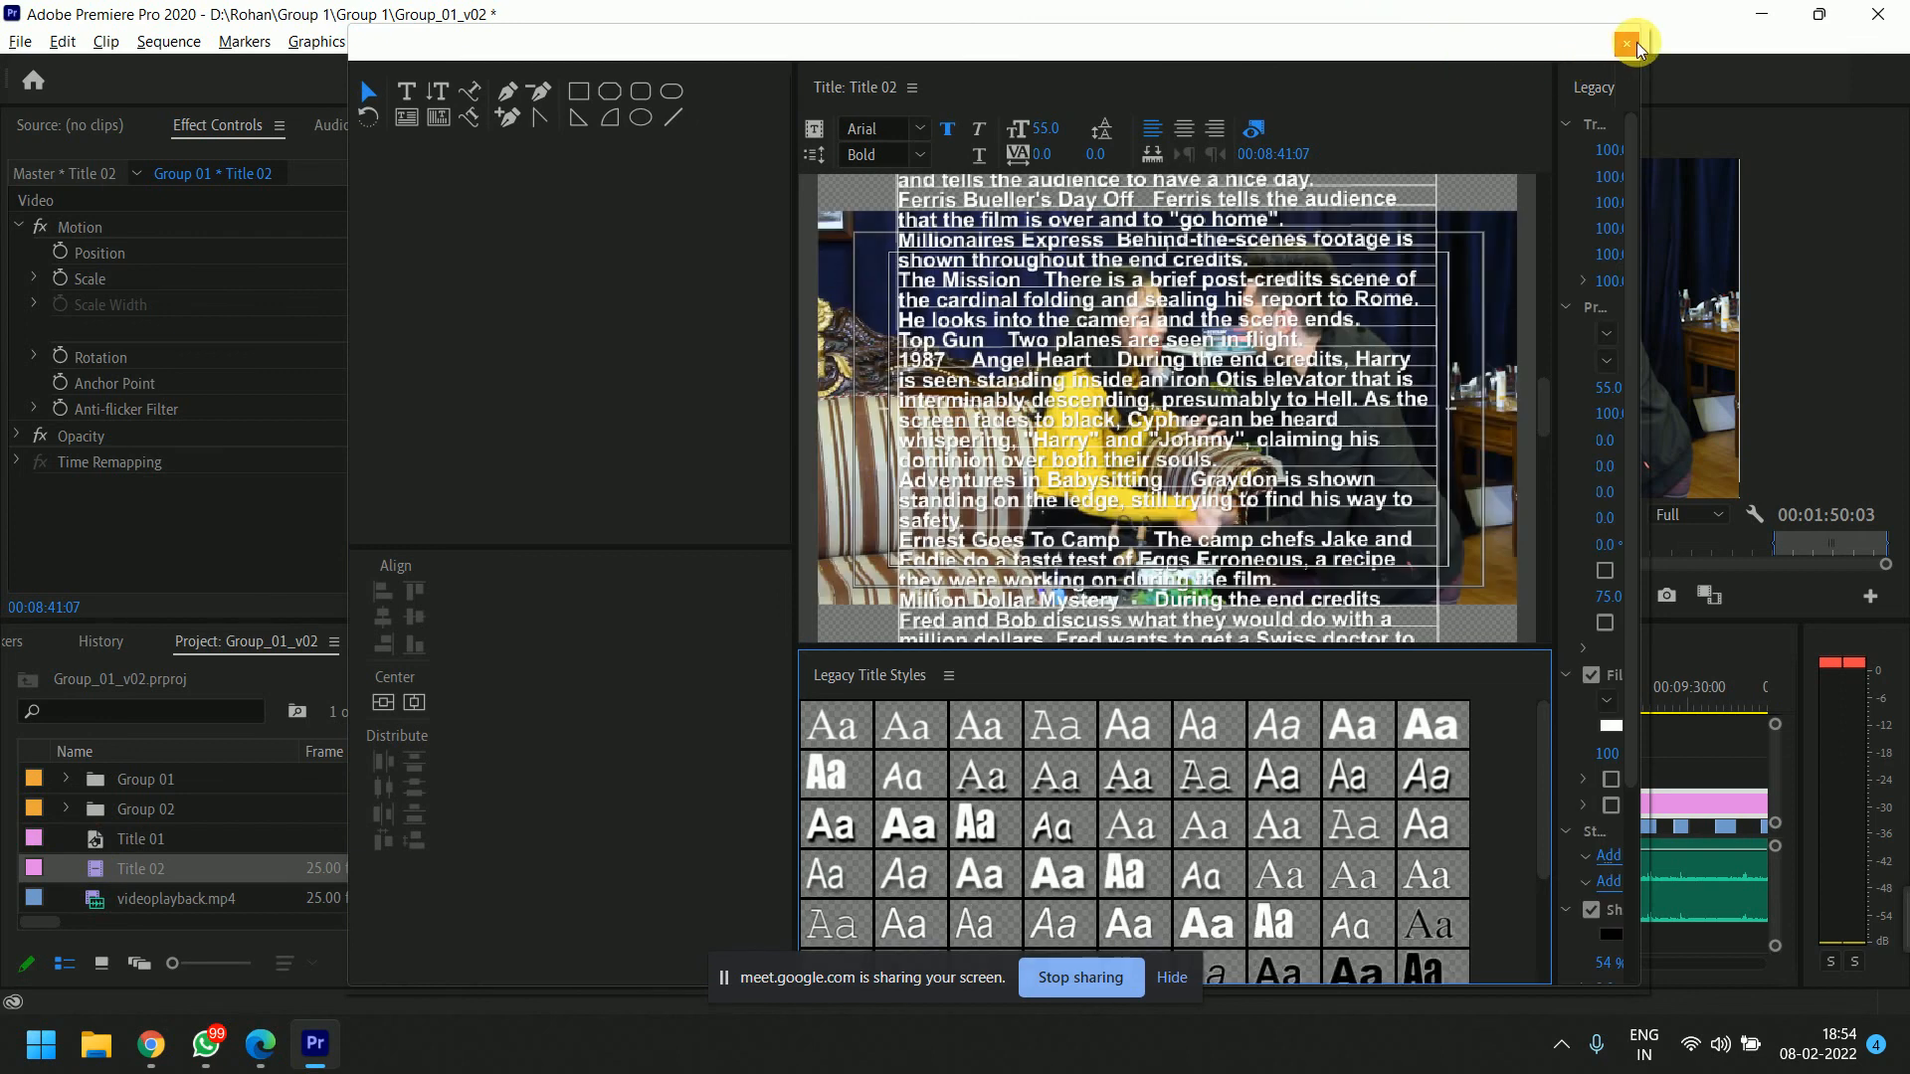
{"action": "left_click", "coordinate": [1624, 47]}
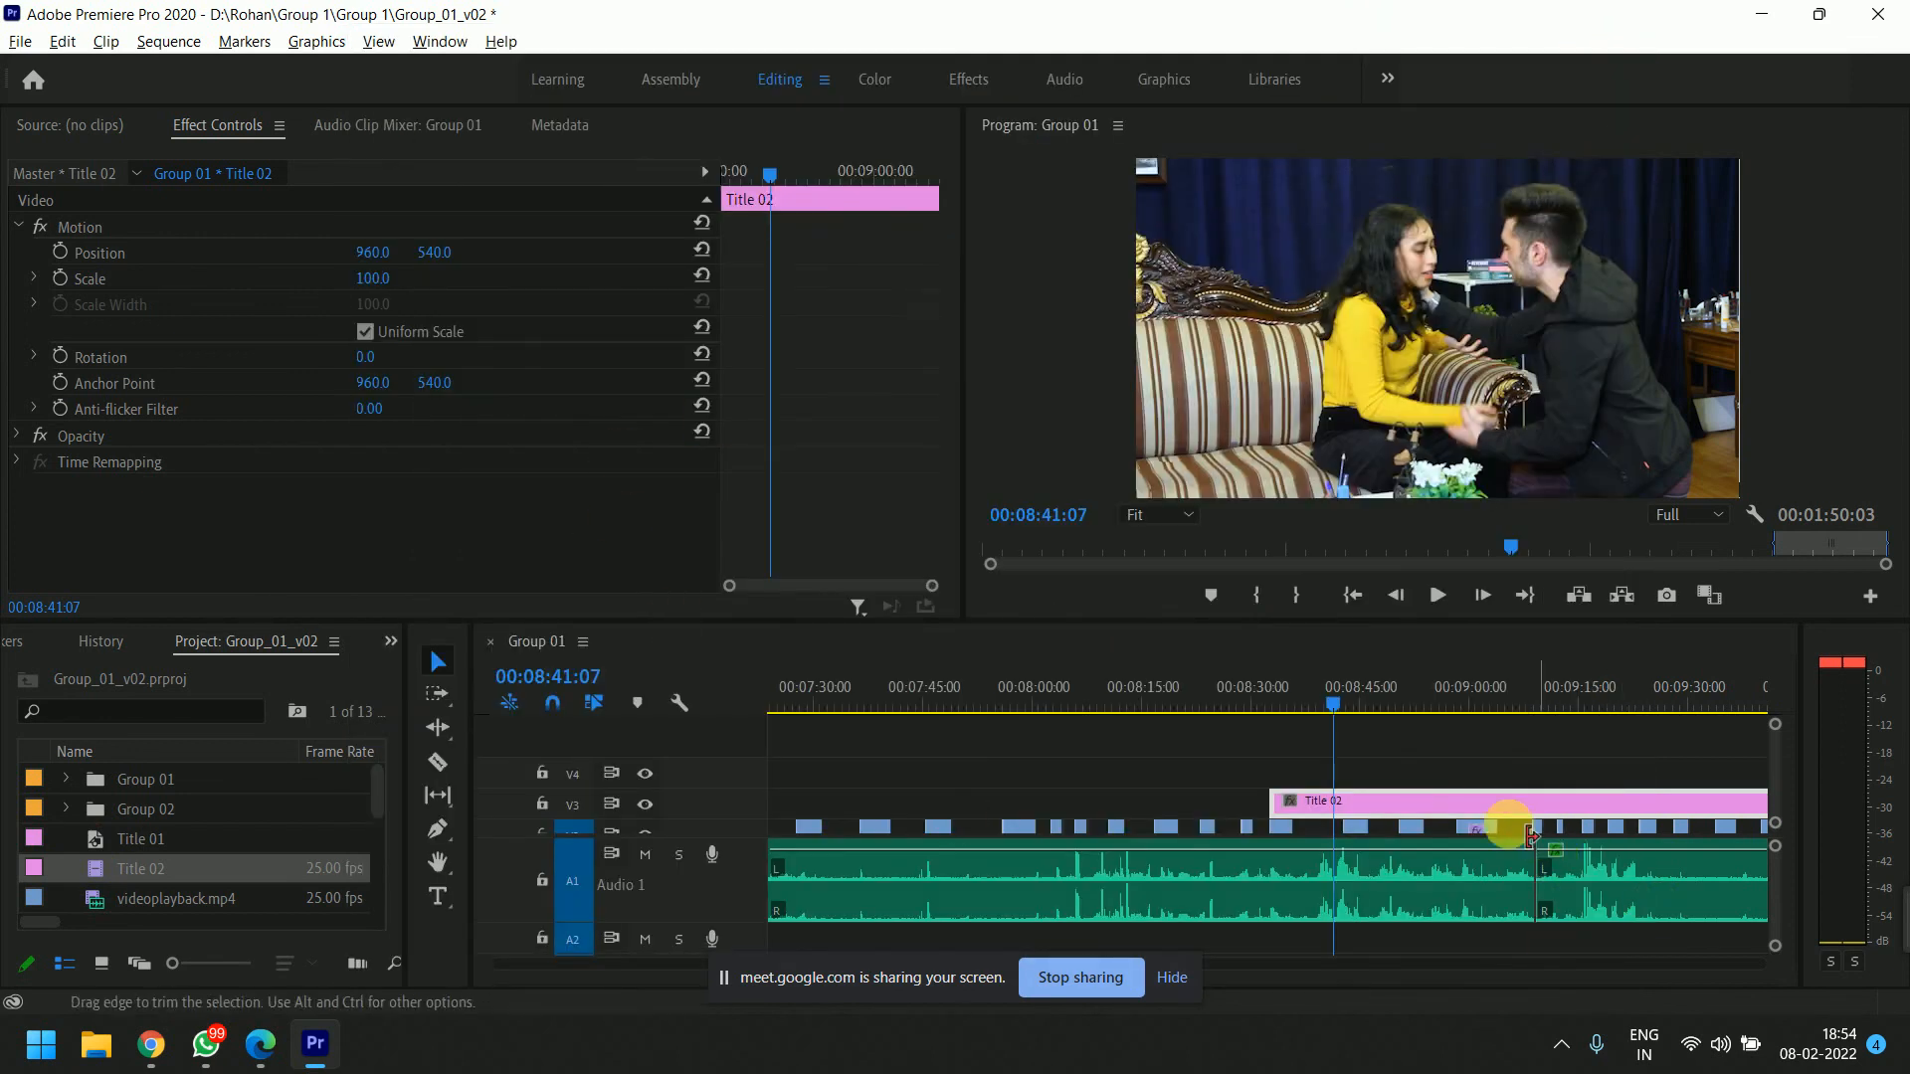
{"action": "double_click", "coordinate": [1433, 804]}
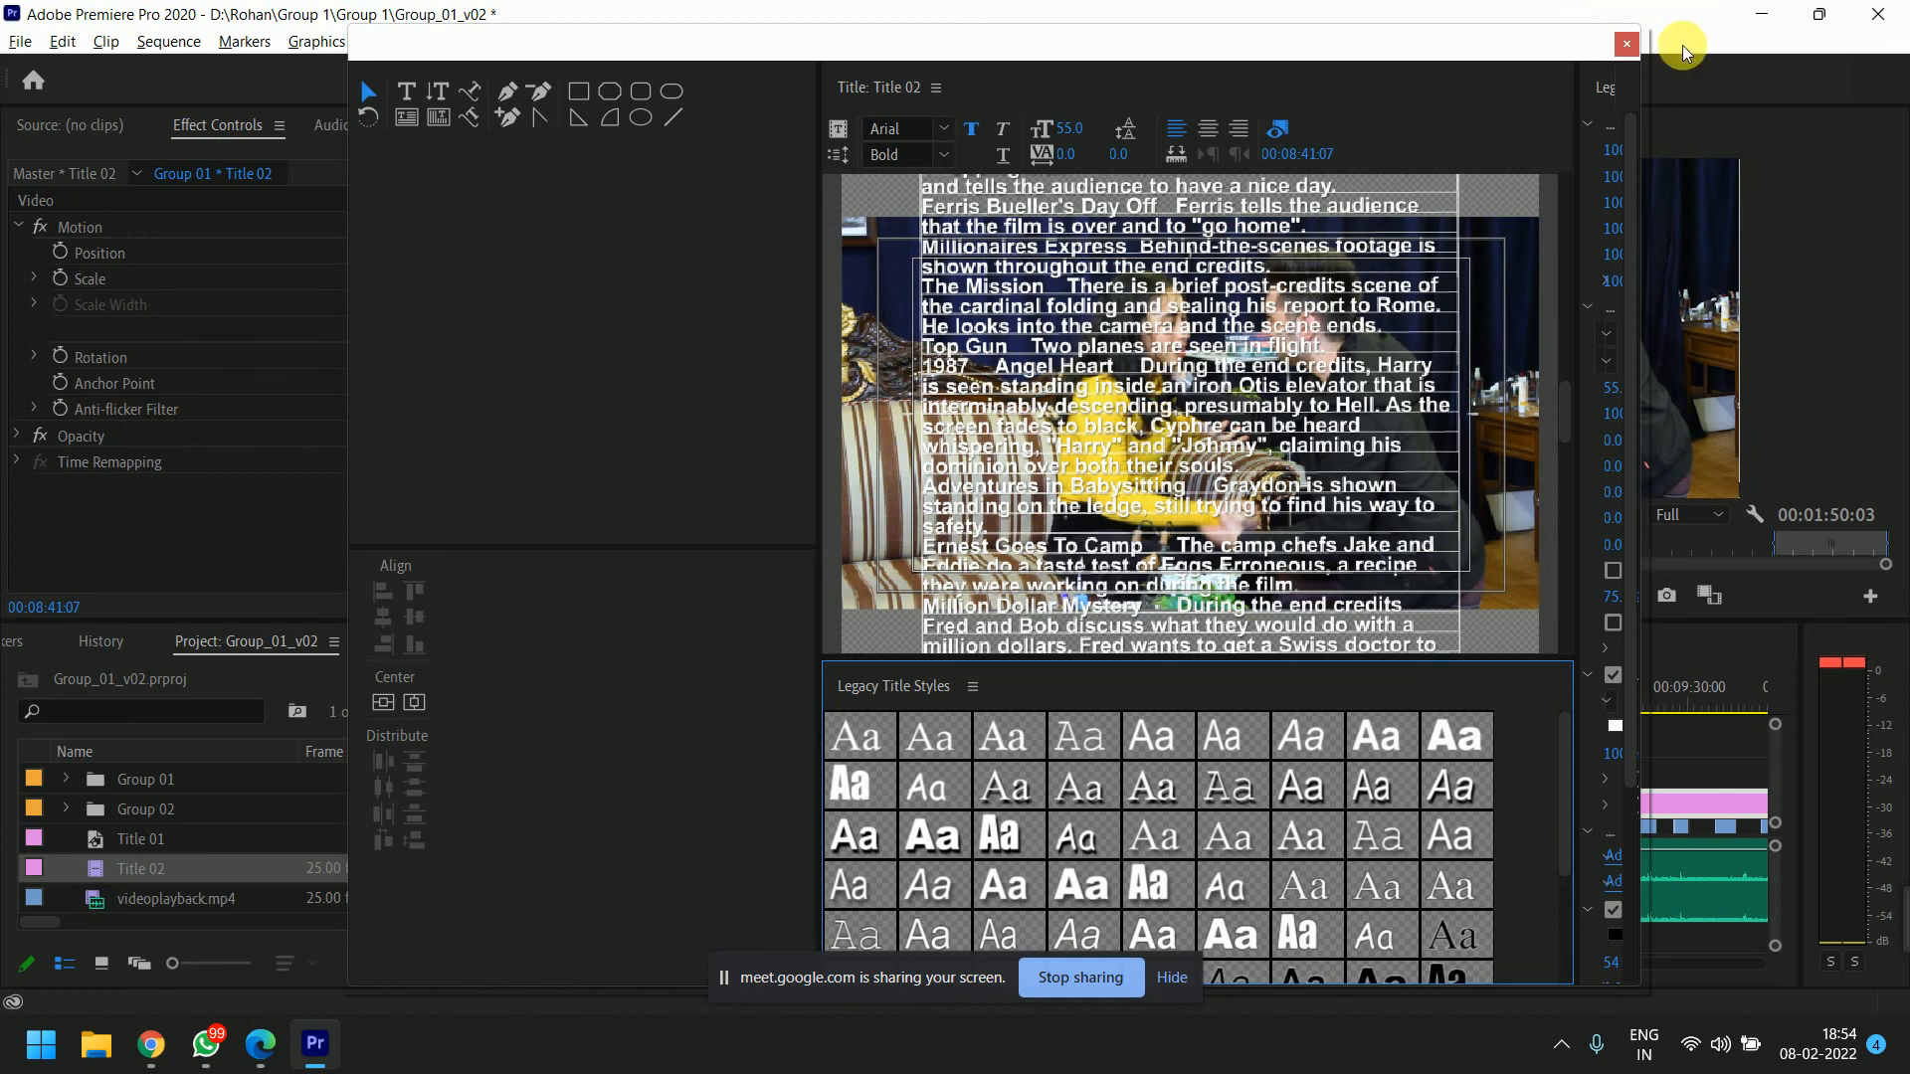
{"action": "left_click", "coordinate": [1626, 44]}
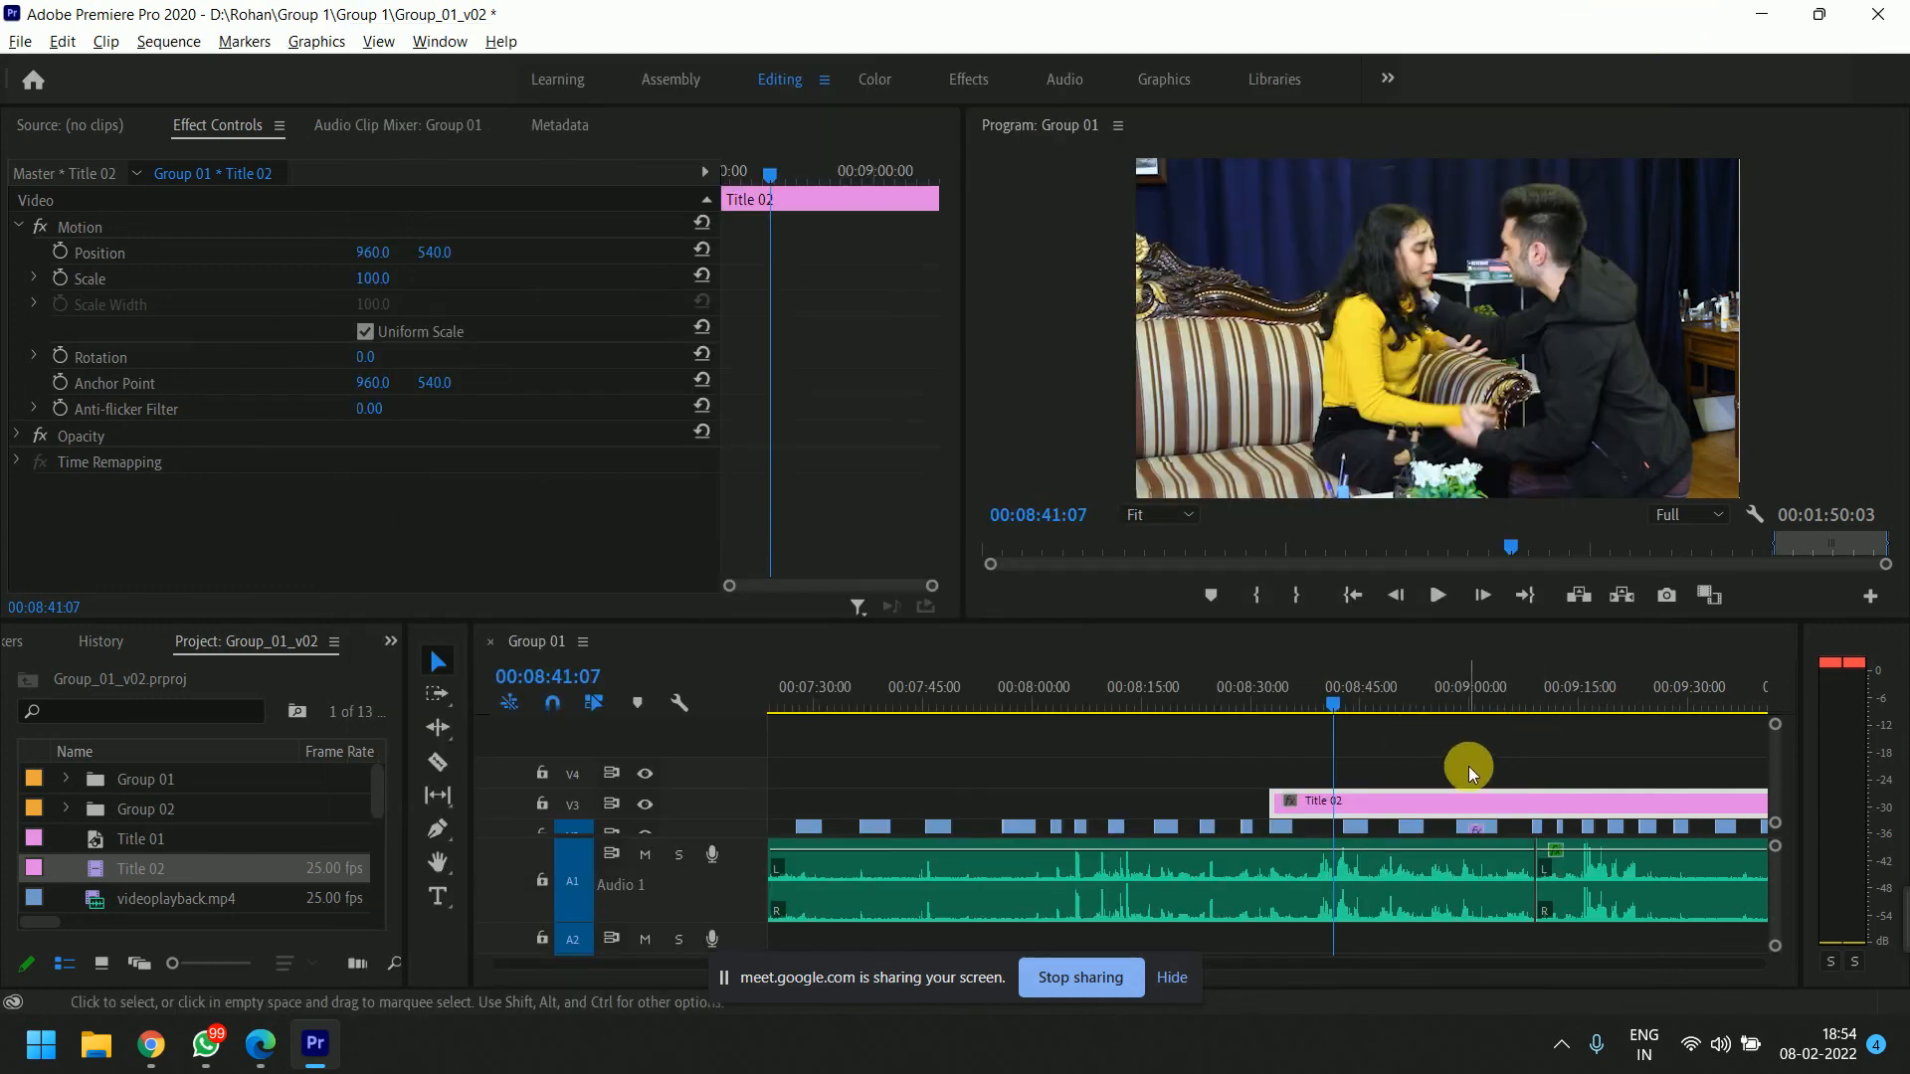
Open Title 02 at 00:08:56:16 and delete the credits passage from "animated movie" through "having been left there by".
{"action": "left_click", "coordinate": [1447, 690]}
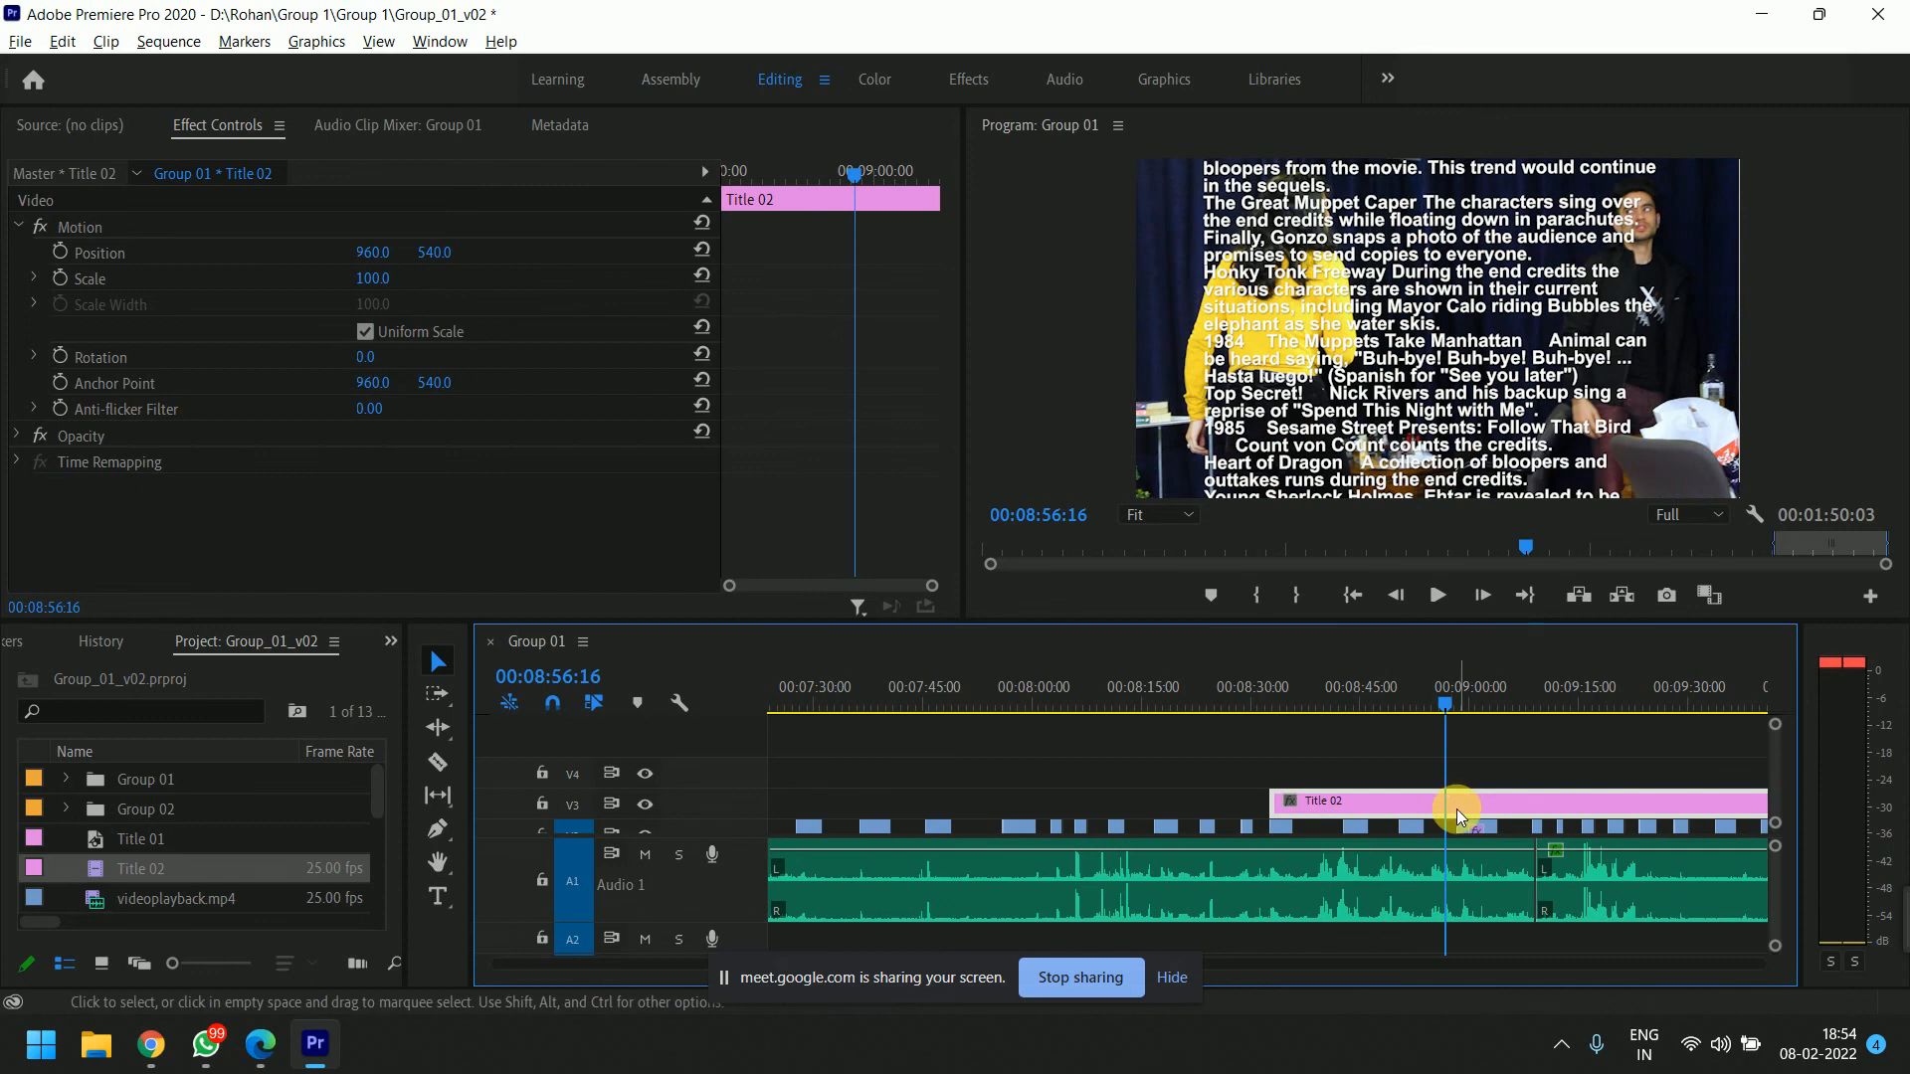
{"action": "double_click", "coordinate": [1457, 809]}
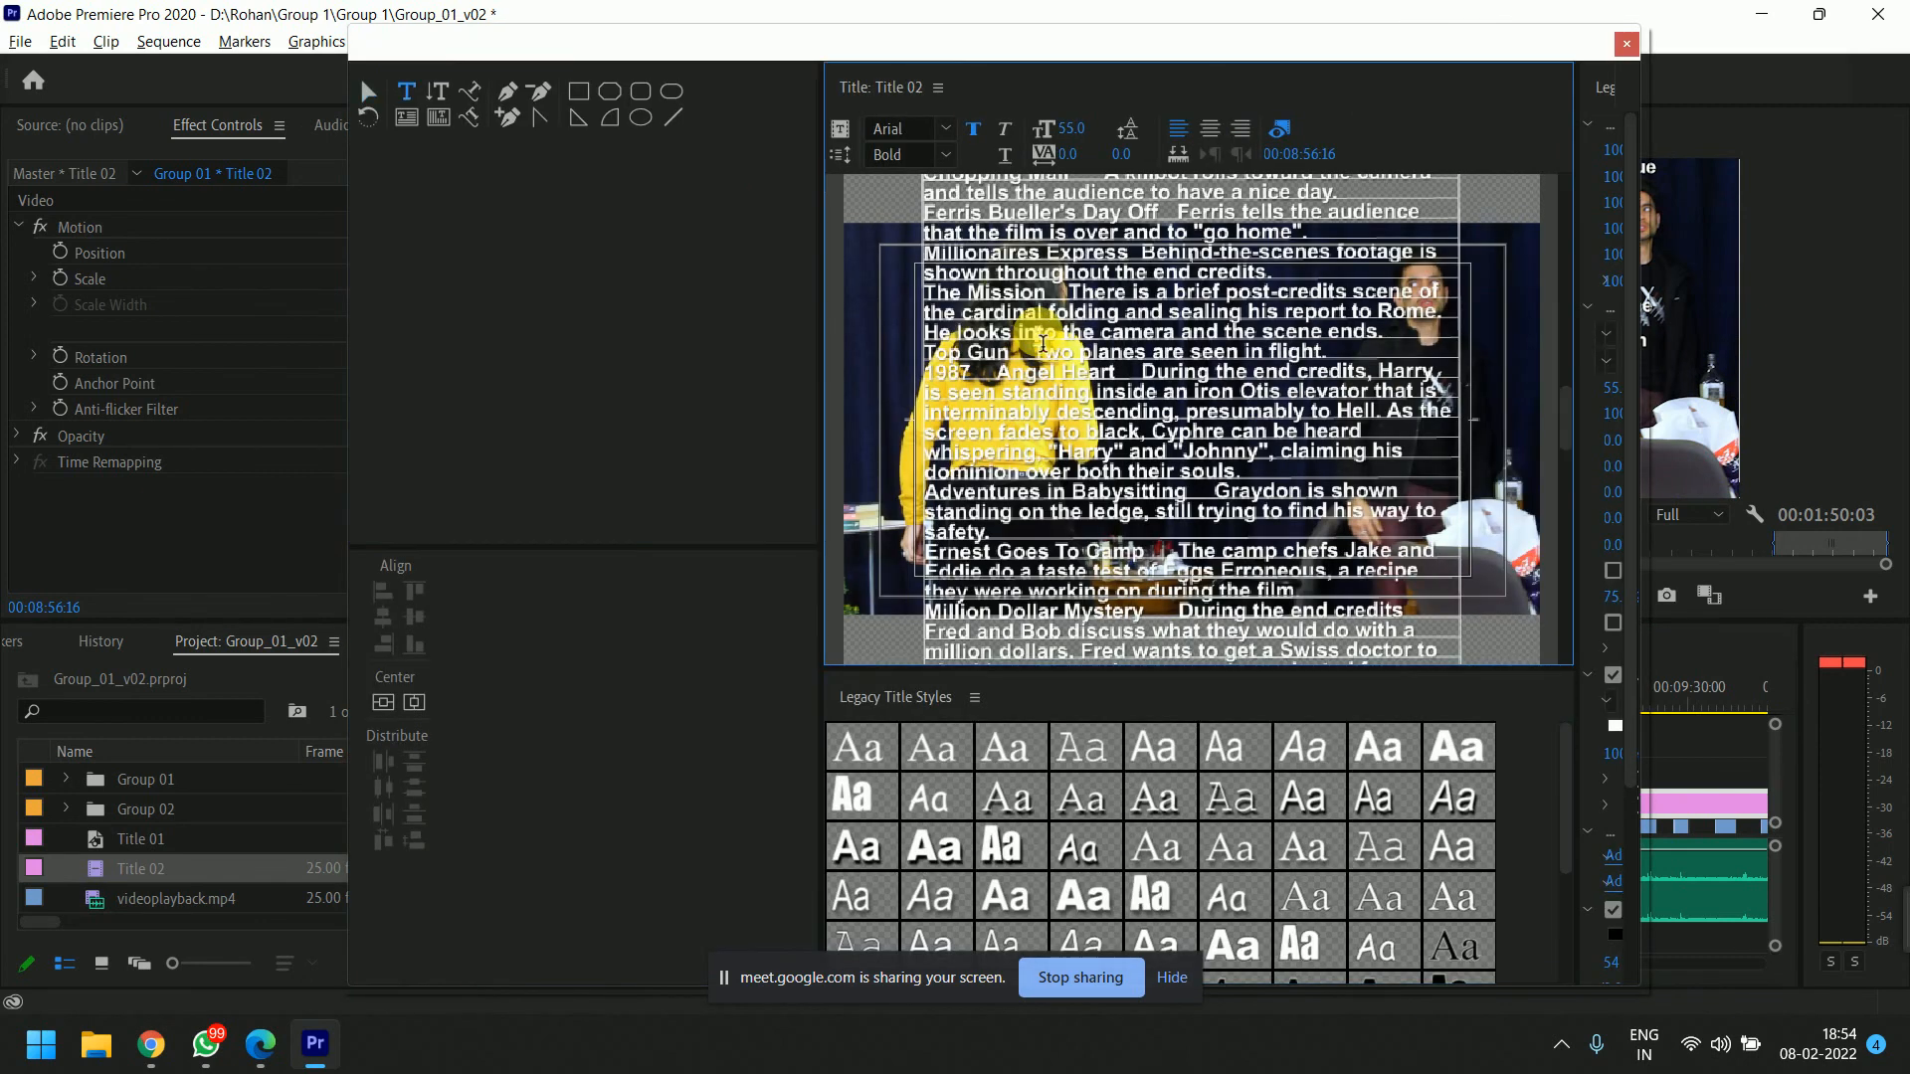
{"action": "left_click_drag", "start_coordinate": [928, 221], "coordinate": [1552, 612]}
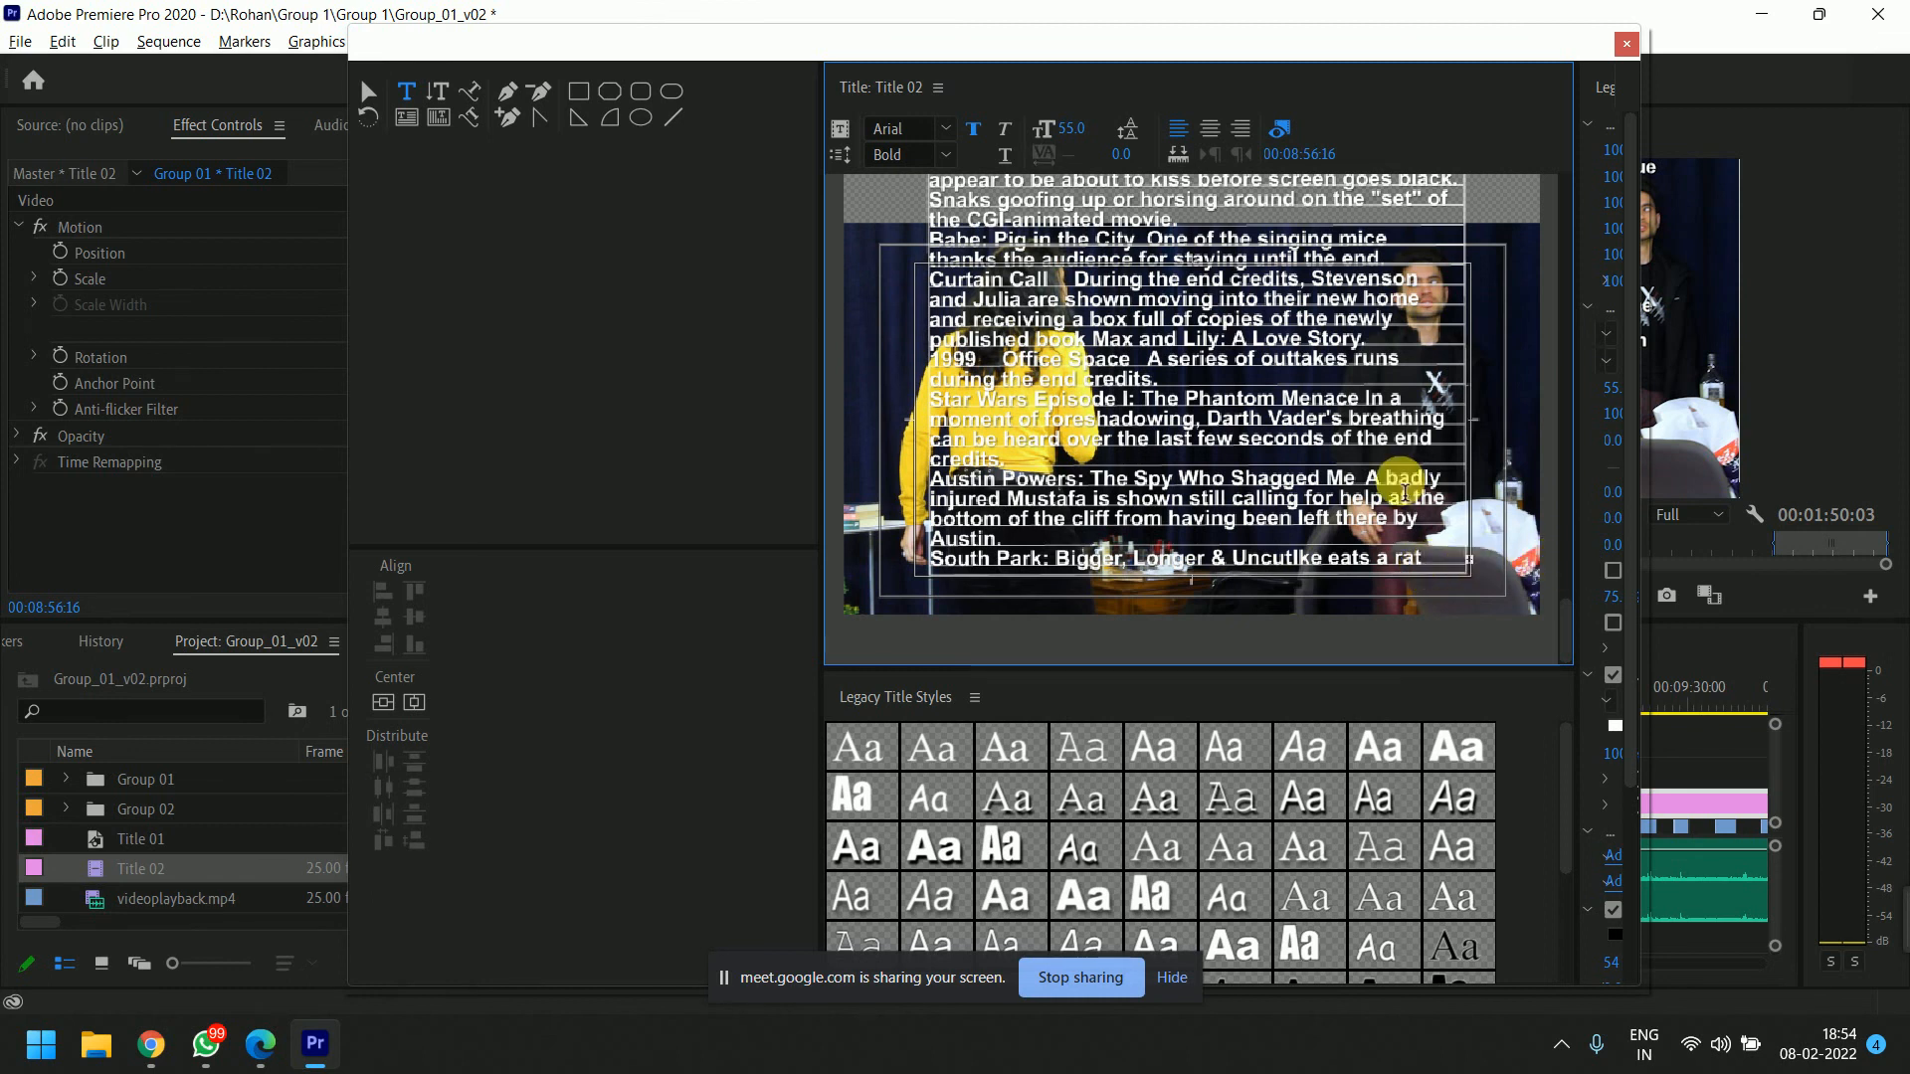
{"action": "left_click_drag", "start_coordinate": [1012, 222], "coordinate": [1420, 521]}
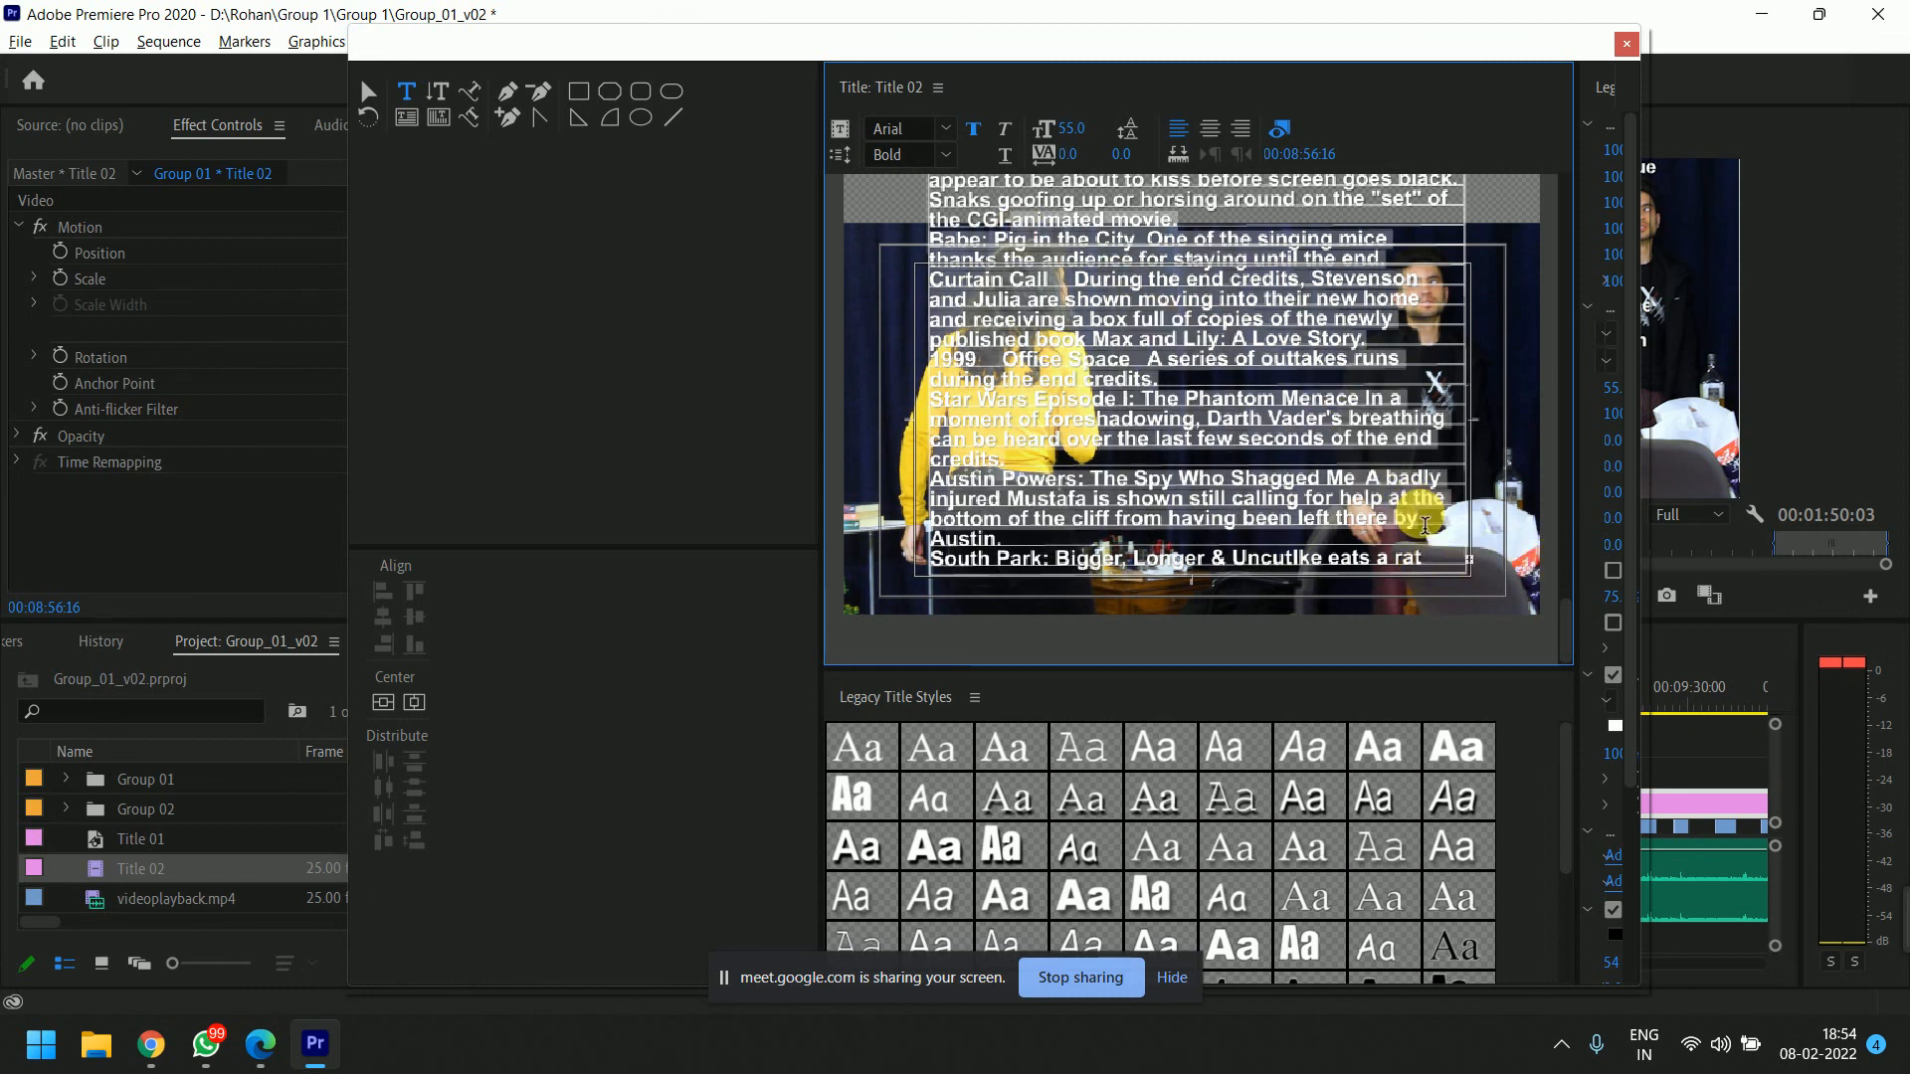
{"action": "key", "text": "BackSpace"}
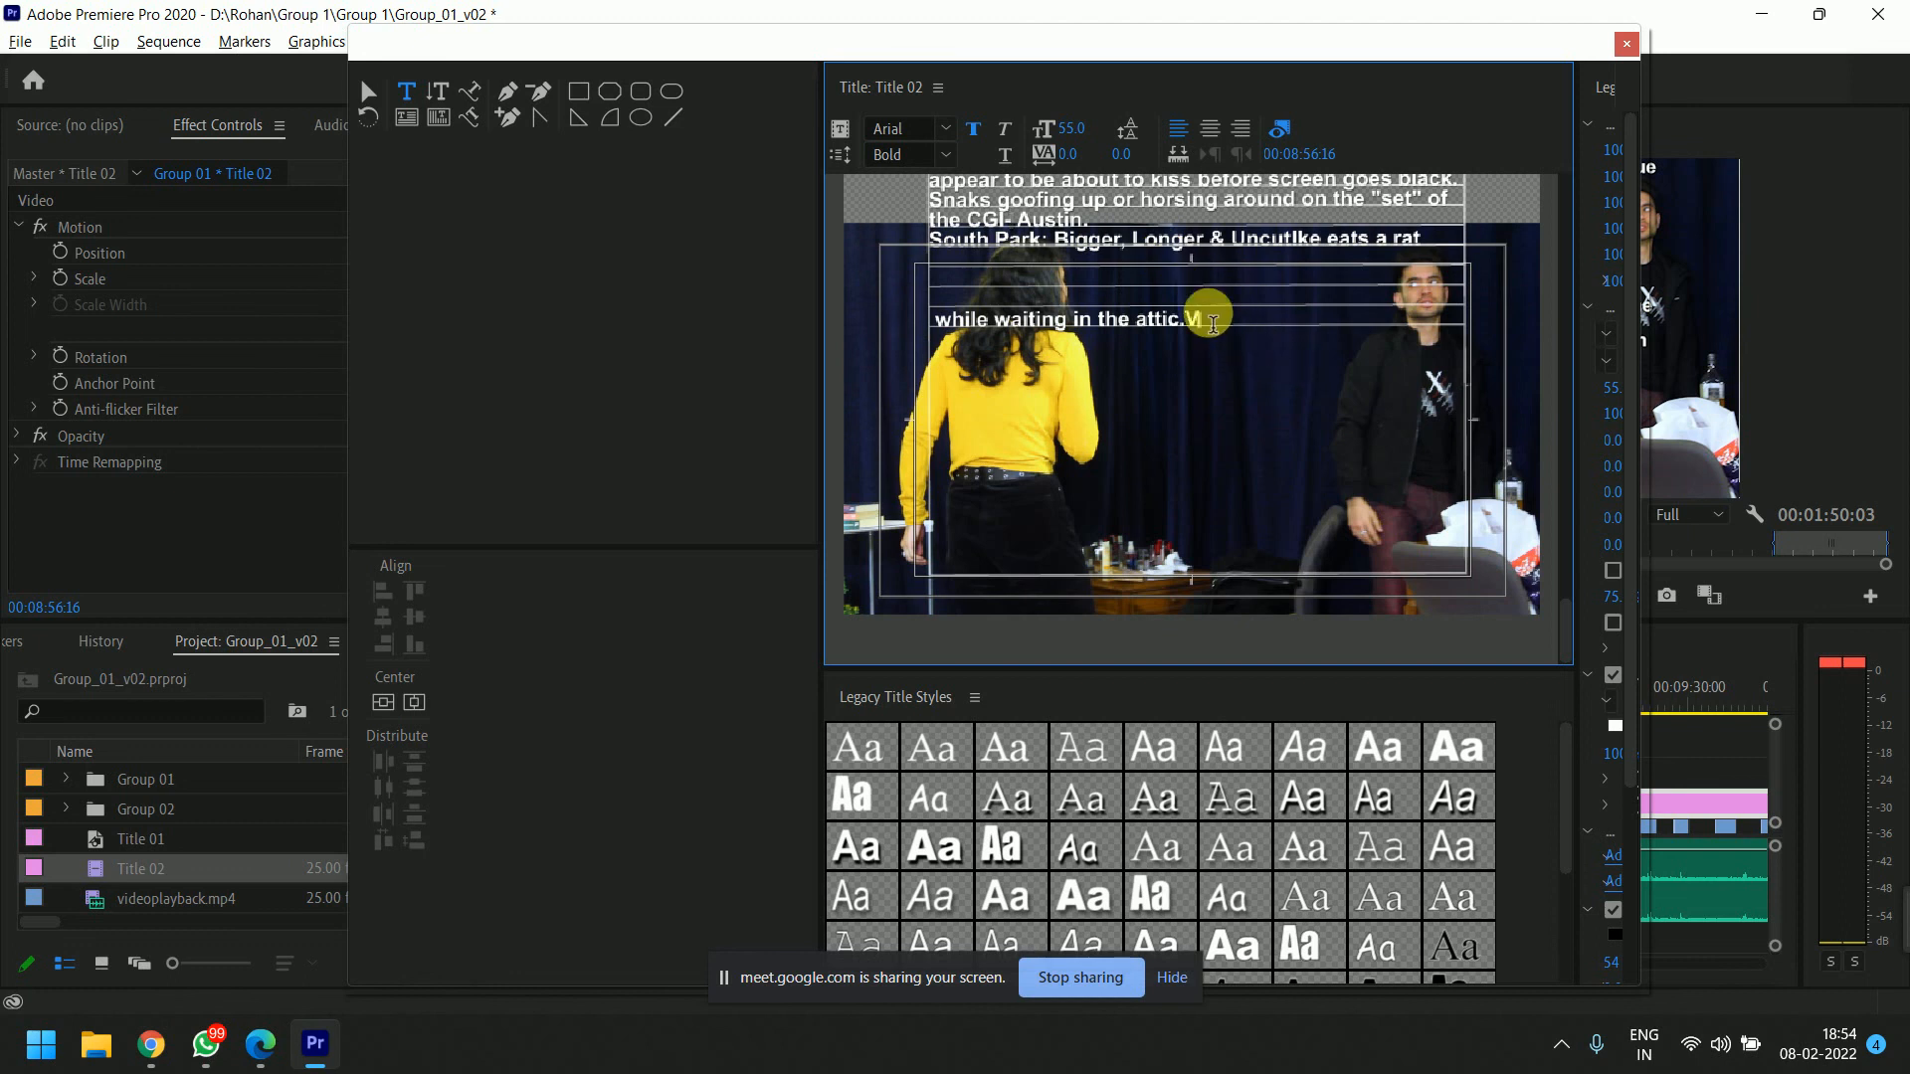
Add a run of blank lines after the last credits line, "while waiting in the attic.", in Title 02.
{"action": "key", "text": "Return"}
{"action": "key", "text": "Return"}
{"action": "key", "text": "Return"}
{"action": "key", "text": "Return"}
{"action": "key", "text": "Return"}
{"action": "key", "text": "Return"}
{"action": "key", "text": "Return"}
{"action": "key", "text": "Return"}
{"action": "key", "text": "Return"}
{"action": "key", "text": "Return"}
{"action": "key", "text": "Return"}
{"action": "key", "text": "Return"}
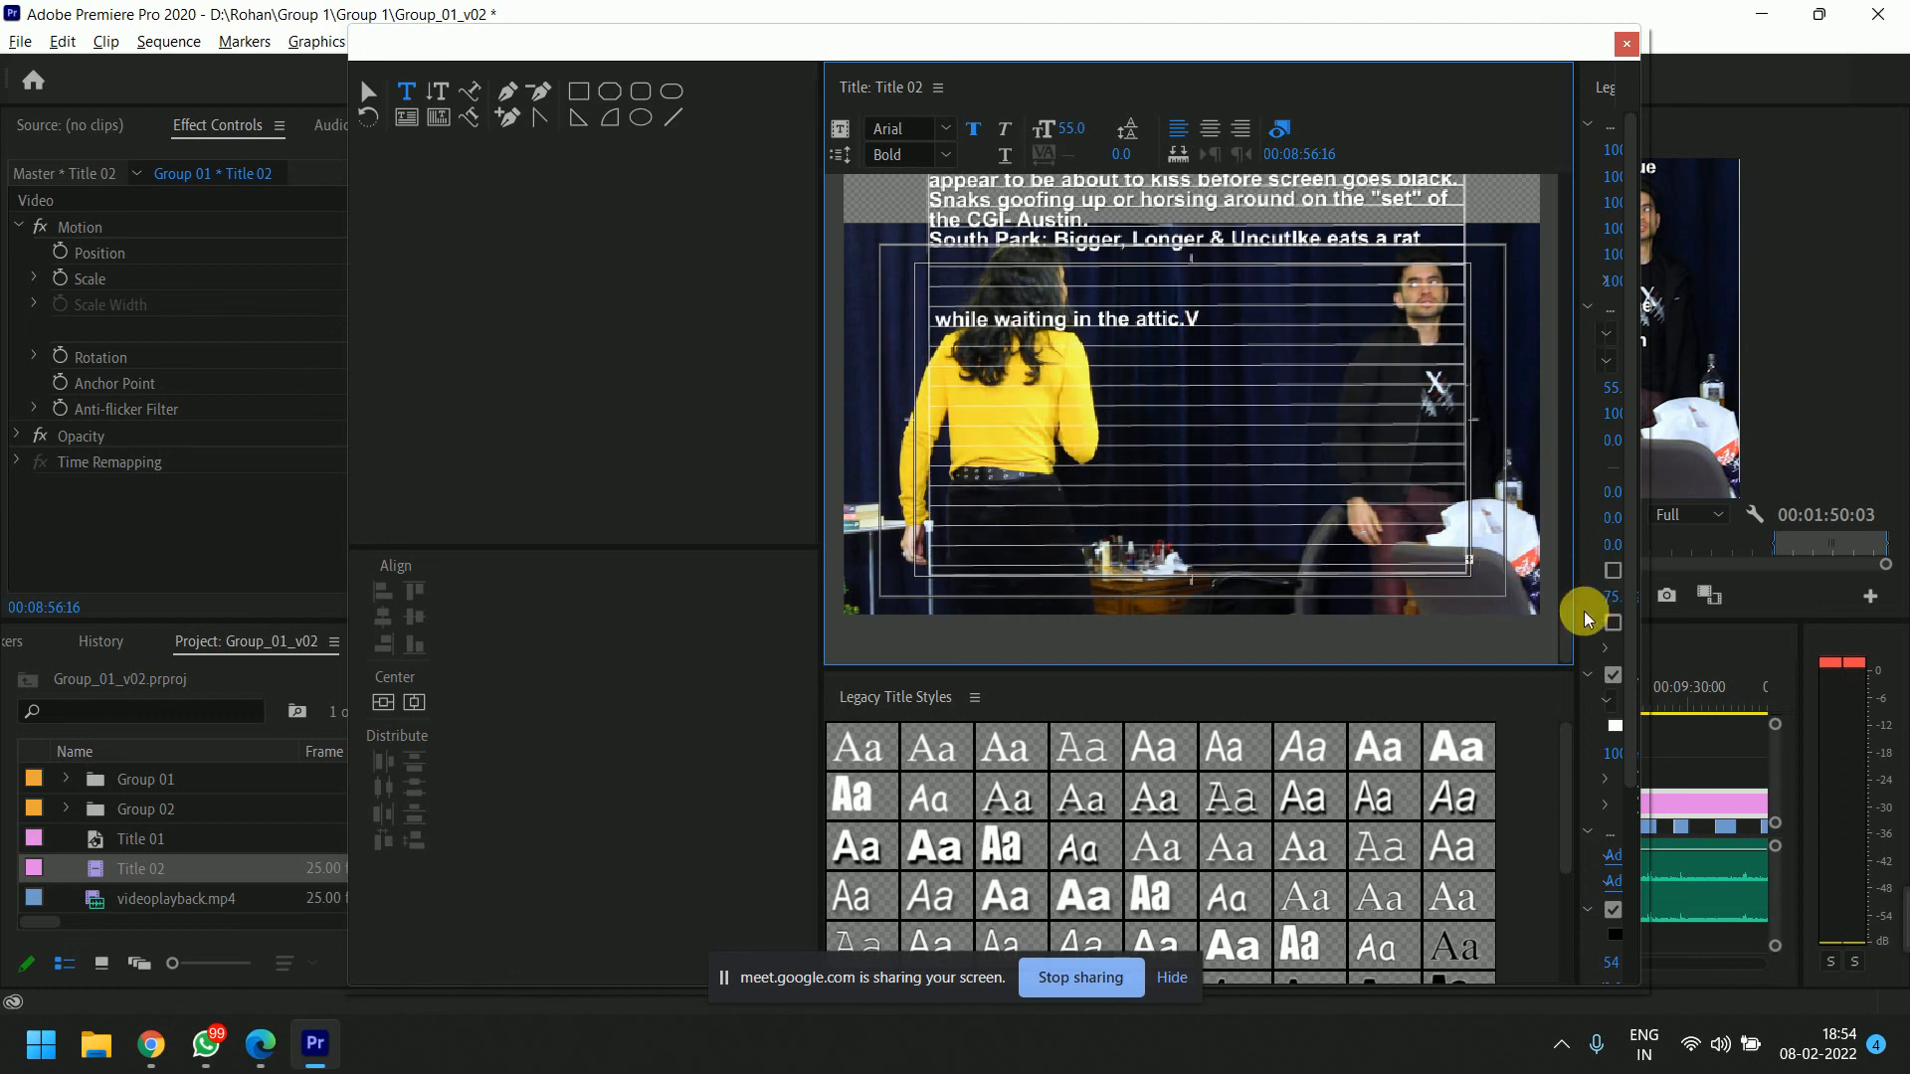
Delete the leftover credits text from "Snaks goofing up" through "while waiting in the attic.", keeping the blank lines, and close the title window.
{"action": "mouse_move", "coordinate": [1568, 636]}
{"action": "left_mouse_down"}
{"action": "mouse_move", "coordinate": [1568, 606]}
{"action": "mouse_move", "coordinate": [1568, 637]}
{"action": "left_mouse_up"}
{"action": "left_click_drag", "start_coordinate": [1470, 534], "coordinate": [937, 215]}
{"action": "key", "text": "BackSpace"}
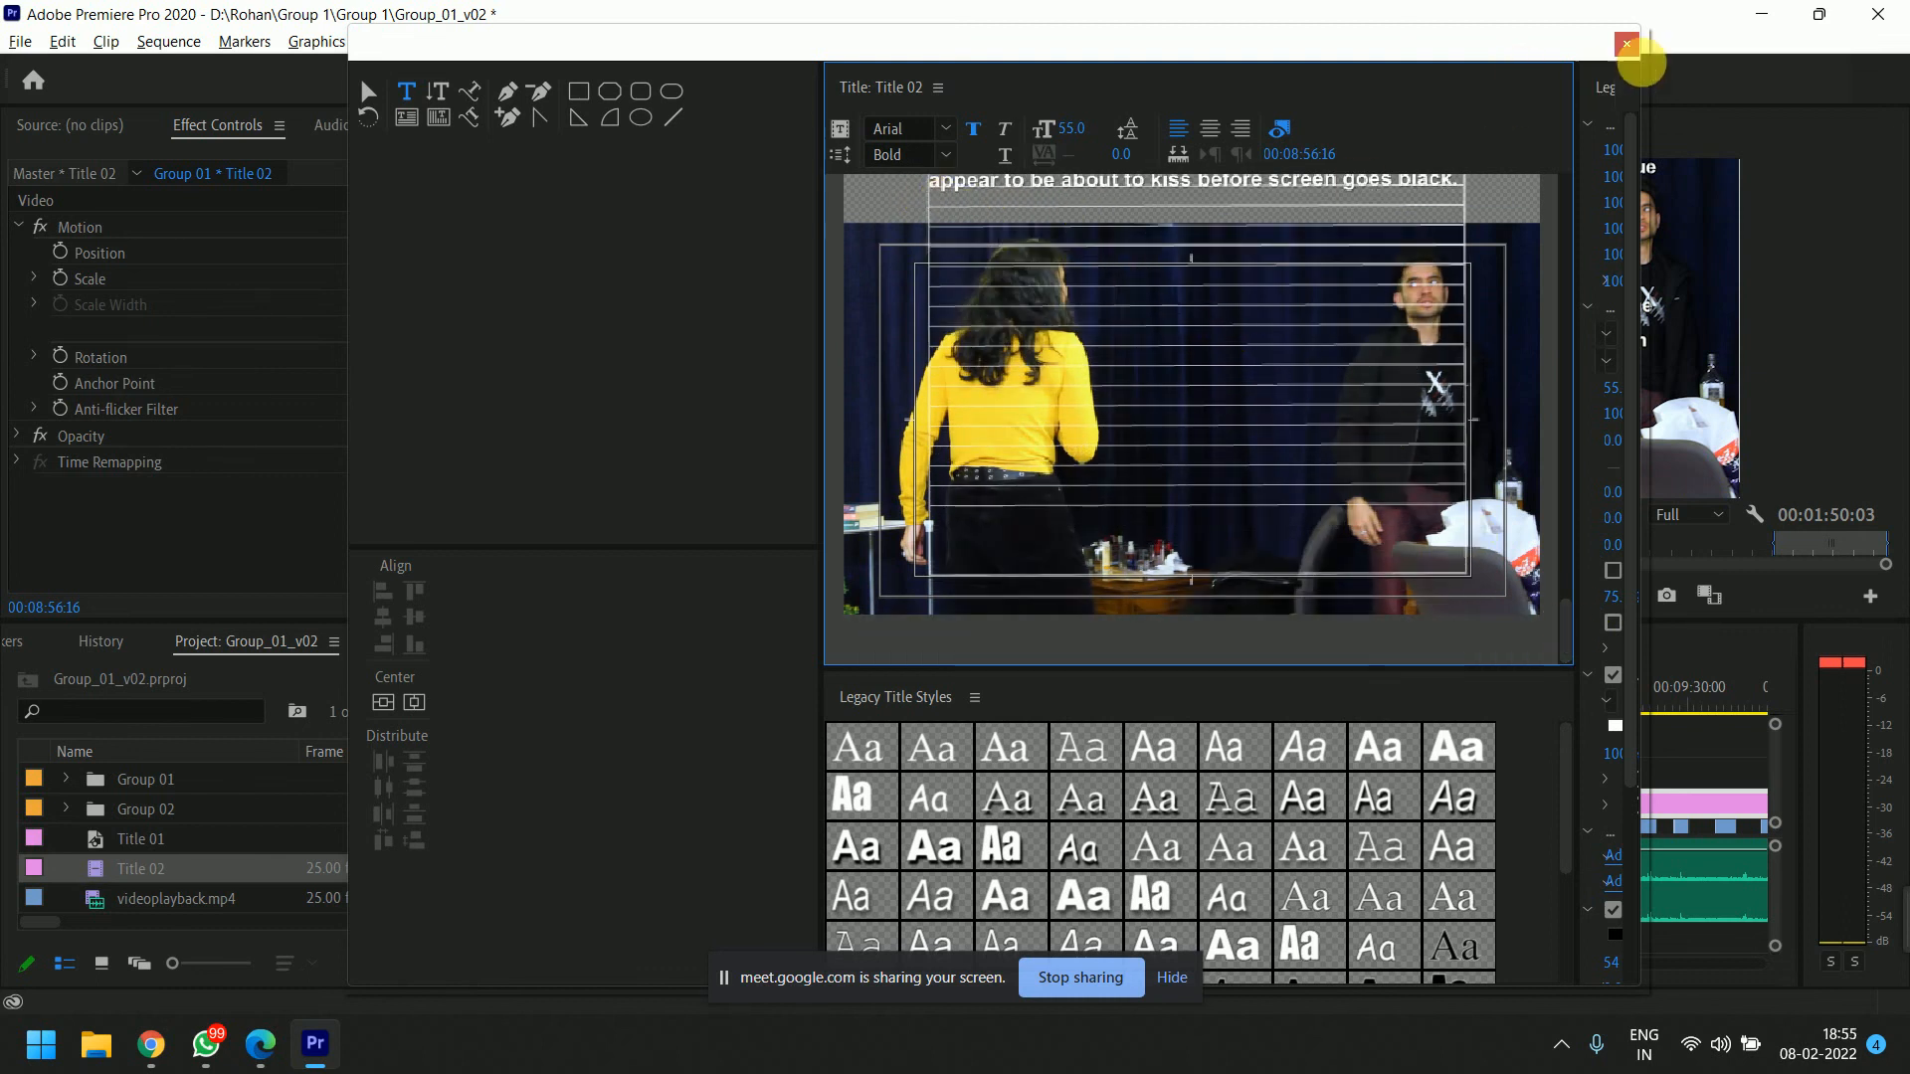
{"action": "key", "text": "Escape"}
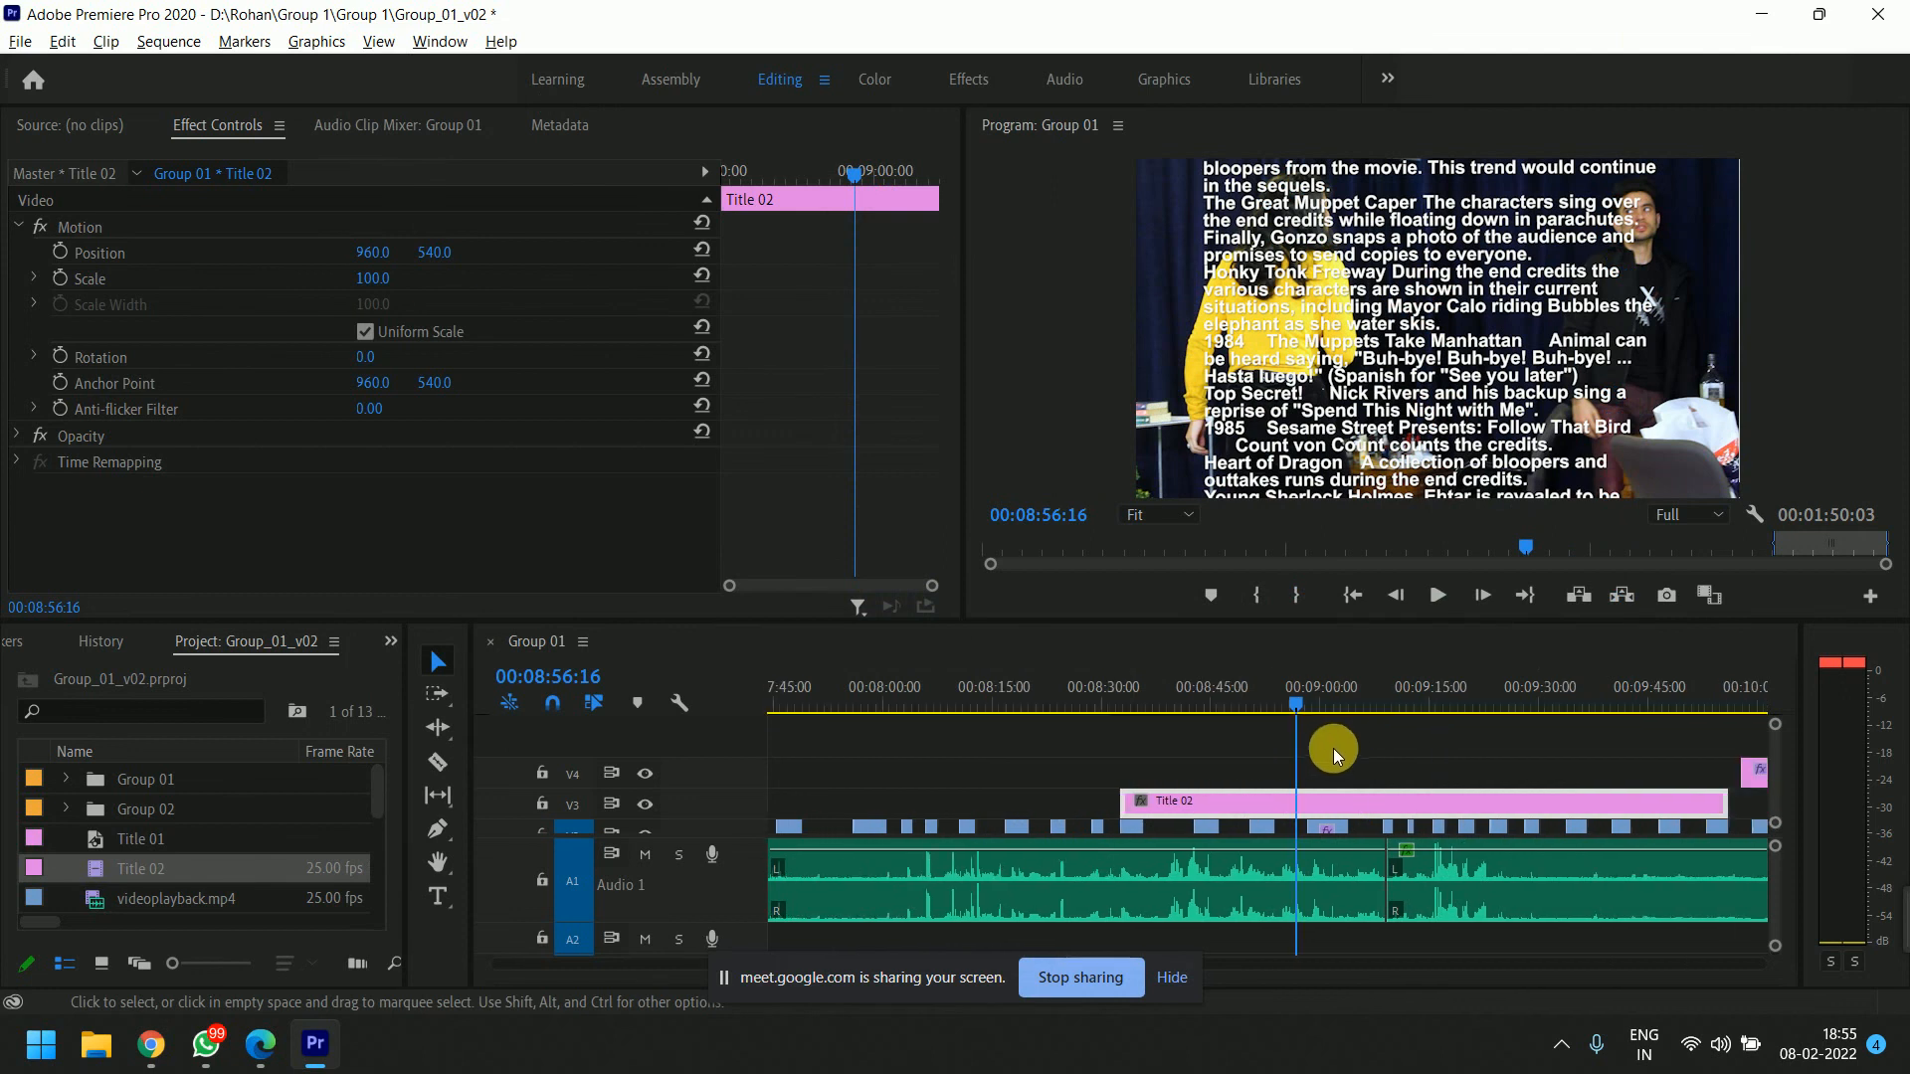
Play the end of Title 02 from about 00:09:50:01 to check how the credits leave the frame.
{"action": "left_click", "coordinate": [1685, 697]}
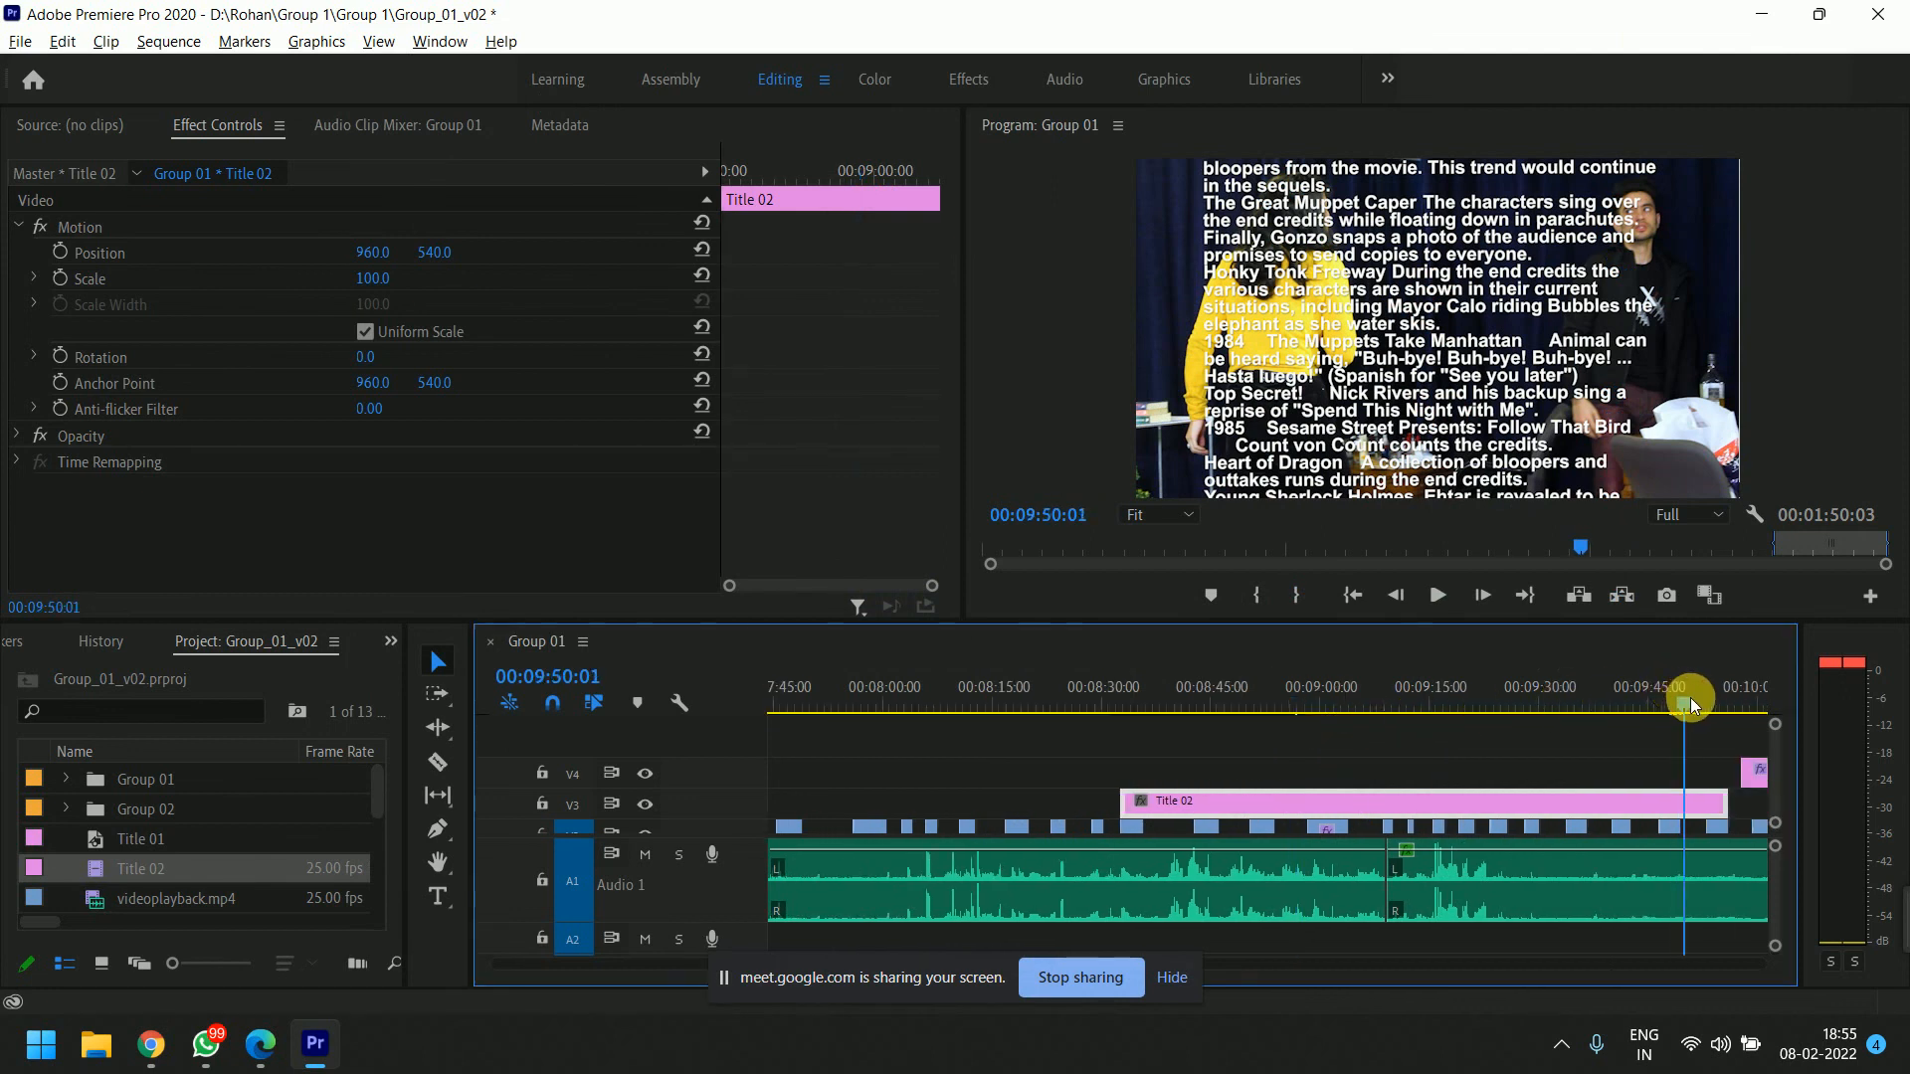
{"action": "key", "text": "="}
{"action": "key", "text": "space"}
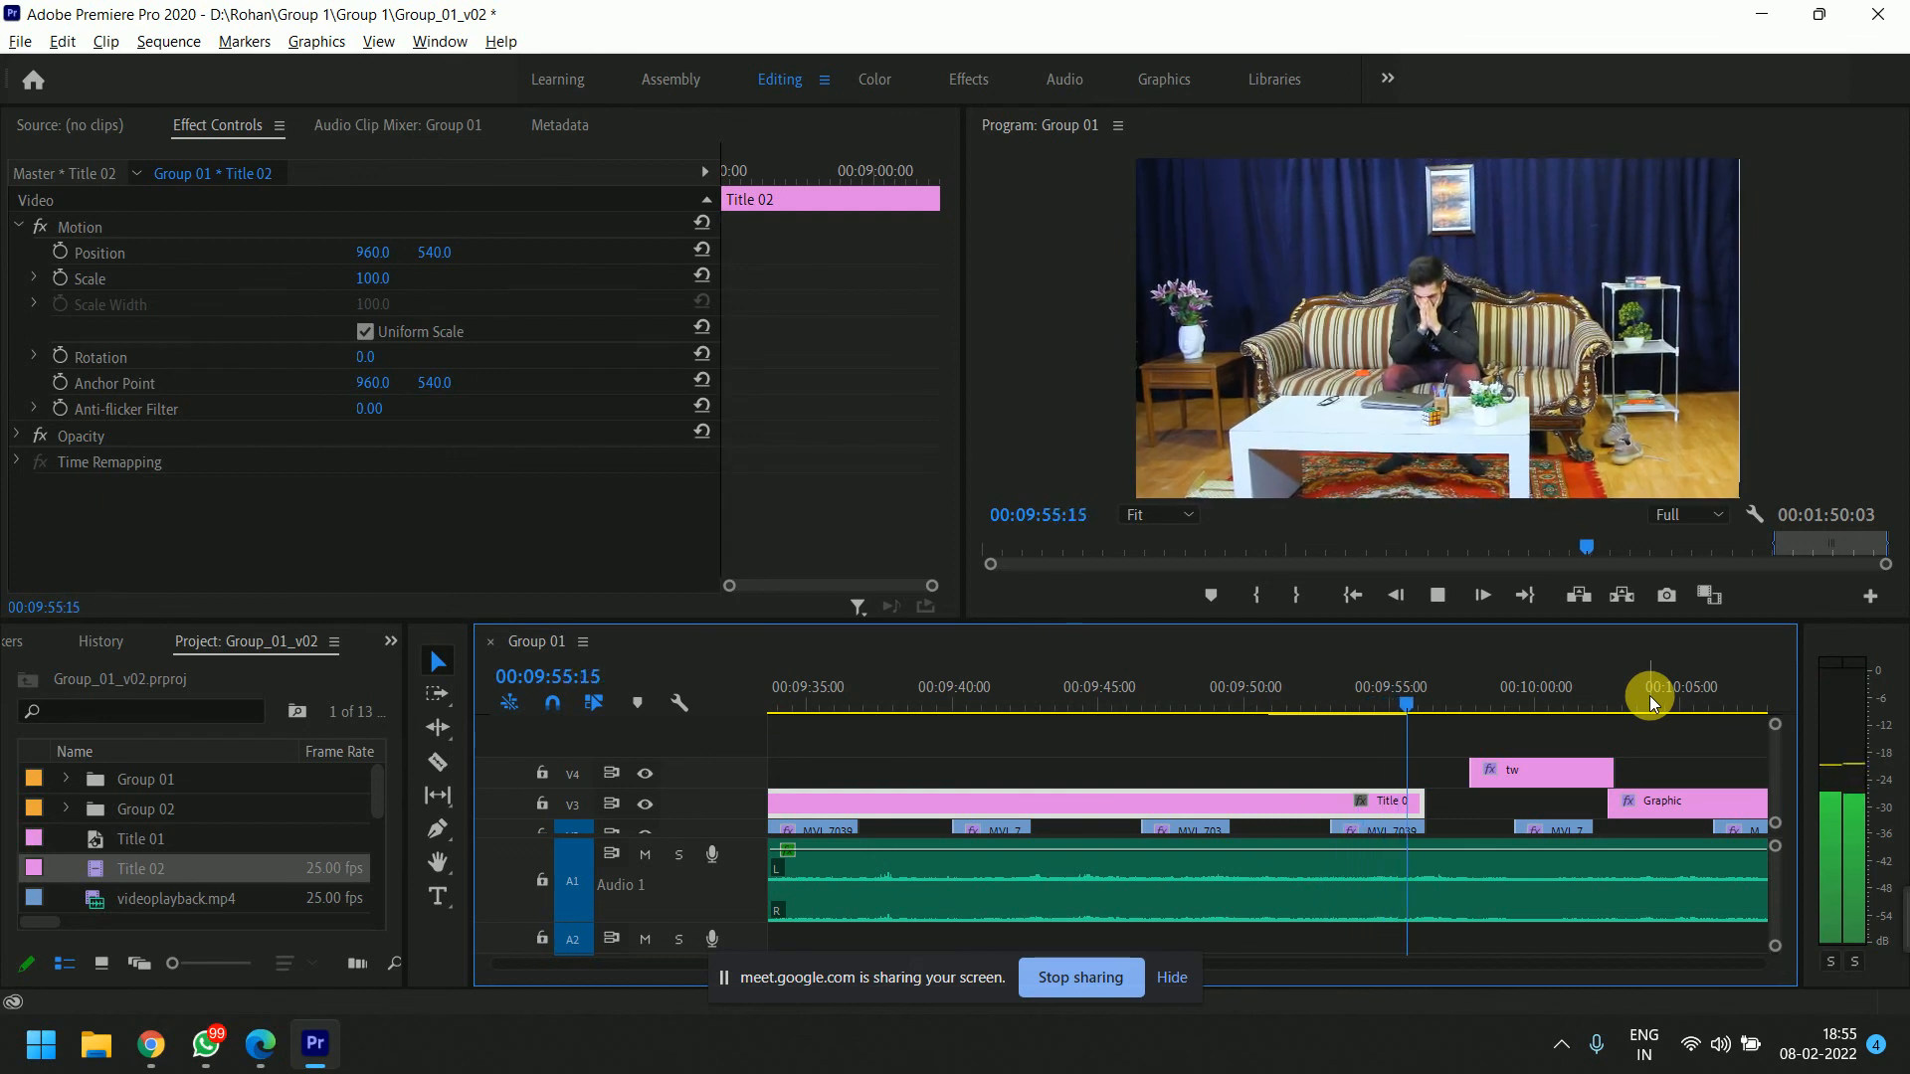
{"action": "key", "text": "space"}
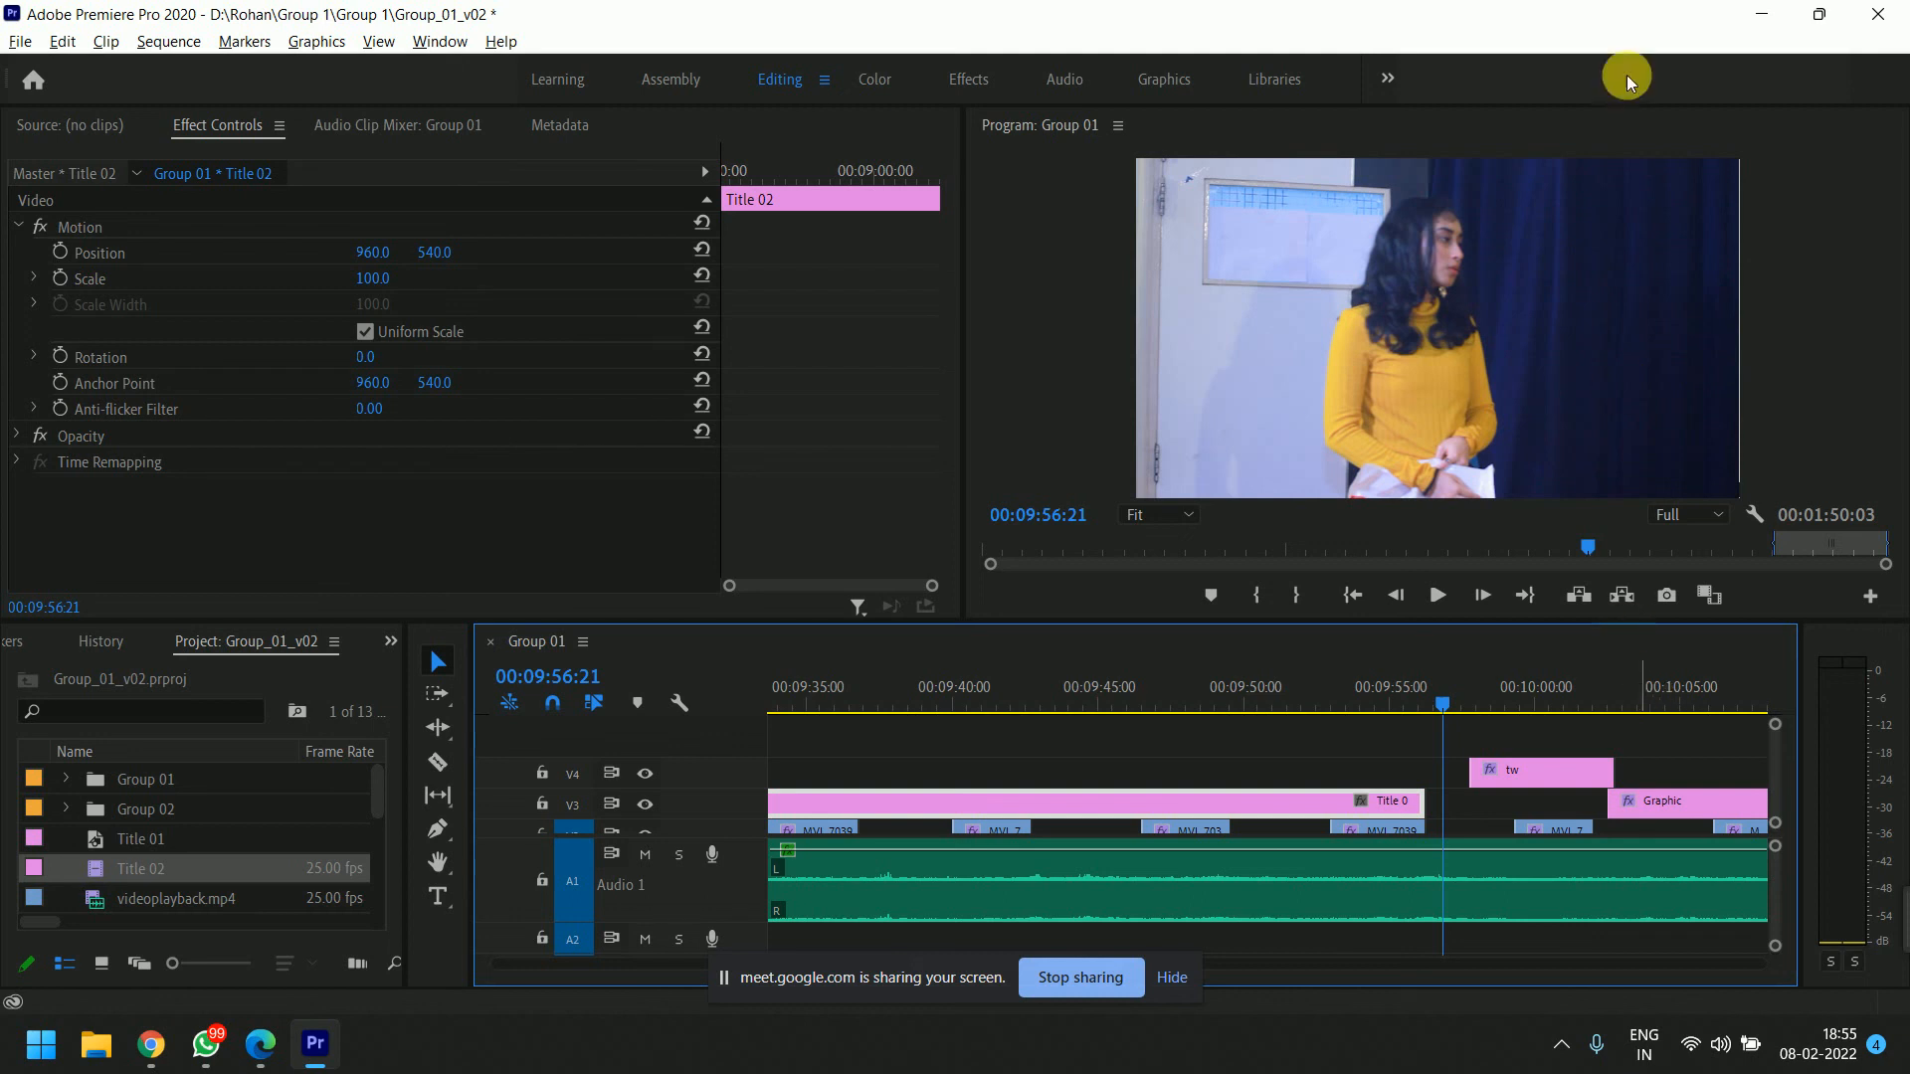
{"action": "left_click", "coordinate": [18, 42]}
{"action": "mouse_move", "coordinate": [40, 69]}
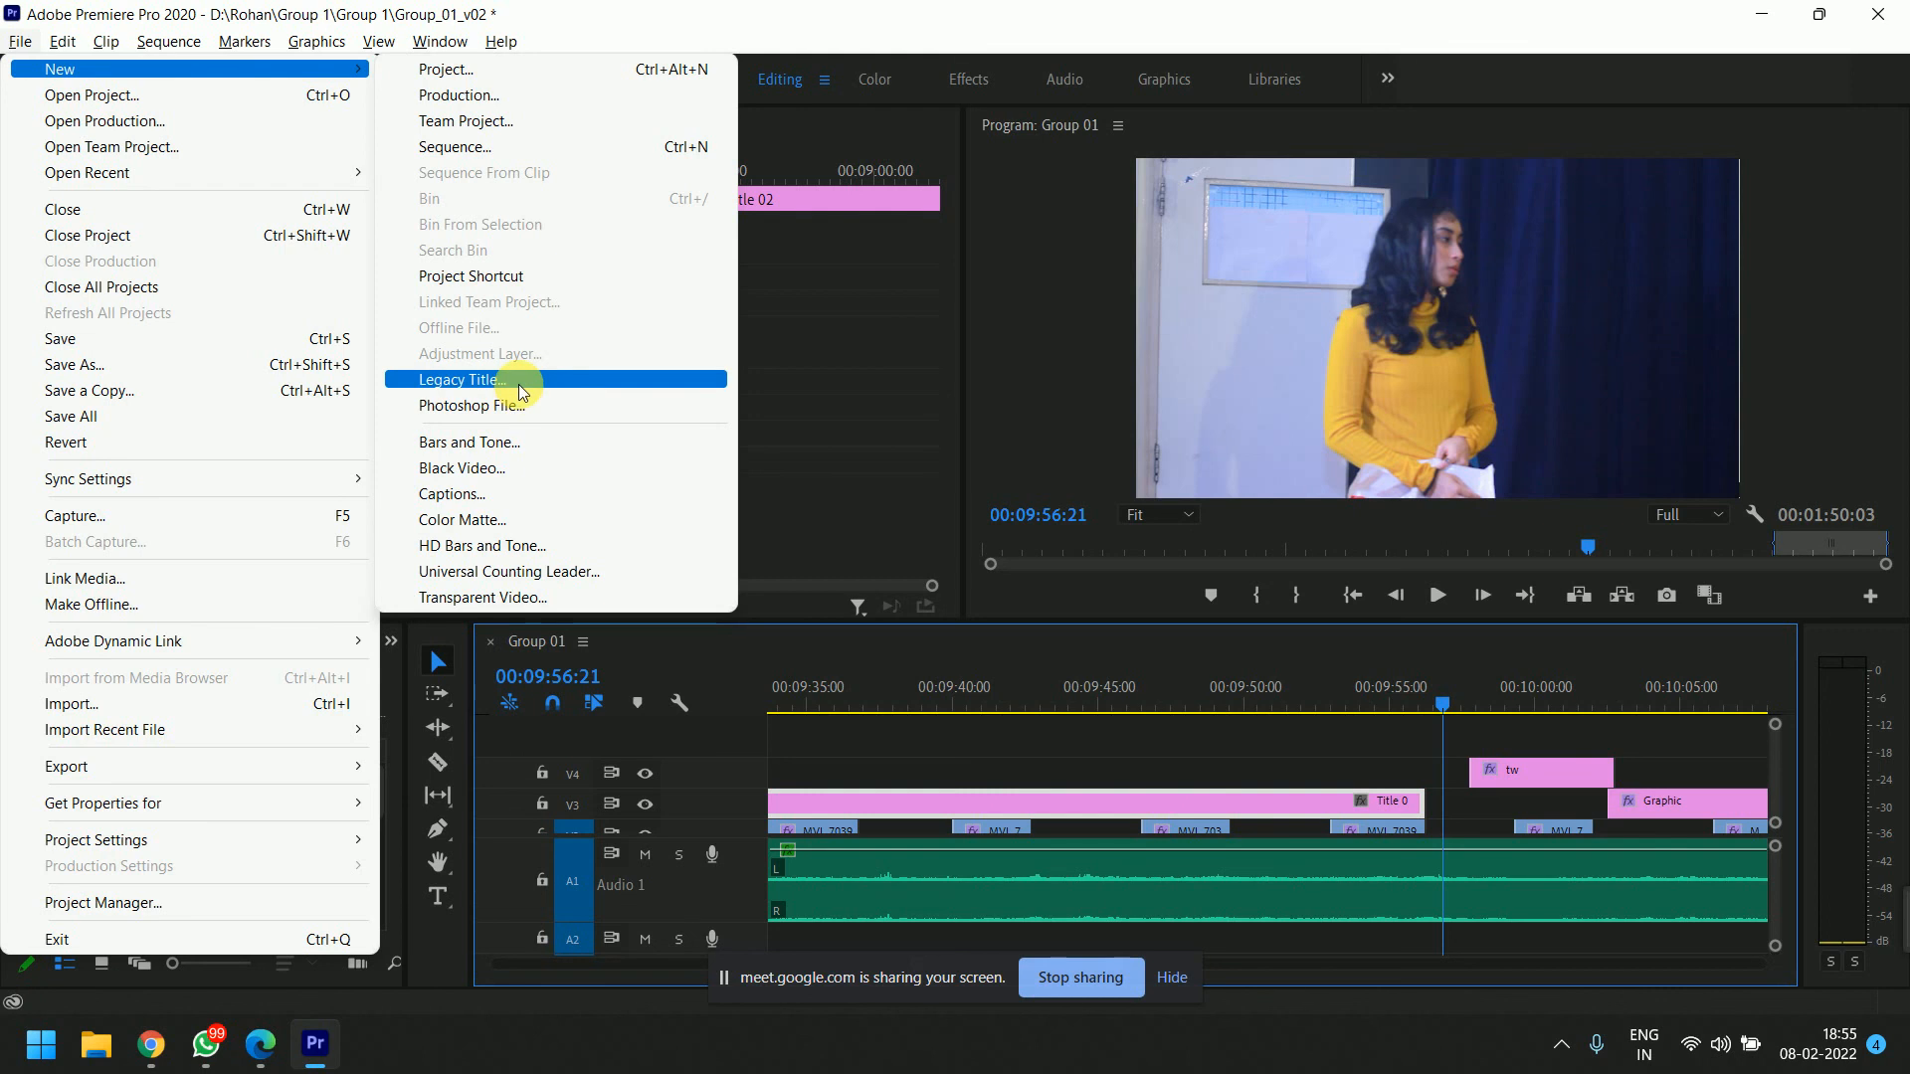
{"action": "left_click", "coordinate": [1284, 908]}
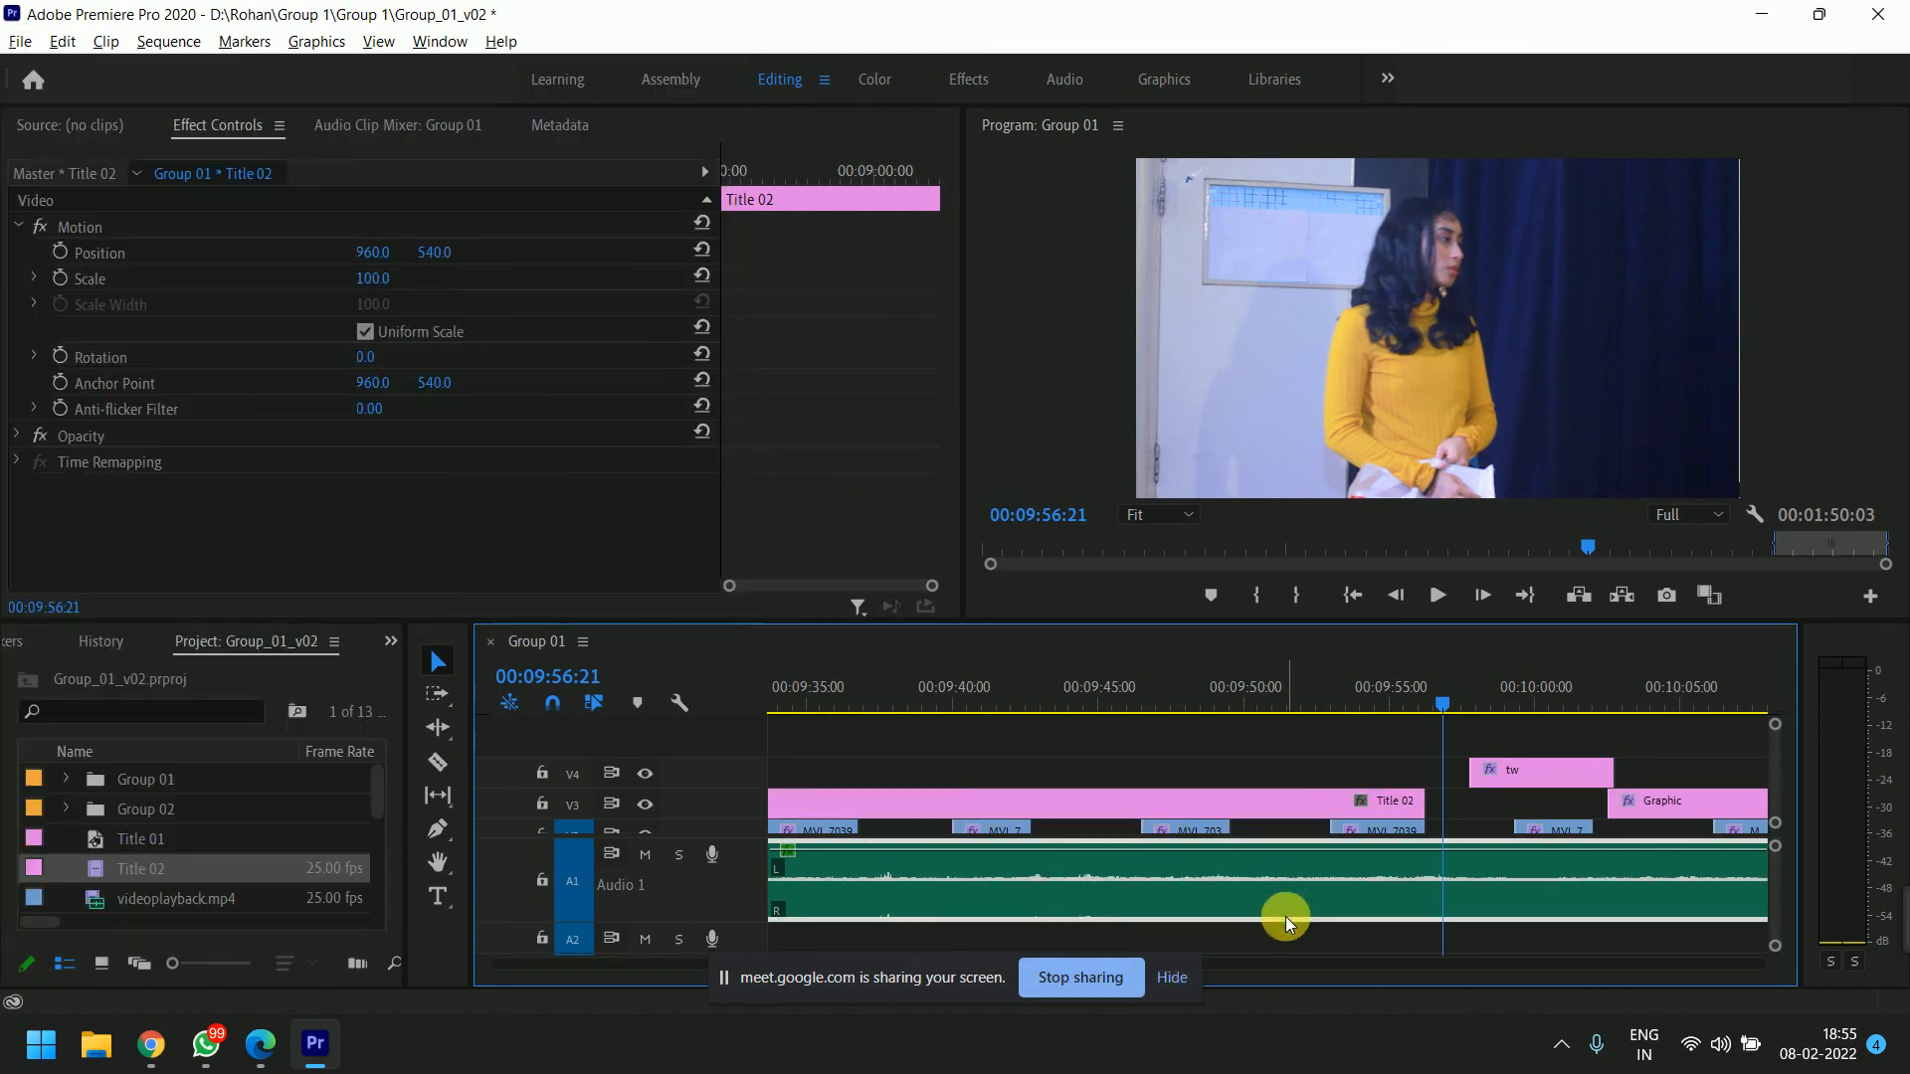